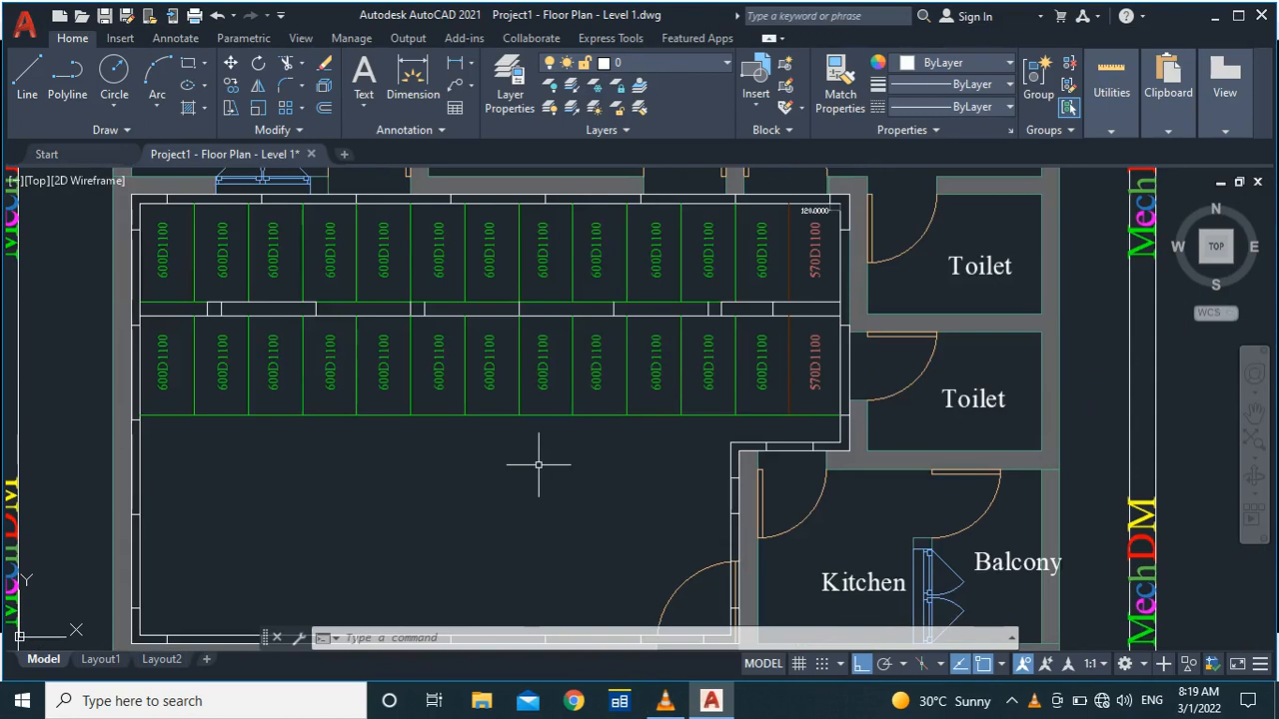
Step: Examine the 600D1100 and 570D1100 panel rows, the beam between them and the divider lines beside the 570D1100 panels
scroll(537, 457, down, 2)
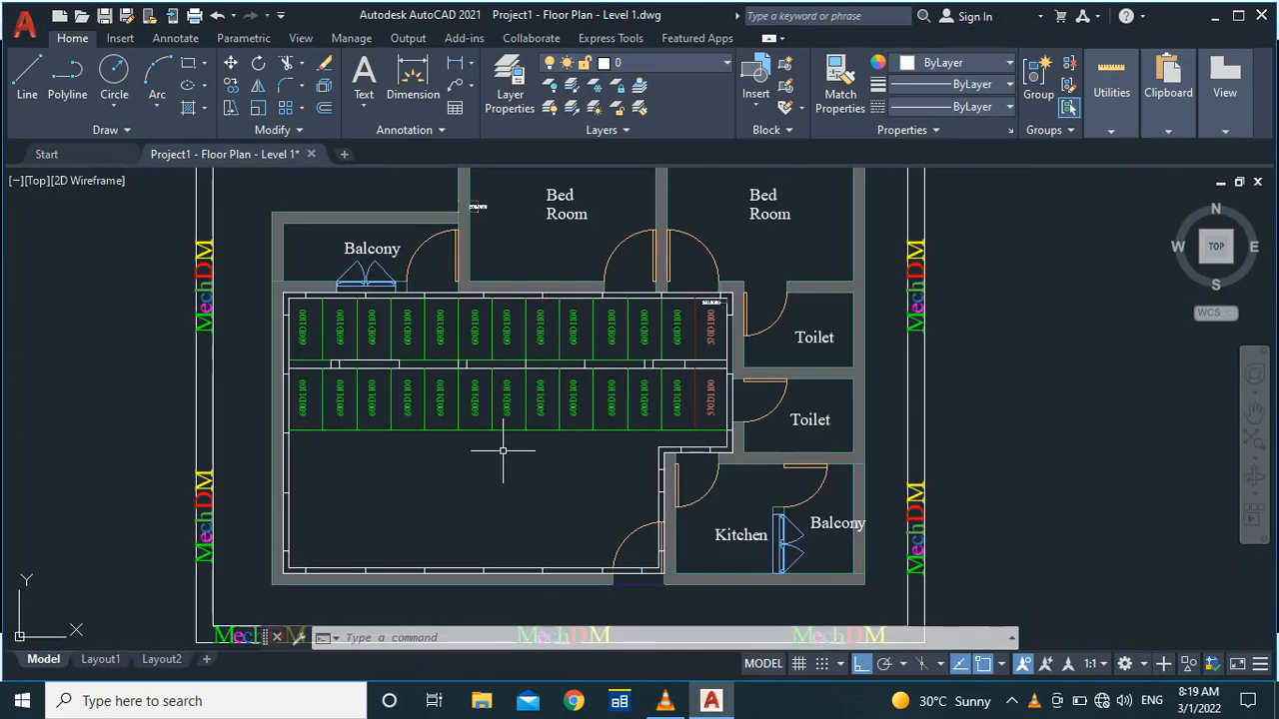
scroll(371, 352, up, 4)
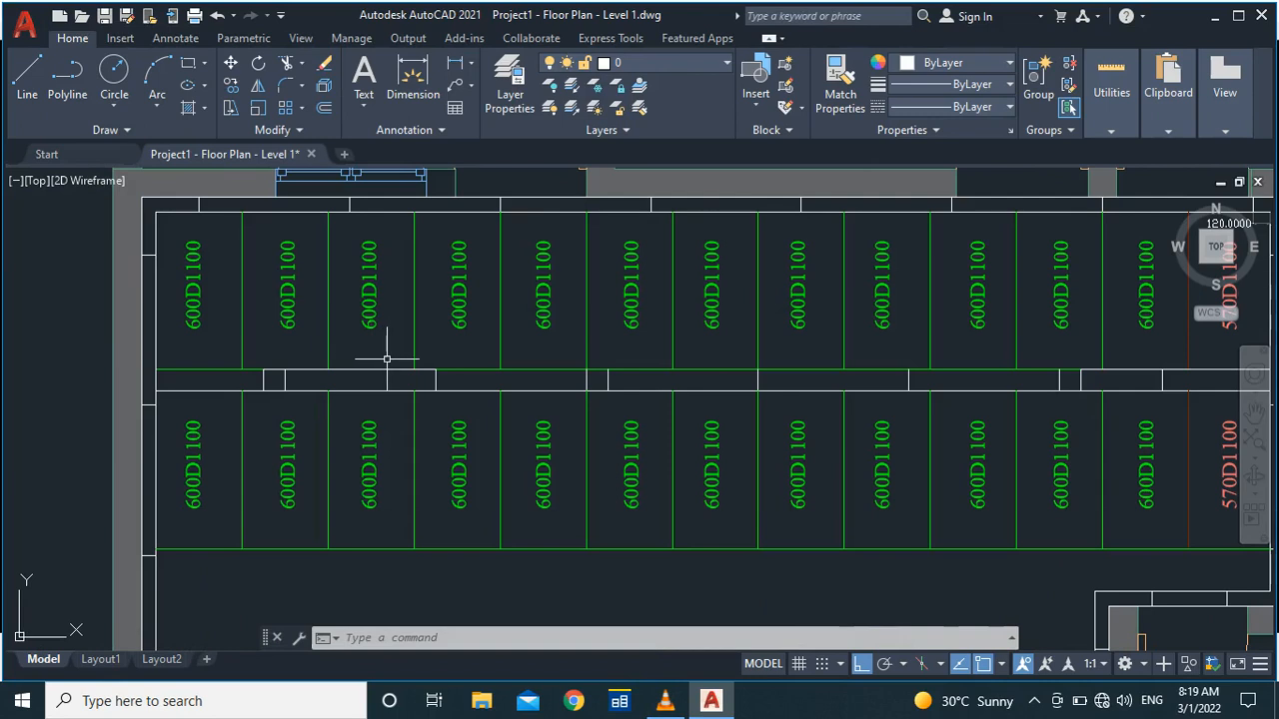
scroll(422, 424, down, 4)
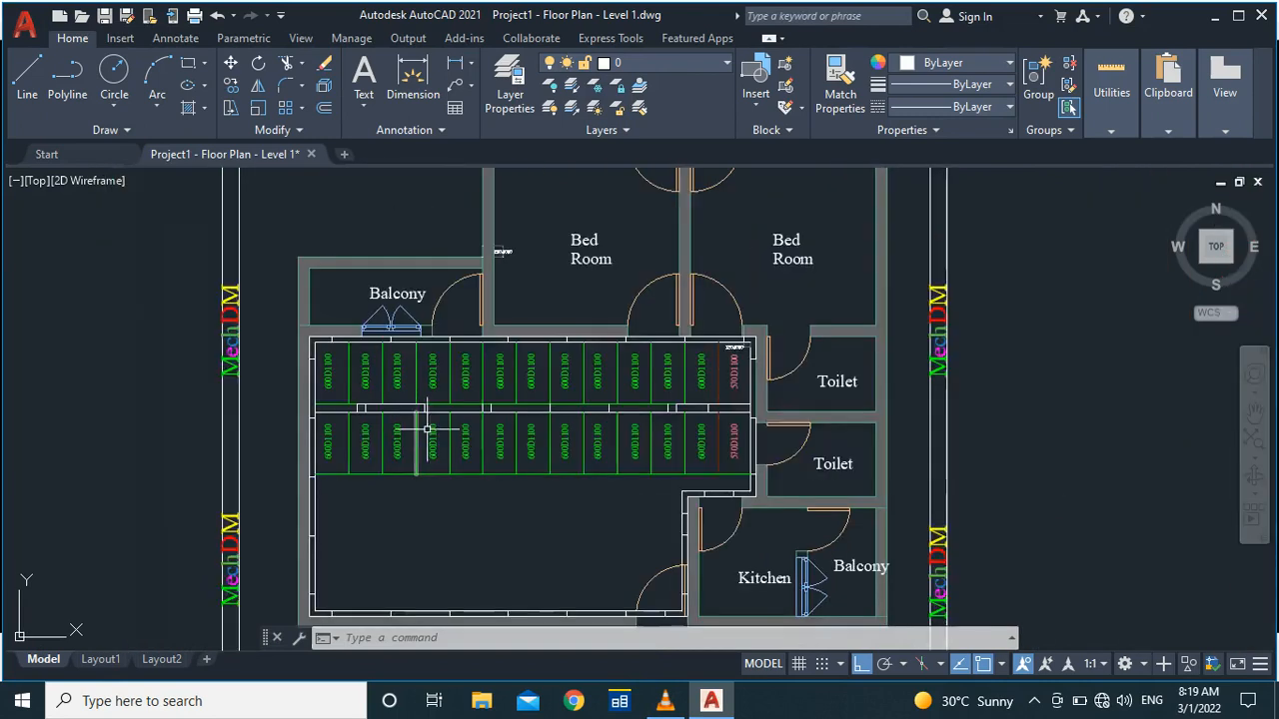
scroll(754, 388, up, 4)
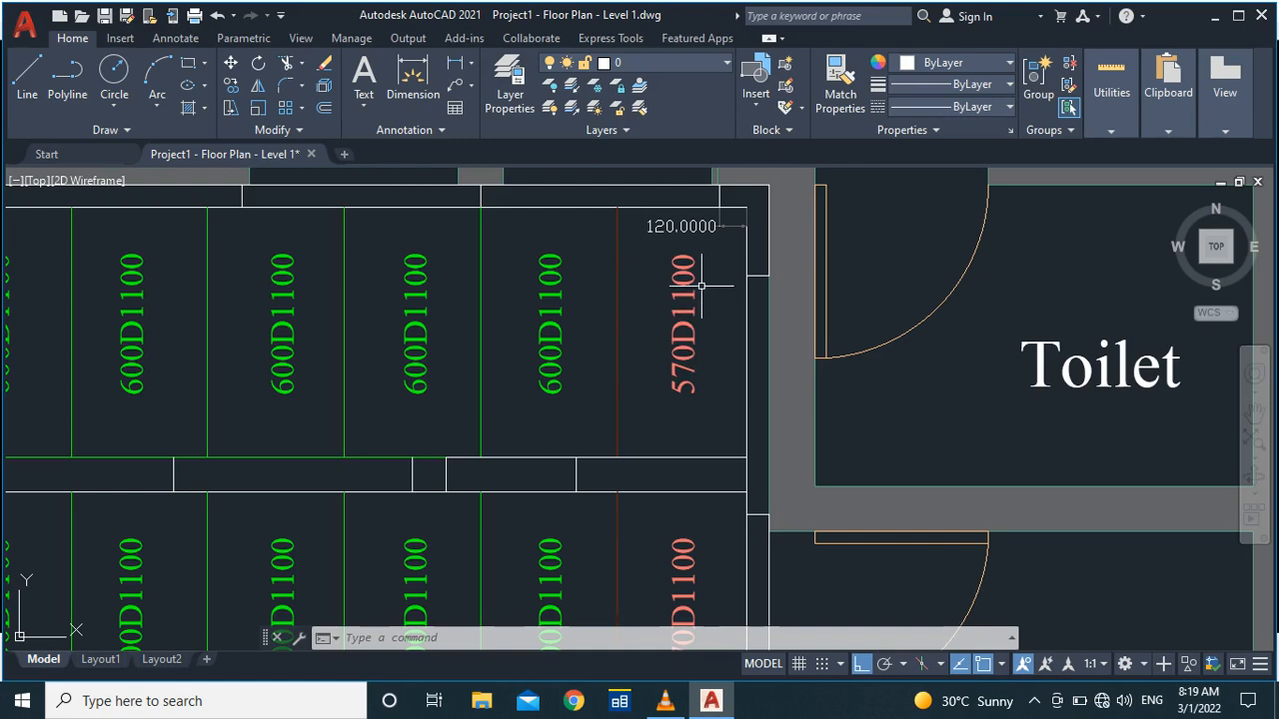
scroll(701, 286, down, 2)
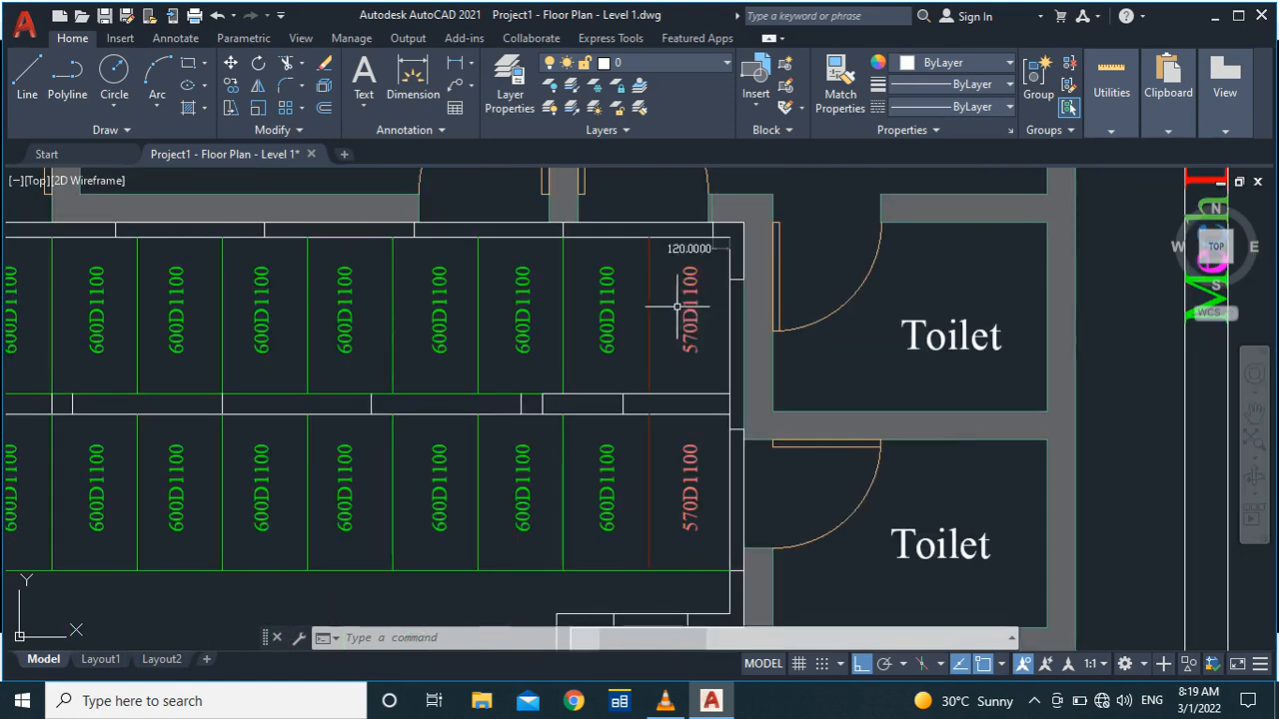
scroll(684, 285, up, 3)
scroll(676, 270, down, 3)
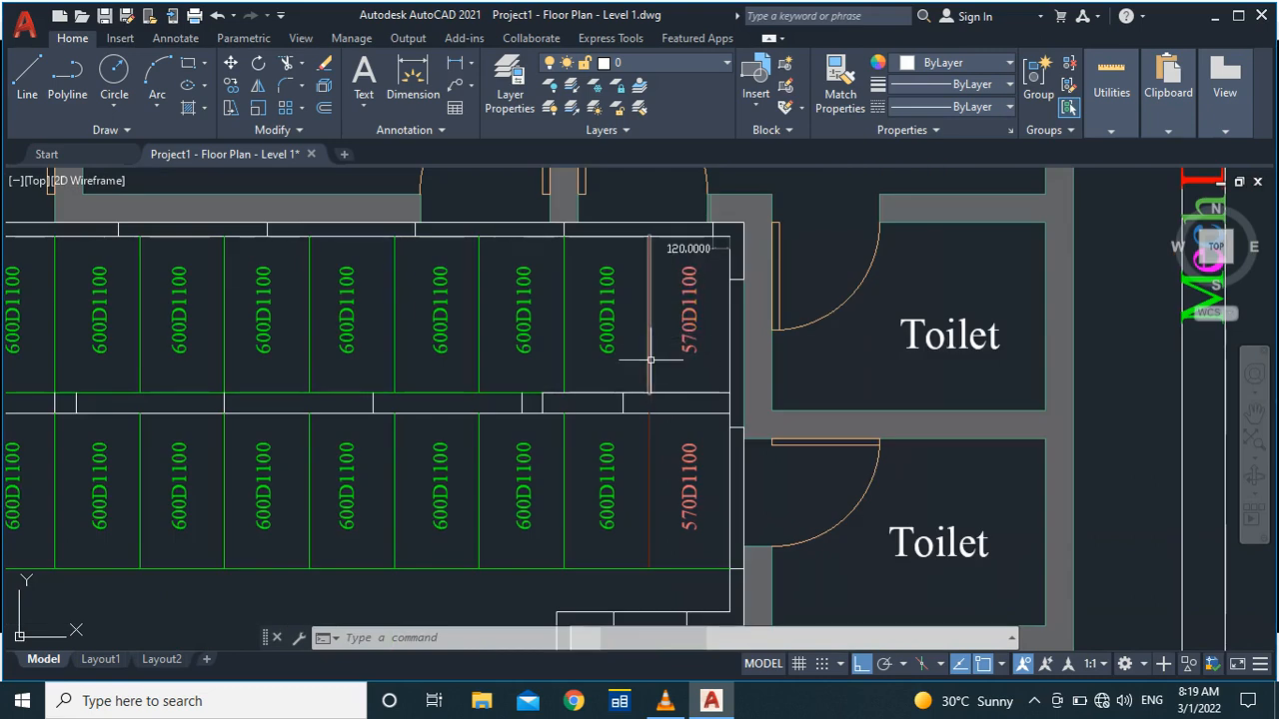
scroll(646, 370, up, 5)
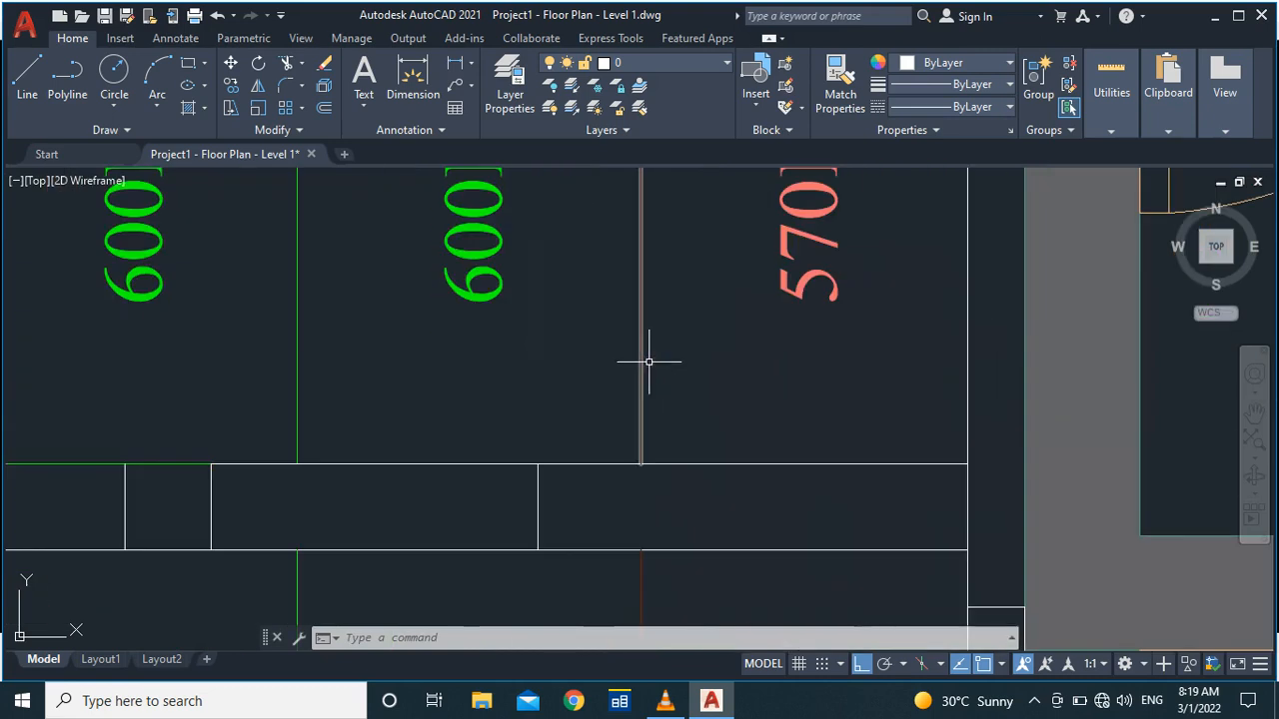
scroll(650, 362, down, 3)
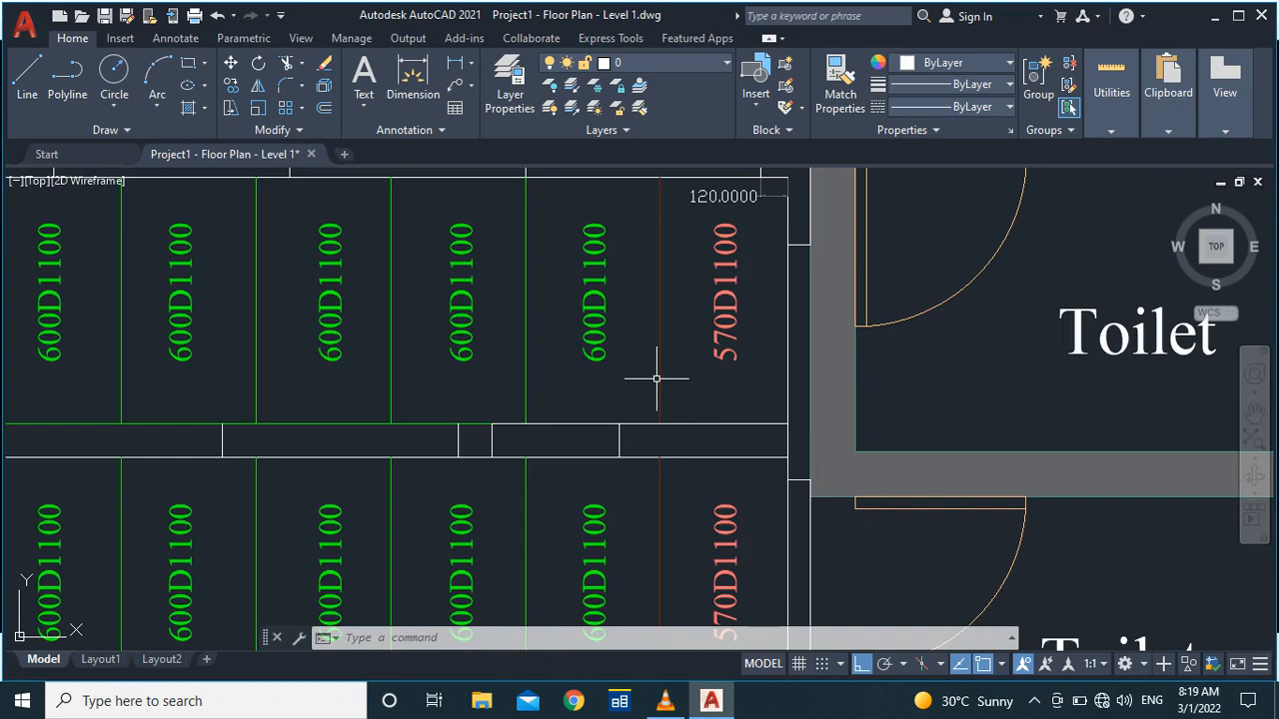
scroll(706, 338, up, 4)
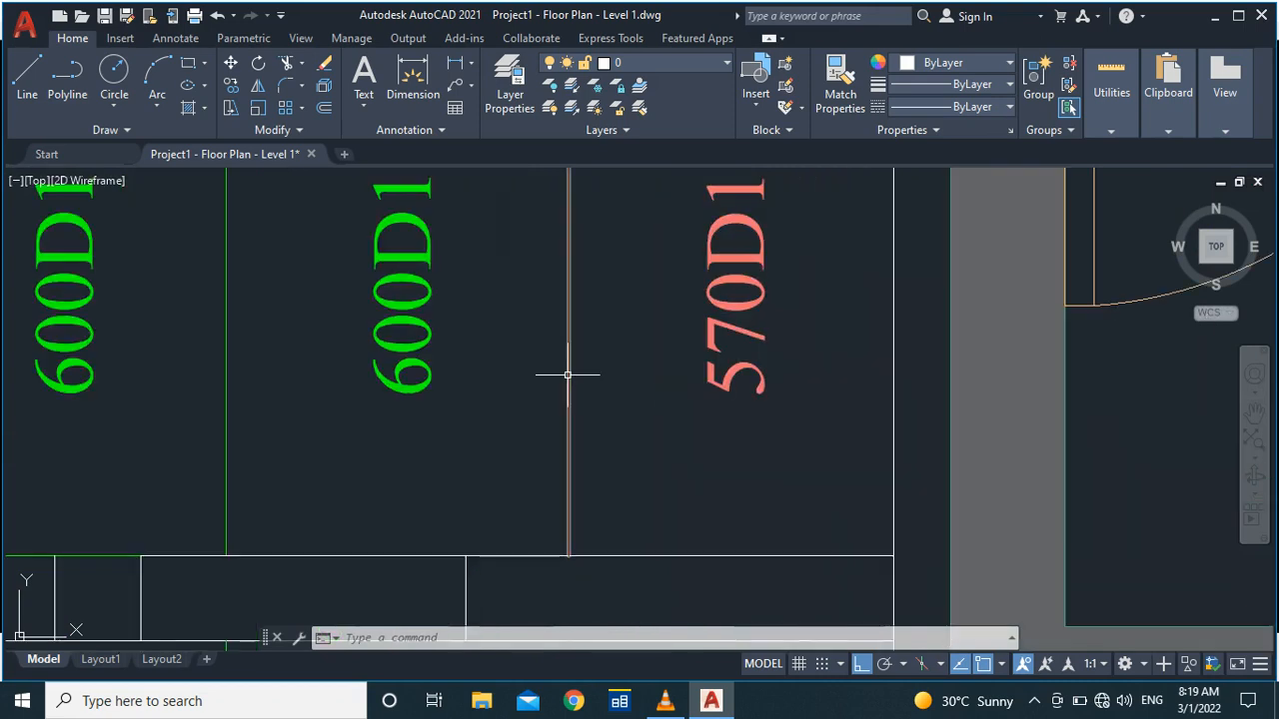
scroll(727, 365, down, 4)
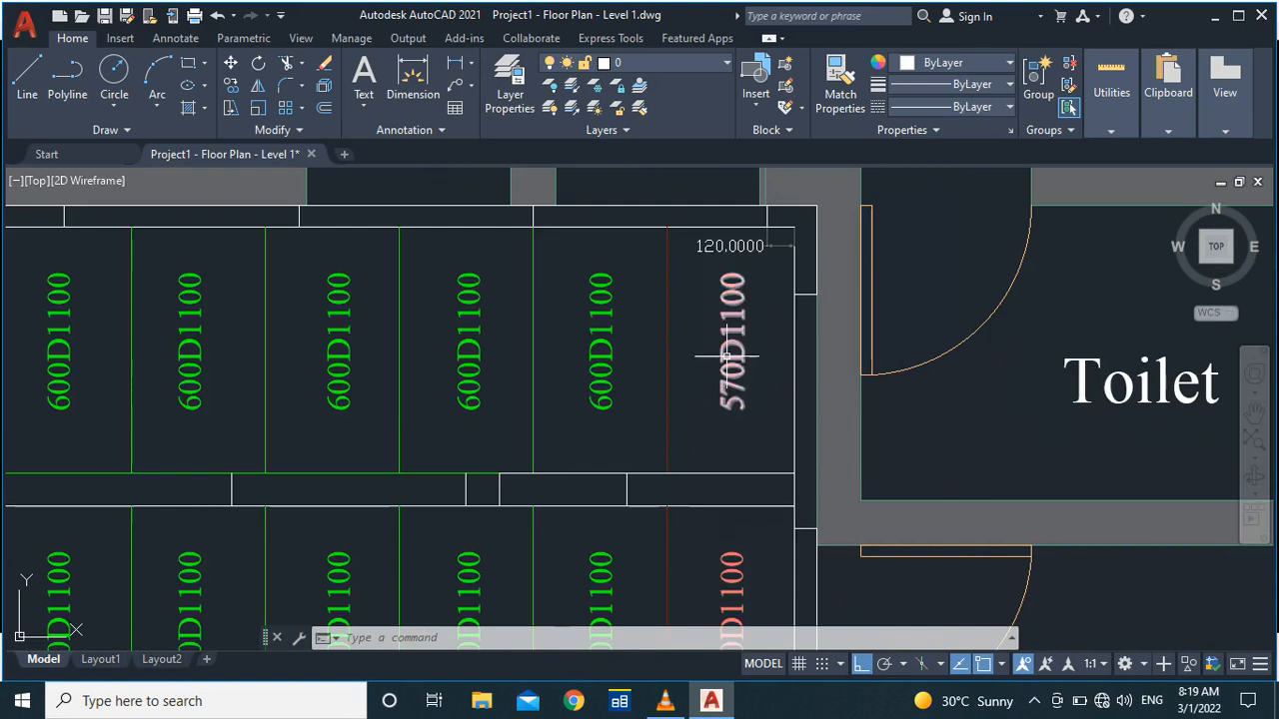
Step: Change the text colour of the upper row's 570D1100 label to 153,27,30
double_click(727, 355)
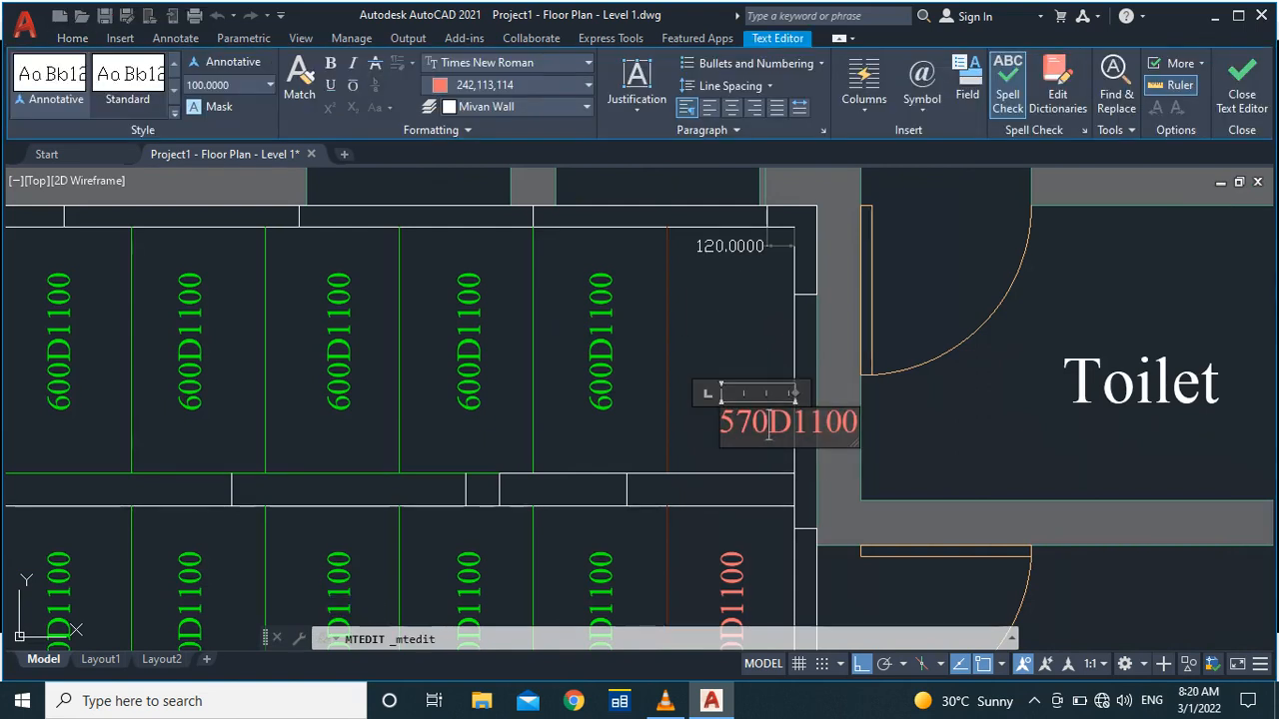
key(ctrl+a)
click(520, 86)
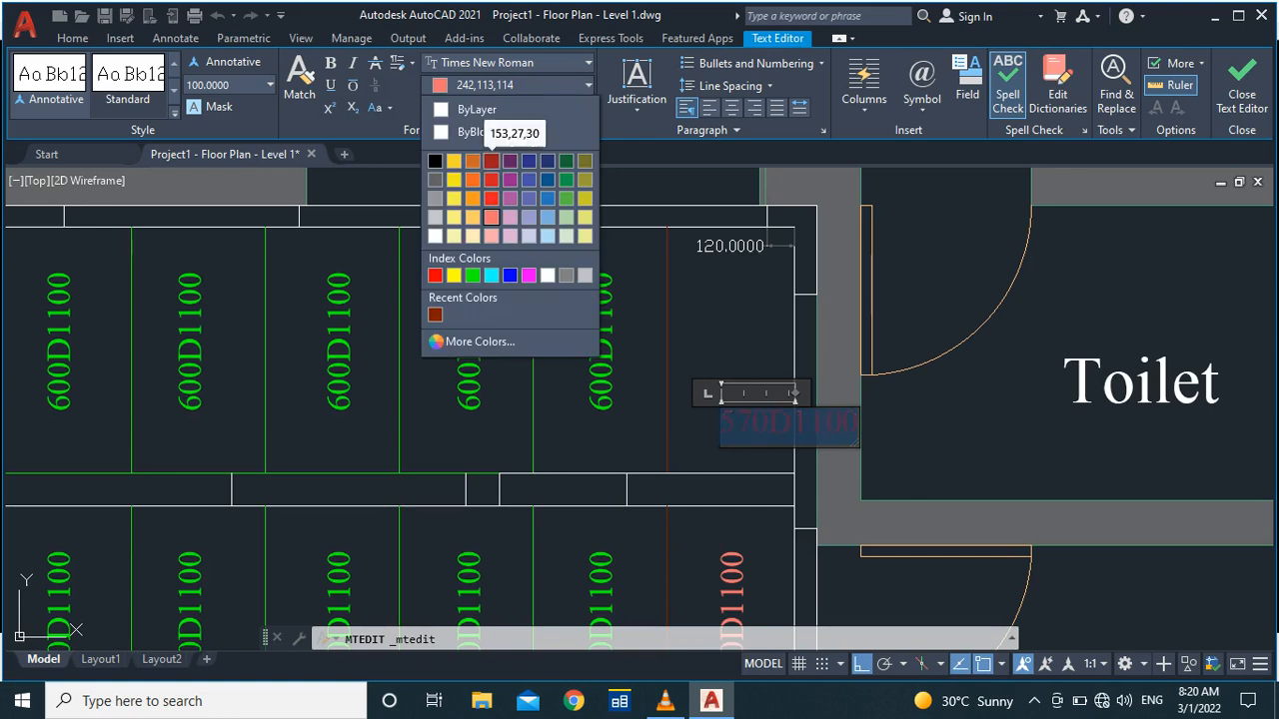
click(491, 161)
click(650, 357)
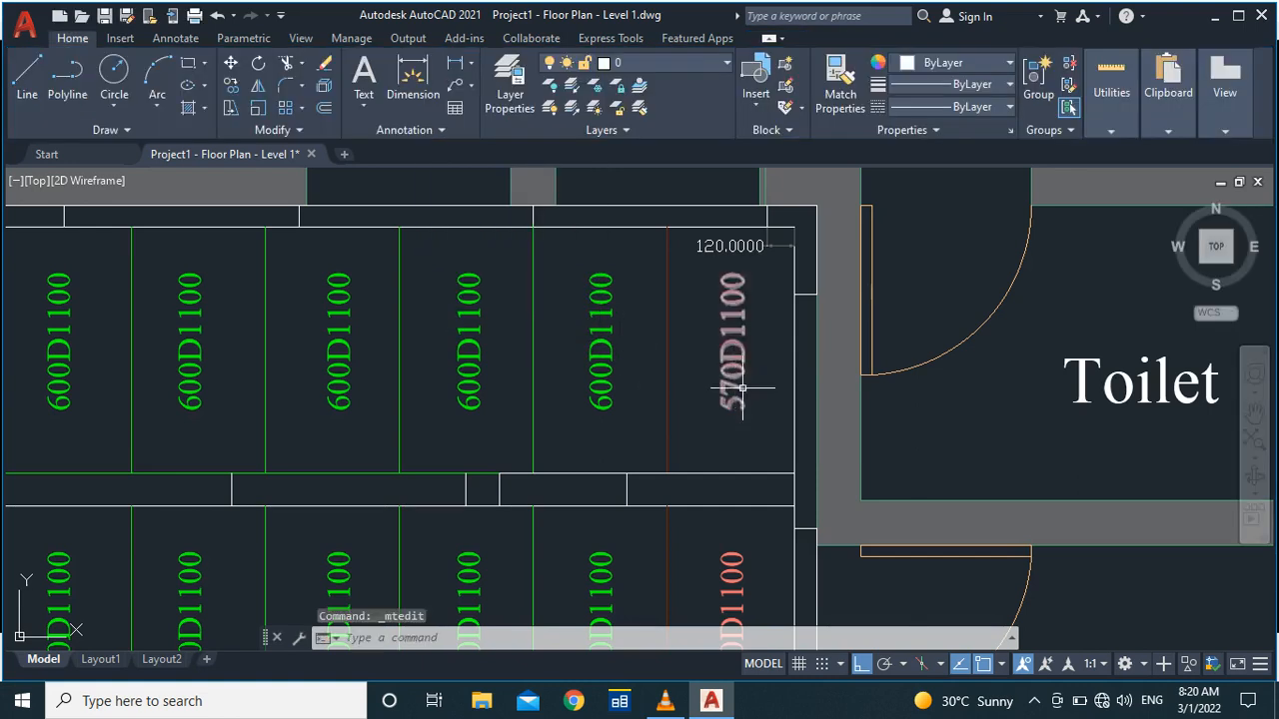
Step: Set the text colour of the upper row's 570D1100 label back to 242,113,114
scroll(528, 588, down, 4)
scroll(735, 320, down, 5)
scroll(705, 350, up, 10)
scroll(691, 519, down, 2)
scroll(692, 519, up, 5)
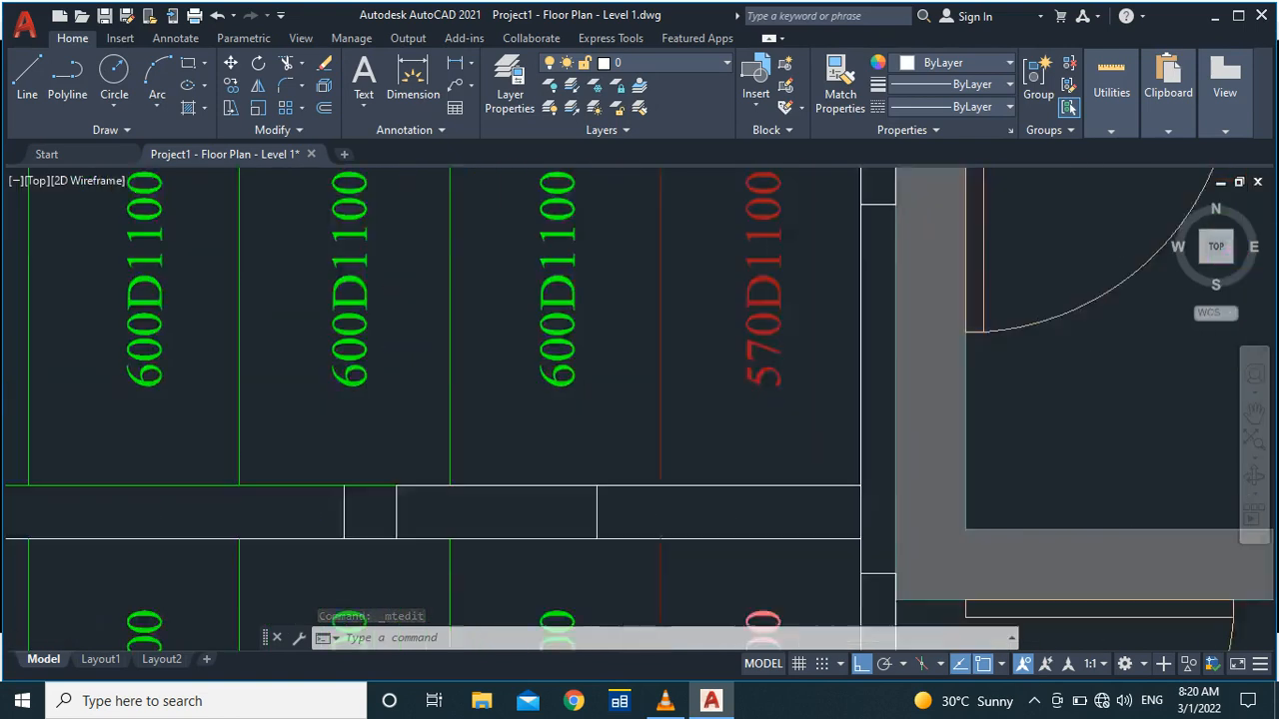
click(773, 368)
double_click(774, 368)
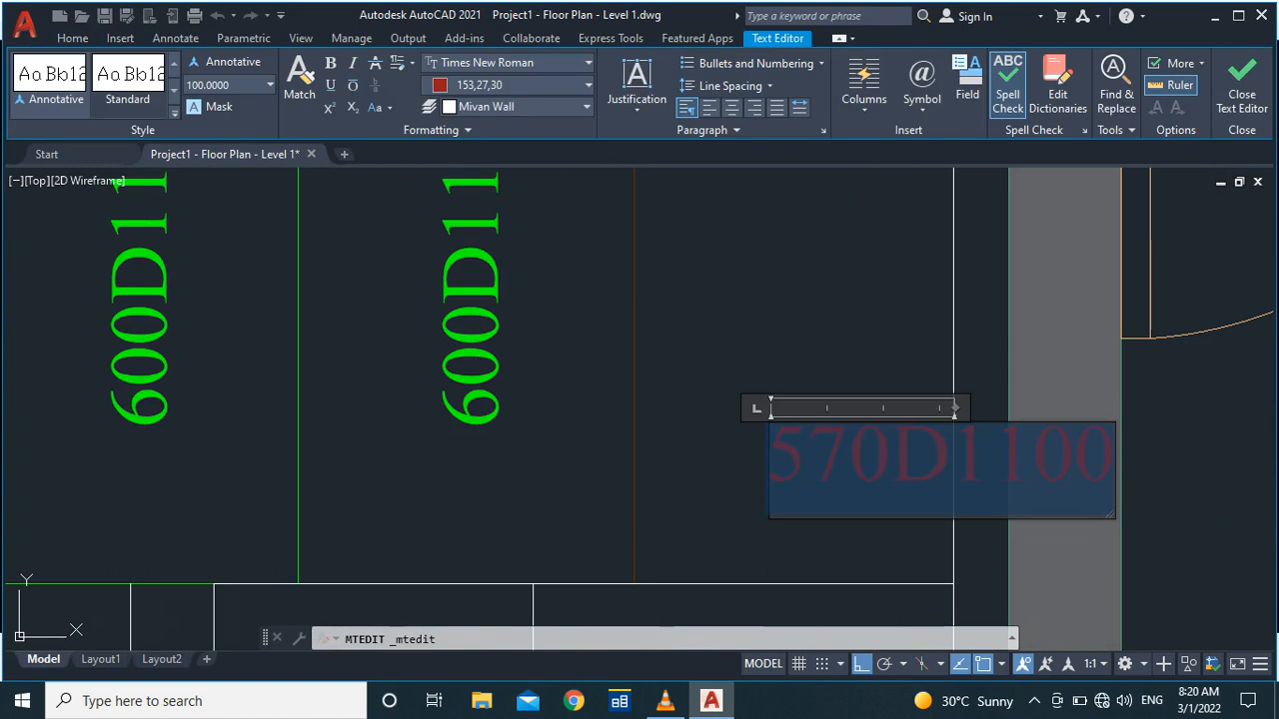
click(545, 86)
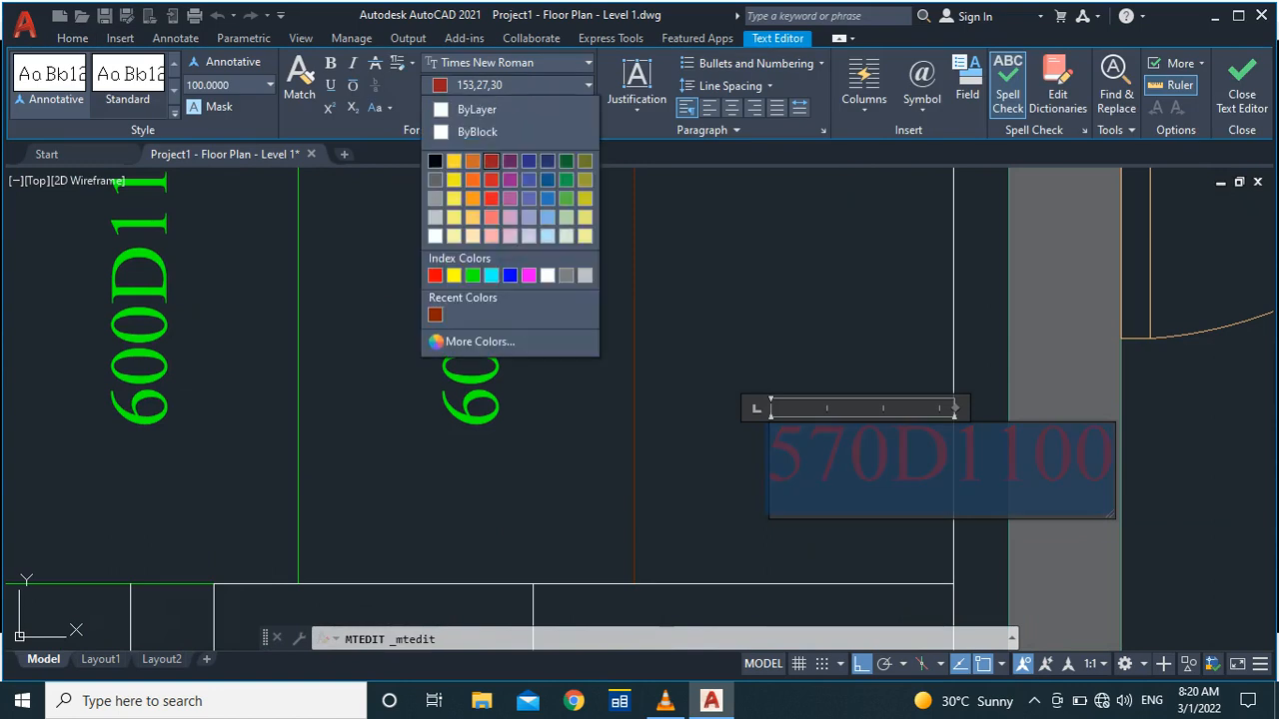
click(492, 198)
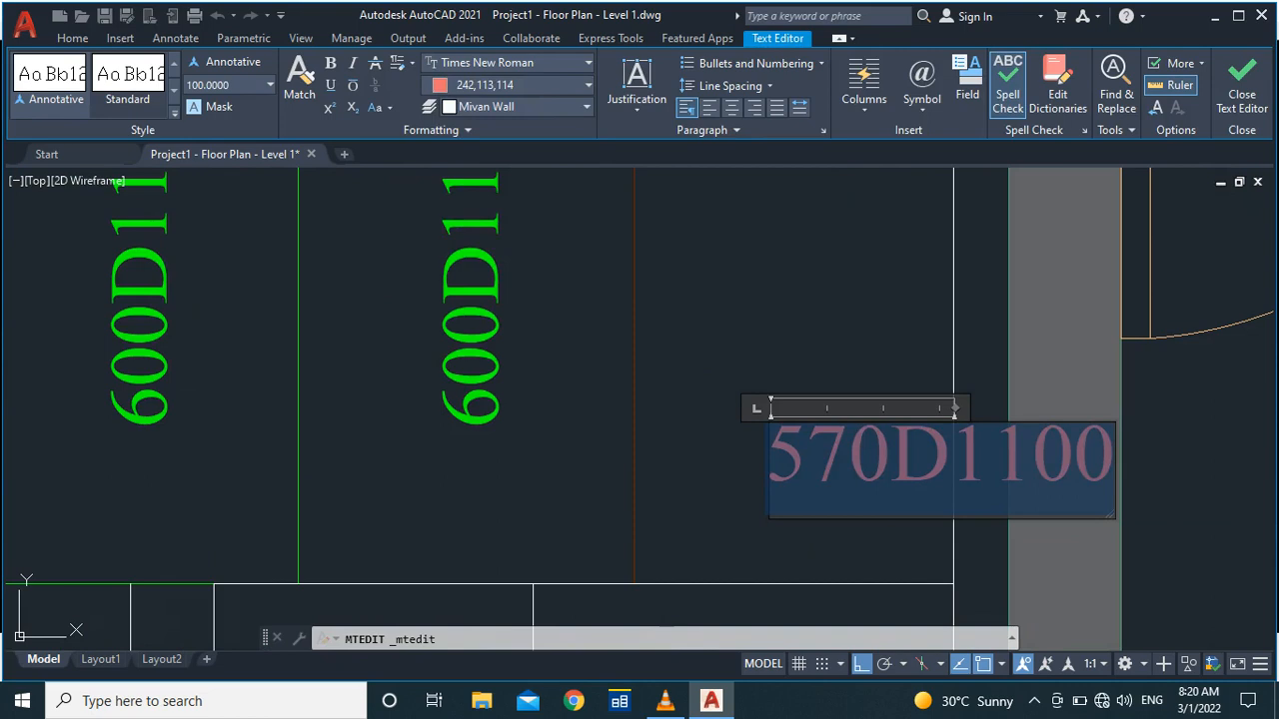
click(591, 357)
Step: Delete the right-hand line of the closely spaced vertical pair near the left end of the beam between the panel rows
scroll(676, 460, down, 4)
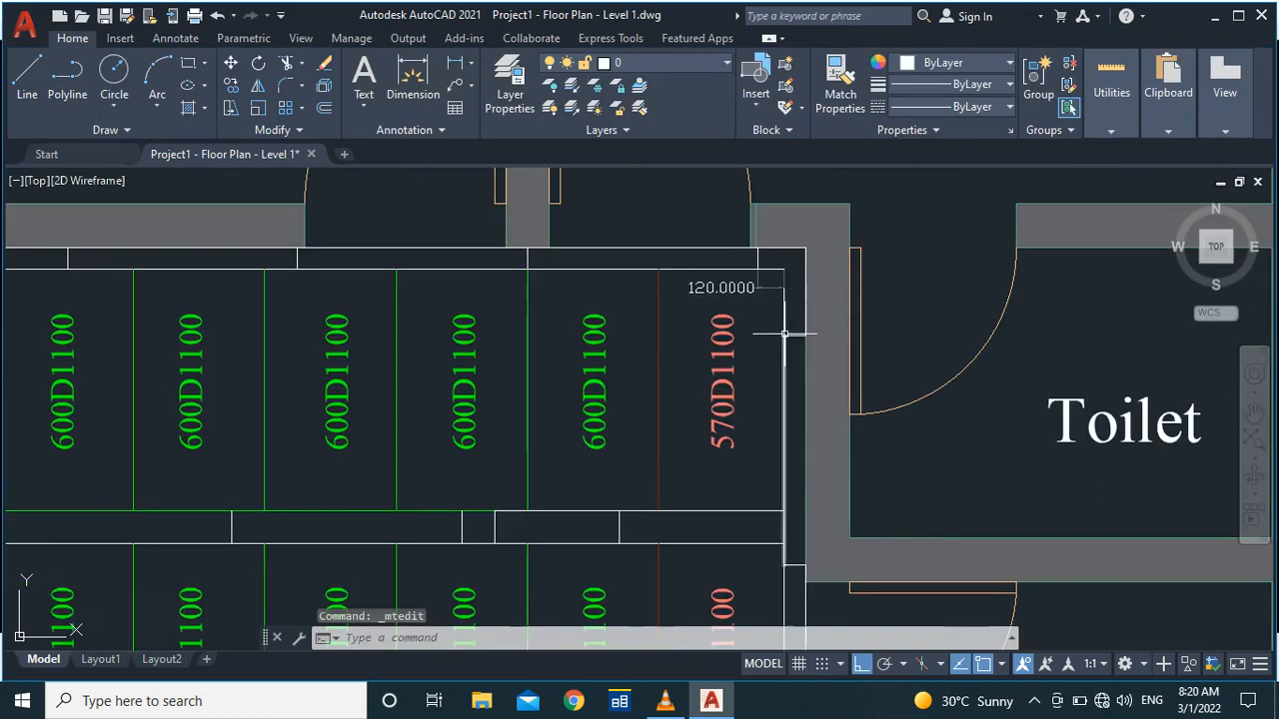
scroll(780, 340, down, 4)
scroll(745, 490, up, 2)
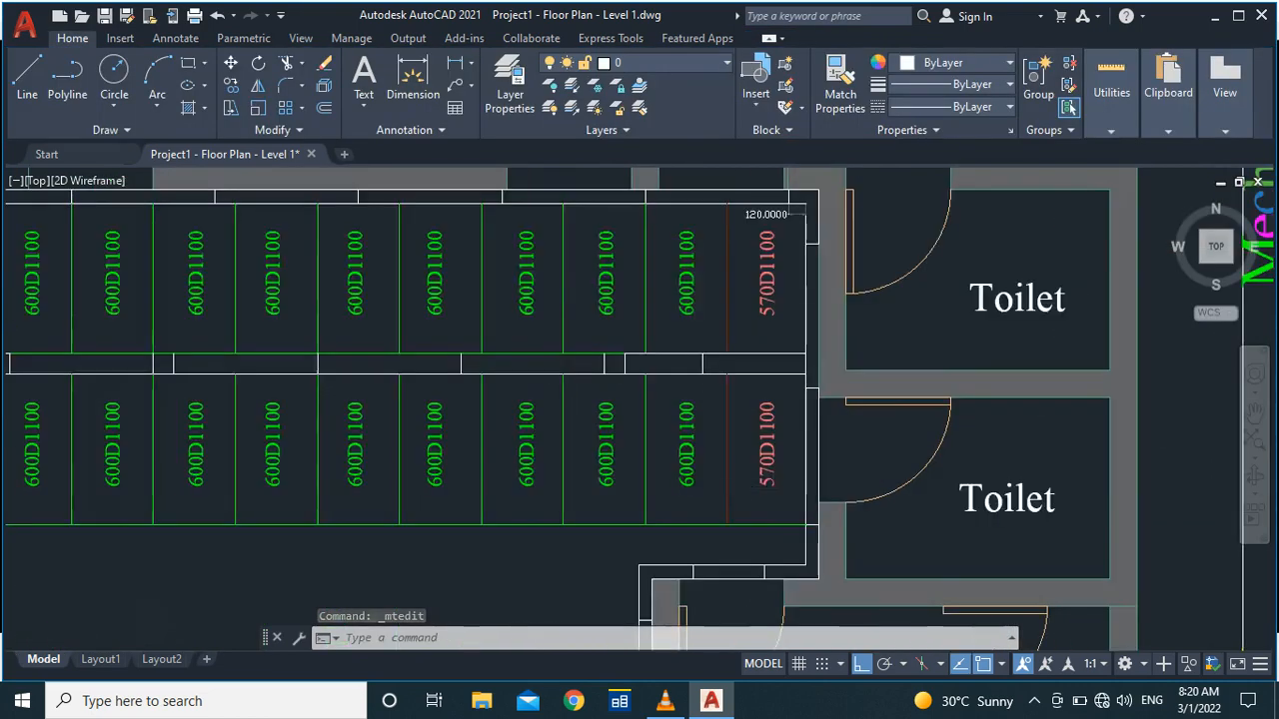
scroll(673, 376, down, 4)
scroll(580, 342, up, 6)
scroll(562, 380, down, 4)
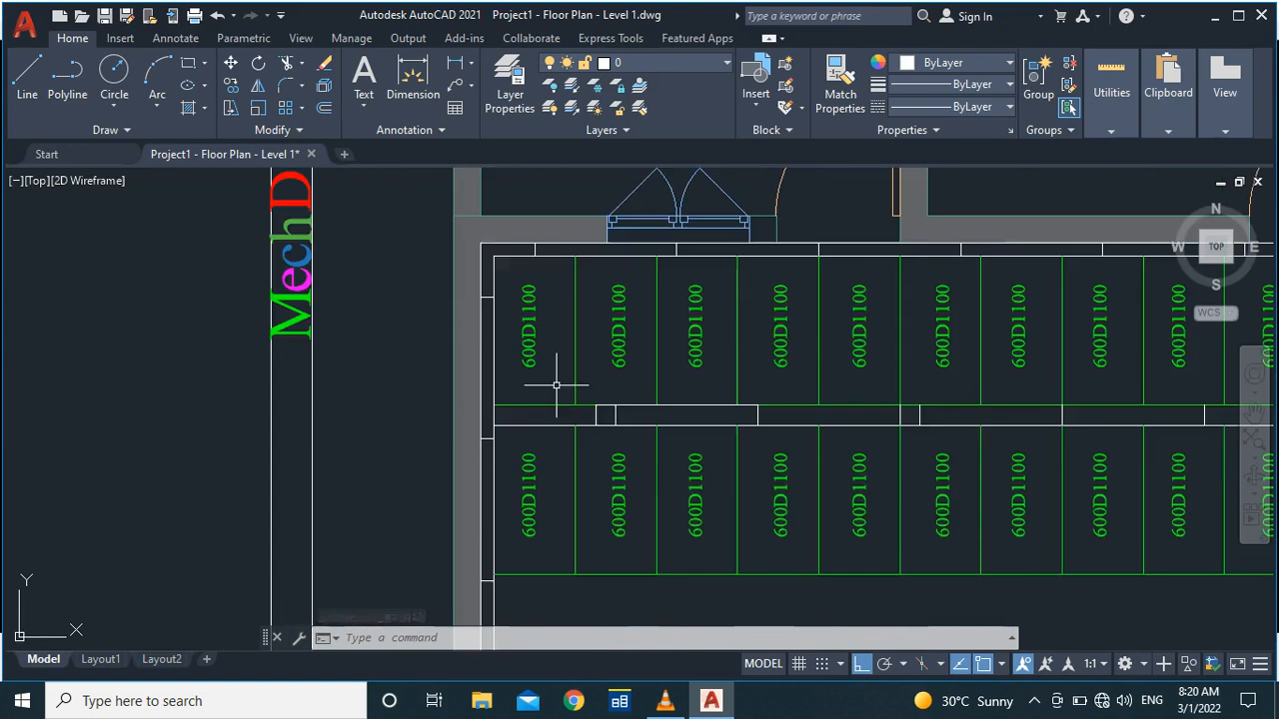
scroll(594, 419, up, 3)
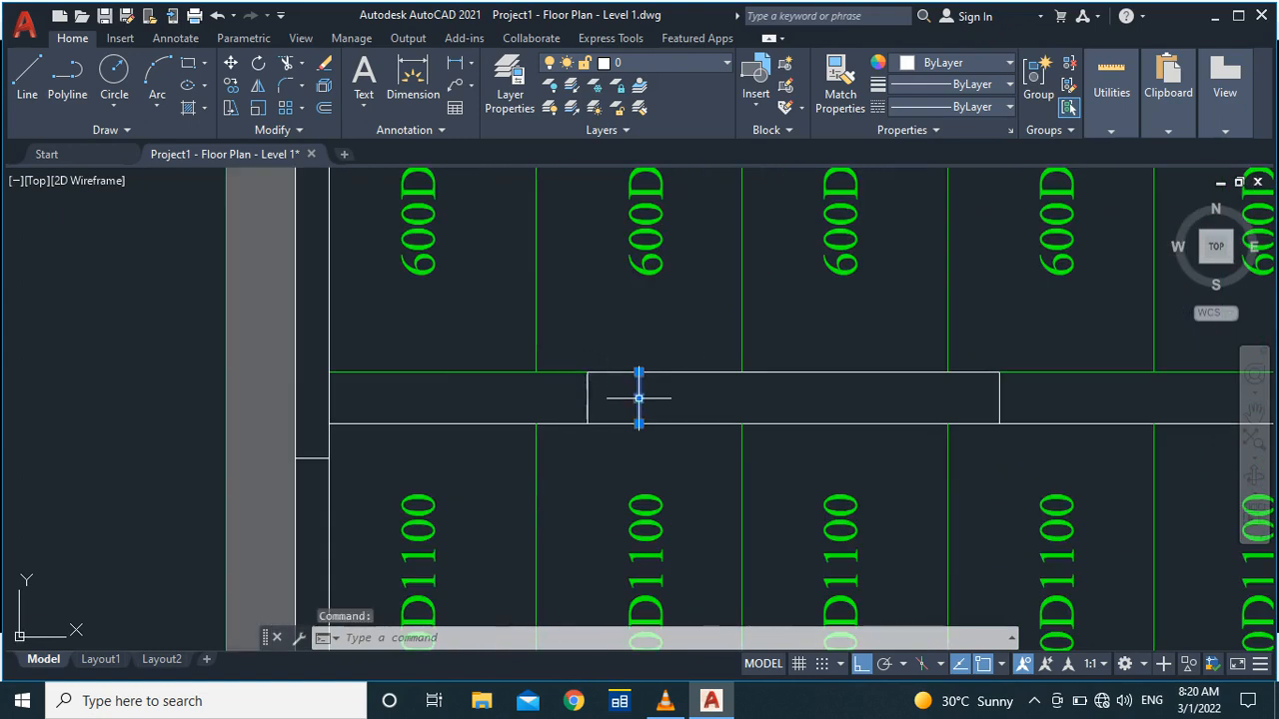
click(588, 390)
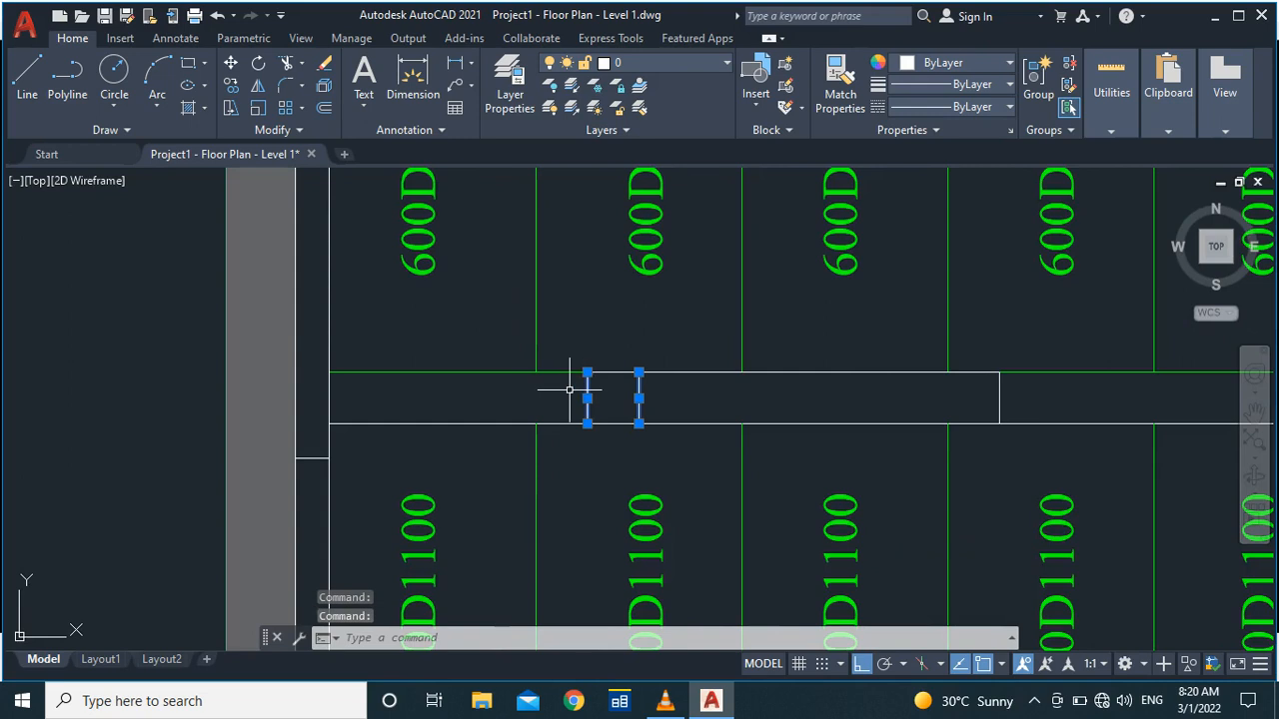
key(Escape)
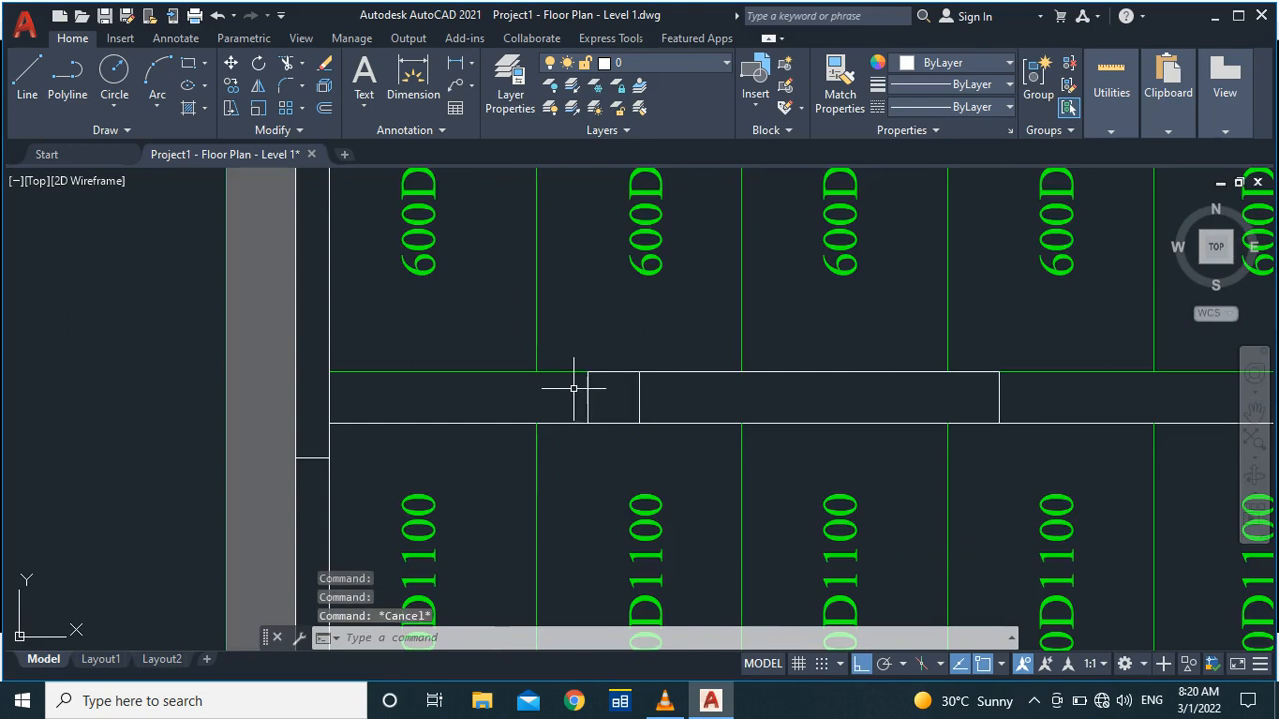
click(637, 394)
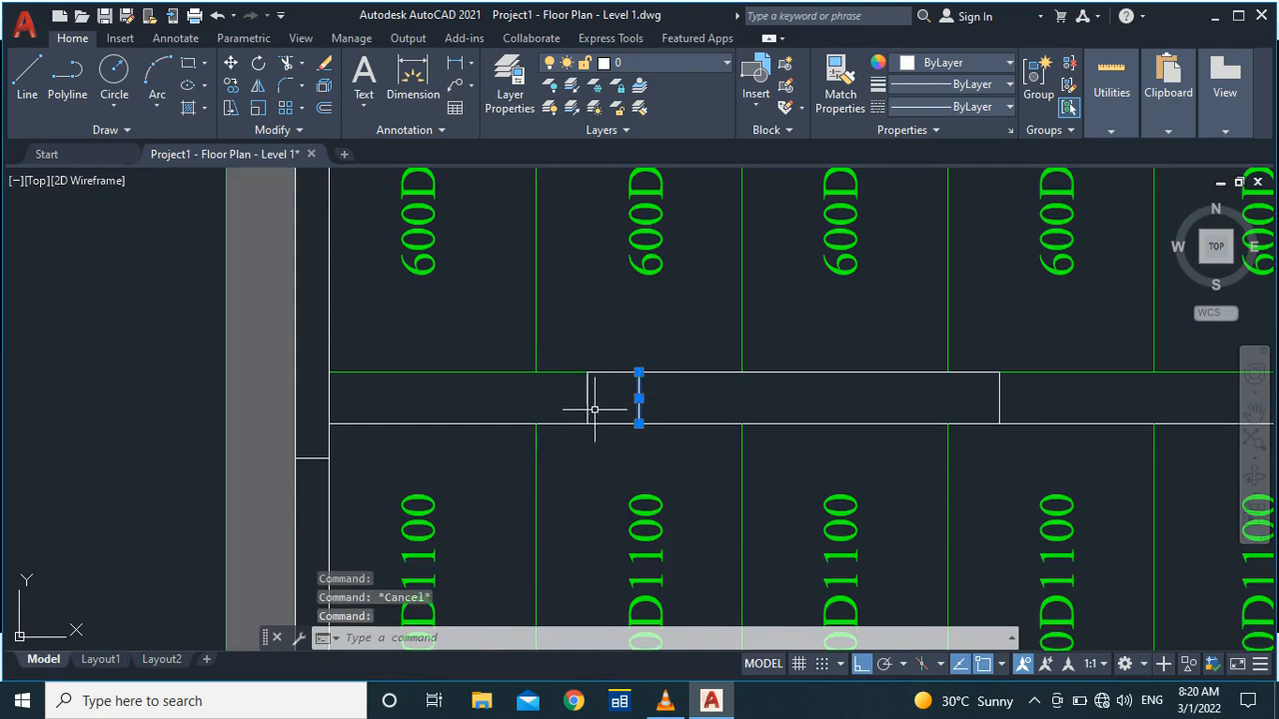
key(Delete)
Step: Draw a horizontal line 300 long to the right, in the empty area above the beam's remaining vertical line
scroll(602, 391, up, 5)
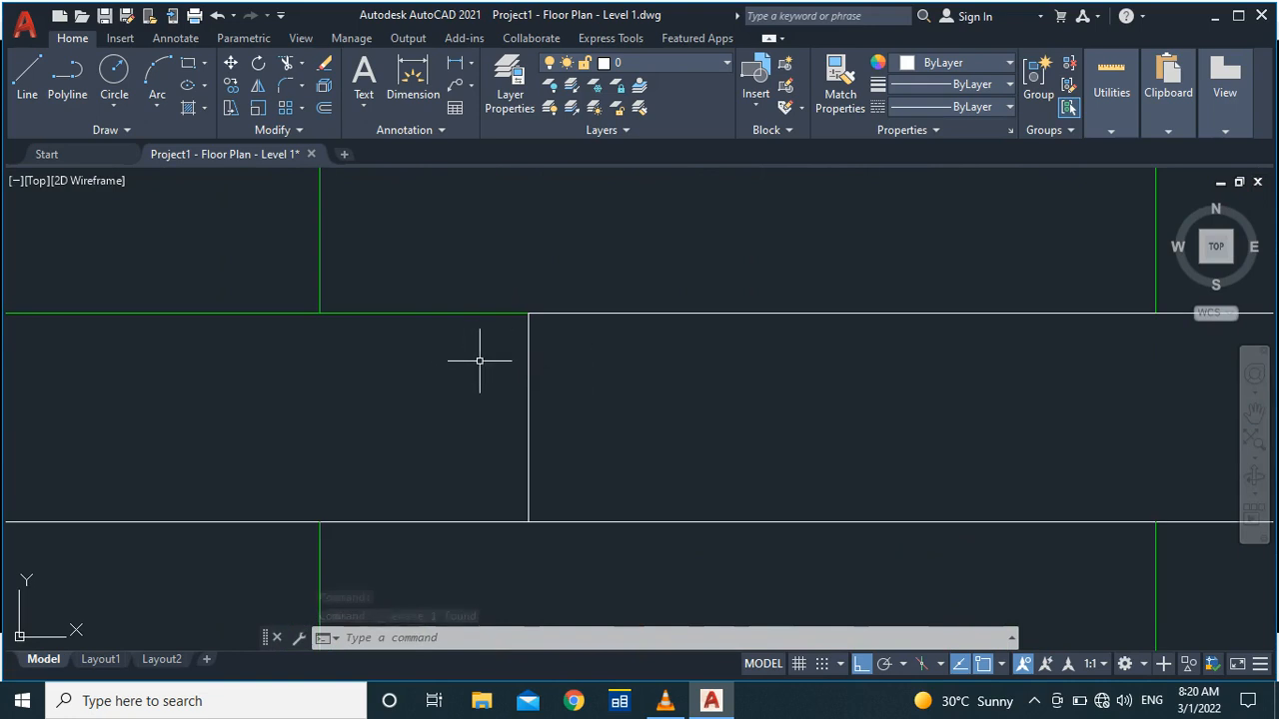
scroll(473, 360, down, 2)
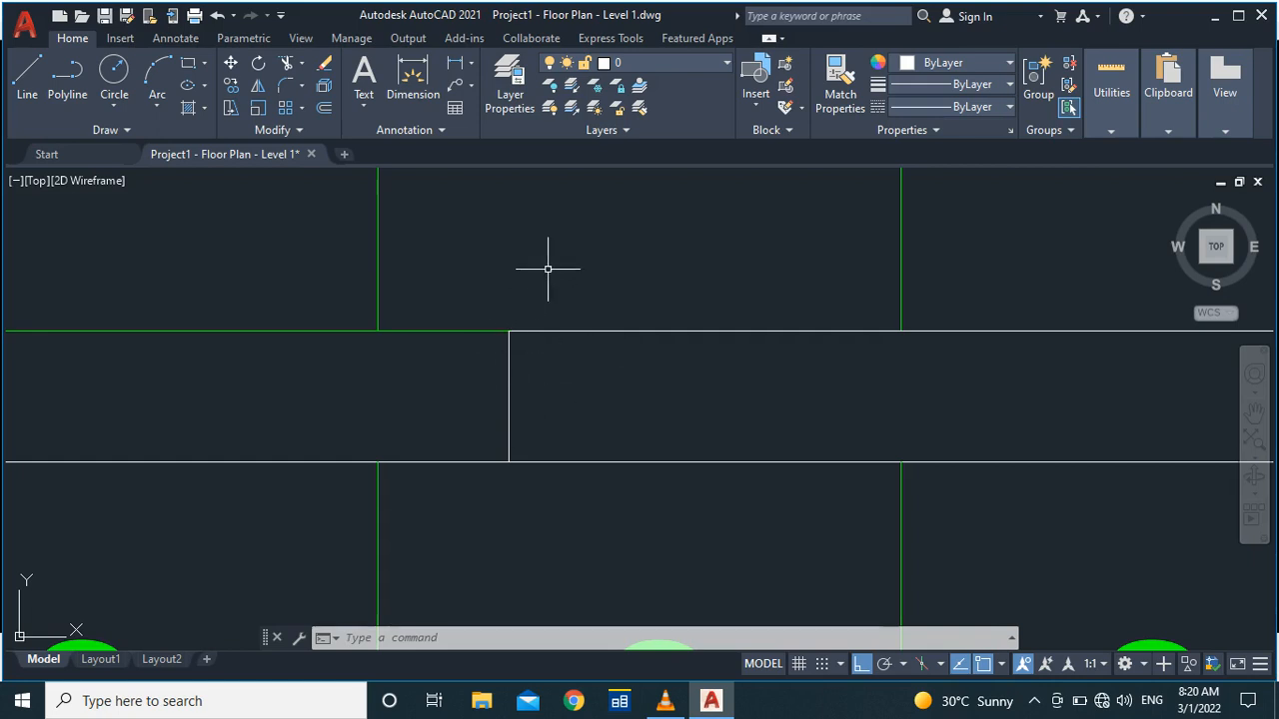
text(l)
key(Return)
scroll(565, 370, down, 3)
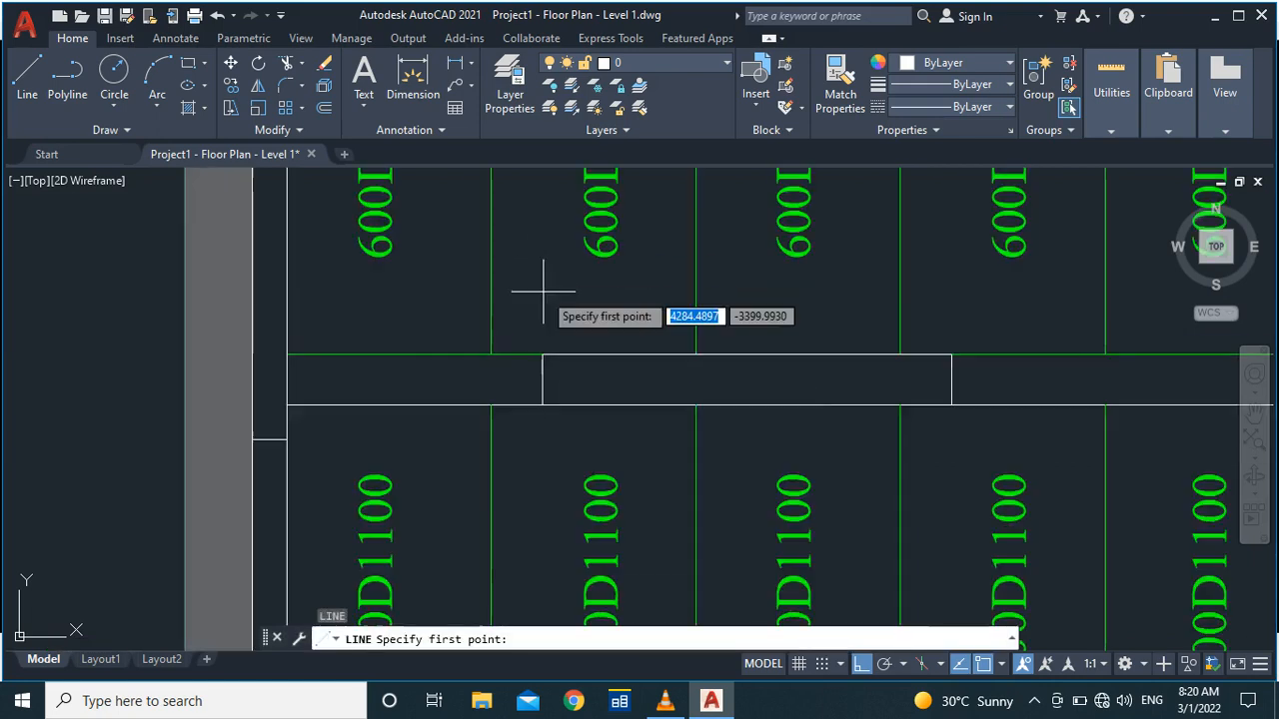
scroll(530, 290, up, 3)
click(552, 285)
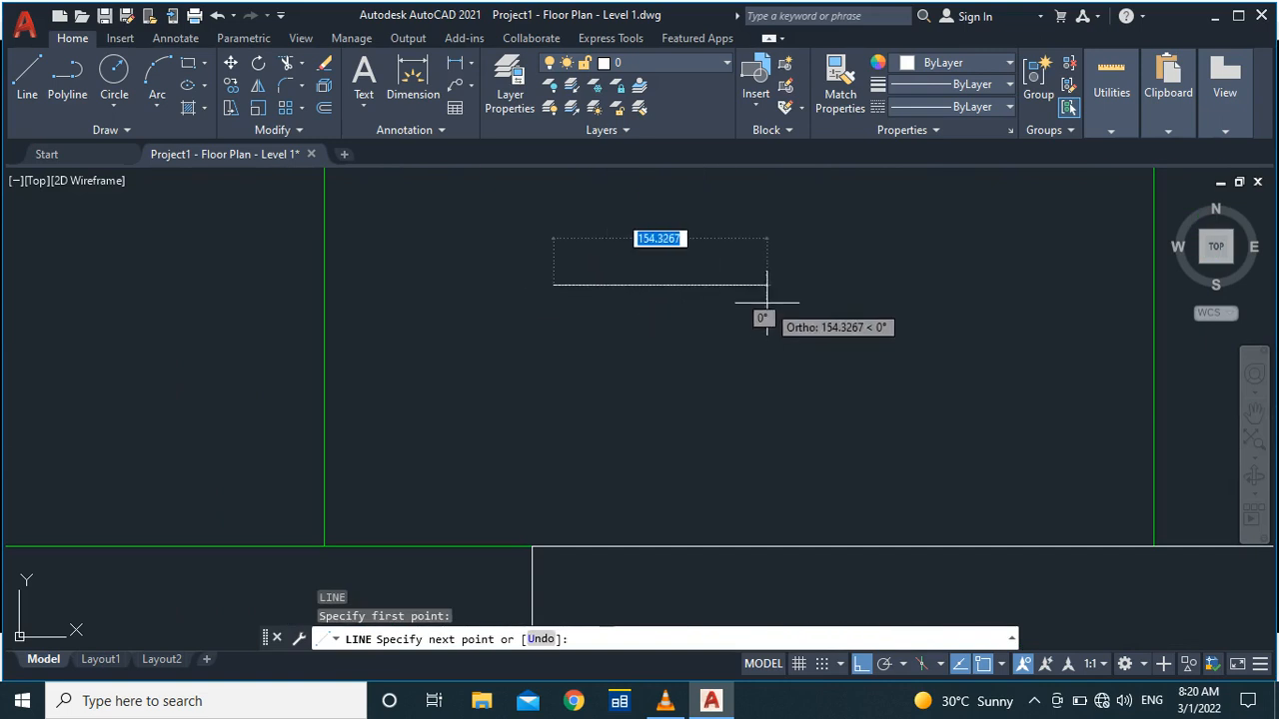
text(300)
key(Return)
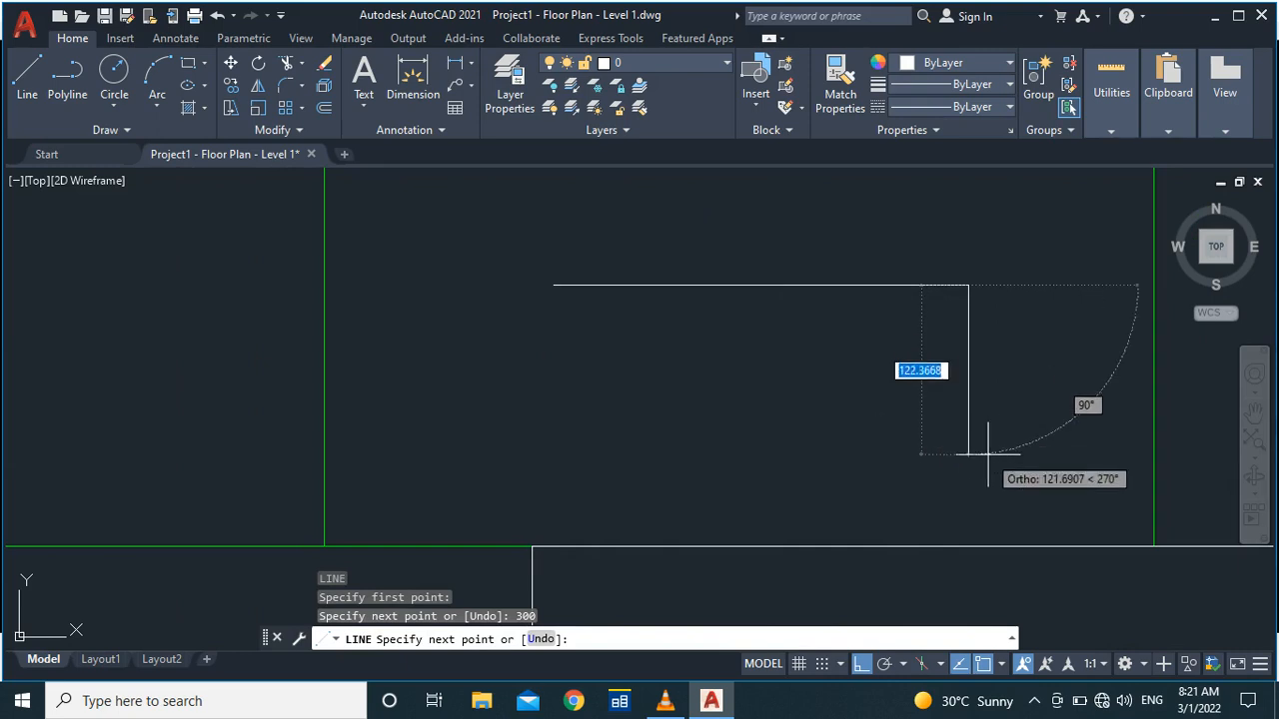
Step: Continue the line 100 downward and 70 to the left, then diagonally back to the right end of the 300 line
scroll(964, 414, up, 2)
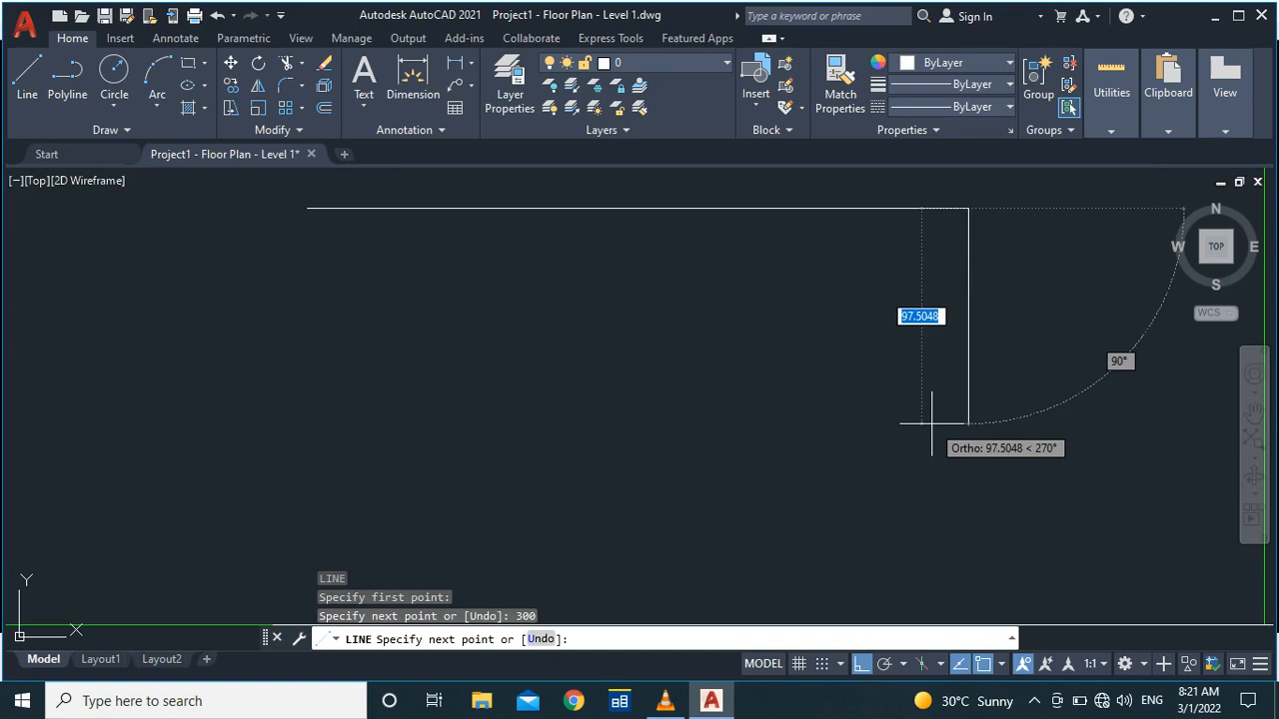
scroll(931, 422, down, 2)
text(1)
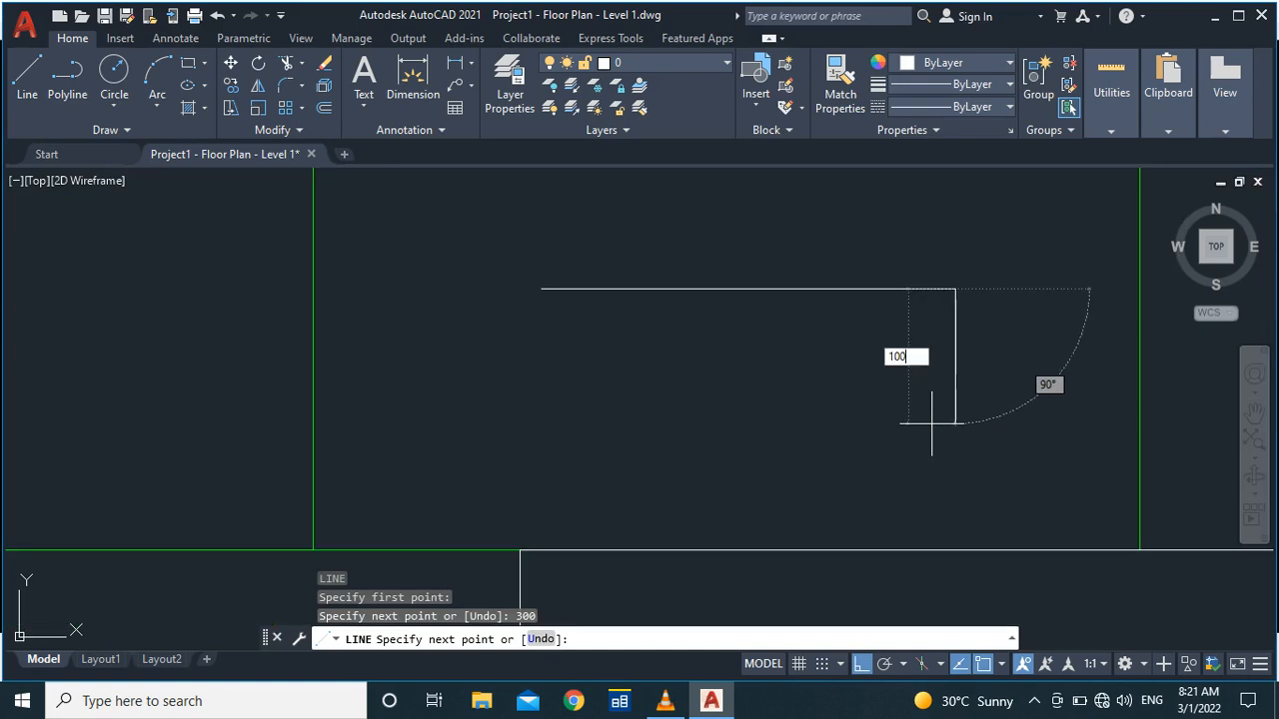
text(00)
key(Return)
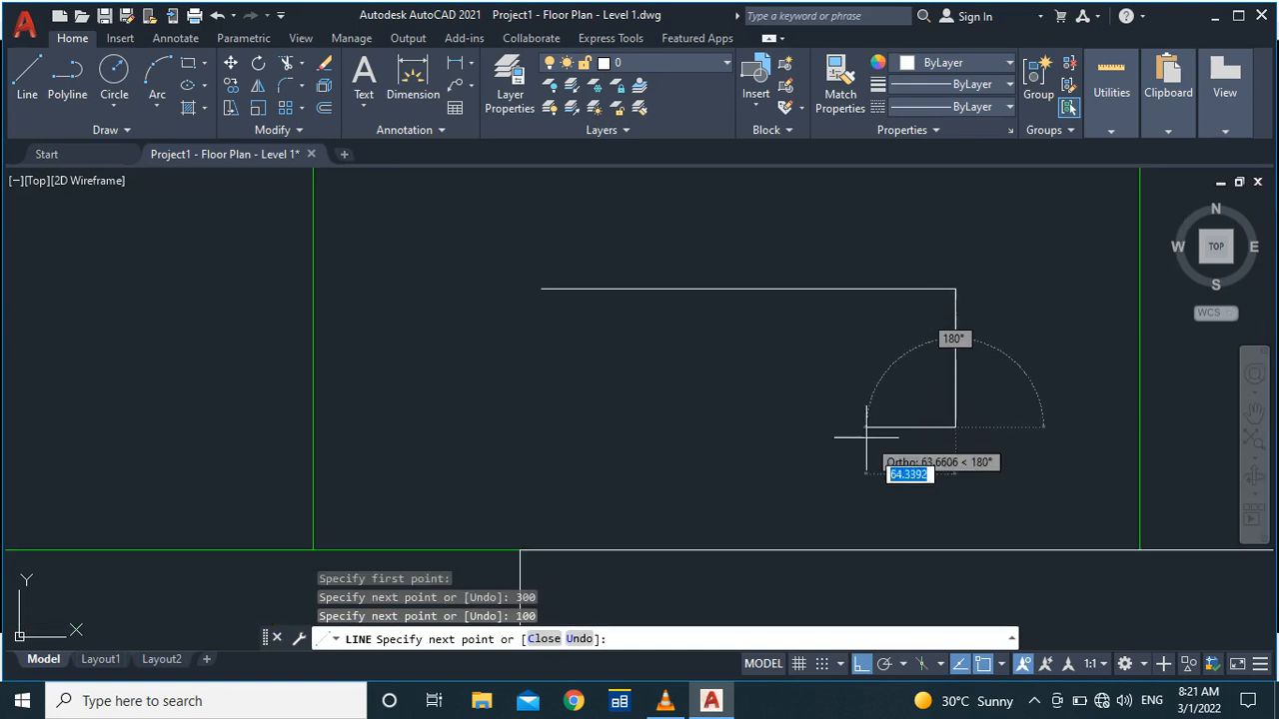
text(70)
key(Return)
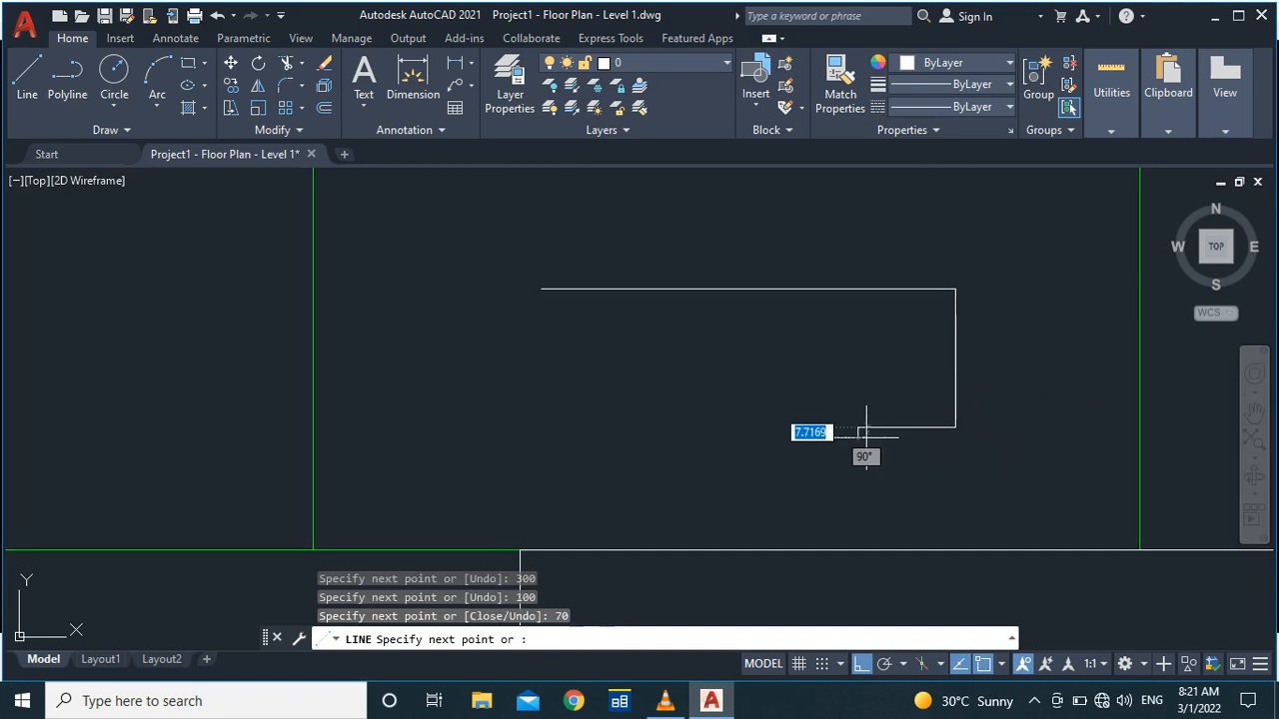
click(953, 290)
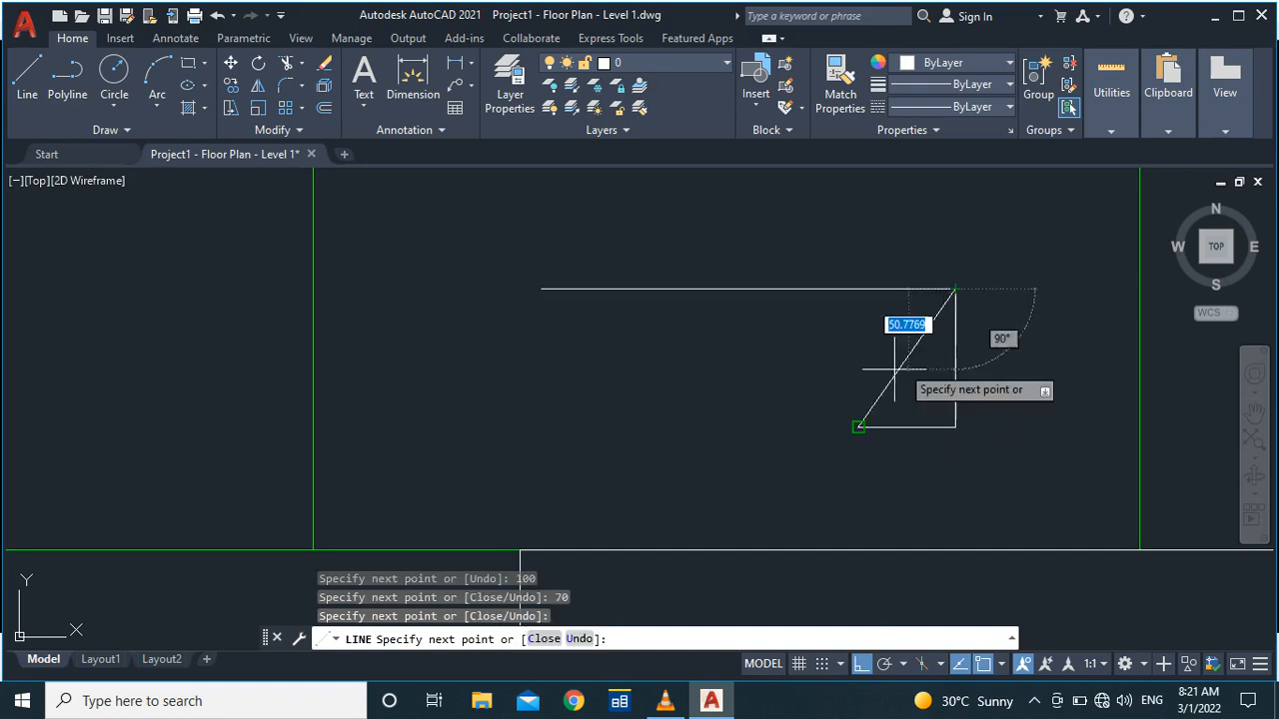
key(Return)
key(Return)
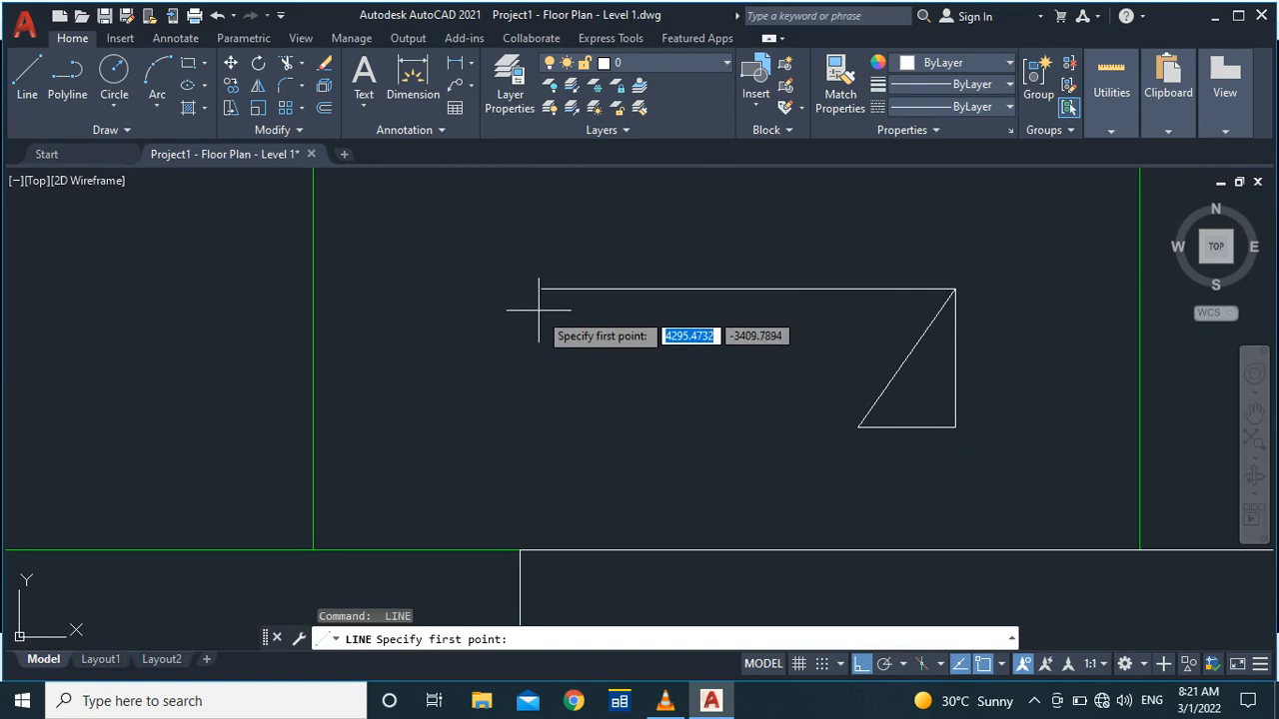
Step: Draw a line from the 300 line's left end 100 downward, 70 to the right, then diagonally back to that left end
click(541, 291)
text(100)
key(Return)
text(70)
key(Return)
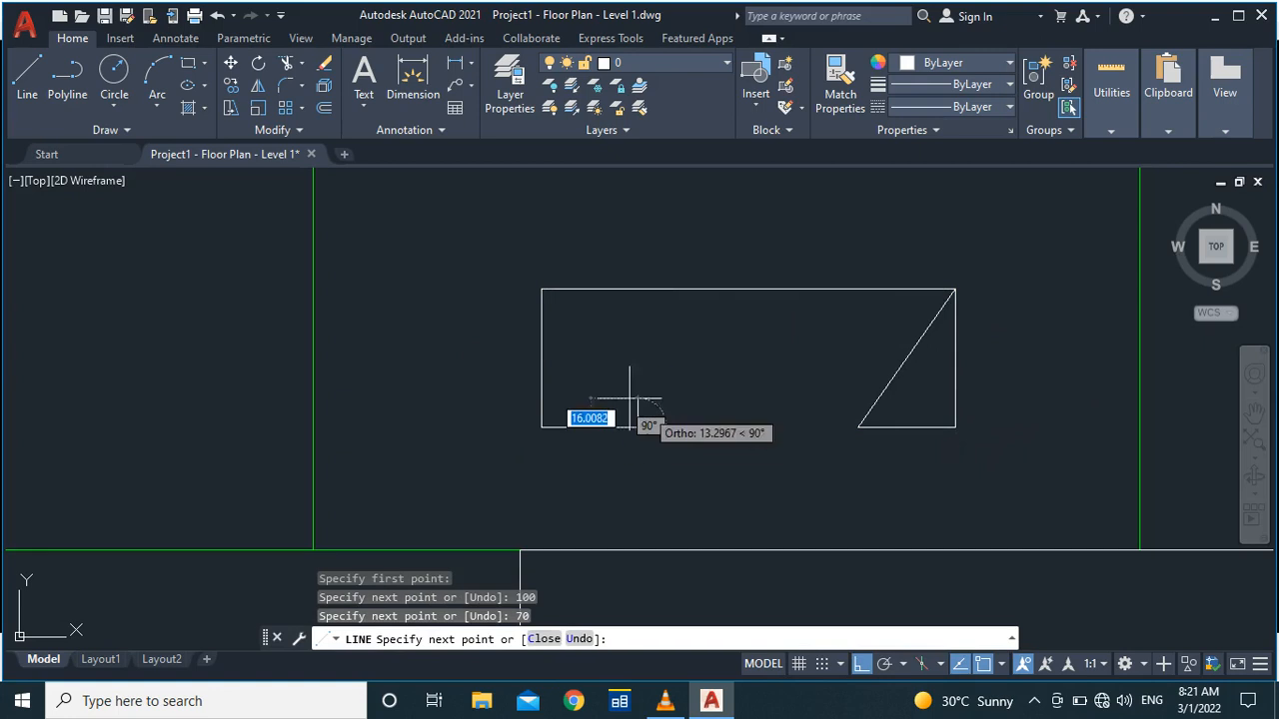
click(541, 290)
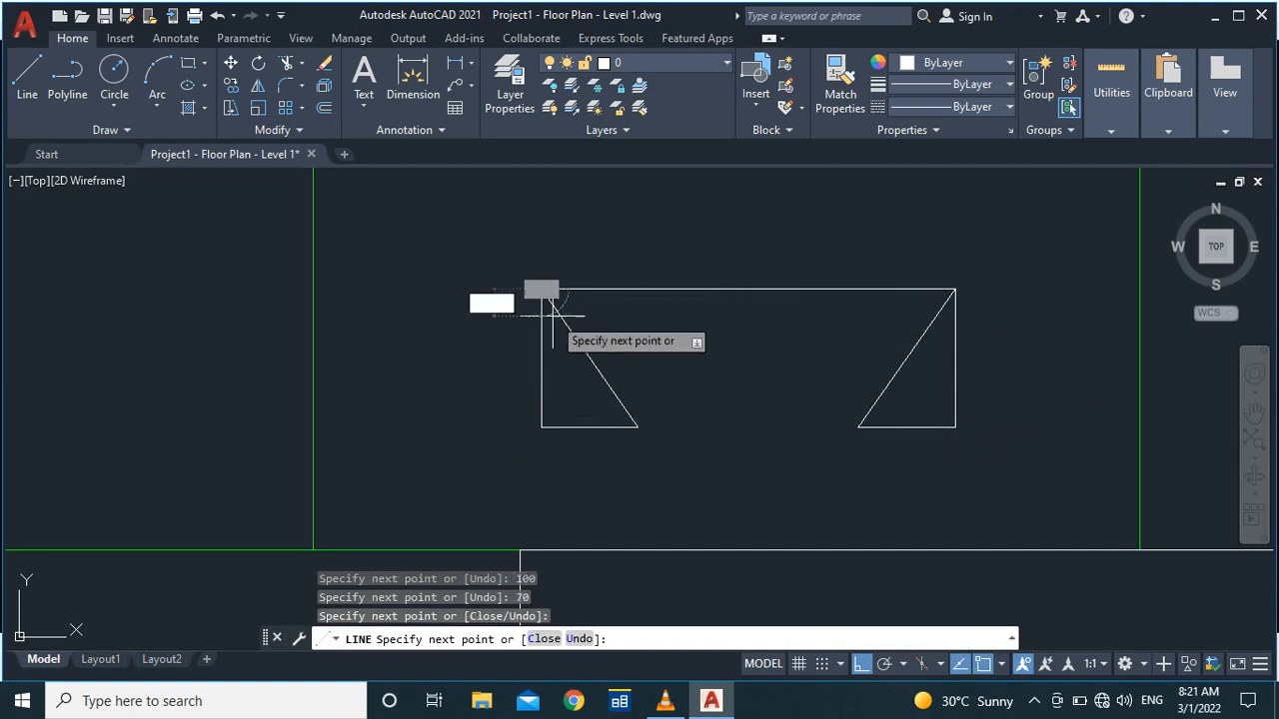
key(Return)
Step: Delete the vertical and short horizontal legs on both sides of the profile, keeping the 300 line and the two diagonals
click(570, 428)
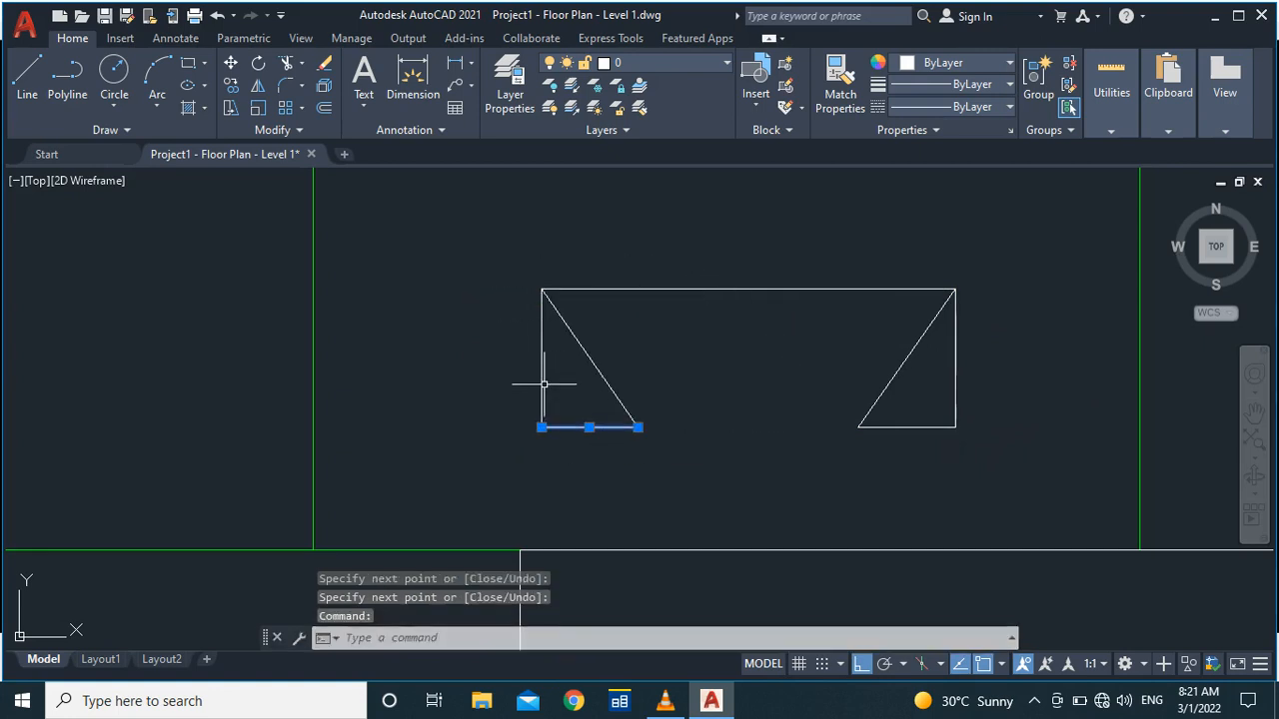
click(543, 381)
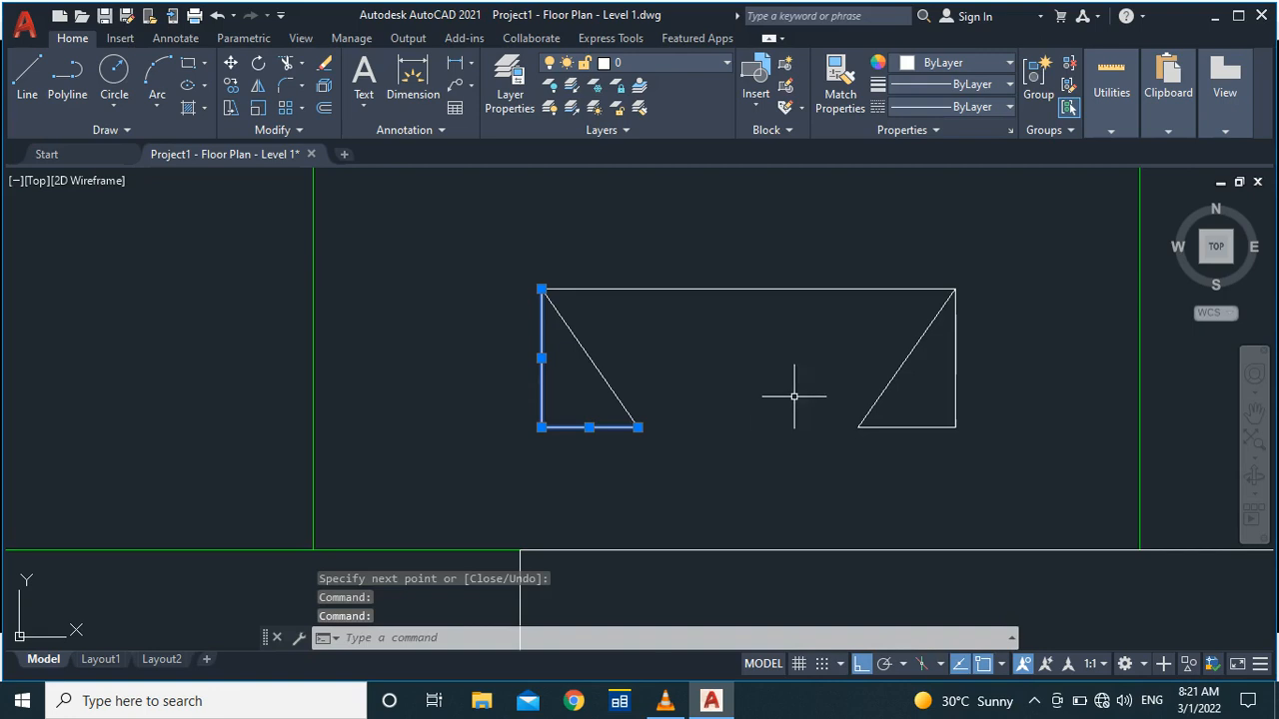
click(998, 379)
click(941, 452)
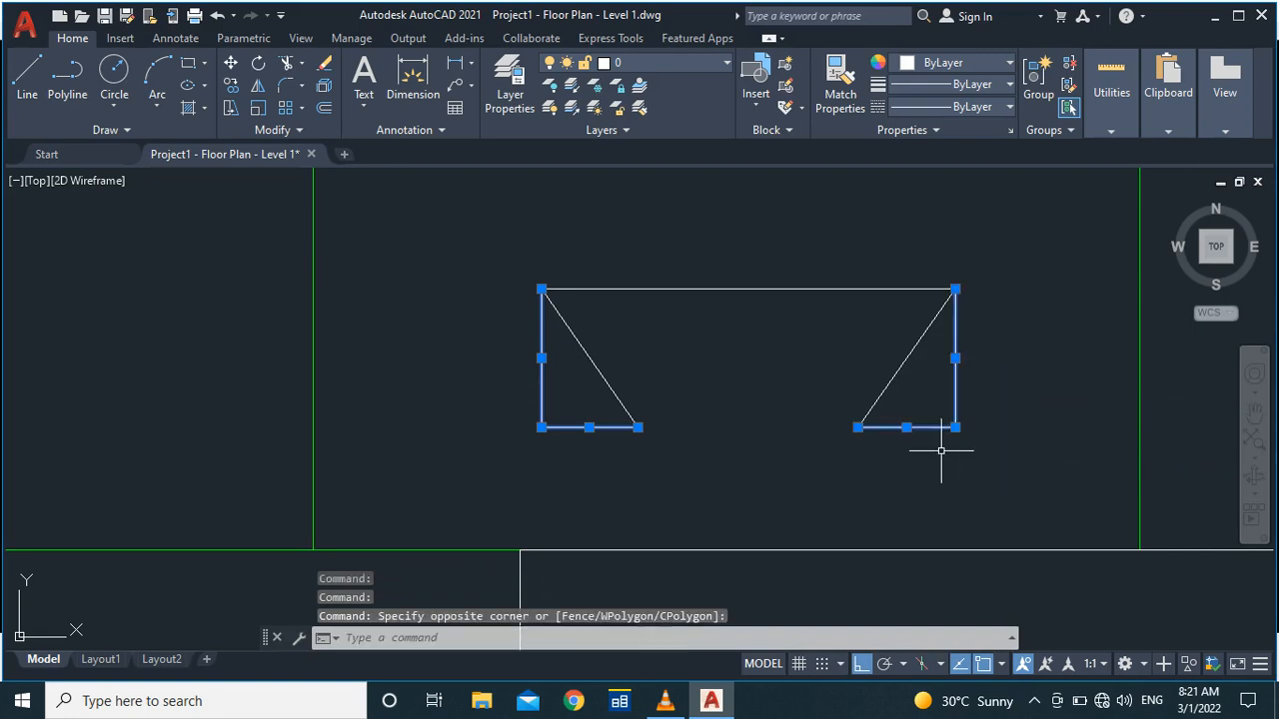
key(Delete)
Step: Draw a horizontal line joining the lower ends of the two diagonals to close the trapezoid
text(l)
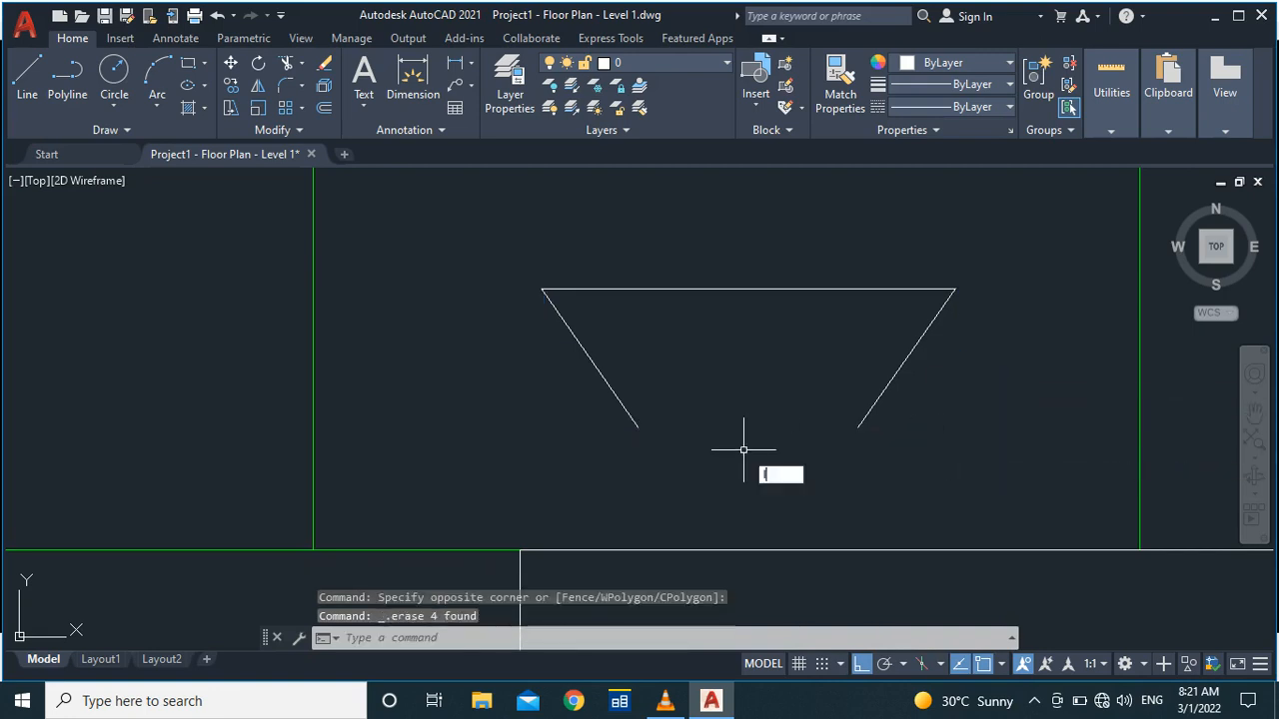
key(Return)
click(637, 428)
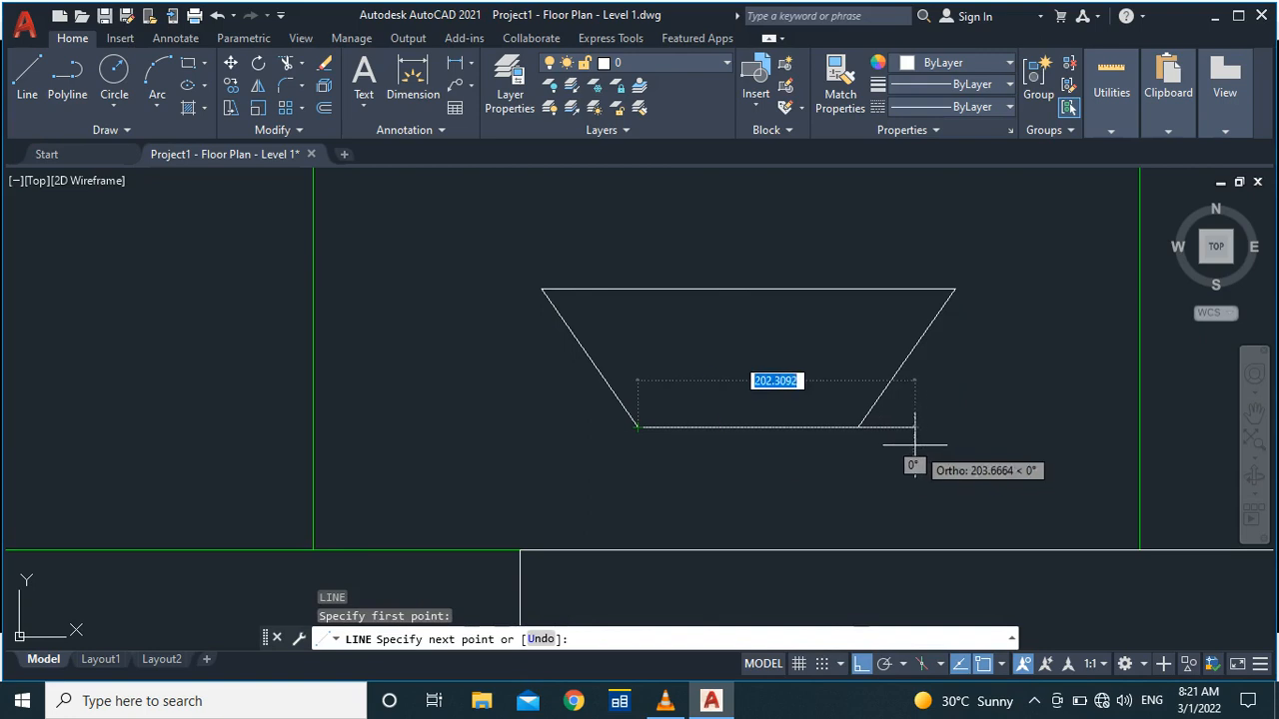
click(857, 428)
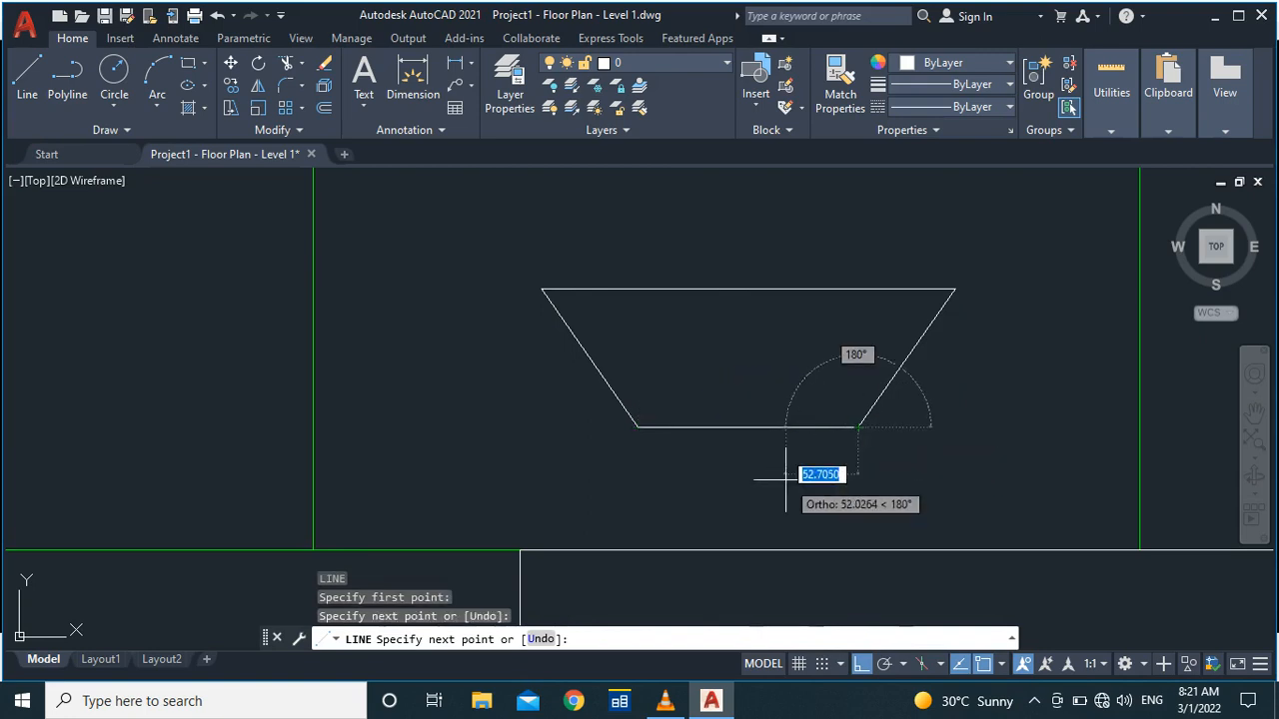
key(Return)
Step: Draw two parallel vertical lines about 60 long, crossing the trapezoid's bottom edge near its middle and extending below it
scroll(744, 425, up, 4)
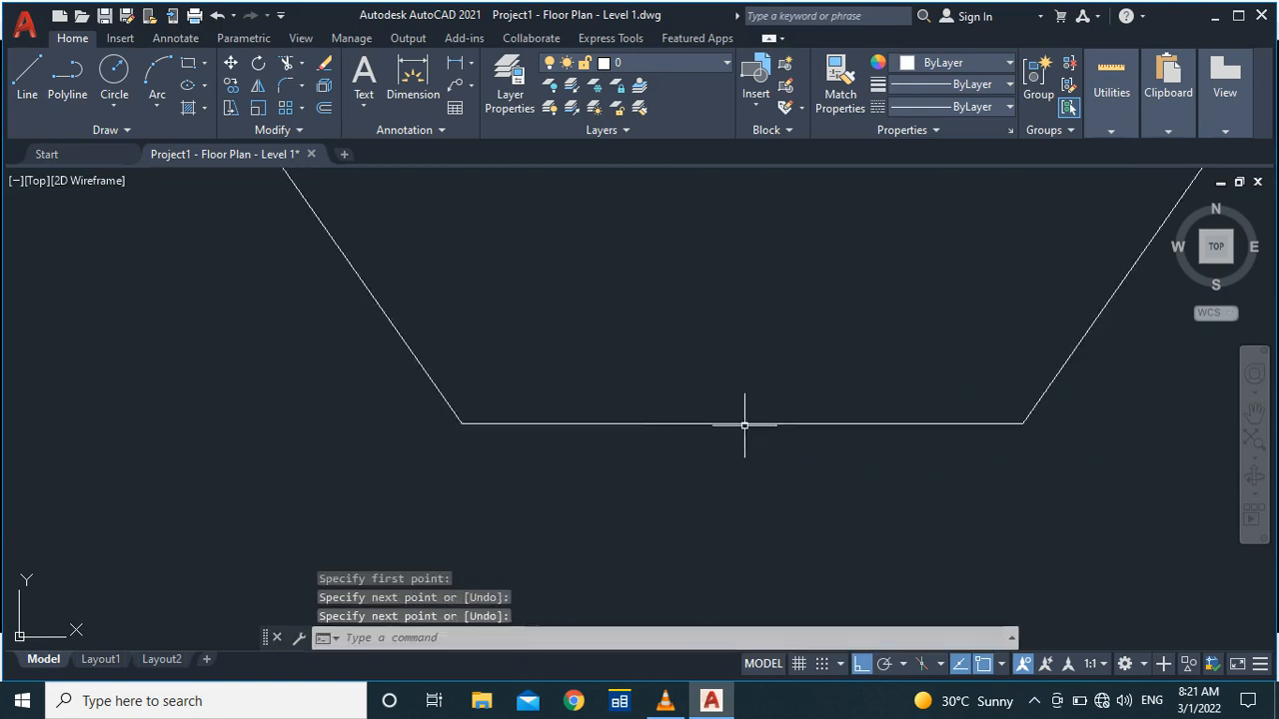
scroll(742, 423, down, 6)
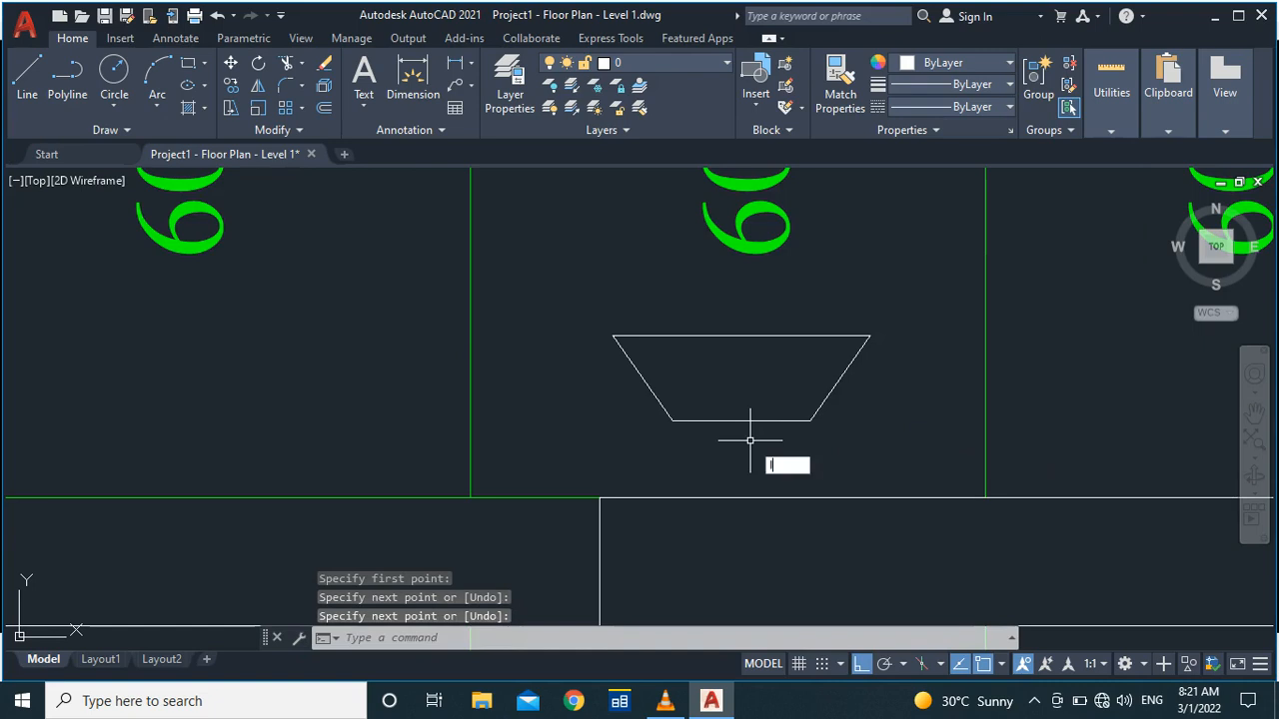
key(Return)
scroll(748, 428, up, 4)
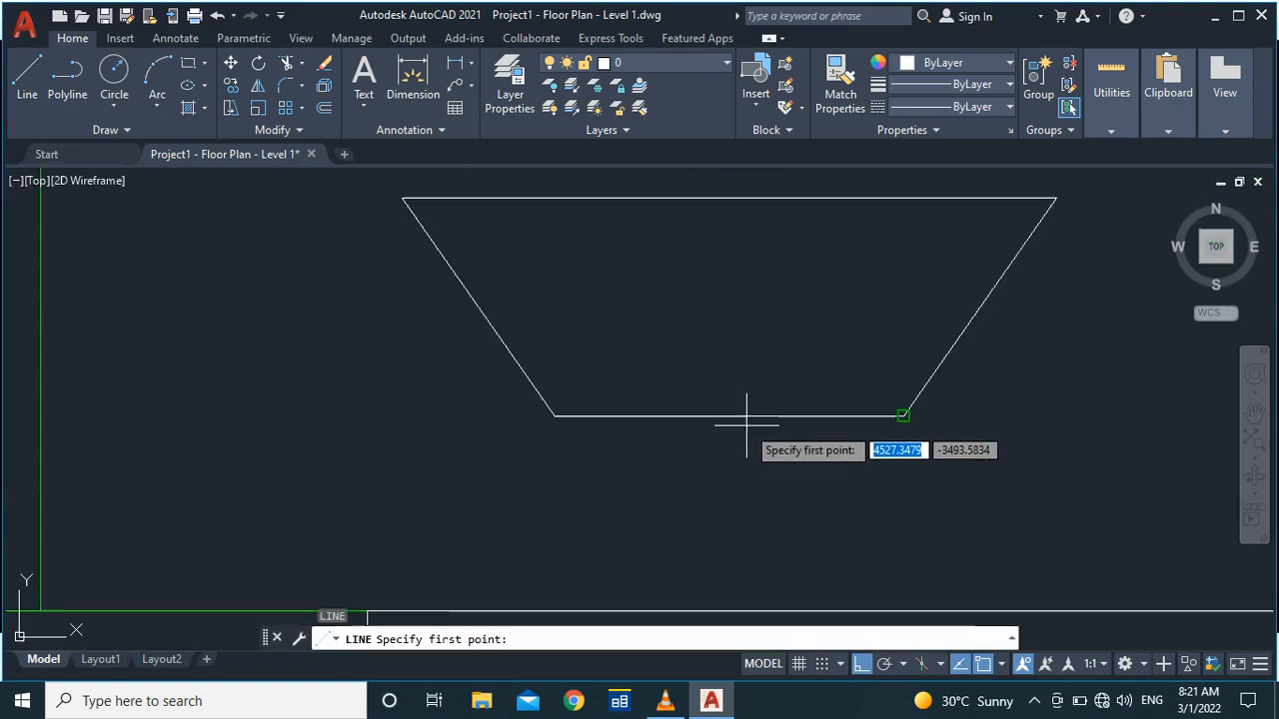
click(697, 398)
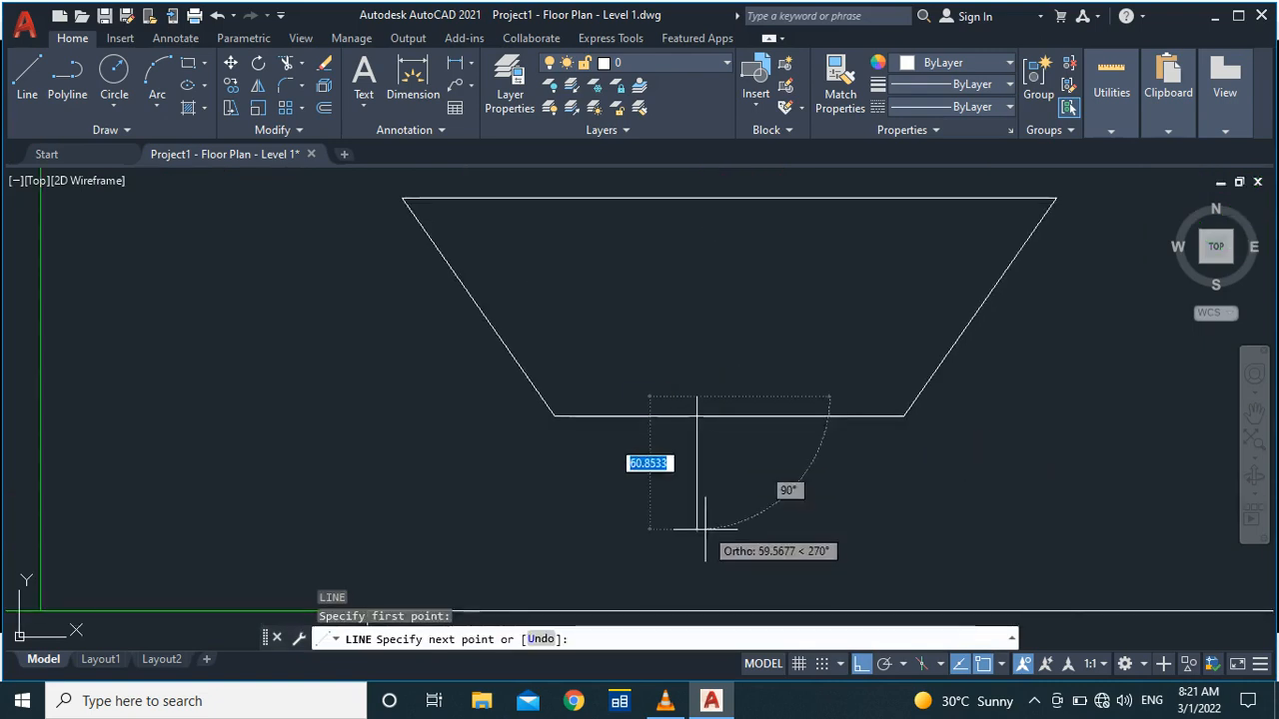
click(703, 527)
key(Return)
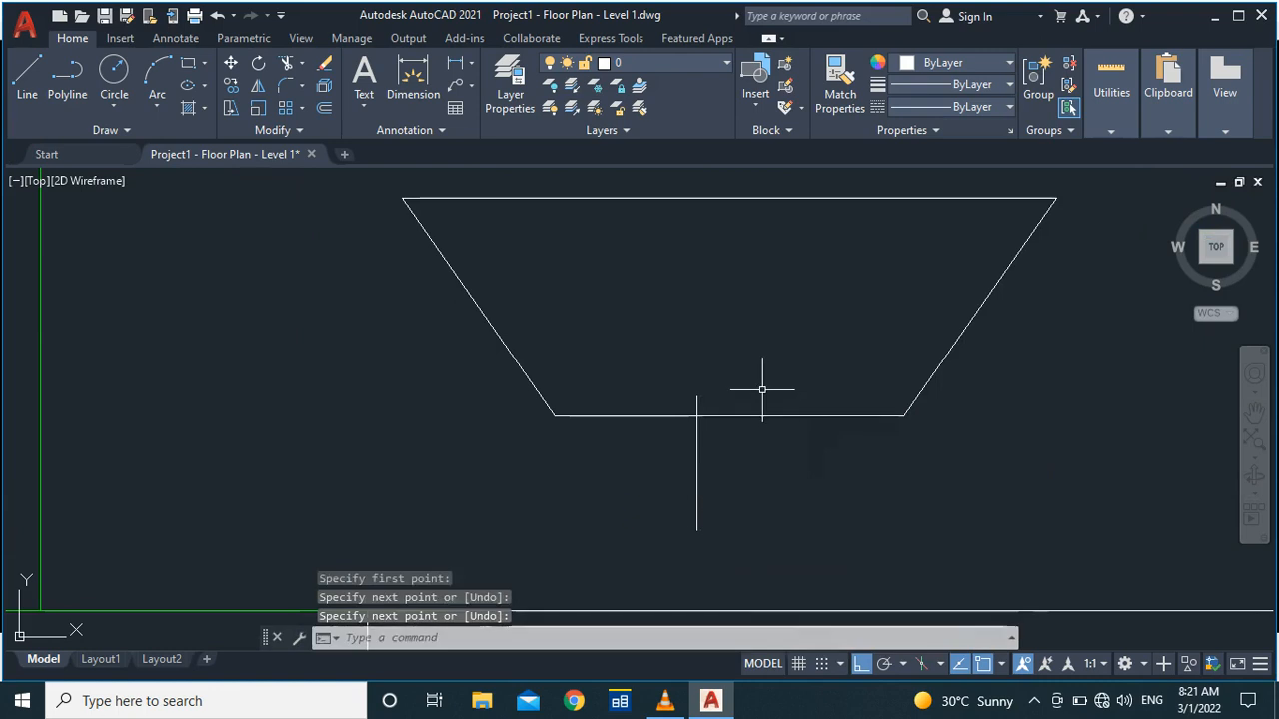
key(Return)
click(768, 394)
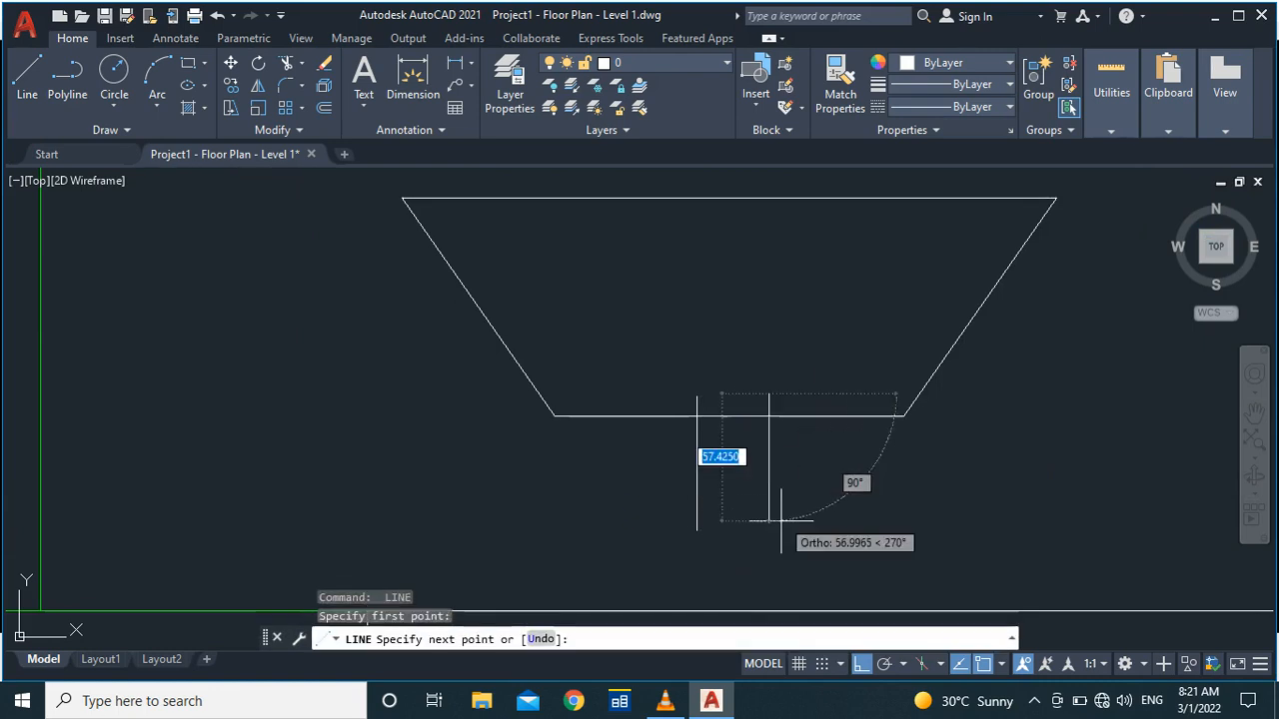
click(769, 533)
key(Return)
Step: Trim the parts of the two short vertical lines that stick up inside the trapezoid
text(tr)
key(Return)
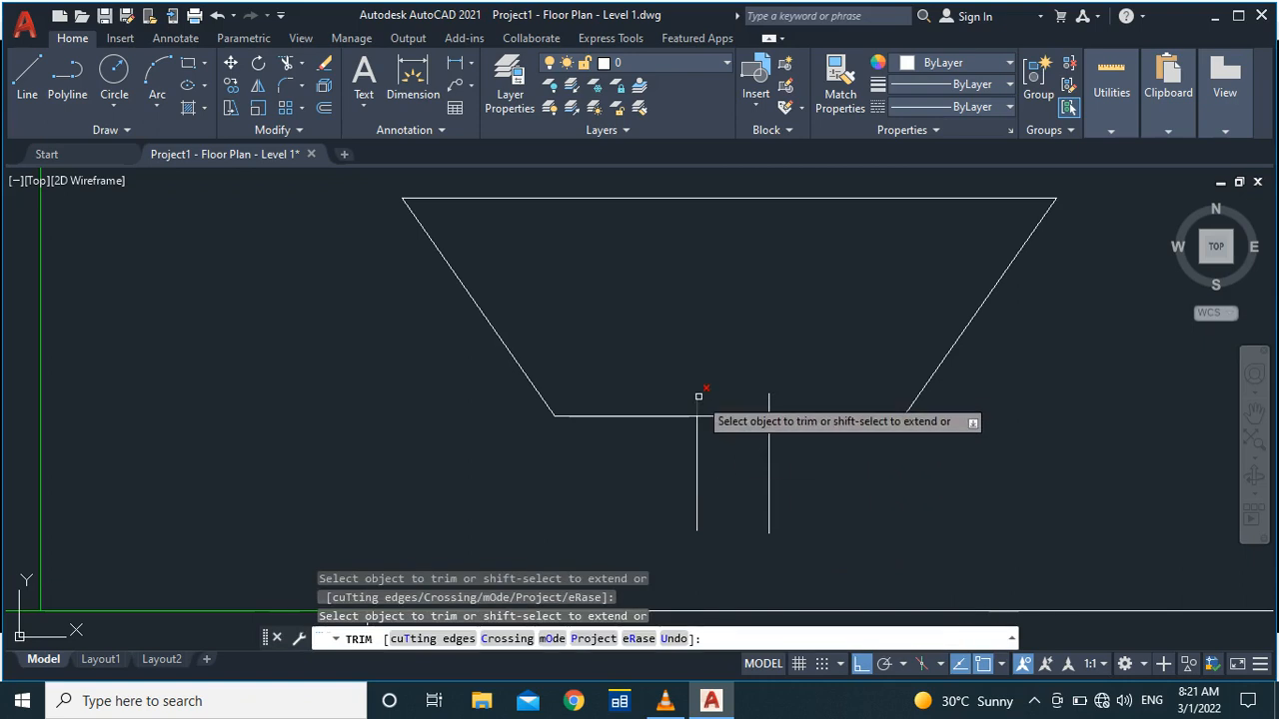
click(768, 401)
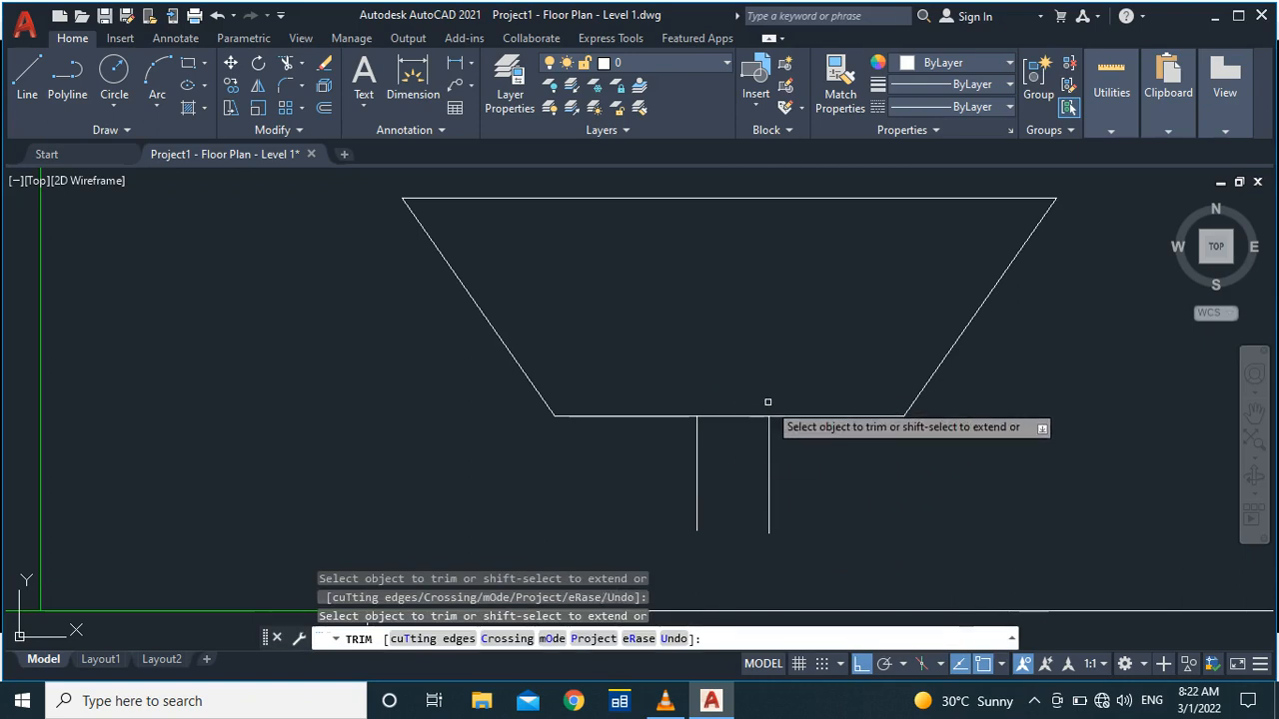
key(Escape)
Step: Delete the whole trapezoid profile together with its two short vertical lines above the beam
scroll(760, 420, down, 5)
scroll(751, 447, up, 3)
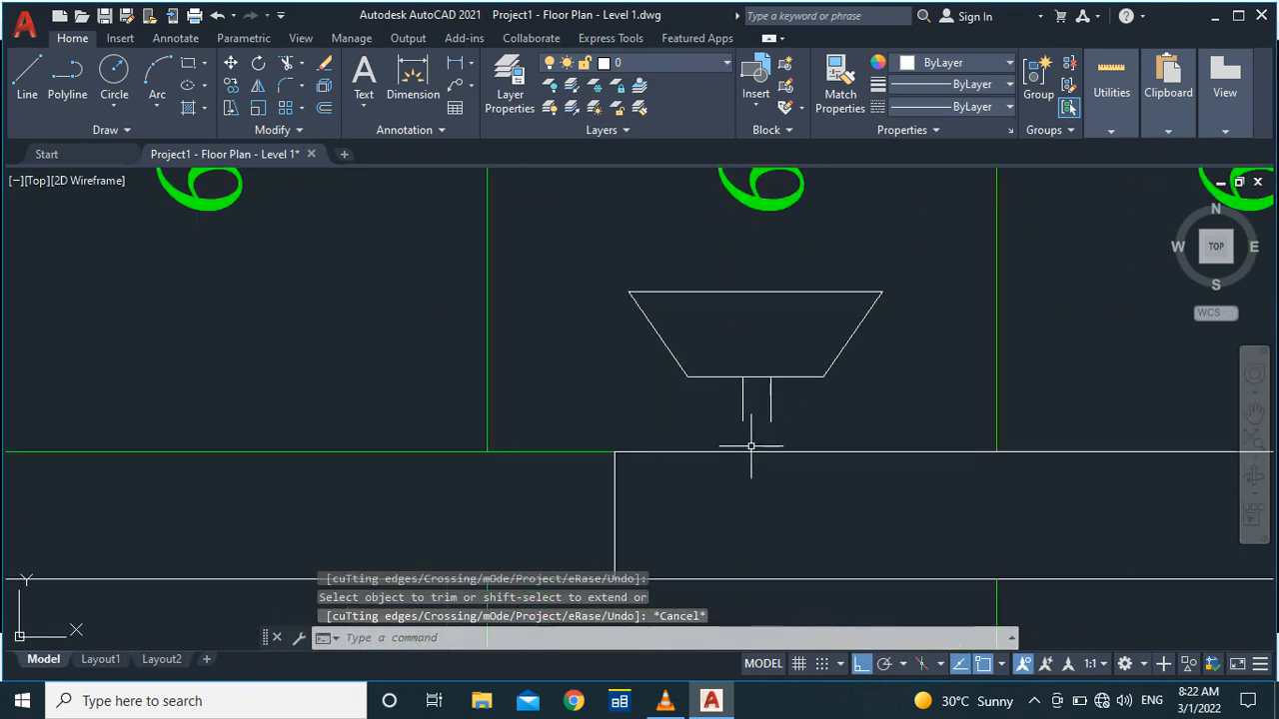
scroll(747, 447, down, 2)
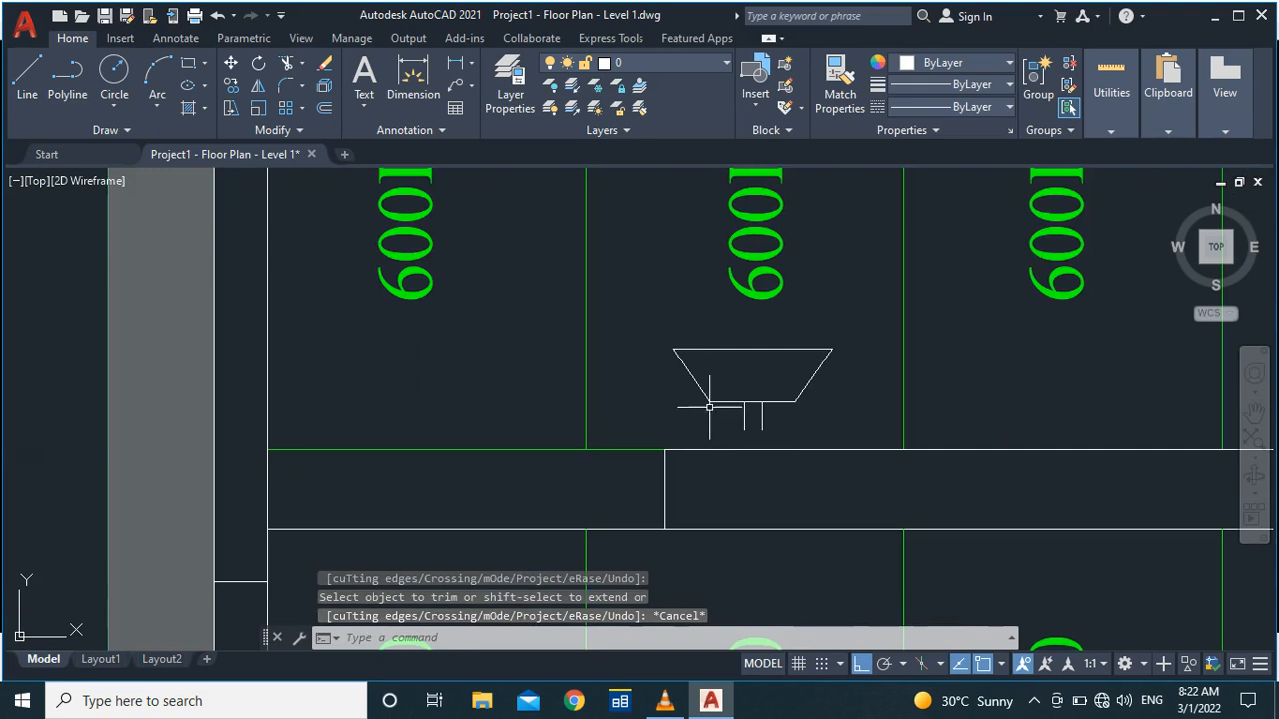
scroll(751, 413, up, 3)
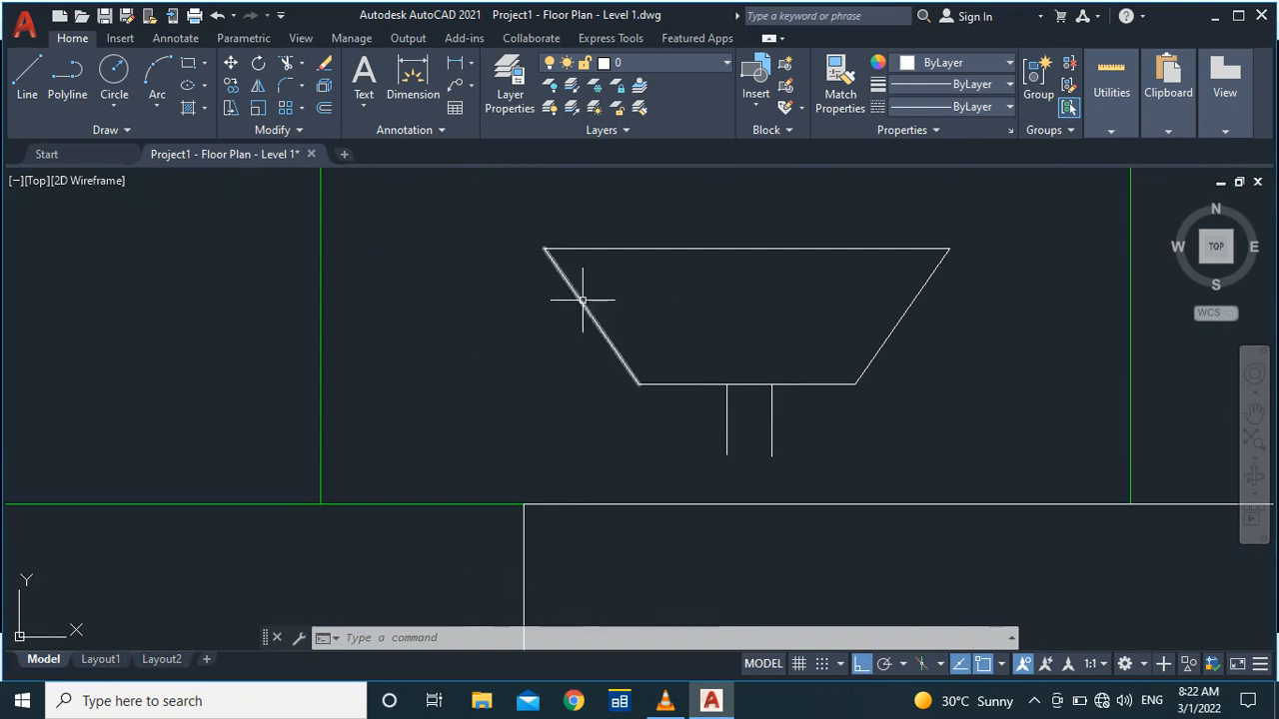
scroll(662, 343, down, 3)
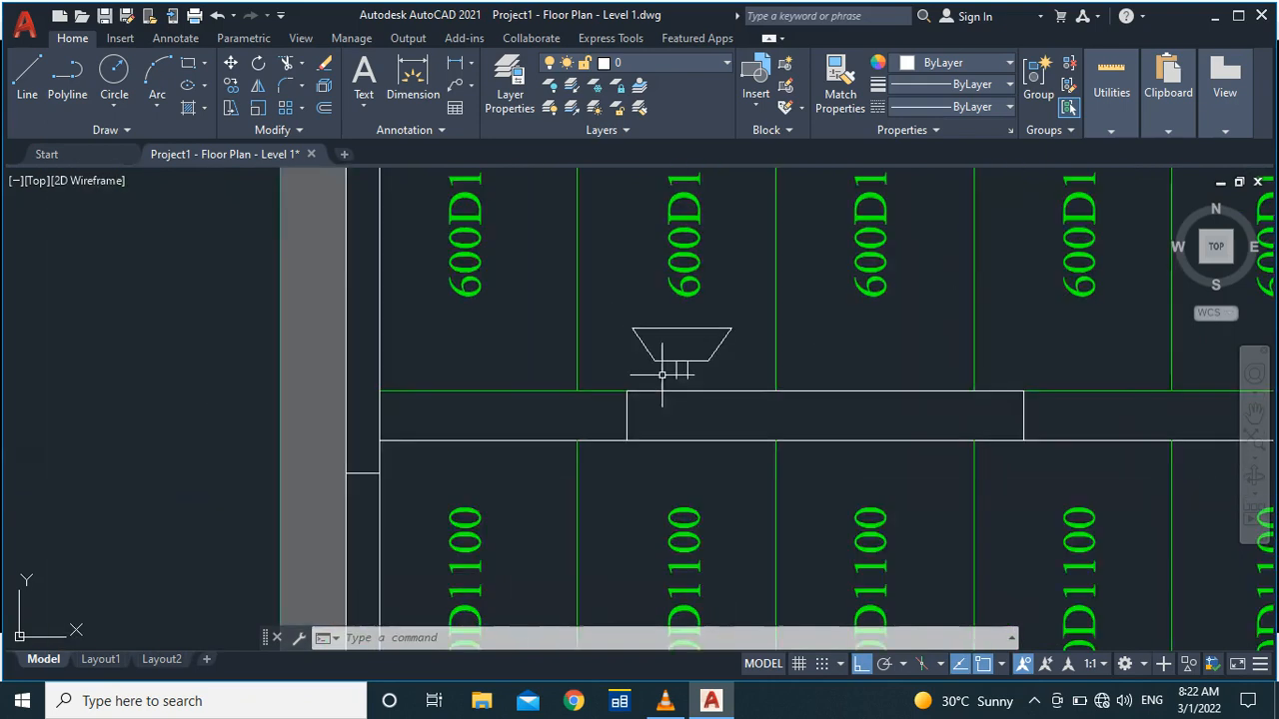
scroll(690, 349, up, 2)
click(766, 272)
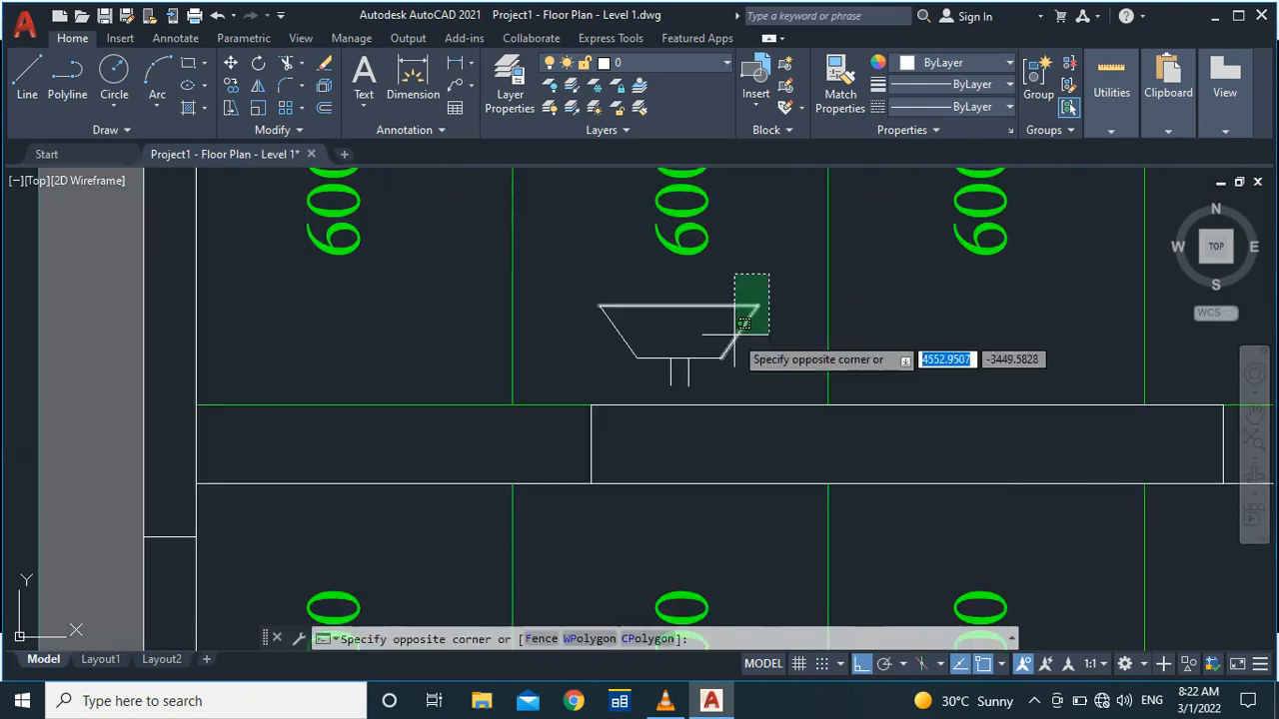
click(594, 375)
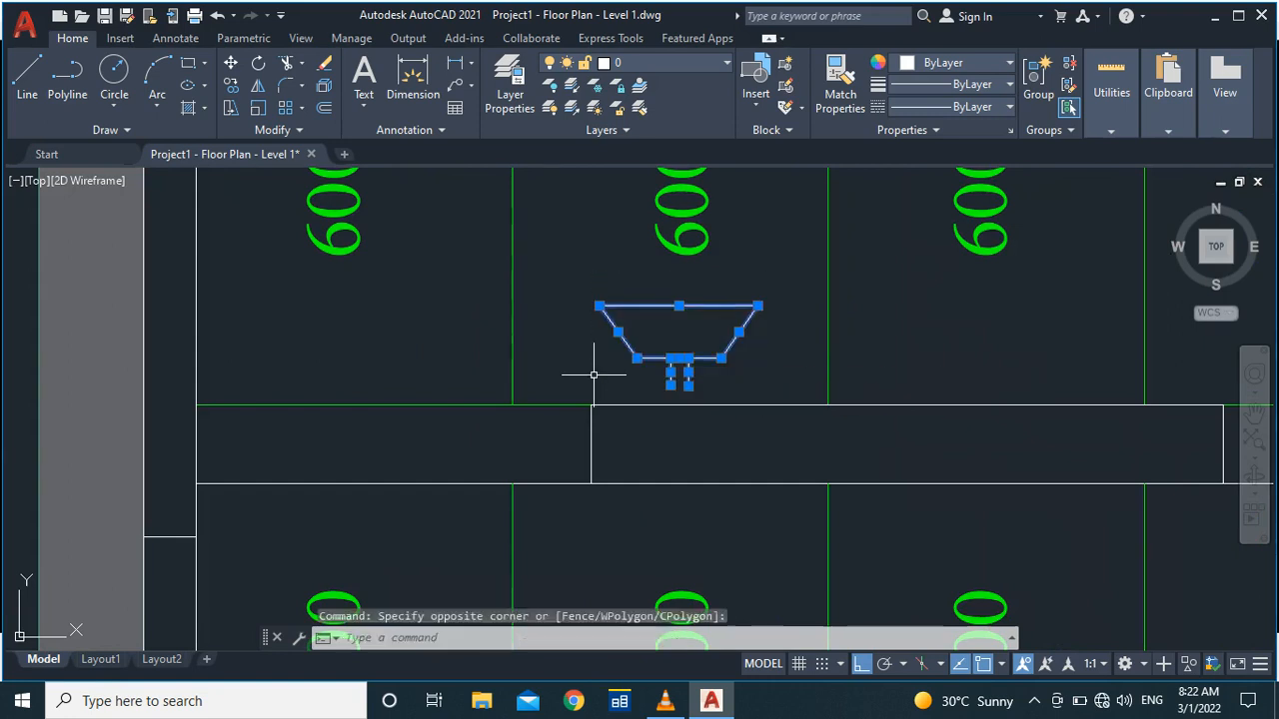
key(Delete)
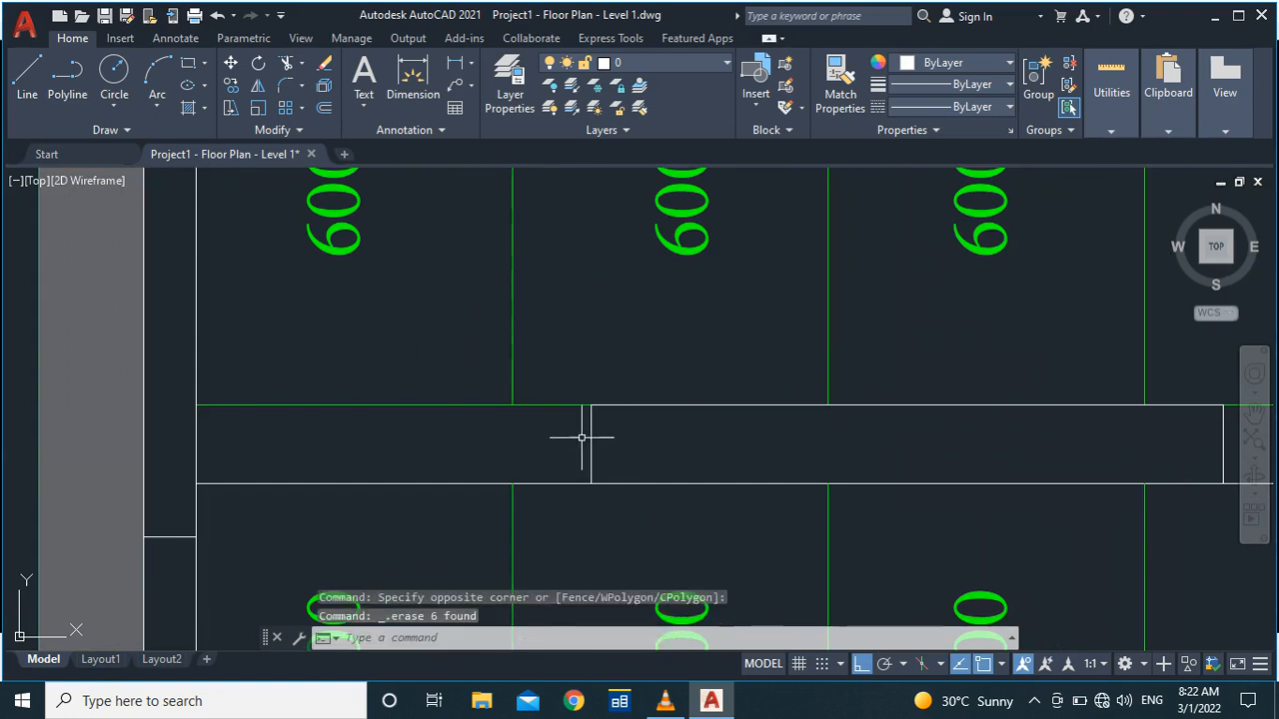
Step: Draw a line 300 to the right from the top of the beam's vertical end line, then downward past the beam's lower edge
scroll(581, 437, up, 2)
text(l)
key(Return)
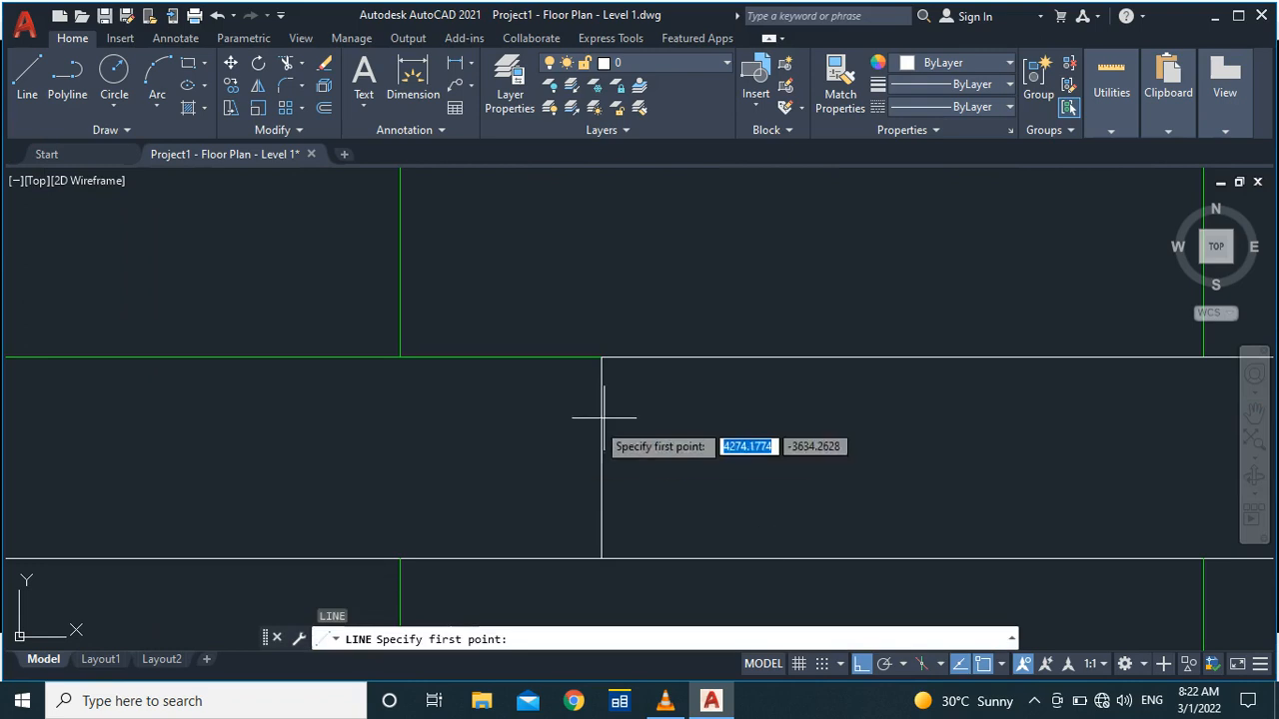
click(601, 357)
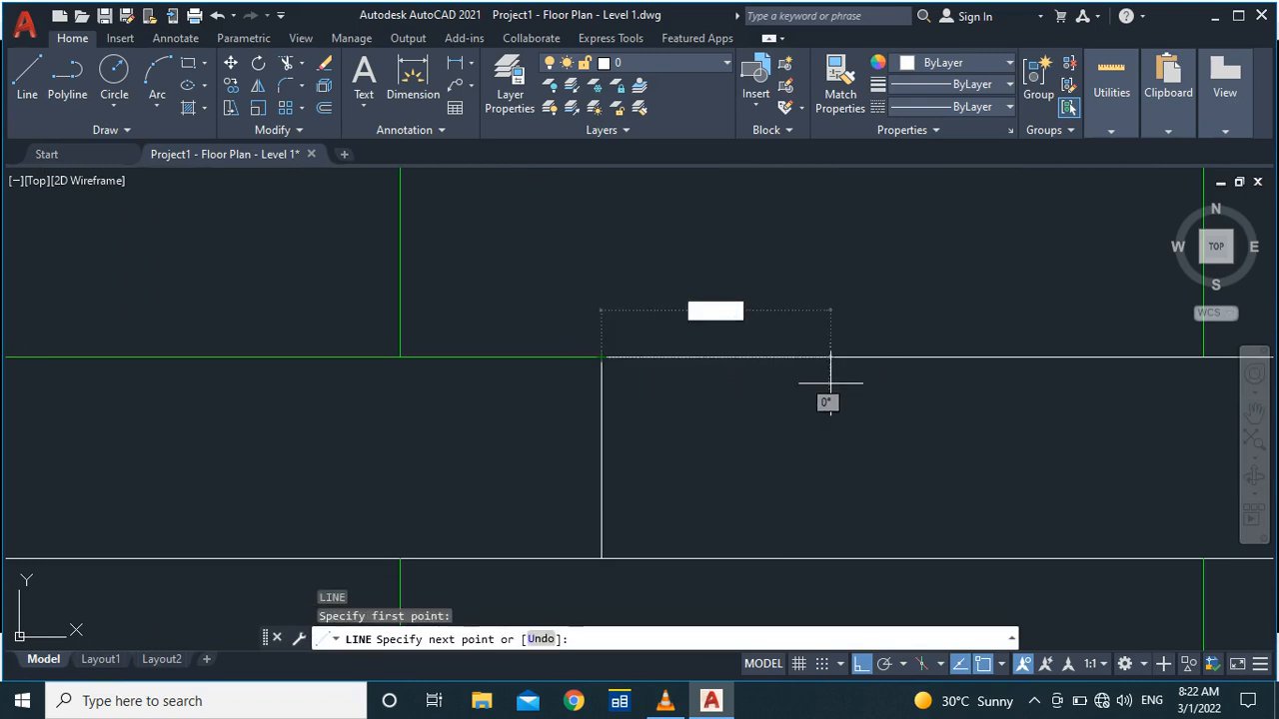
key(Return)
scroll(829, 367, down, 4)
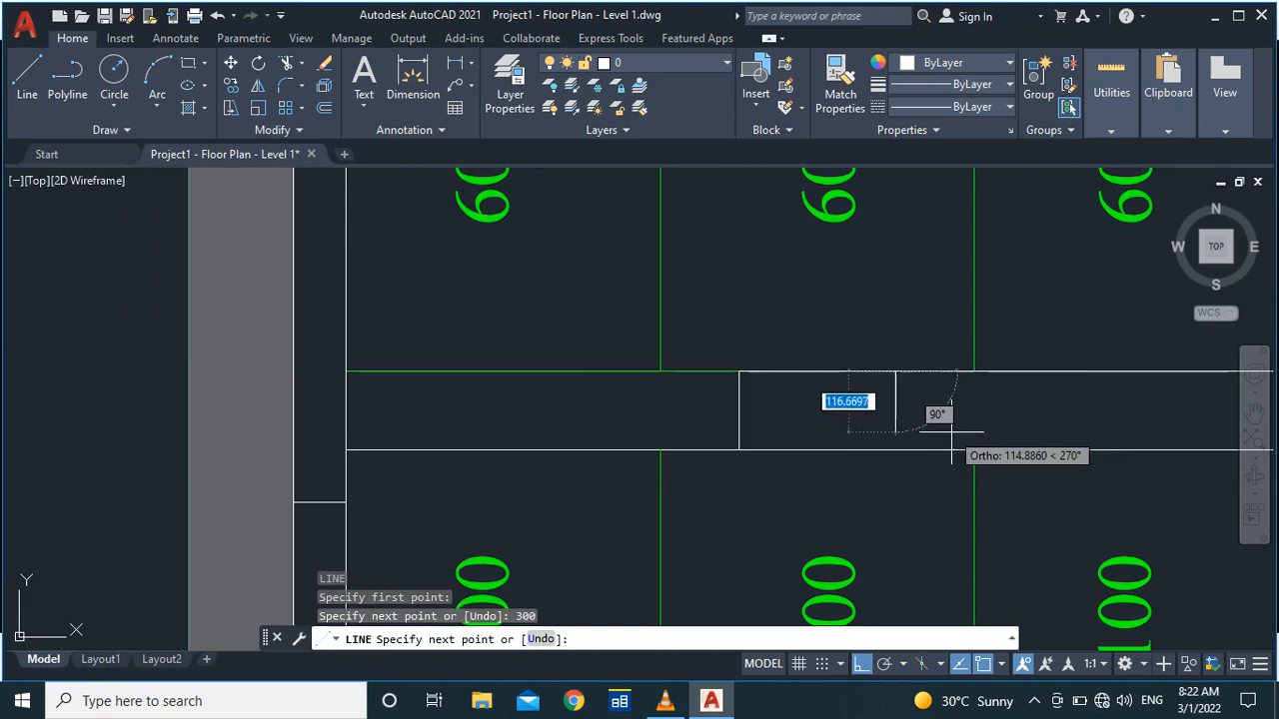
click(897, 450)
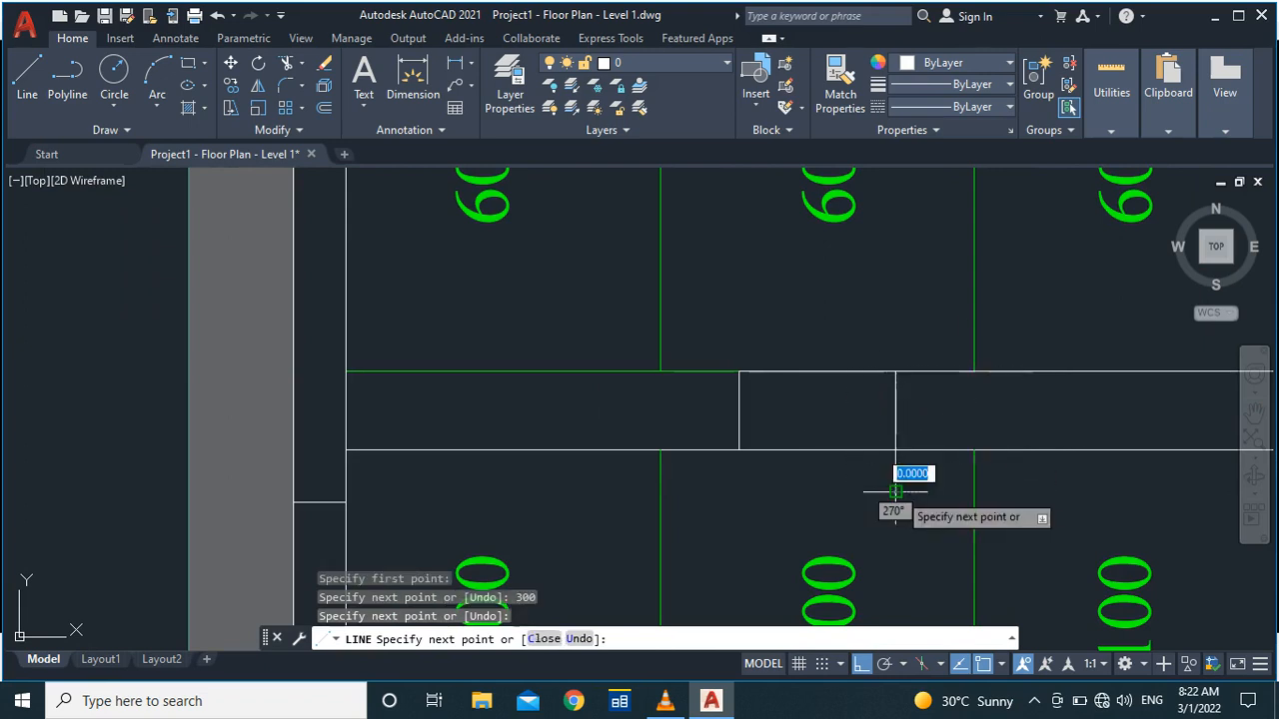
key(Escape)
Step: Trim the part of the new vertical line that extends below the beam's lower edge
text(tr)
key(Return)
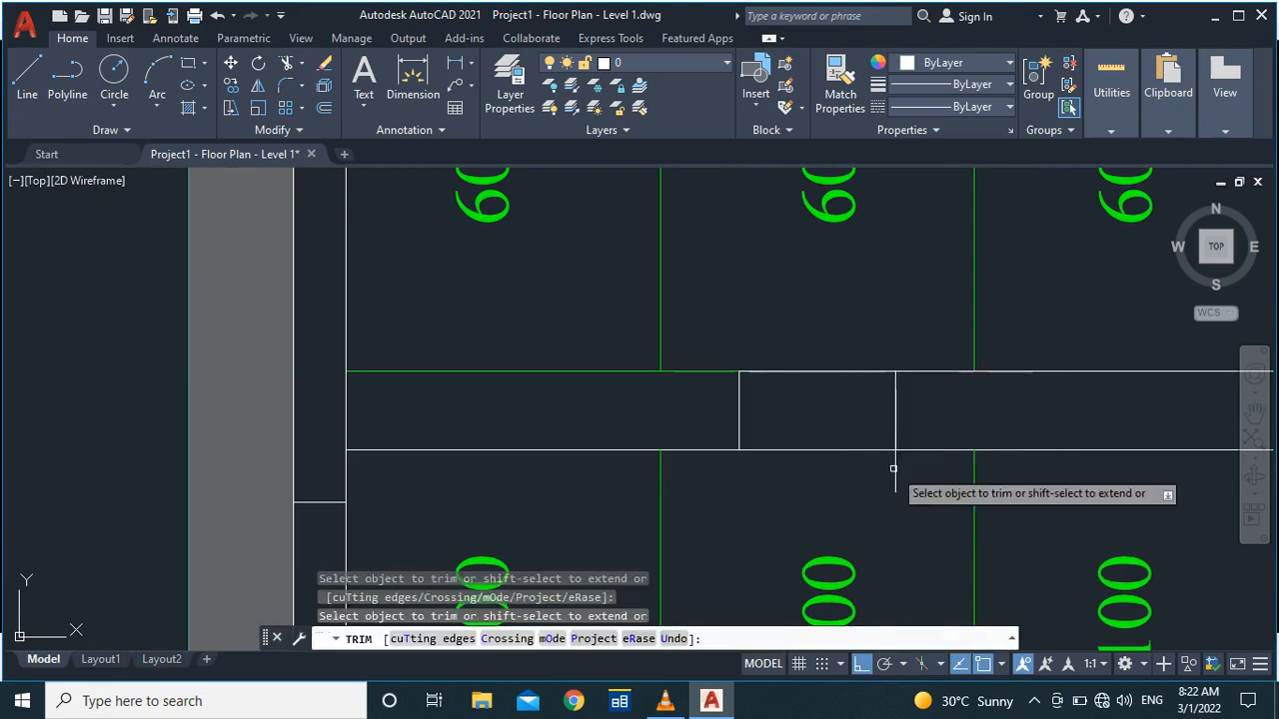
key(Escape)
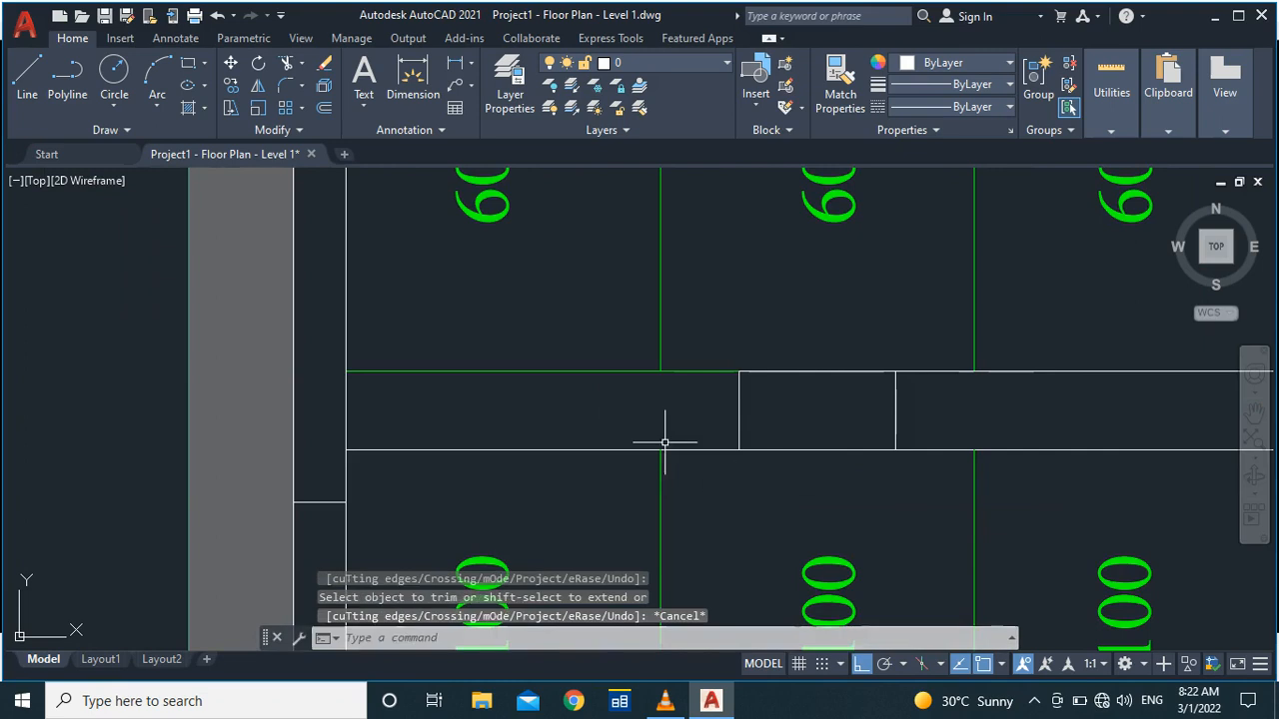
Step: Add the multiline text "ph" with a text height of 100 inside the 300-wide box at the beam's left end
scroll(591, 417, down, 2)
scroll(591, 417, up, 5)
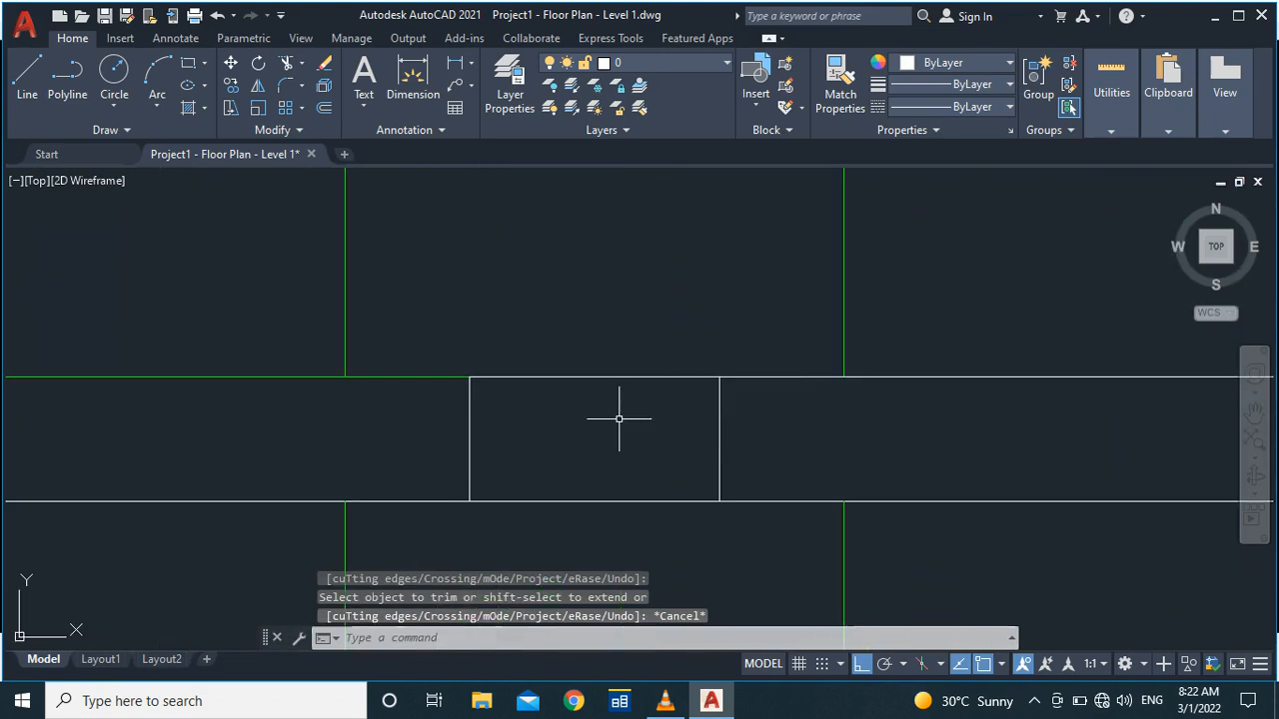
text(mt)
key(Return)
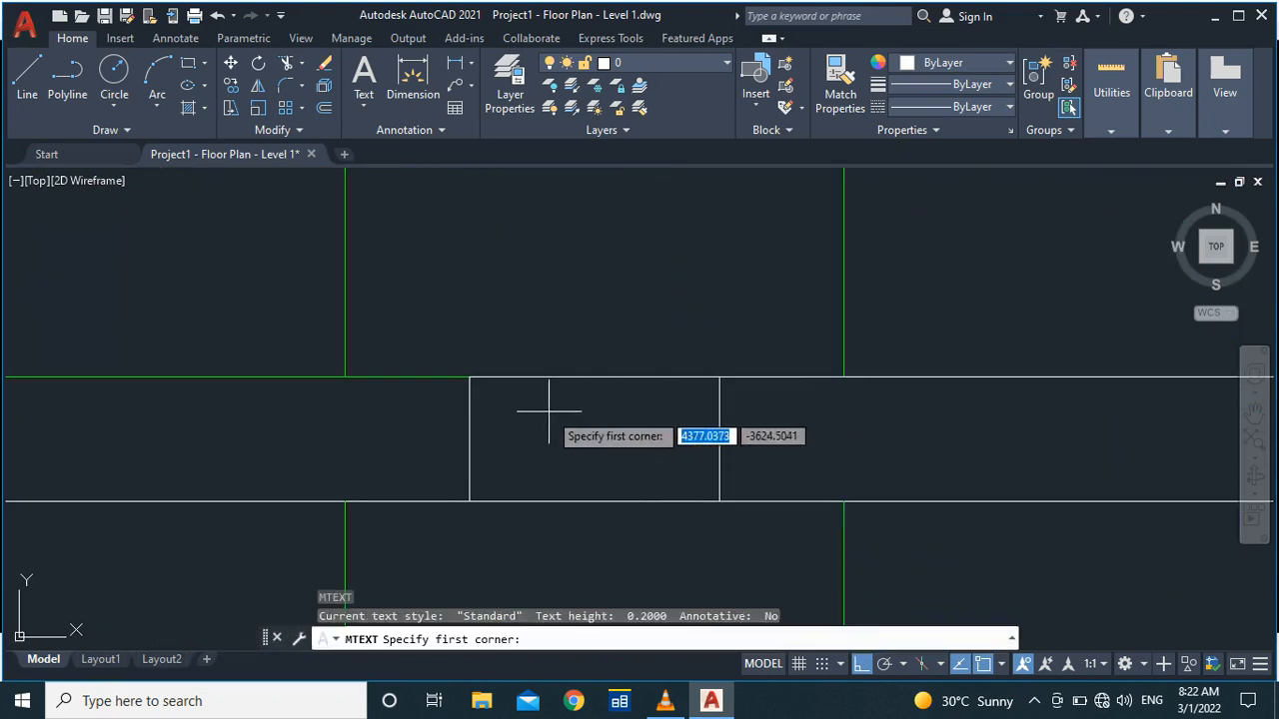
click(549, 411)
click(683, 466)
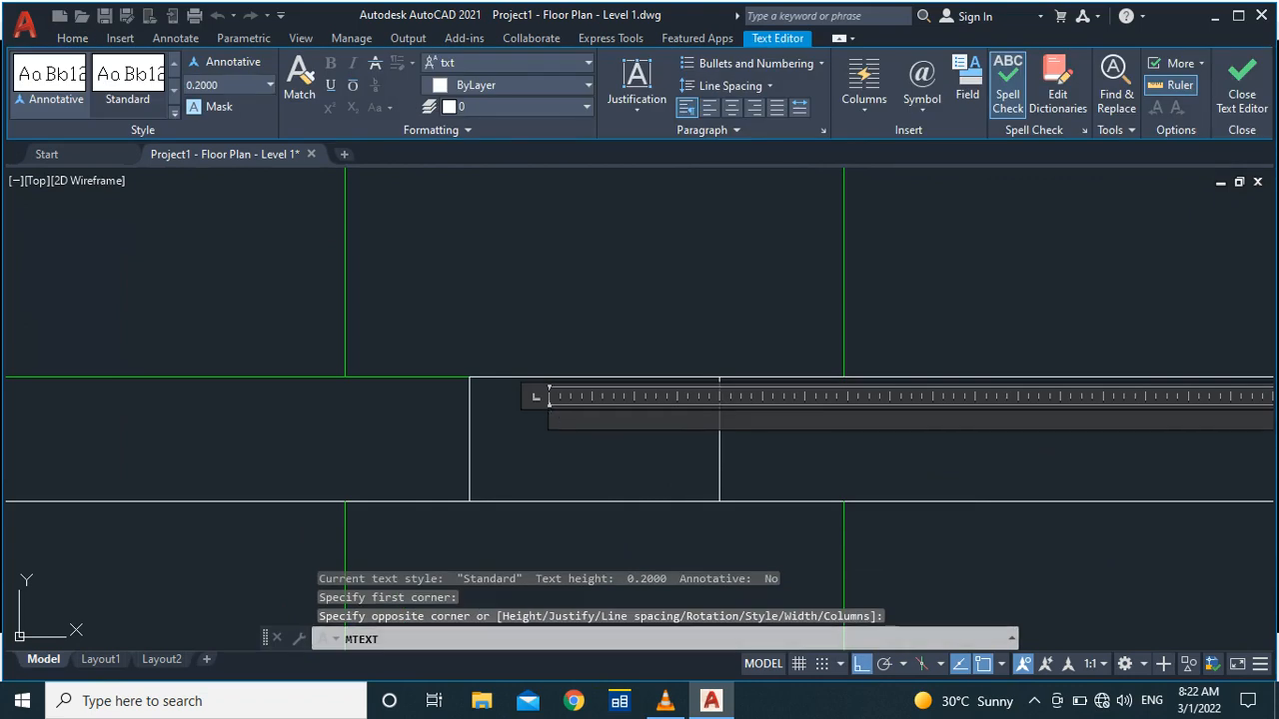
text(100)
key(Return)
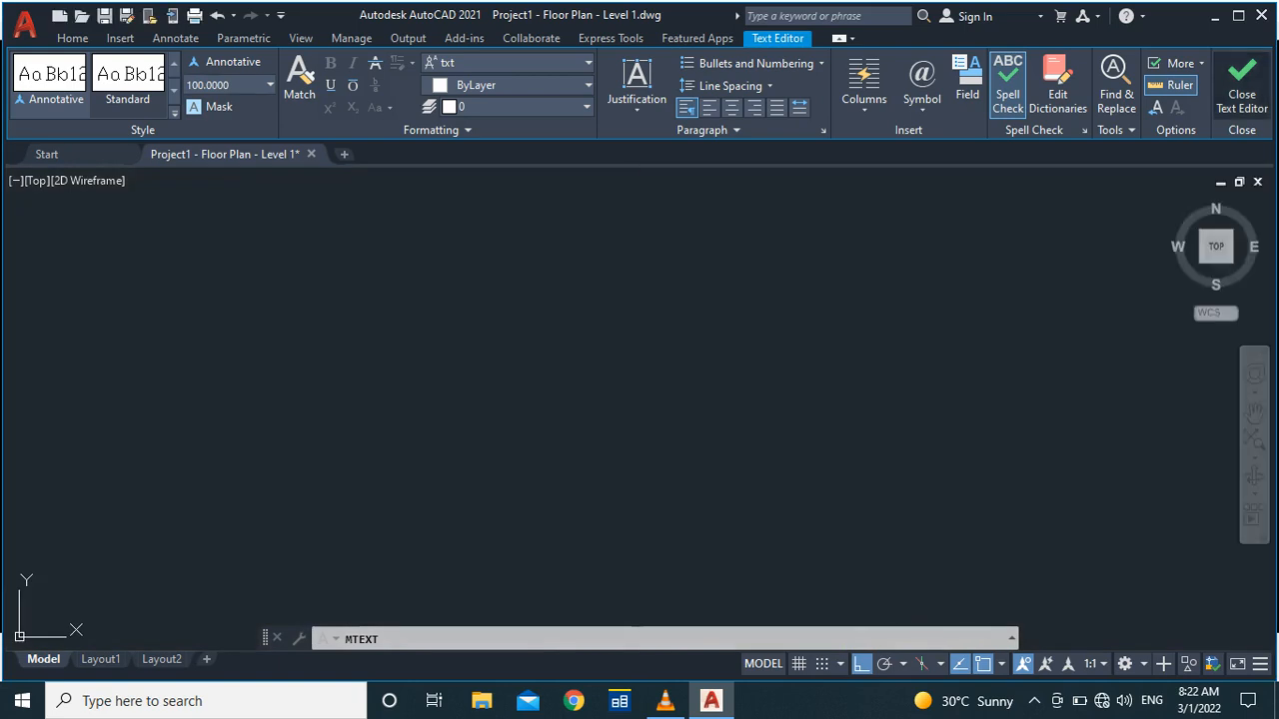
scroll(644, 415, down, 5)
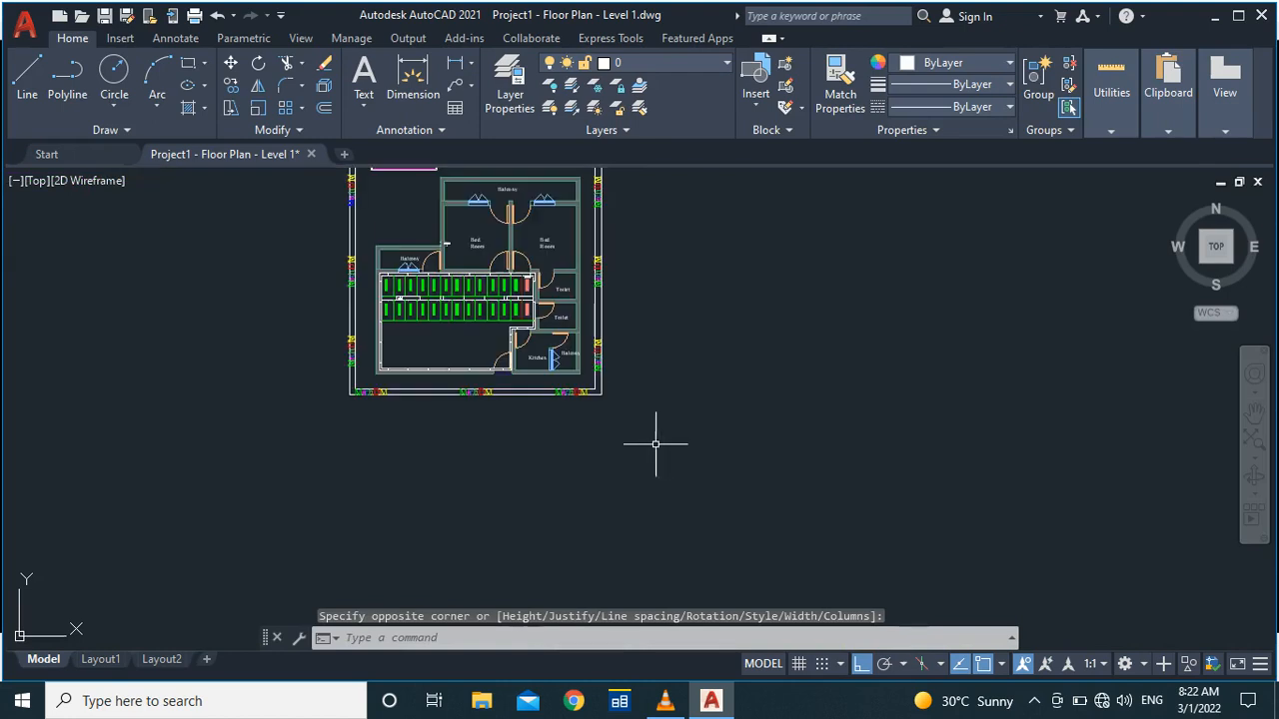
scroll(571, 392, up, 8)
scroll(500, 286, down, 2)
scroll(455, 344, up, 6)
scroll(470, 335, down, 3)
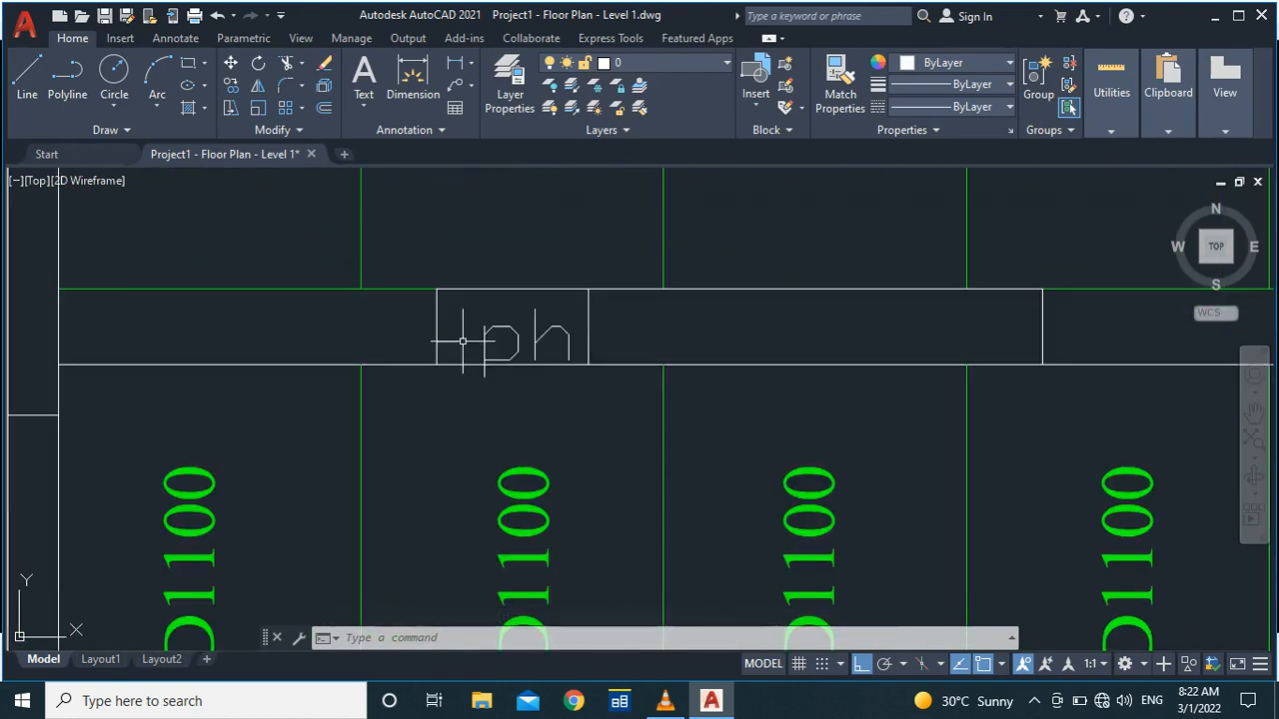
Step: Change the font of the whole "ph" label in the 300-wide box to Times New Roman
click(488, 337)
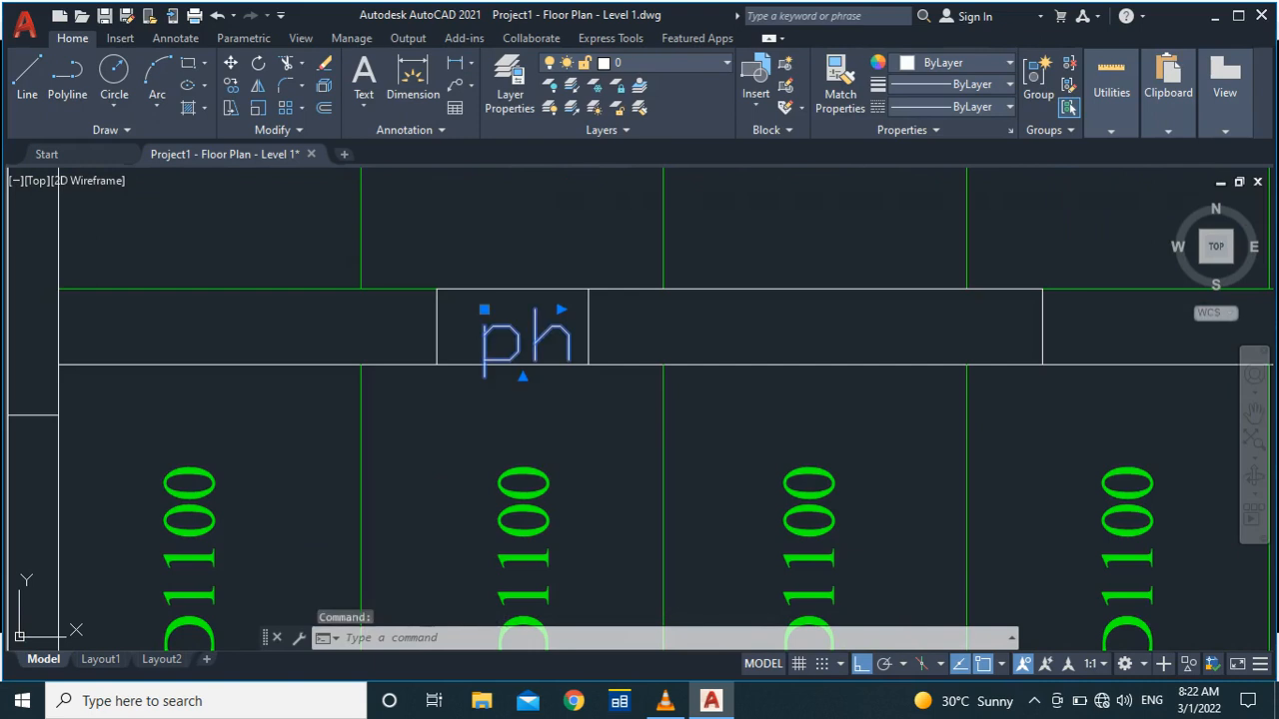
double_click(488, 336)
key(ctrl+a)
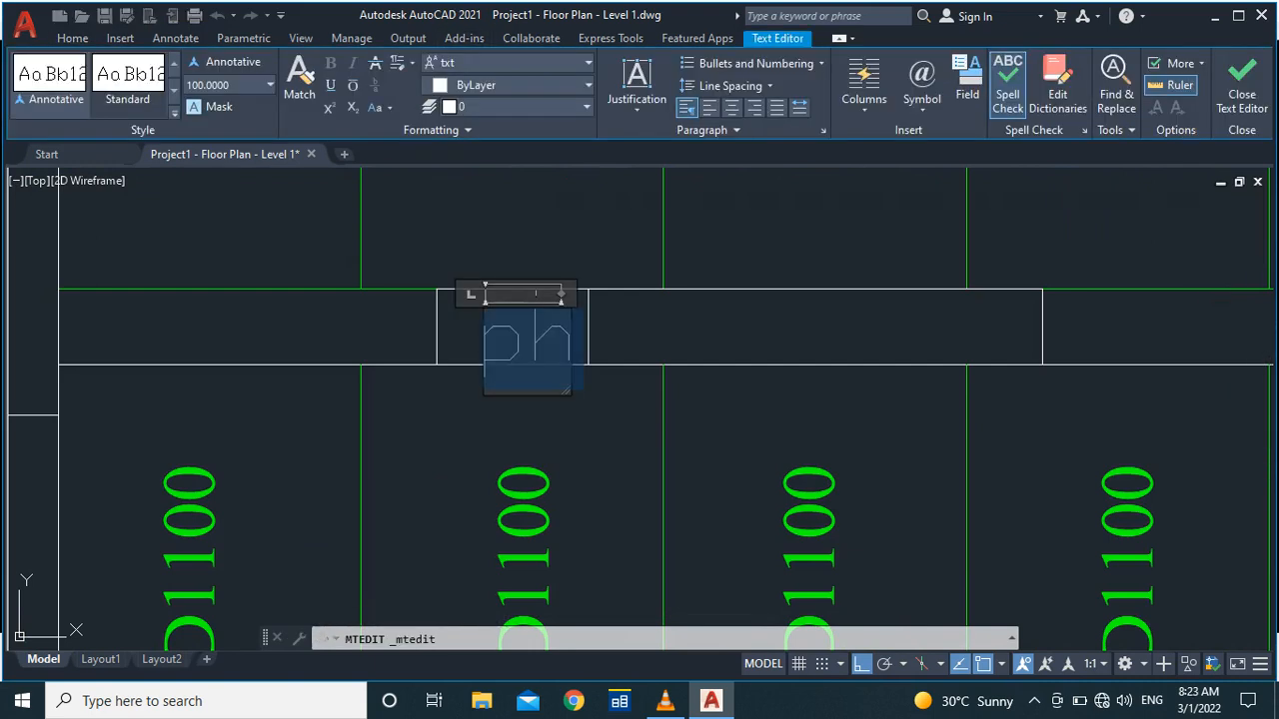
click(588, 63)
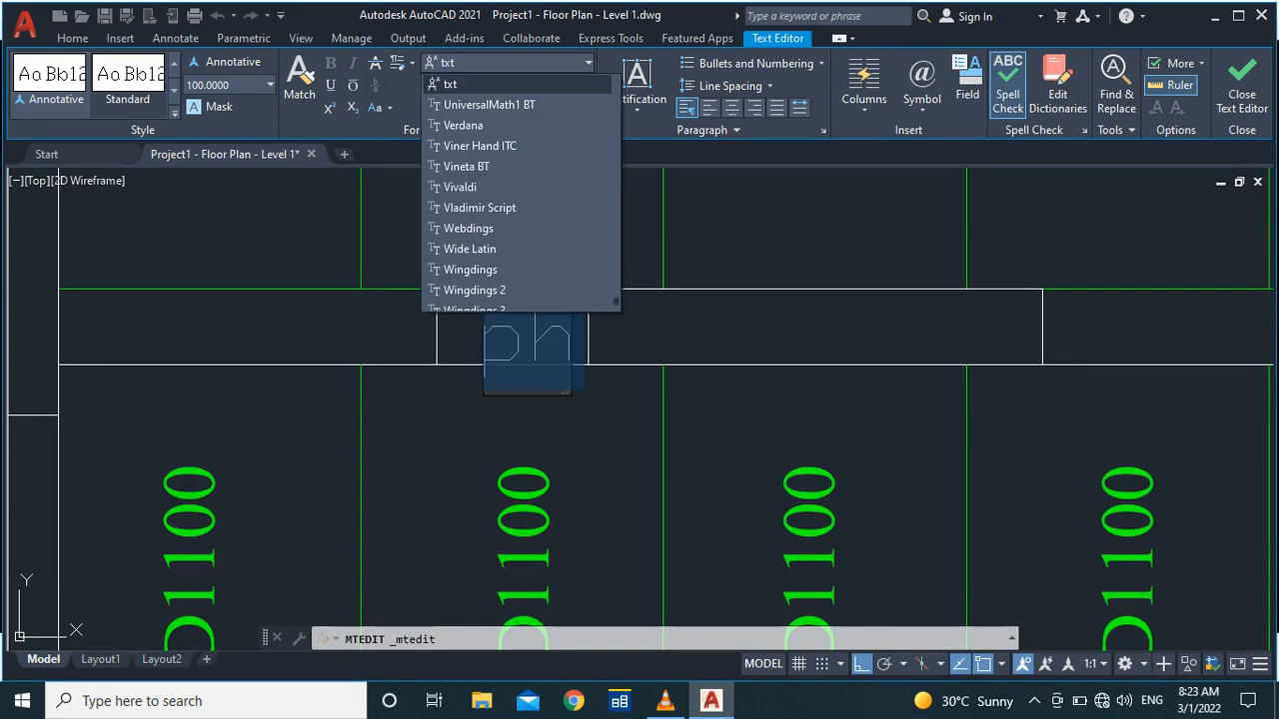
scroll(516, 190, up, 3)
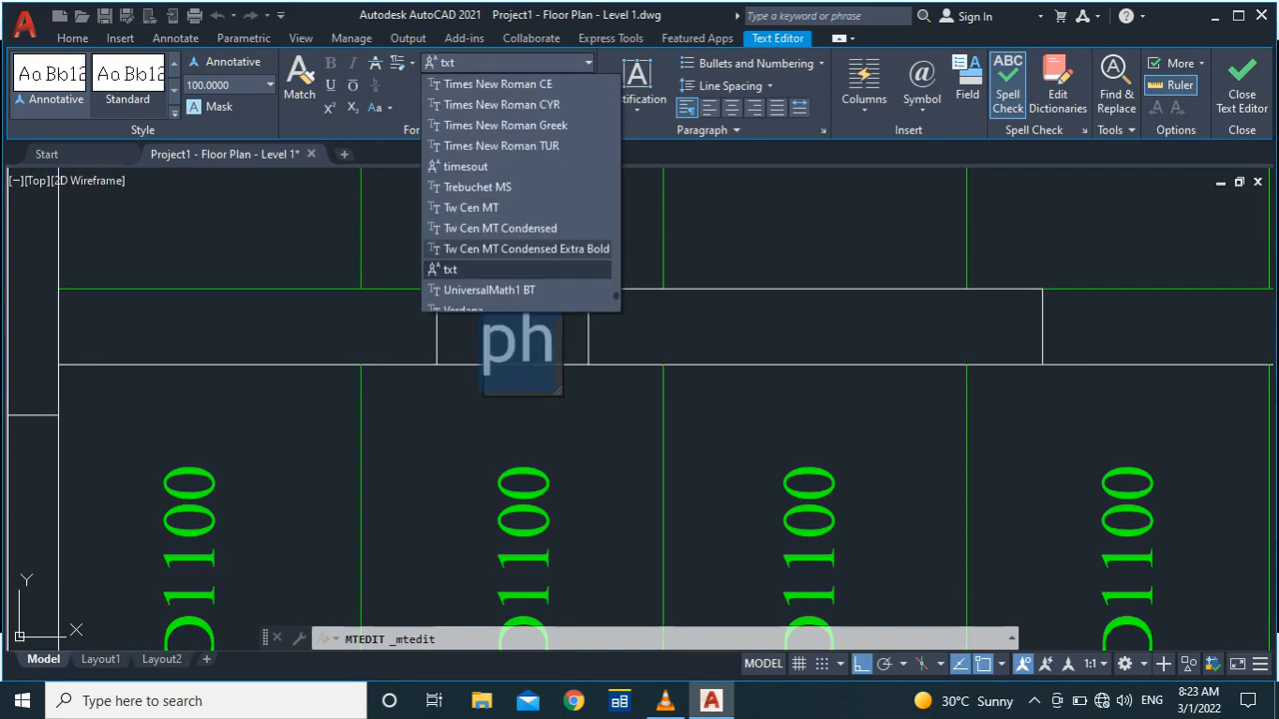
scroll(502, 146, up, 1)
click(489, 105)
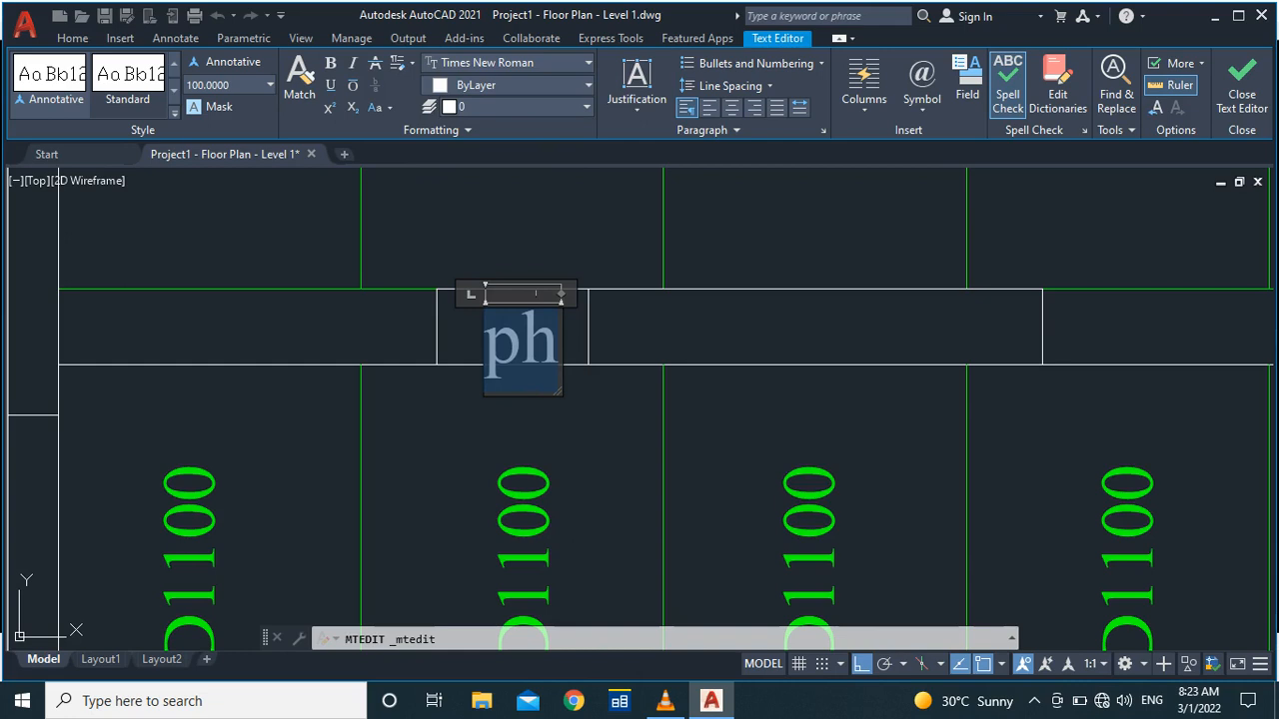
Step: Replace the label's text with "PH 300" and widen its text frame so it fits on one line
text(P)
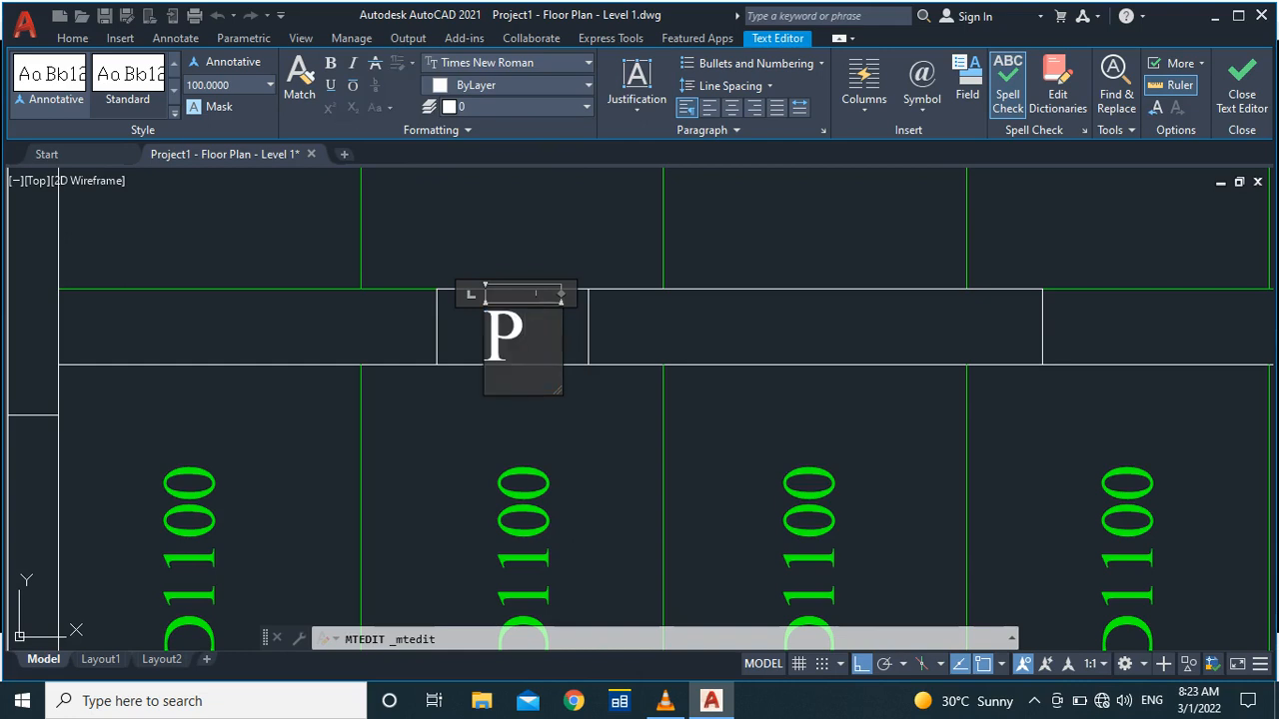
text(H )
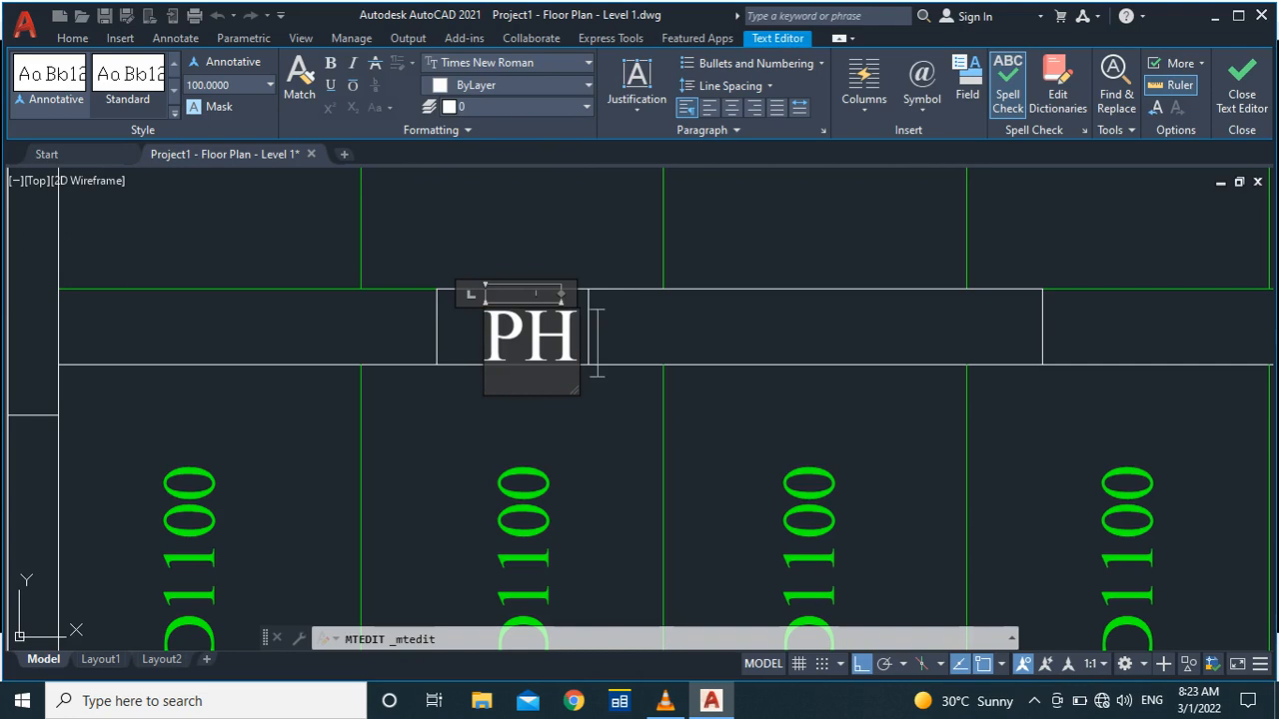
text(300)
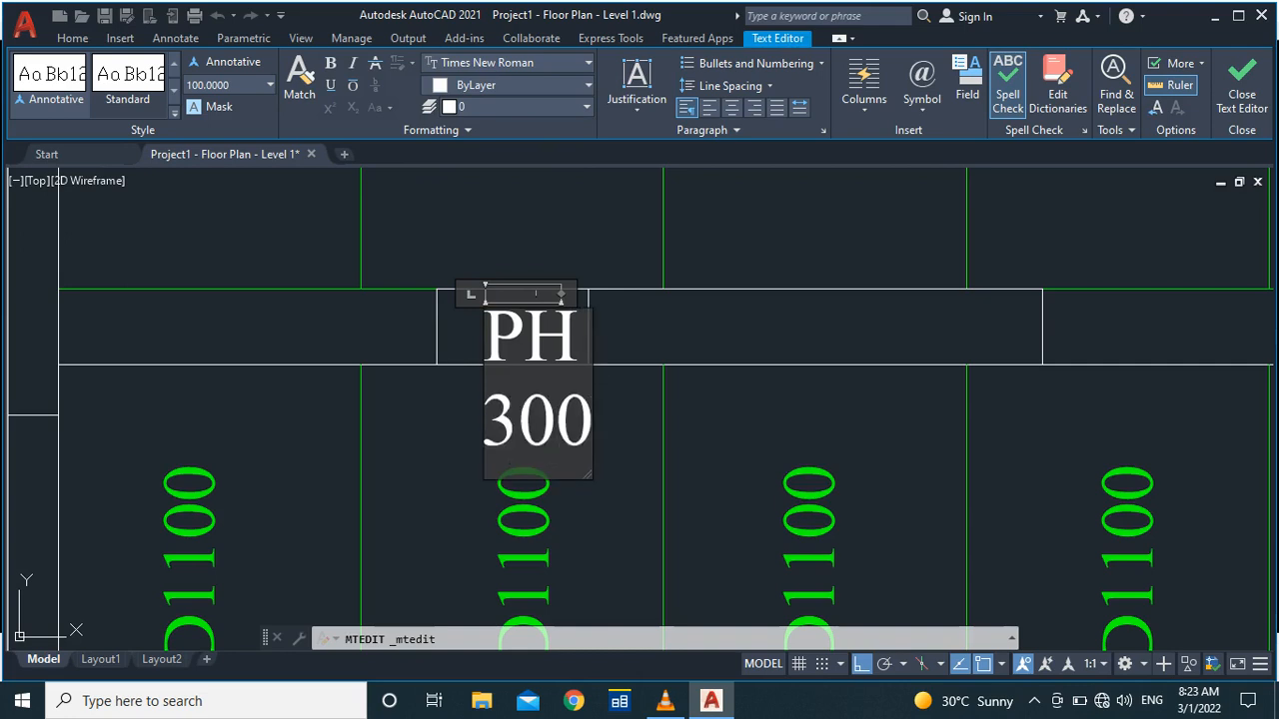
drag(562, 293, 733, 293)
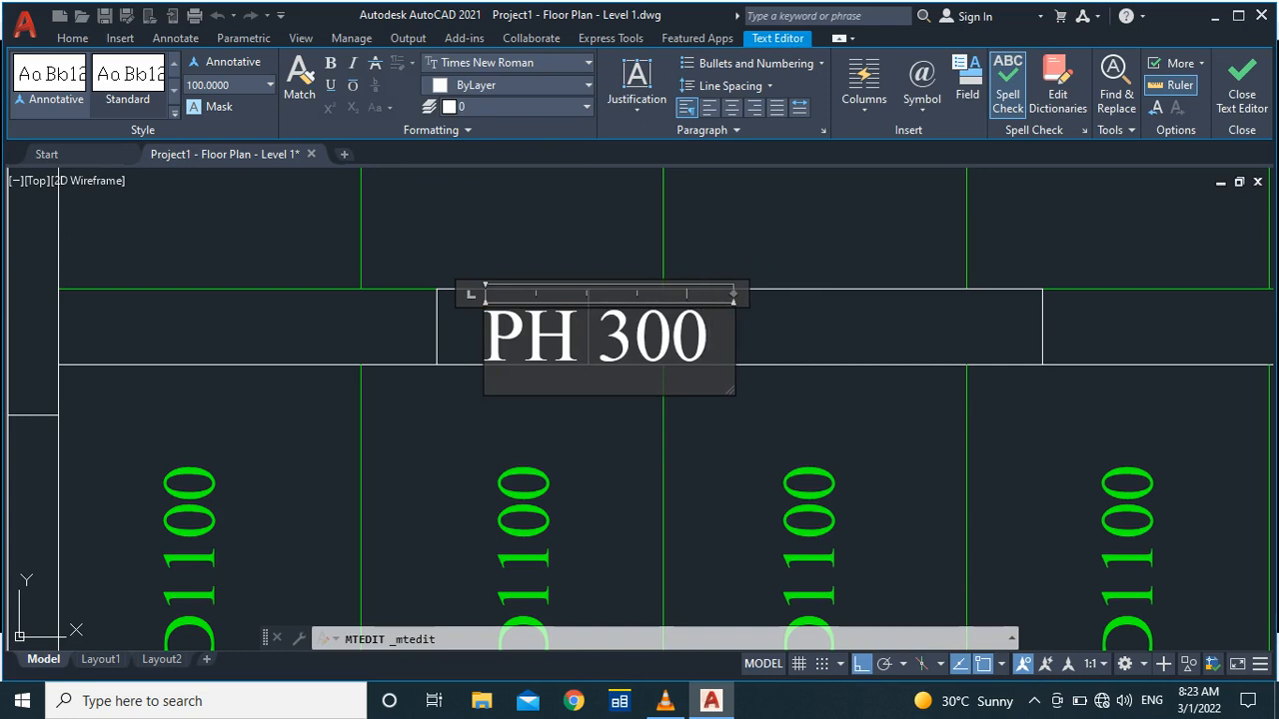
Step: Set the height of the whole "PH 300" text to 50 and finish editing it
drag(710, 343, 485, 343)
click(212, 85)
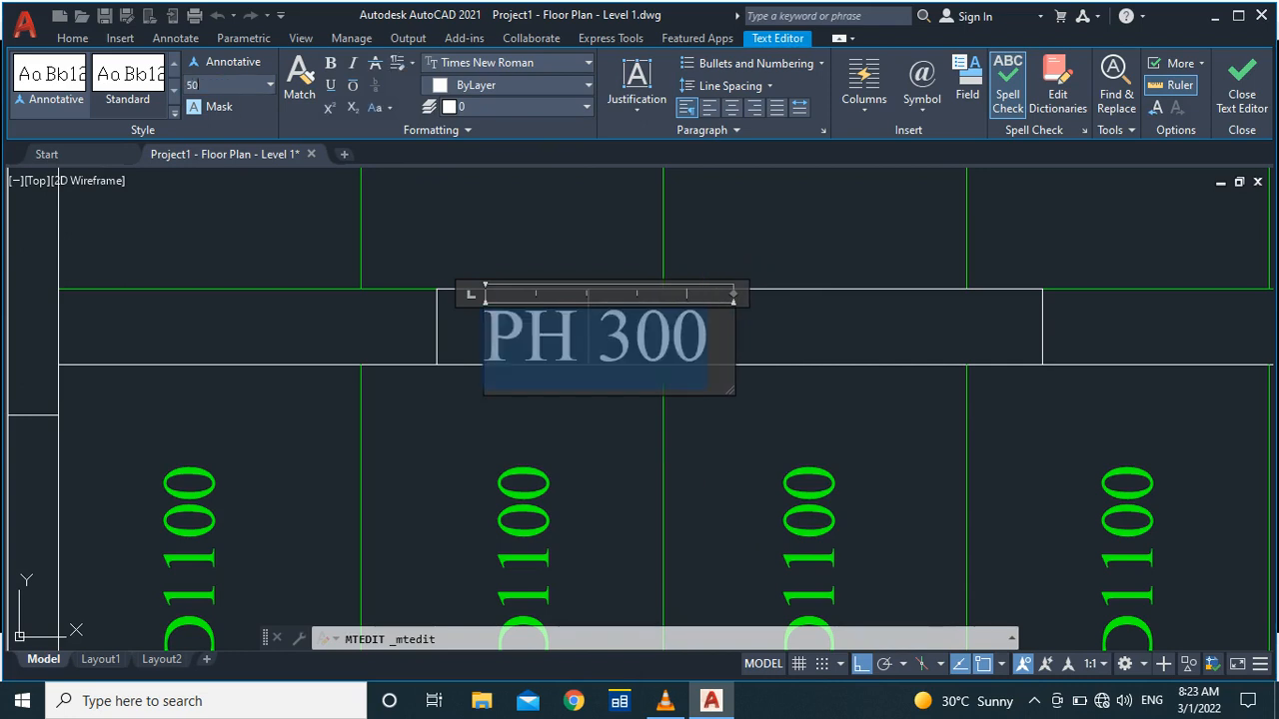
key(Return)
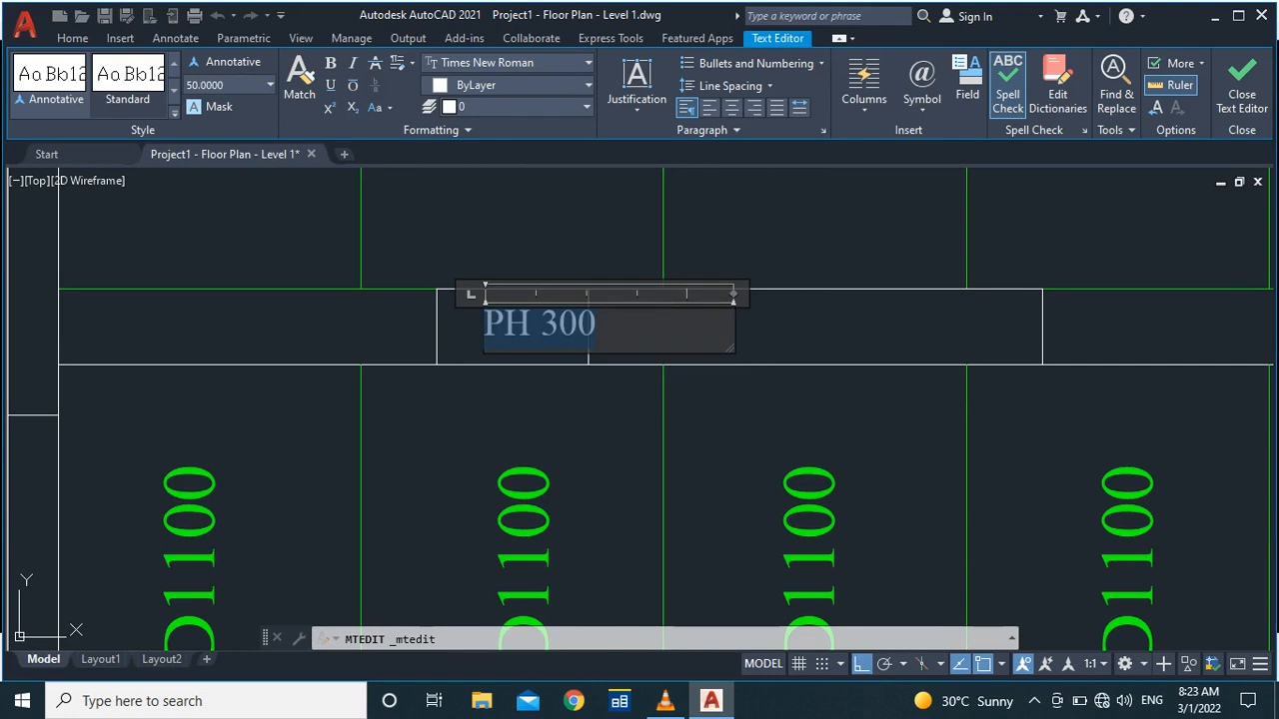
click(491, 227)
Step: Move the "PH 300" label slightly to the left so it sits inside the 300-wide box
click(513, 315)
text(m)
key(Return)
click(485, 318)
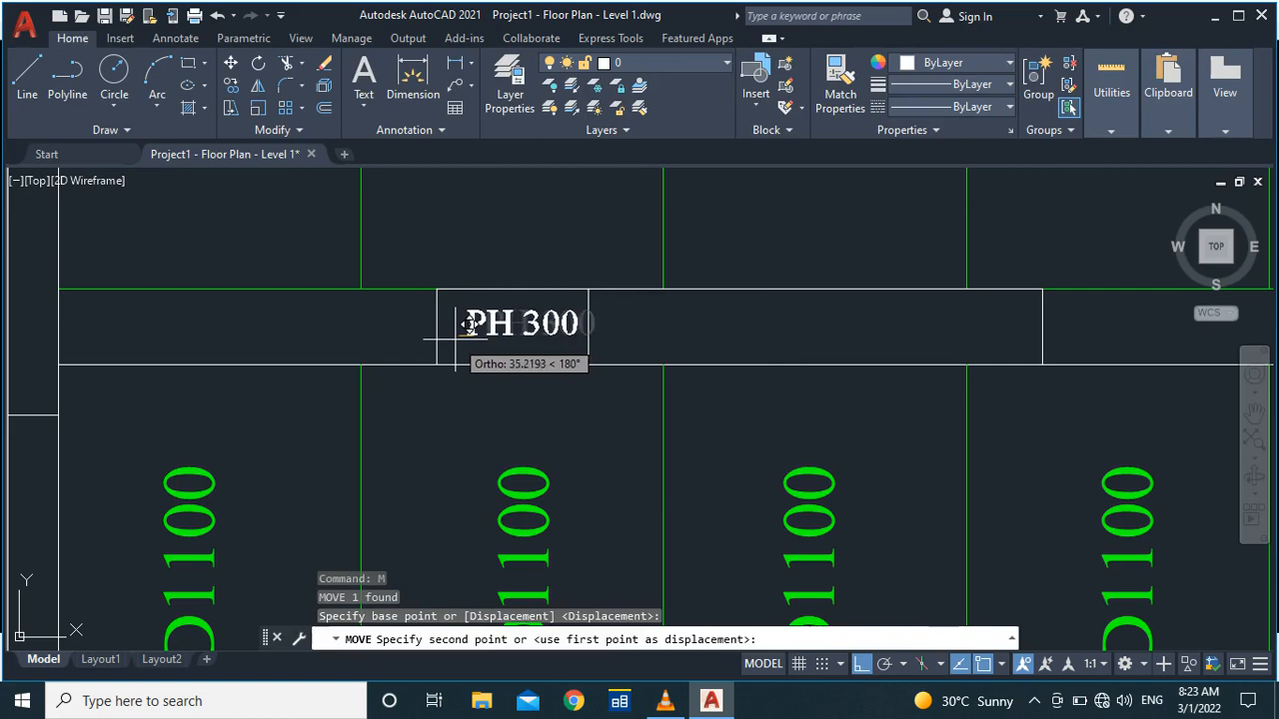
click(453, 339)
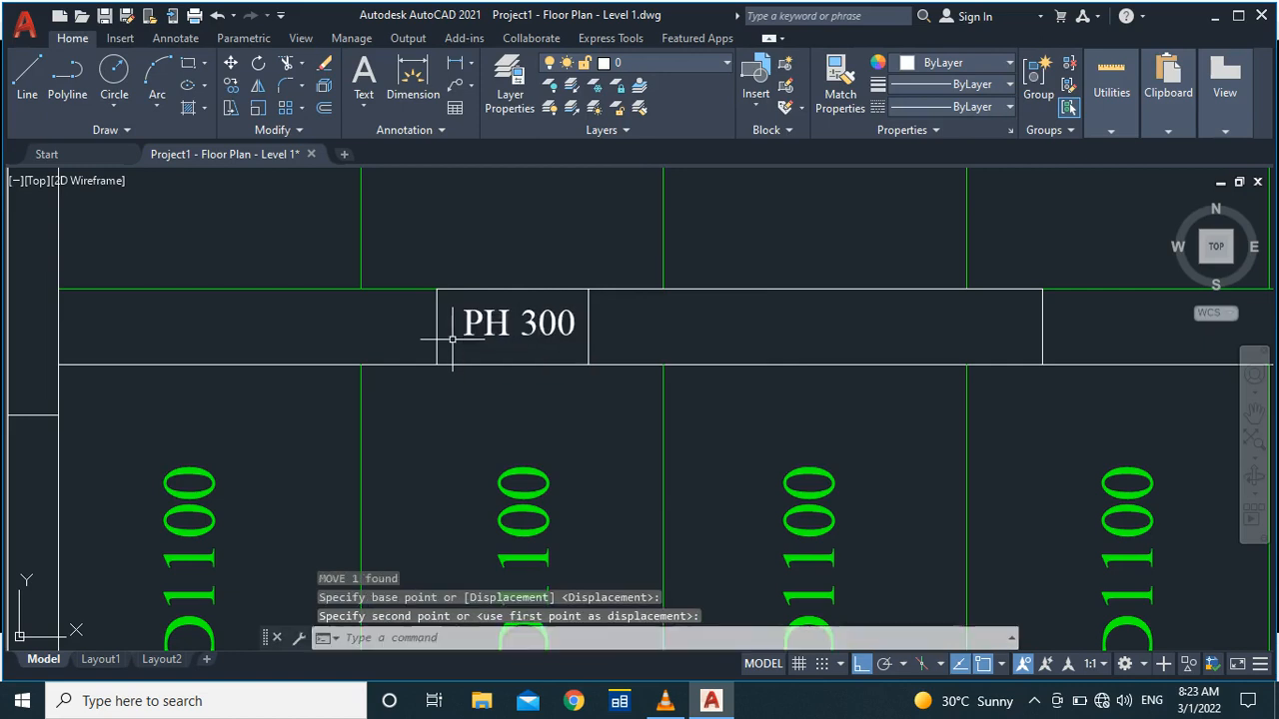
Step: Copy the "PH 300" label about 505 horizontally to the left, into the beam segment beside the box
scroll(501, 253, down, 3)
scroll(414, 266, up, 5)
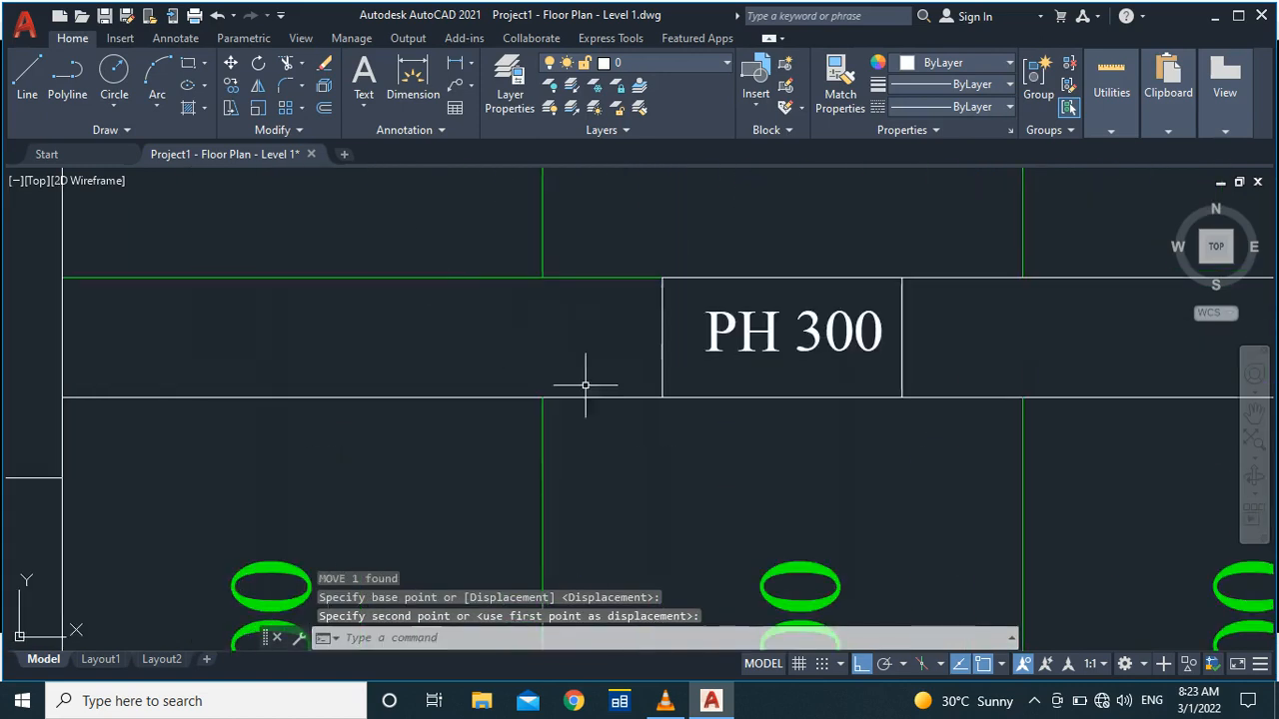
click(703, 331)
text(c)
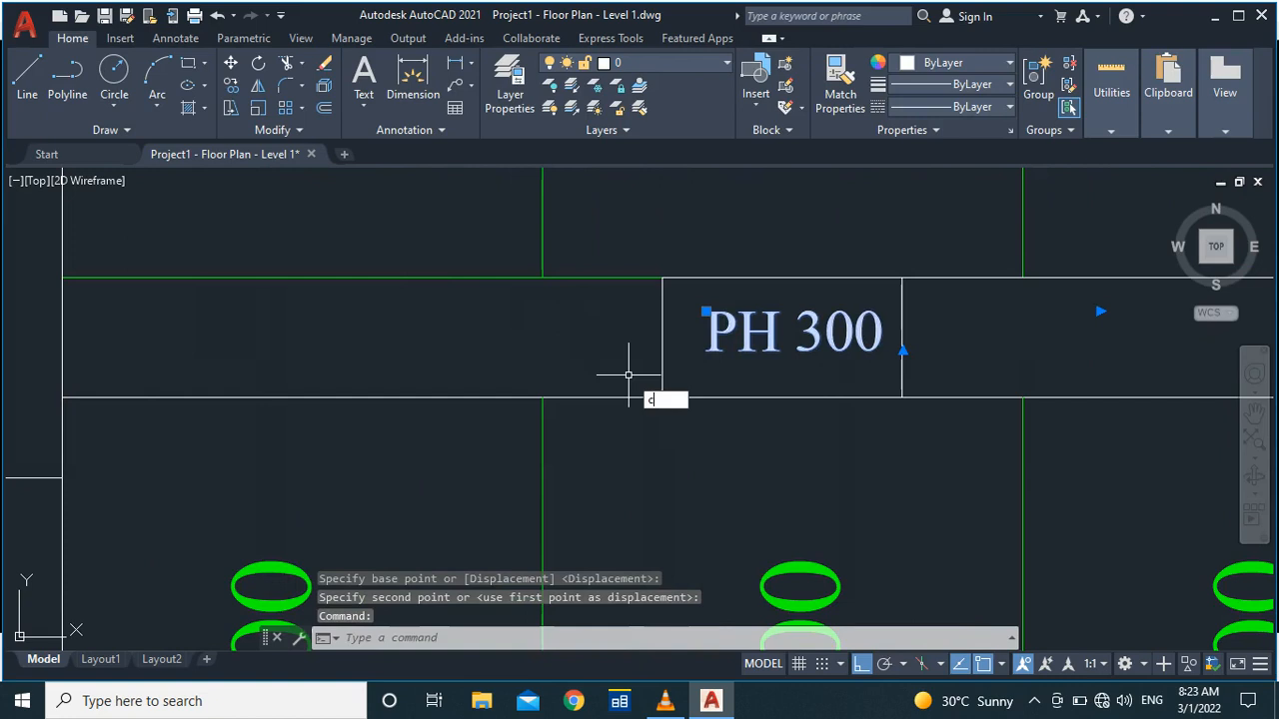
text(o)
key(Return)
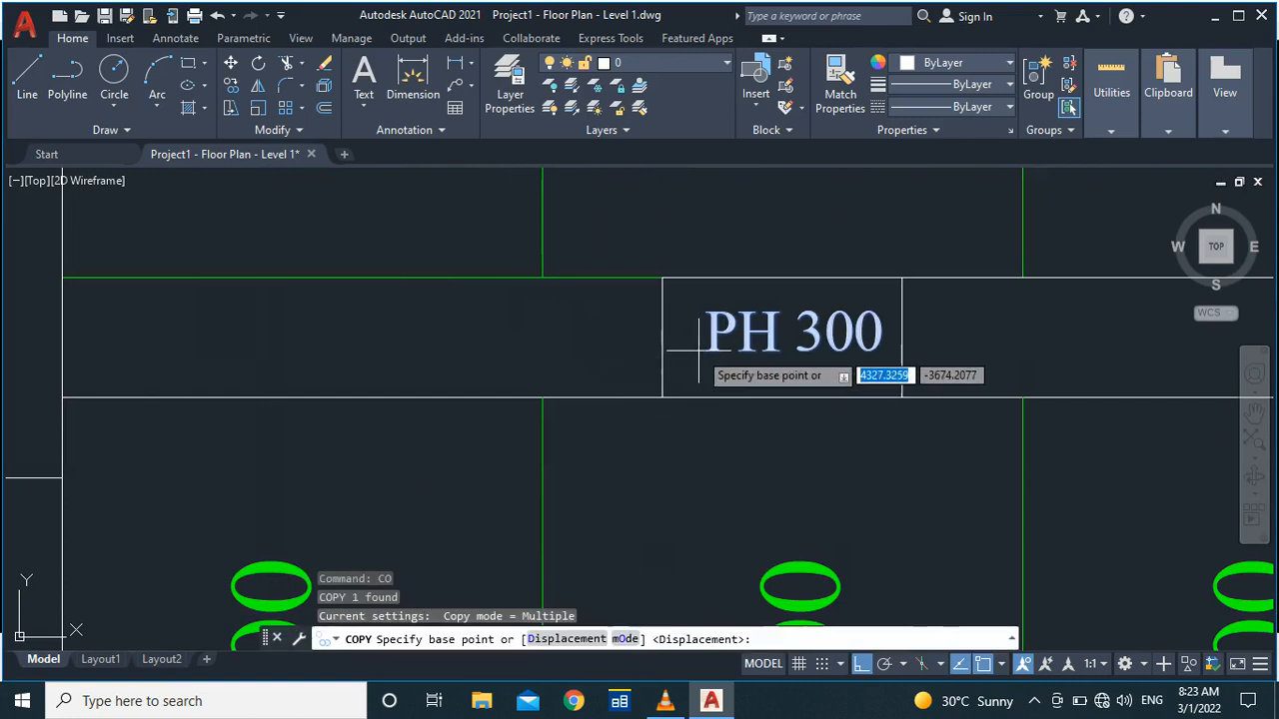
click(702, 350)
click(701, 350)
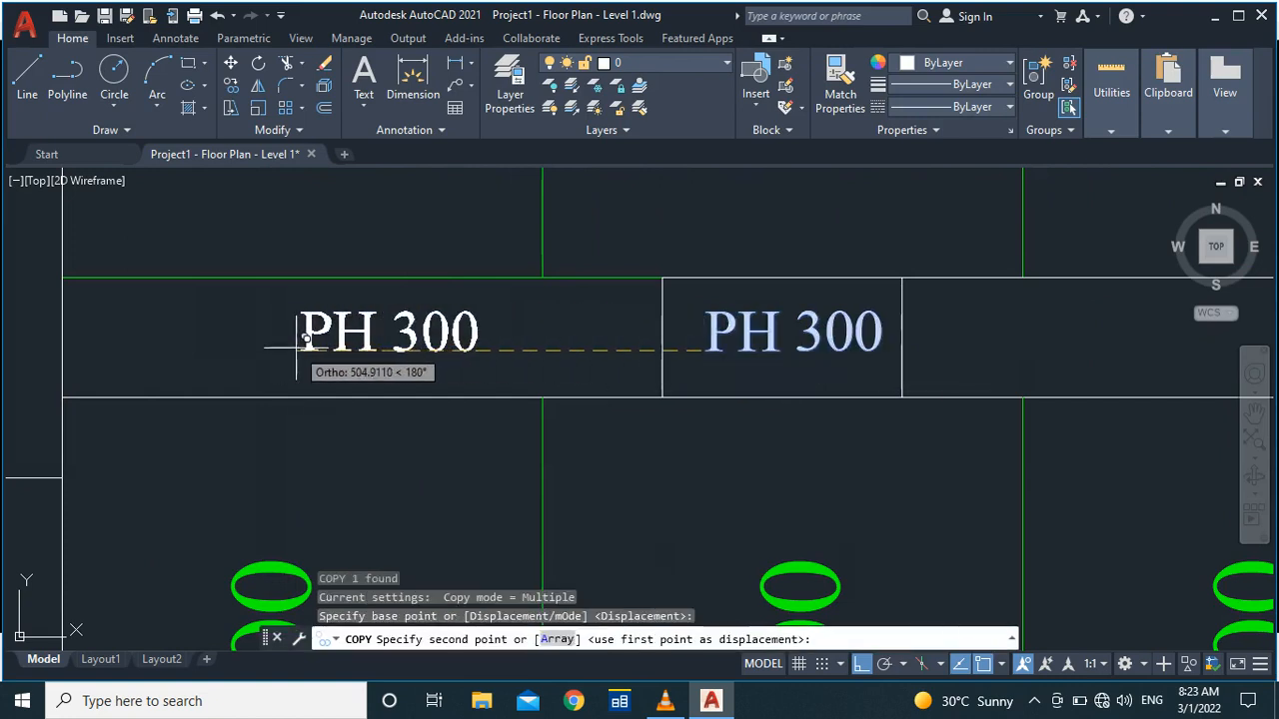
key(Escape)
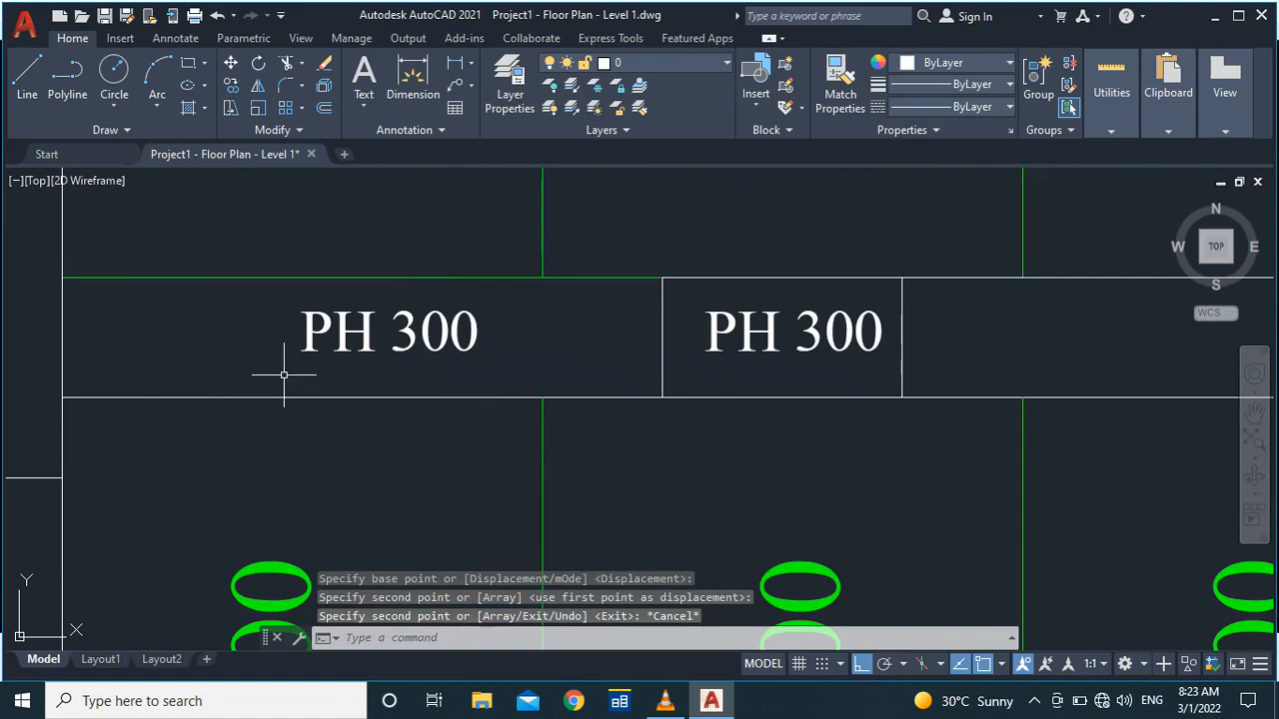
Step: Preview a dimension on the lower edge of the beam segment left of the 300-wide box to check its length, without placing it
text(d)
key(Return)
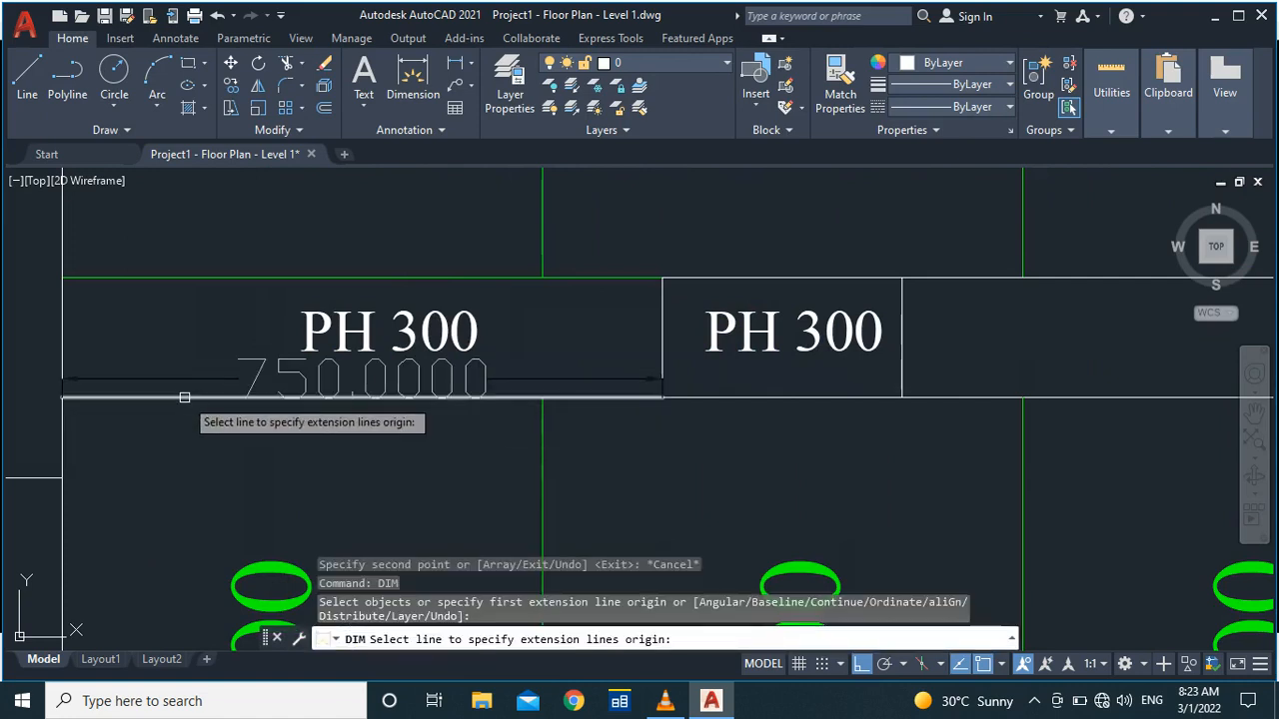
click(312, 340)
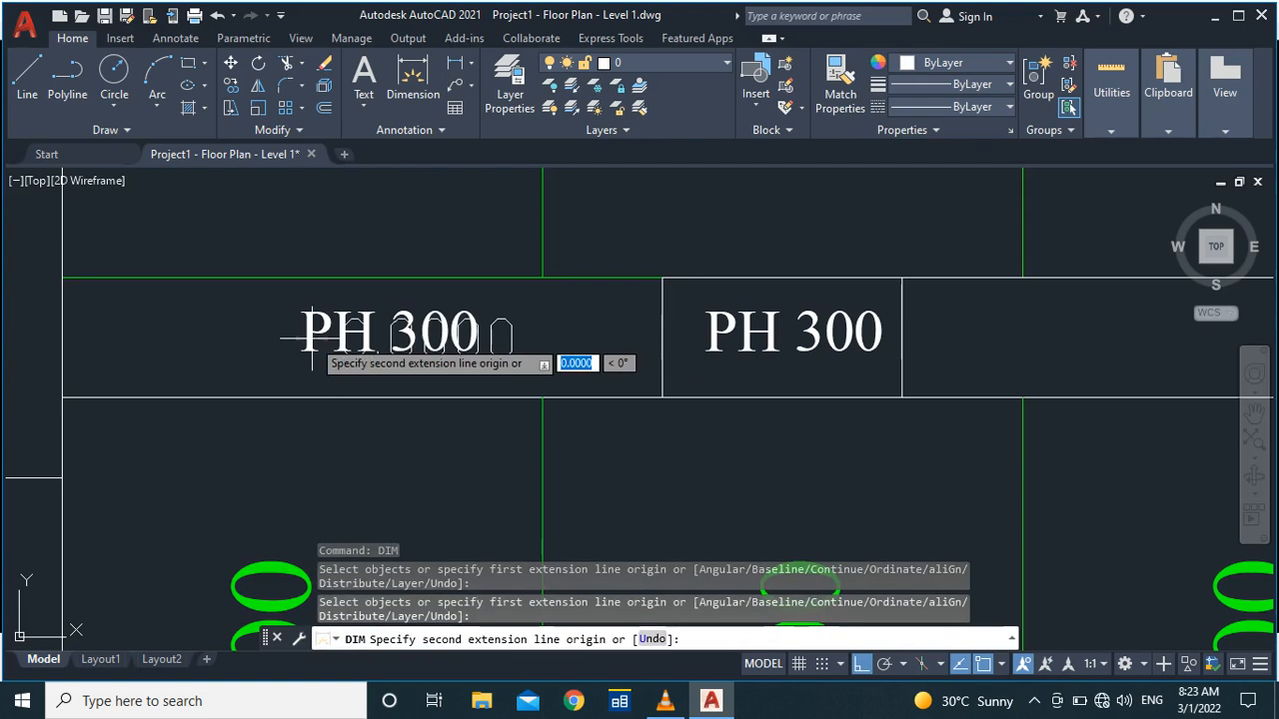
key(Escape)
key(Escape)
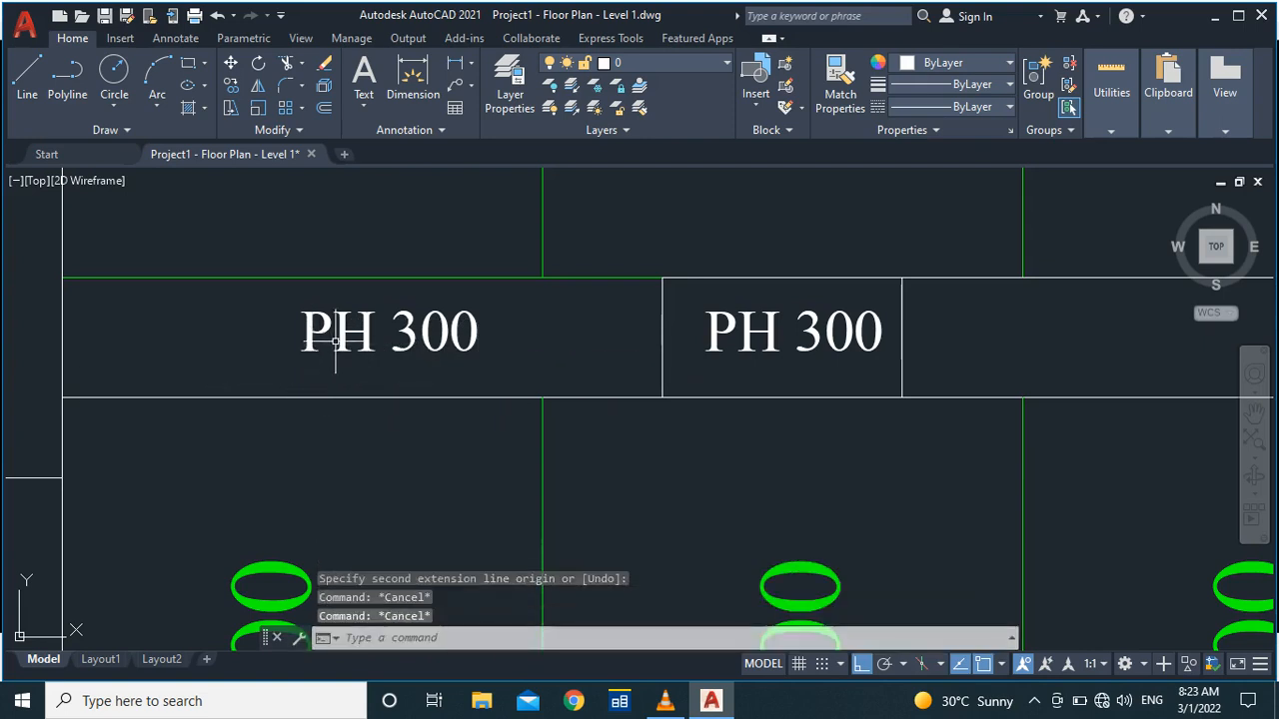
Step: Change the copied label in the beam segment left of the box to "EB 750"
double_click(313, 330)
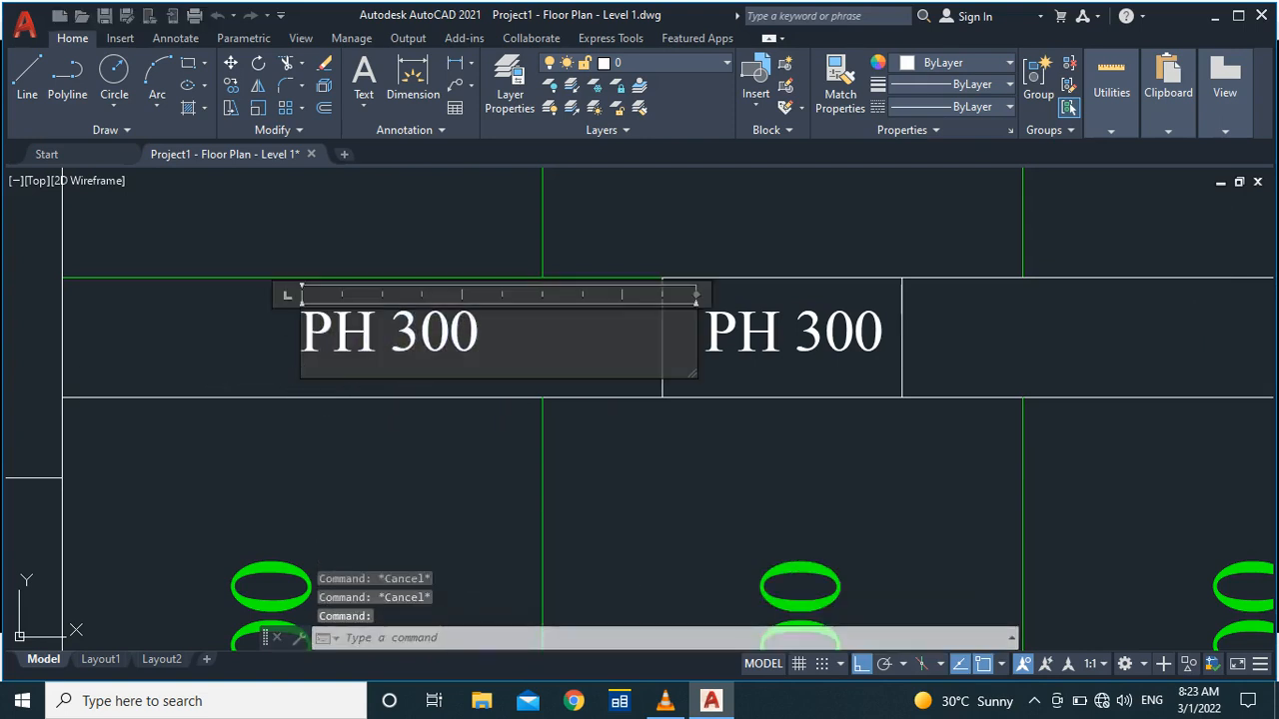
click(334, 356)
key(BackSpace)
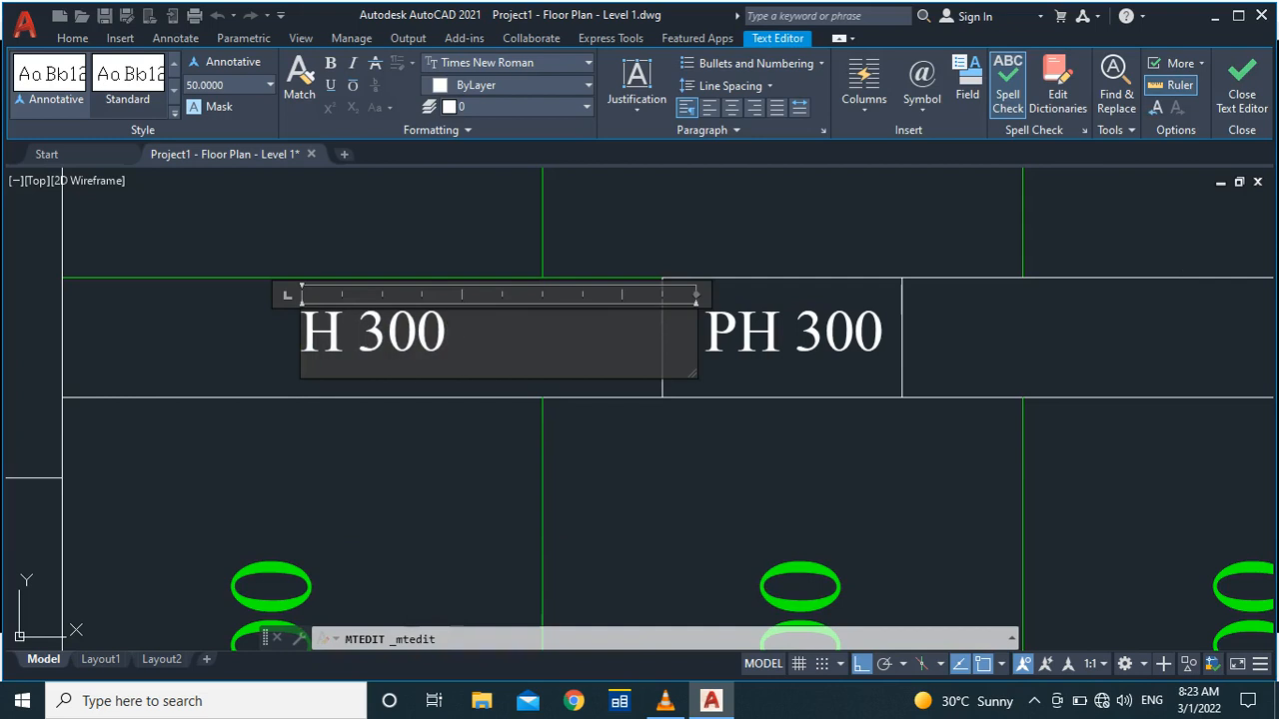
text(E)
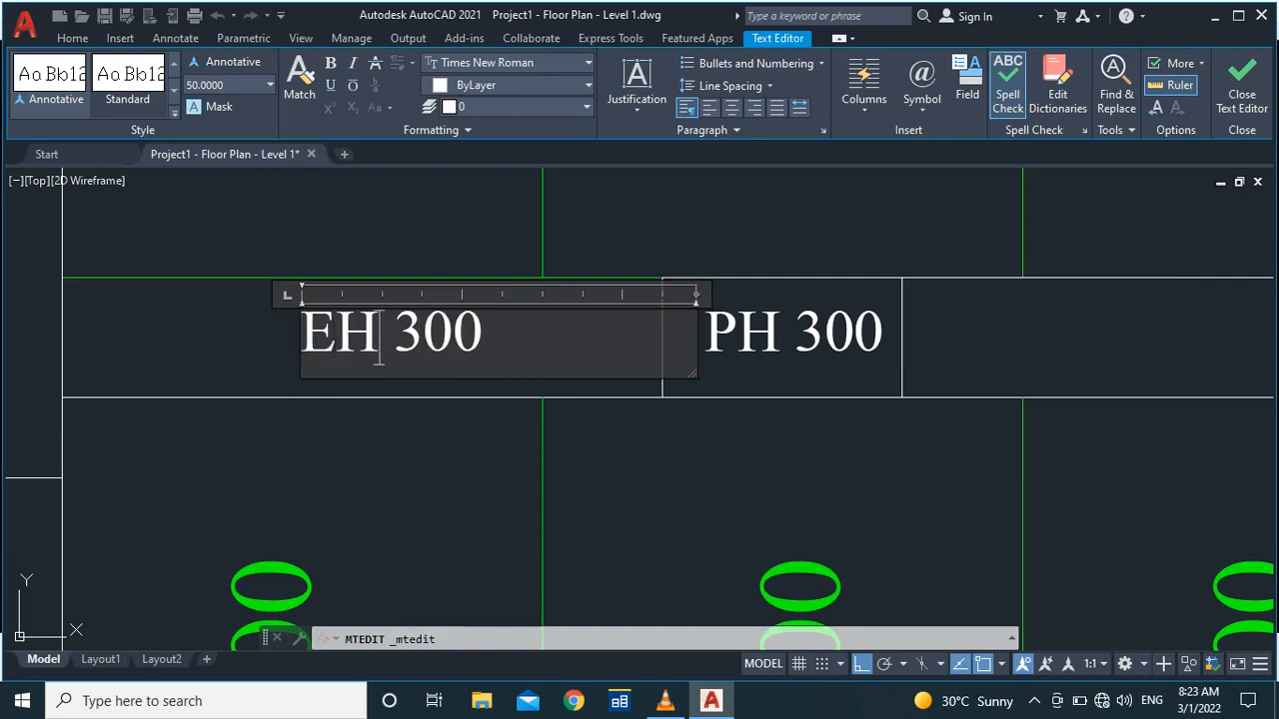
key(Delete)
text(B)
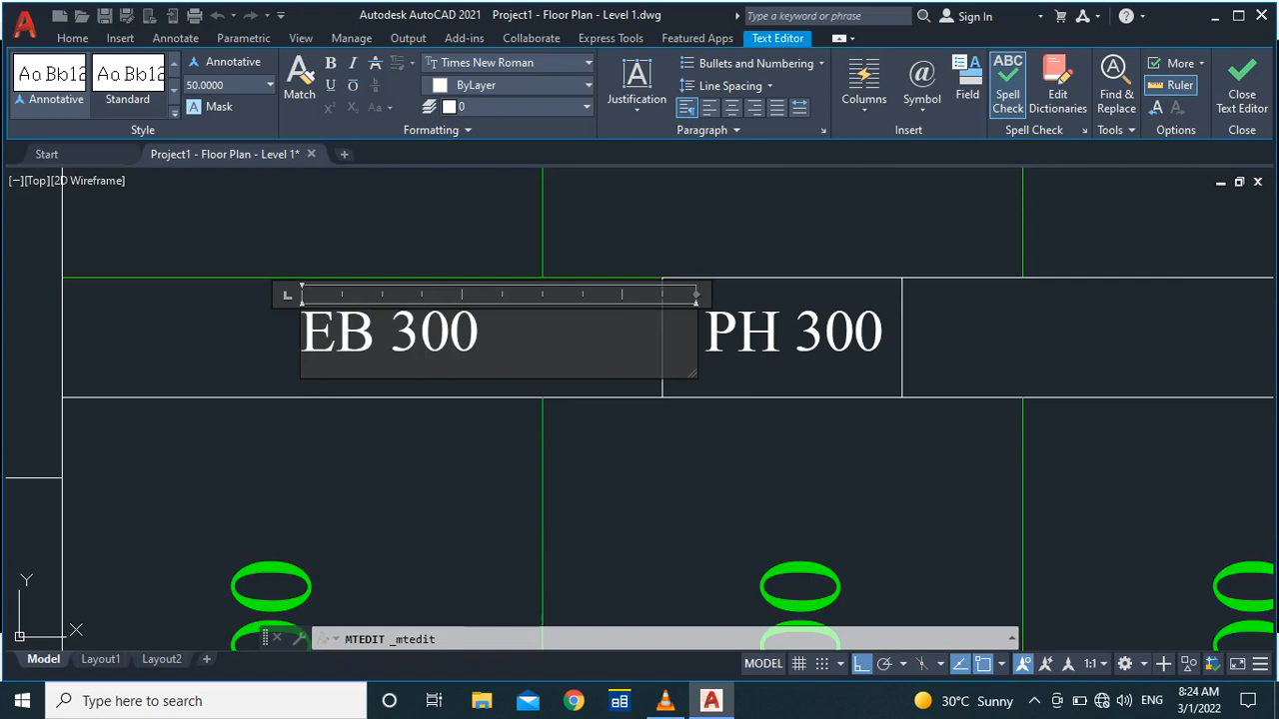
key(Delete)
key(Delete)
text(750)
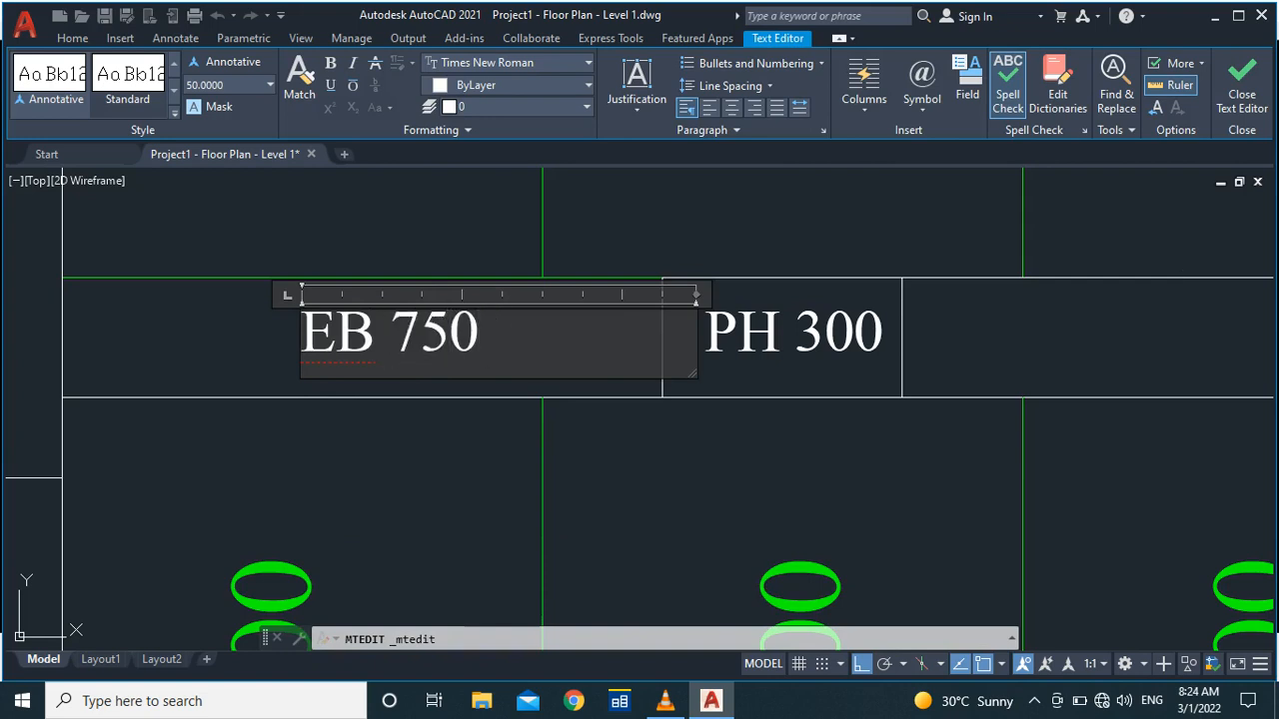
click(365, 423)
Step: Delete the short vertical line that closes the beam segment to the right of the "PH 300" box
scroll(433, 337, down, 3)
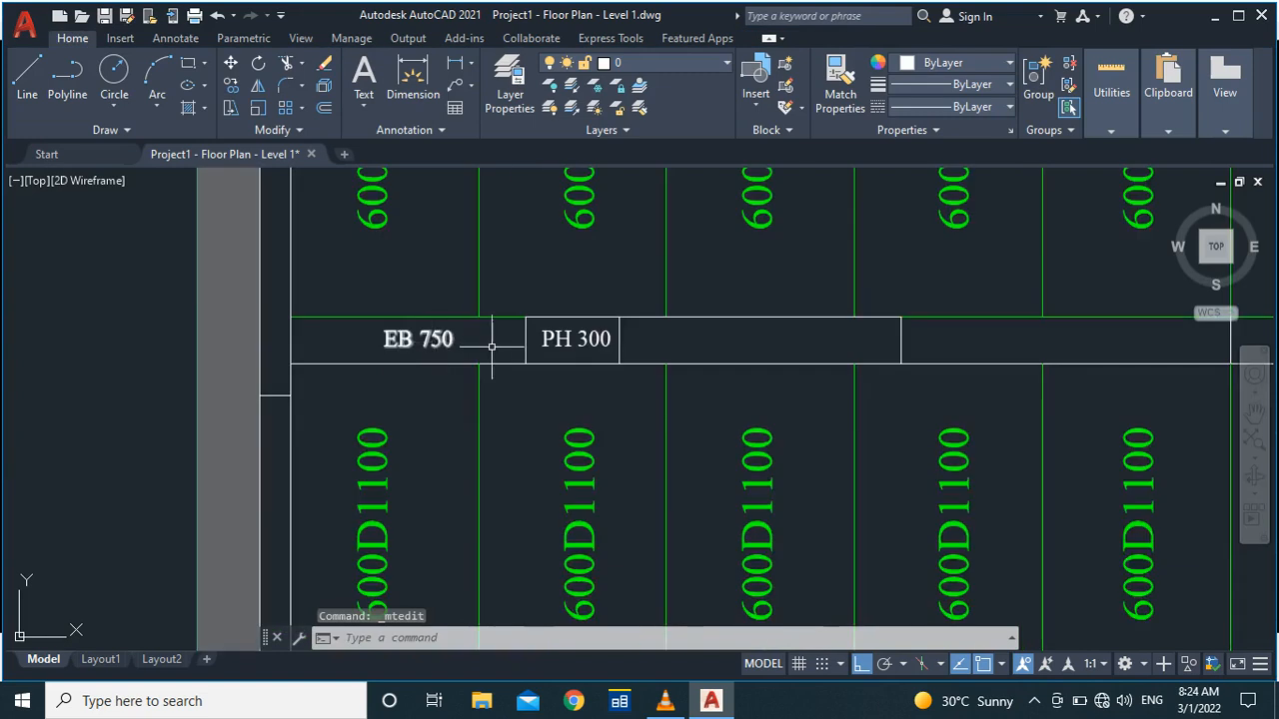
scroll(660, 334, down, 2)
scroll(677, 320, up, 4)
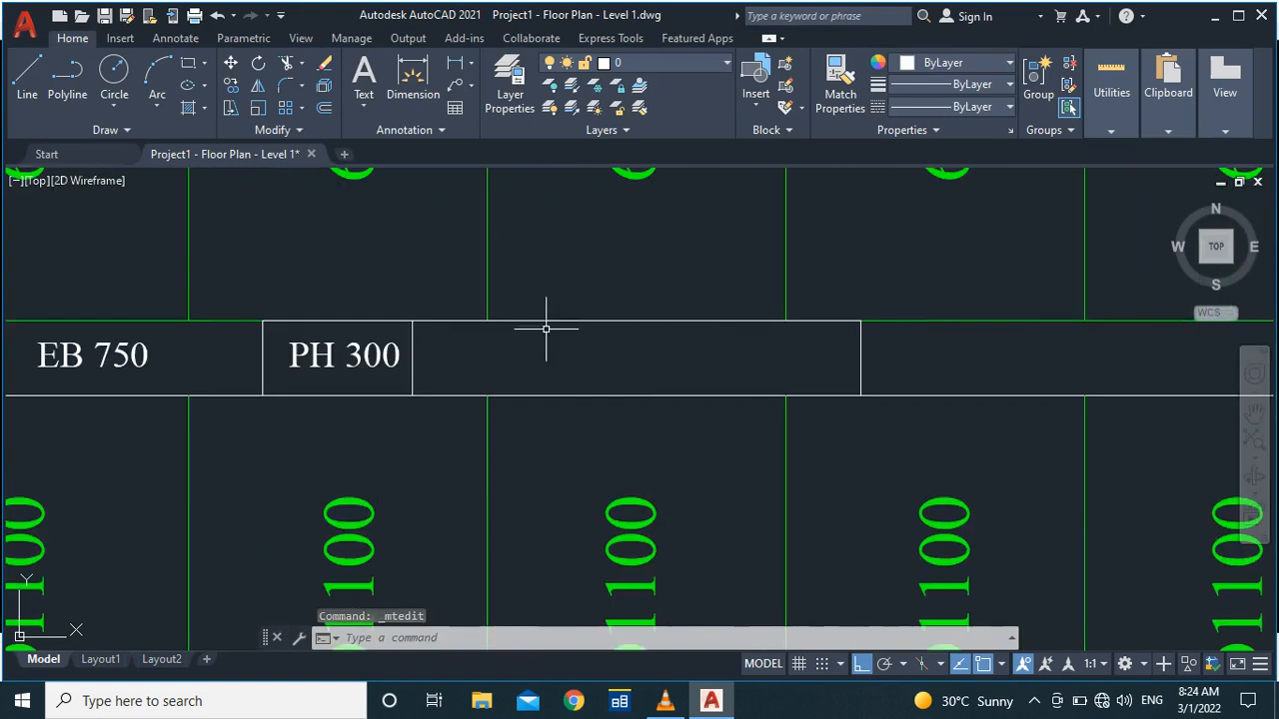
scroll(545, 327, up, 2)
scroll(505, 323, down, 2)
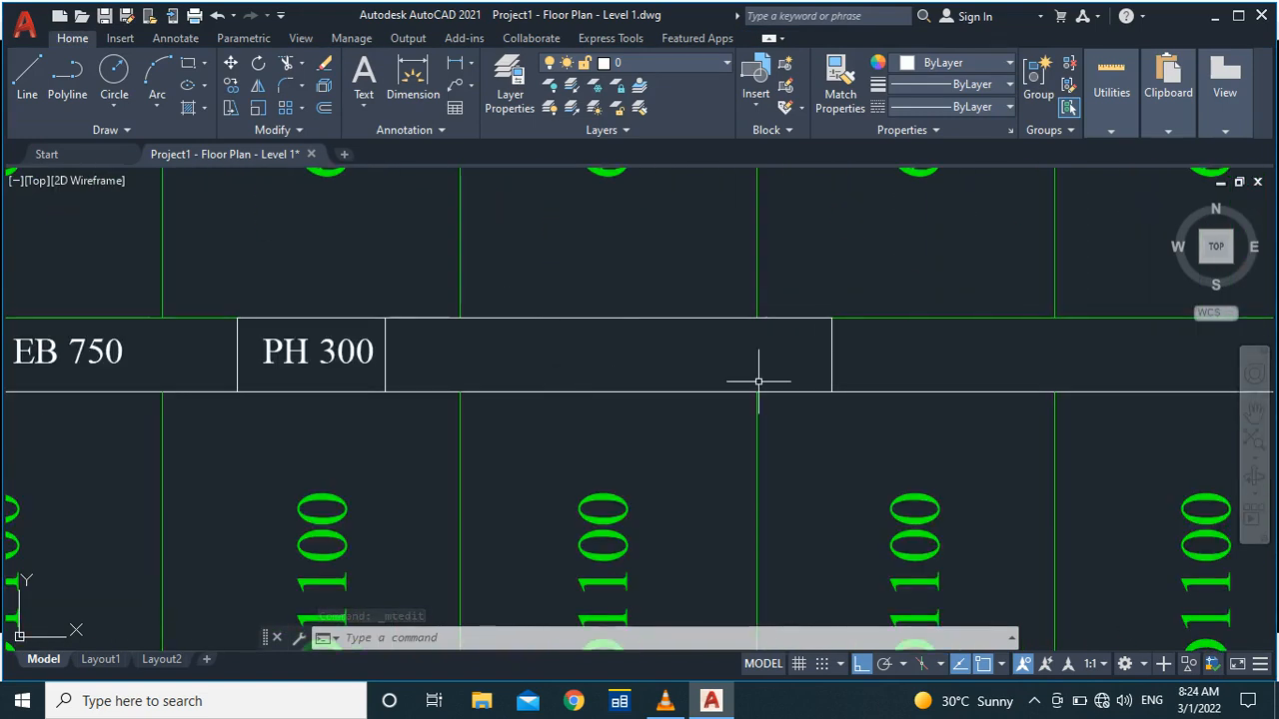
click(831, 351)
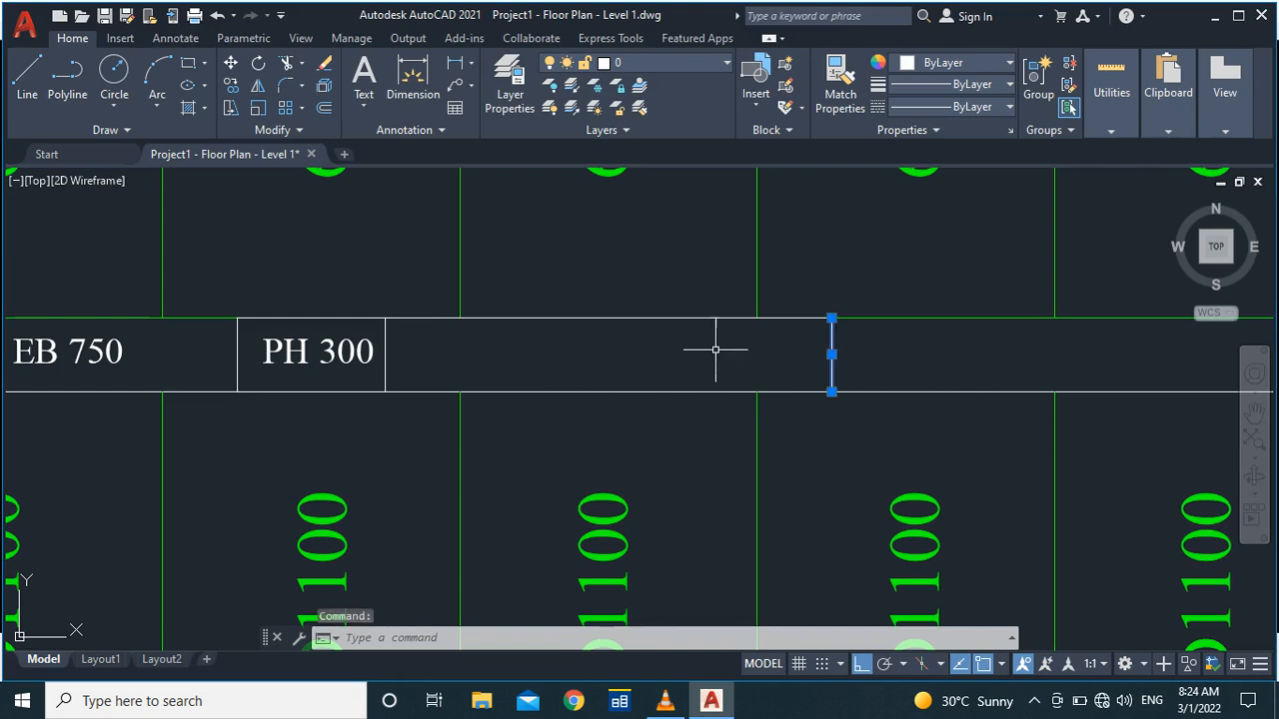
key(Delete)
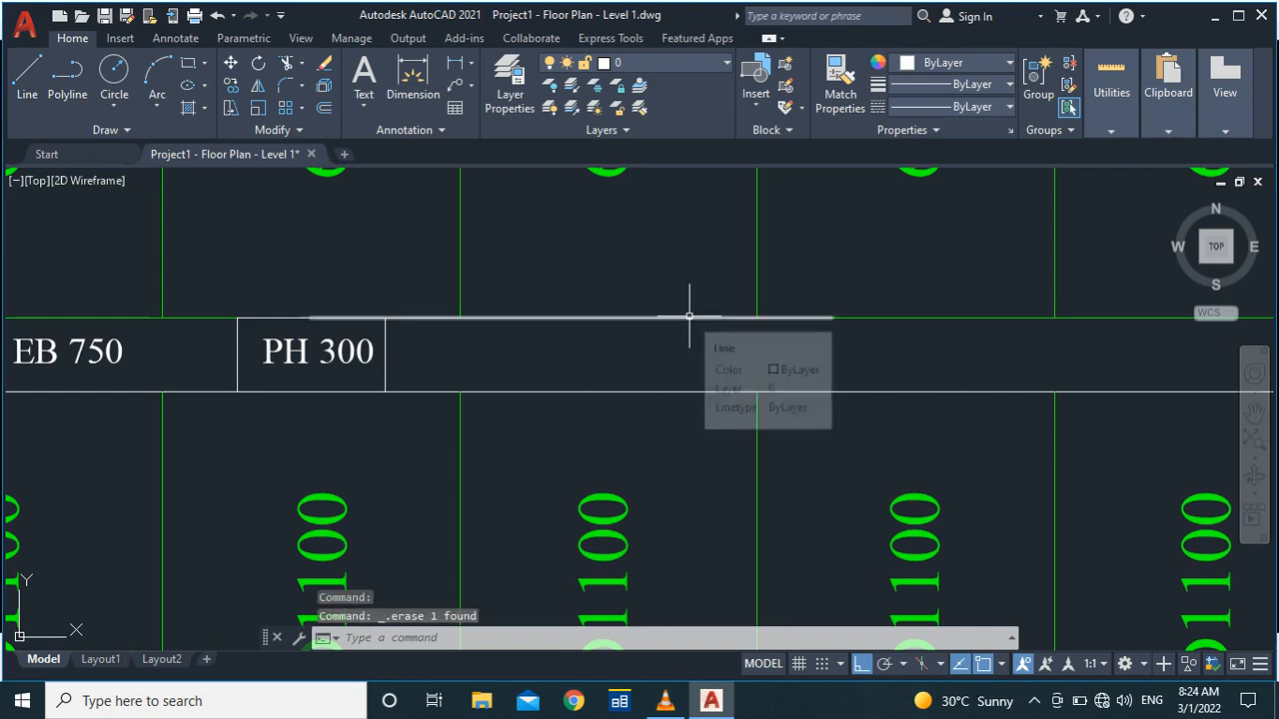
Step: Delete the leftover white lines along the beam's upper edge, above and to the right of the "PH 300" box
click(689, 317)
key(Delete)
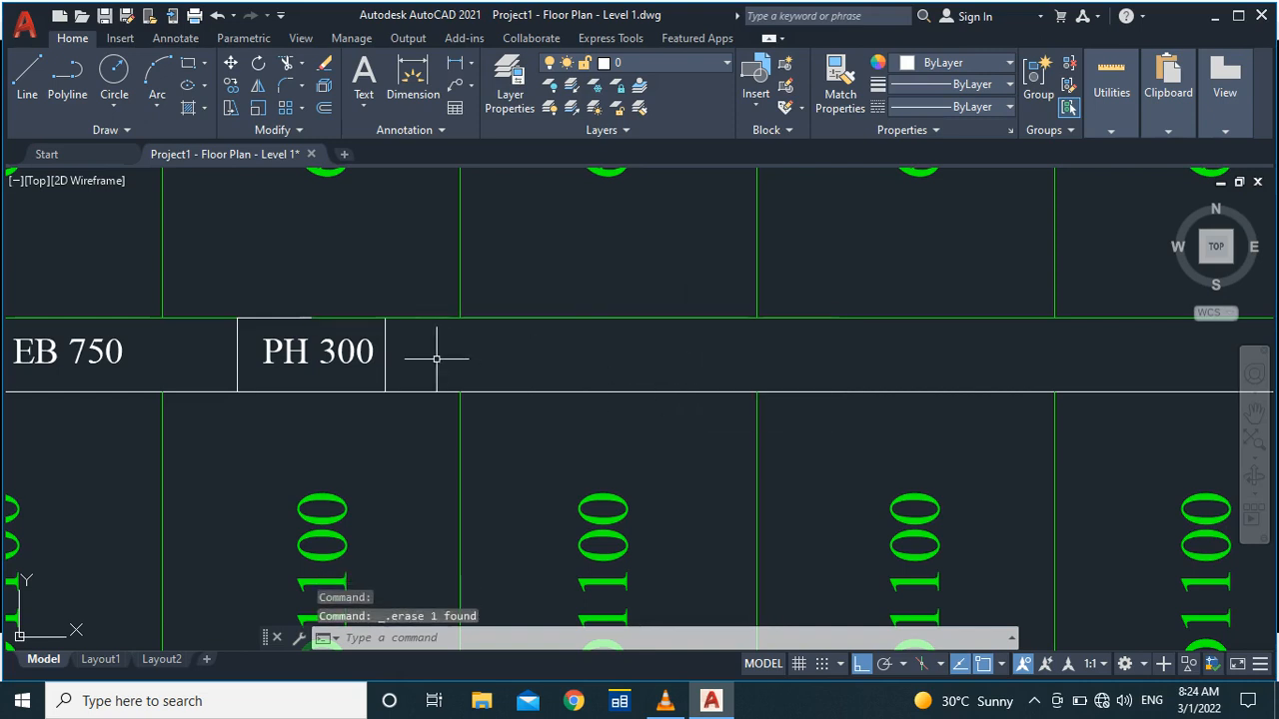
click(269, 318)
key(Delete)
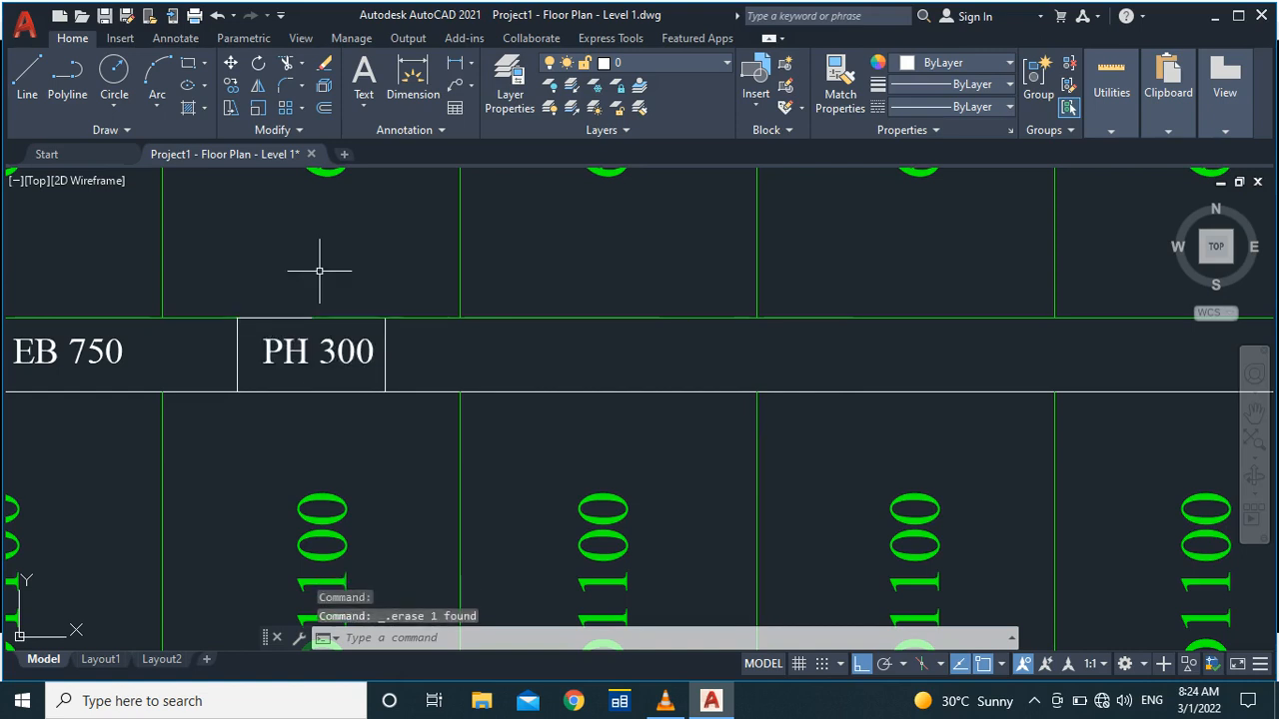
click(277, 318)
key(Delete)
scroll(279, 286, up, 4)
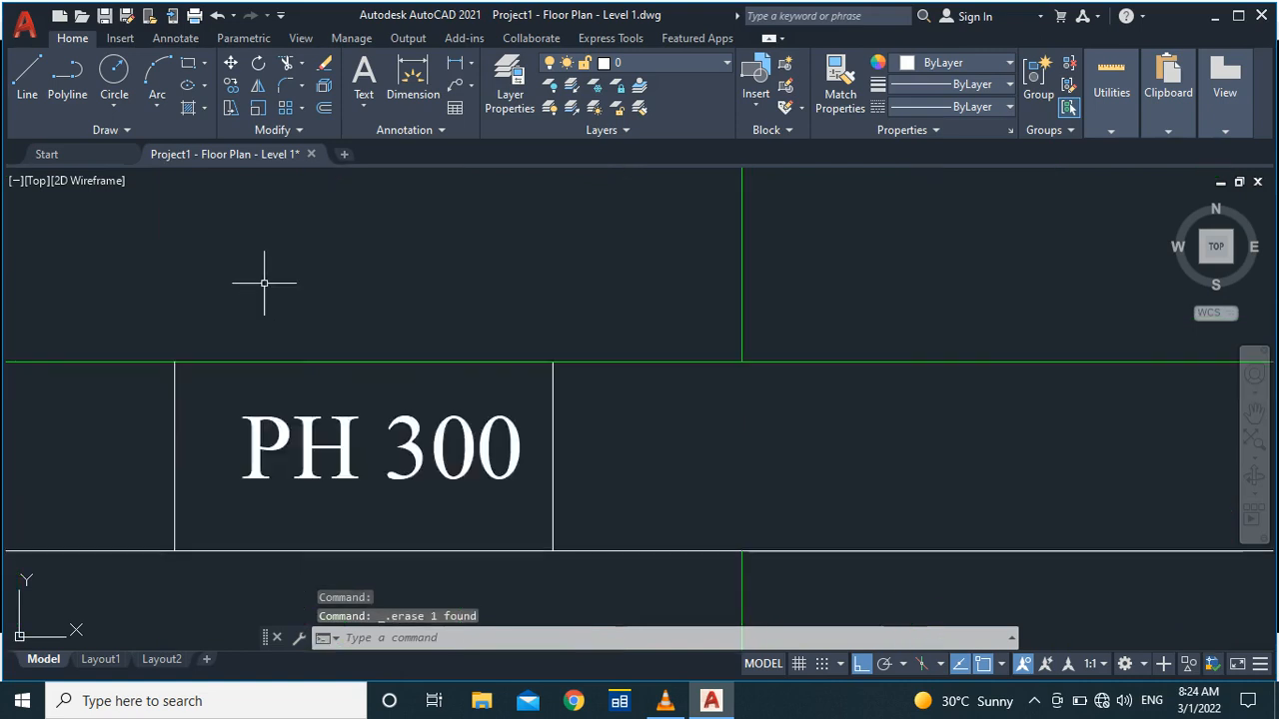
scroll(257, 271, down, 6)
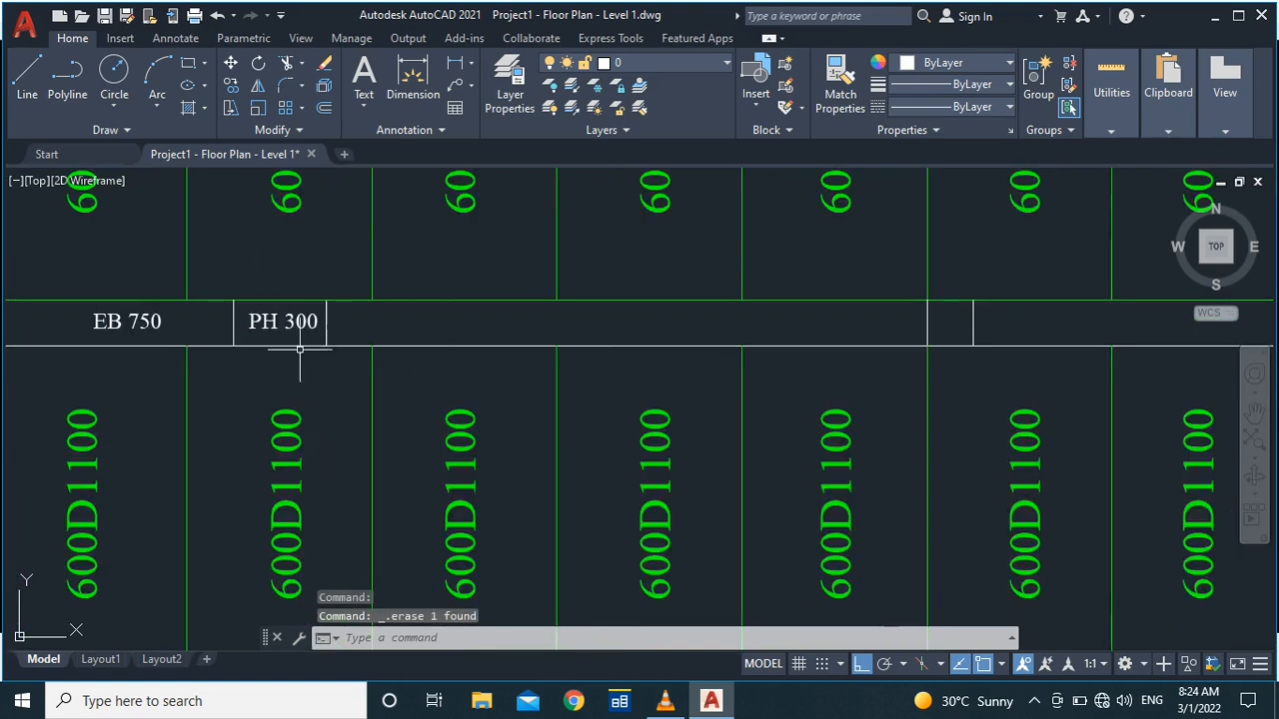
Step: Try deleting the white lower-edge line pieces below the "PH 300" box, and undo the deletions
click(268, 345)
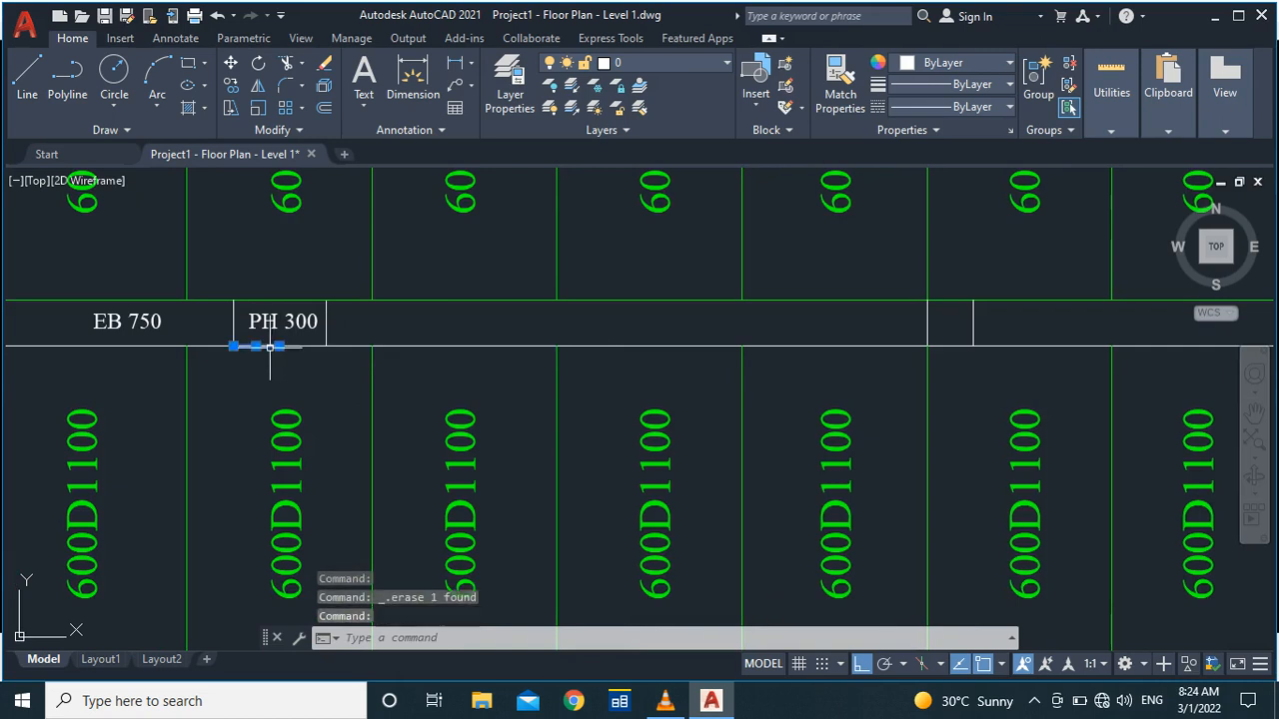
key(Delete)
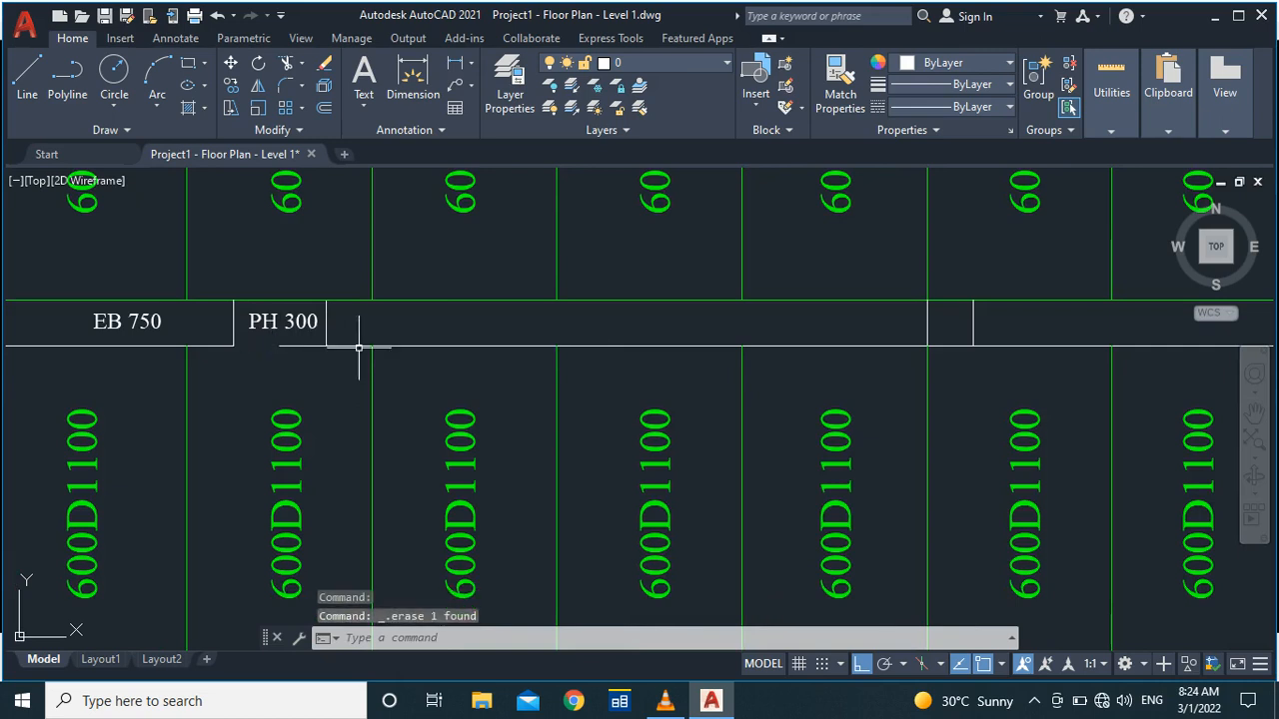
click(302, 346)
key(Delete)
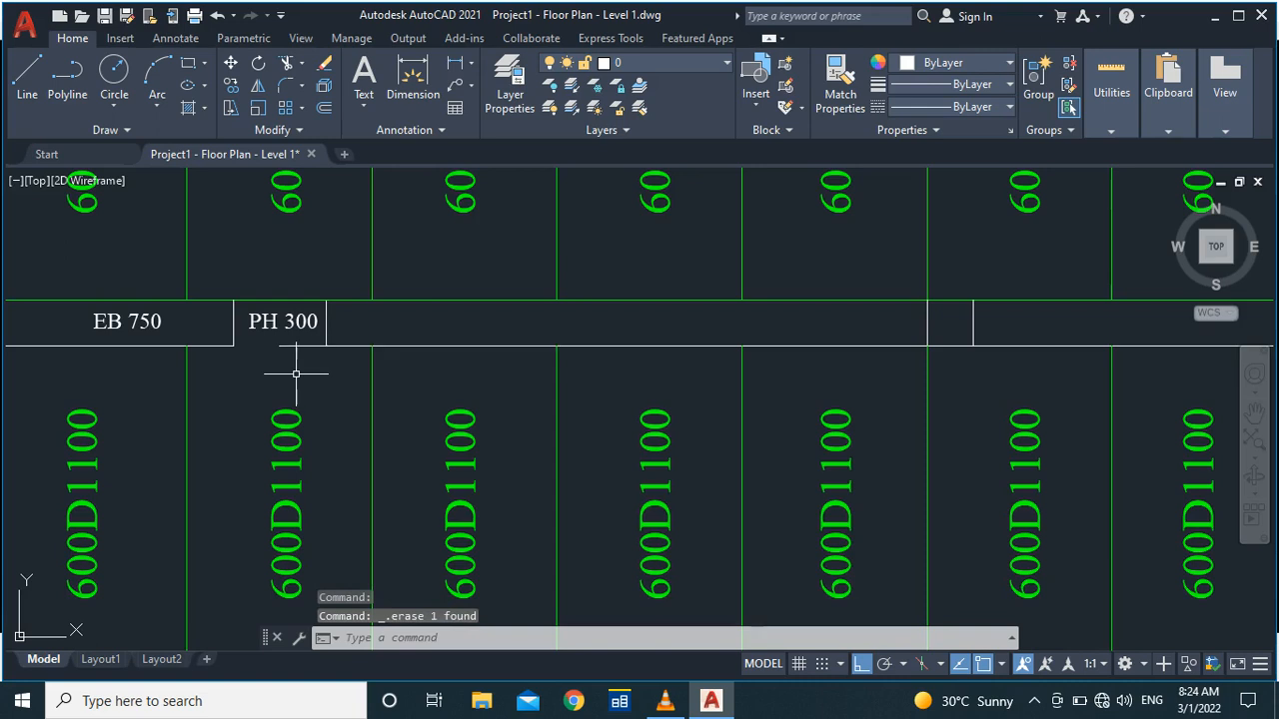
key(ctrl+z)
key(ctrl+z)
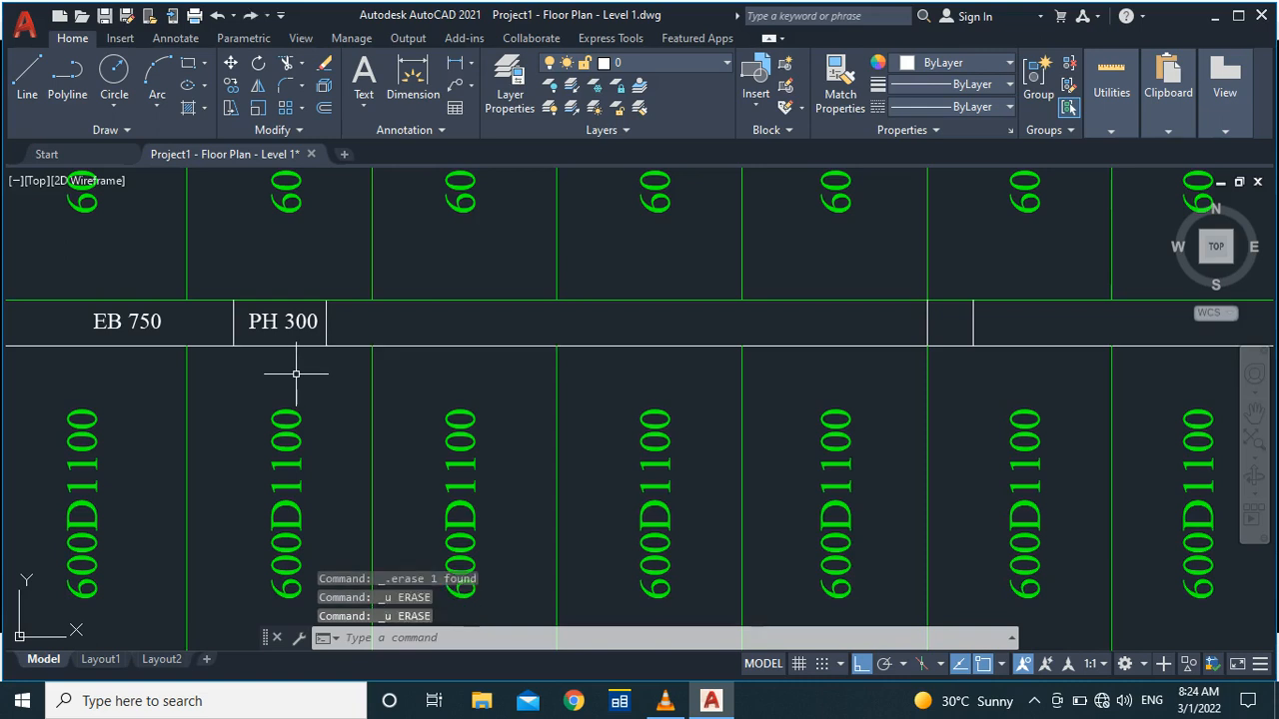
Step: Match the white line pieces along the beam's lower edge to the properties of the green upper edge line
text(a)
key(Return)
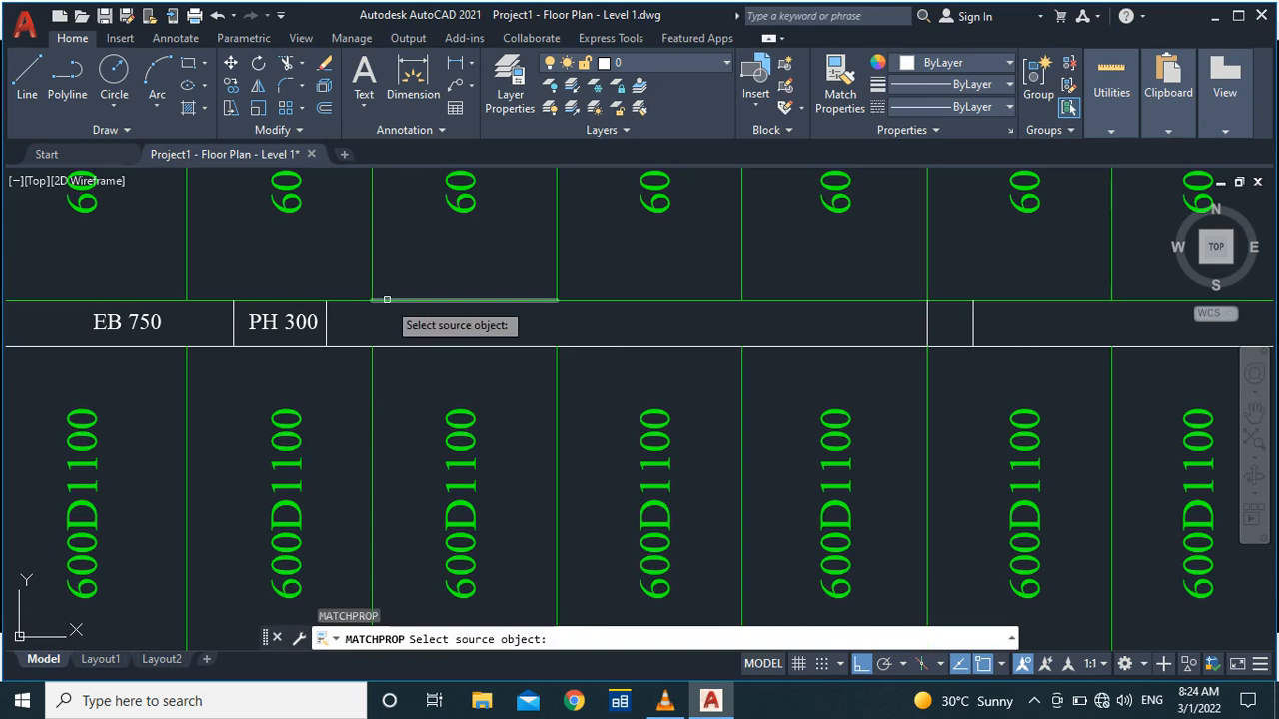
click(390, 299)
click(403, 342)
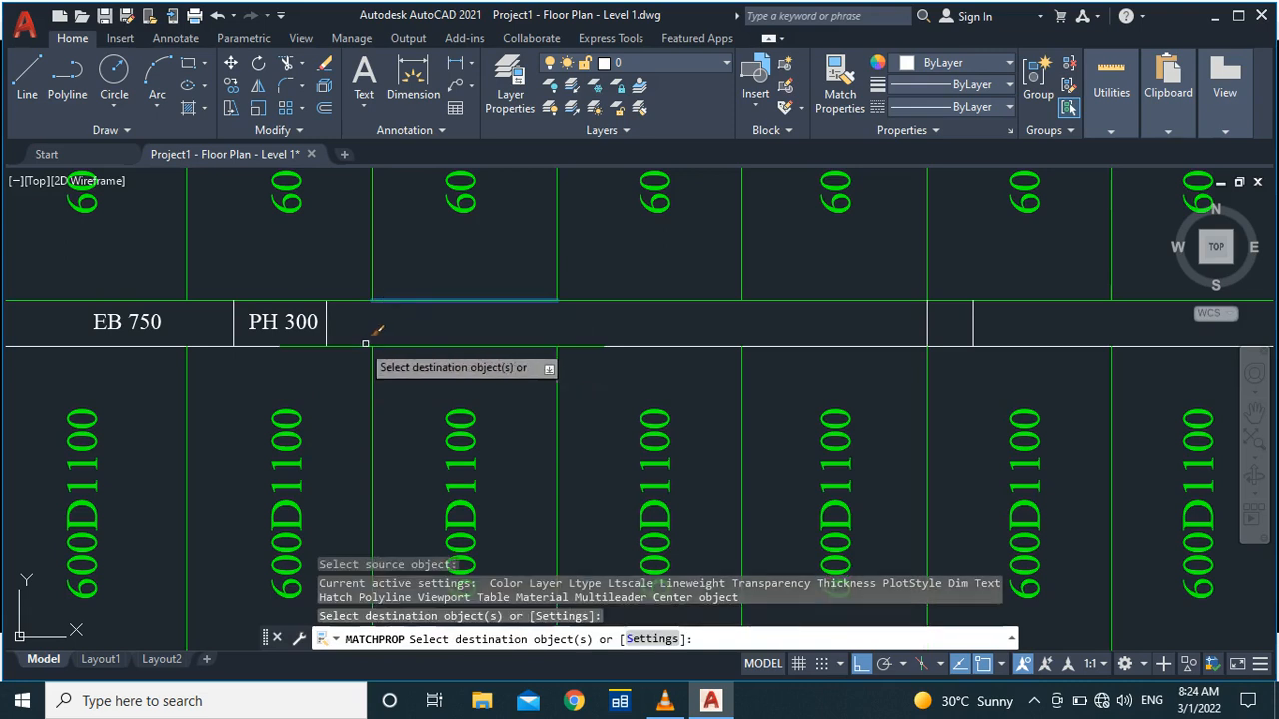
click(260, 343)
click(180, 343)
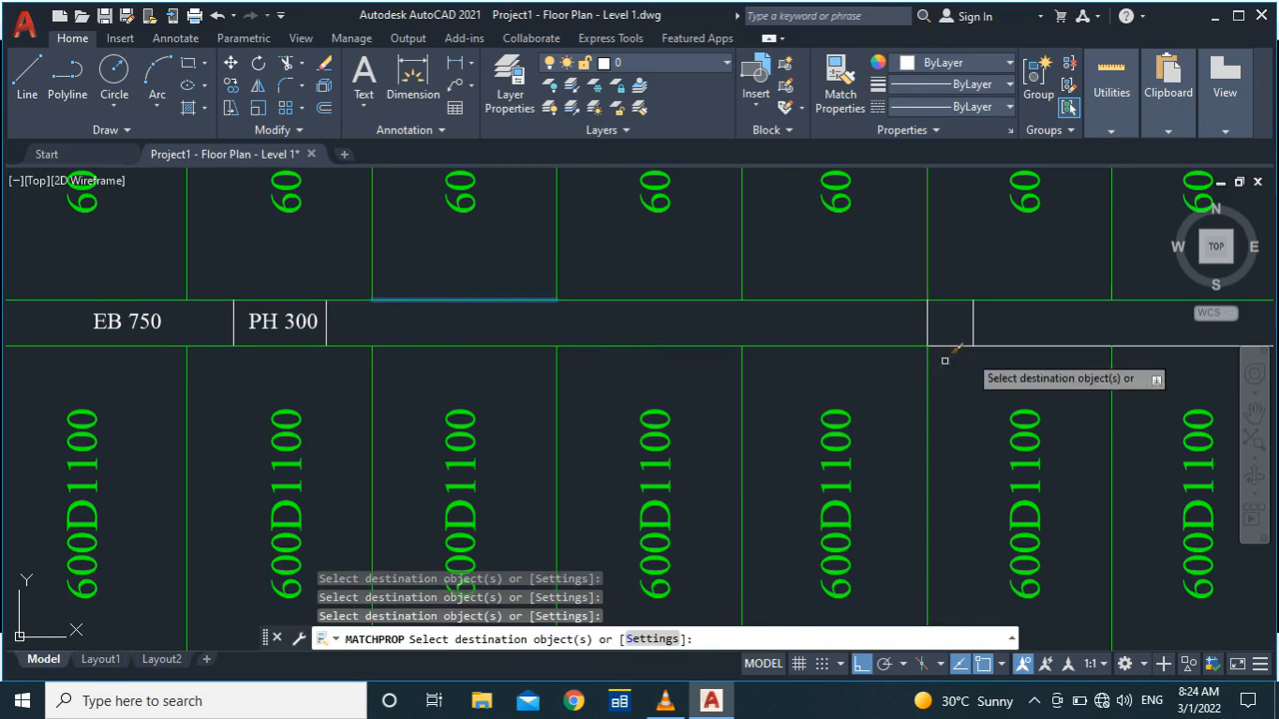
key(Escape)
Step: Draw a line 1050 long from the upper-right corner of the "PH 300" box along the beam's upper edge
scroll(471, 366, up, 2)
scroll(390, 354, down, 3)
scroll(374, 348, up, 5)
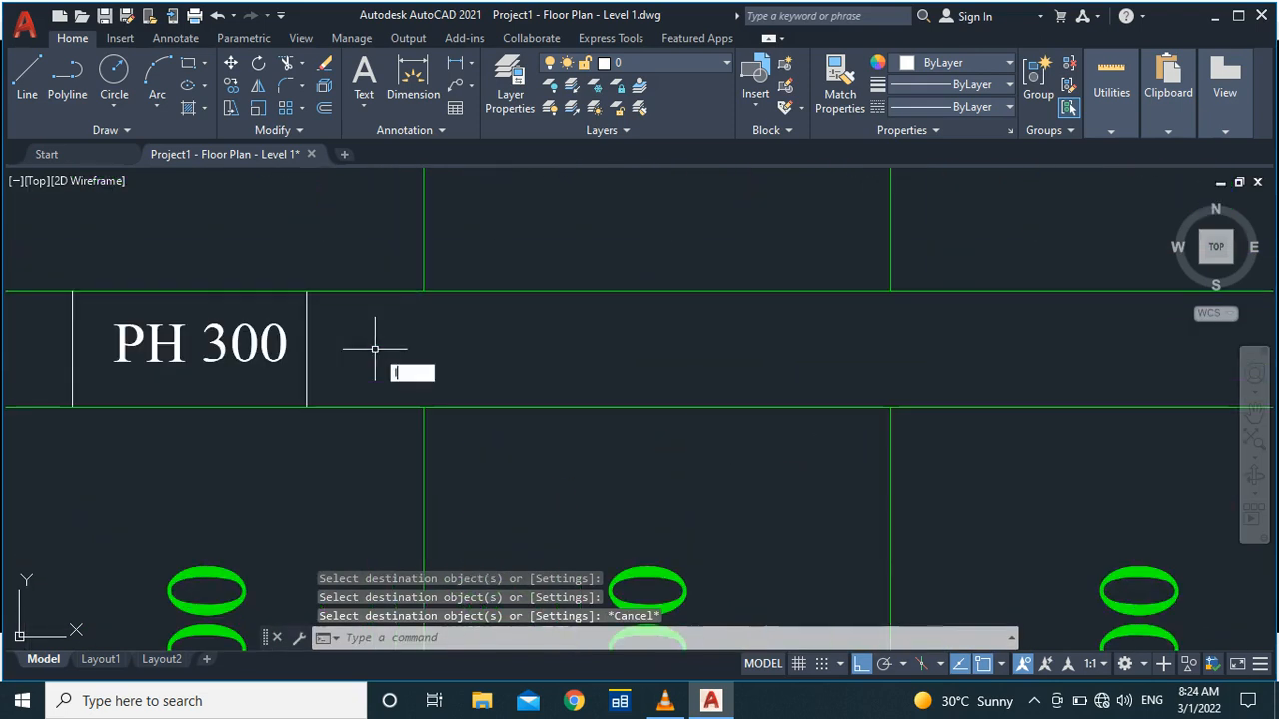
text(l)
key(Return)
click(307, 291)
text(1)
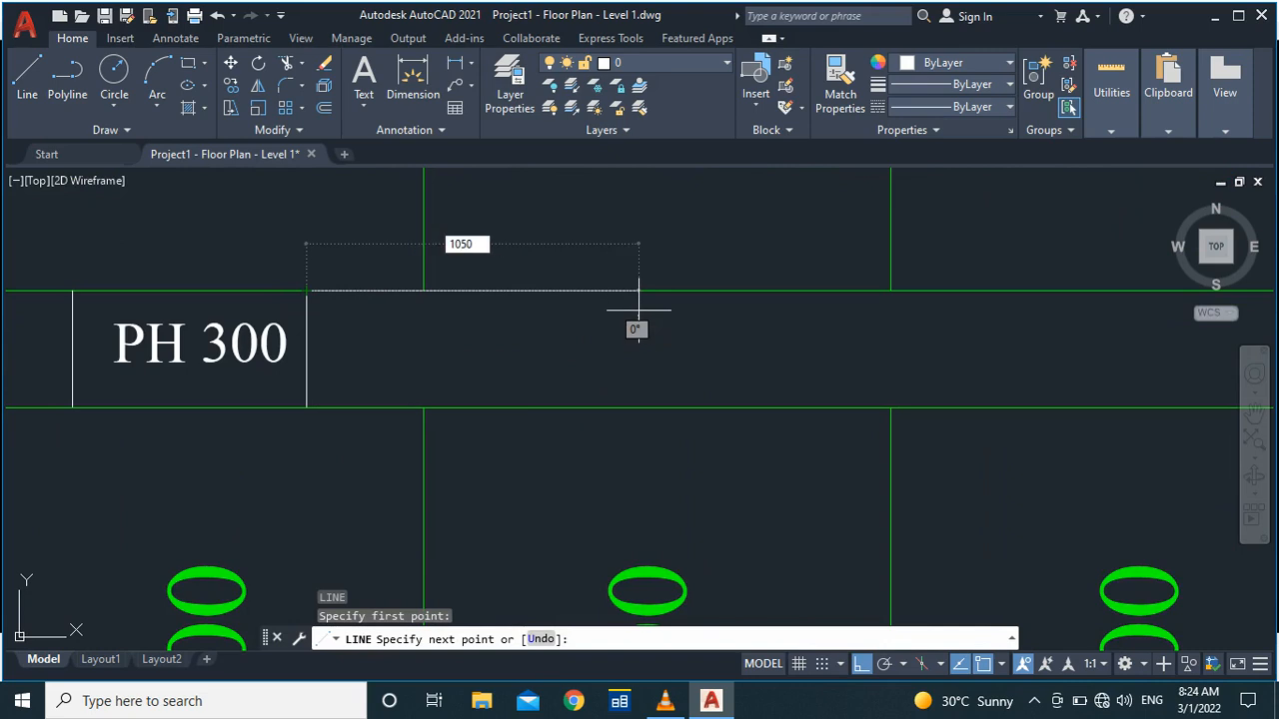
text(050)
key(Return)
Step: Continue the line vertically down across the beam and trim off the part extending below the lower edge
scroll(730, 335, down, 3)
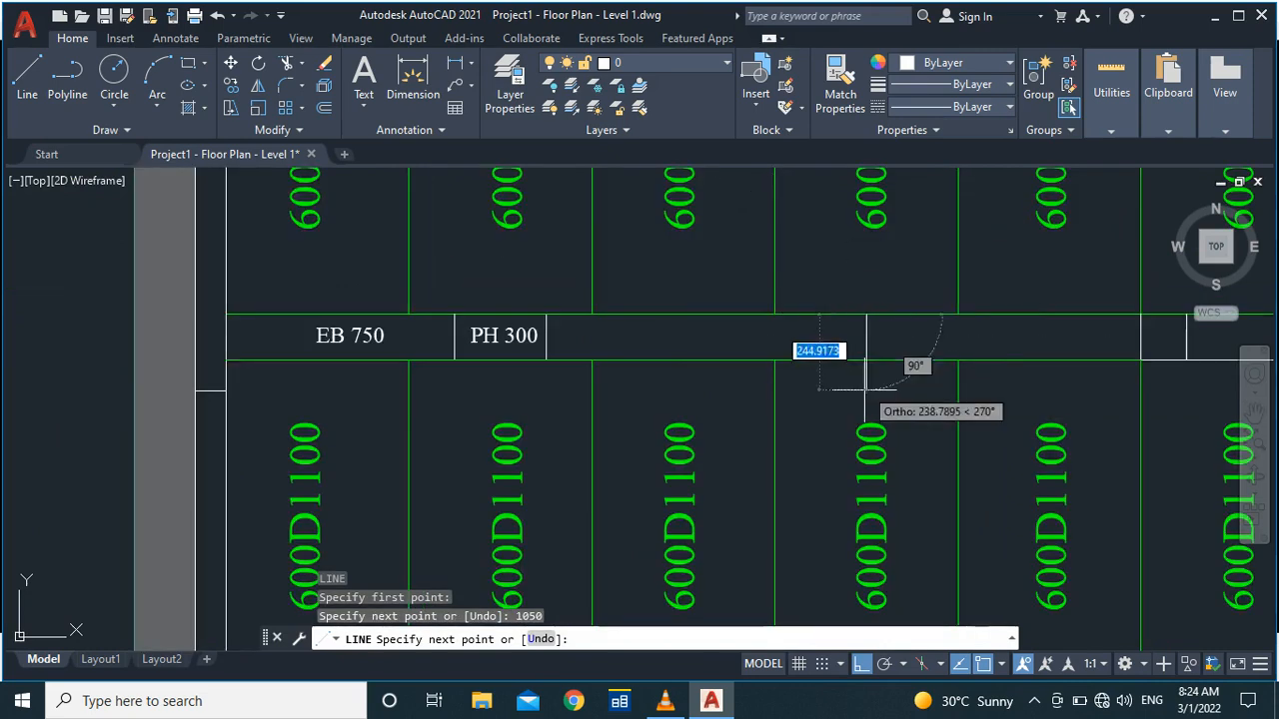
scroll(865, 390, up, 4)
click(866, 349)
text(r)
key(Return)
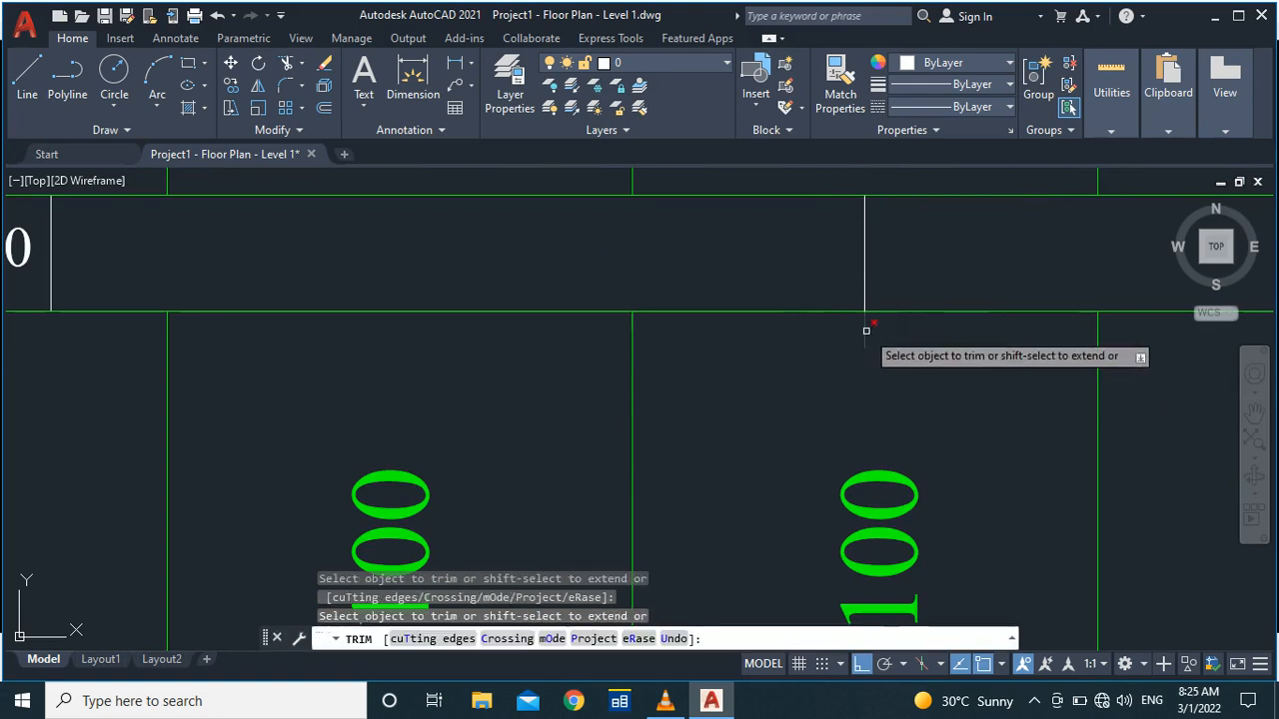
key(Escape)
Step: Copy the "EB 750" label into the new beam segment to the right of the "PH 300" box
scroll(856, 328, down, 4)
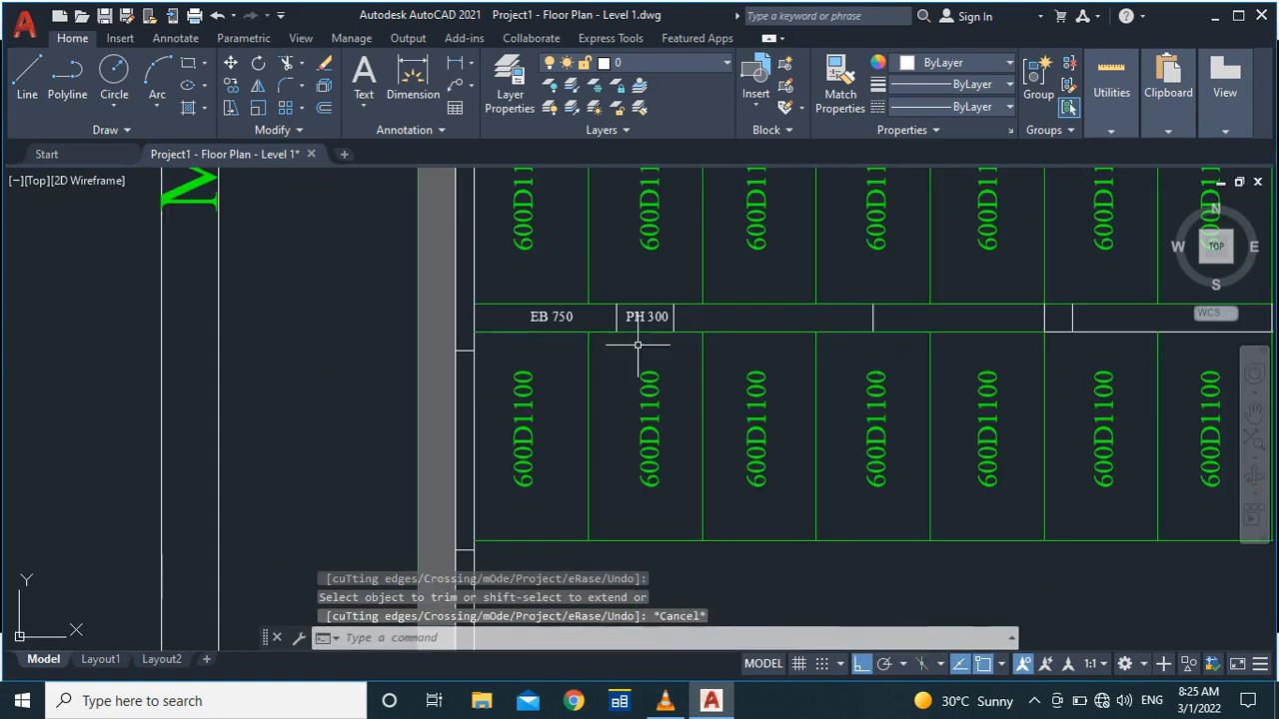
click(564, 317)
text(co)
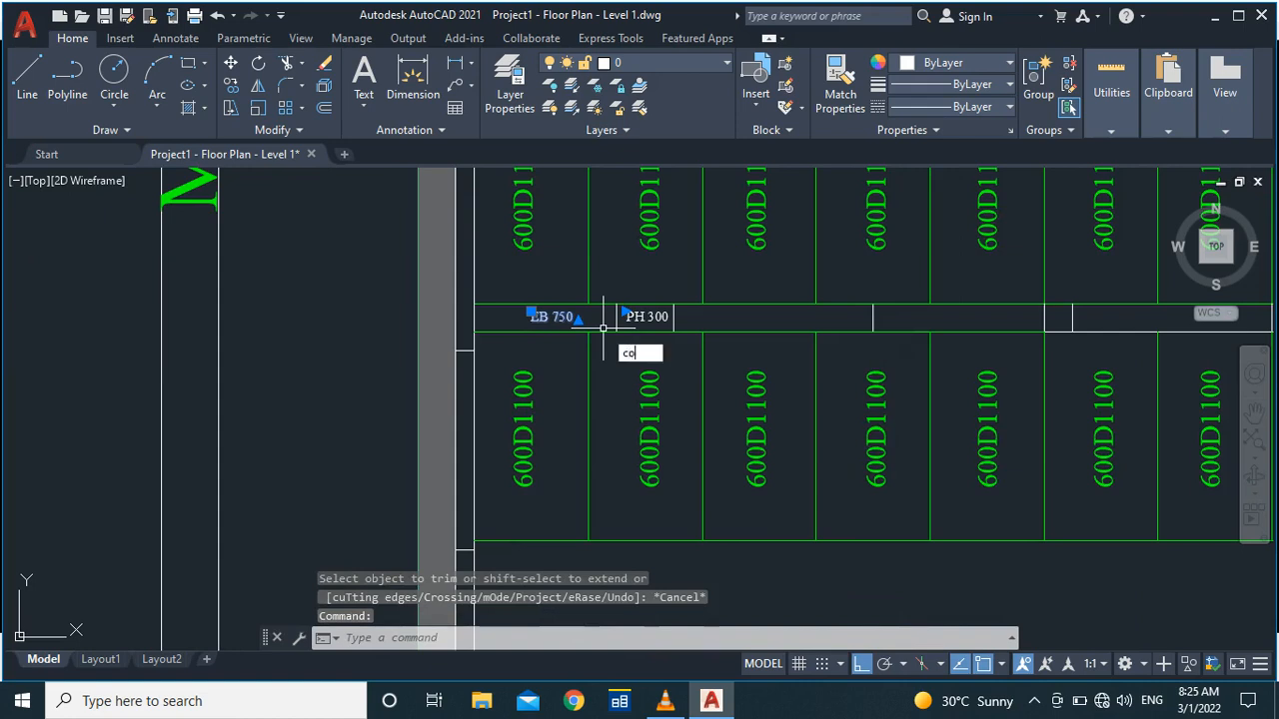
key(Return)
click(540, 325)
scroll(693, 343, up, 5)
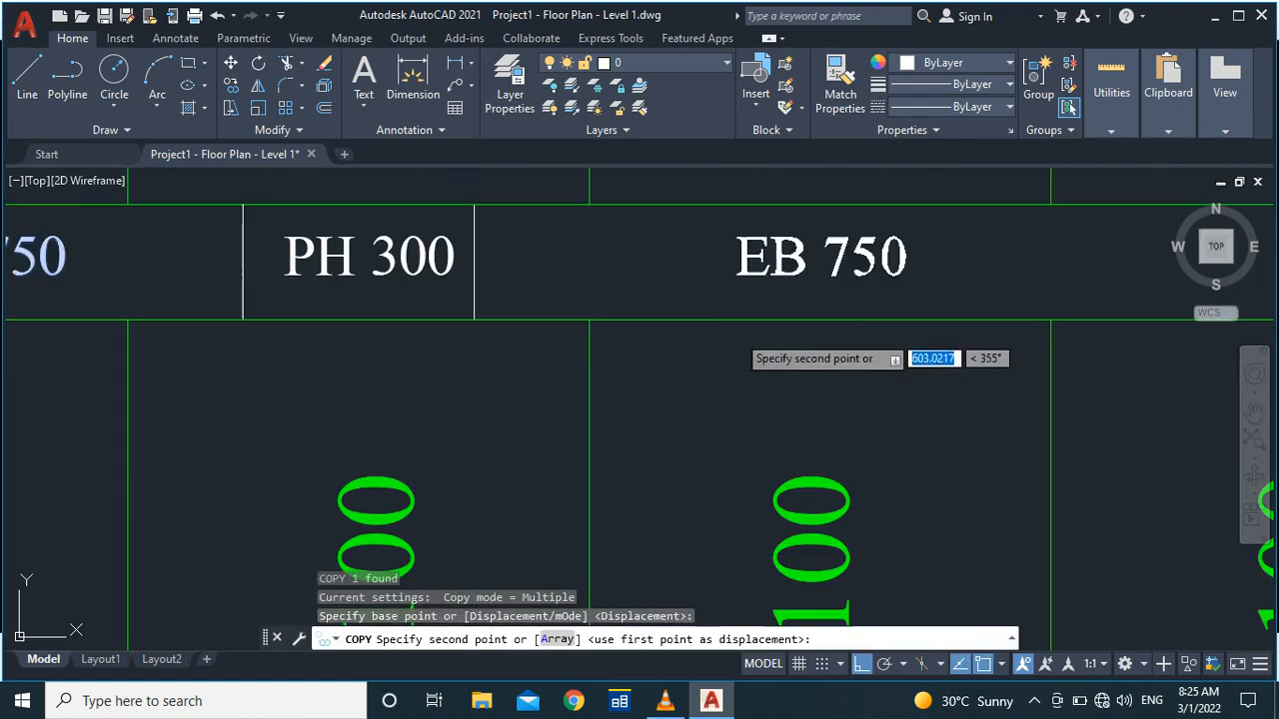
click(716, 302)
key(Escape)
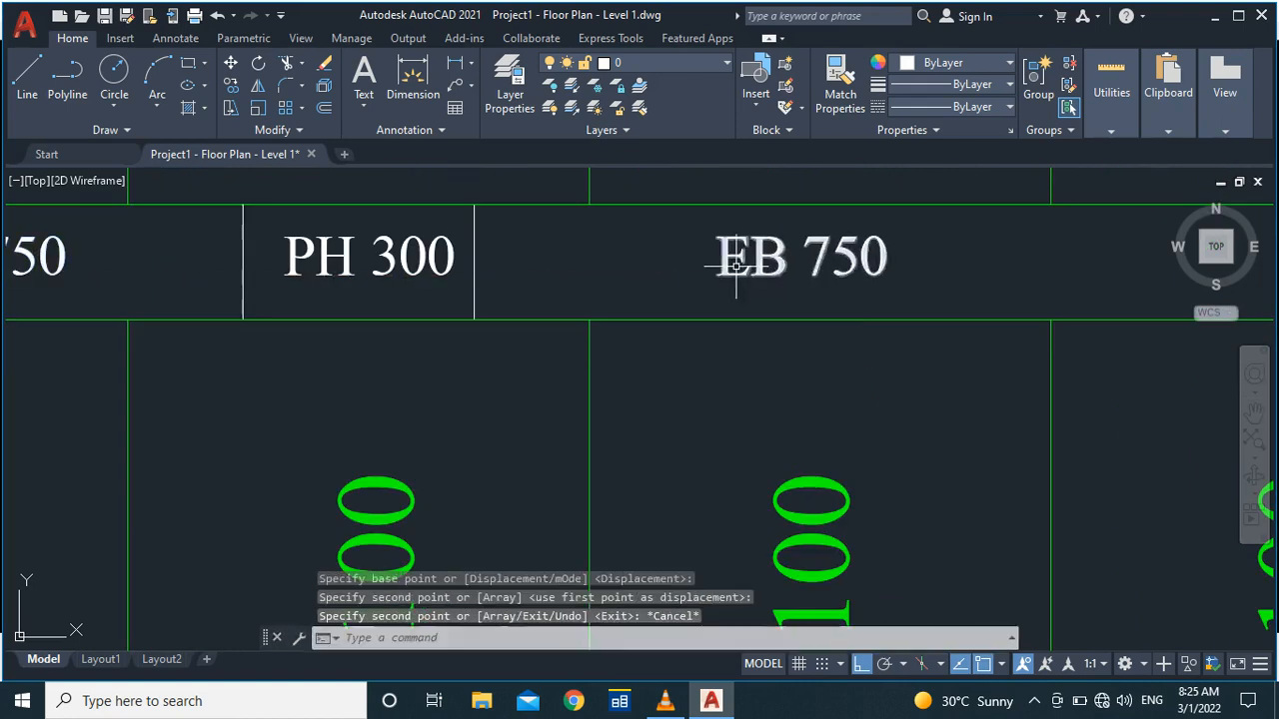
Step: Change the copied label in the segment right of the "PH 300" box to "MB 1050"
double_click(799, 258)
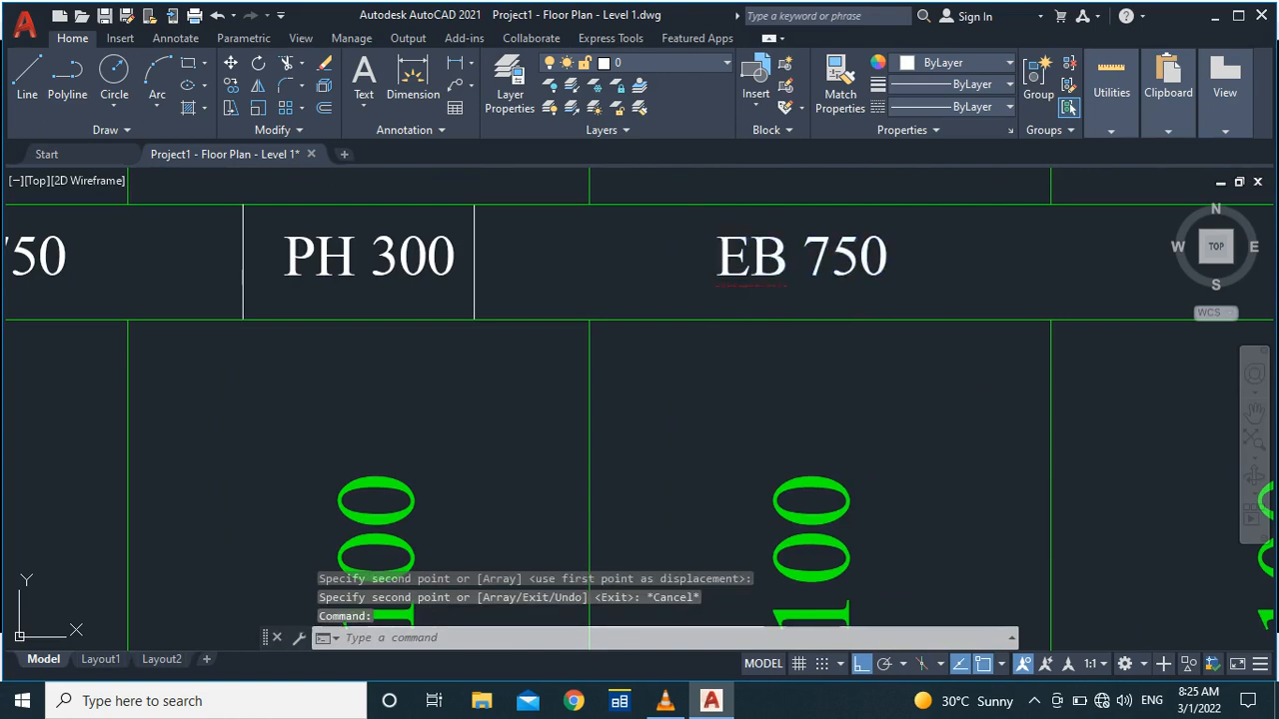
key(BackSpace)
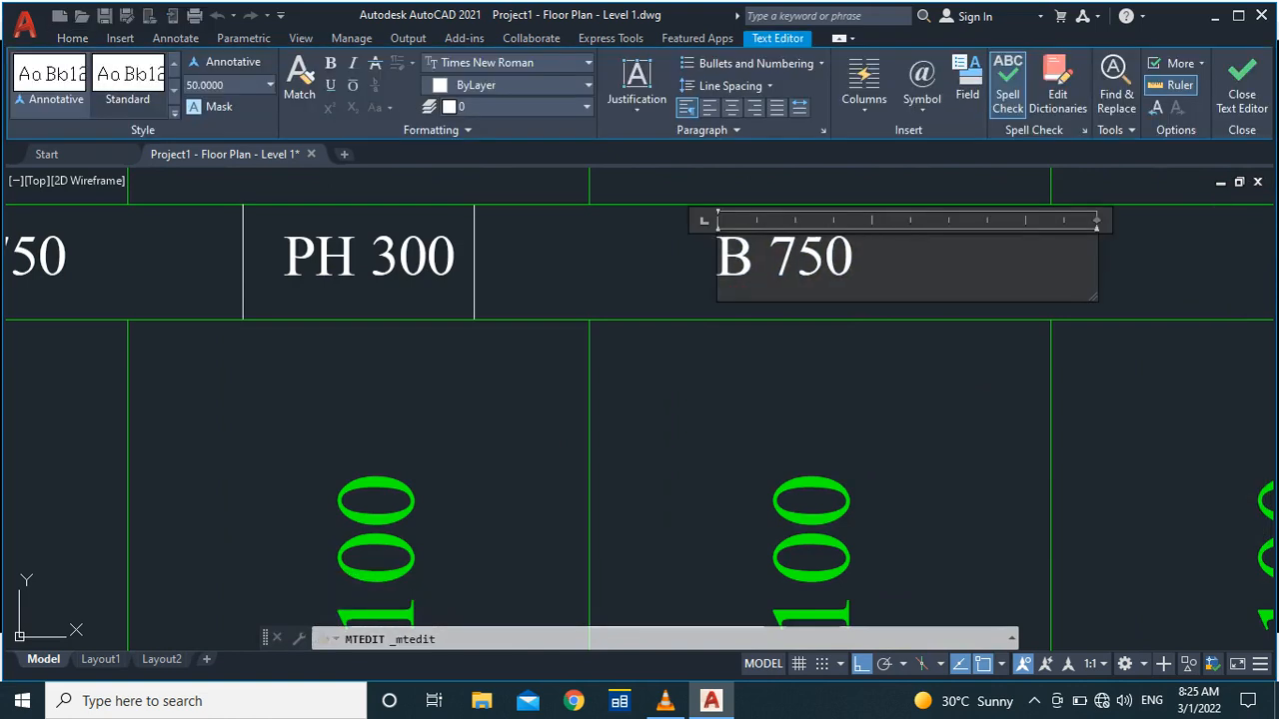
text(M)
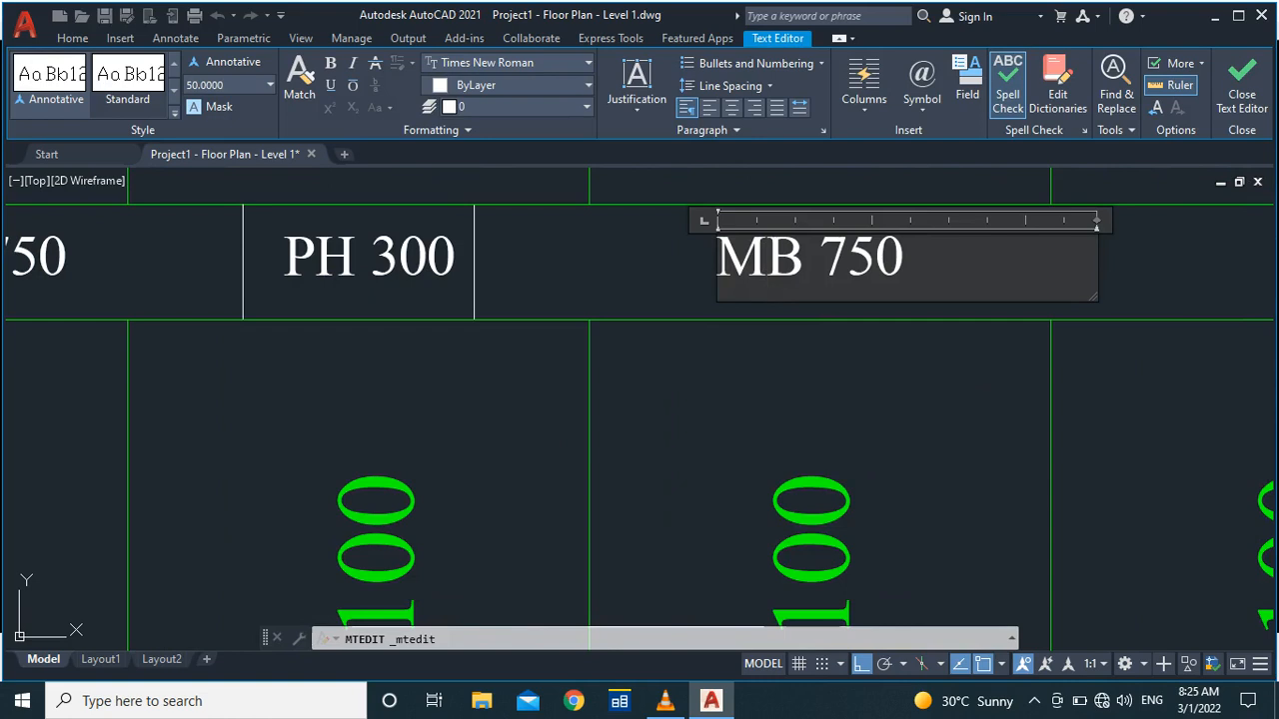
key(BackSpace)
text(10)
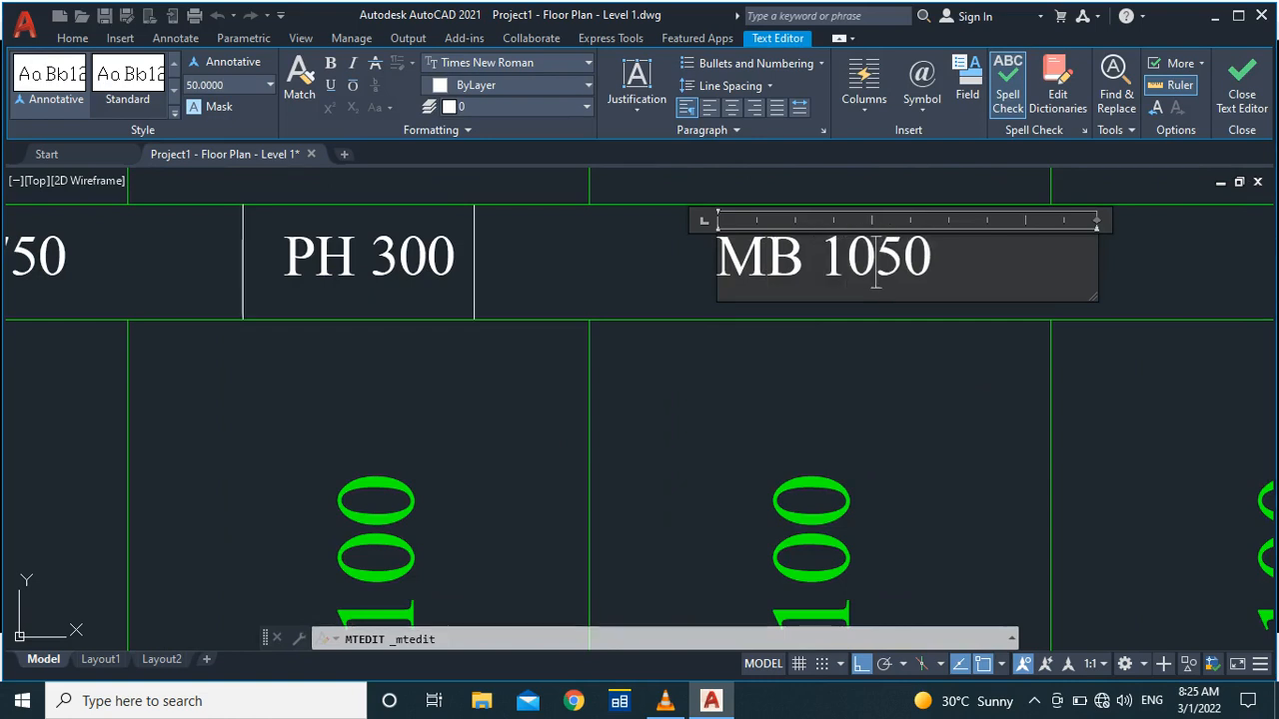
click(679, 362)
Step: Examine the labelled beam segments "EB 750", "PH 300" and "MB 1050" against the surrounding deck panels
scroll(680, 363, down, 6)
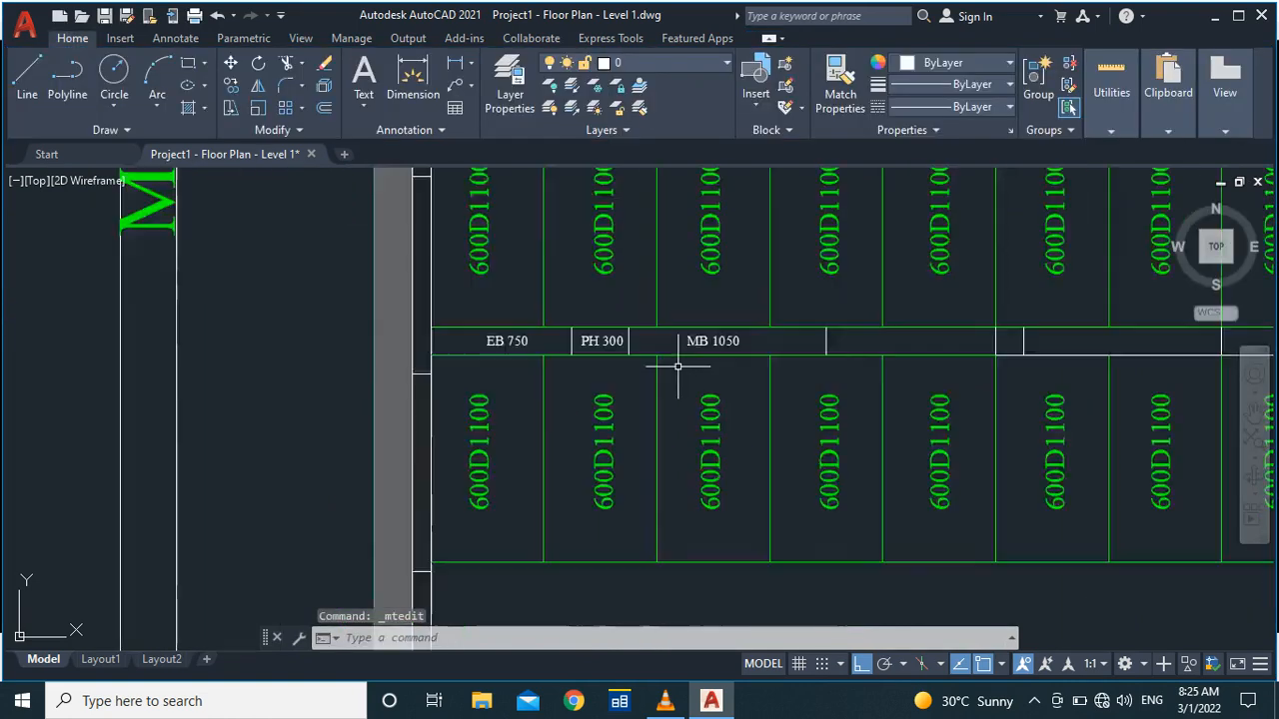
scroll(708, 363, up, 8)
scroll(648, 354, down, 6)
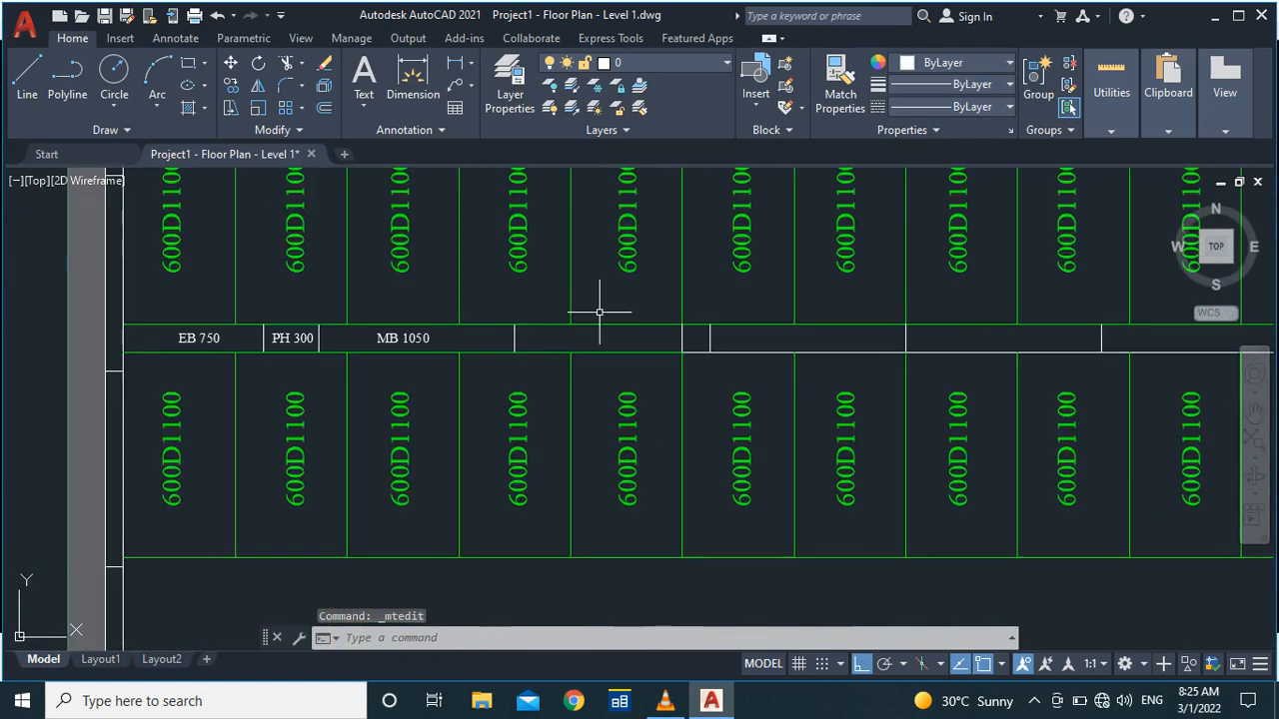
scroll(987, 323, down, 5)
scroll(786, 337, up, 7)
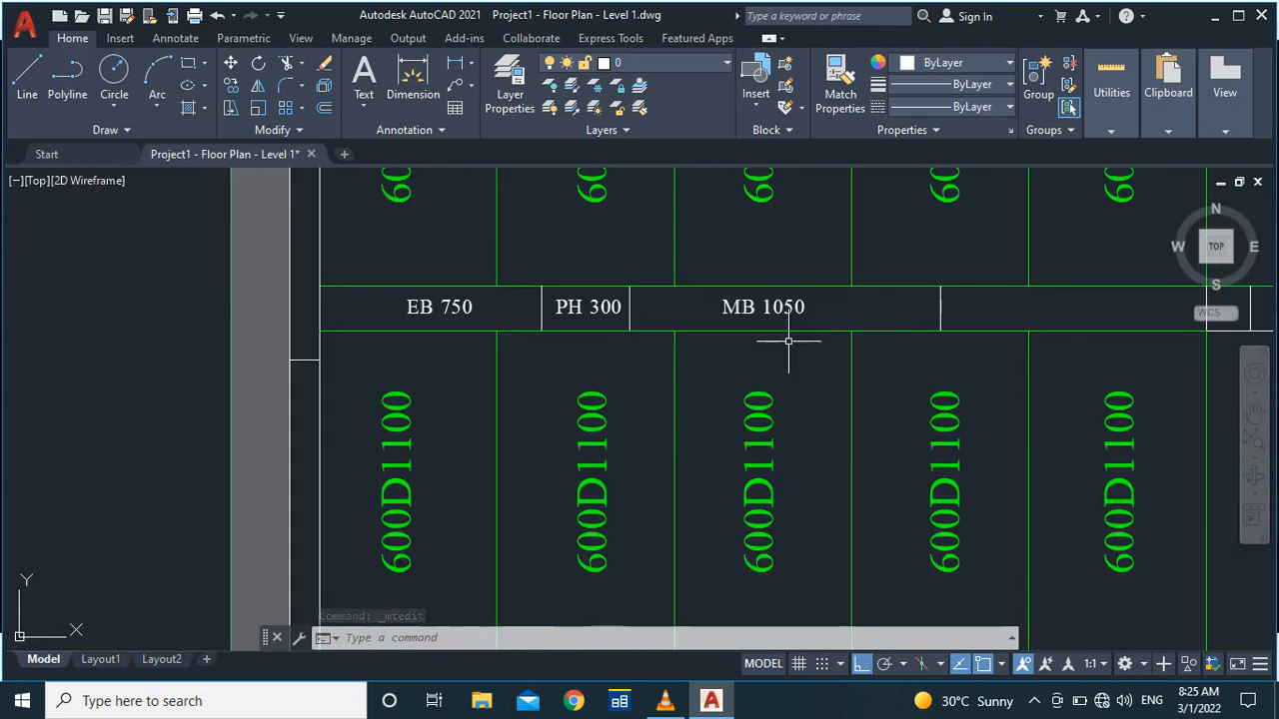
scroll(611, 327, down, 5)
scroll(586, 330, up, 7)
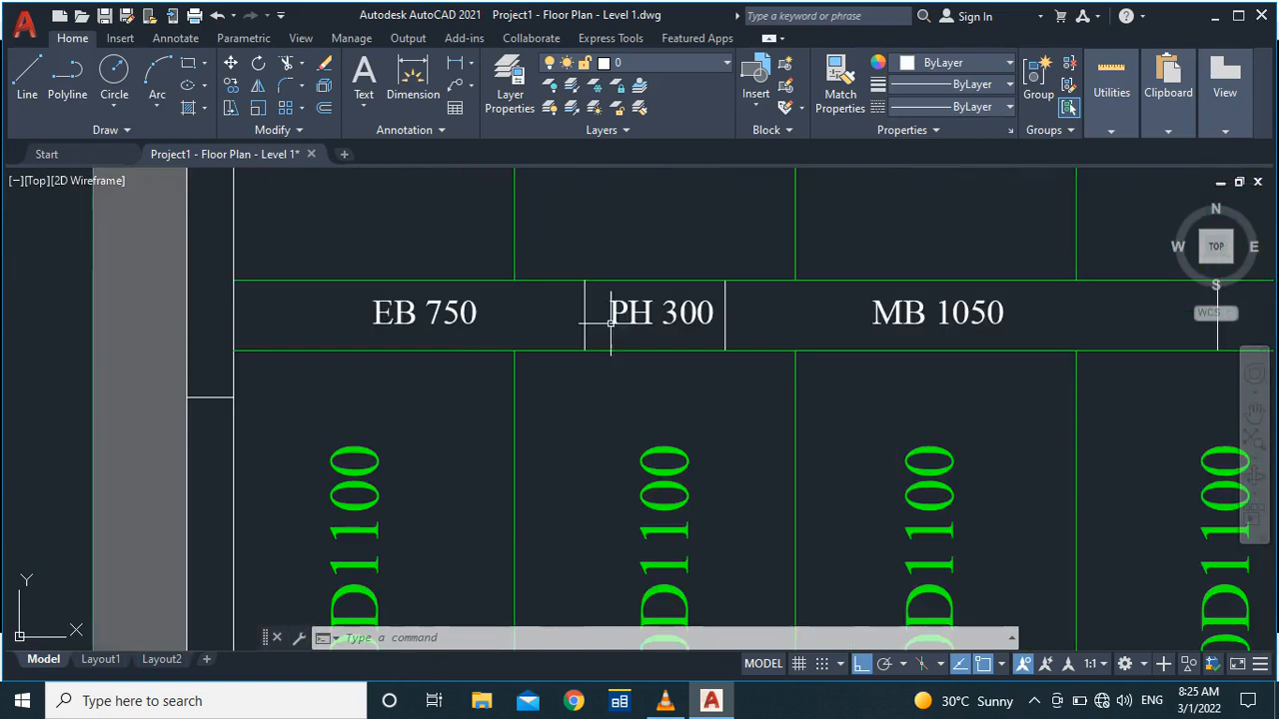
scroll(579, 323, down, 5)
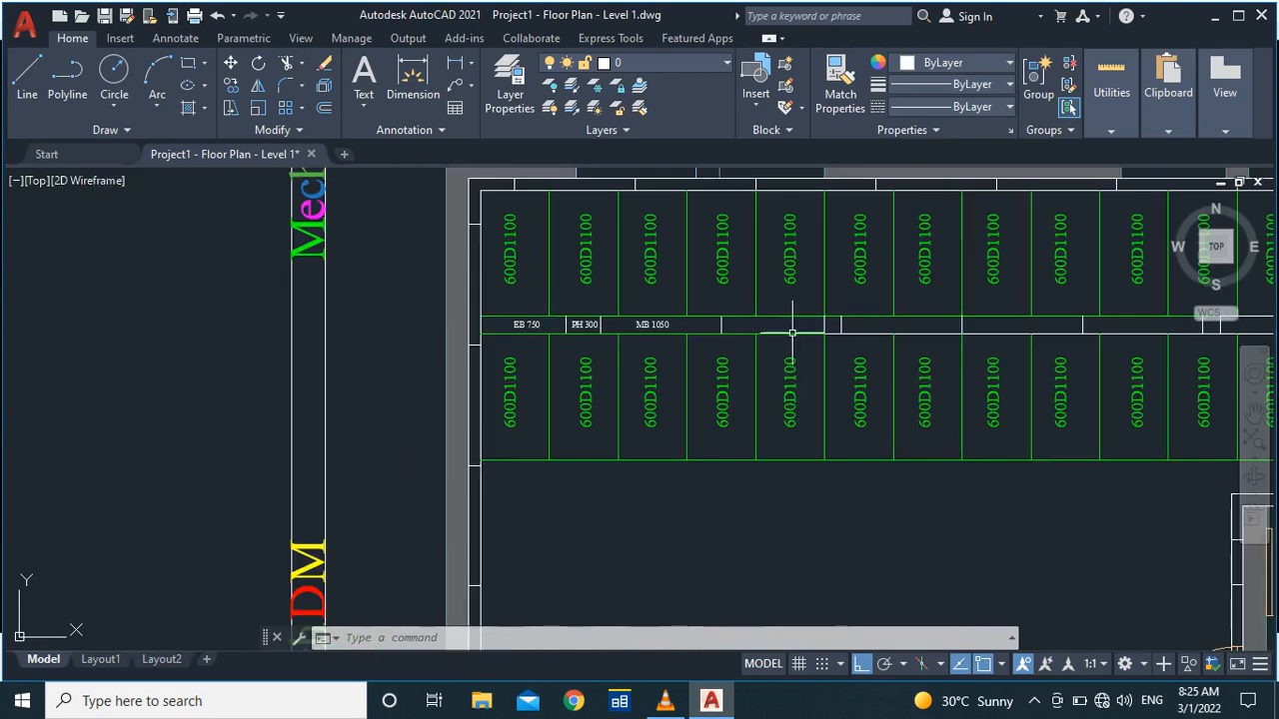
Step: Delete the overlapping vertical lines on the left side of the narrow unlabelled box beyond the "MB 1050" segment
scroll(830, 358, up, 6)
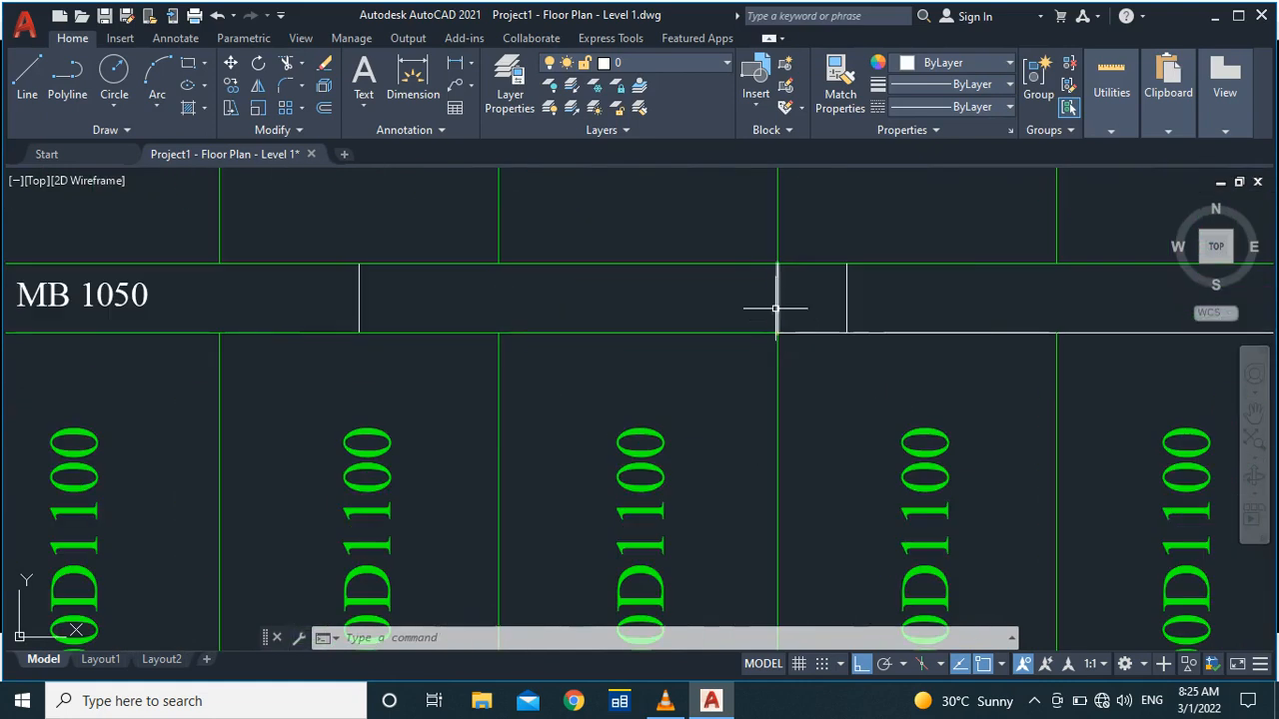
click(778, 305)
key(Delete)
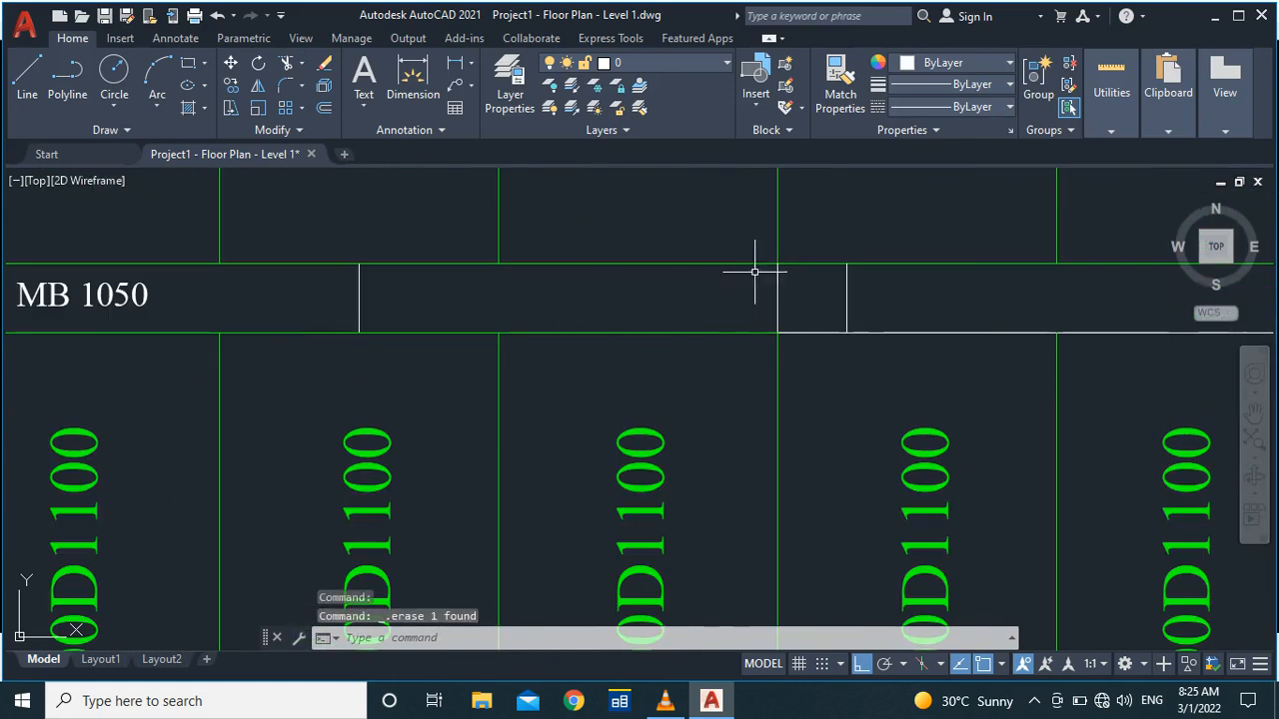
click(779, 286)
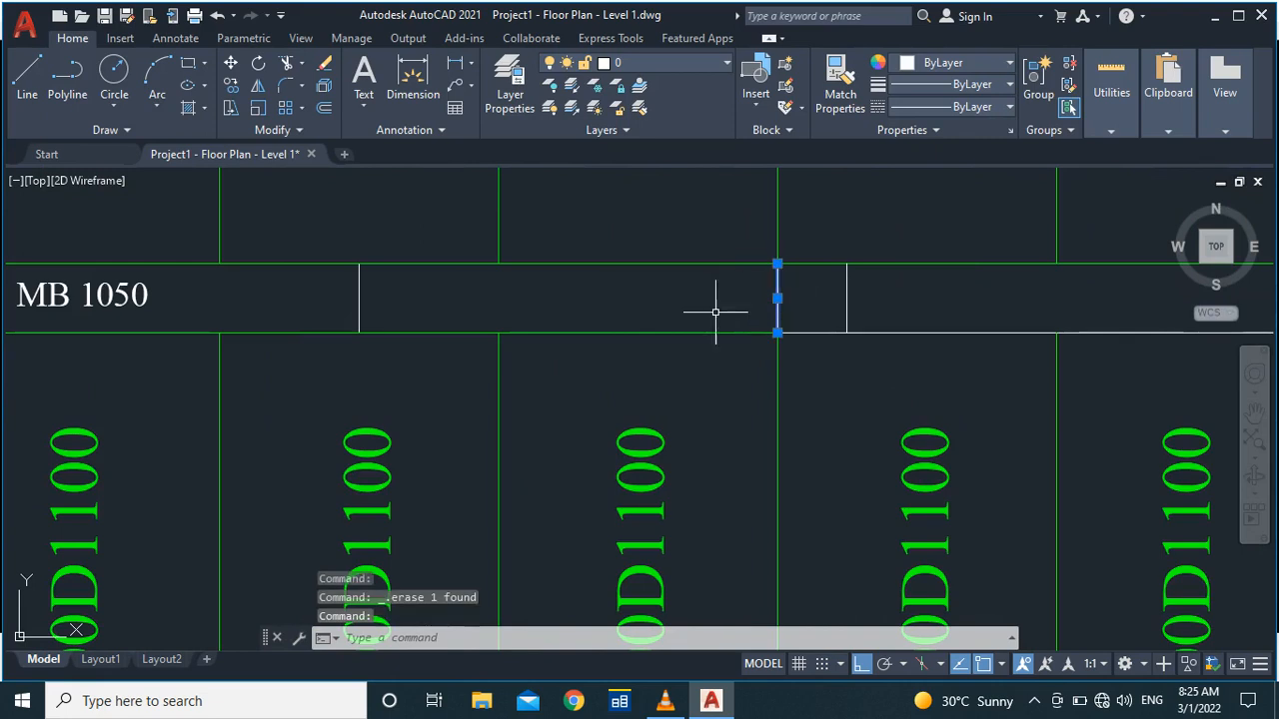
key(Delete)
Step: Preview a dimension along the lower edge of the segment right of "MB 1050" to check its length, without placing it
text(dim)
key(Return)
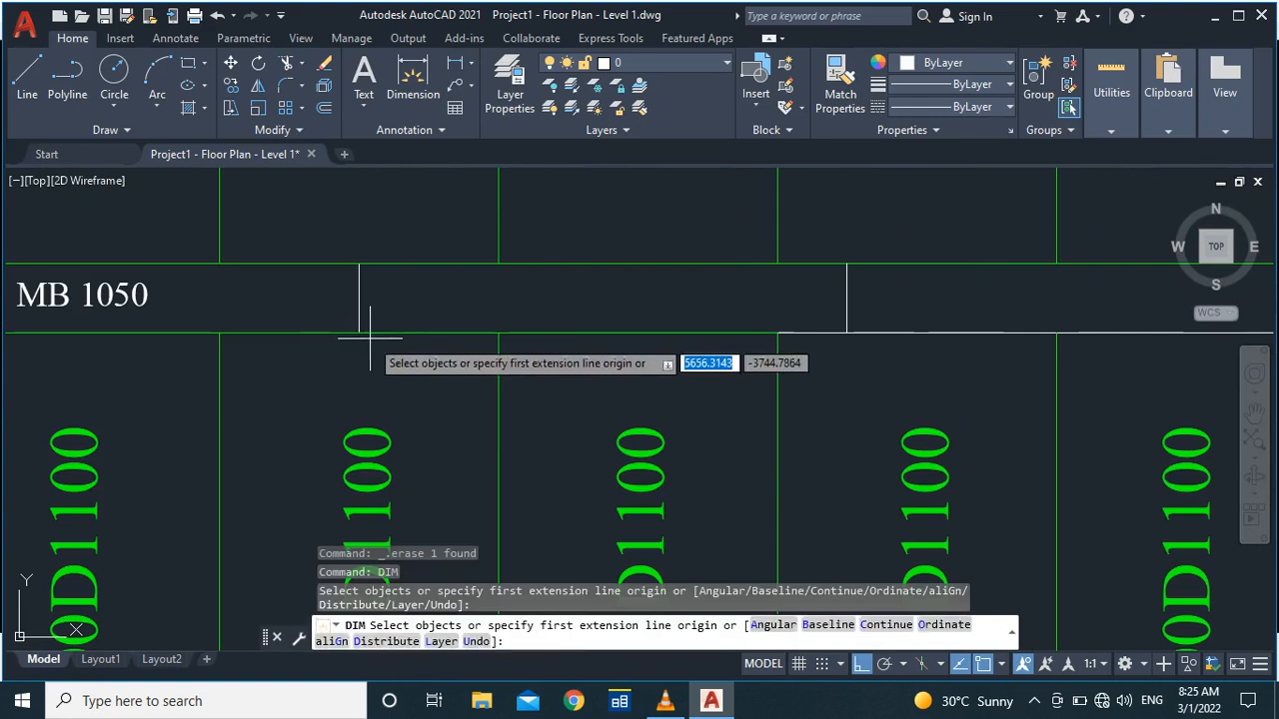
click(359, 333)
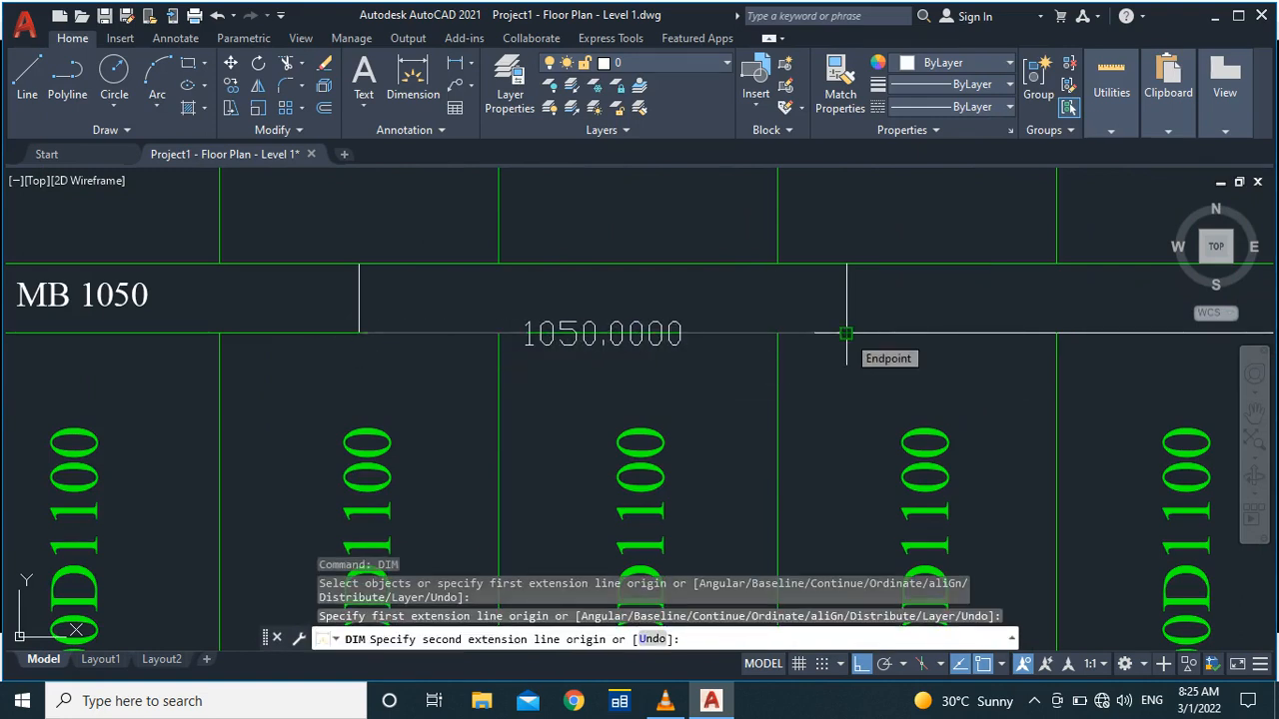
key(Escape)
Step: Replace the short white lower-edge piece at the right end of the segment beyond "MB 1050" with a new line reaching the divider
scroll(718, 334, down, 2)
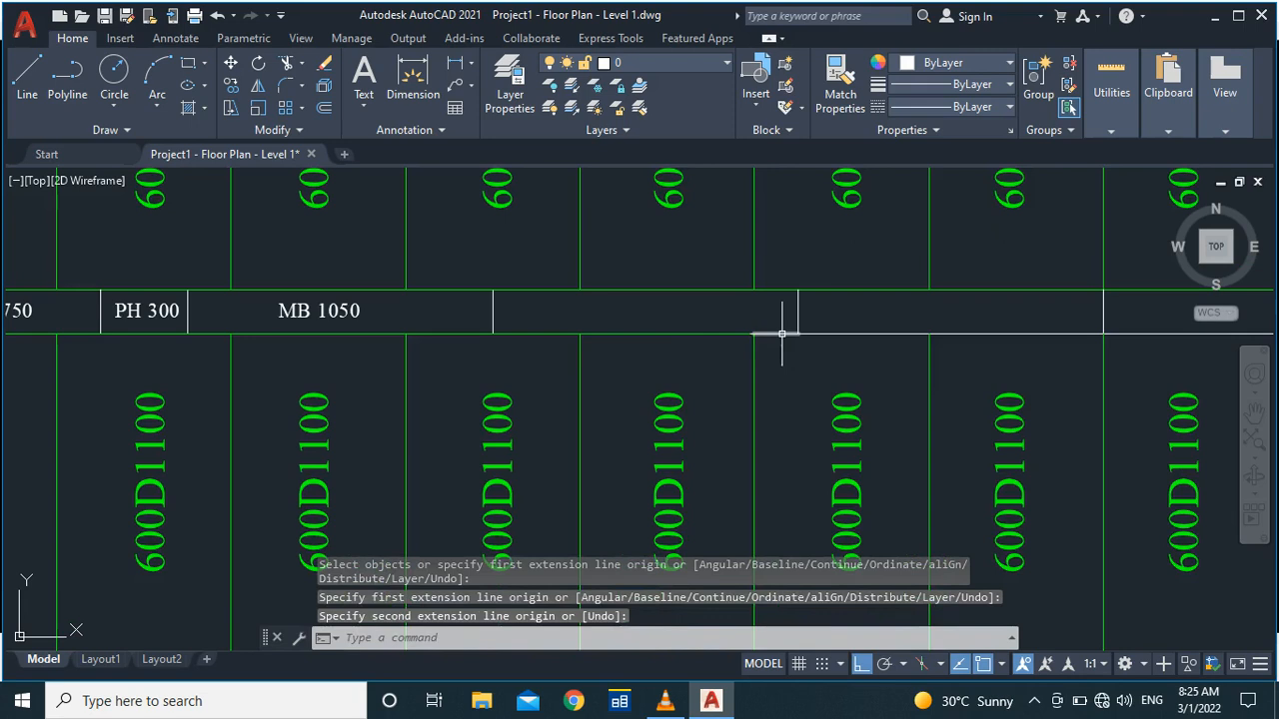
click(781, 334)
key(Delete)
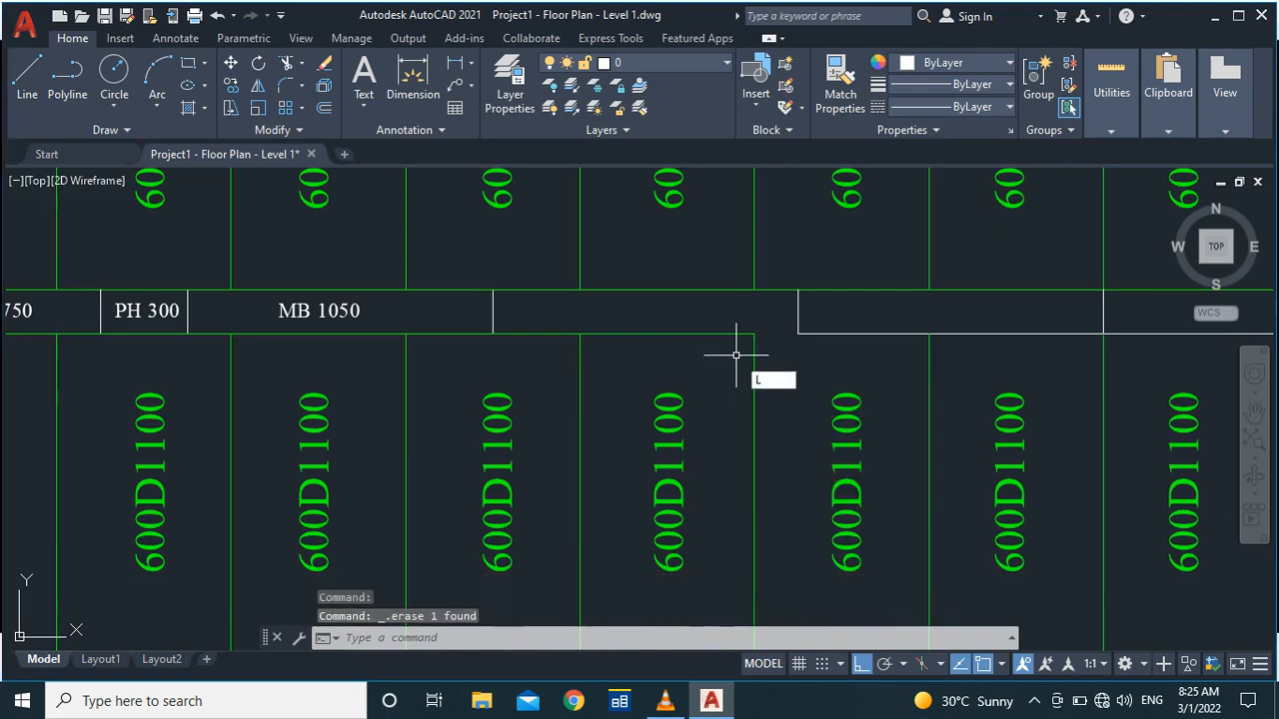
key(Return)
click(754, 334)
click(797, 334)
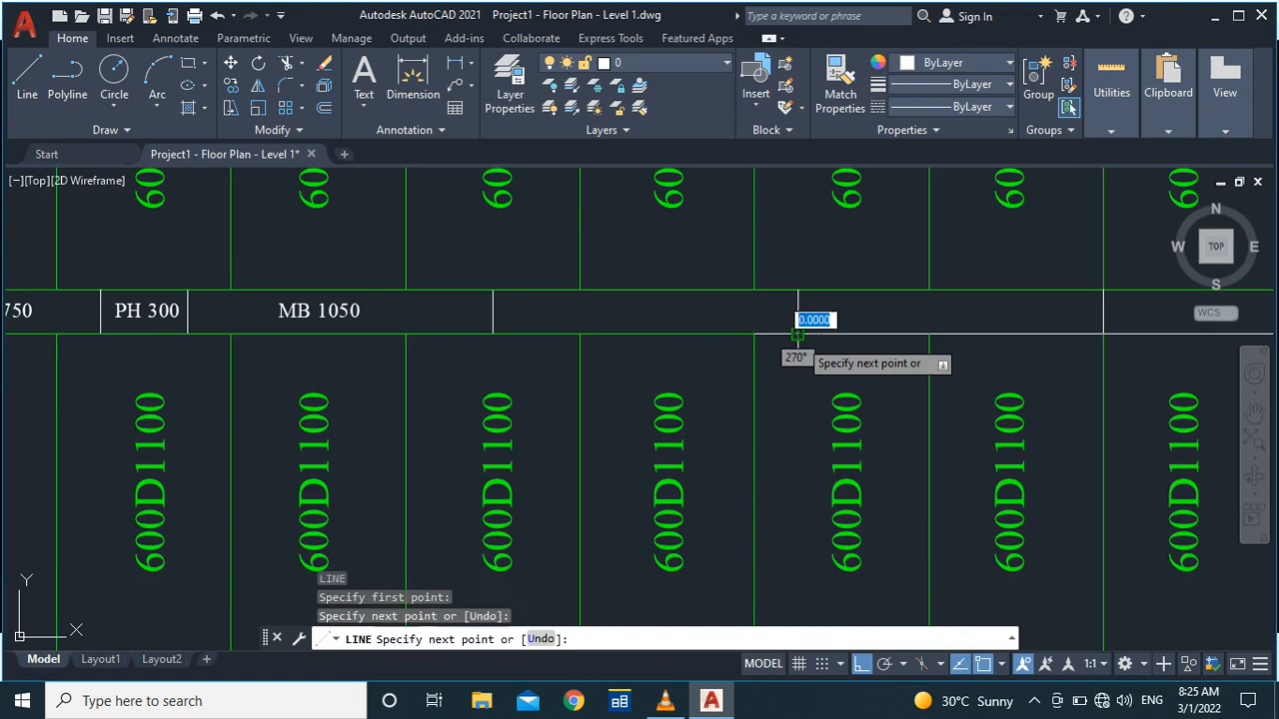
key(Return)
Step: Match the new short lower-edge line to the properties of the green deck panel line below it
text(ma)
key(Return)
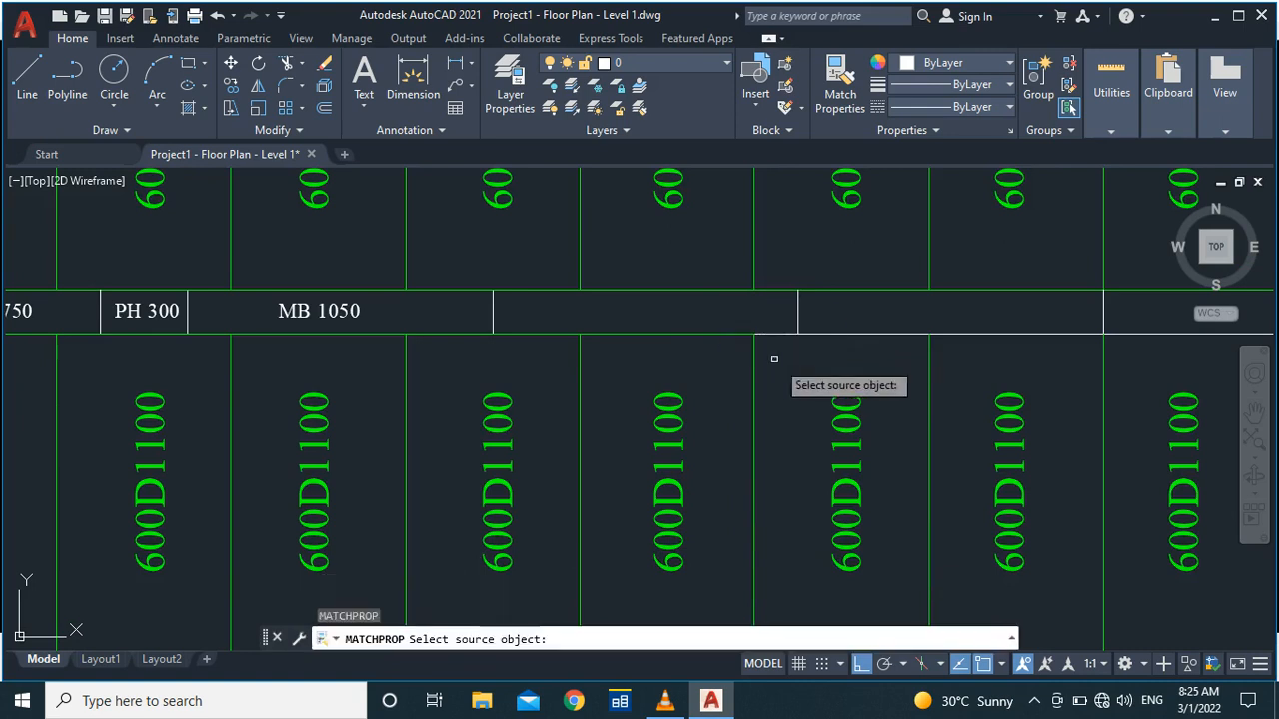
click(754, 346)
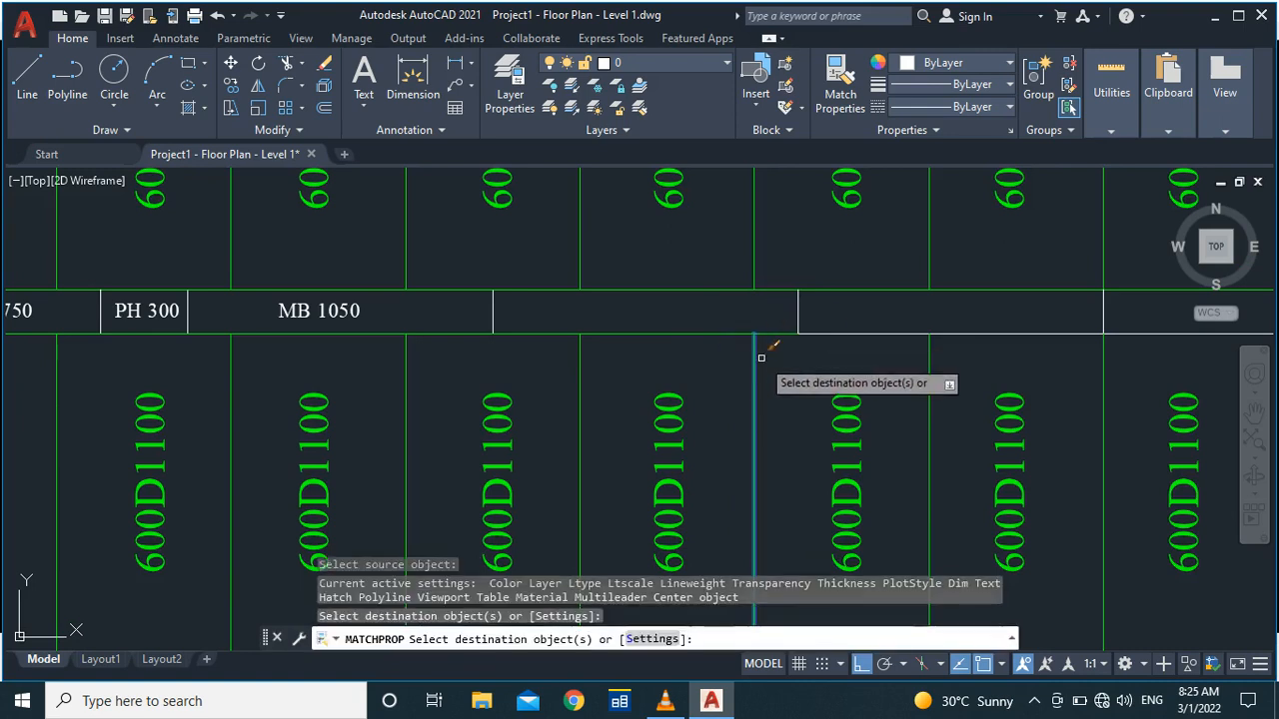
key(Escape)
scroll(686, 343, down, 4)
scroll(768, 331, up, 4)
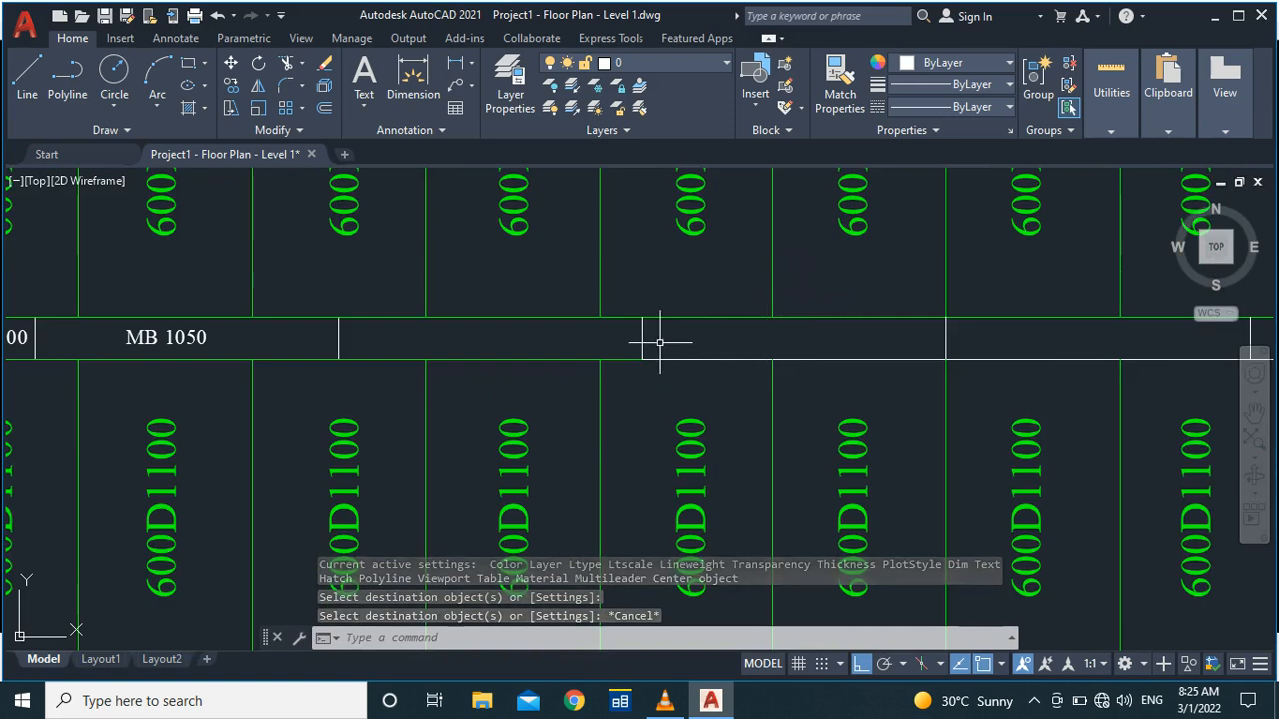
Step: Draw a vertical divider 300 beyond the start of the white-edged segment, running from its upper edge past its lower edge
text(l)
key(Return)
click(644, 316)
text(300)
key(Return)
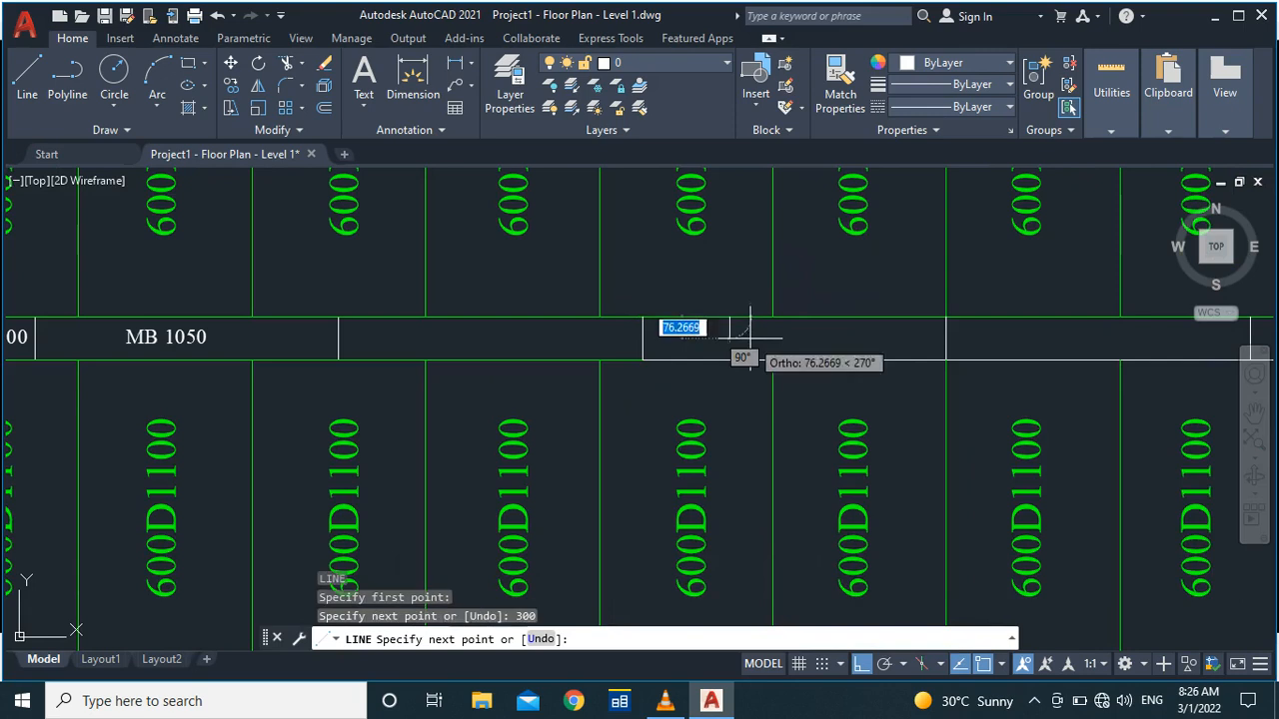
scroll(734, 365, up, 5)
click(729, 353)
key(Return)
Step: Trim the part of the new divider that extends below the segment's lower edge
text(tr)
click(723, 300)
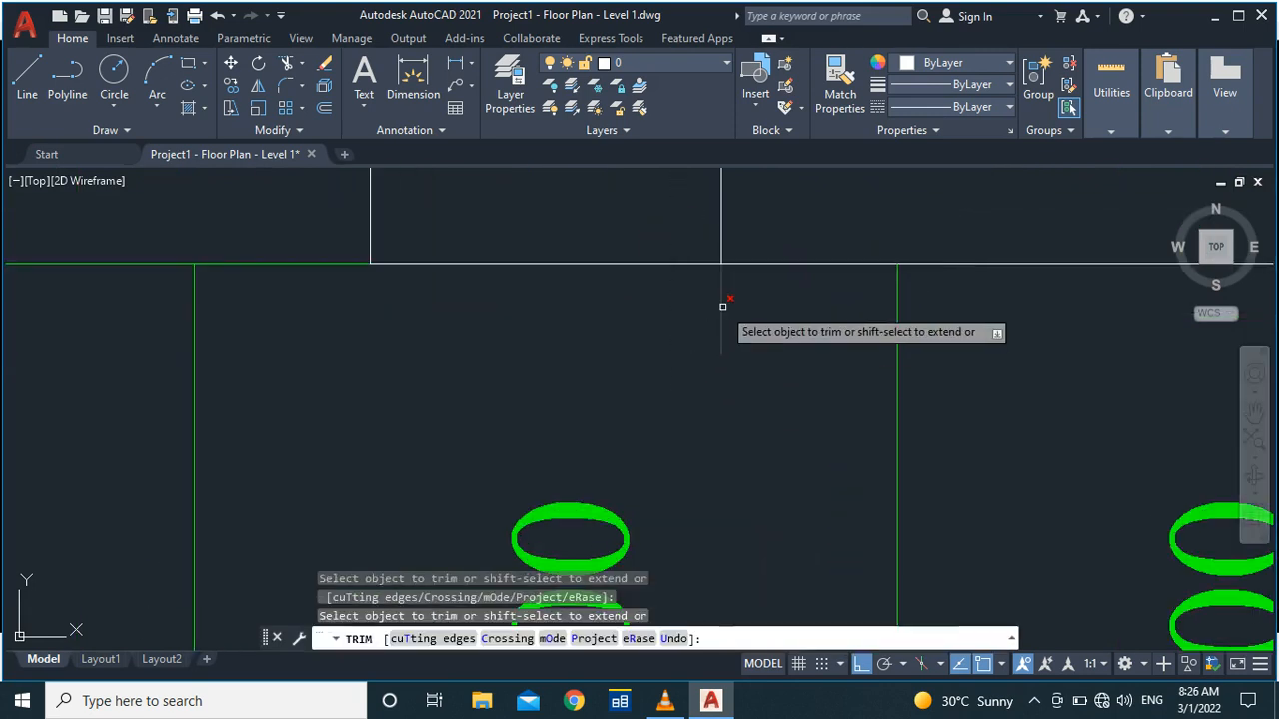
key(Escape)
scroll(733, 375, down, 3)
scroll(732, 375, down, 2)
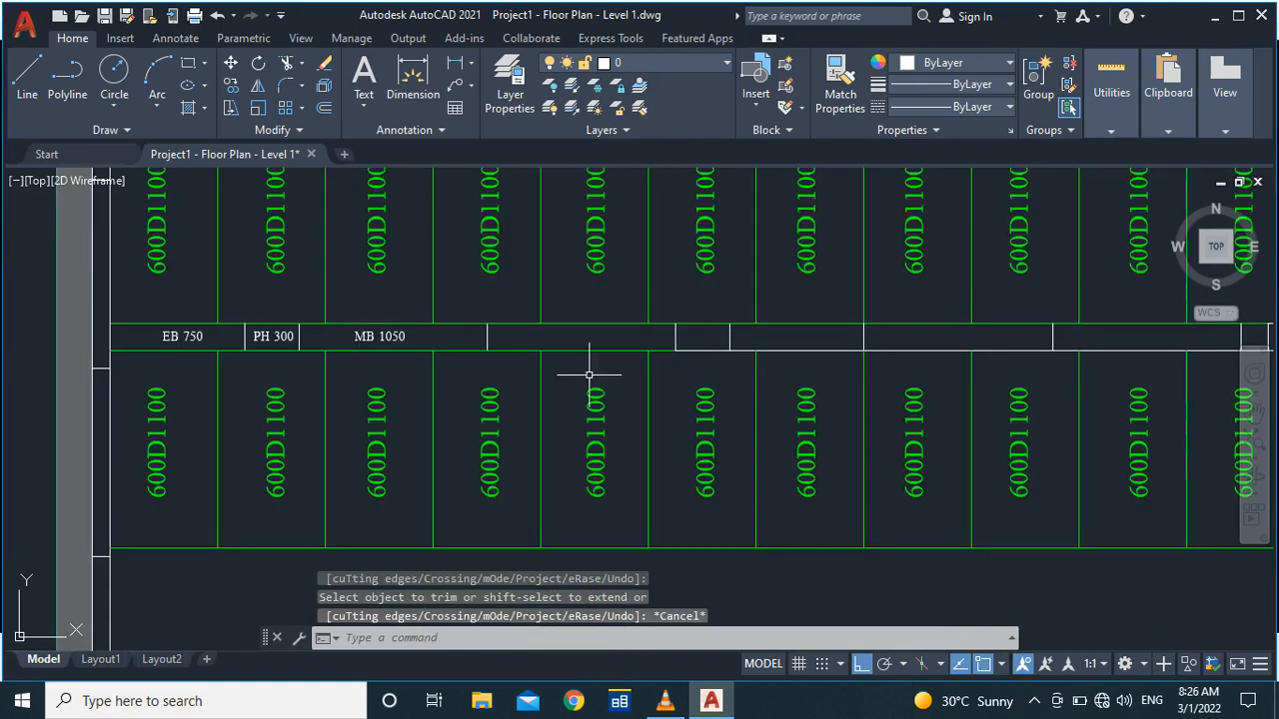
Step: Copy the "PH 300" label horizontally into the new 300-wide segment
click(267, 336)
text(c)
key(Return)
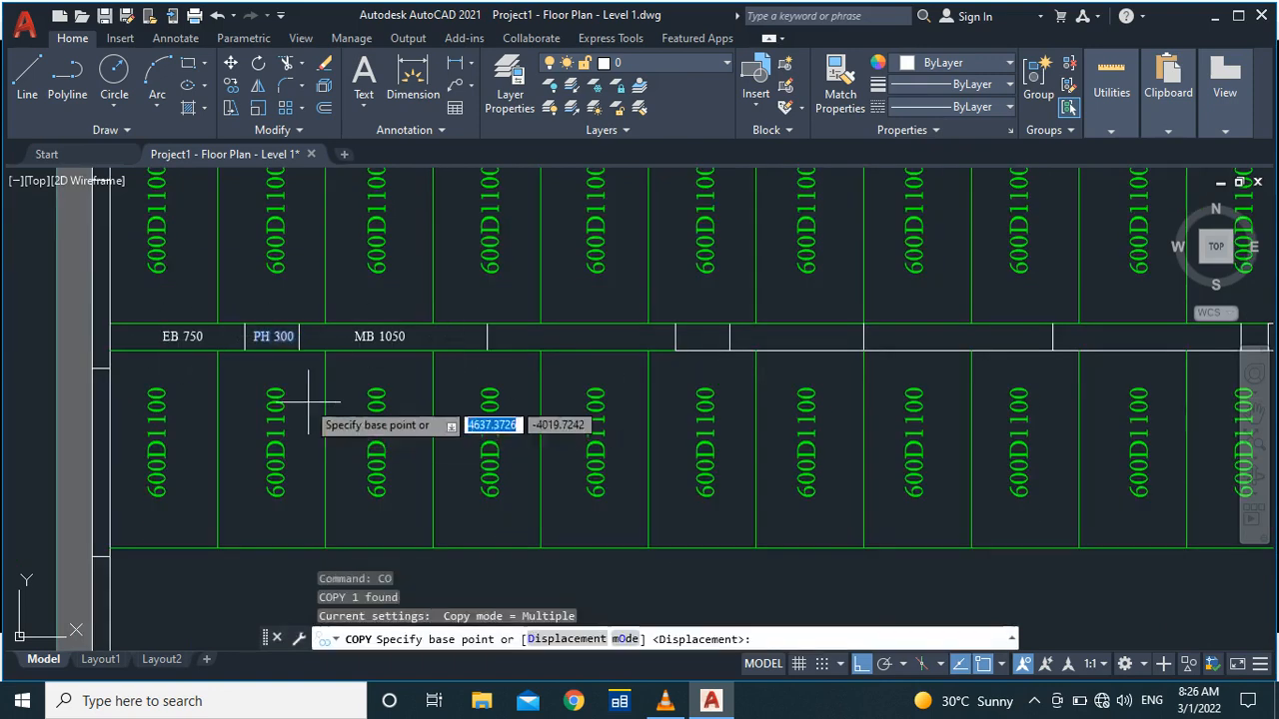
click(253, 350)
click(685, 349)
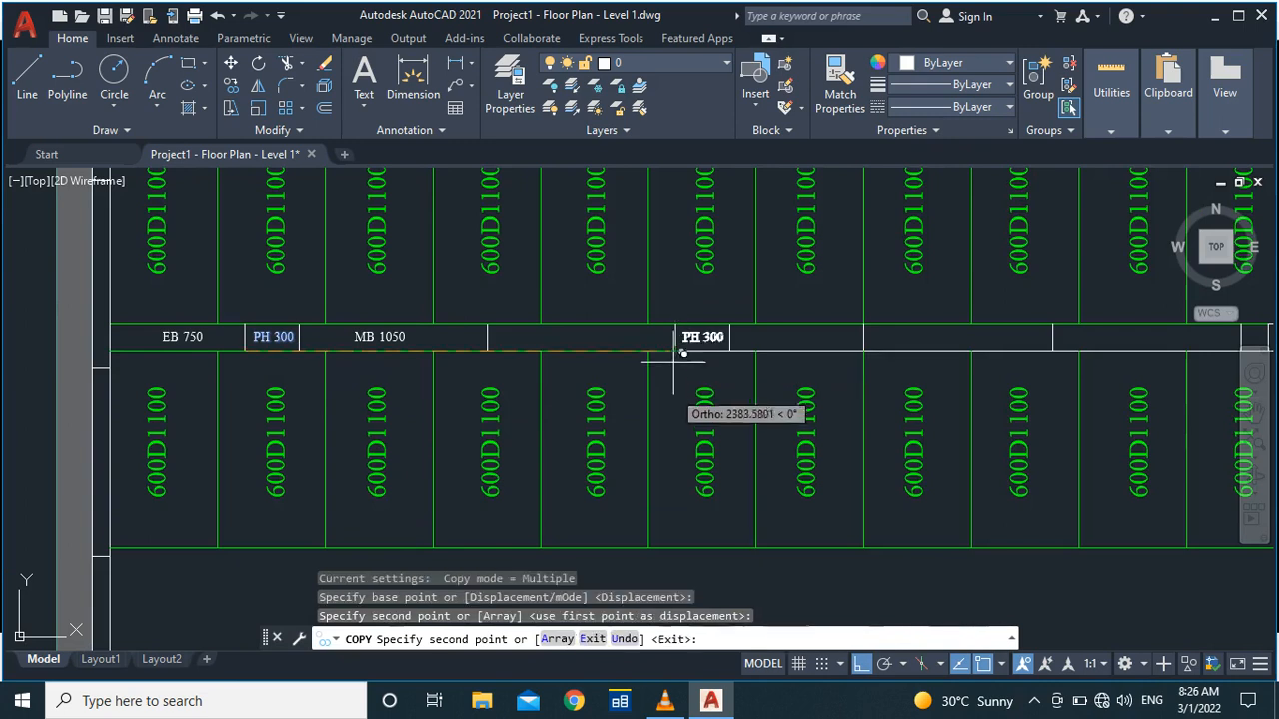
key(Escape)
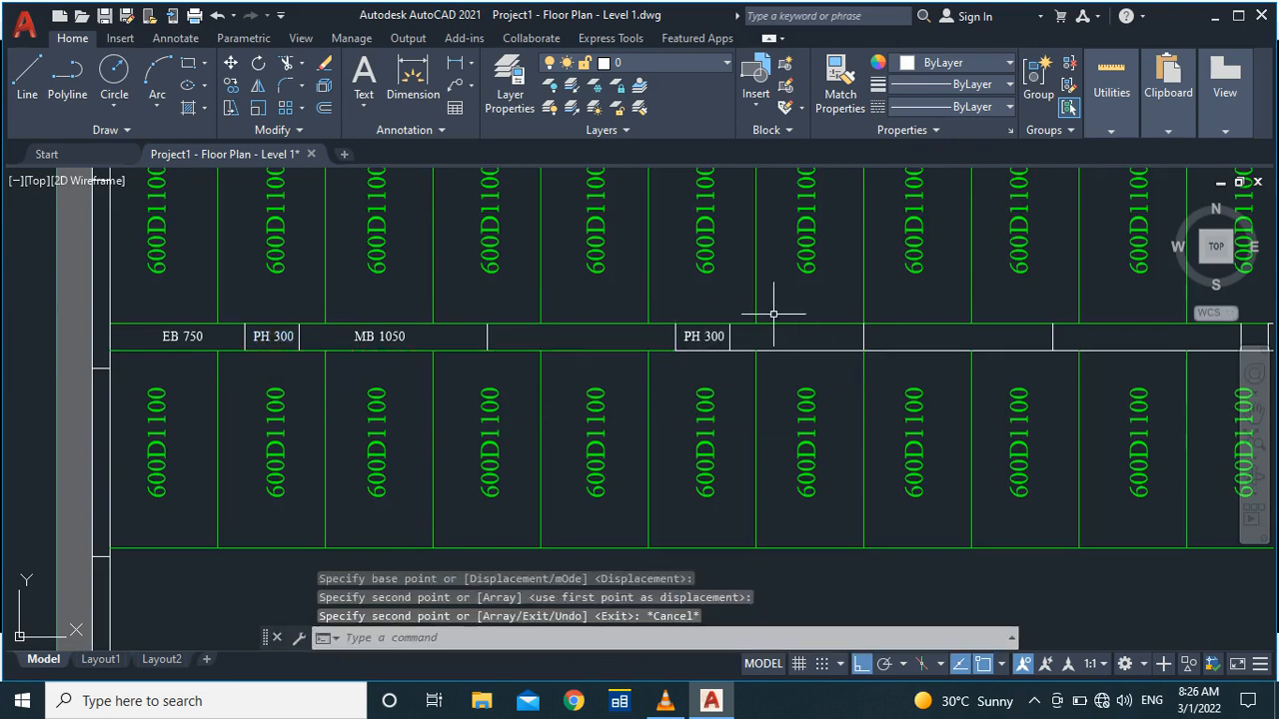
Step: Delete the two overlapping divider lines at the far end of the unlabelled segment right of the second "PH 300"
scroll(650, 334, down, 4)
scroll(736, 335, up, 4)
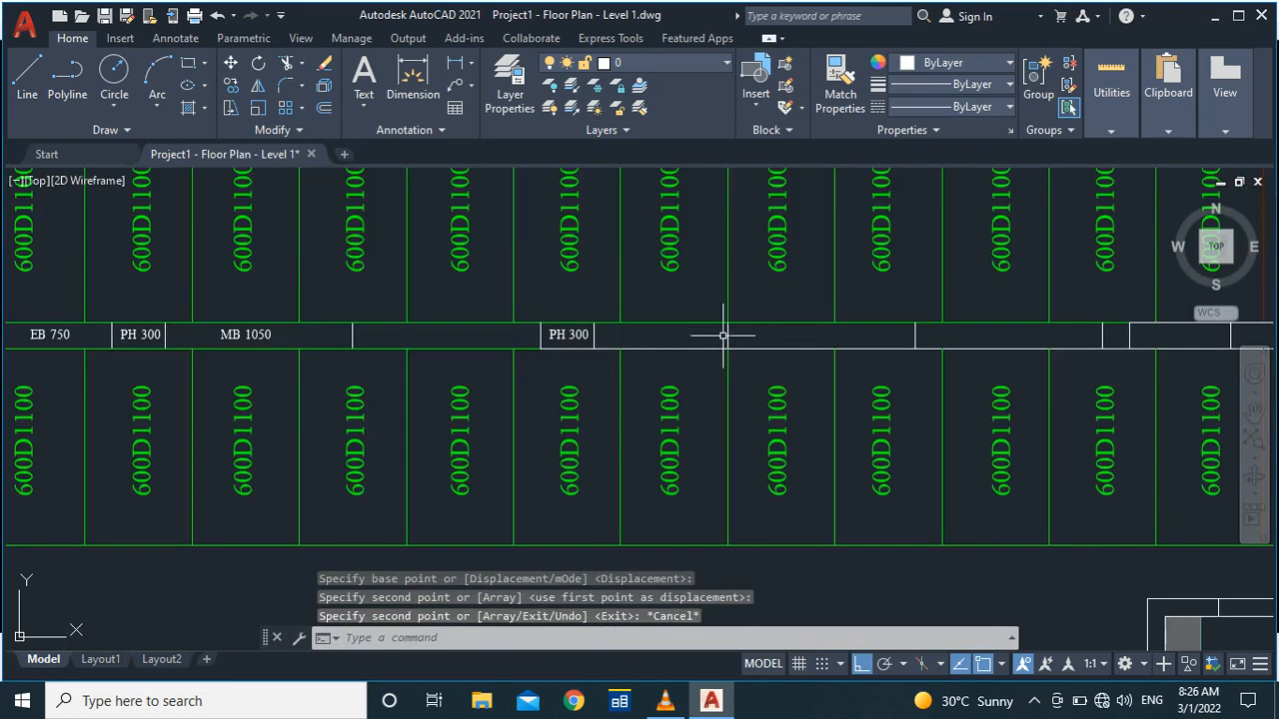
scroll(936, 337, down, 4)
scroll(936, 334, up, 4)
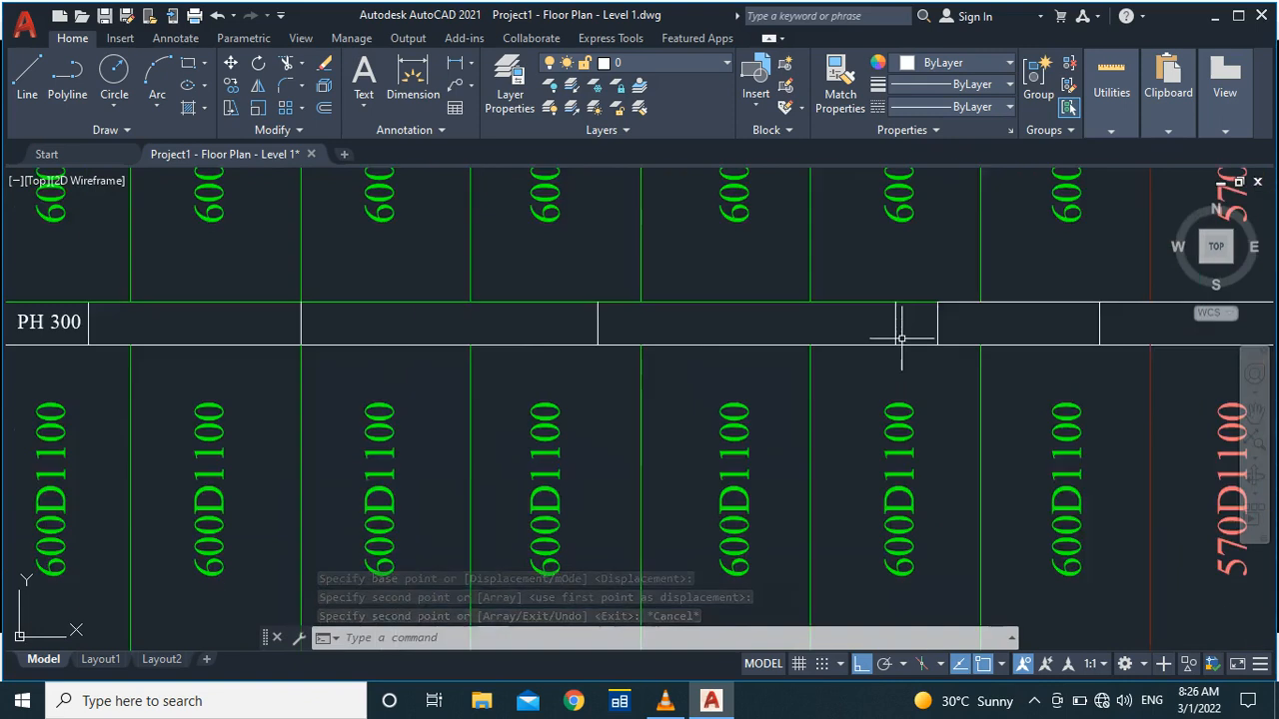
scroll(897, 336, down, 1)
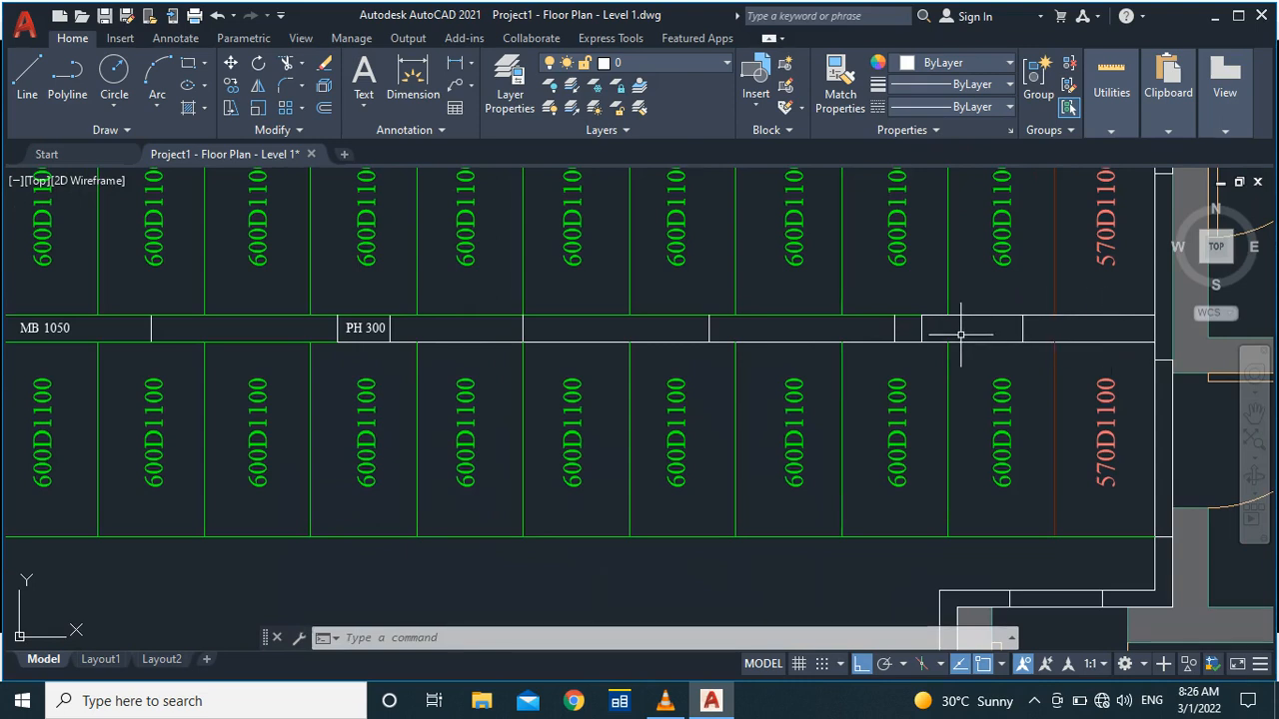
scroll(970, 329, down, 2)
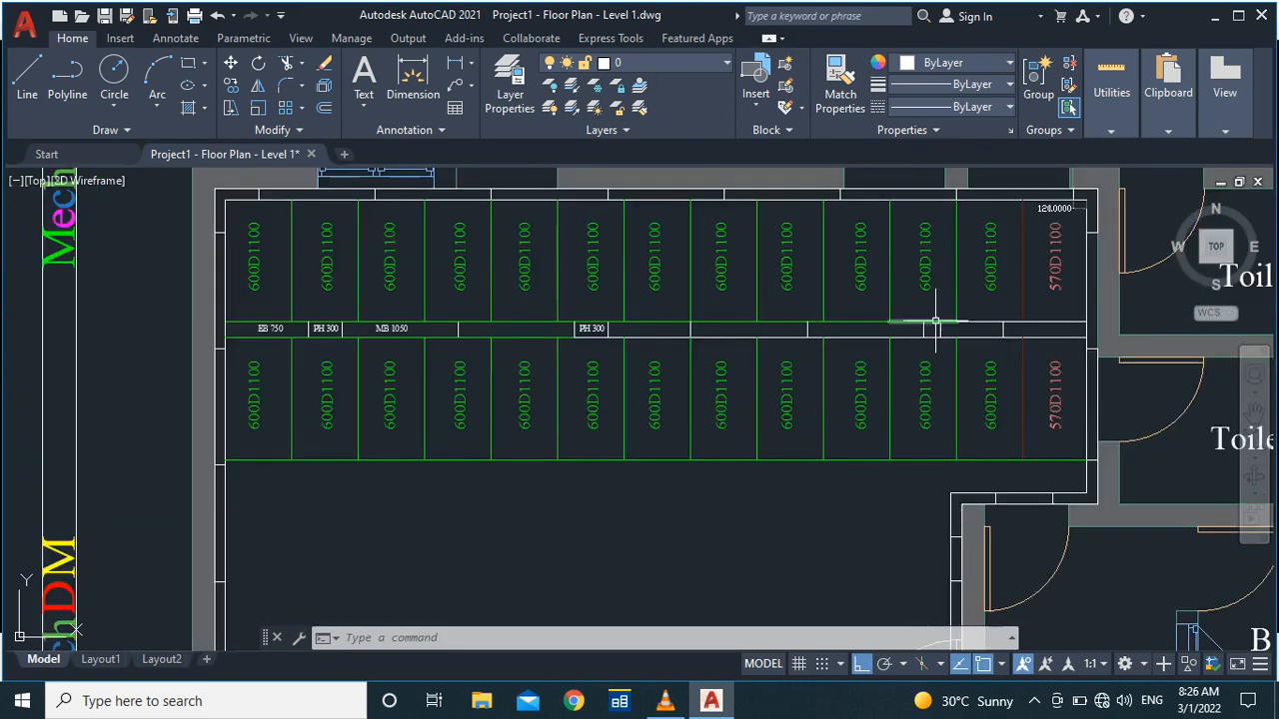
scroll(920, 324, up, 2)
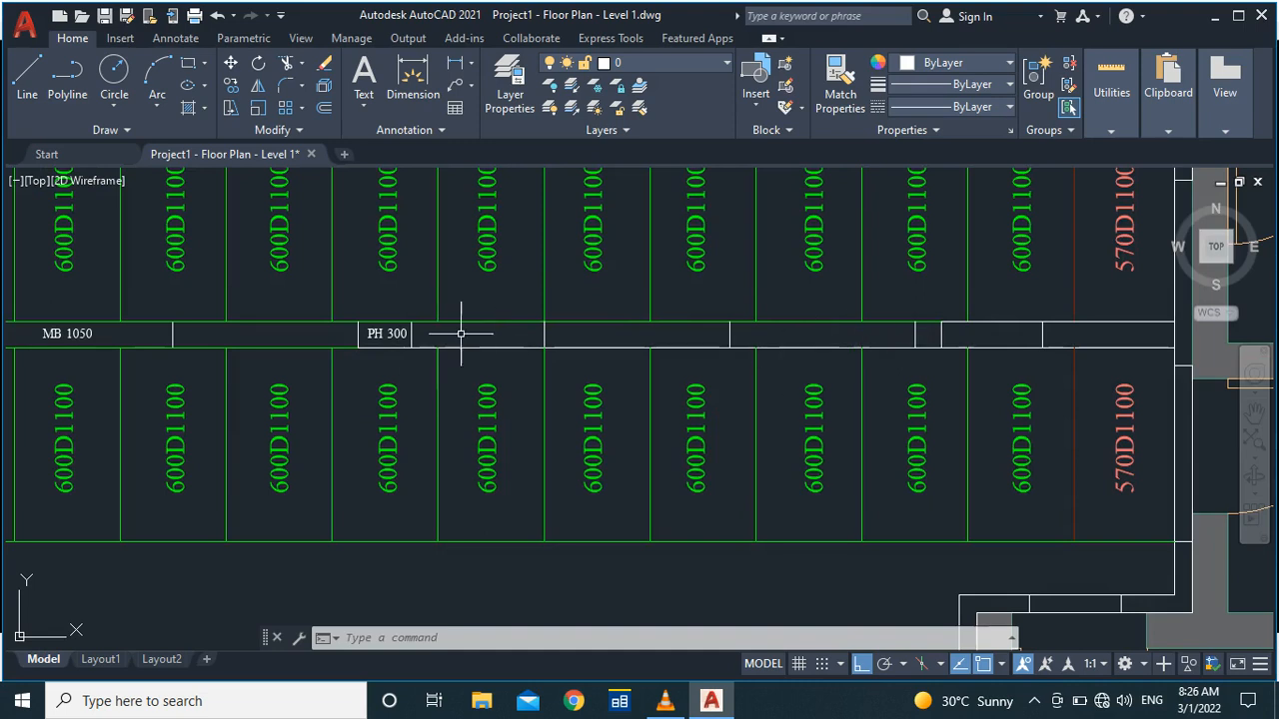
scroll(461, 334, up, 1)
click(592, 337)
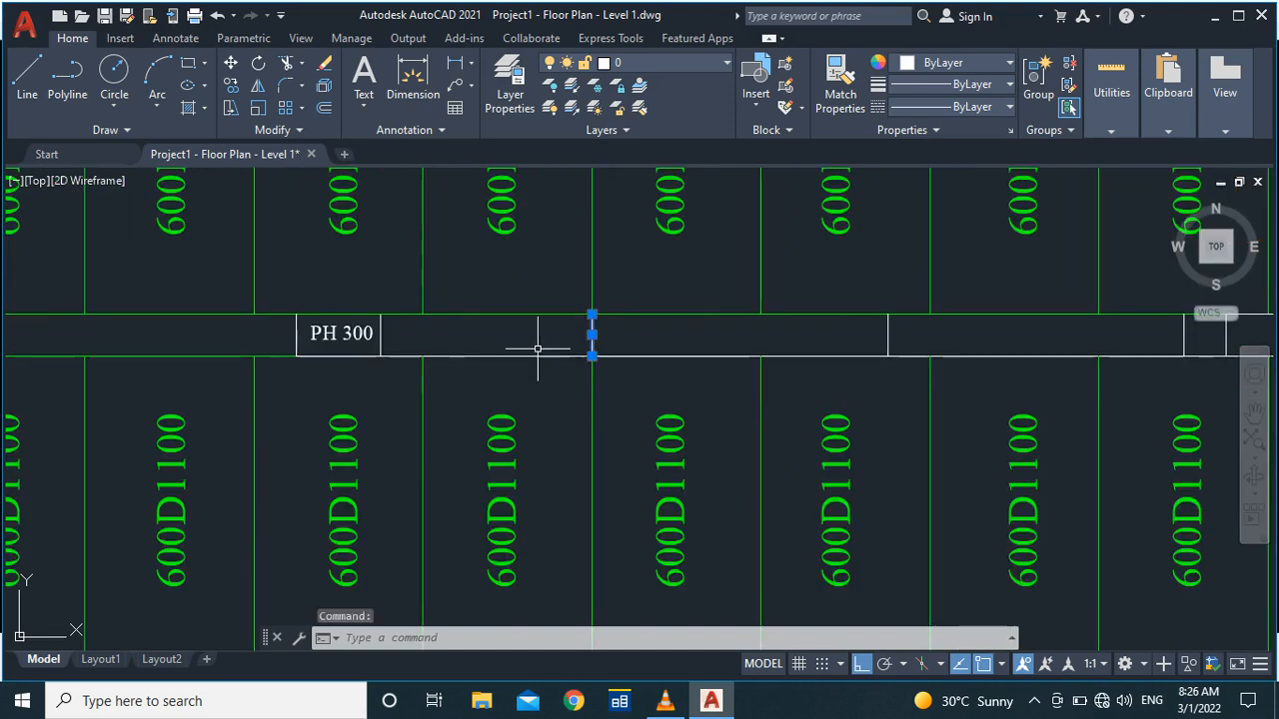
key(Delete)
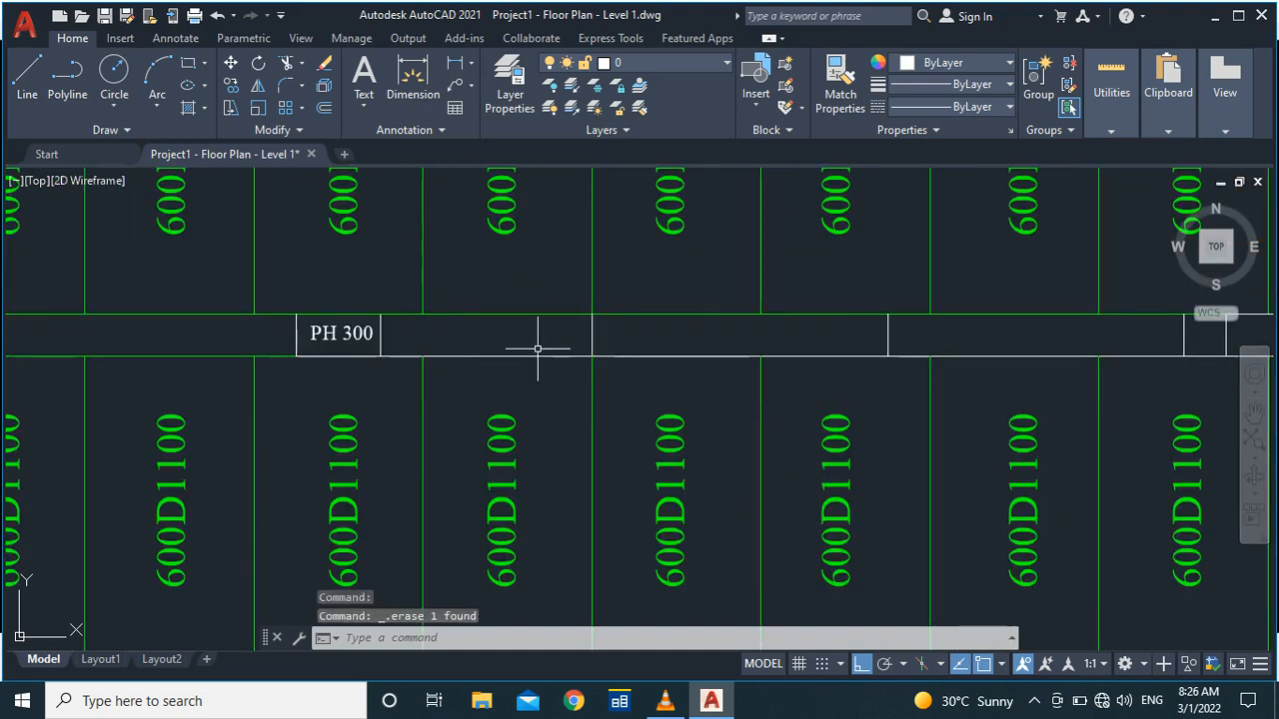
click(591, 333)
key(Delete)
Step: Preview a dimension along the lower edge from the second "PH 300" segment to the next divider, without placing it
text(dim)
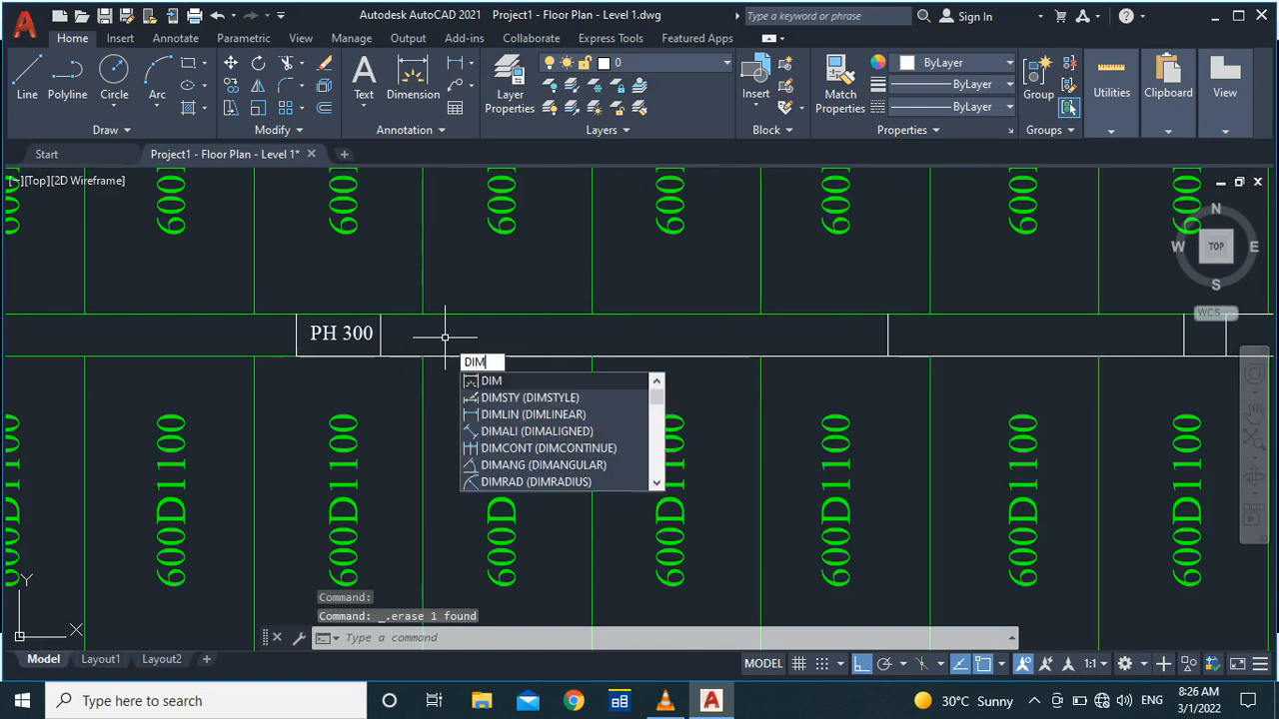
key(Return)
click(381, 357)
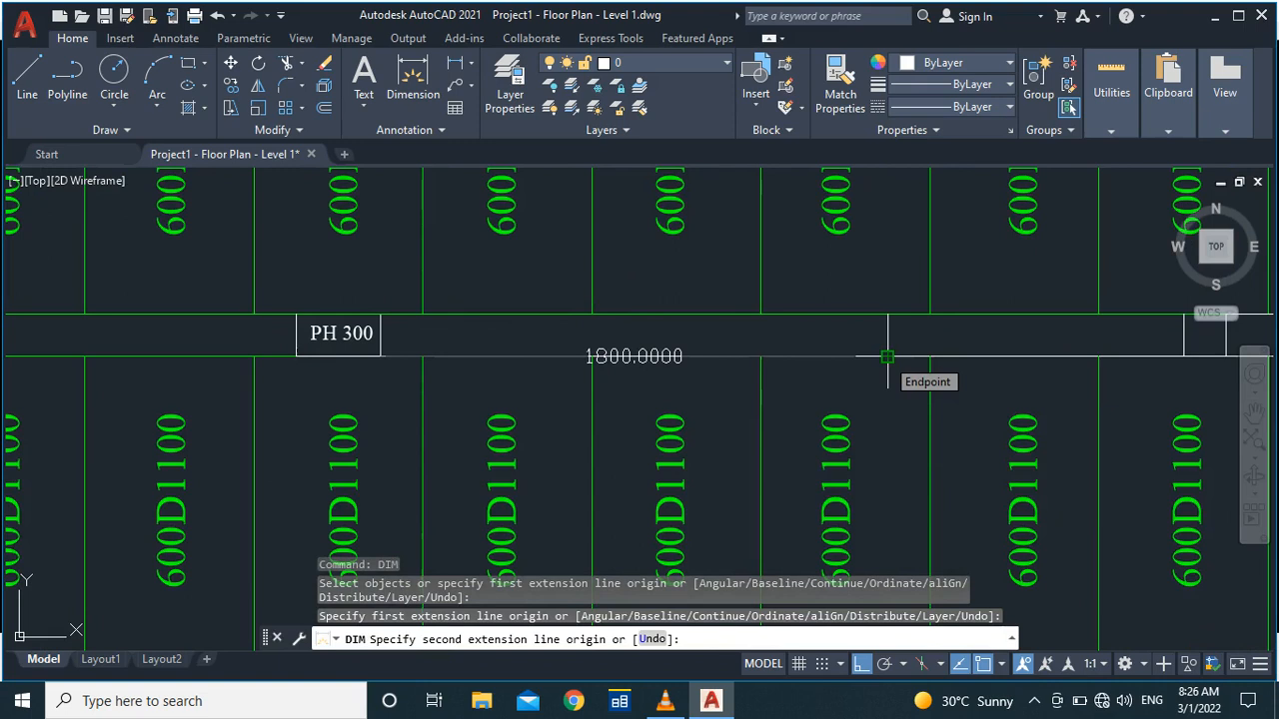
key(Escape)
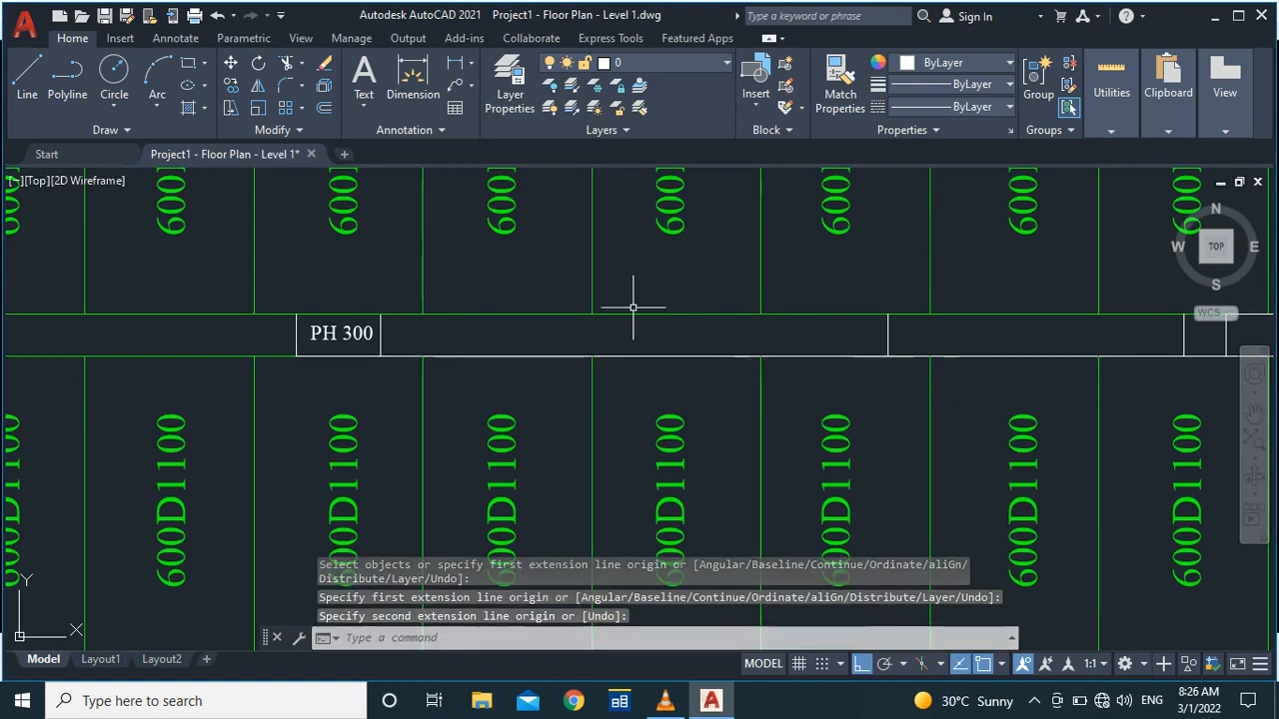
Step: Check with a dimension the lower-edge length of the unlabelled segment after the long one beyond the second "PH 300"
scroll(610, 332, down, 5)
scroll(777, 323, up, 5)
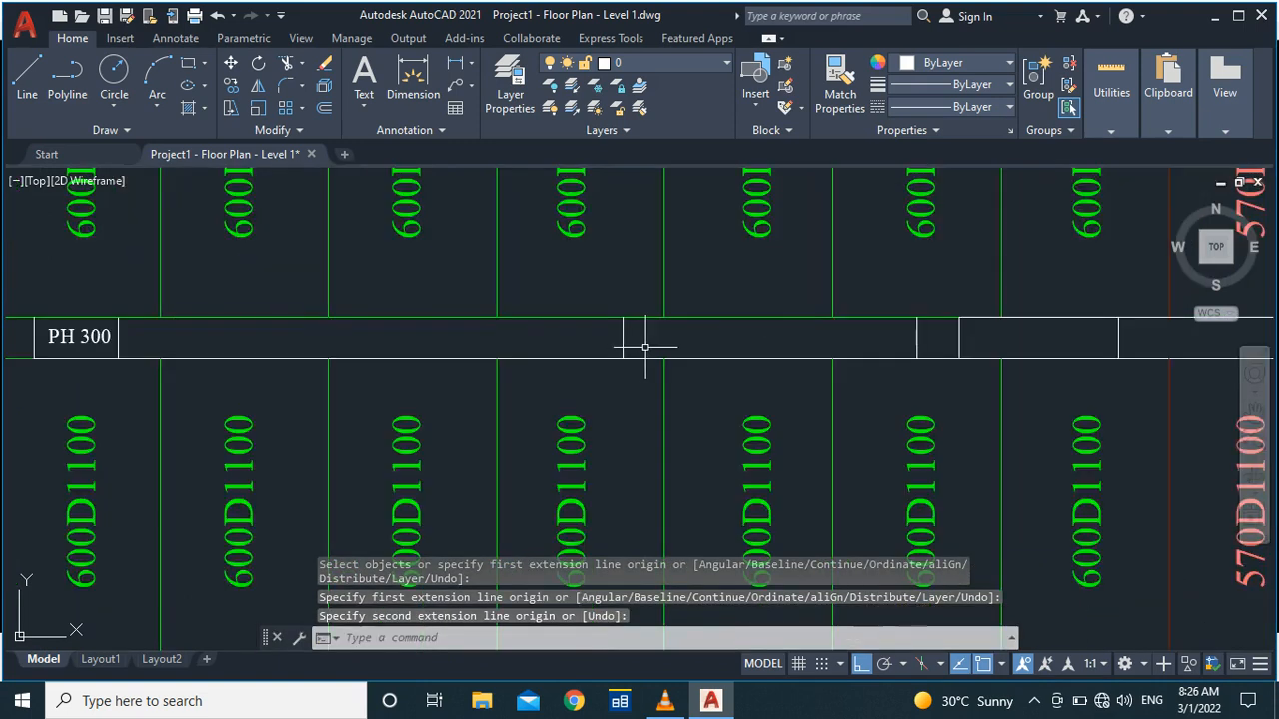
scroll(635, 344, down, 5)
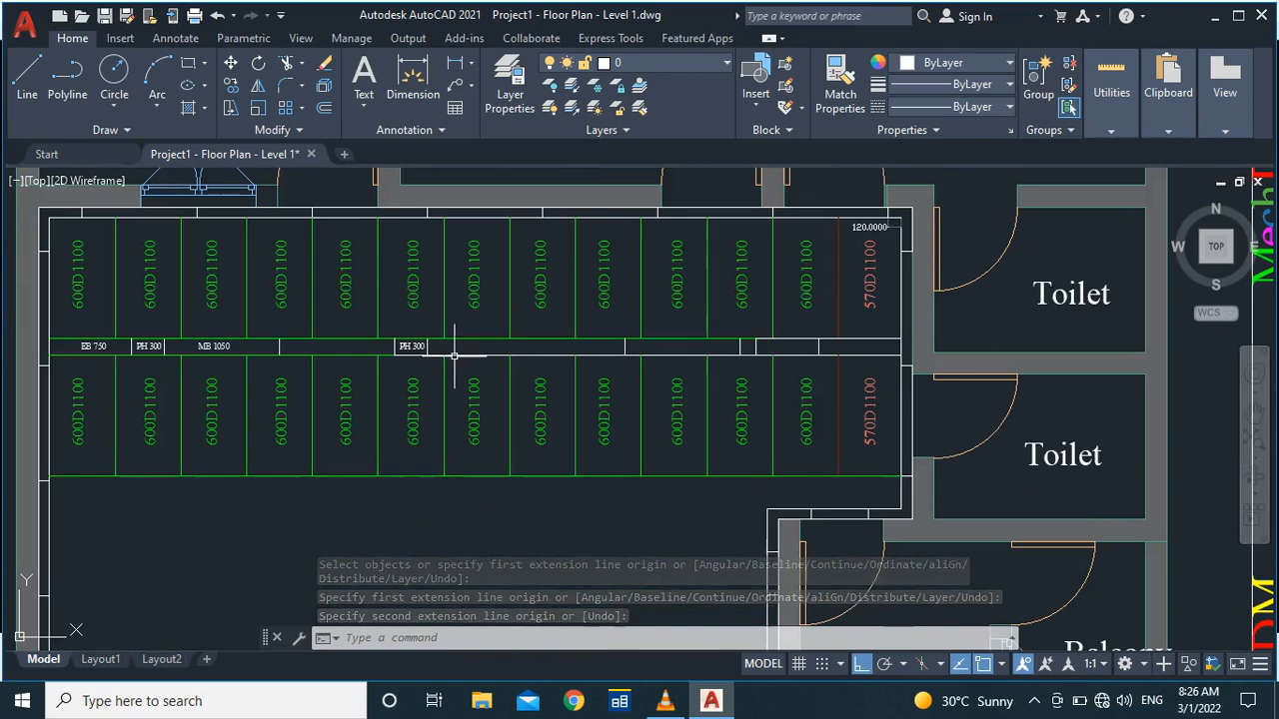
scroll(459, 347, up, 3)
scroll(459, 347, up, 3)
scroll(440, 348, down, 5)
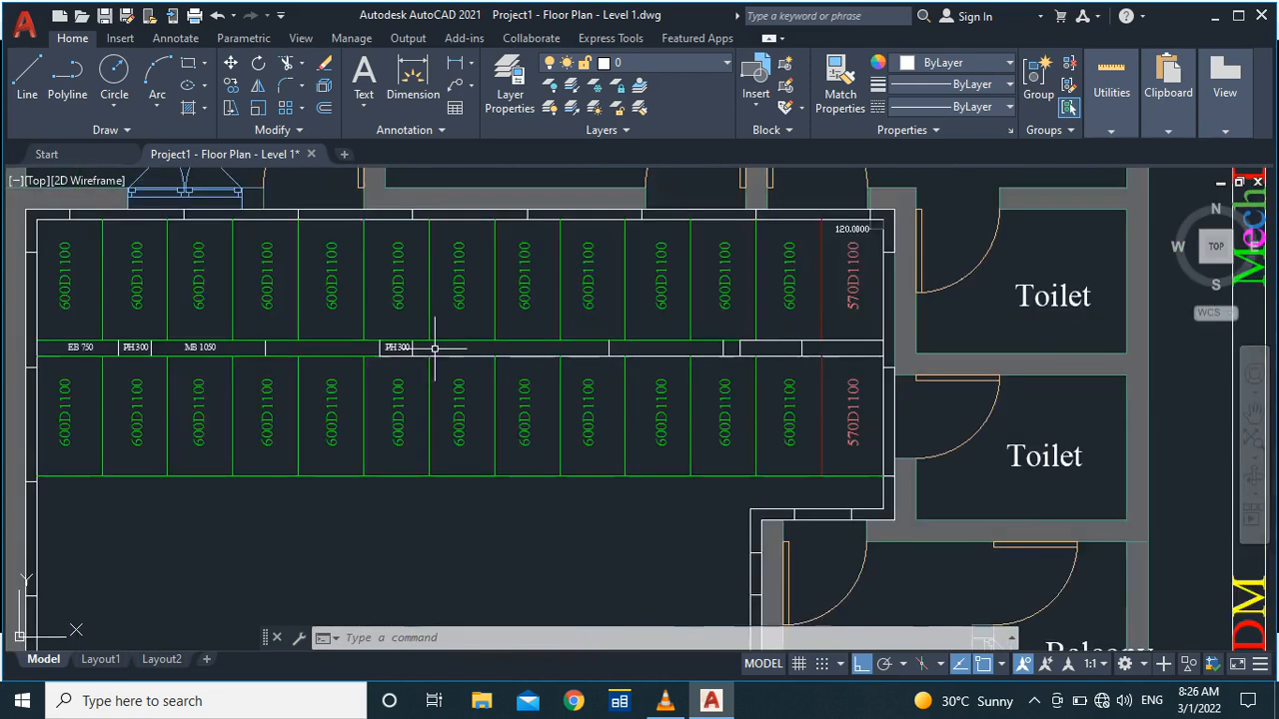
scroll(662, 352, up, 4)
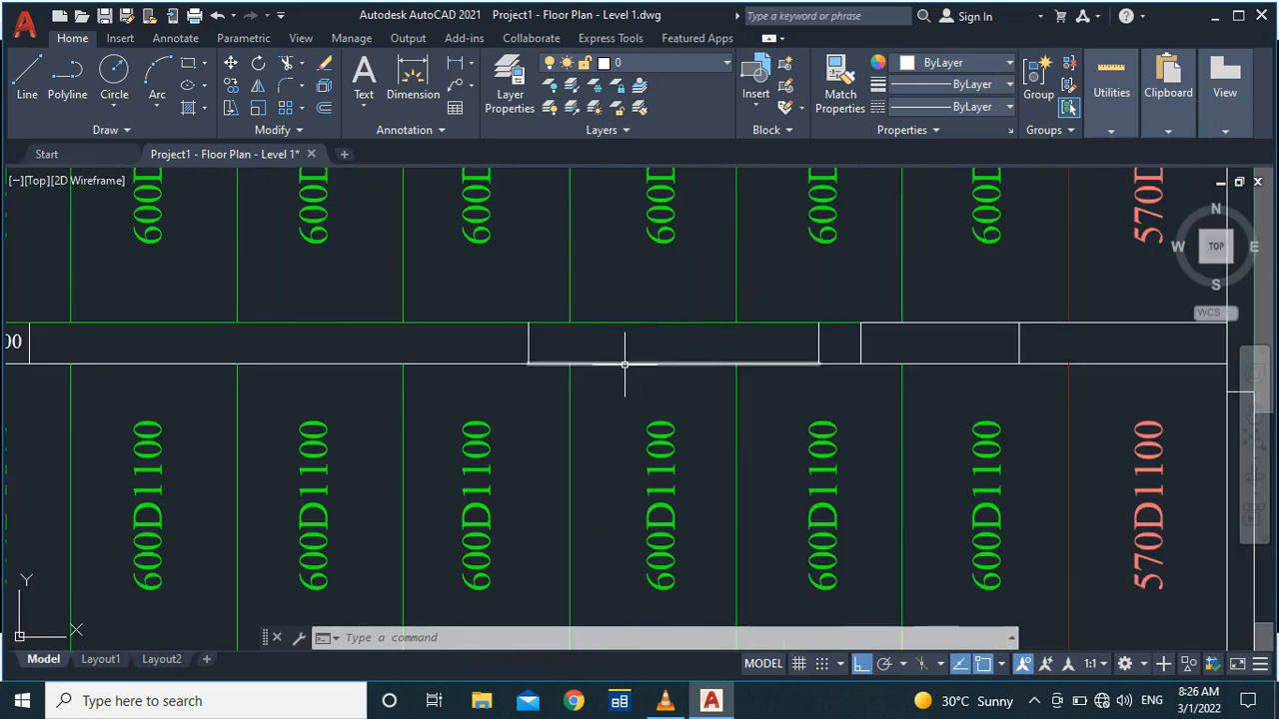
text(im)
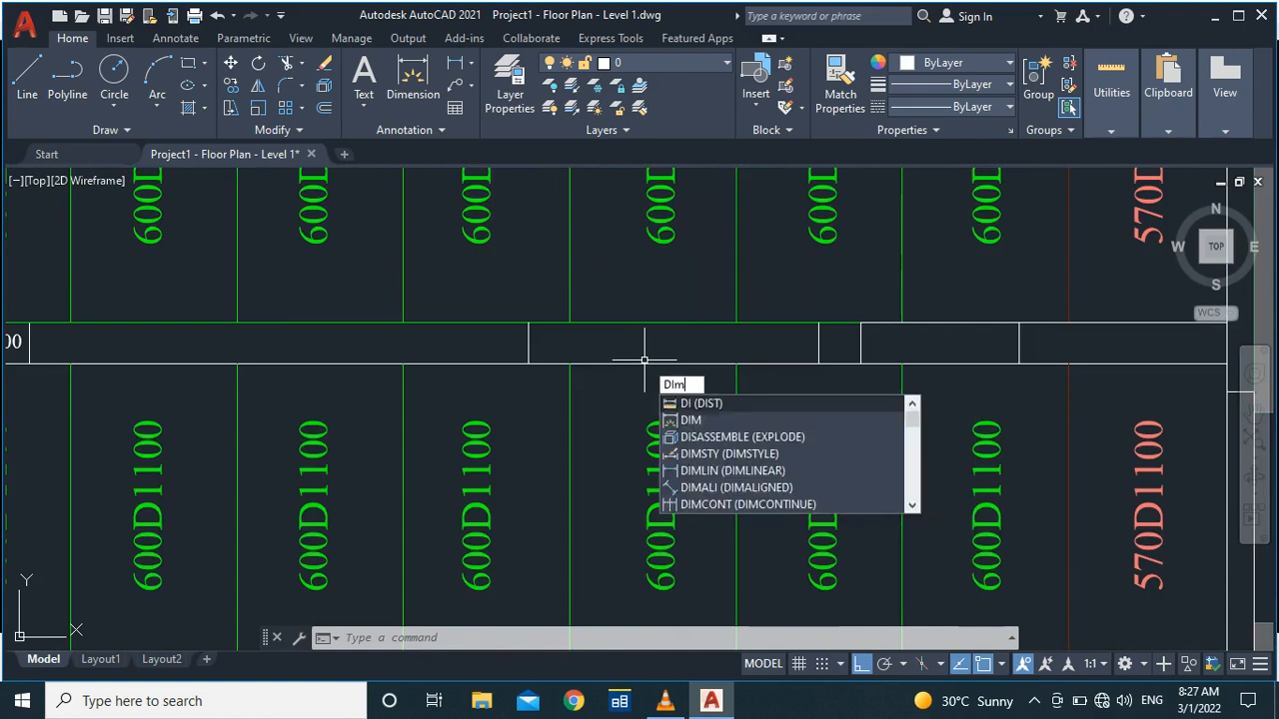
key(Return)
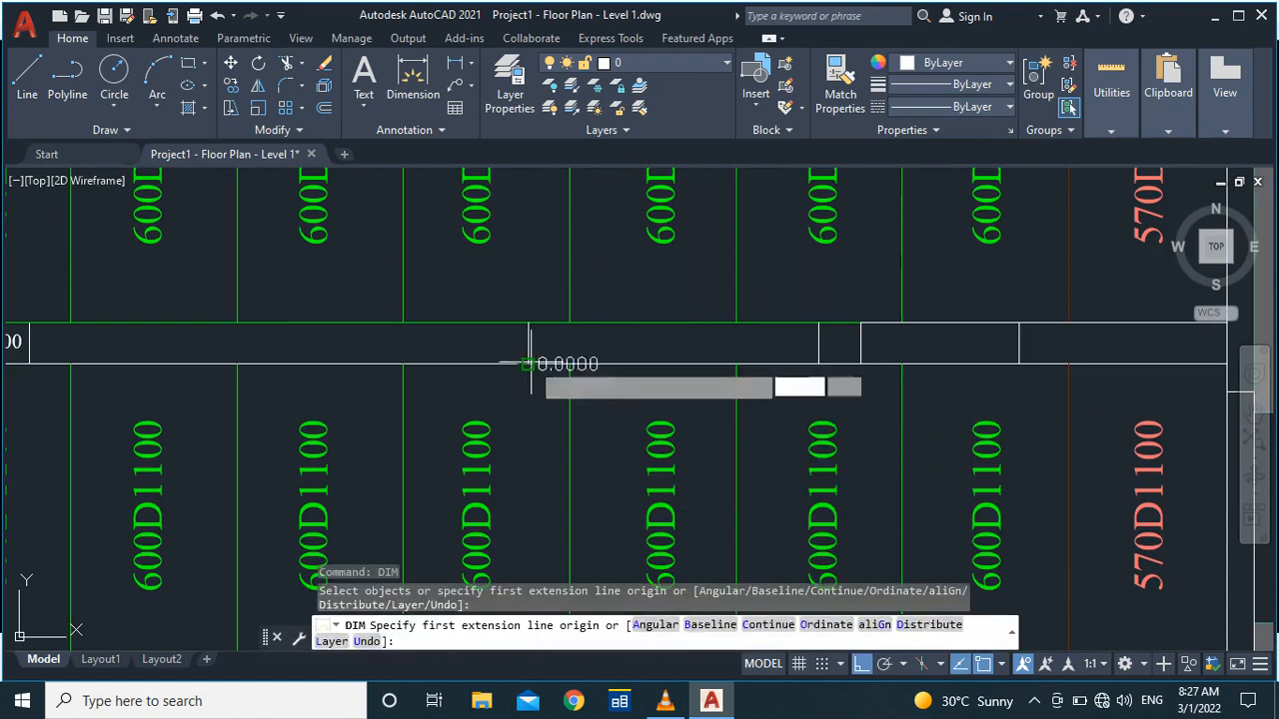
click(529, 364)
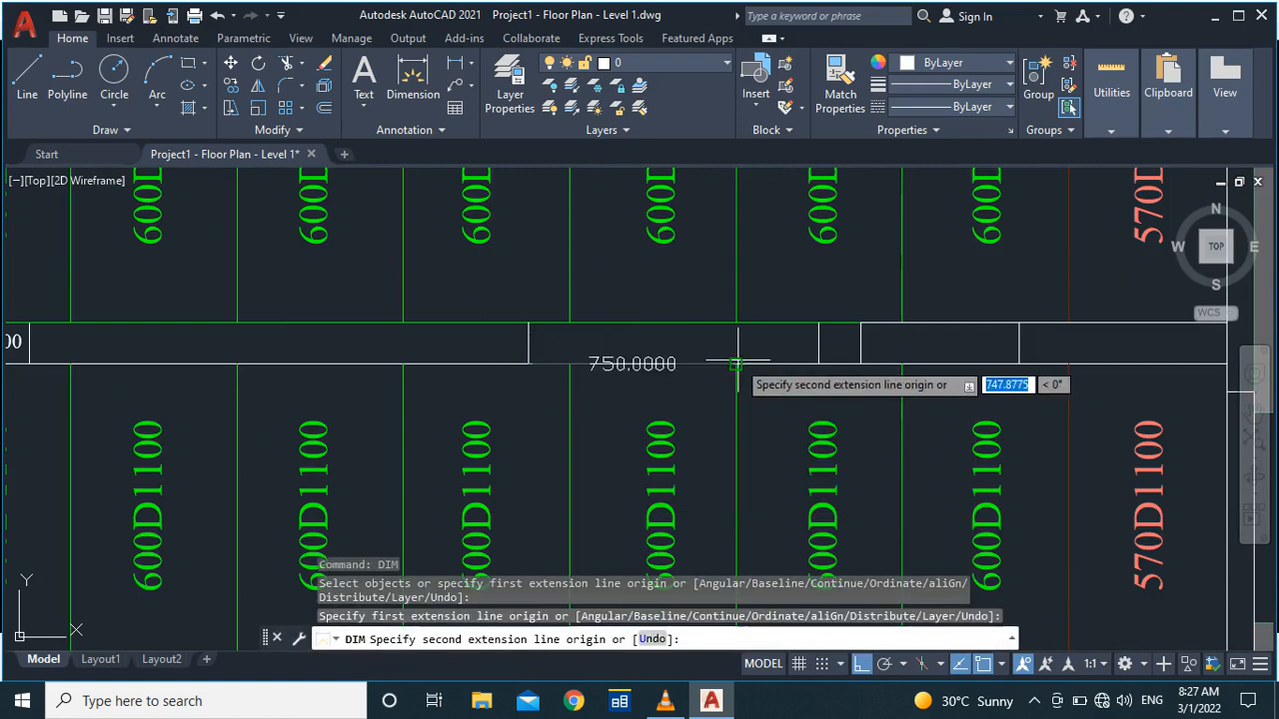
click(818, 364)
click(818, 364)
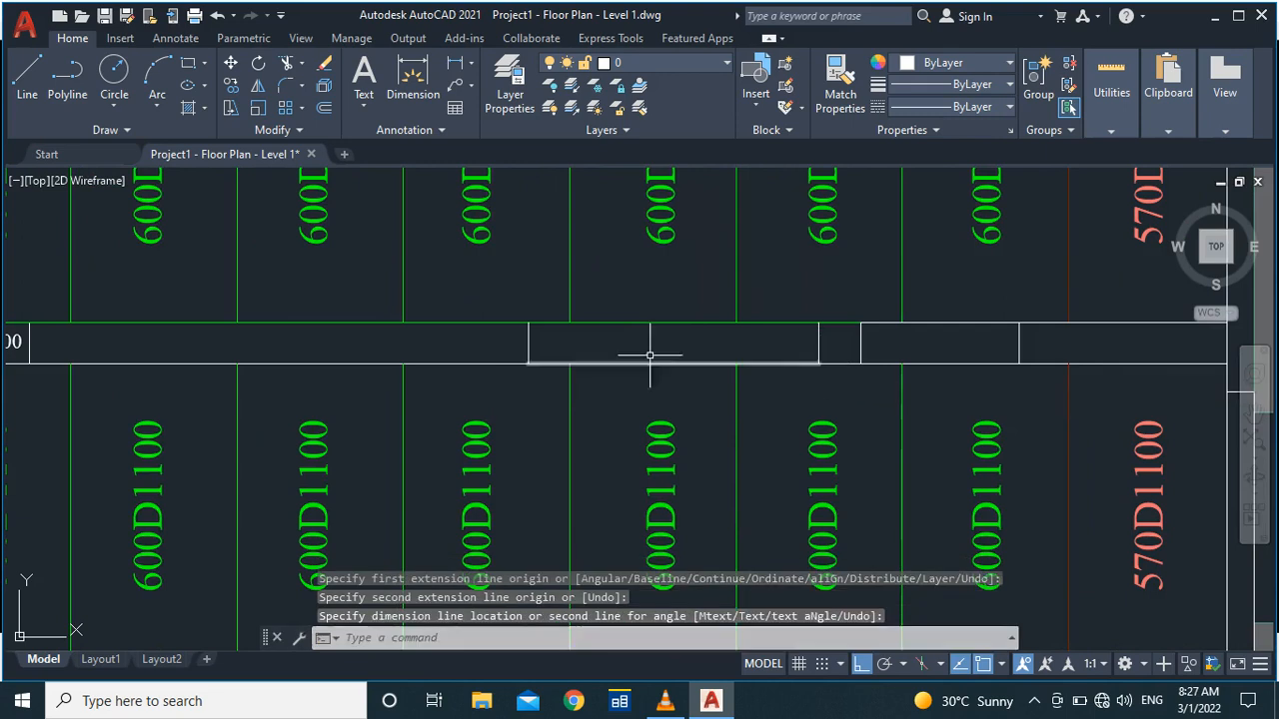
Step: Copy the "MB 1050" label horizontally into the middle of the unlabelled segment just before the second "PH 300"
scroll(517, 333, down, 3)
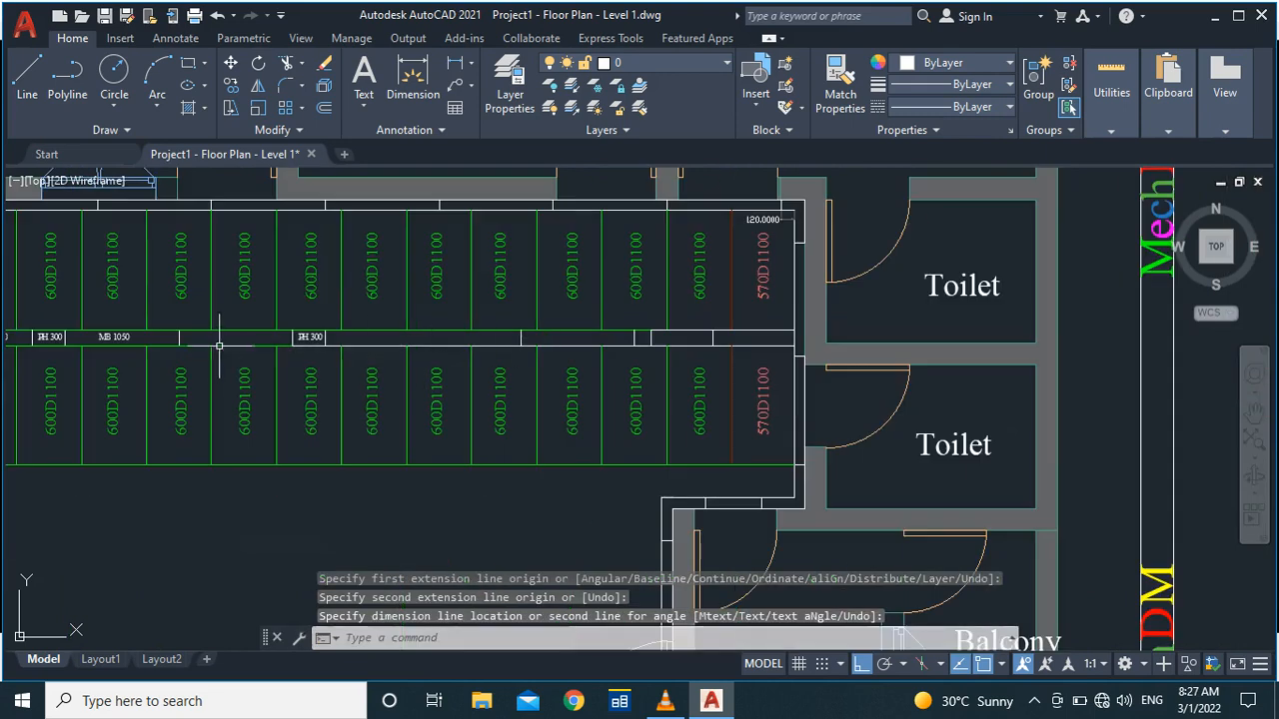
scroll(221, 340, up, 4)
scroll(632, 390, down, 2)
scroll(230, 368, up, 5)
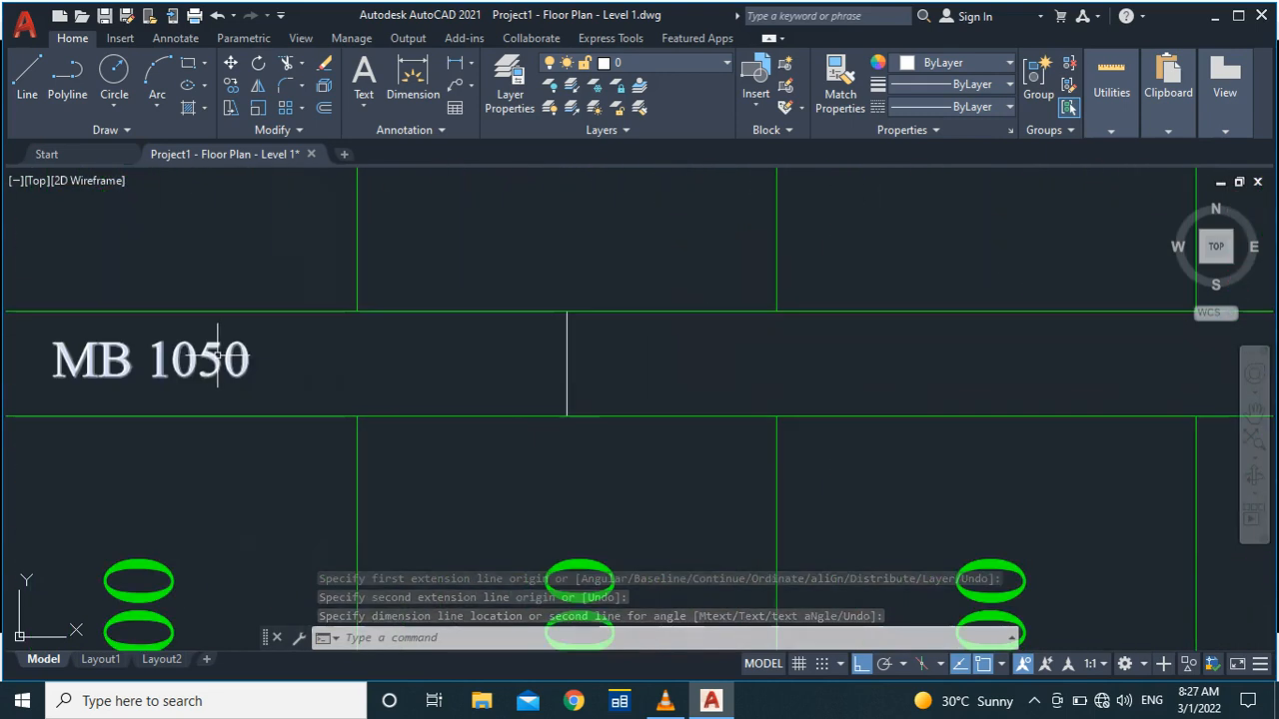
click(203, 345)
text(co)
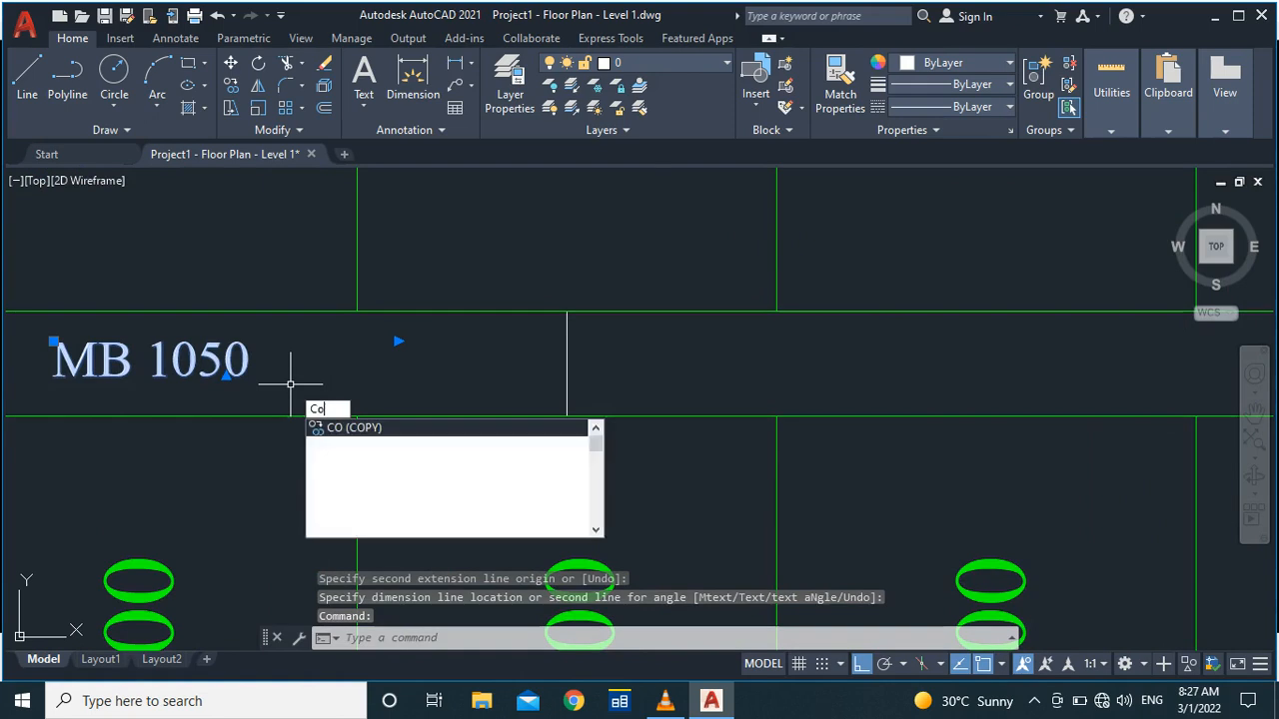
key(Return)
scroll(331, 370, down, 3)
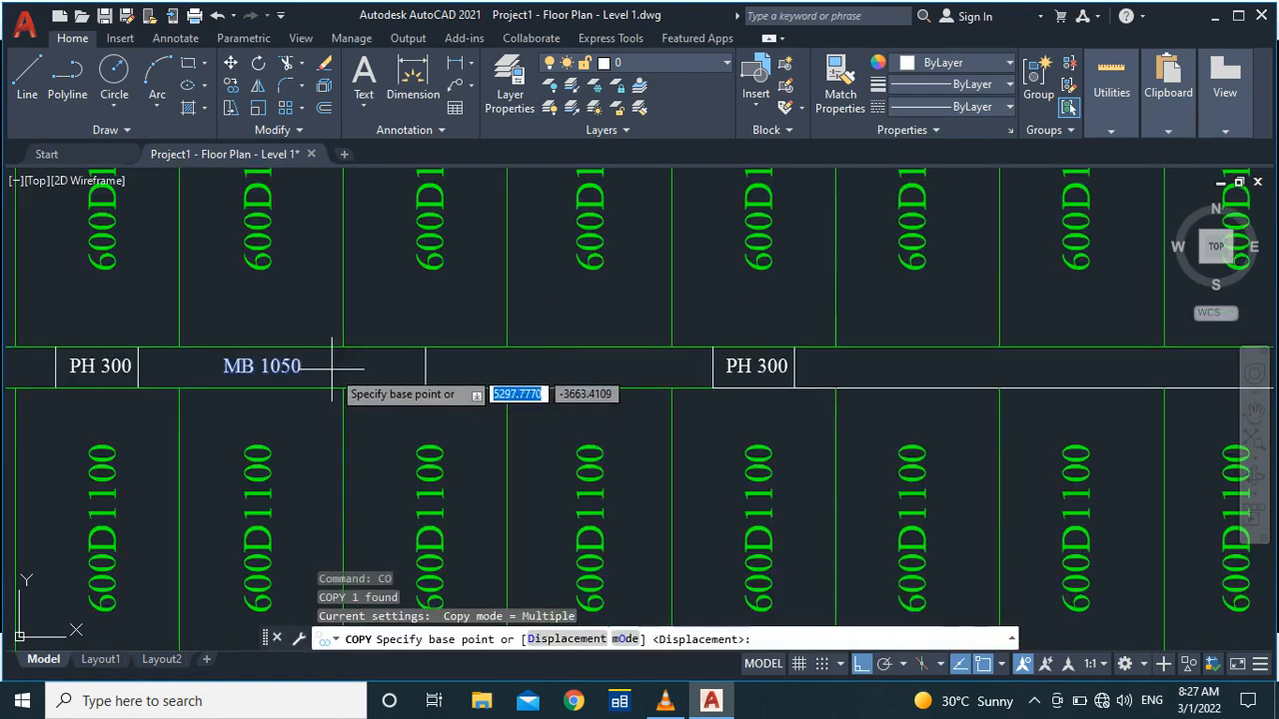
click(230, 371)
scroll(535, 365, up, 6)
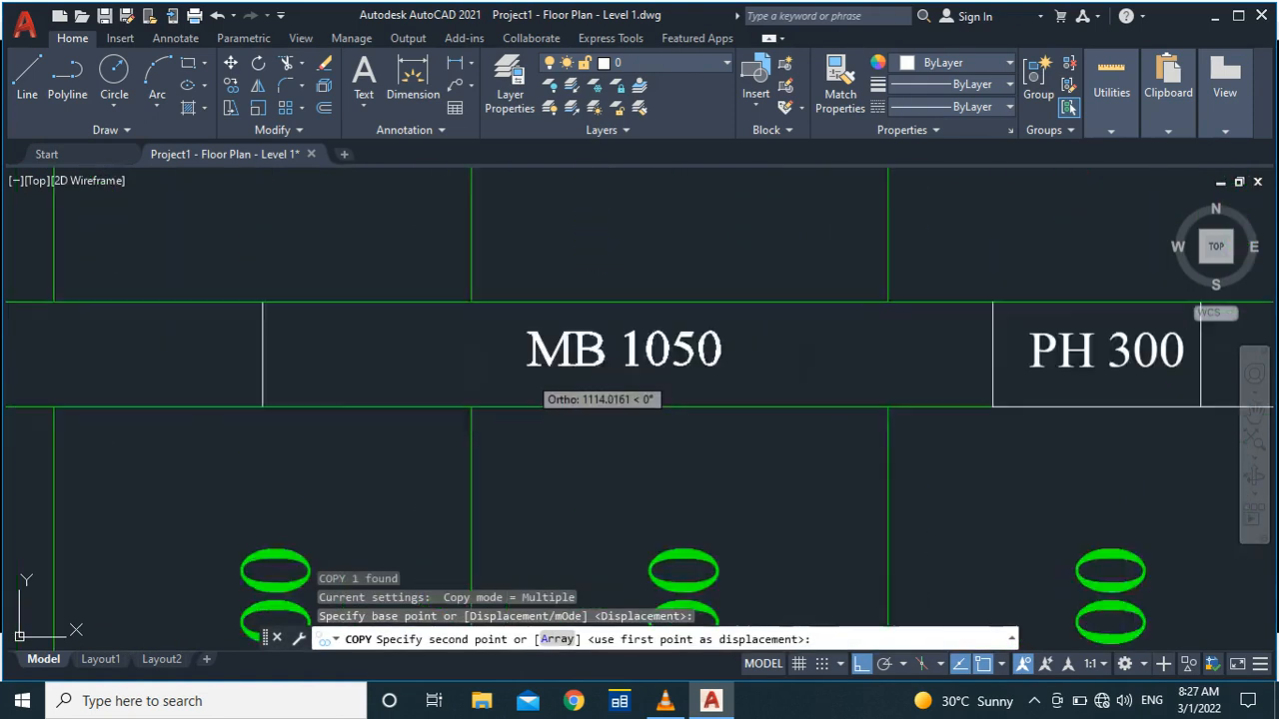
click(516, 360)
Step: Place another copy of the "MB 1050" label in the long segment after the second "PH 300"
scroll(434, 366, down, 10)
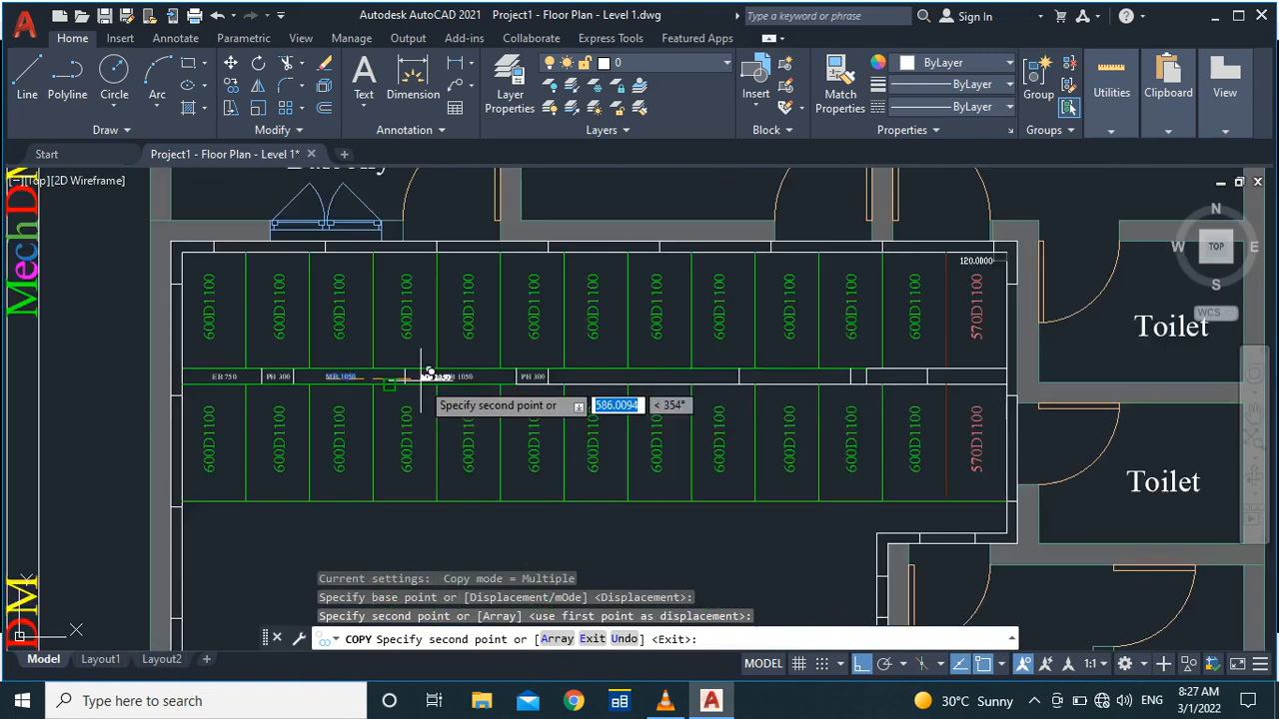
scroll(633, 370, up, 7)
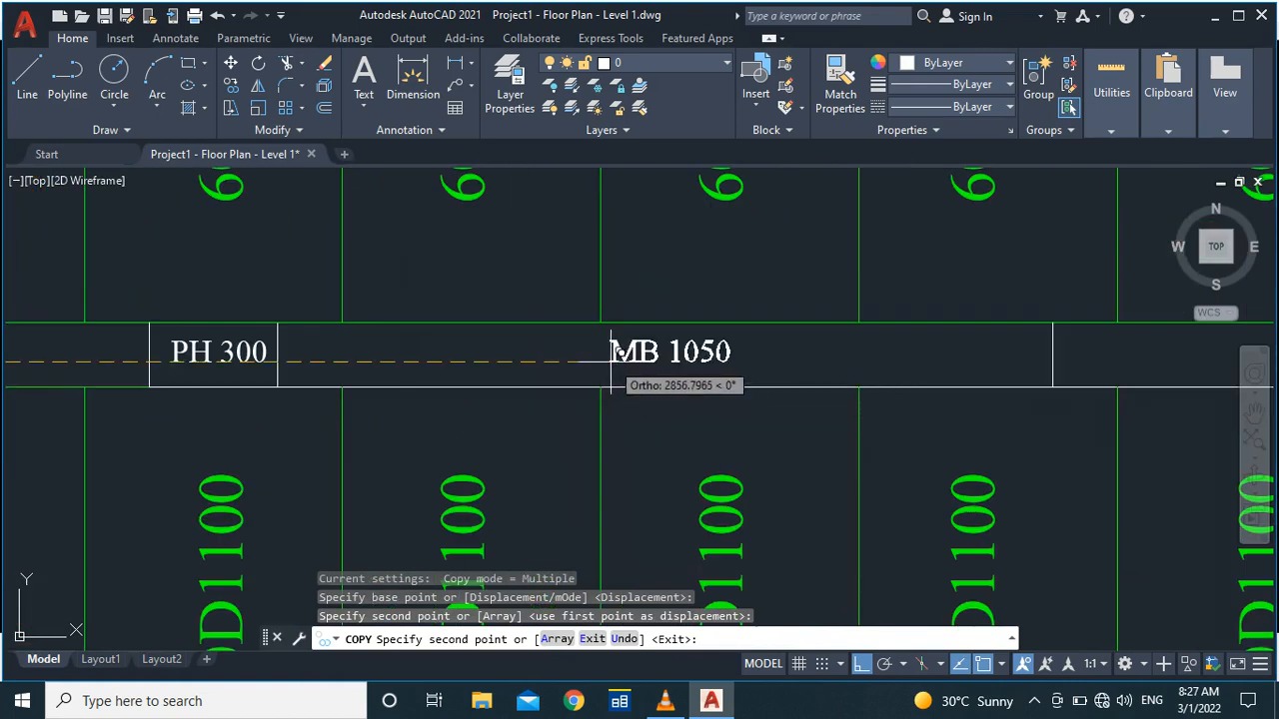
click(611, 365)
key(Escape)
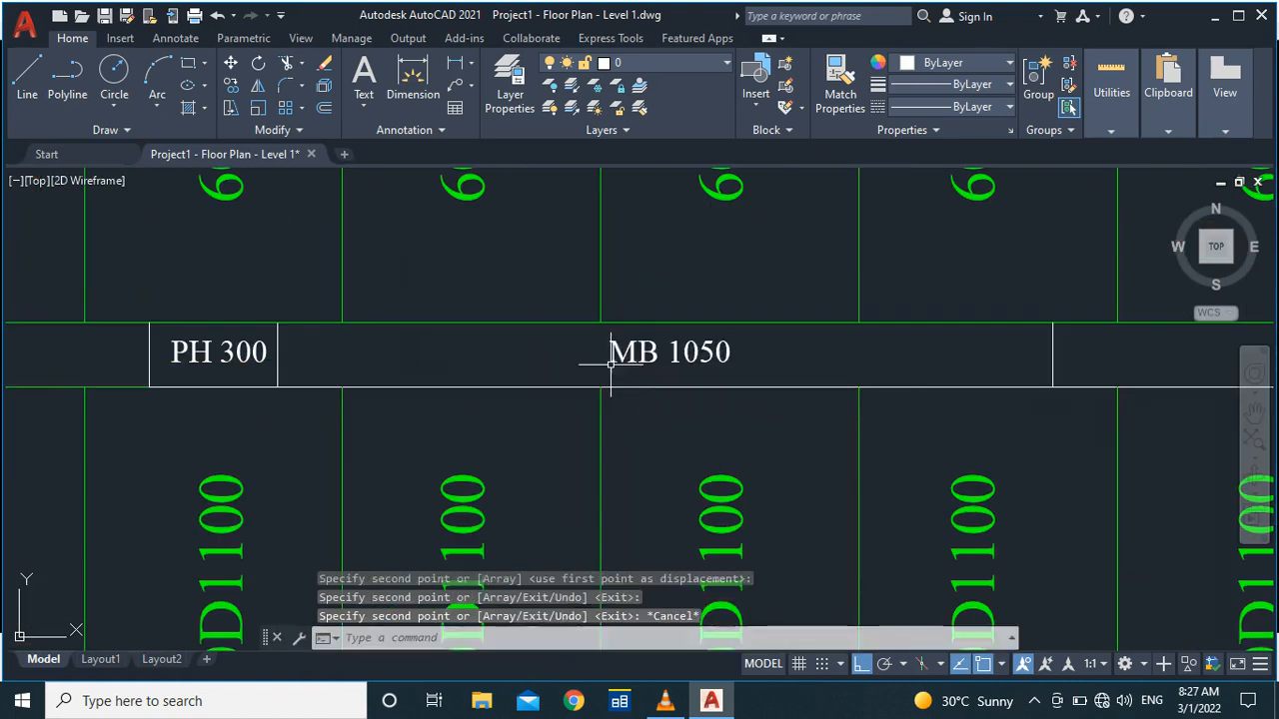
double_click(676, 352)
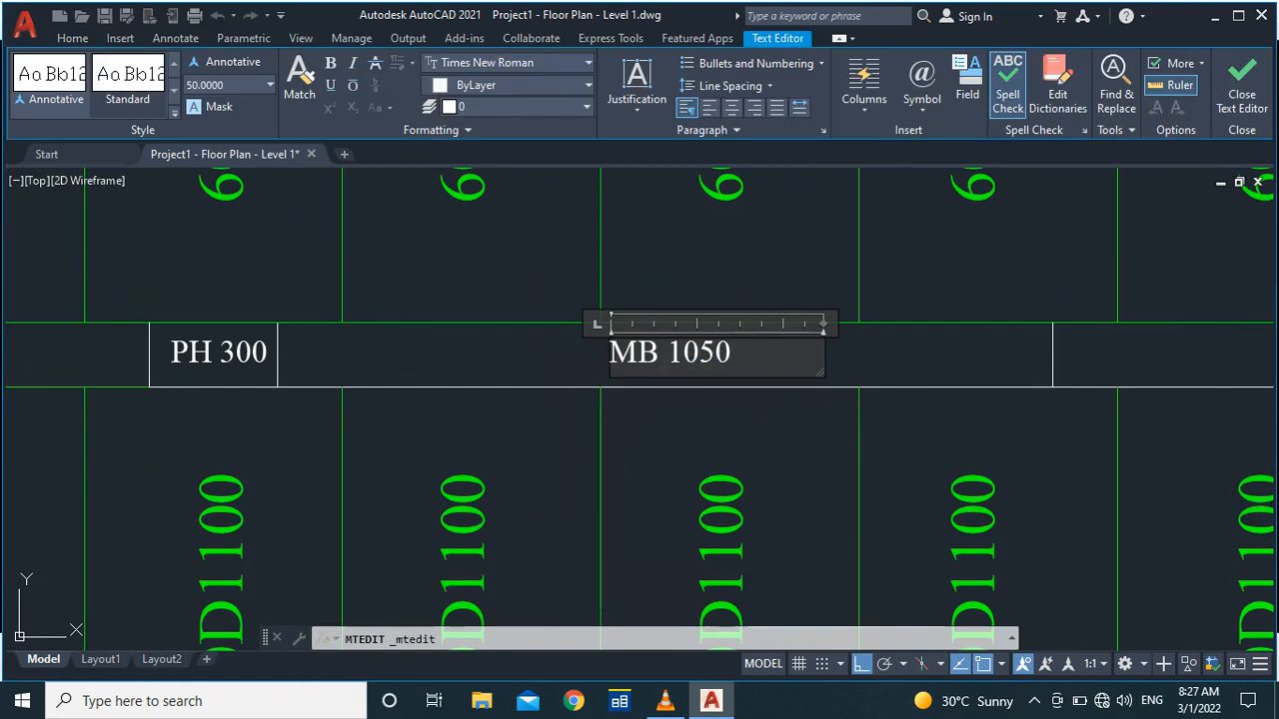
click(671, 414)
scroll(442, 400, down, 4)
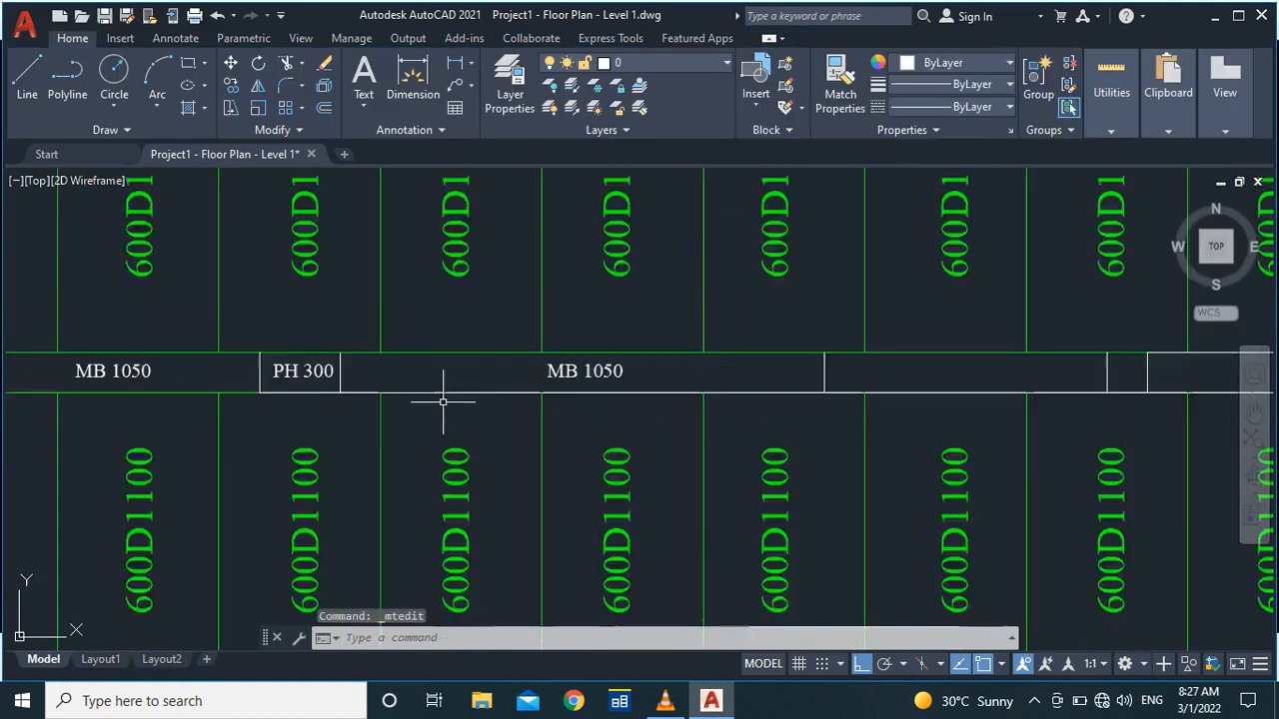
Step: Move the "MB 1050" label after the second "PH 300" horizontally about 278 units toward that "PH 300" segment
scroll(514, 387, up, 6)
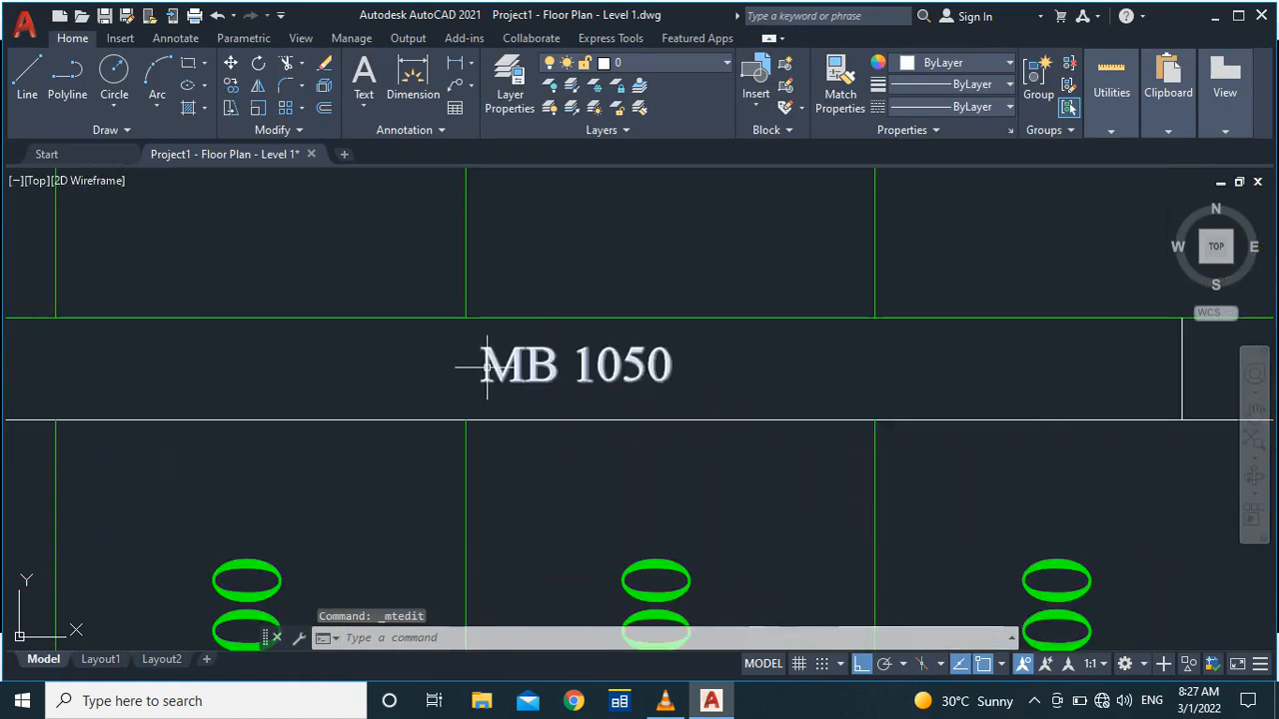
click(486, 367)
key(Return)
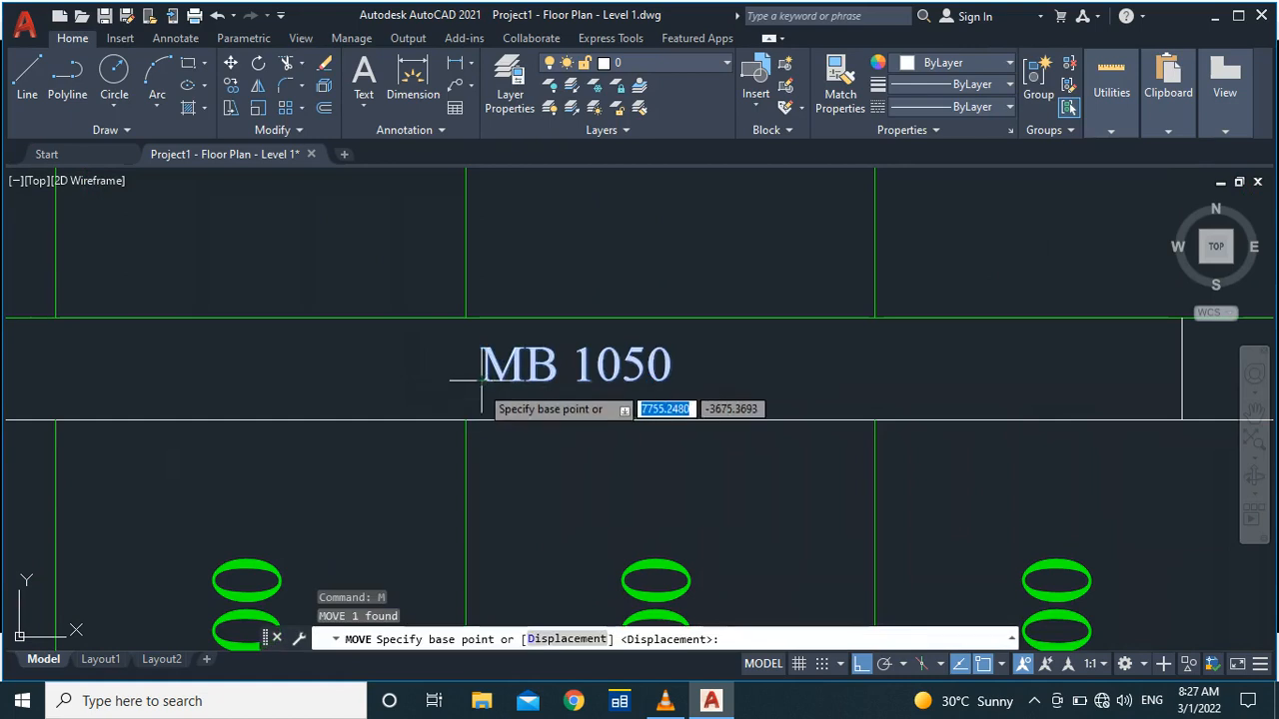
click(479, 382)
scroll(349, 378, down, 3)
scroll(325, 378, up, 4)
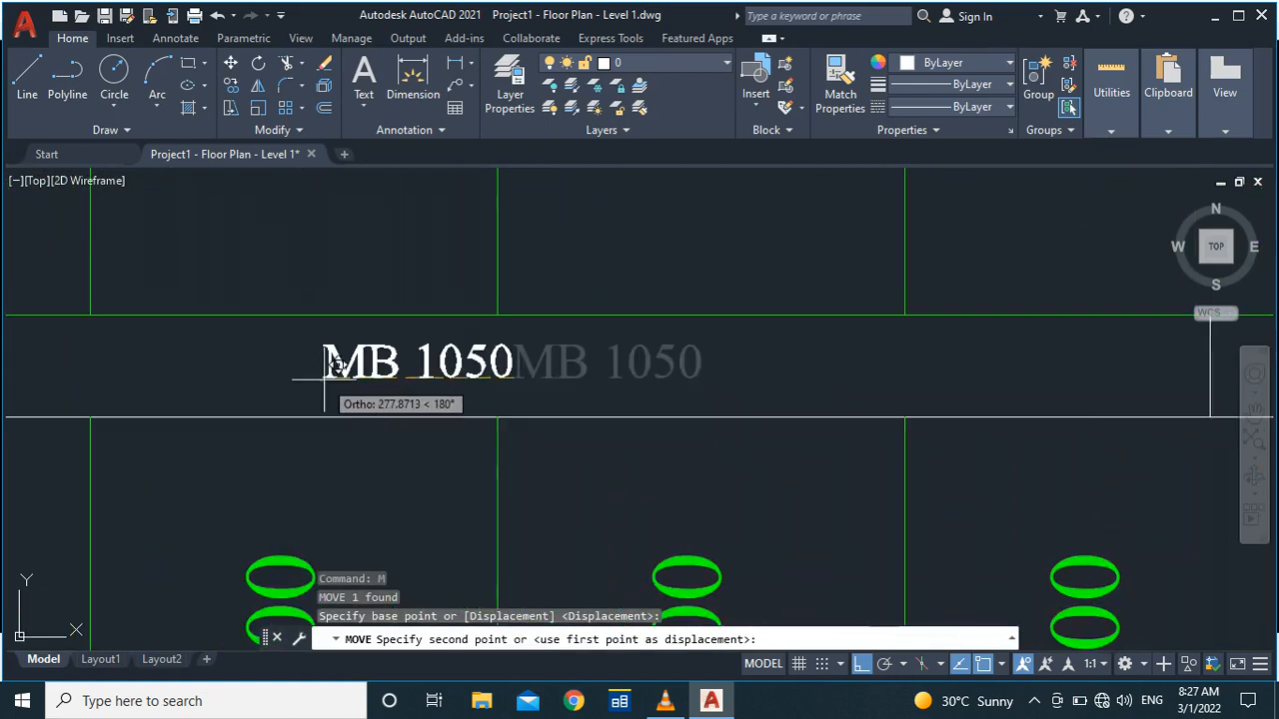
click(324, 380)
key(Escape)
scroll(371, 398, down, 3)
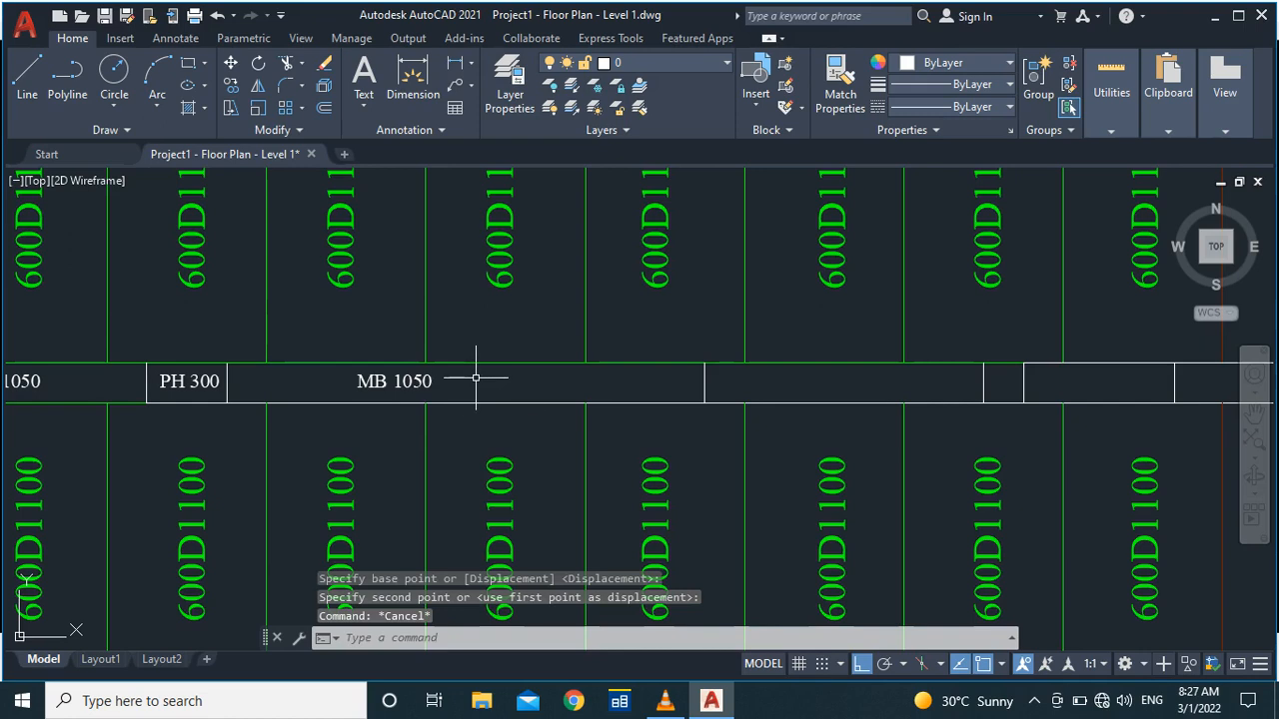
Step: Draw a 1050 line along the upper edge from the second "PH 300" segment's end divider, continuing straight down past the lower edge
text(l)
key(Return)
click(228, 363)
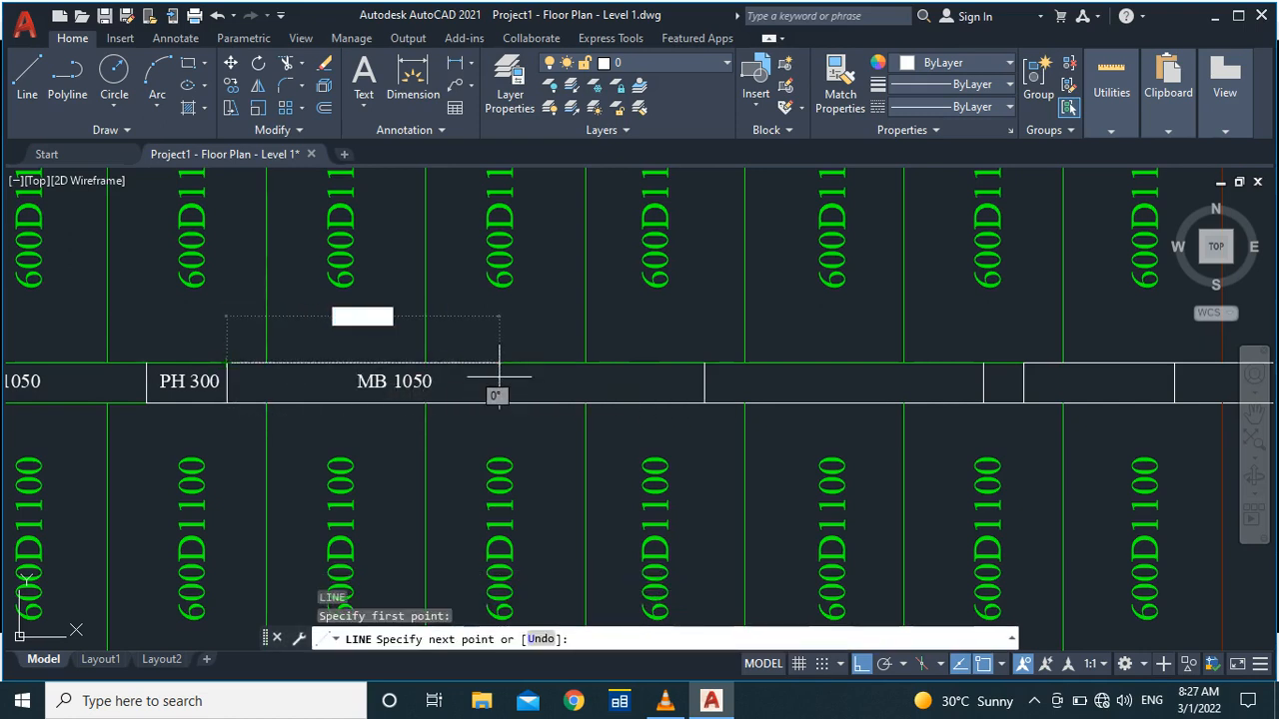
key(Return)
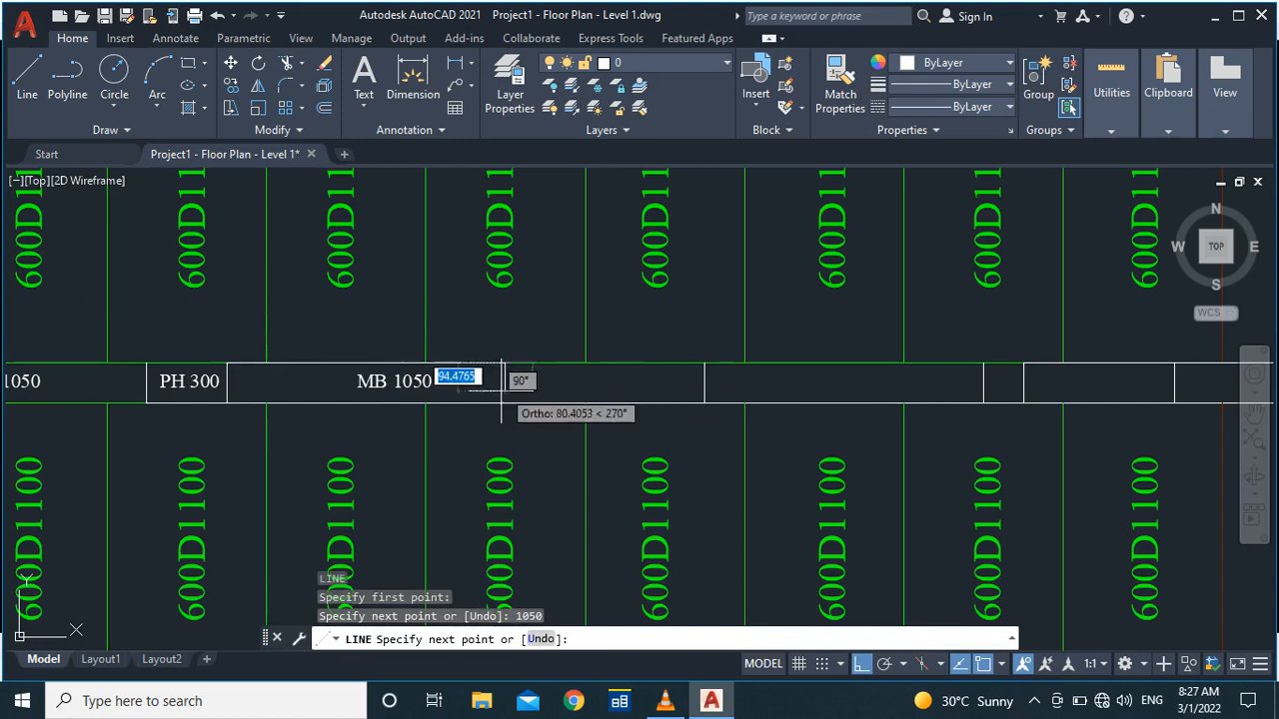
scroll(441, 395, up, 5)
click(448, 406)
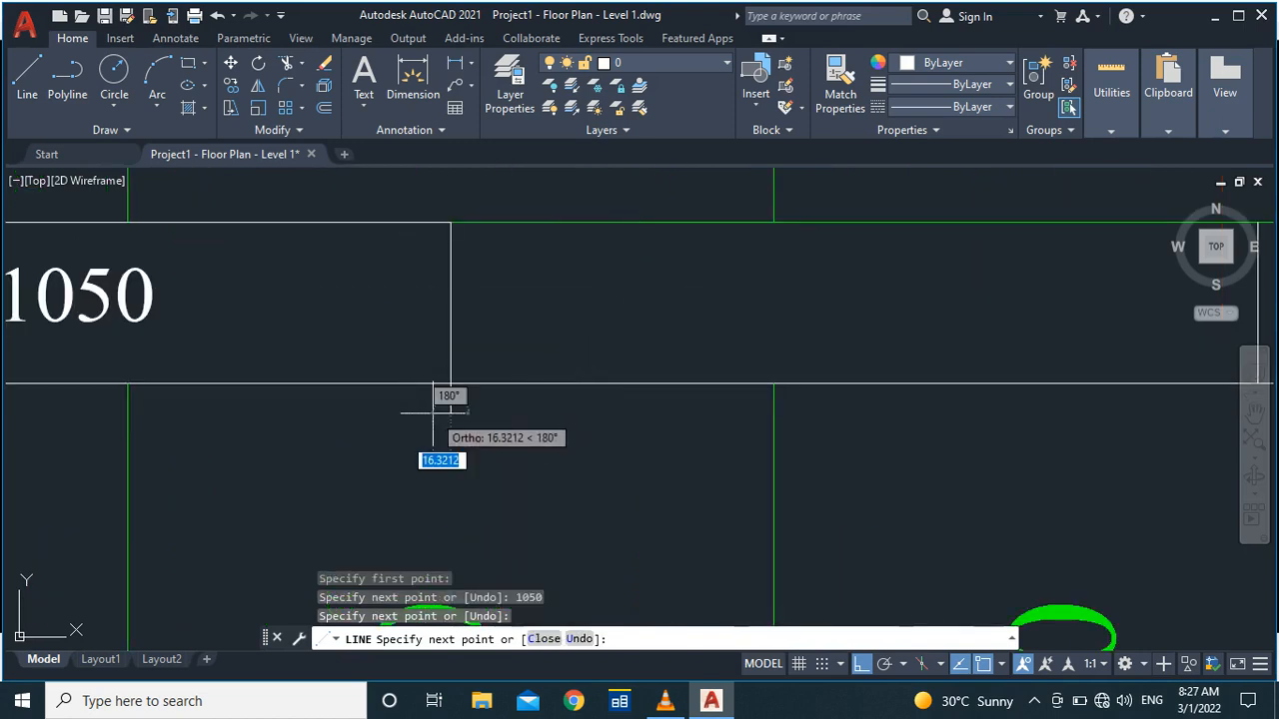
key(Return)
Step: Trim the overhang of the new divider below the beam's lower edge
text(tr)
key(Return)
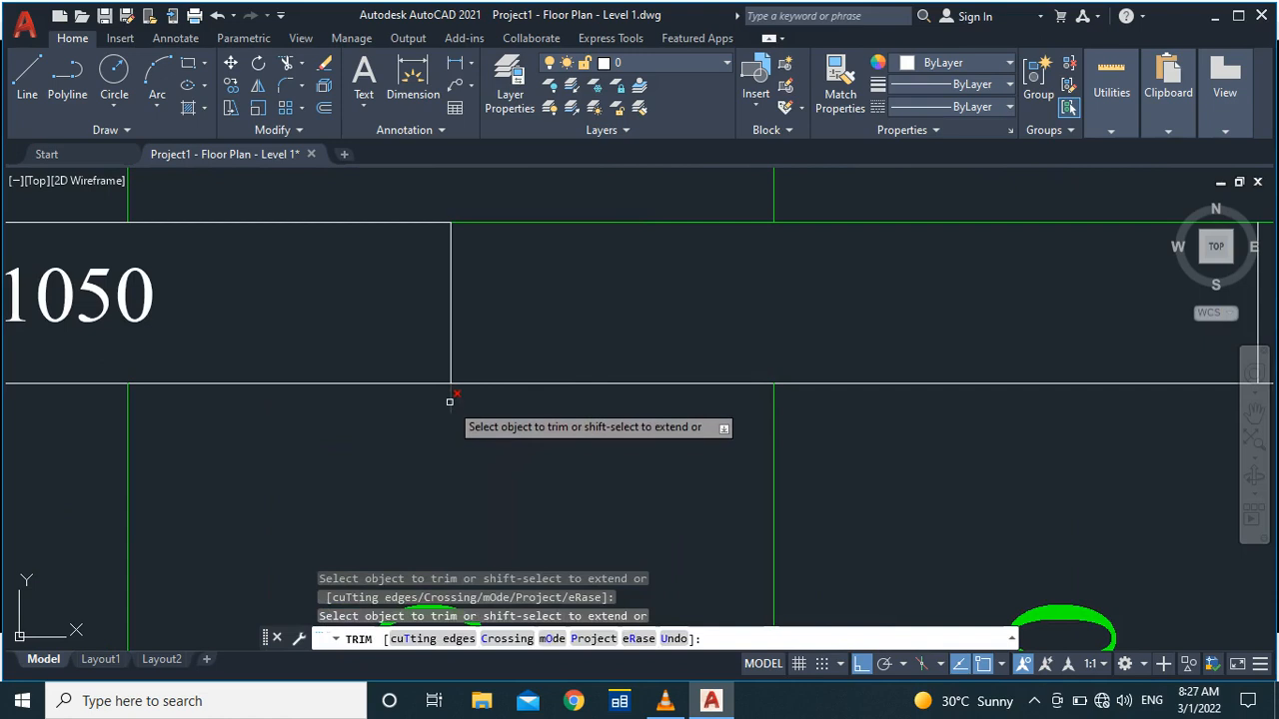
key(Escape)
Step: Delete the old overlapping divider lines beyond the new end of the "MB 1050" segment
scroll(449, 399, down, 5)
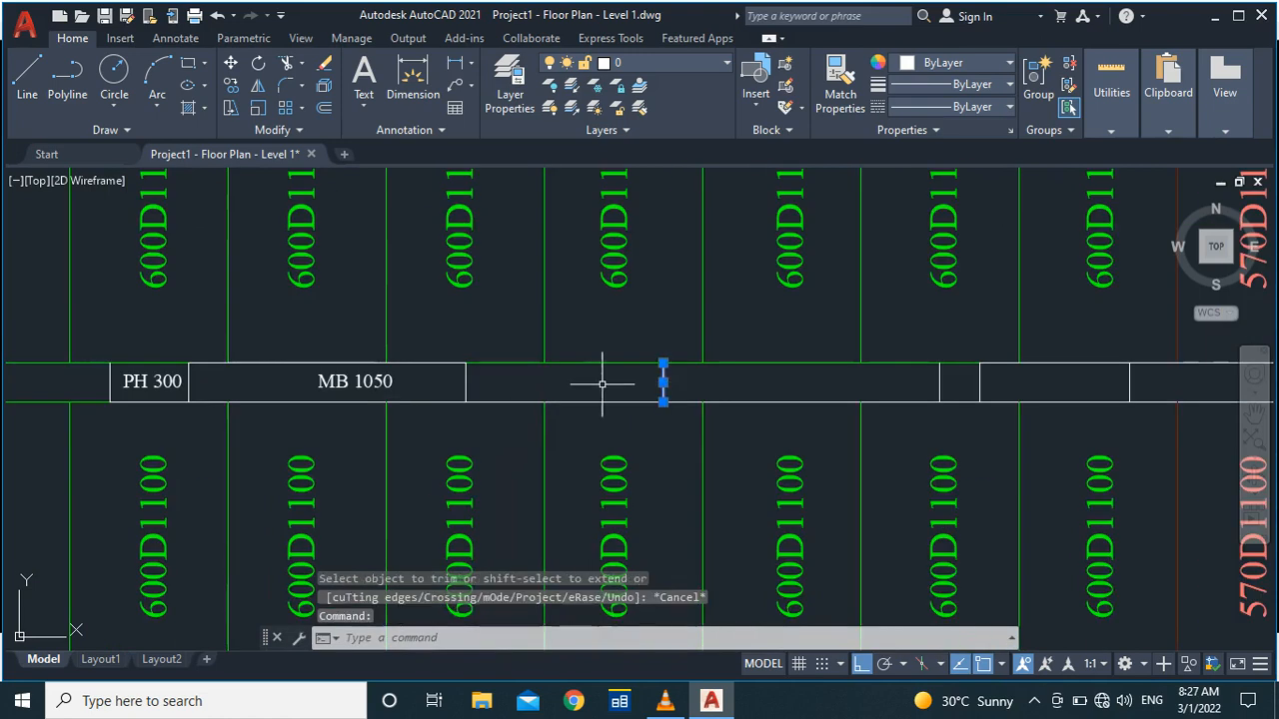
key(Delete)
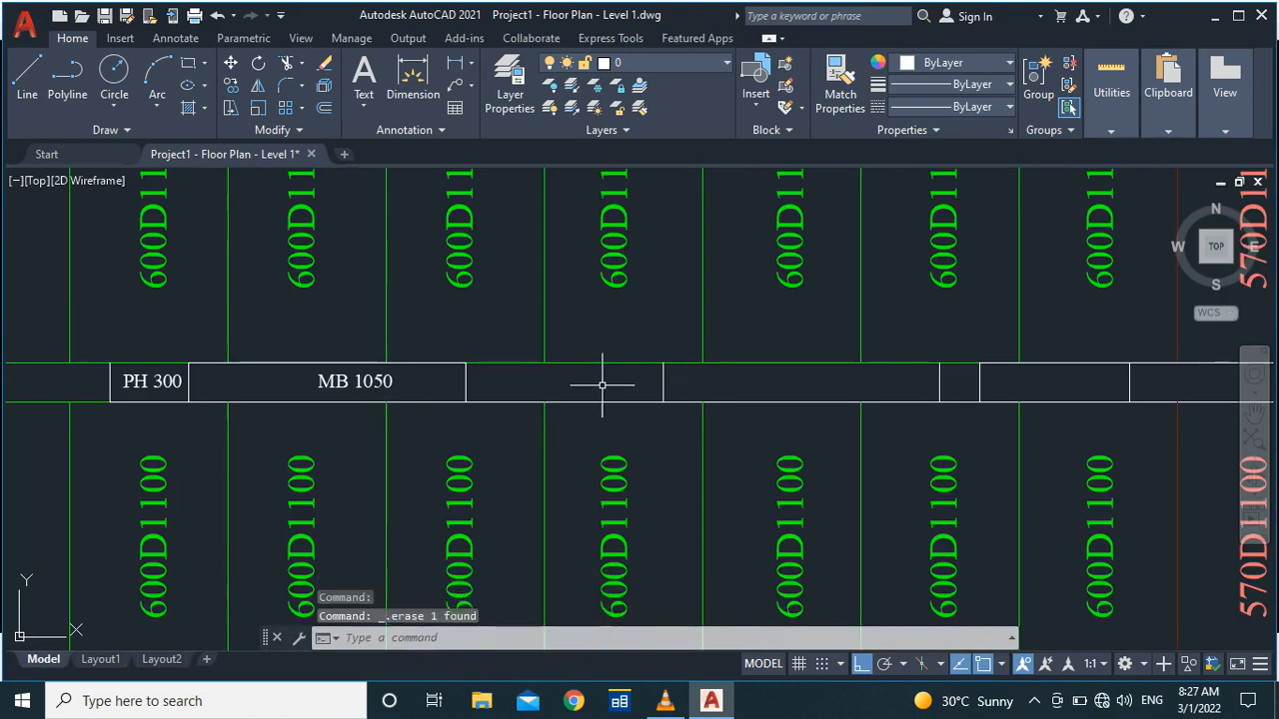
click(663, 384)
key(Delete)
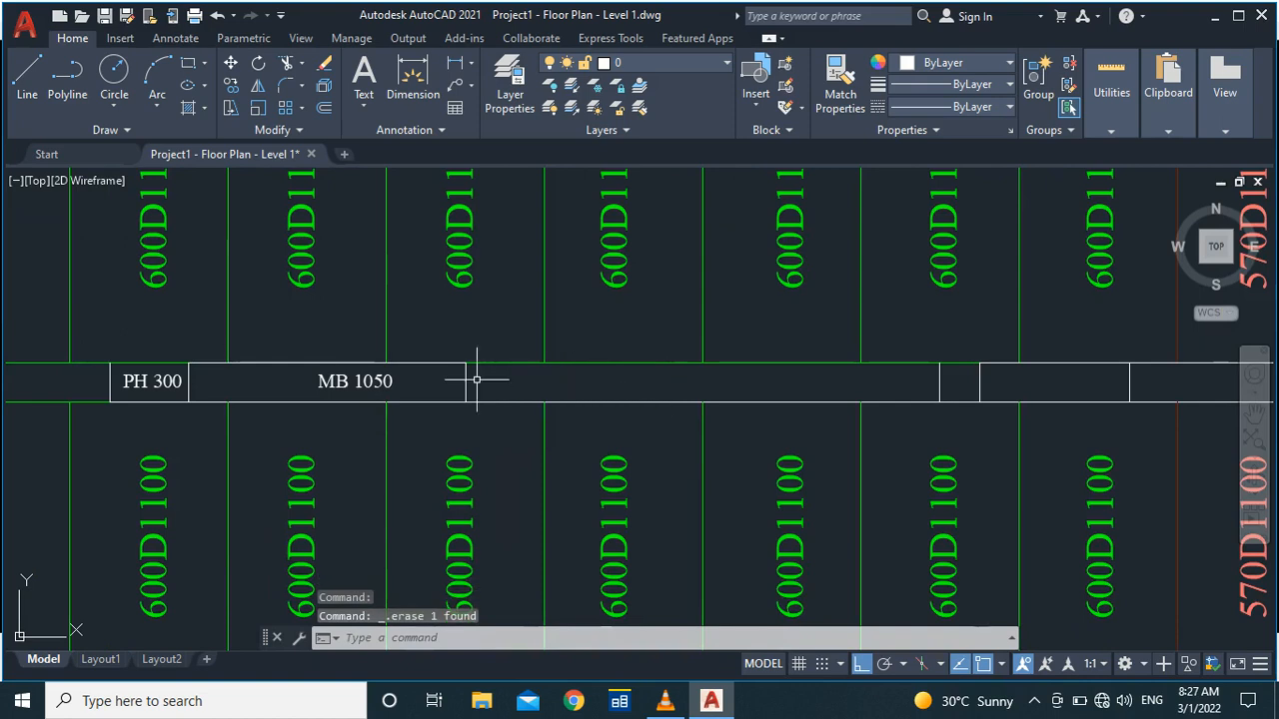
Step: Draw another 1050 line along the upper edge from the new divider, continuing straight down past the lower edge
key(Return)
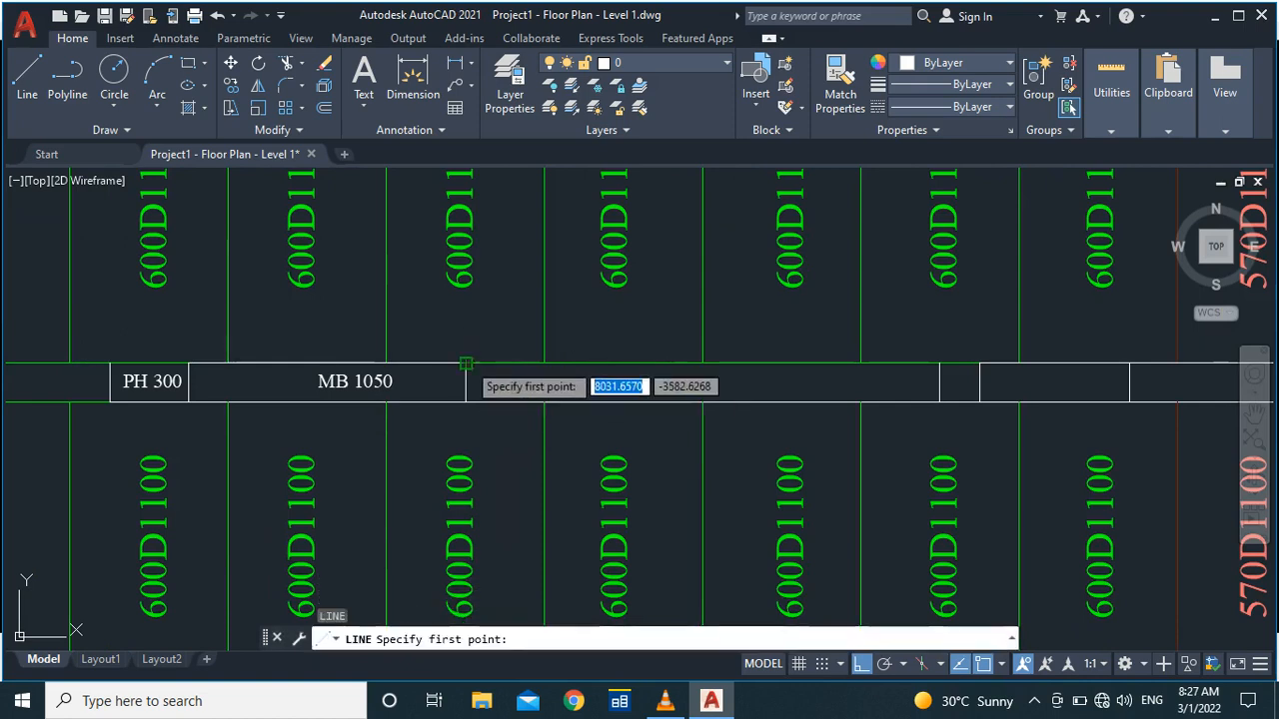
click(465, 364)
text(1050)
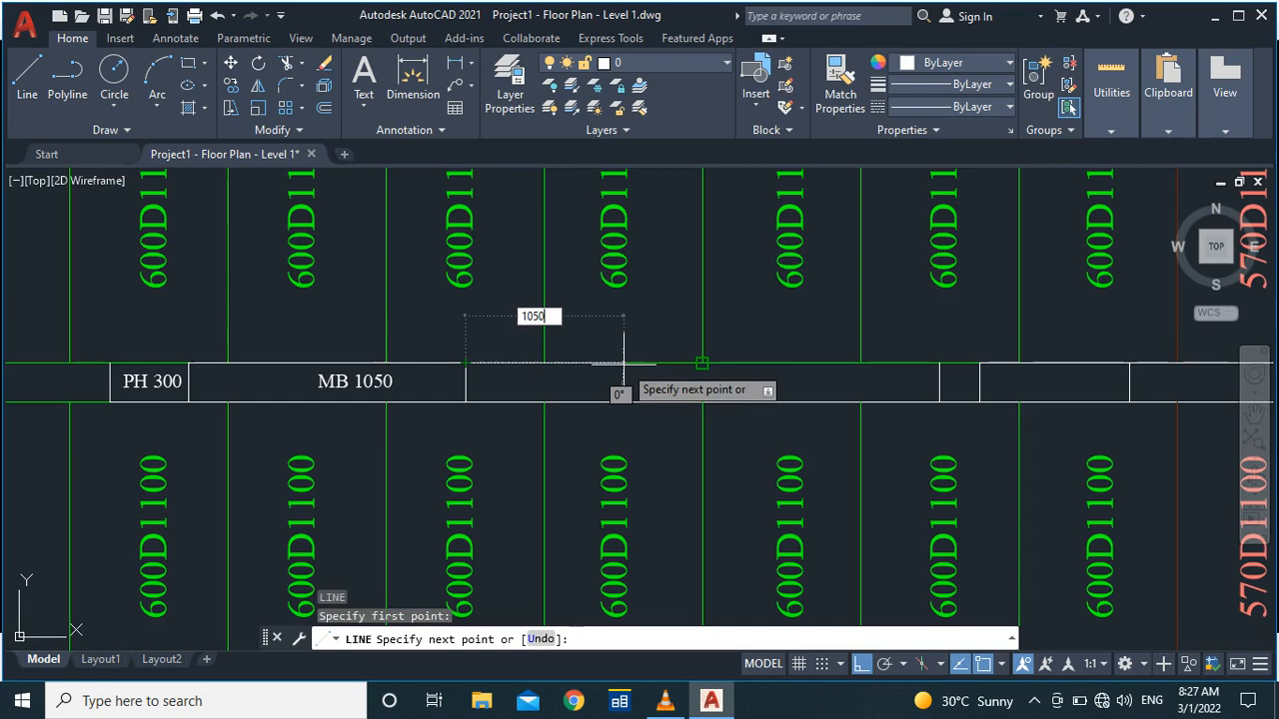
key(Return)
scroll(737, 415, up, 3)
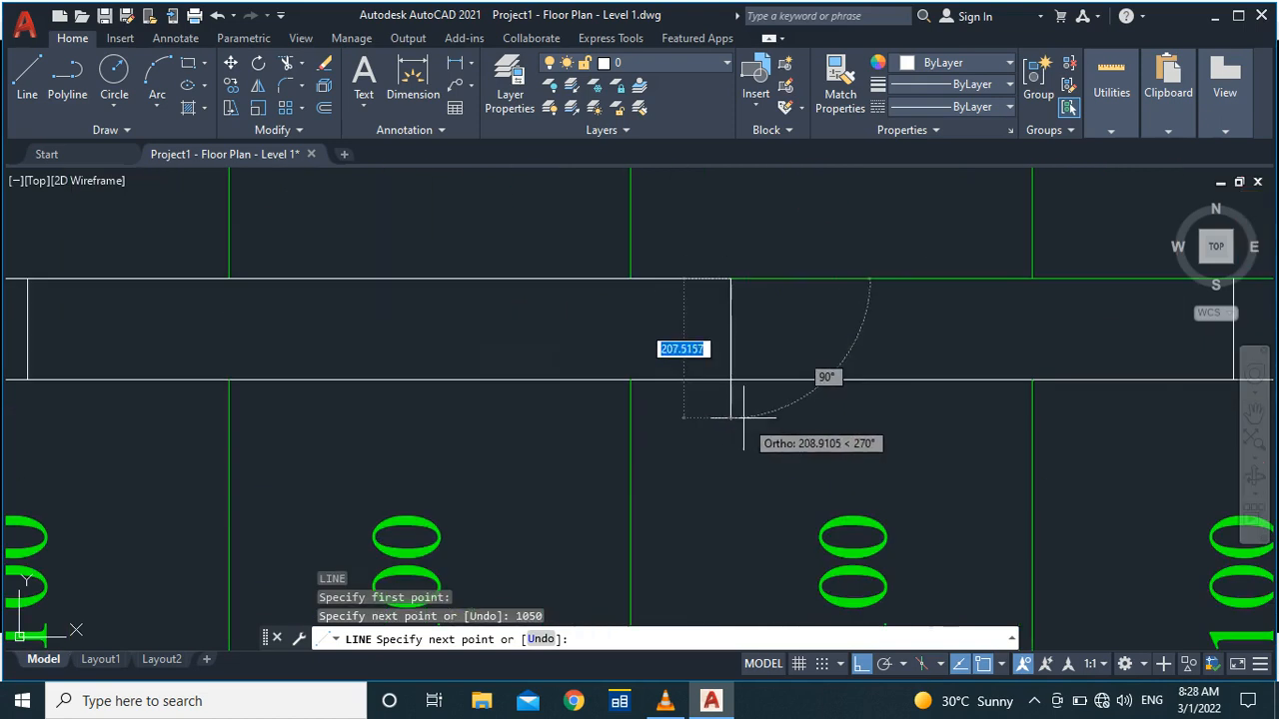
click(732, 422)
key(Return)
Step: Trim the part of the second new divider that extends below the beam
text(tr)
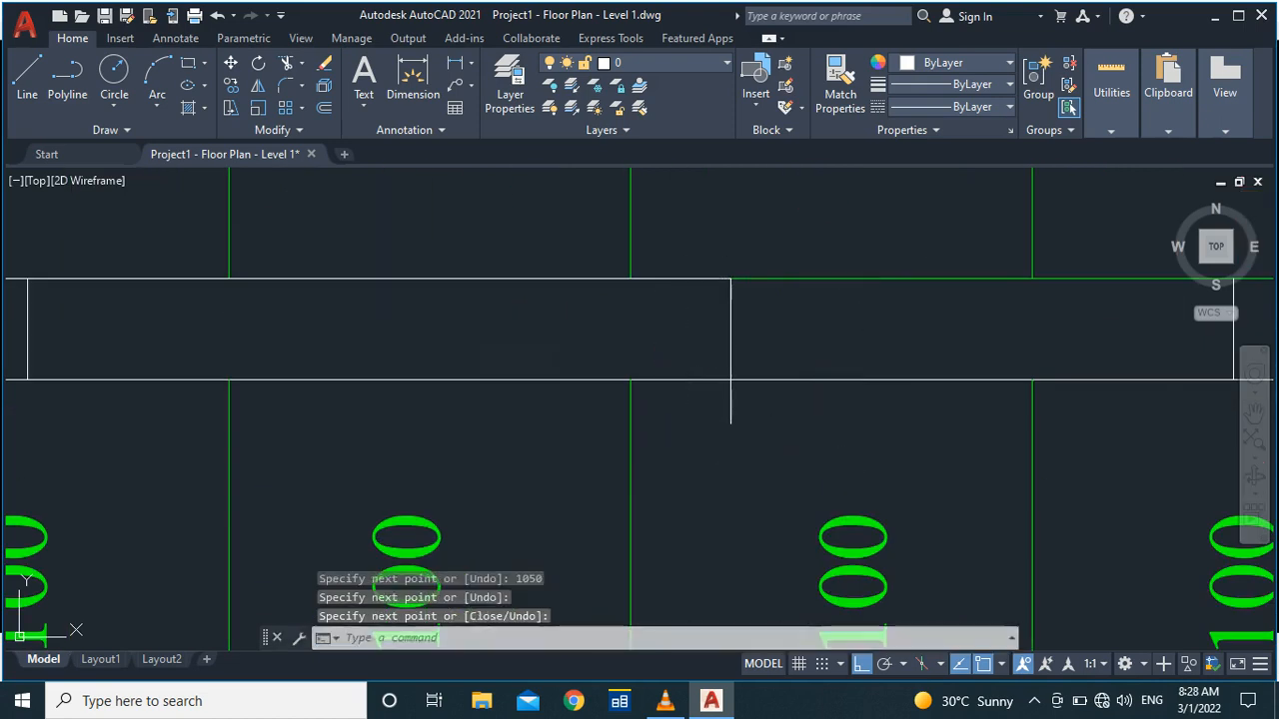
key(Return)
key(Escape)
Step: Copy the "MB 1050" label horizontally about 882 units into the newly divided adjacent segment
scroll(728, 414, down, 5)
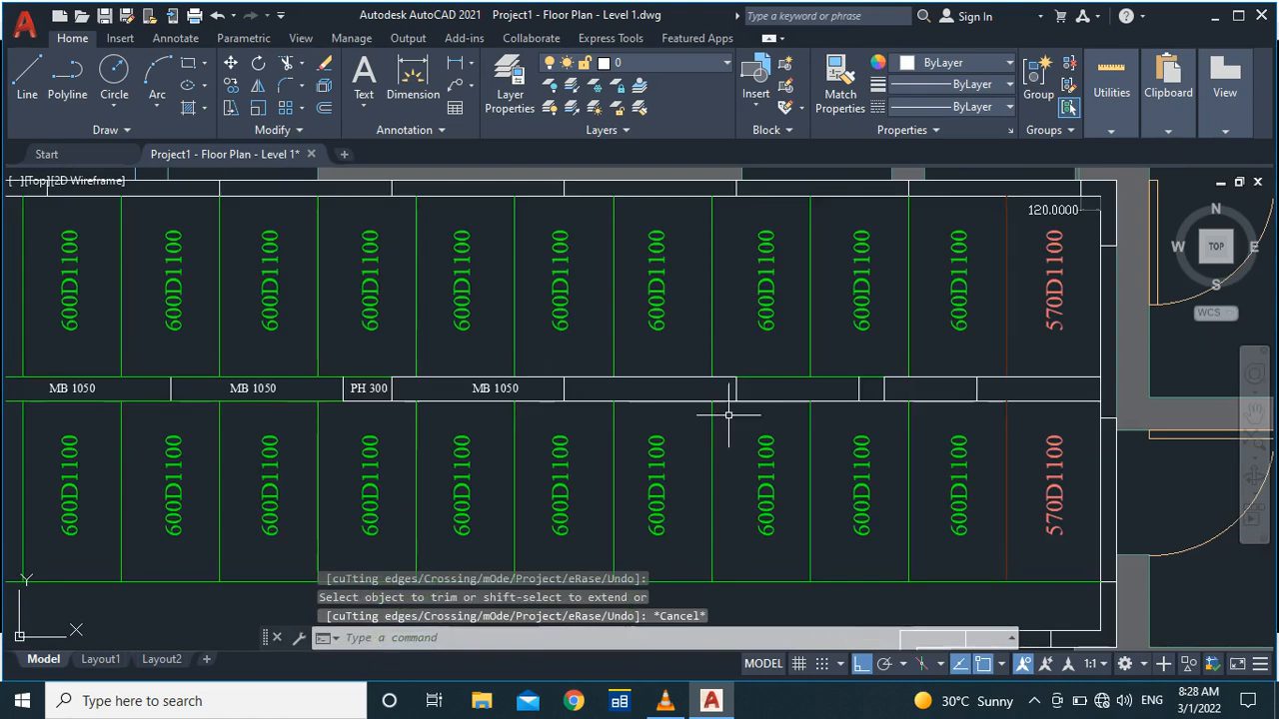
click(482, 388)
text(co)
key(Return)
click(473, 389)
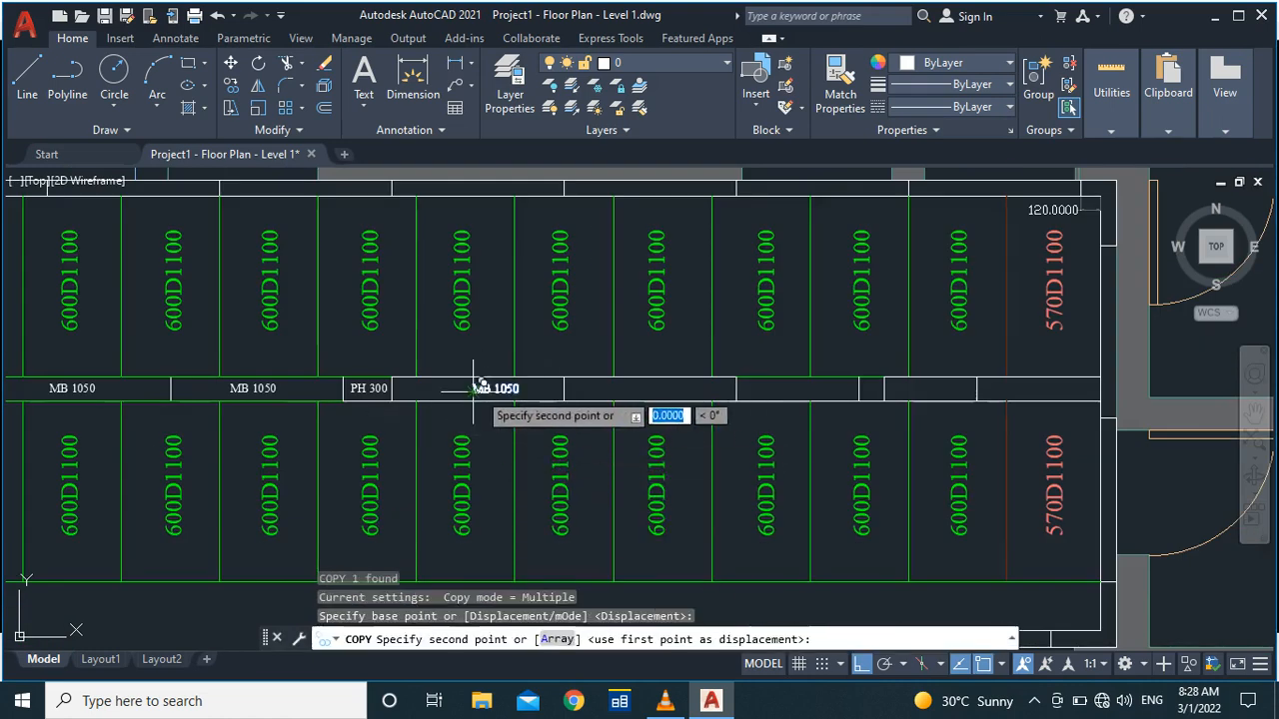
scroll(474, 389, up, 5)
click(607, 380)
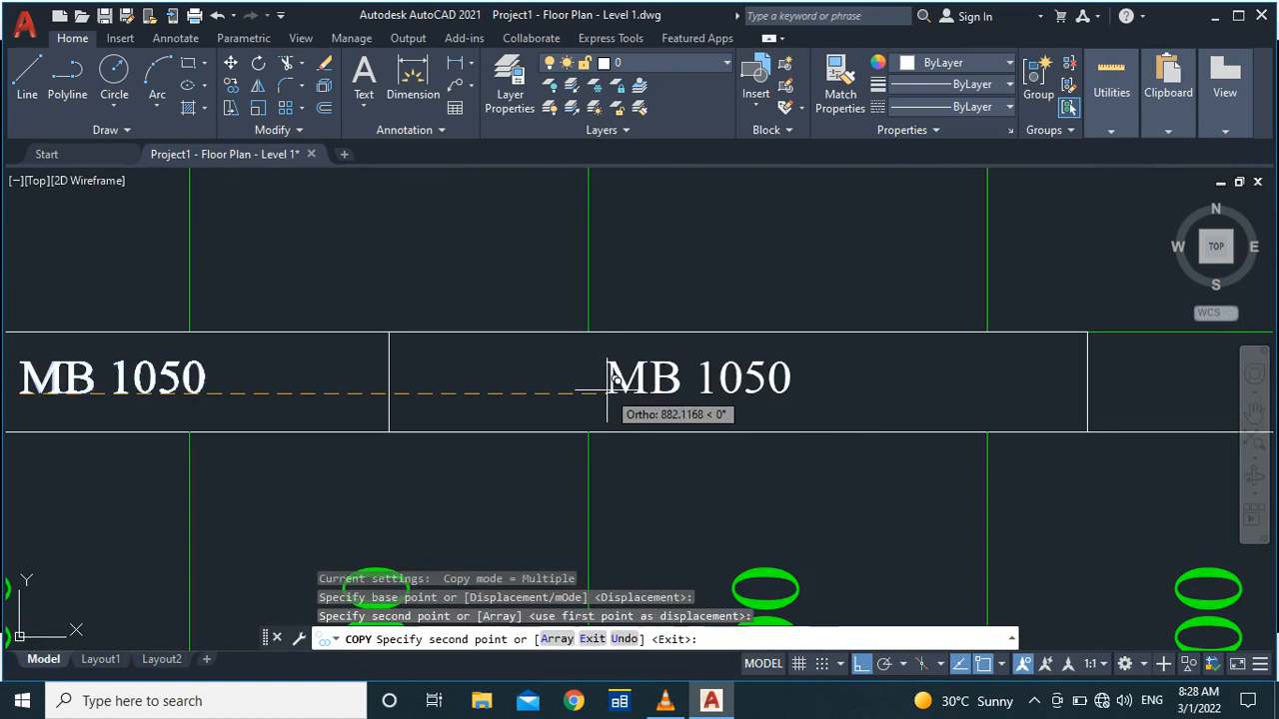
key(Escape)
Step: Delete the overlapping old dividers around the narrow segment beyond the last "MB 1050" and the leftover upper-edge line beside them
scroll(610, 385, down, 6)
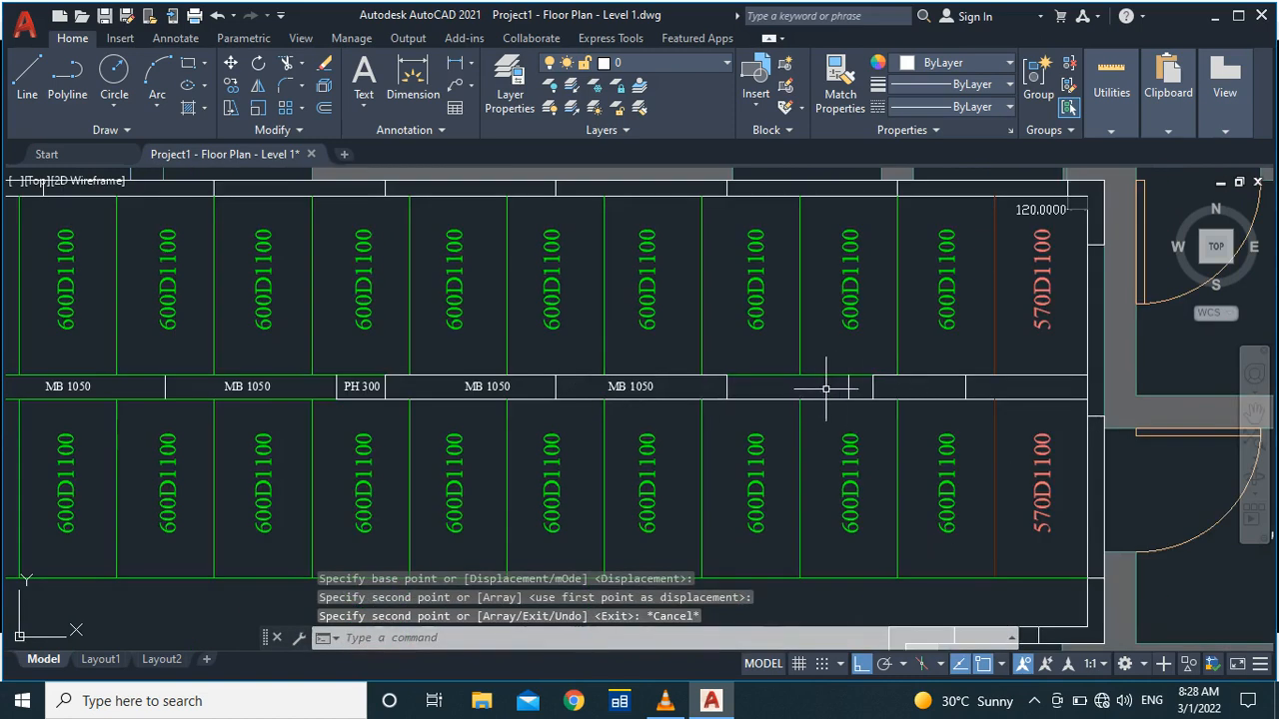
scroll(840, 385, up, 2)
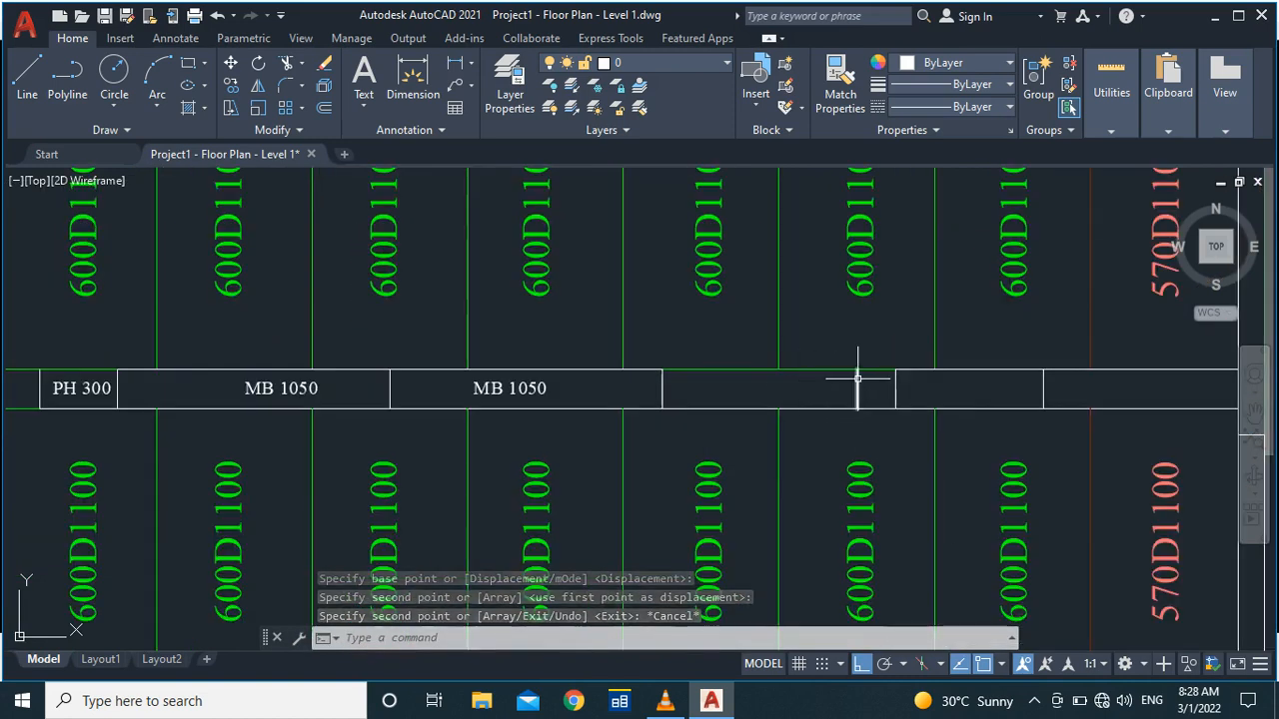
click(857, 381)
click(896, 388)
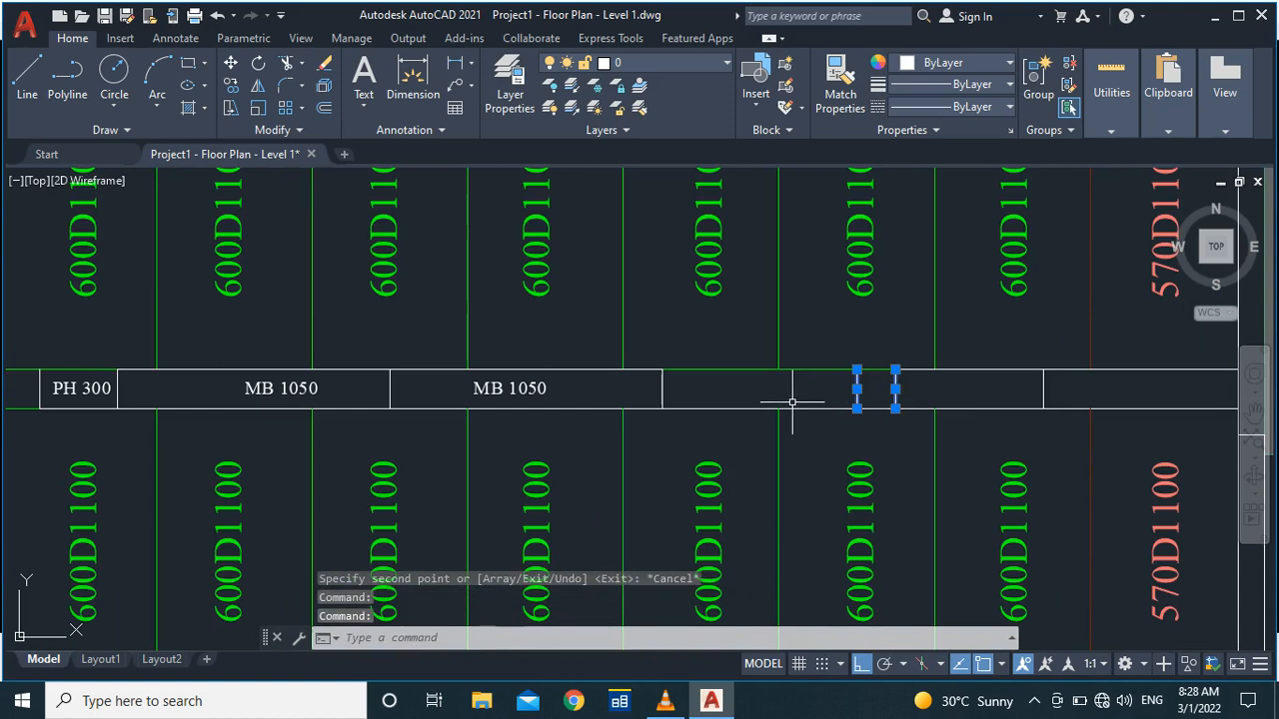
key(Delete)
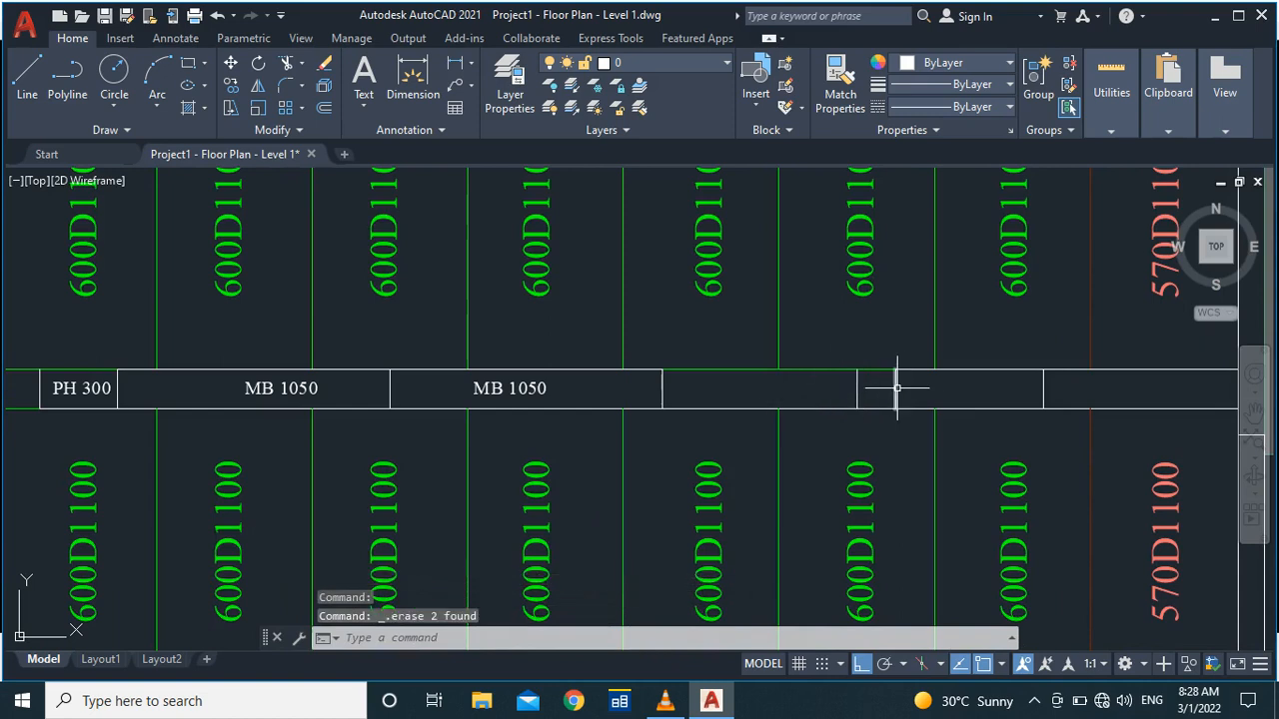
click(896, 388)
click(845, 387)
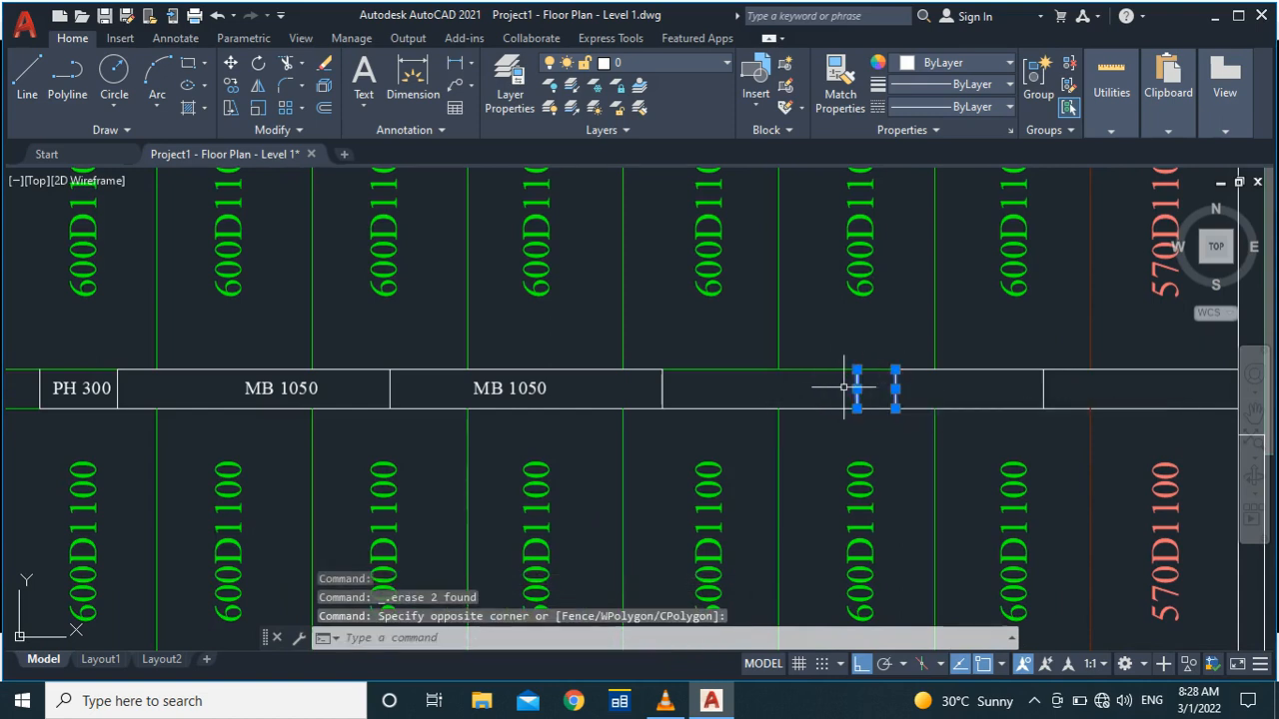
key(Delete)
click(905, 369)
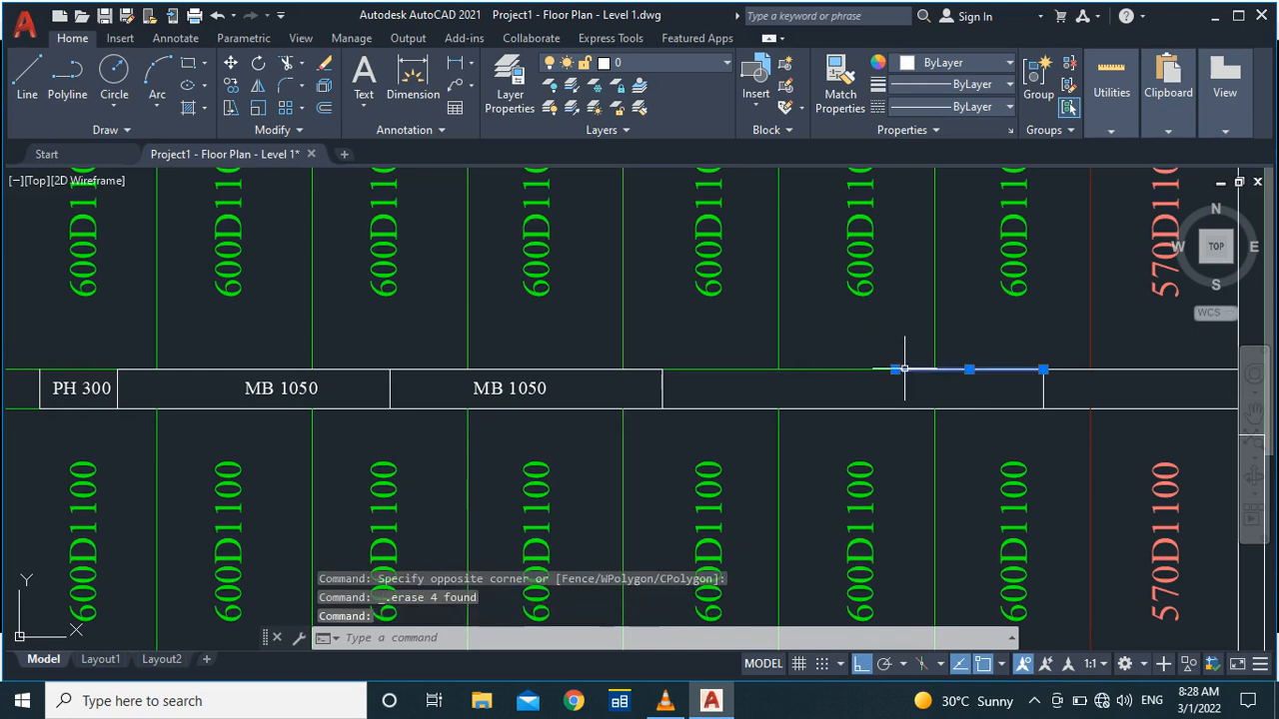
key(Delete)
Step: Check with a dimension the lower-edge length from the last "MB 1050" segment to the next divider, without placing it
scroll(699, 391, up, 2)
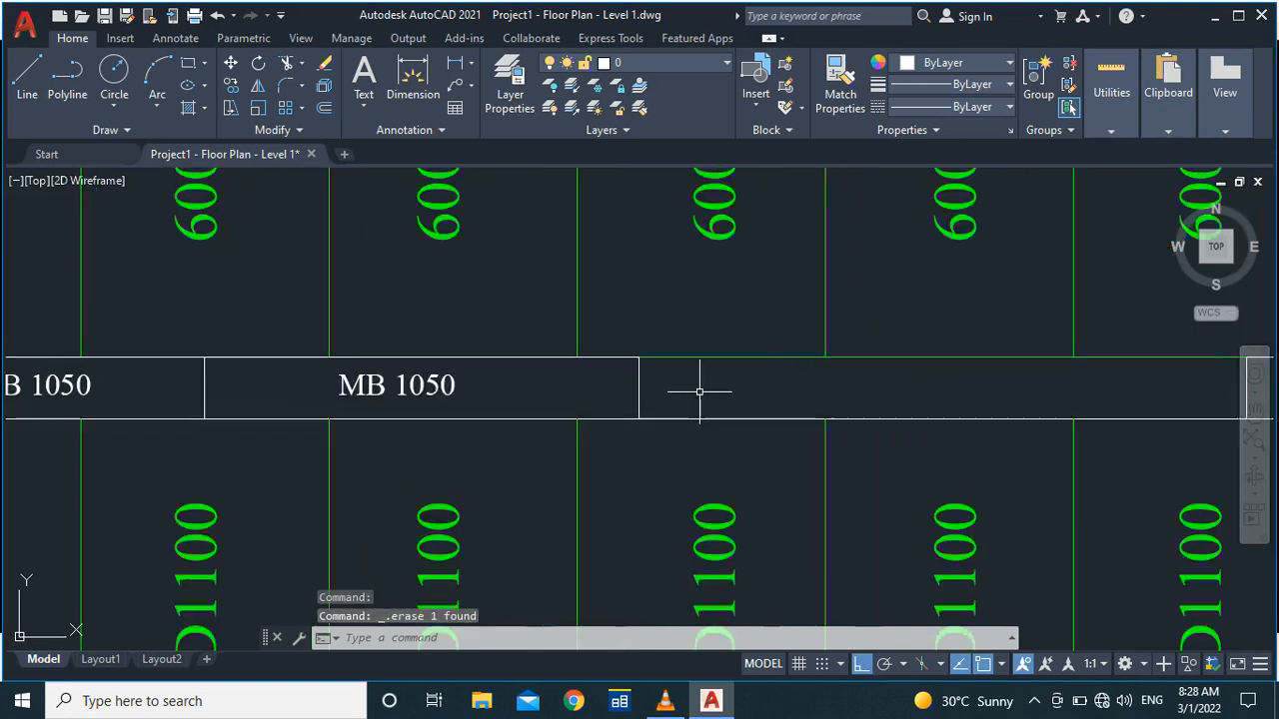
text(m)
key(Return)
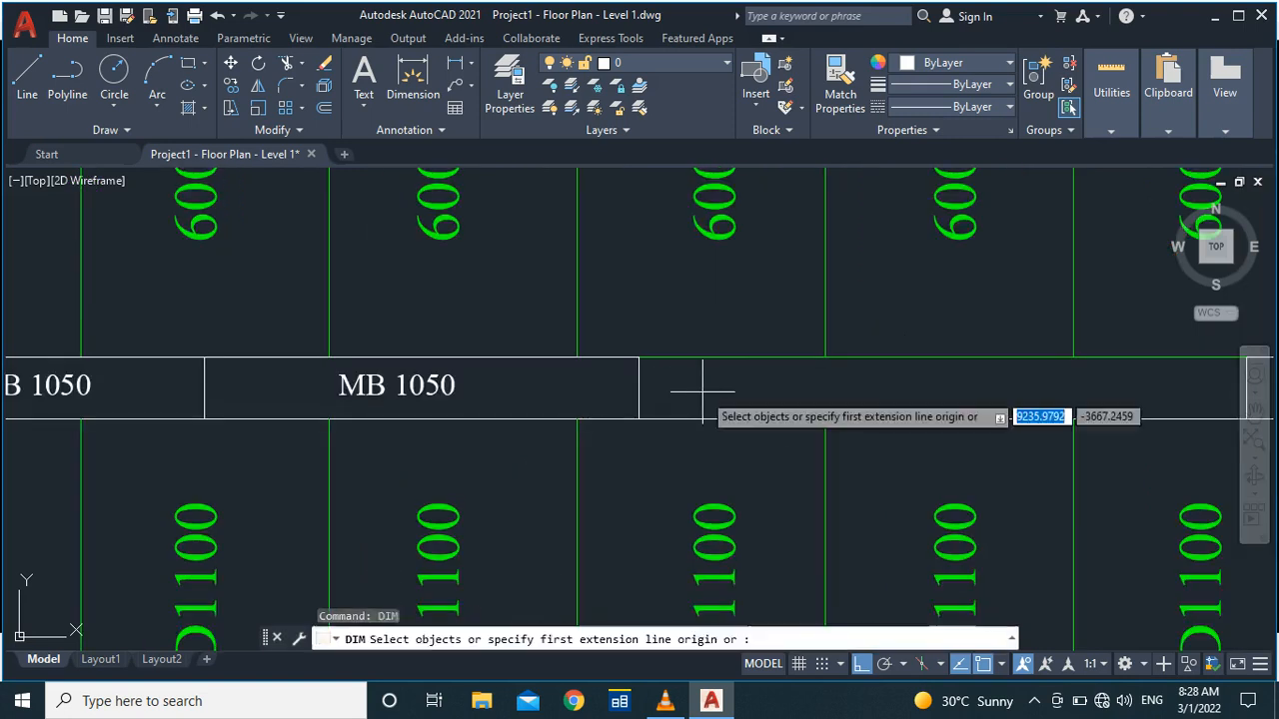
scroll(700, 392, down, 3)
click(677, 404)
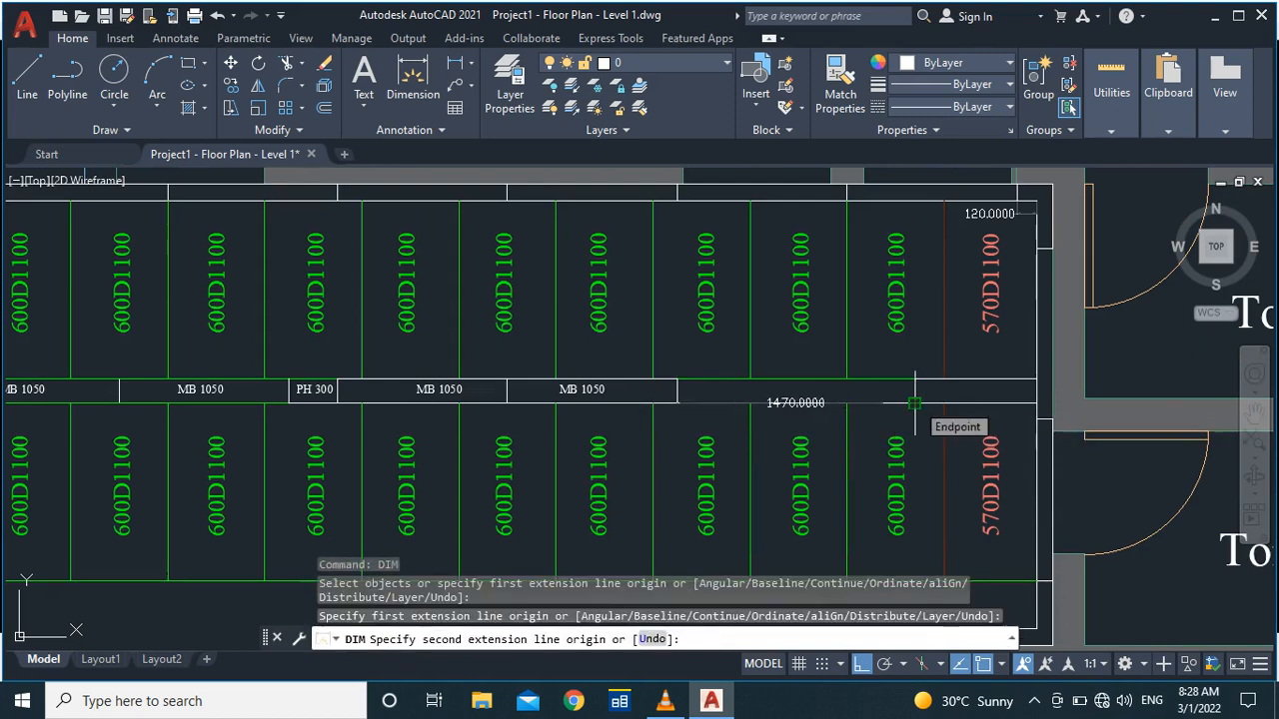
key(Escape)
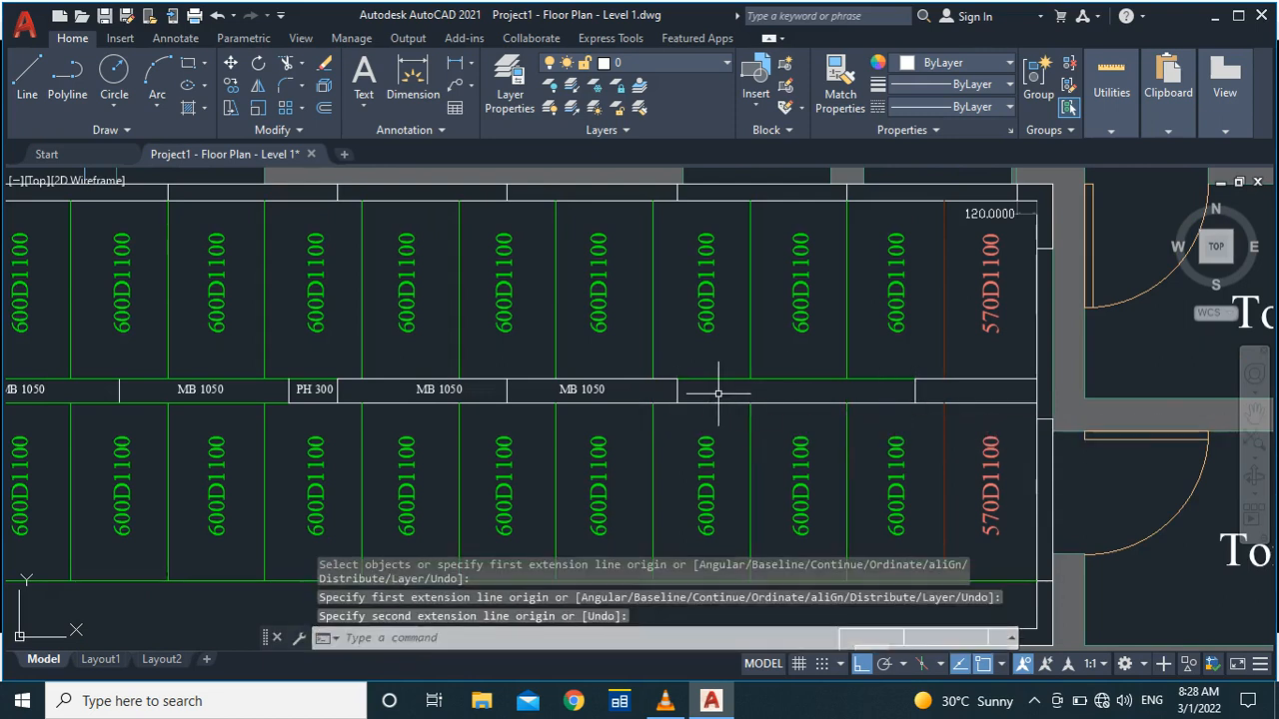
Step: Draw a 1050-unit line along the upper edge from the last "MB 1050" segment, continuing as a divider down across the beam
text(l)
key(Return)
click(678, 380)
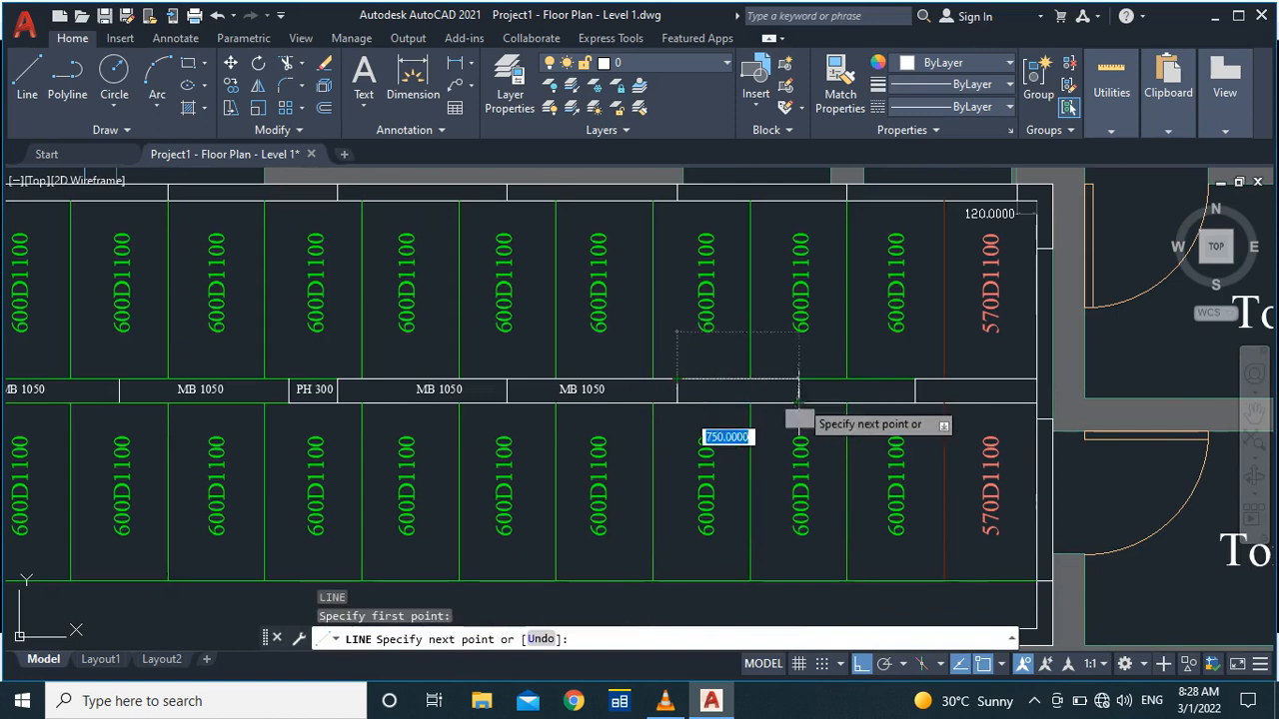
scroll(823, 381, up, 8)
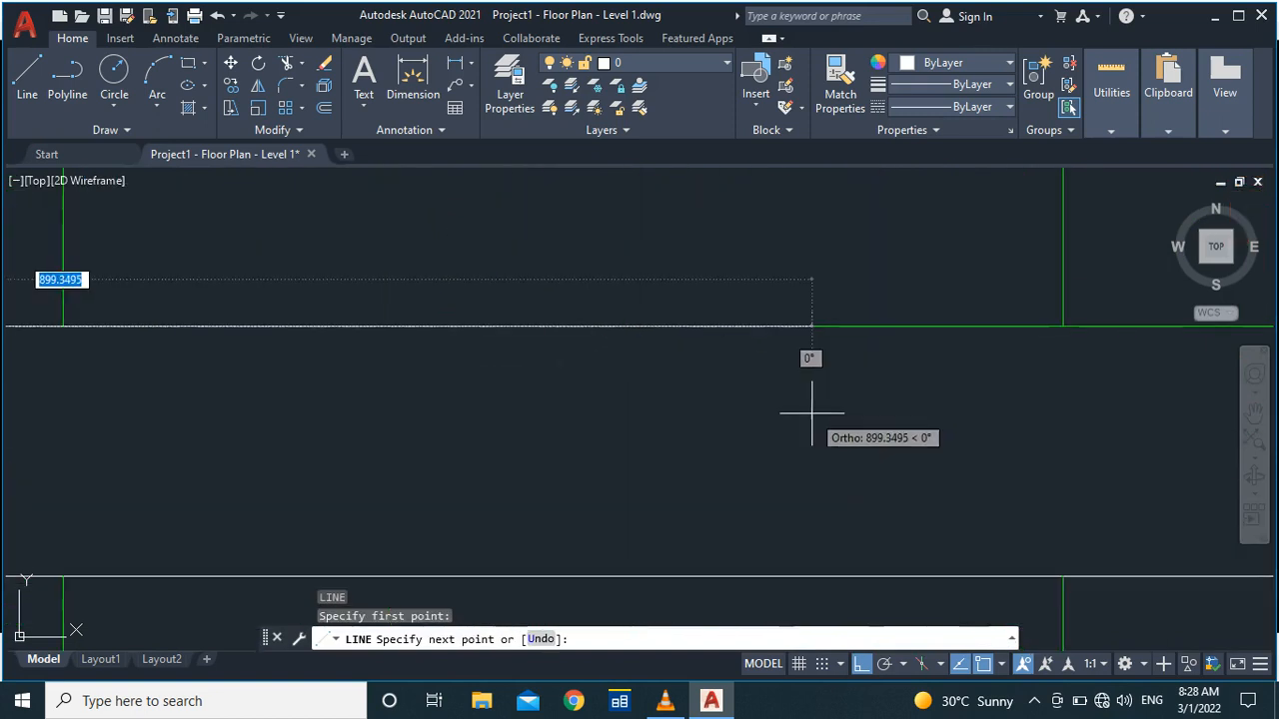
text(1050)
key(Return)
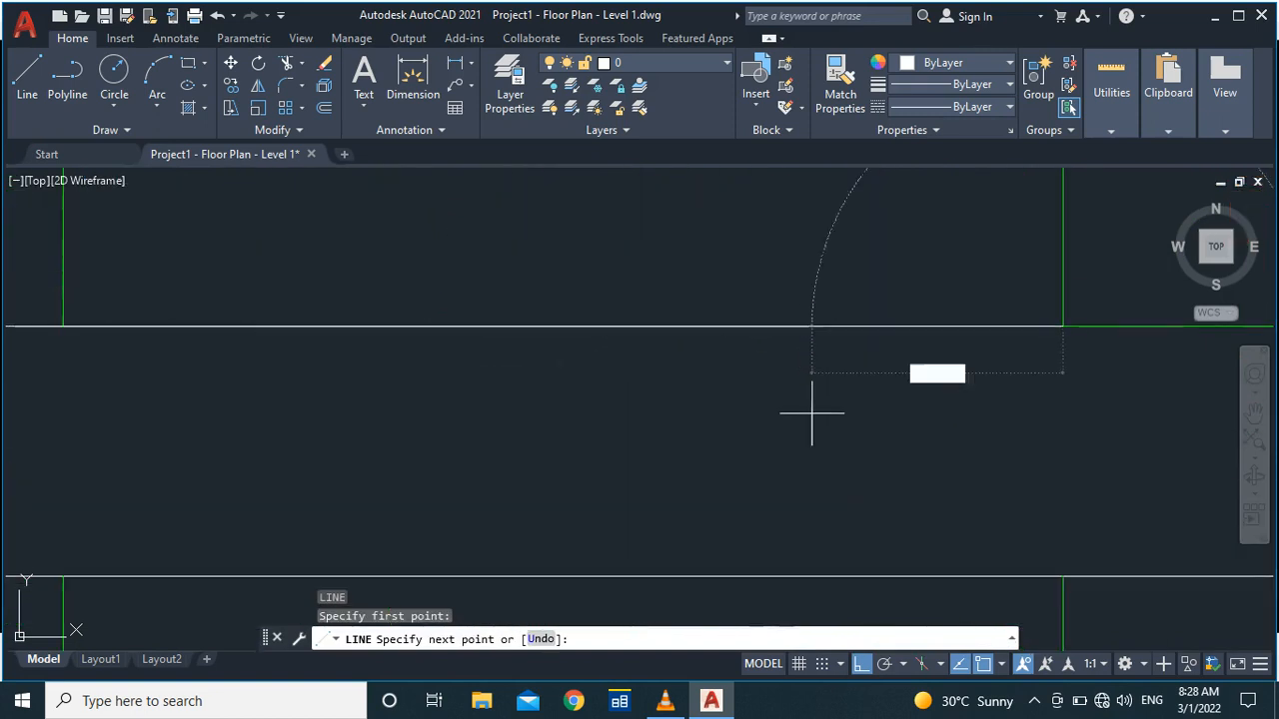
scroll(814, 388, down, 3)
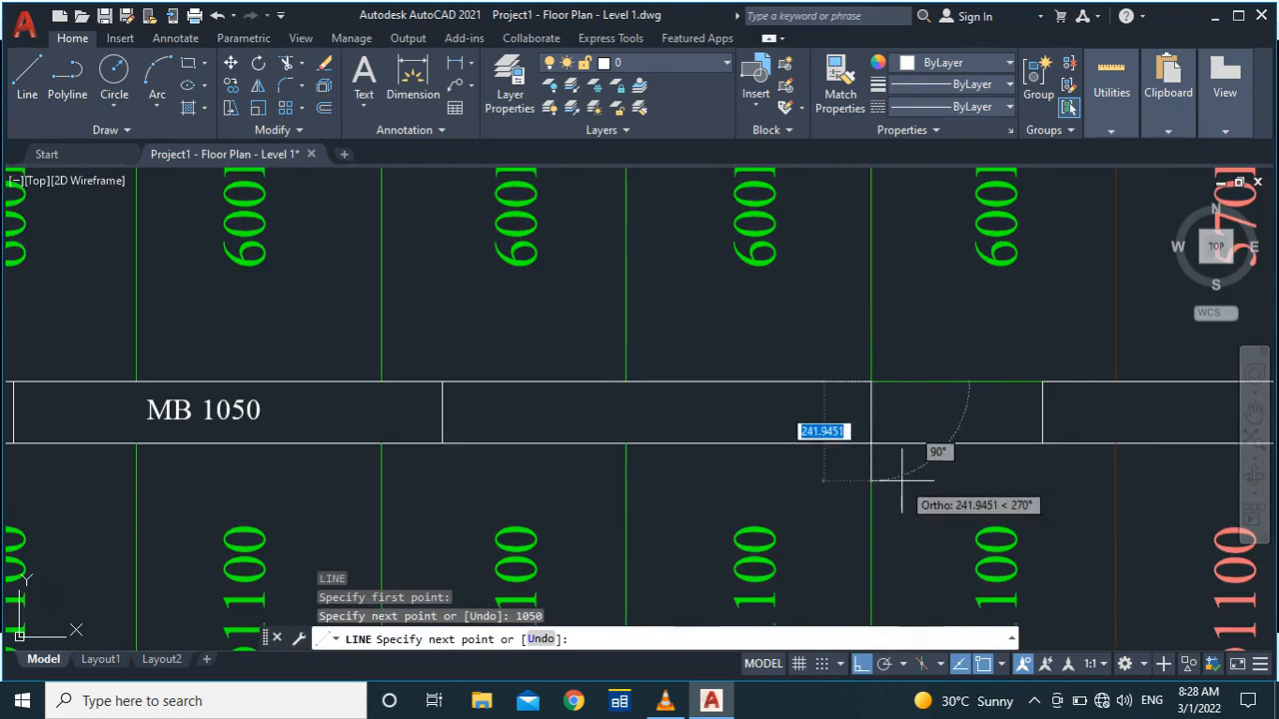
scroll(870, 459, up, 3)
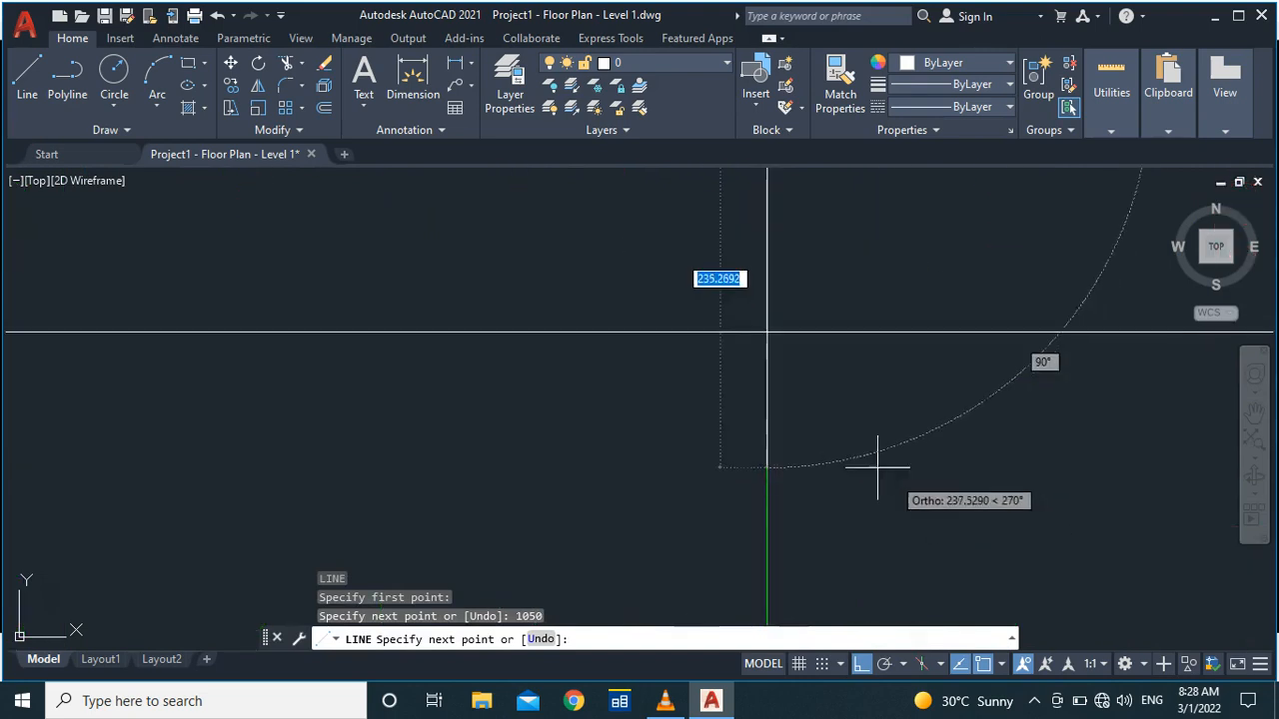
click(816, 404)
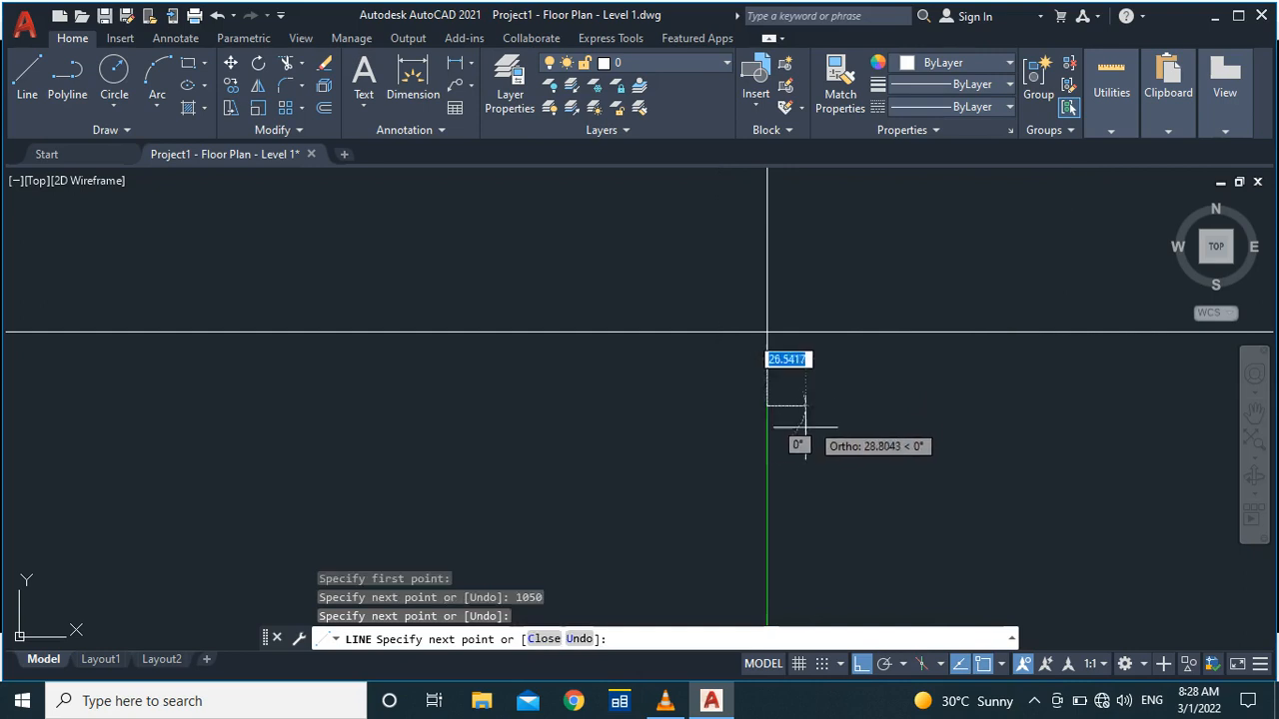
key(Return)
Step: Trim the new divider's overhang below the beam and delete the old divider between it and the beam's far end
text(tr)
key(Return)
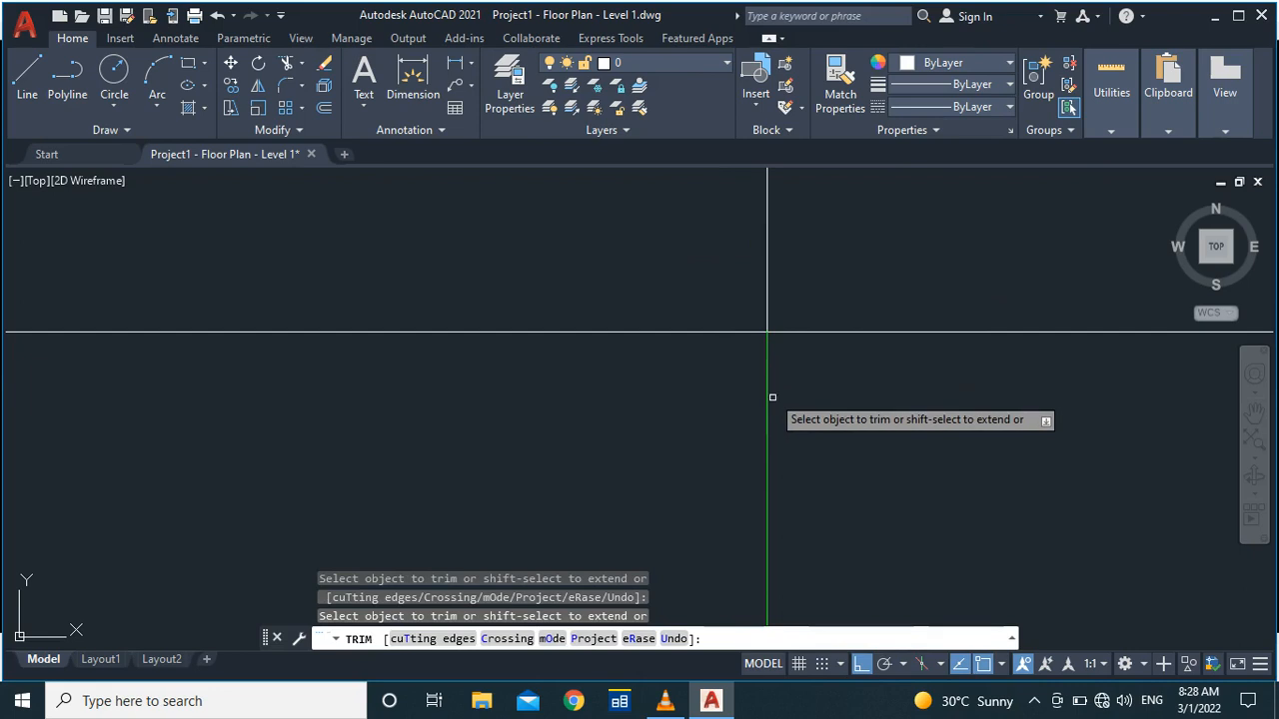
scroll(699, 405, down, 6)
scroll(742, 397, up, 4)
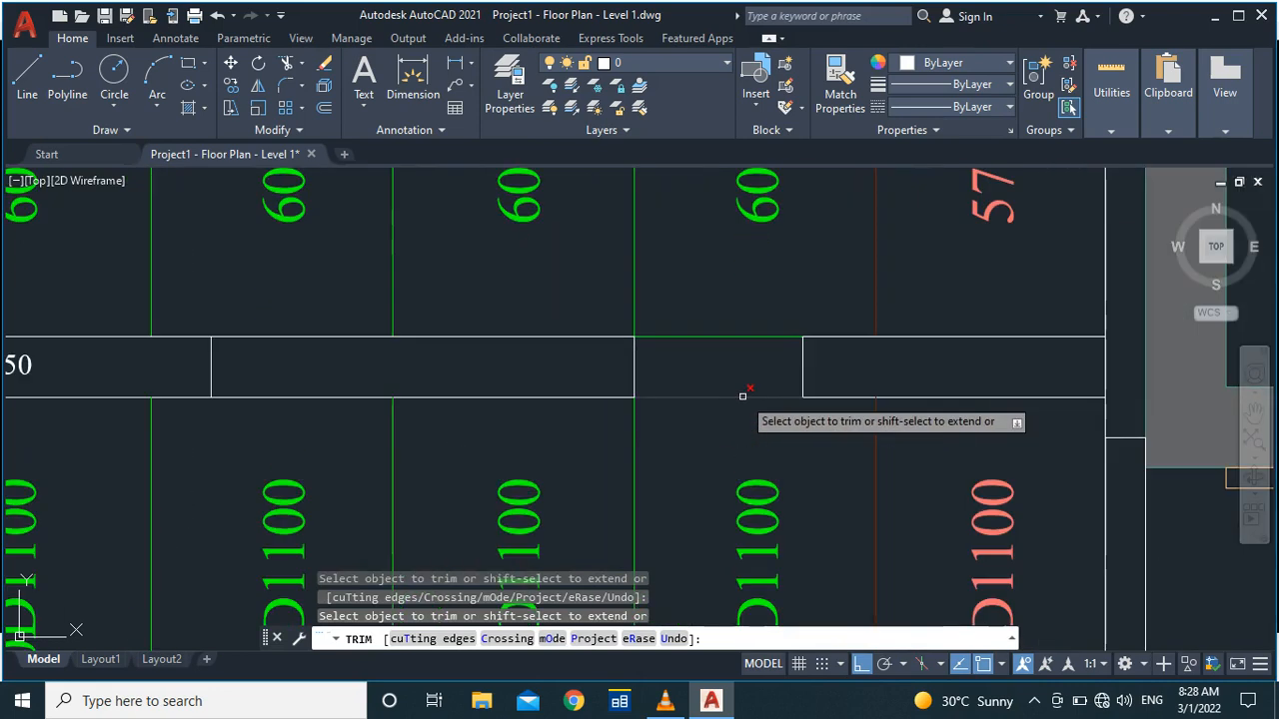
key(Escape)
click(802, 370)
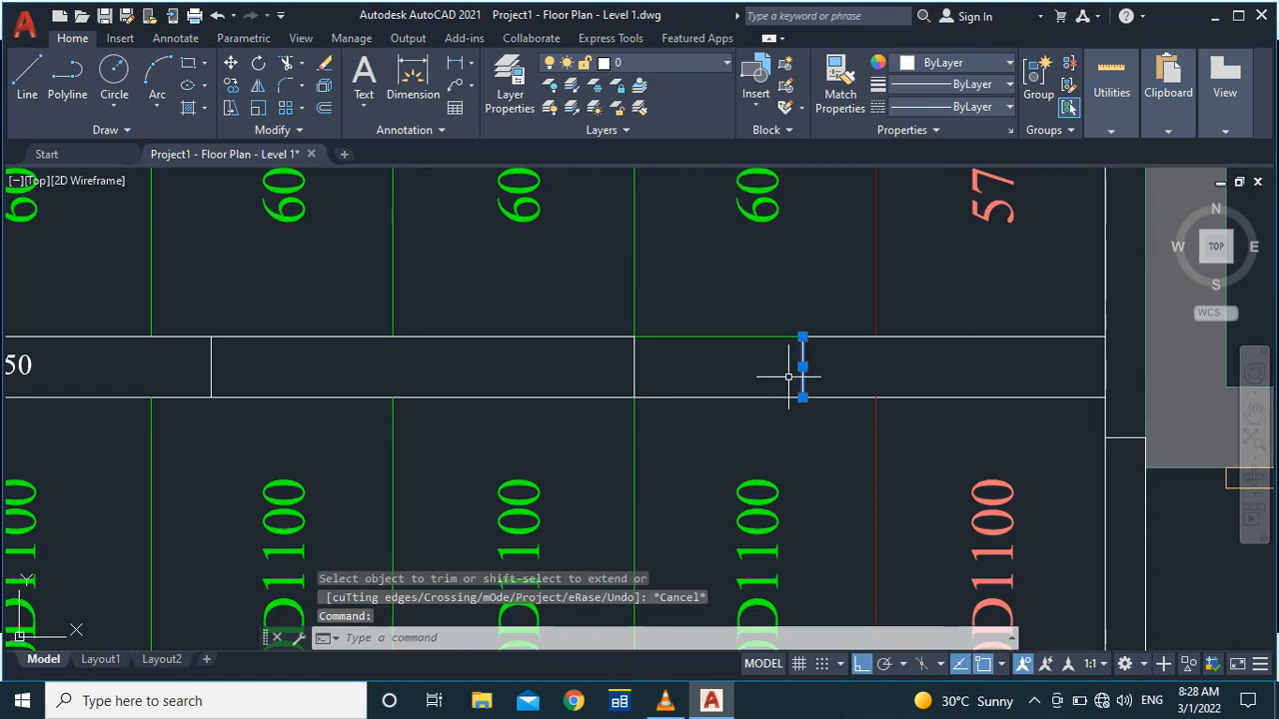
key(Delete)
Step: Draw a 300-unit upper-edge line from the new divider, continue it down across the beam, and trim the overhang below
text(l)
key(Return)
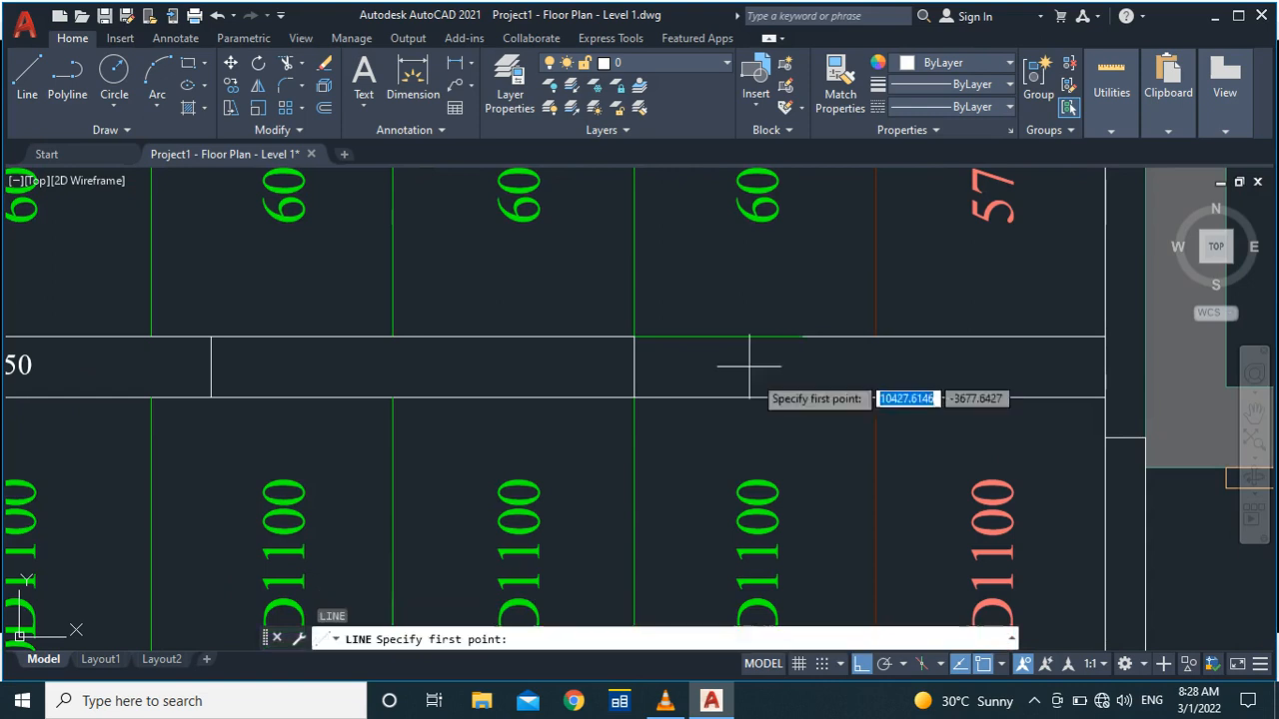
click(633, 338)
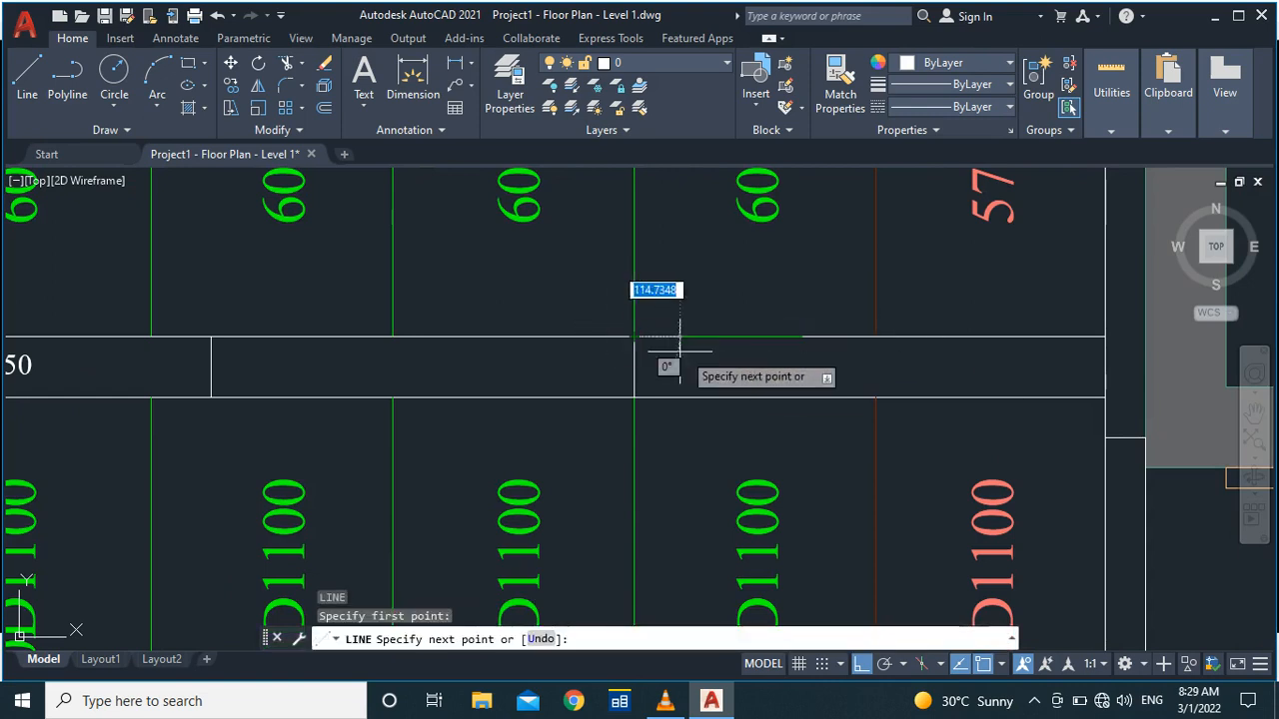
text(300)
key(Return)
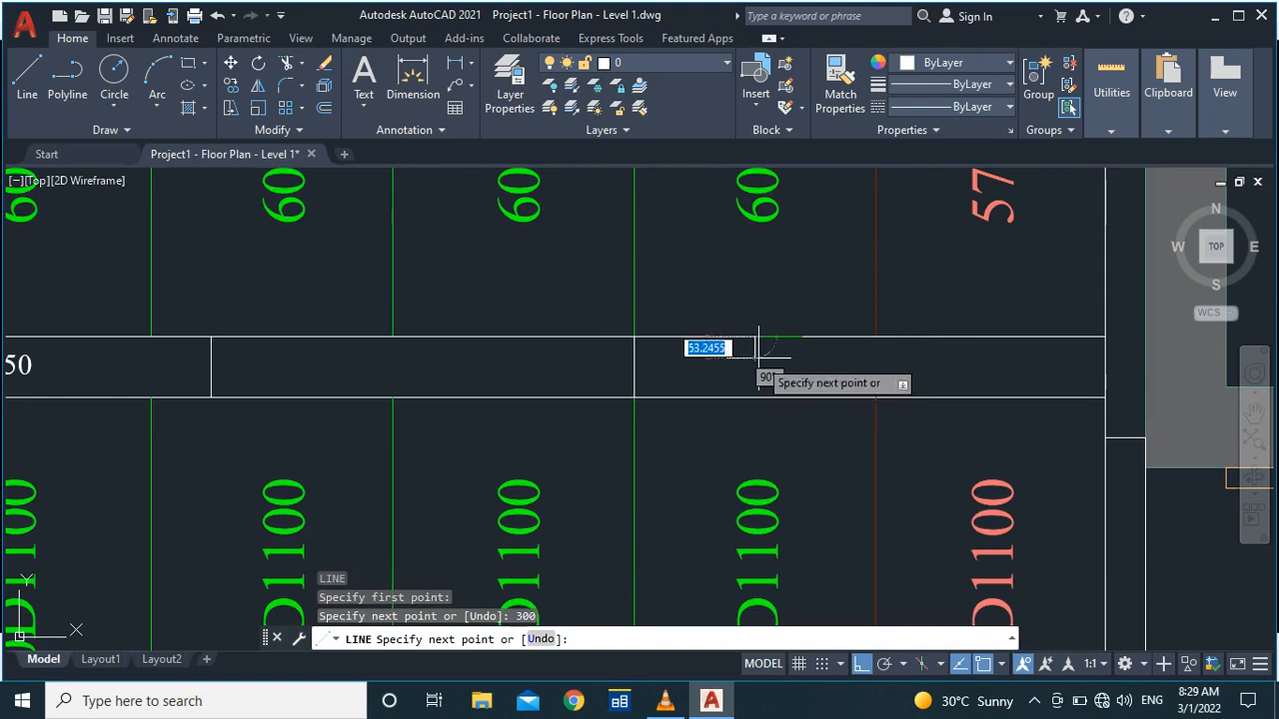
scroll(796, 380, up, 3)
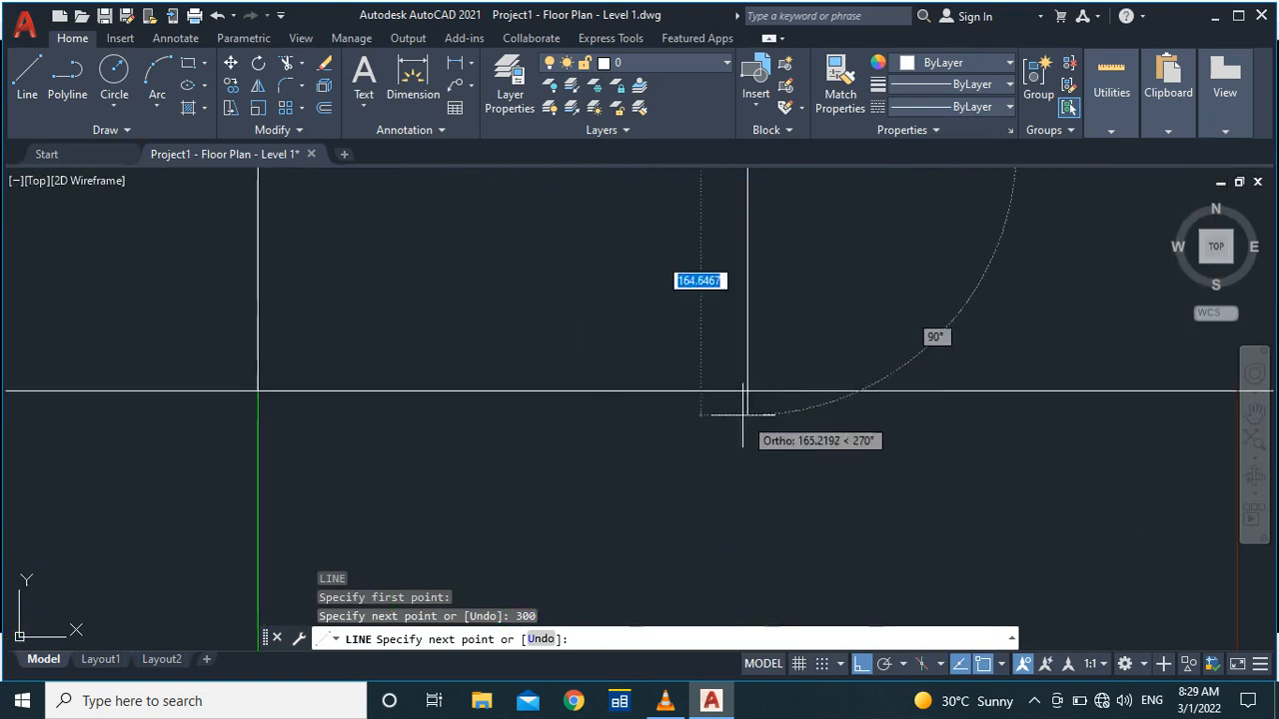
click(746, 403)
key(Escape)
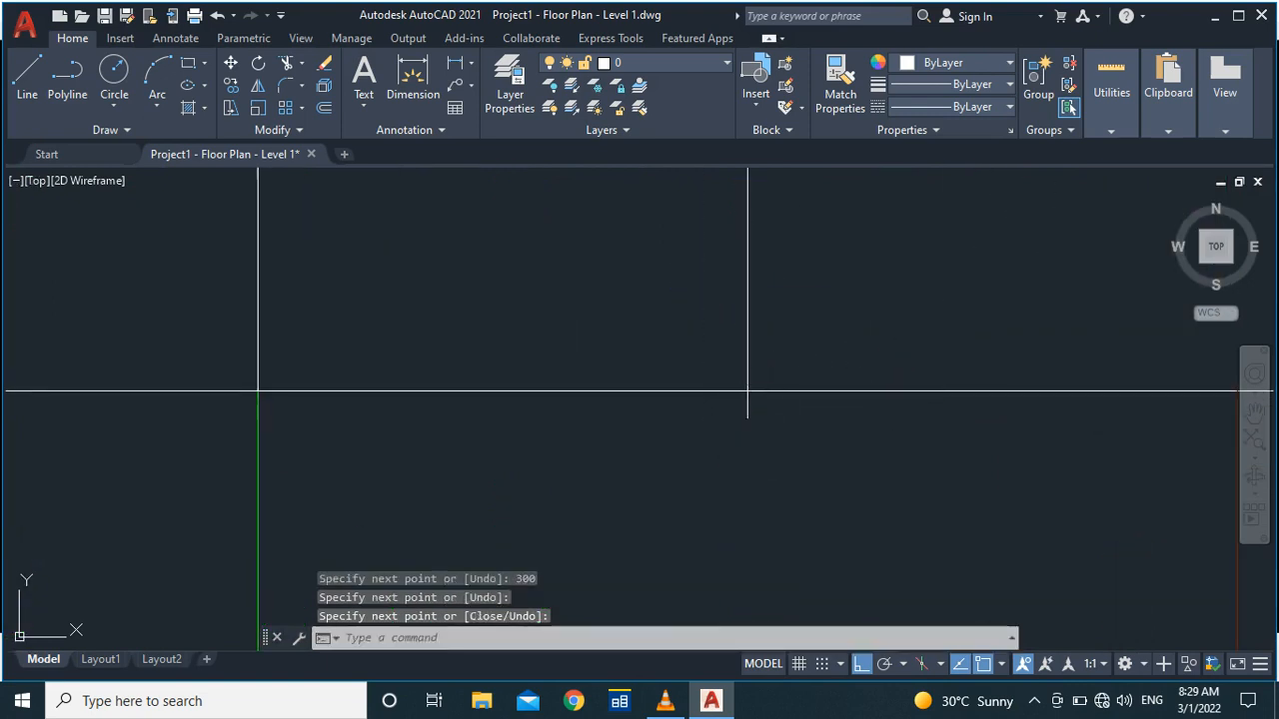
text(tr)
key(Return)
key(Escape)
Step: Delete the divider just drawn 300 units beyond the unlabelled 1050-unit segment
scroll(748, 413, down, 8)
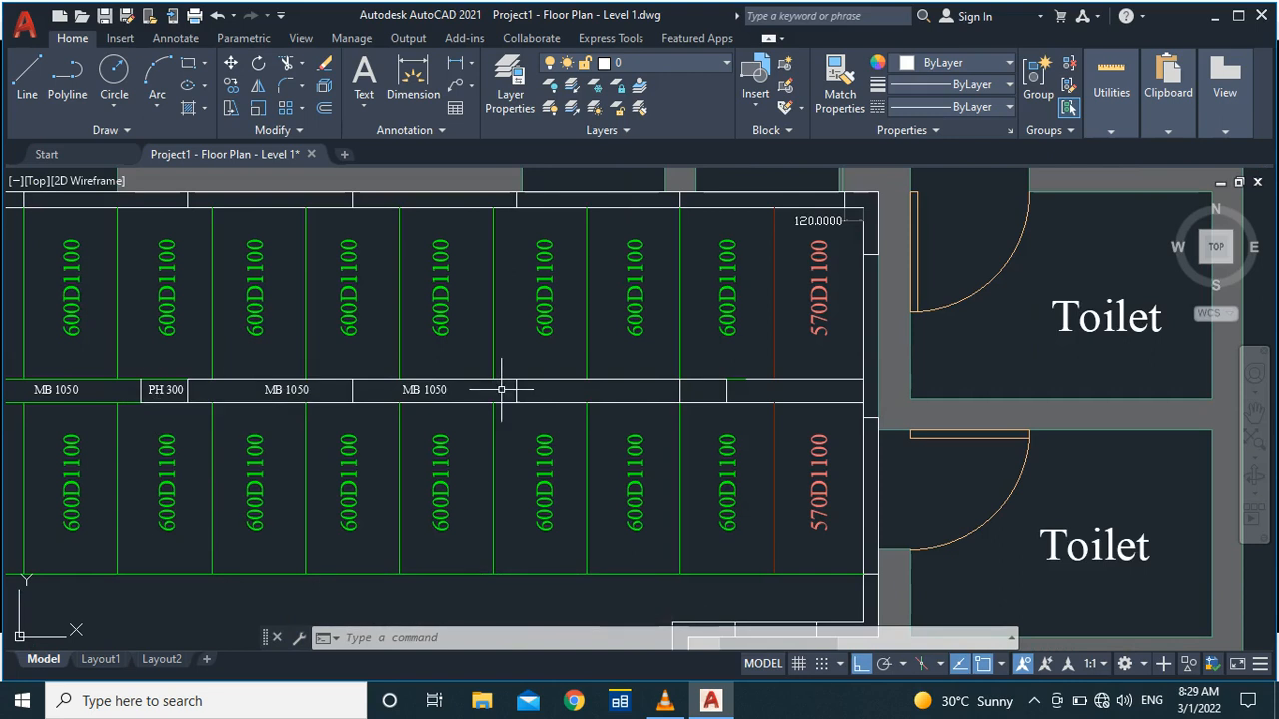
click(729, 389)
key(Delete)
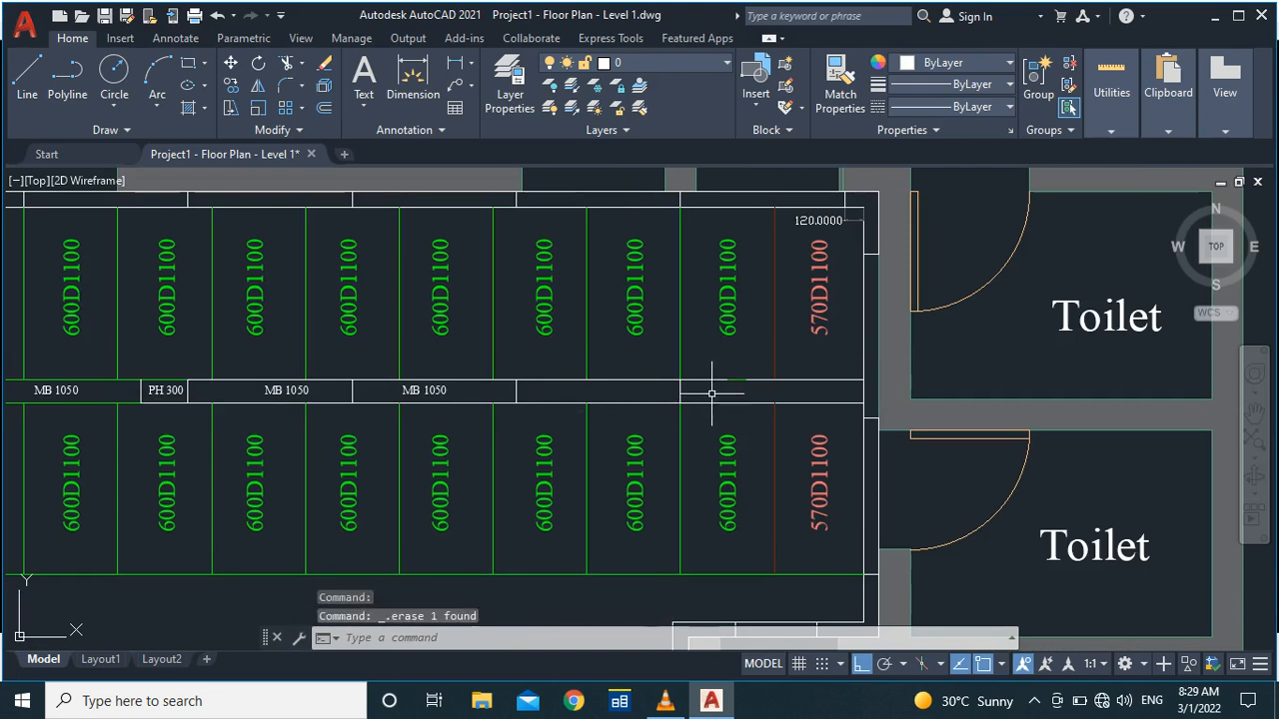
Step: Delete the 1050-unit upper-edge line of the unlabelled segment next to the last "MB 1050"
scroll(505, 393, up, 2)
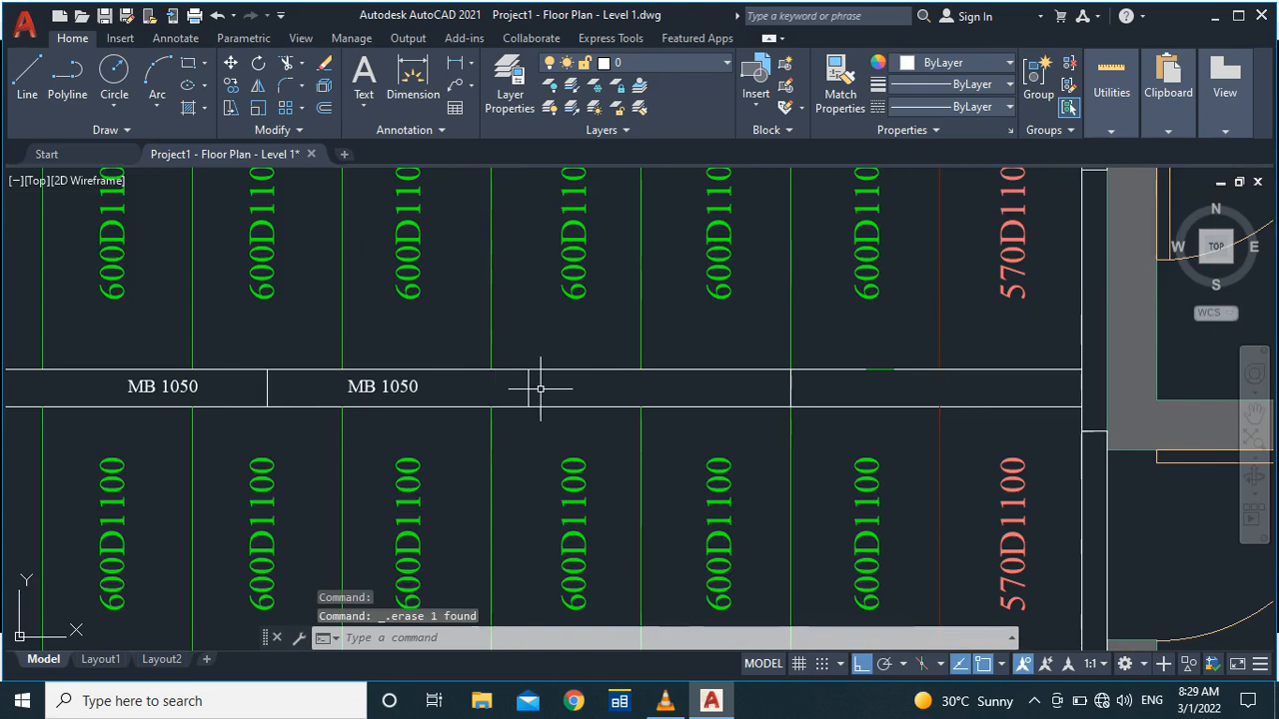
click(669, 371)
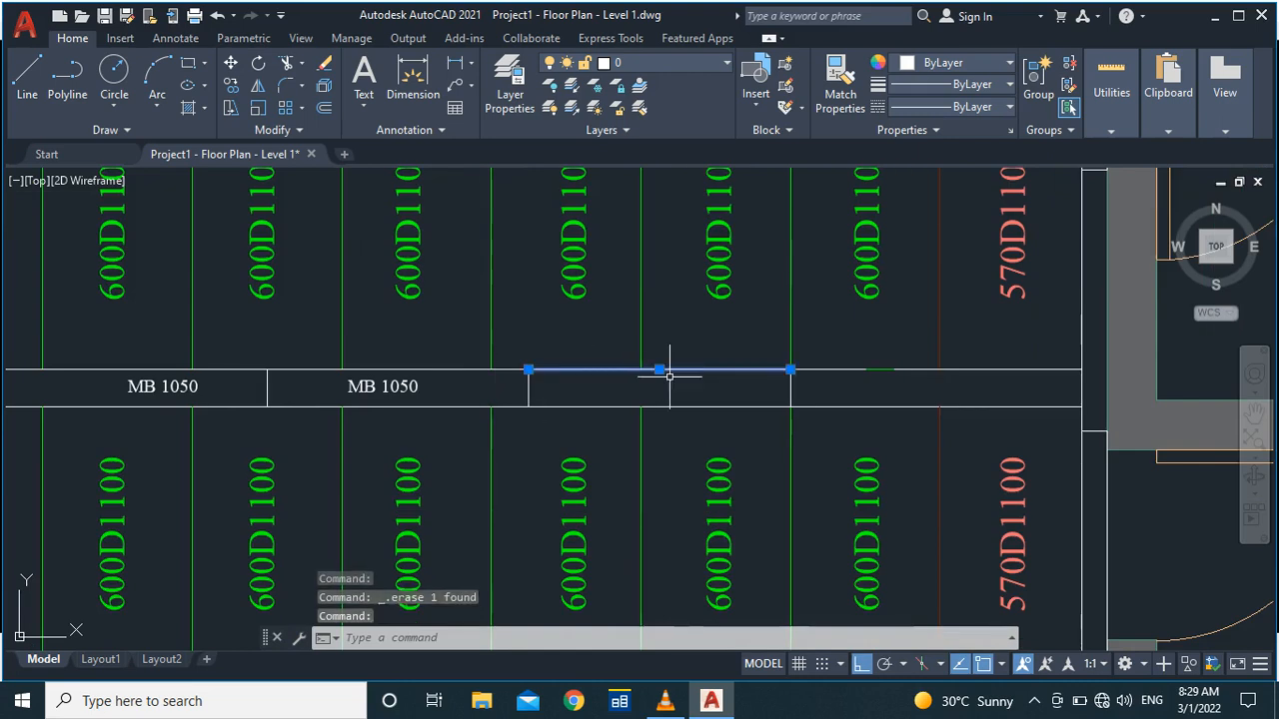
key(Delete)
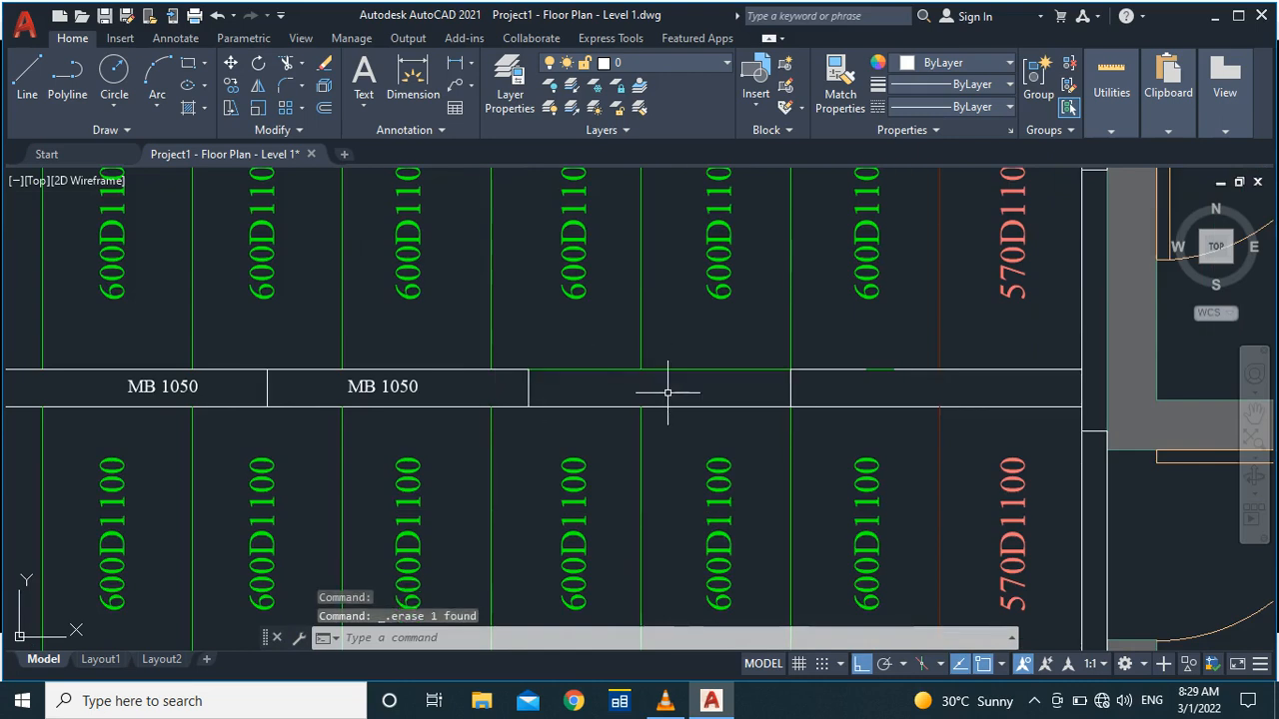
Step: Draw a 300-unit line along the upper edge from the last "MB 1050" segment, continuing as a divider down across the beam
text(l)
key(Return)
click(529, 370)
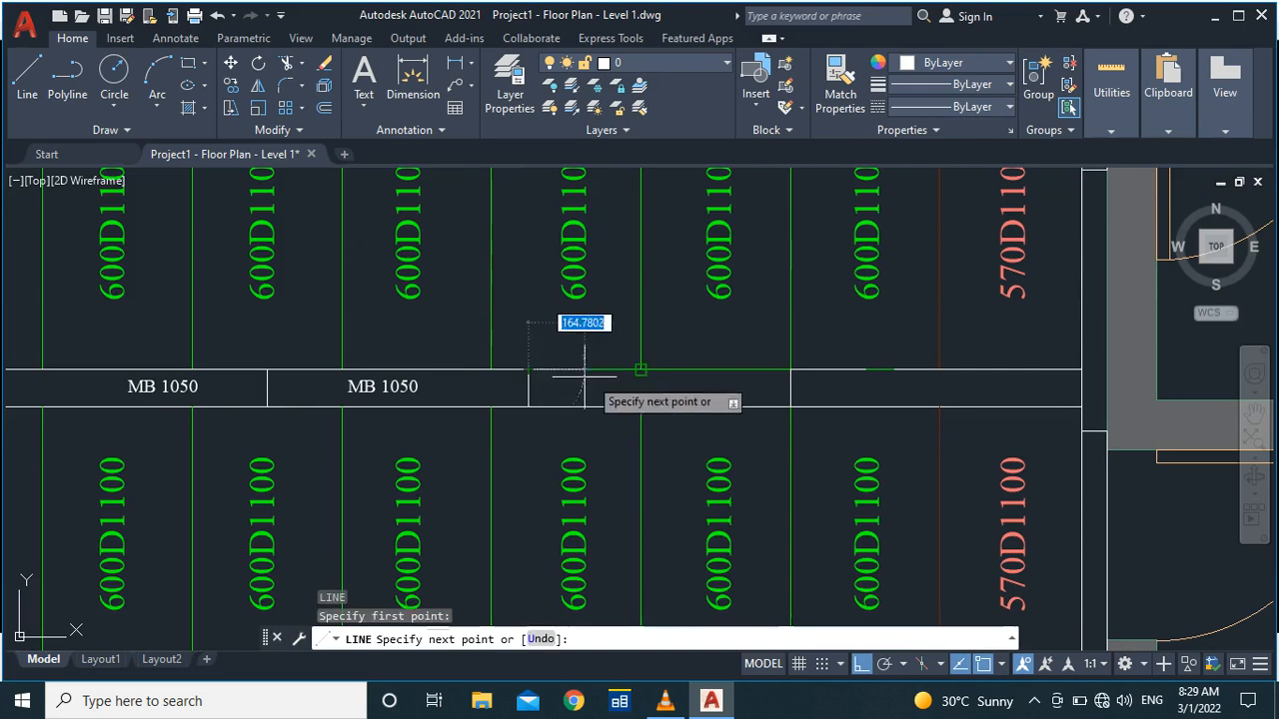
scroll(595, 384, up, 4)
text(3)
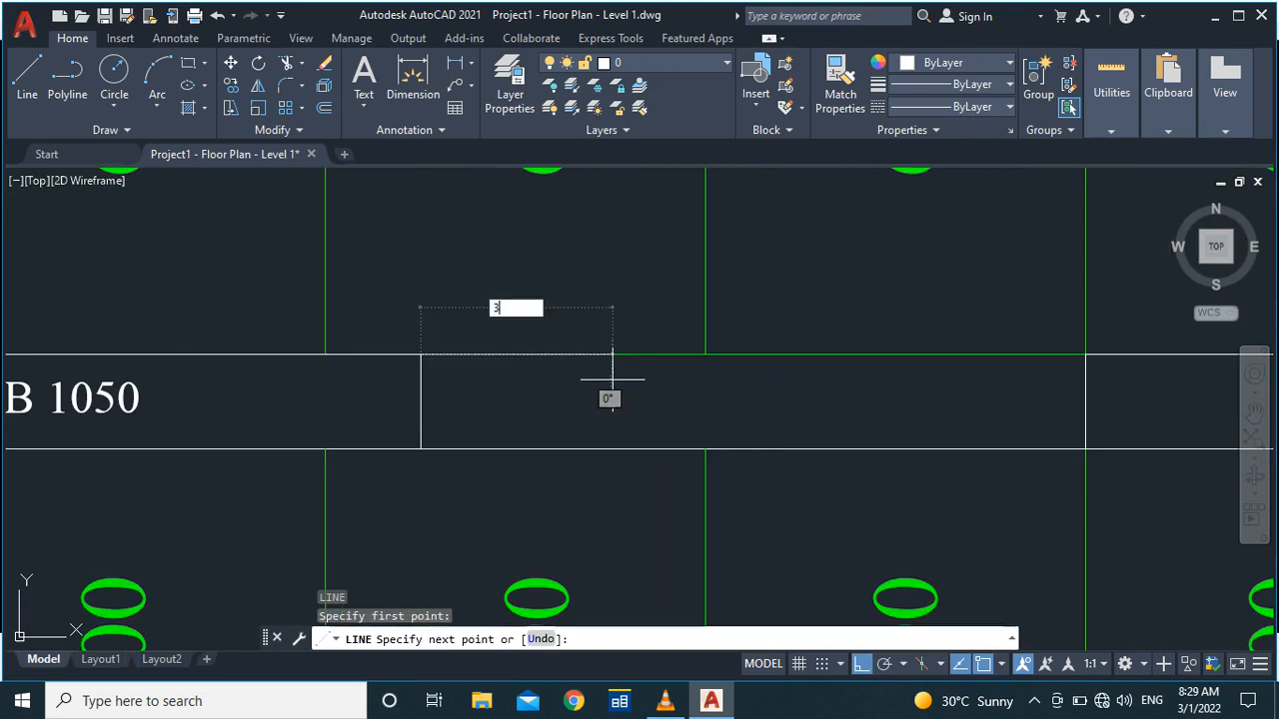
text(00)
key(Return)
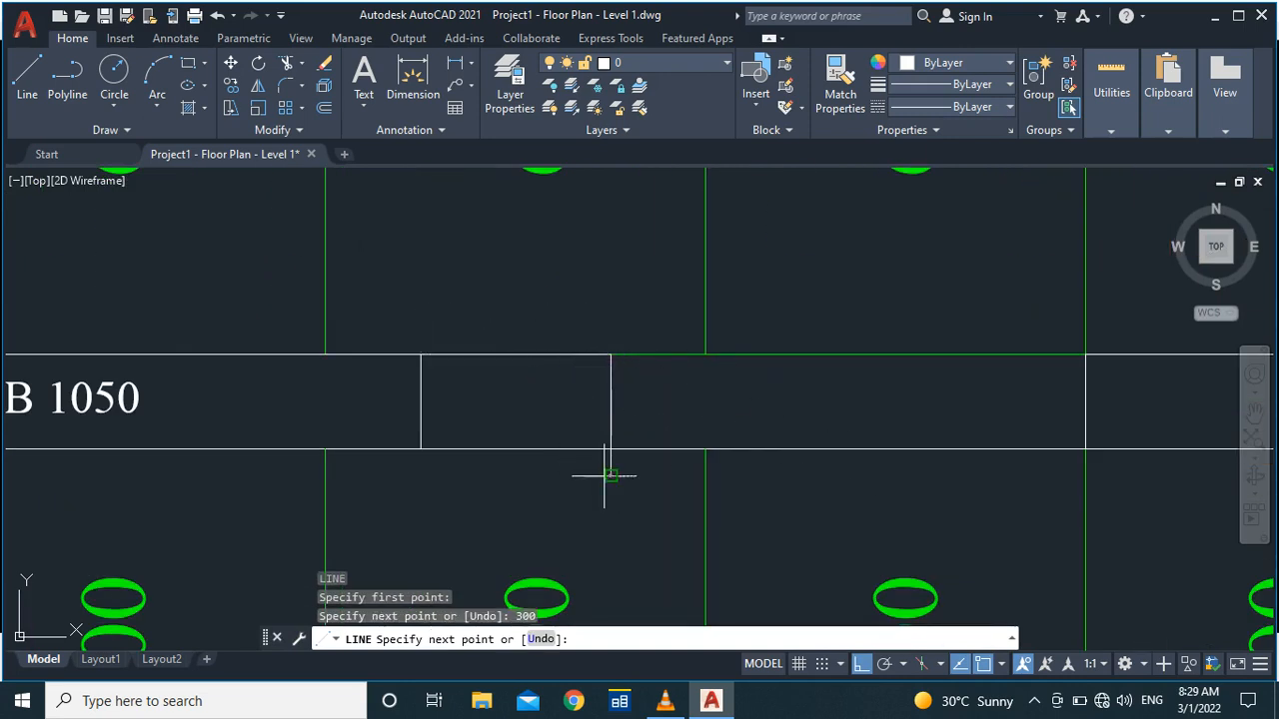
key(Escape)
Step: Trim the part of the new 300-unit segment's divider that extends below the beam
text(tr)
key(Return)
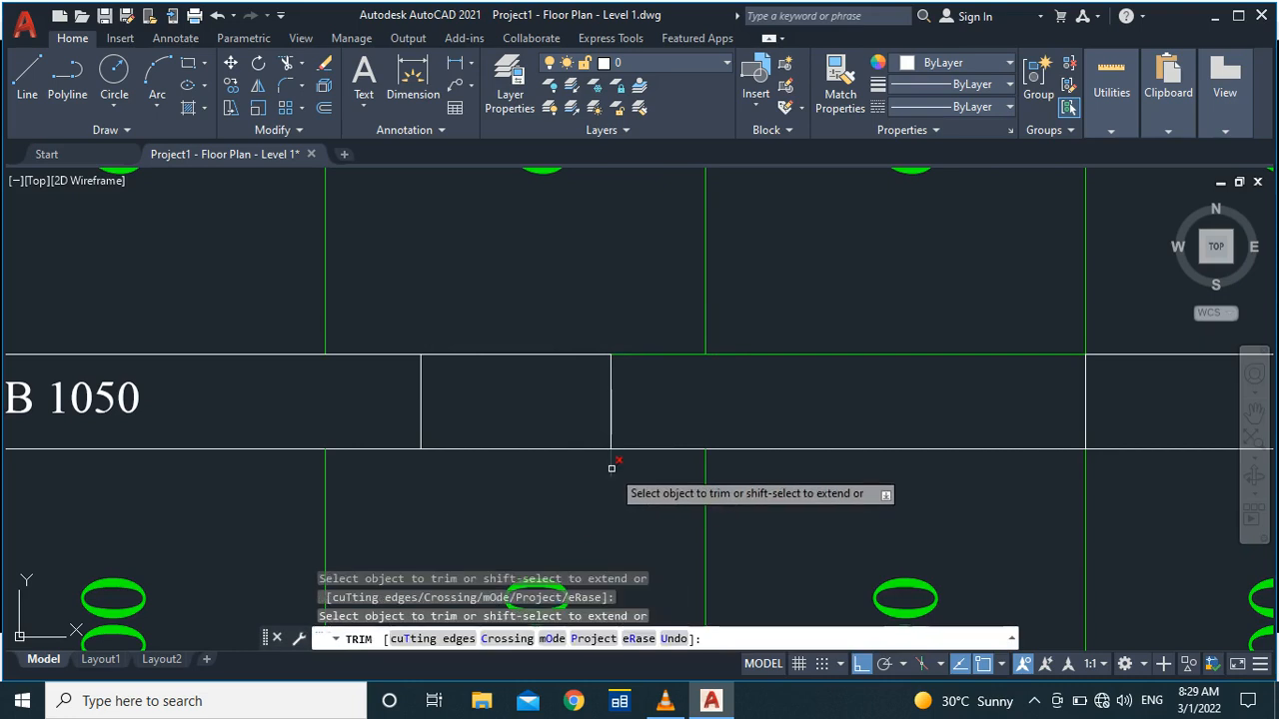
key(Escape)
Step: Copy the "PH 300" label into the new 300-unit segment after the last "MB 1050"
scroll(612, 467, down, 5)
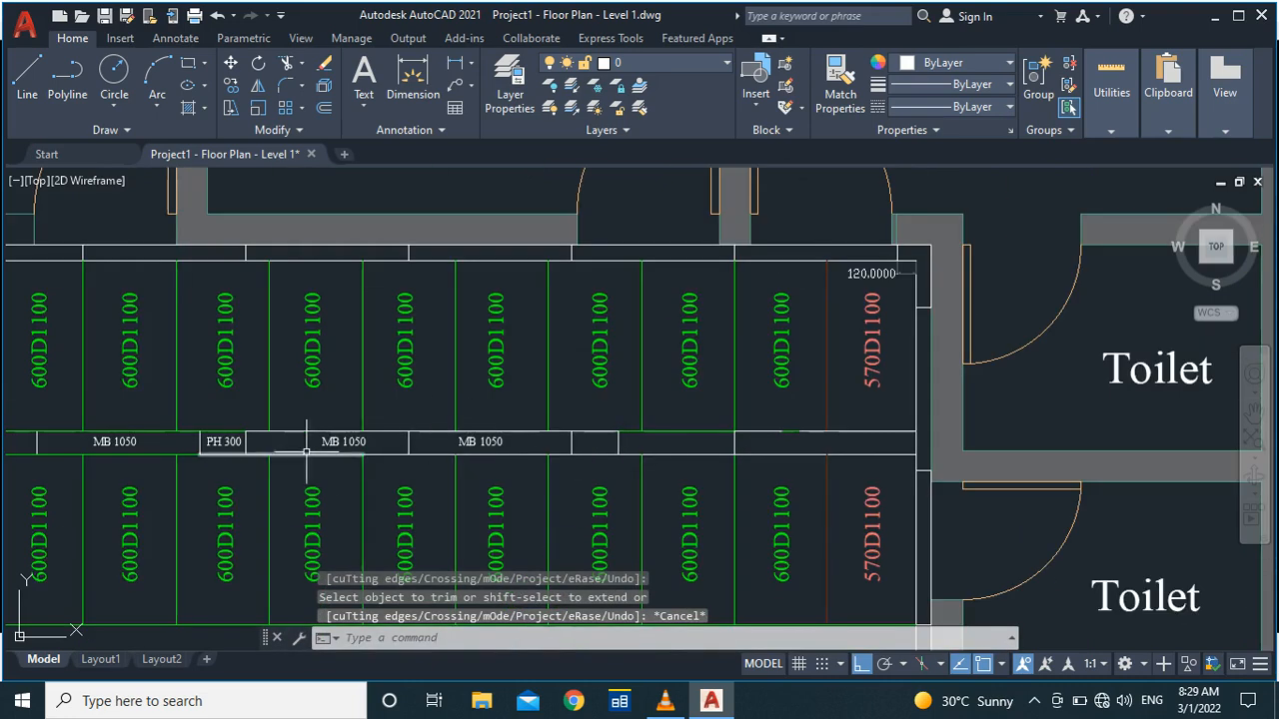
click(225, 441)
text(co)
key(Return)
scroll(189, 474, up, 5)
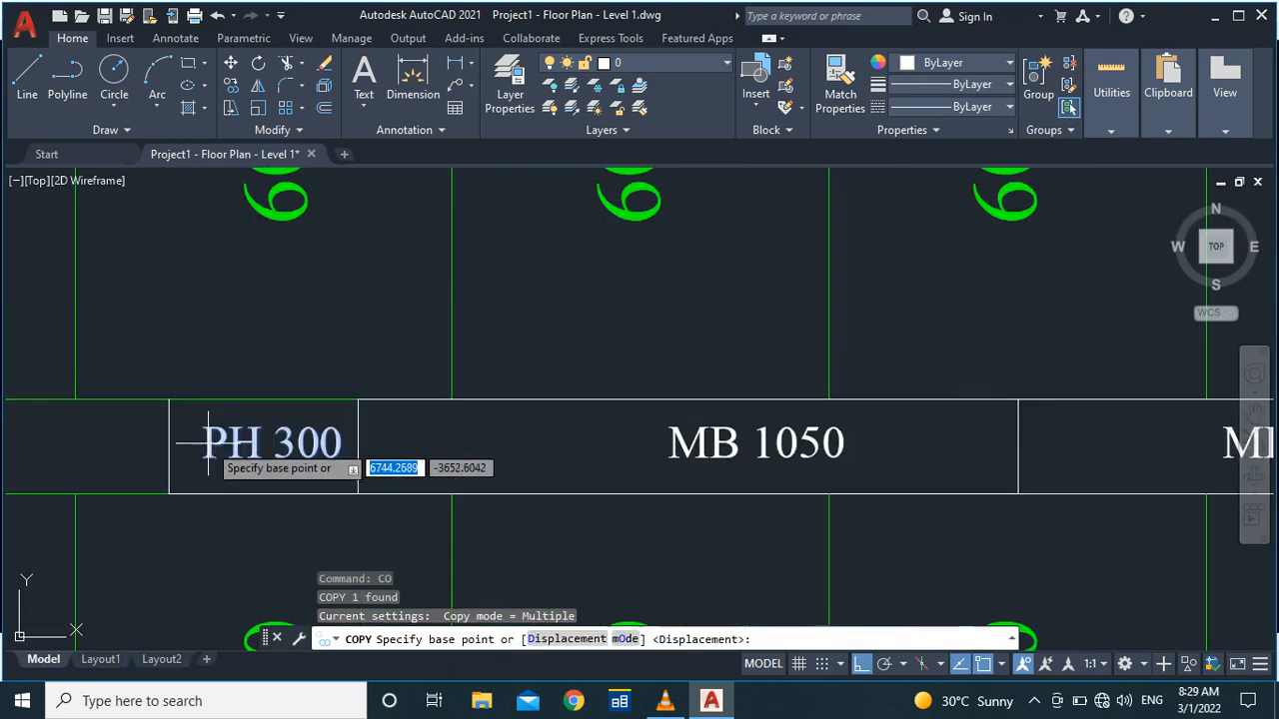
click(177, 487)
scroll(442, 486, down, 4)
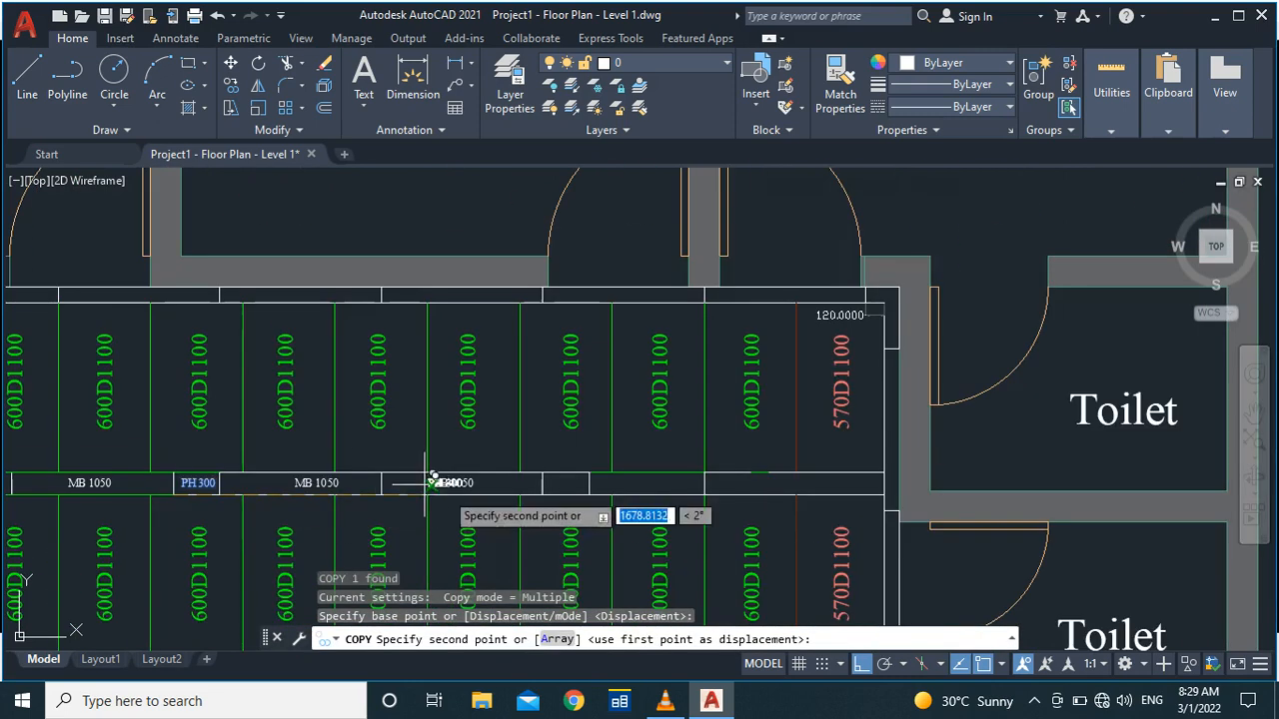
click(546, 488)
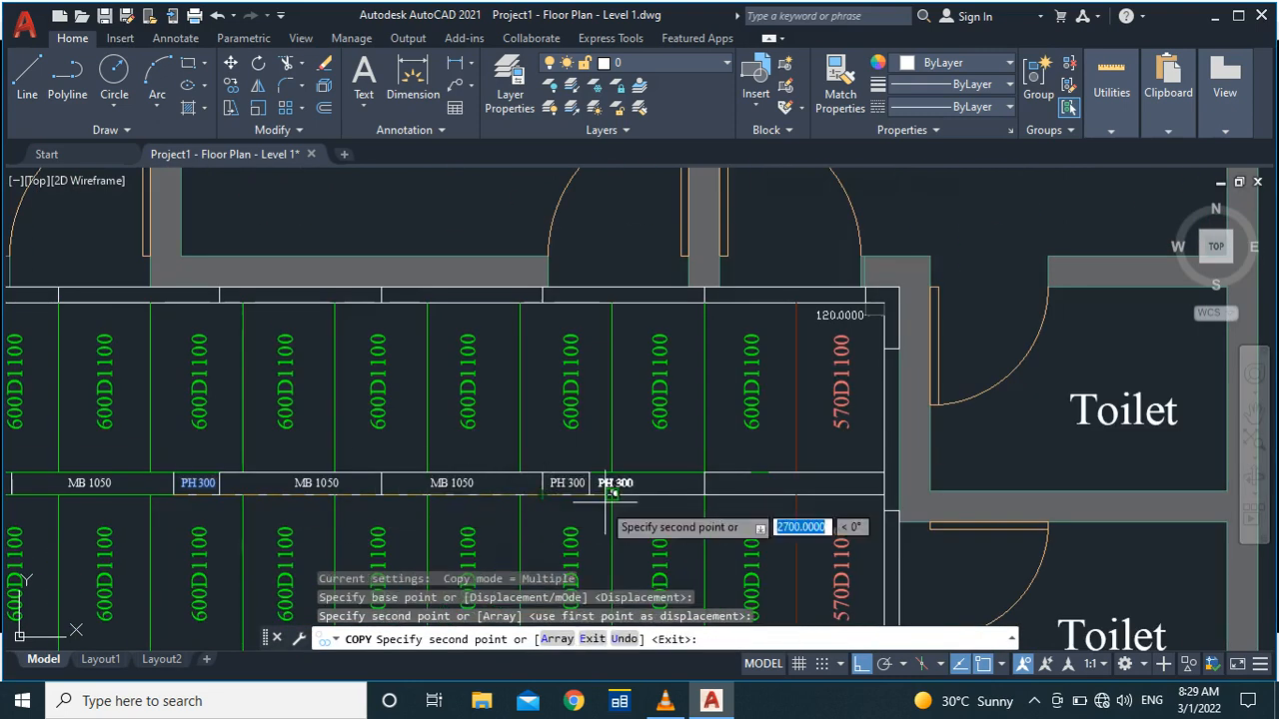
key(Escape)
scroll(656, 489, up, 4)
scroll(645, 486, down, 4)
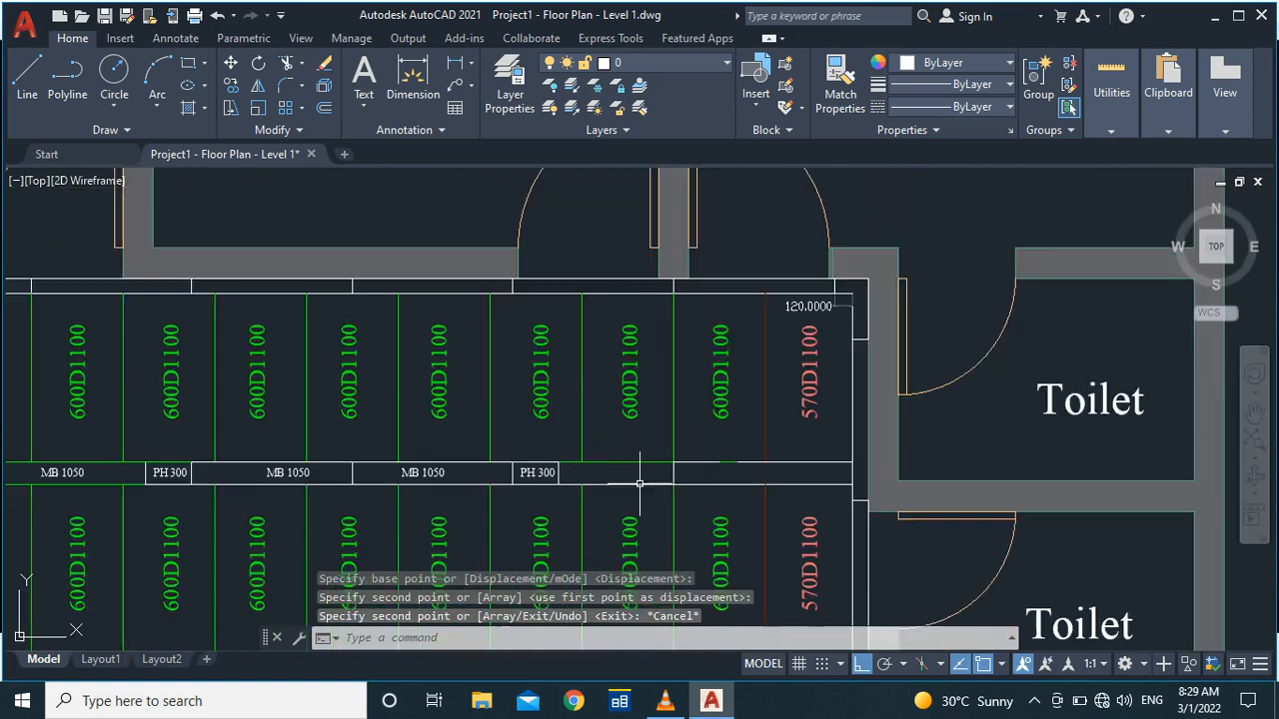
Step: Delete the leftover 300-unit upper-edge line beyond the next divider after the new "PH 300" segment
scroll(657, 486, down, 3)
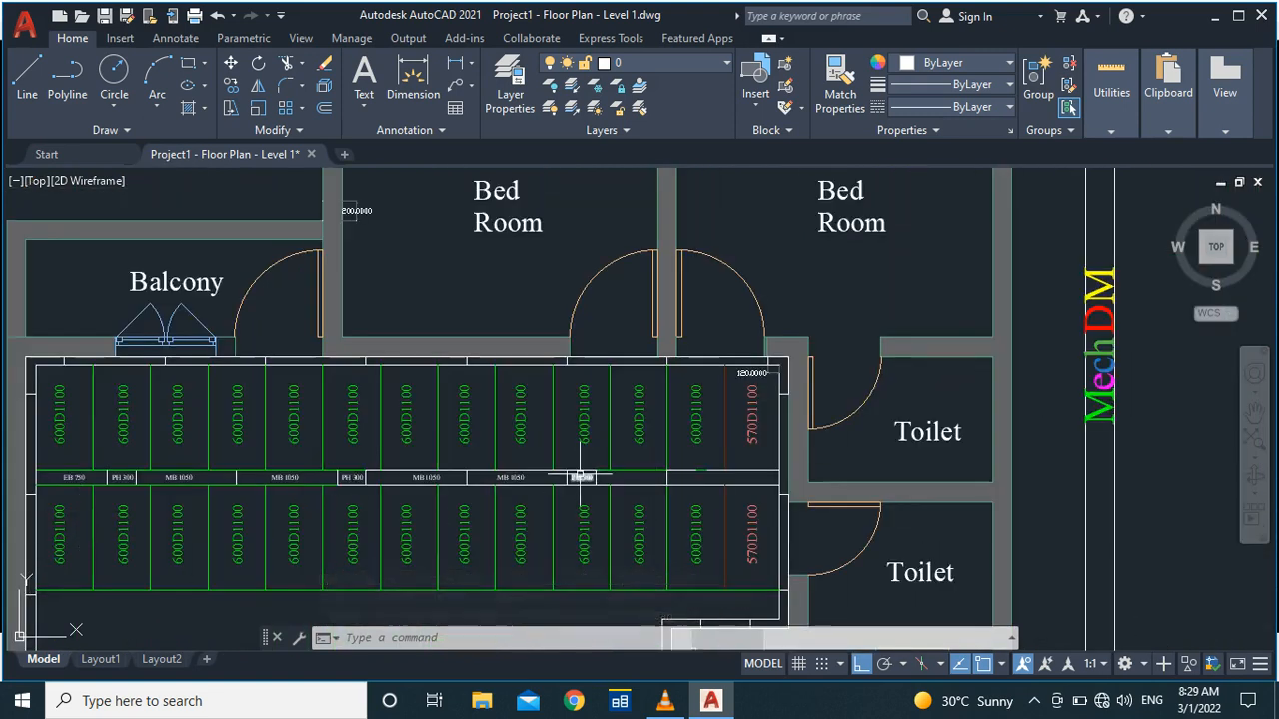
scroll(735, 470, up, 4)
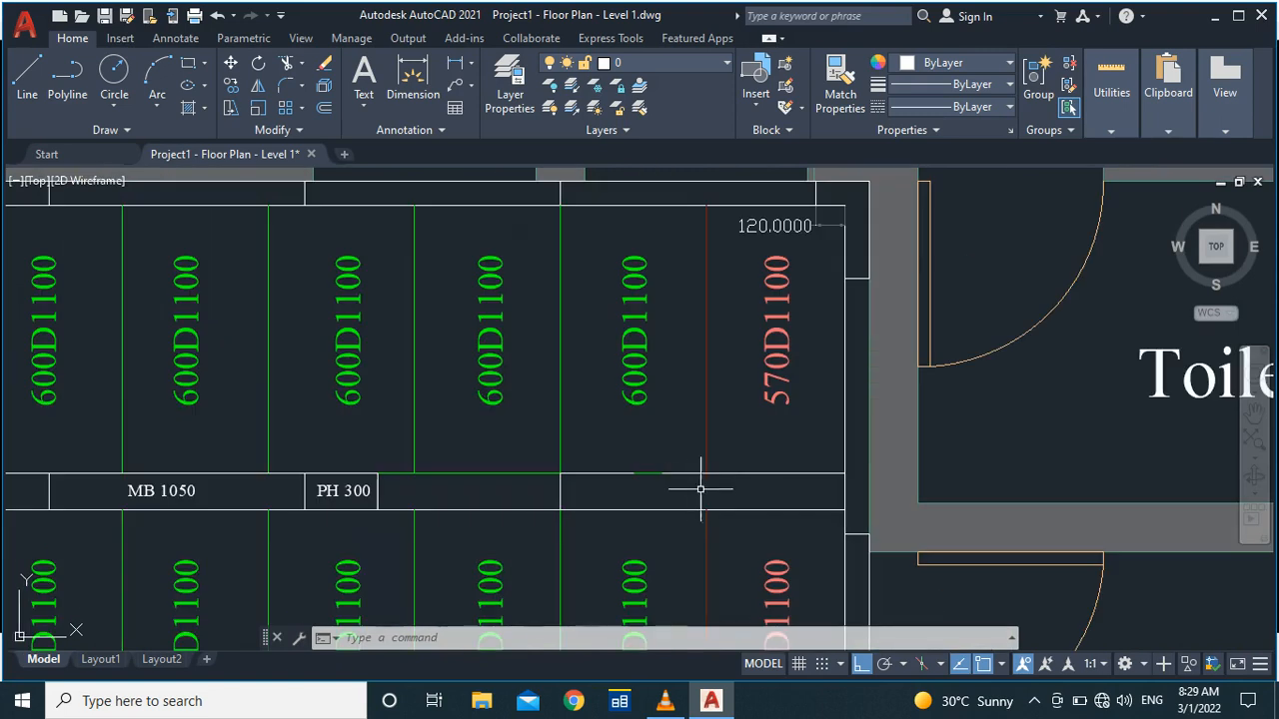
click(615, 471)
key(Delete)
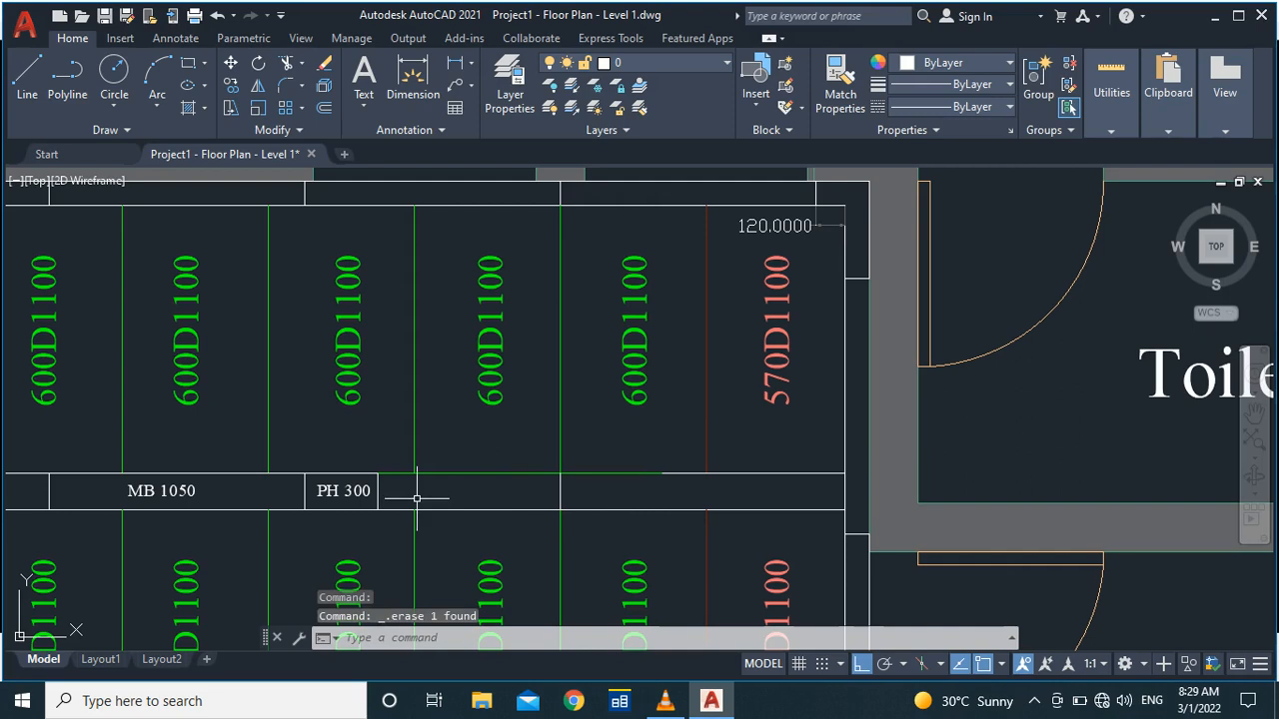
Step: Draw a 1050-unit line along the beam's upper edge from the last "PH 300" segment, continuing as a divider down past the lower edge
key(Return)
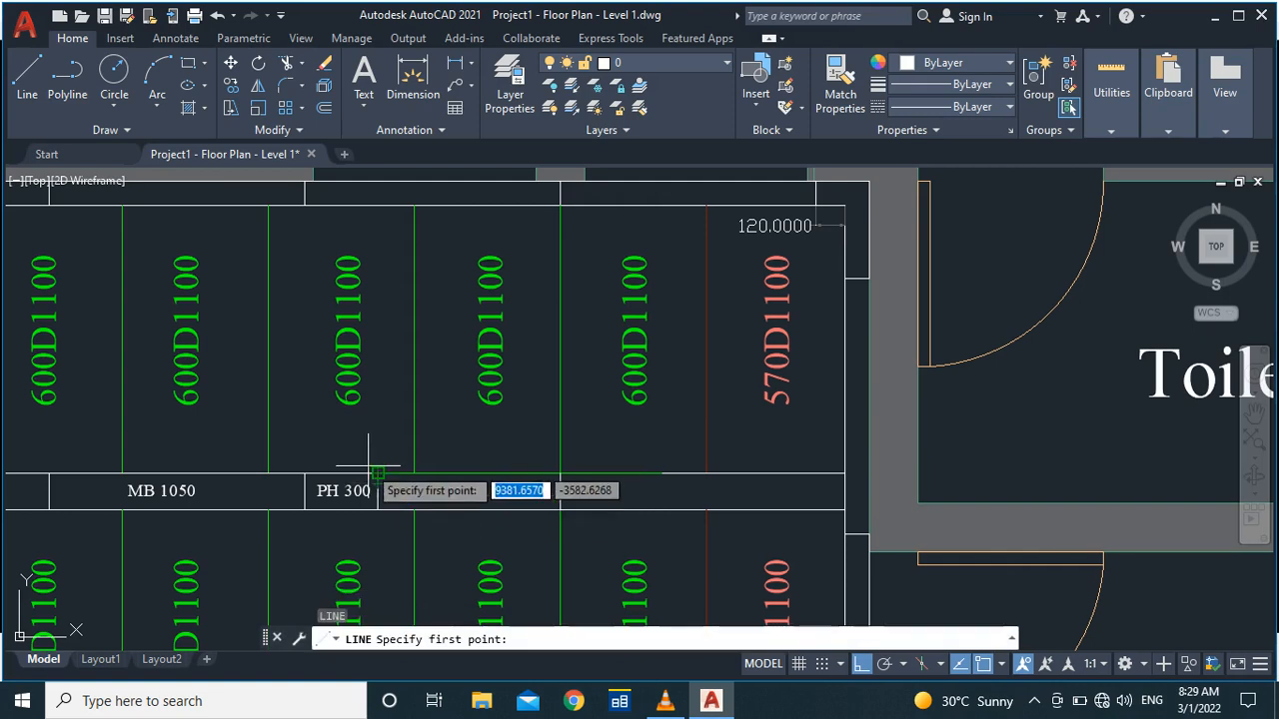
click(375, 472)
scroll(538, 488, up, 4)
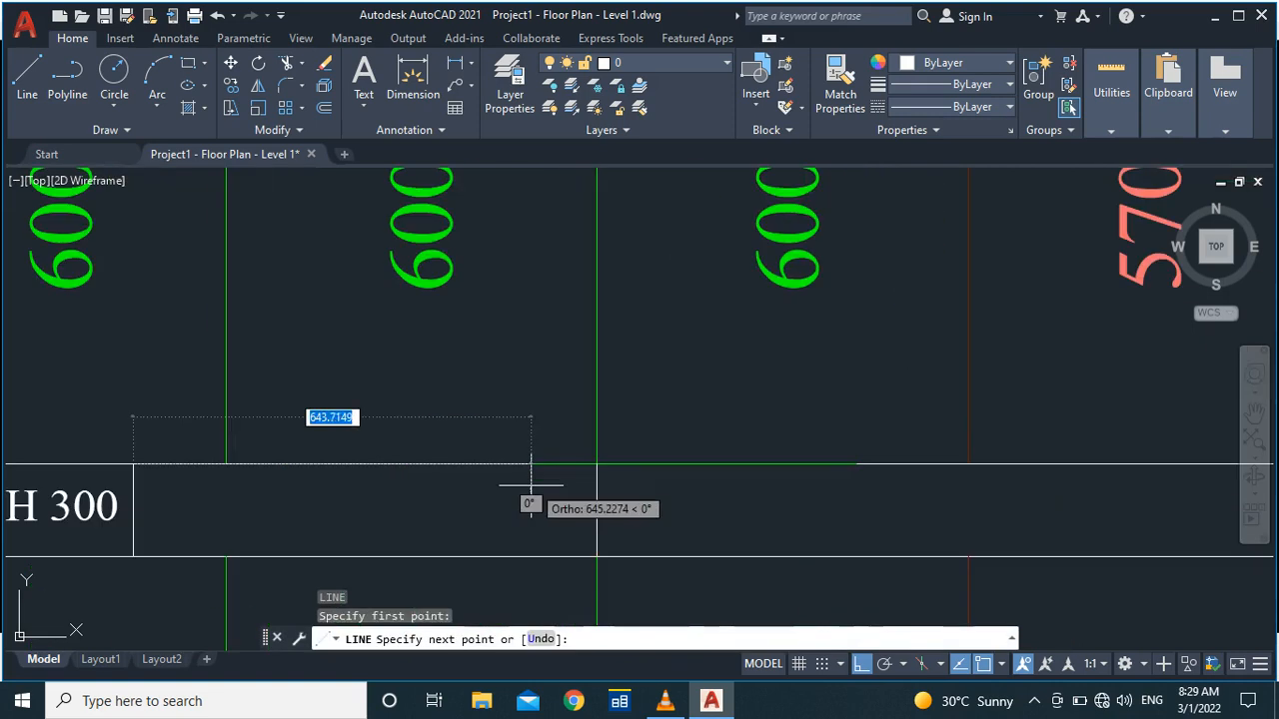
text(1050)
key(Return)
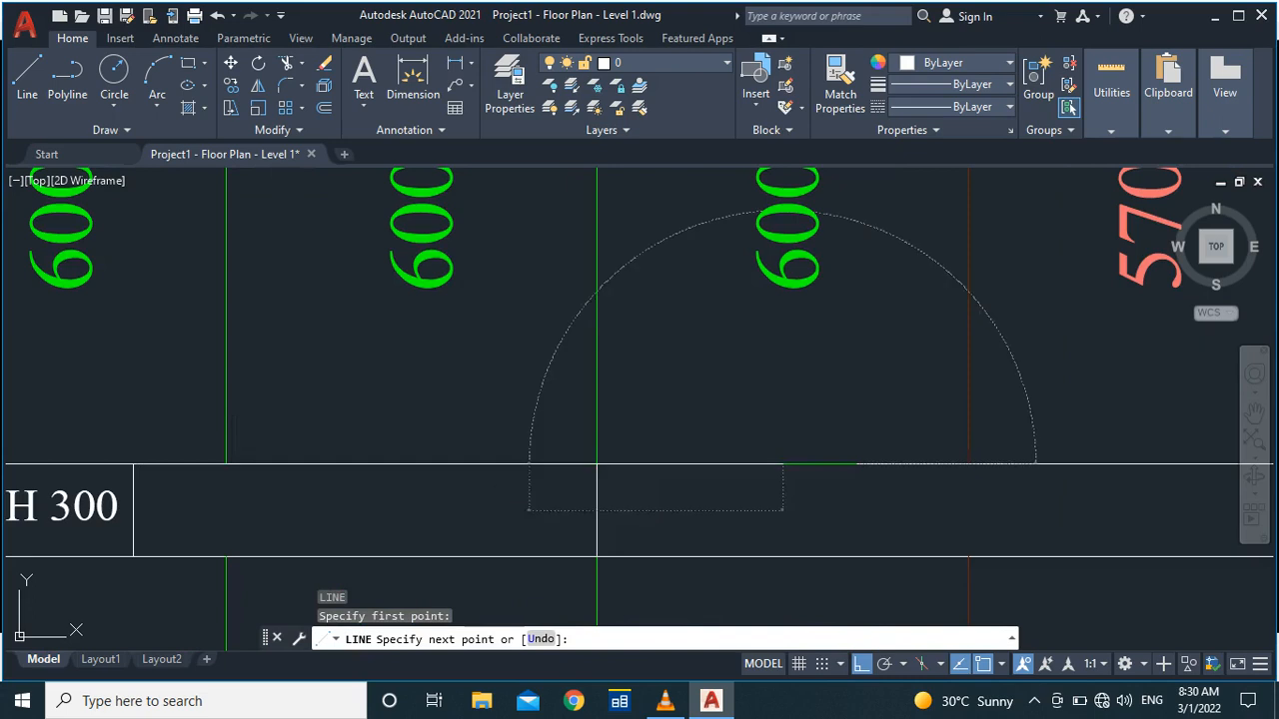
scroll(754, 470, down, 4)
scroll(754, 545, up, 4)
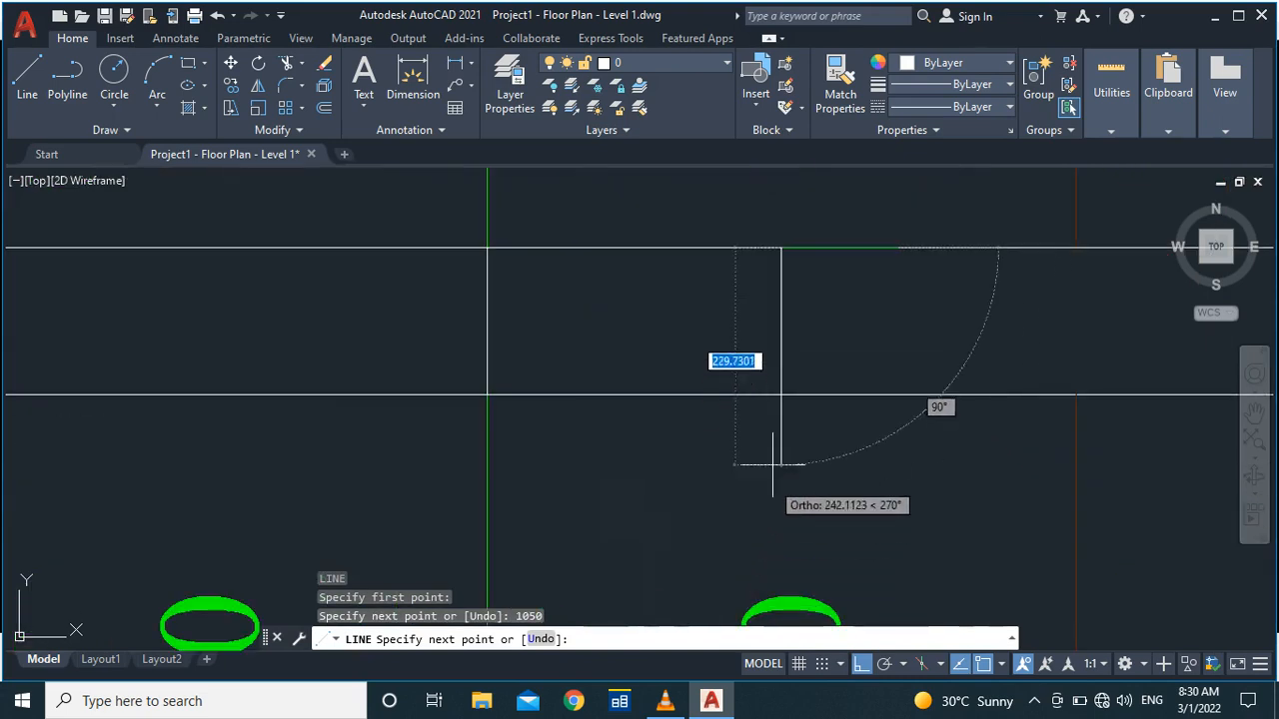
click(779, 428)
key(Return)
Step: Trim the part of the 1050-unit segment's divider that extends below the beam
text(tr)
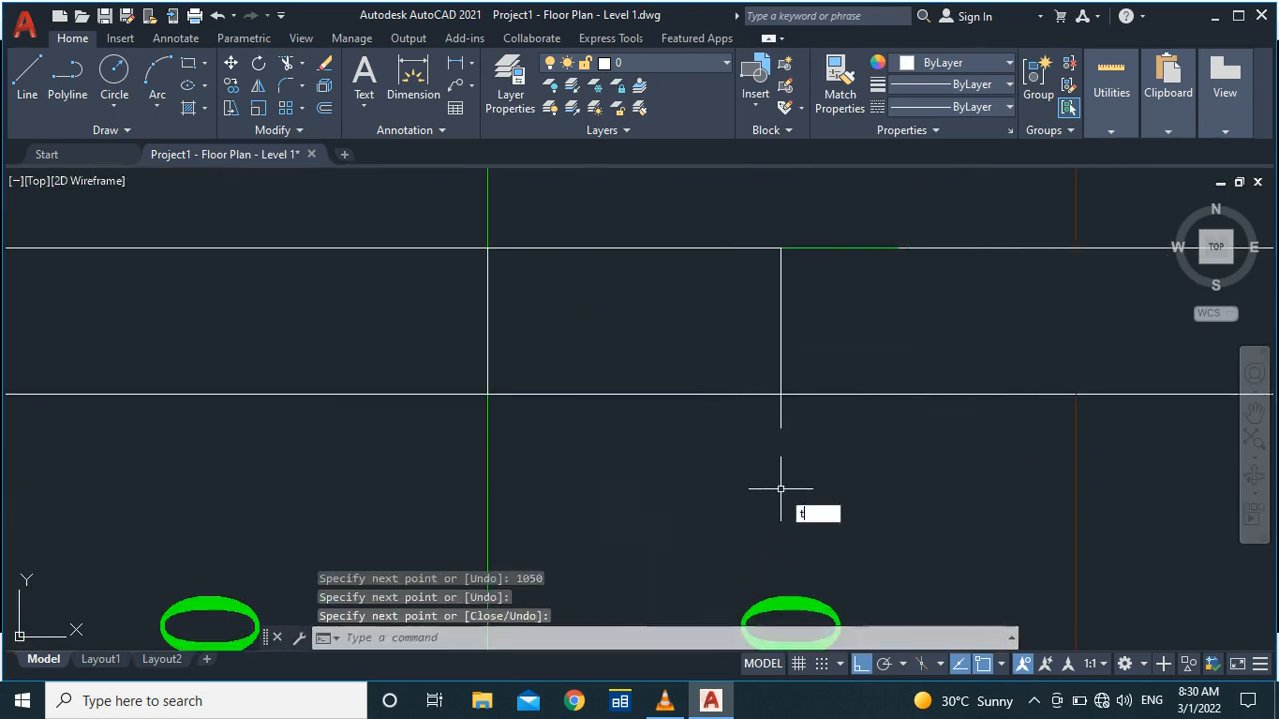
key(Return)
key(Escape)
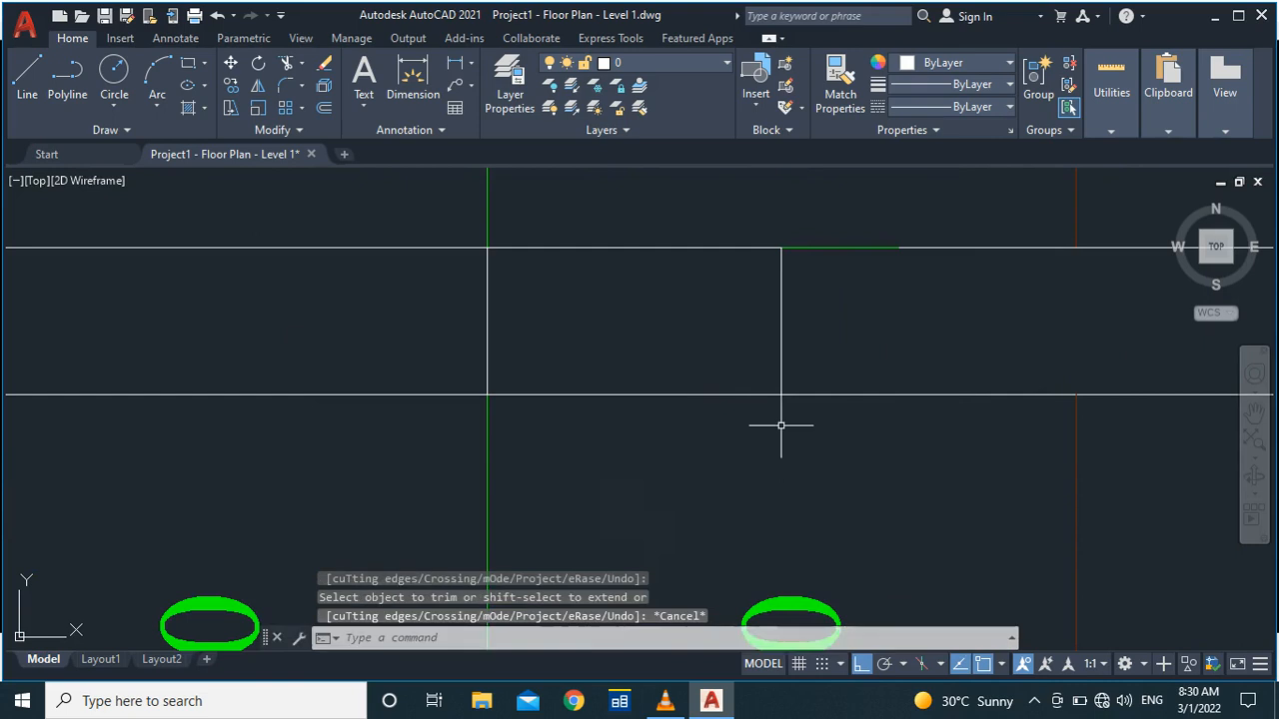
Step: Draw a 300-unit line along the upper edge from the new 1050-unit segment's end, continuing as a divider down to the beam's lower edge
scroll(691, 452, down, 4)
scroll(743, 420, up, 5)
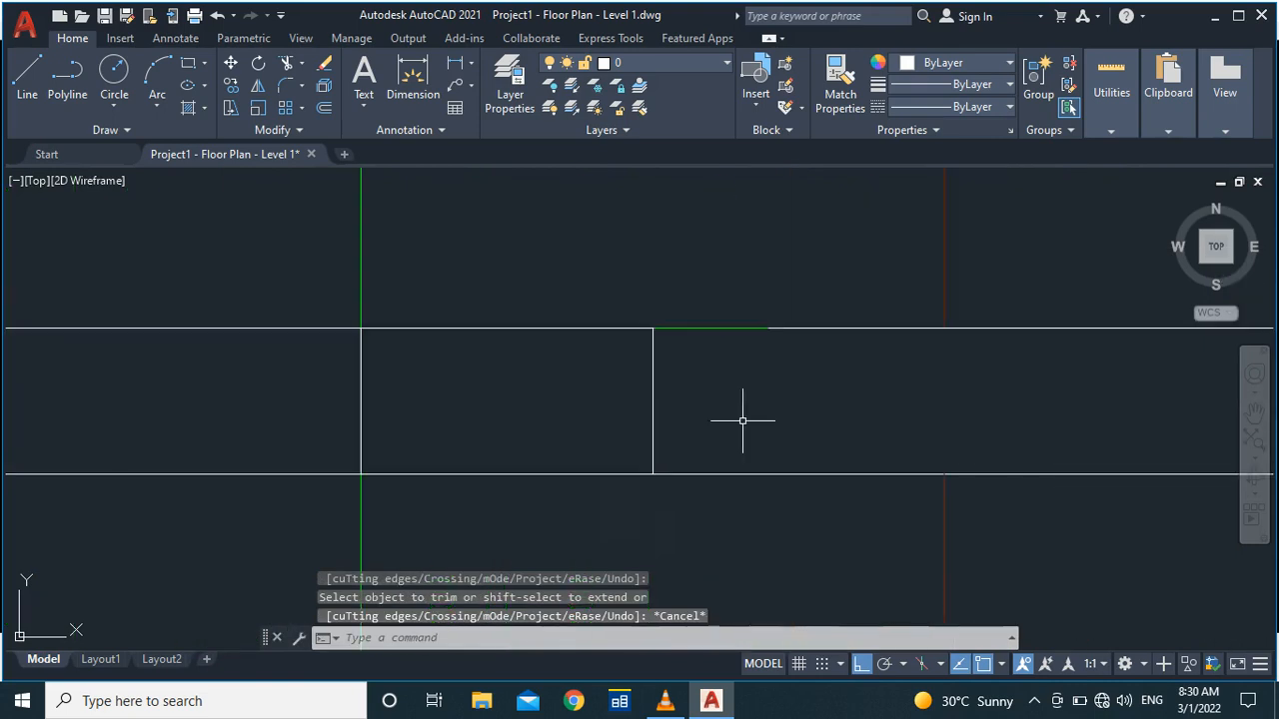
key(Return)
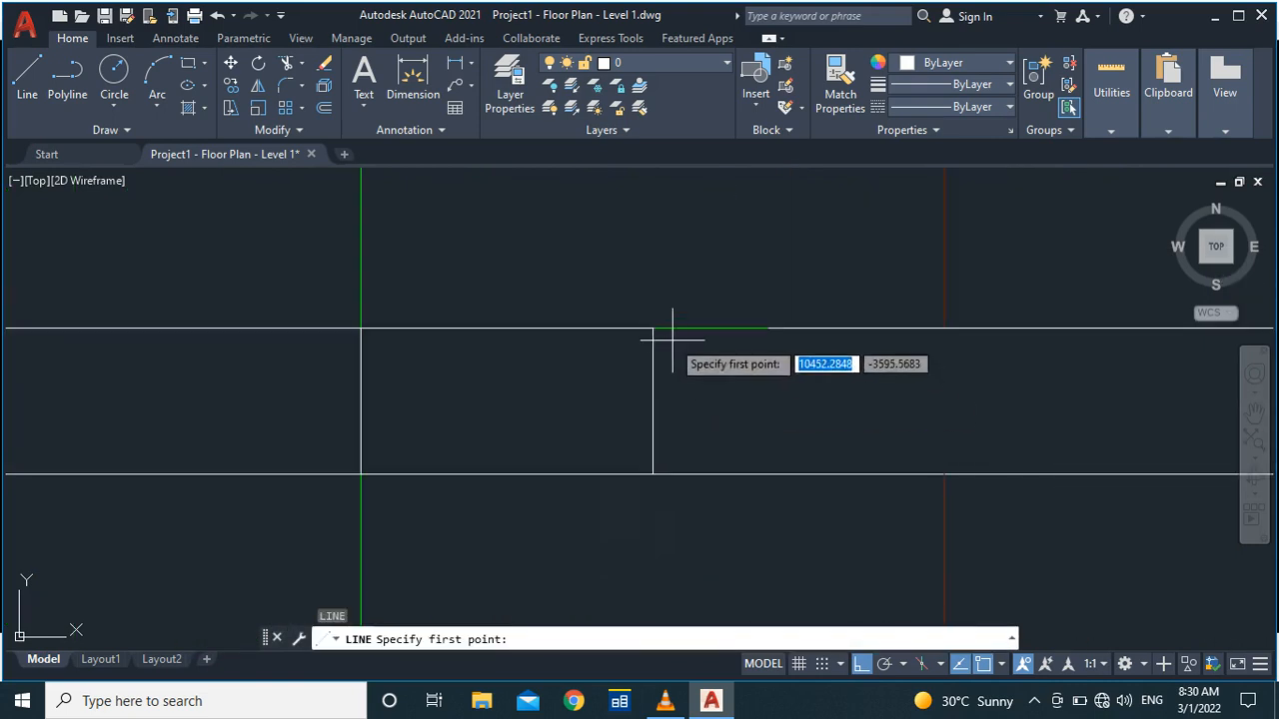
click(653, 328)
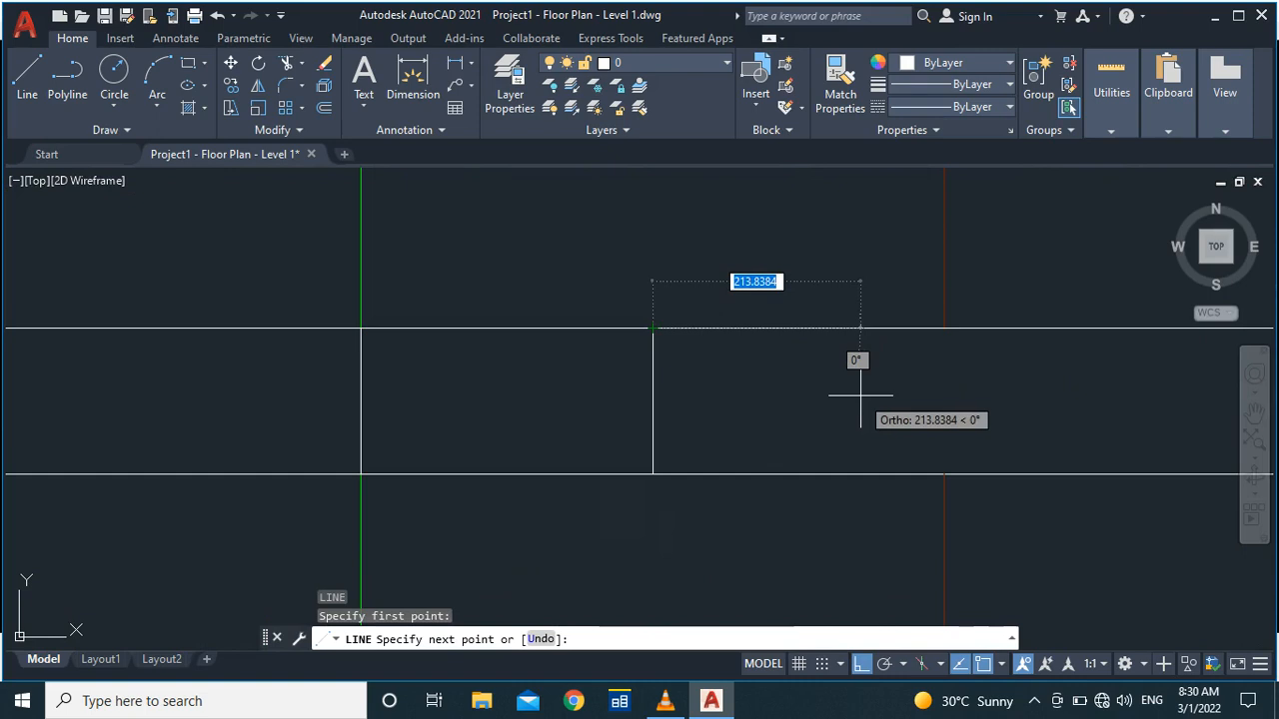
key(BackSpace)
text(300)
key(Return)
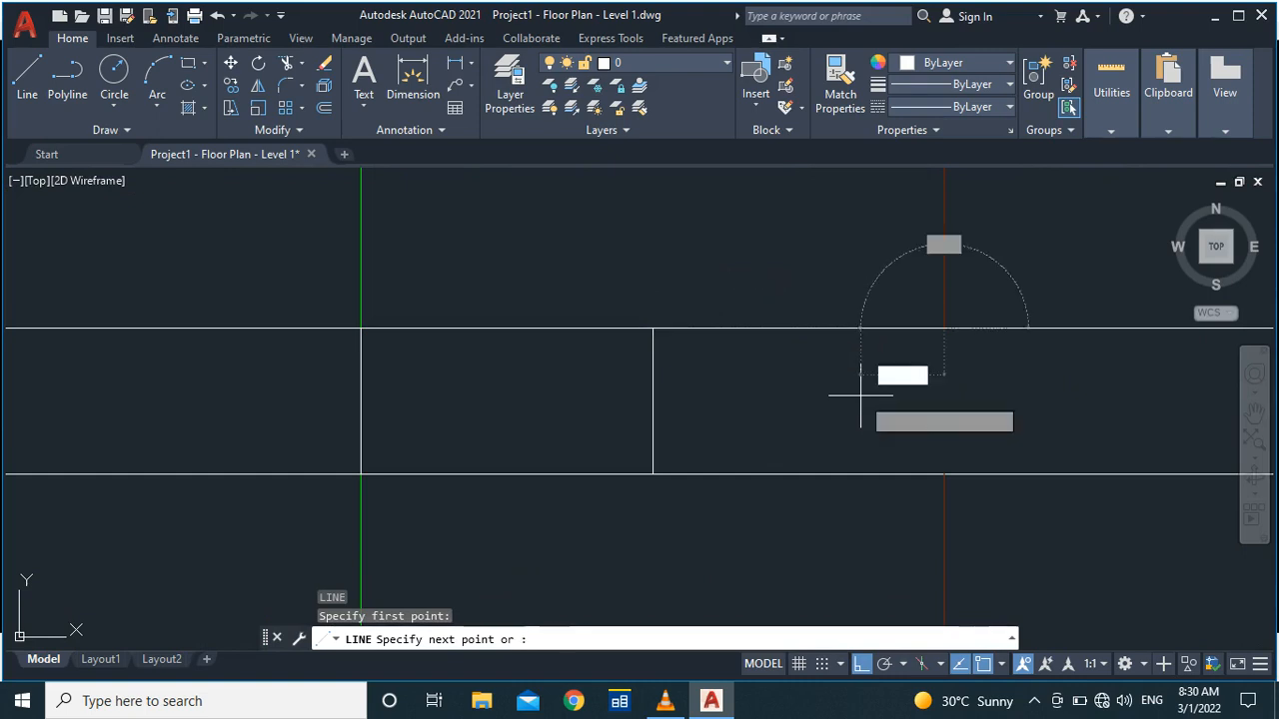
click(945, 474)
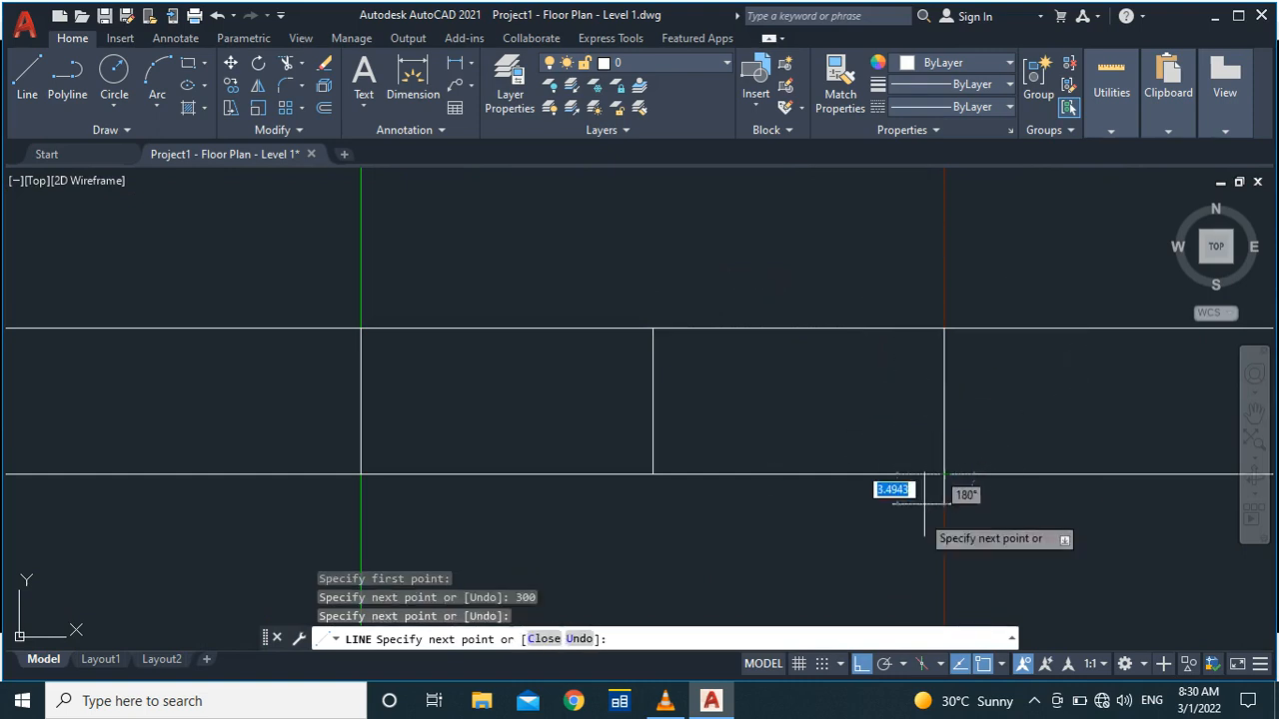
key(Return)
Step: Measure the length of the remaining end segment between the last divider and the right wall with a temporary dimension
scroll(724, 414, down, 4)
scroll(615, 370, down, 4)
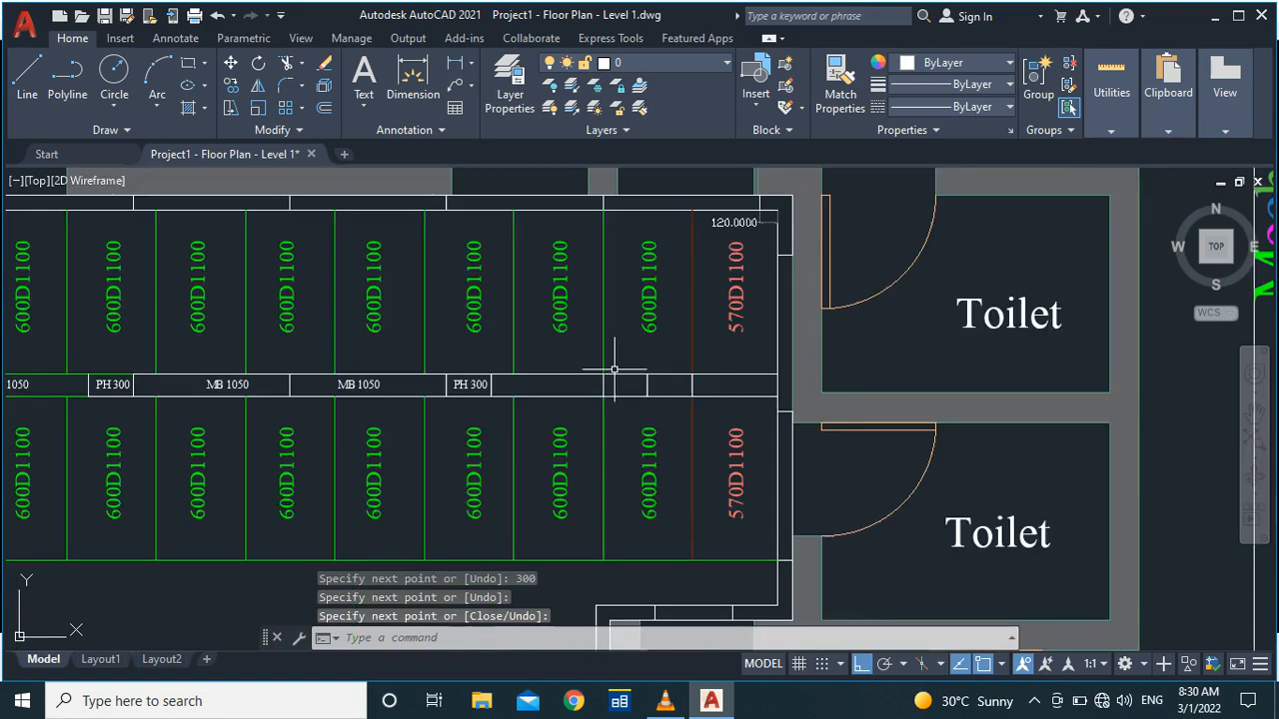
scroll(715, 392, down, 2)
scroll(714, 387, up, 6)
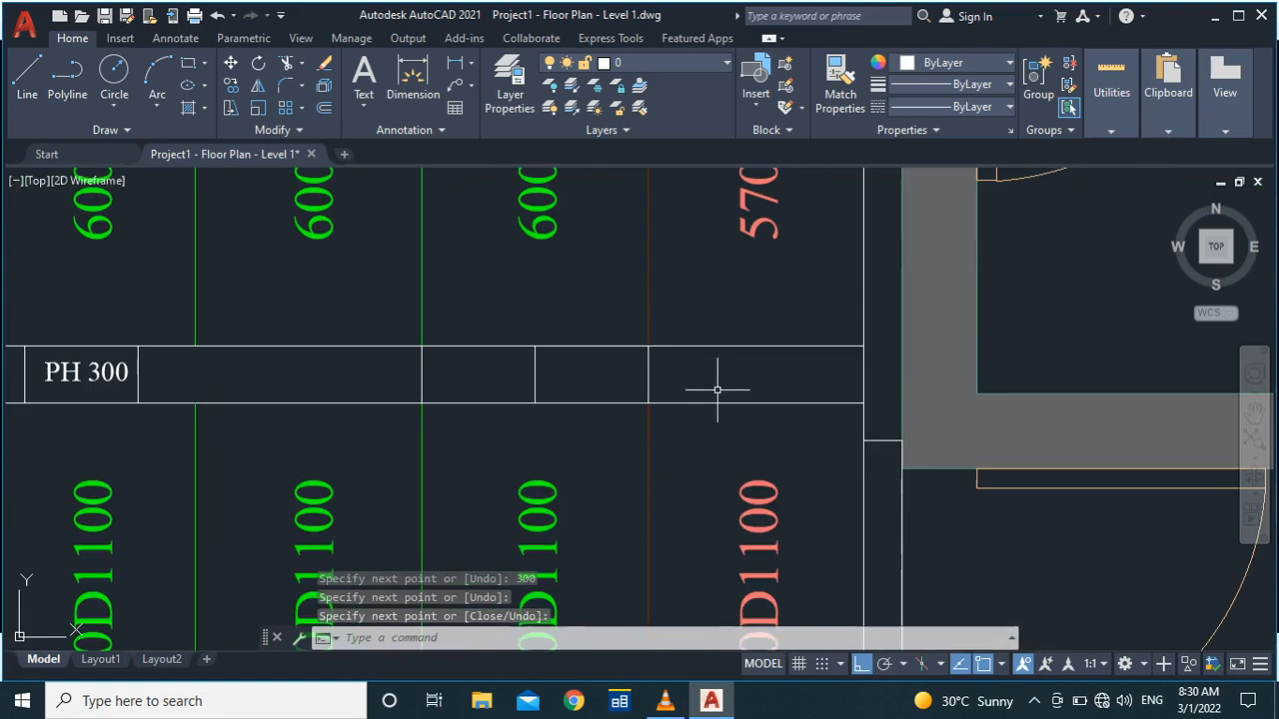
text(dim)
key(Return)
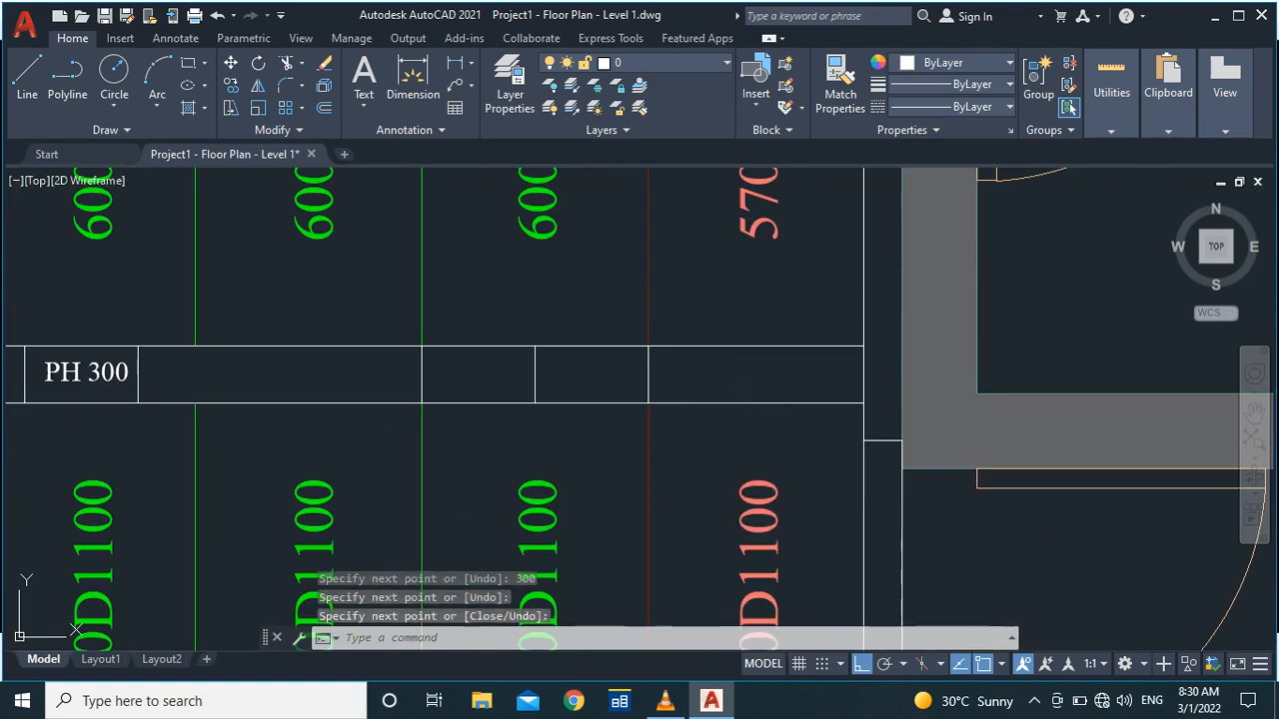
click(647, 347)
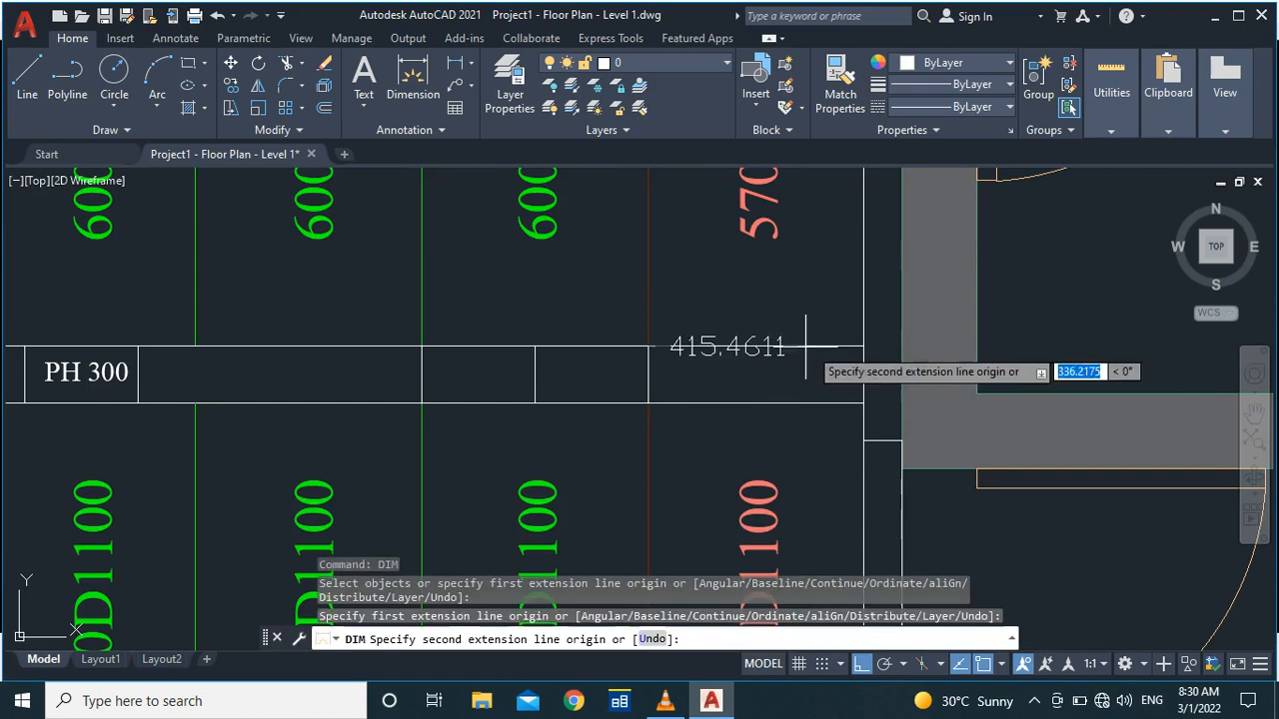
click(863, 346)
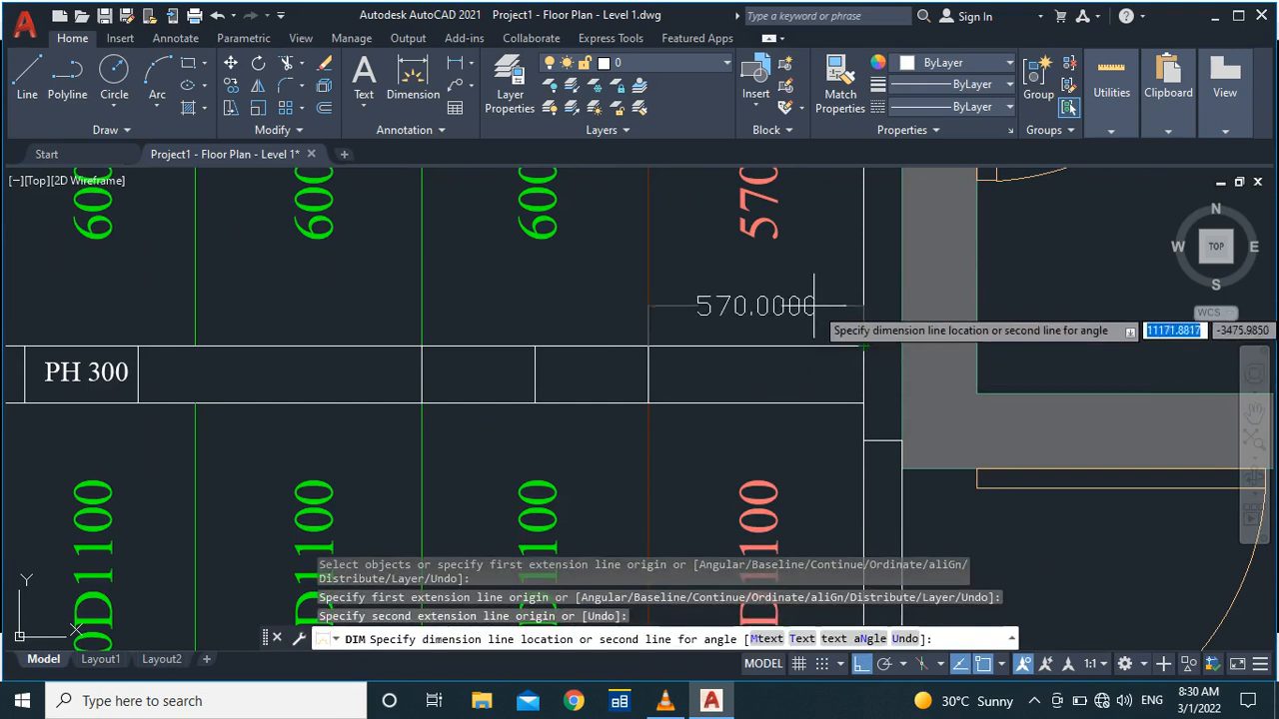
key(Escape)
Step: Copy the "EB 750" label from the beam's first segment into the end segment beside the right wall
scroll(822, 347, down, 5)
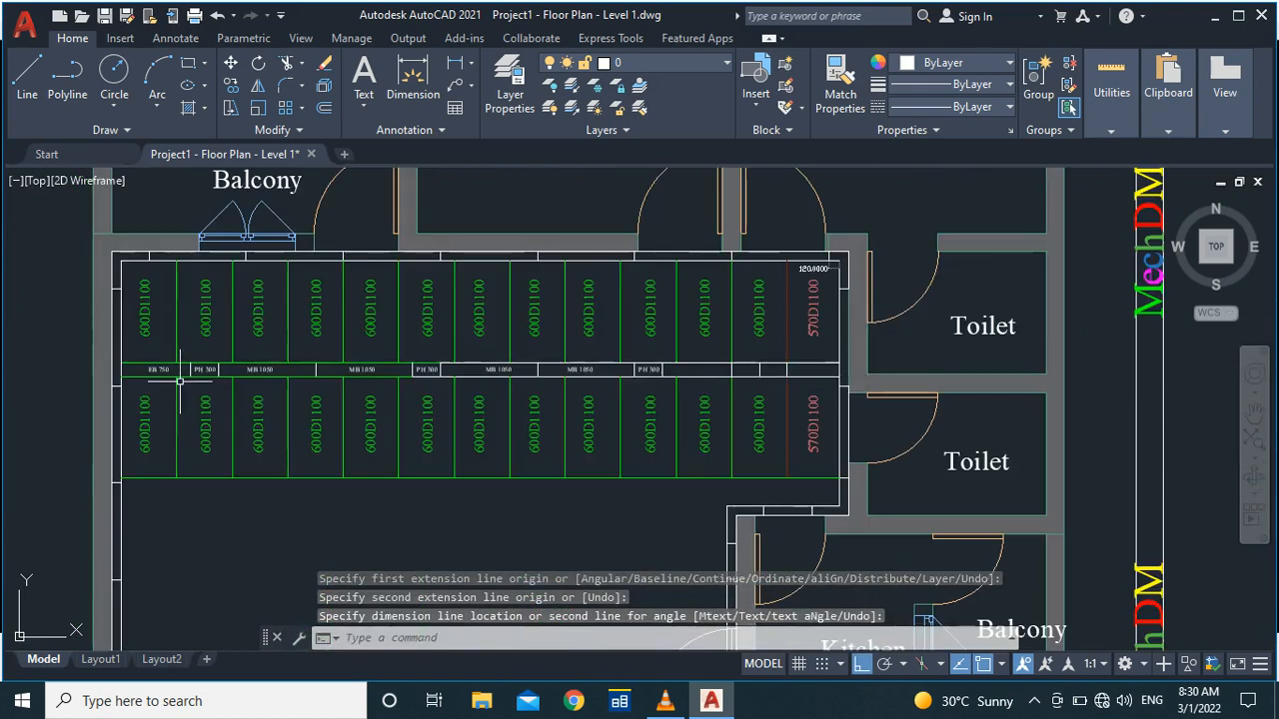
scroll(179, 366, up, 5)
click(95, 368)
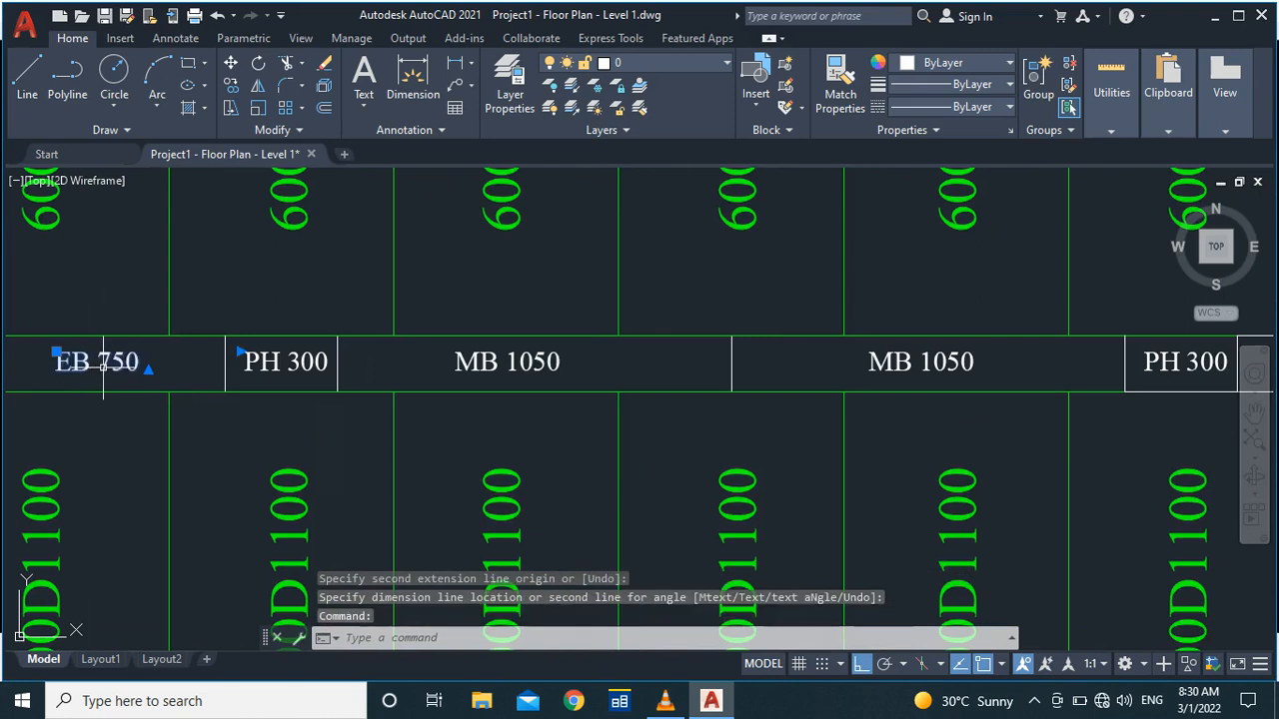
text(co)
key(Return)
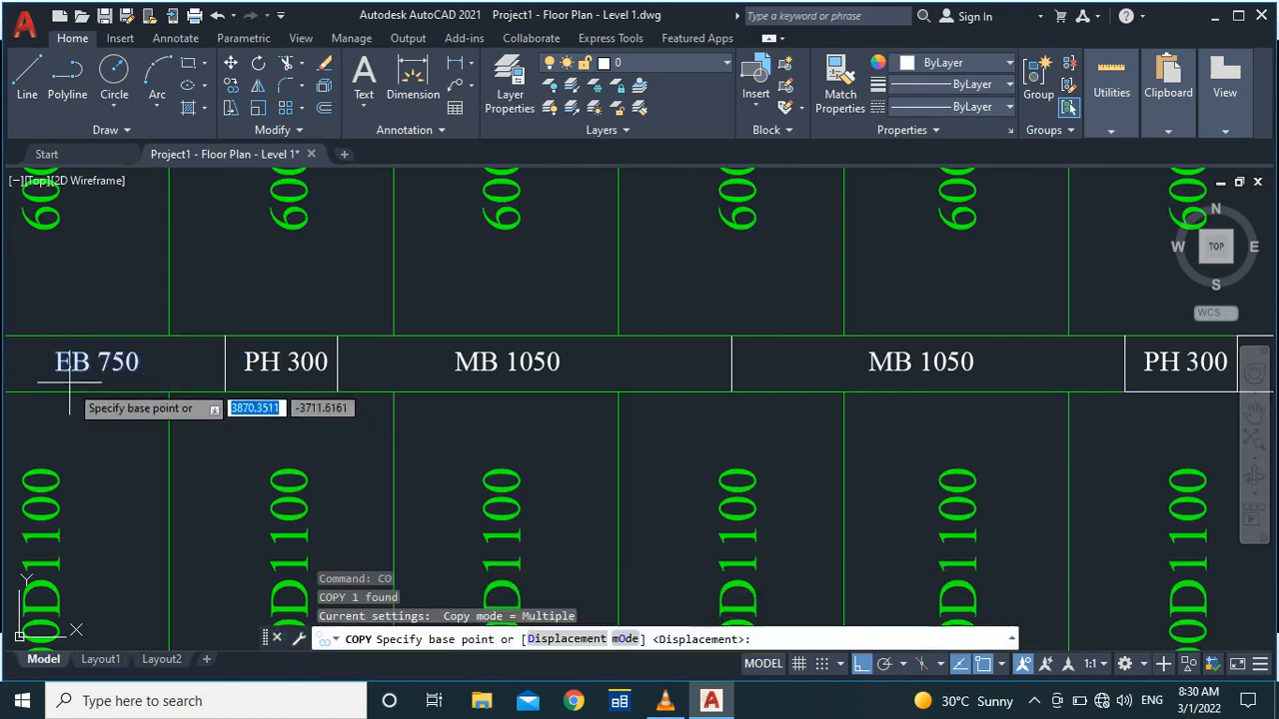
click(56, 367)
scroll(57, 368, down, 5)
key(F8)
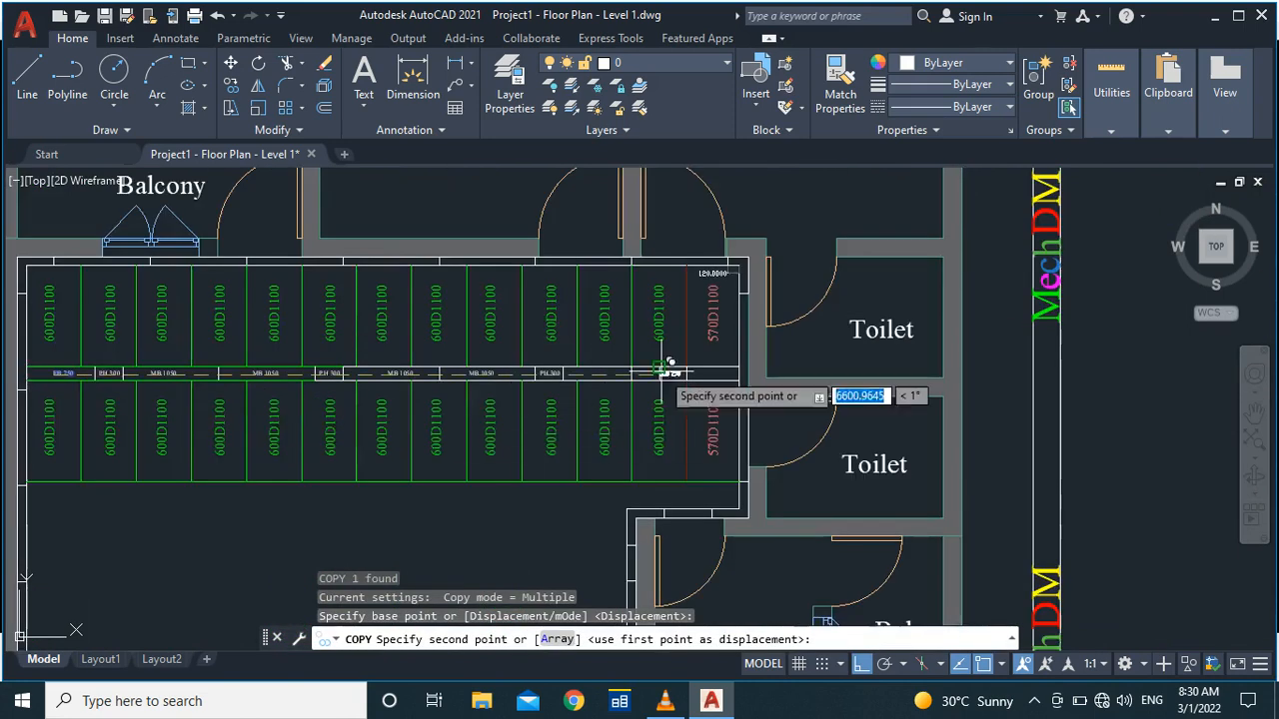
scroll(662, 366, up, 5)
click(745, 371)
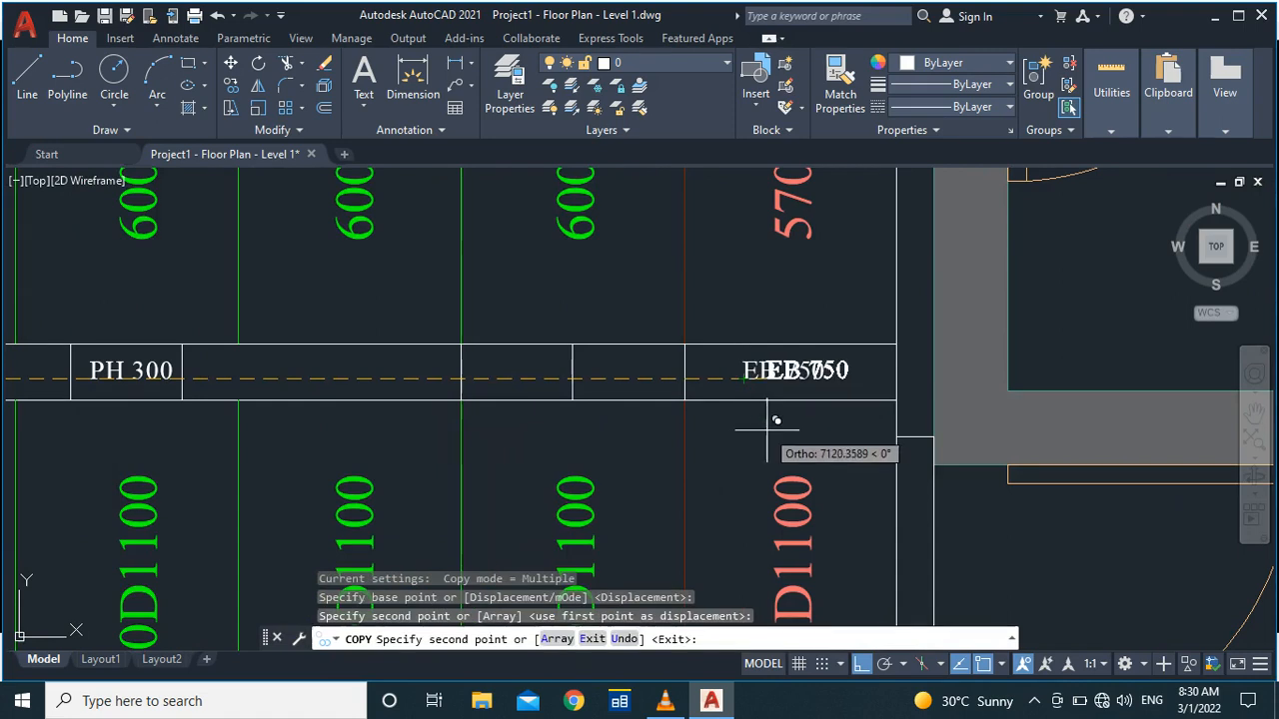
key(Escape)
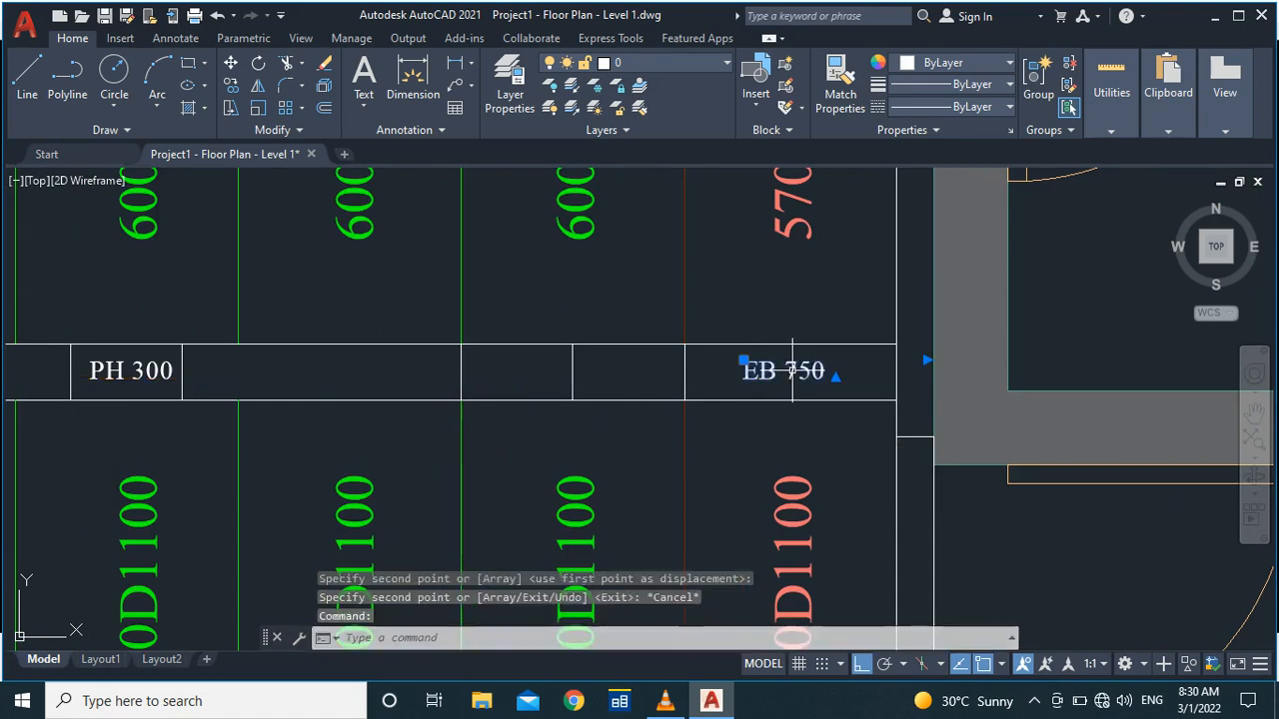
Step: Change the copied label in the end segment to "EB 570"
double_click(783, 370)
scroll(800, 377, up, 4)
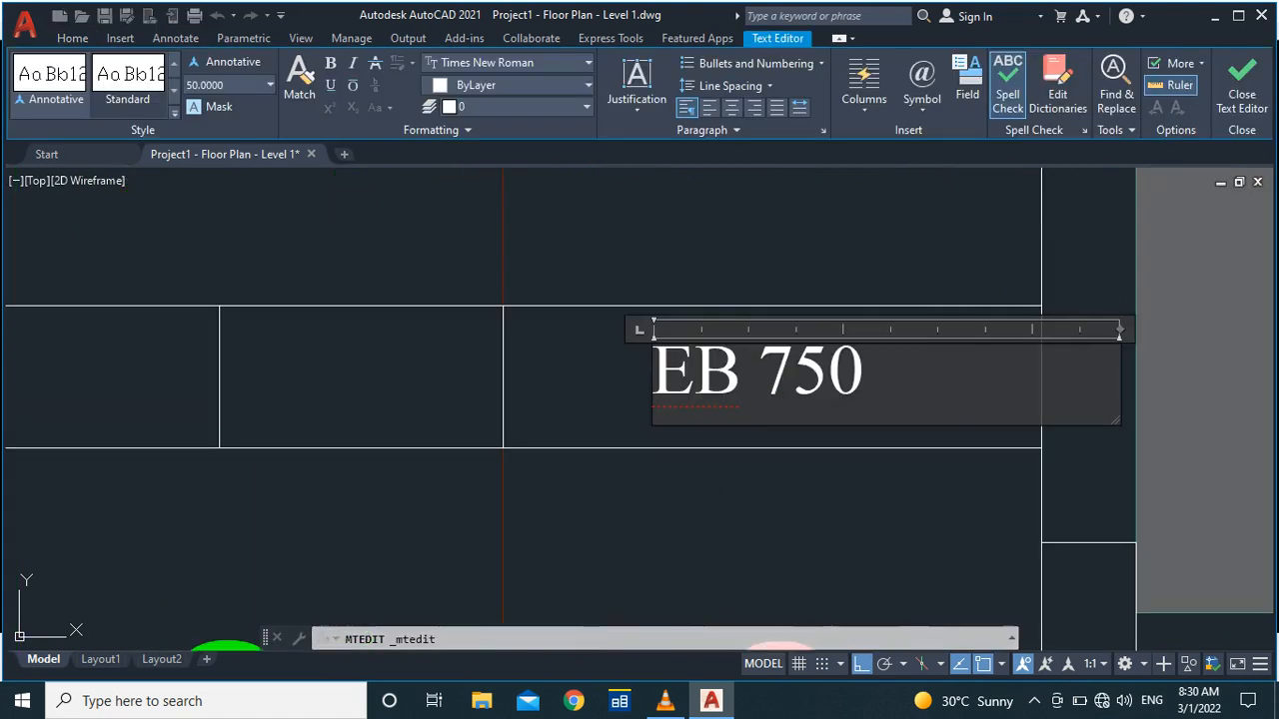
click(791, 388)
key(Delete)
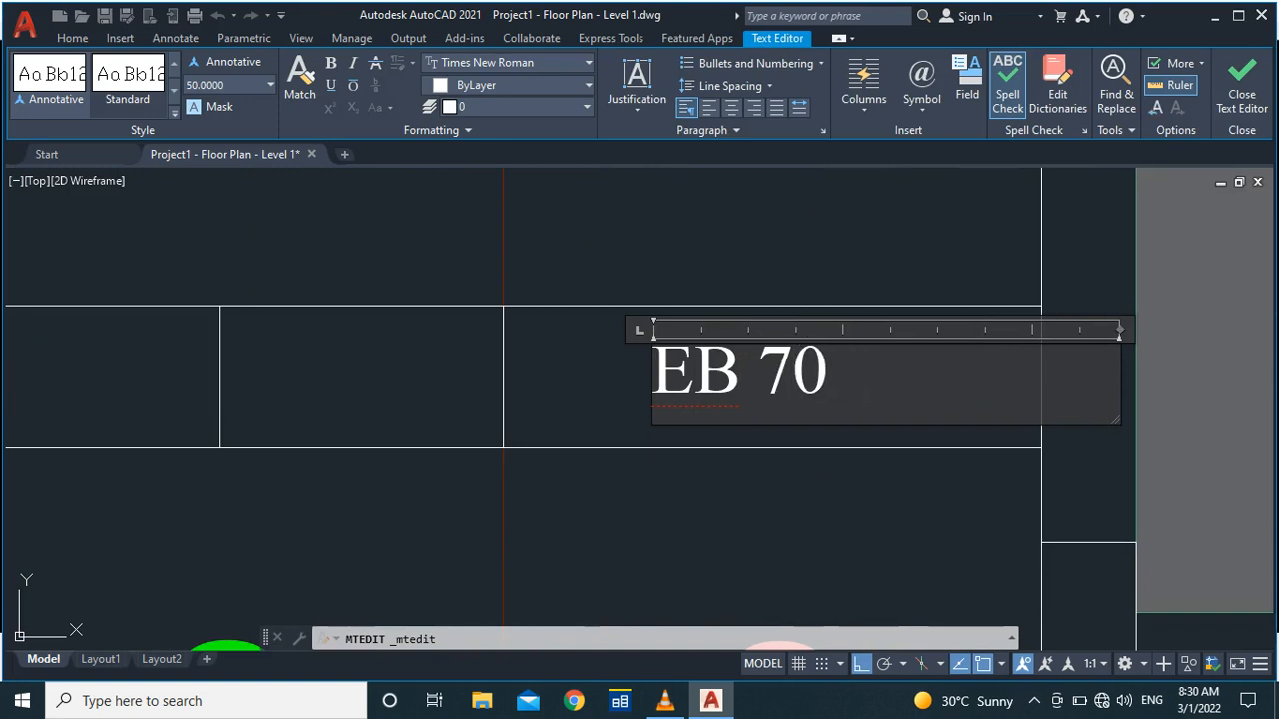
text(5)
click(700, 500)
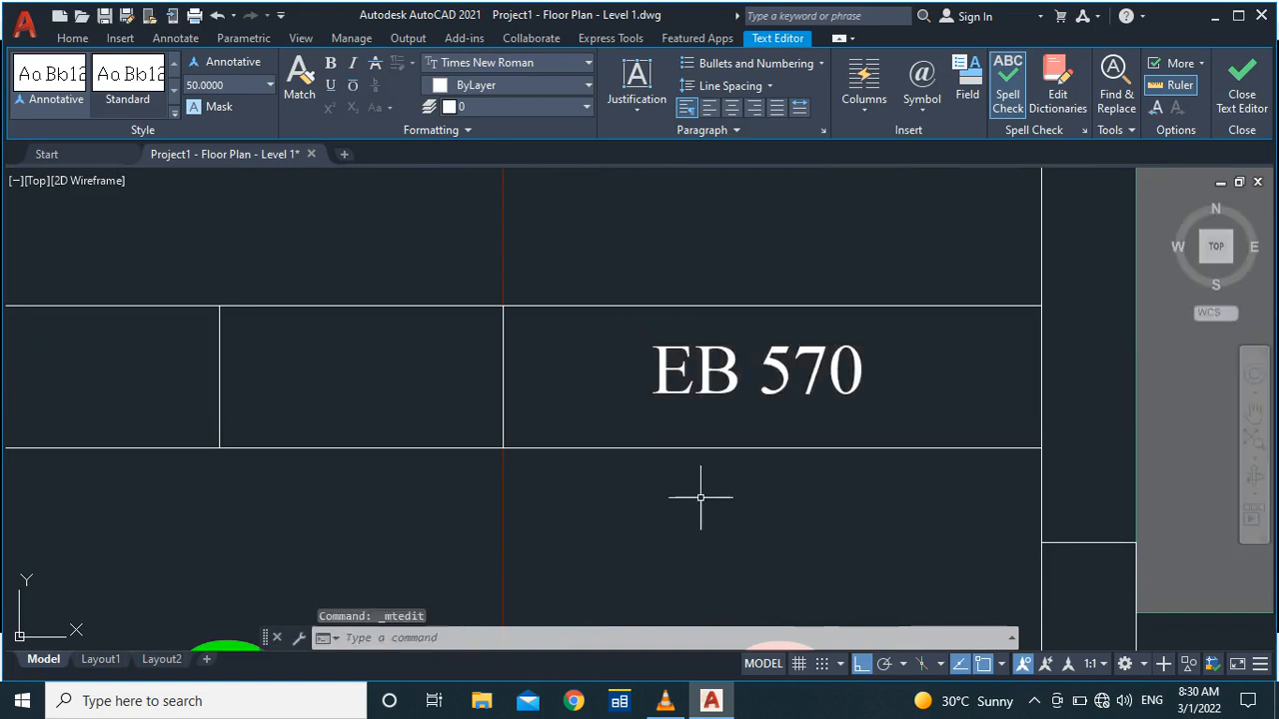
scroll(720, 444, down, 6)
scroll(680, 429, up, 2)
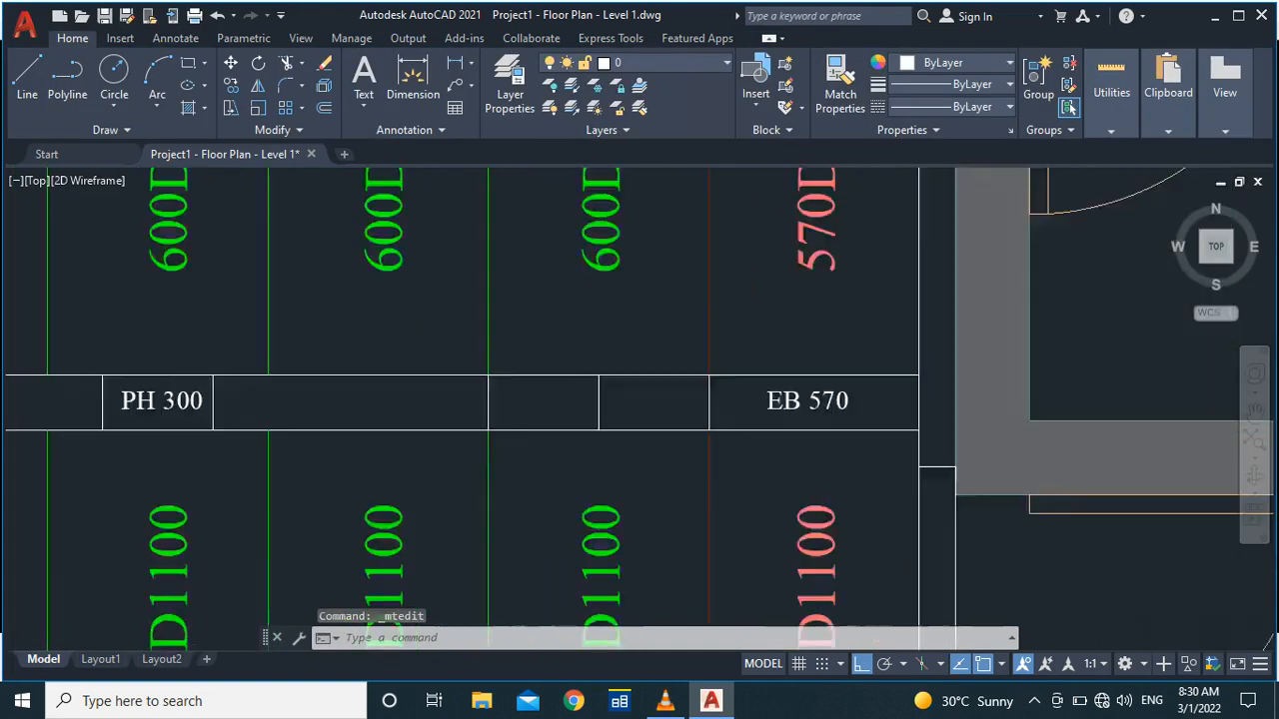
scroll(694, 402, down, 3)
scroll(491, 417, down, 5)
scroll(483, 397, up, 4)
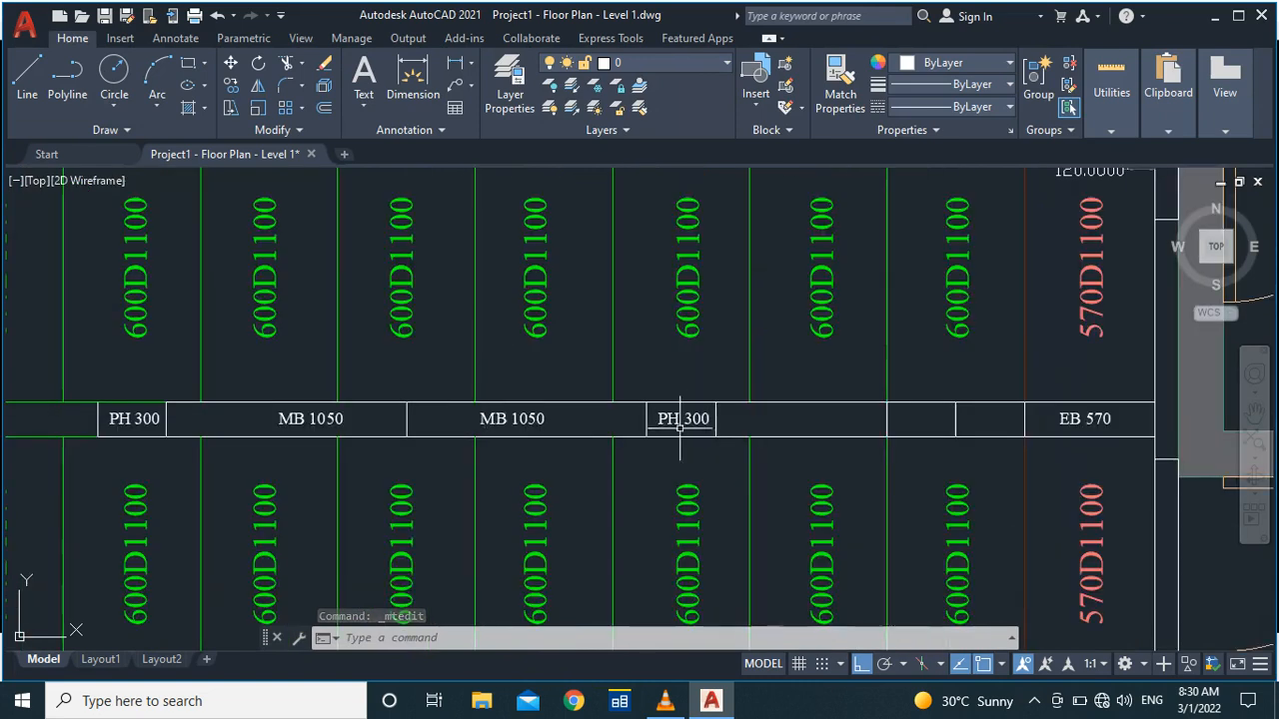
Step: Copy the PH 300 label from the central strip into the empty box adjoining the EB 570 box
click(685, 420)
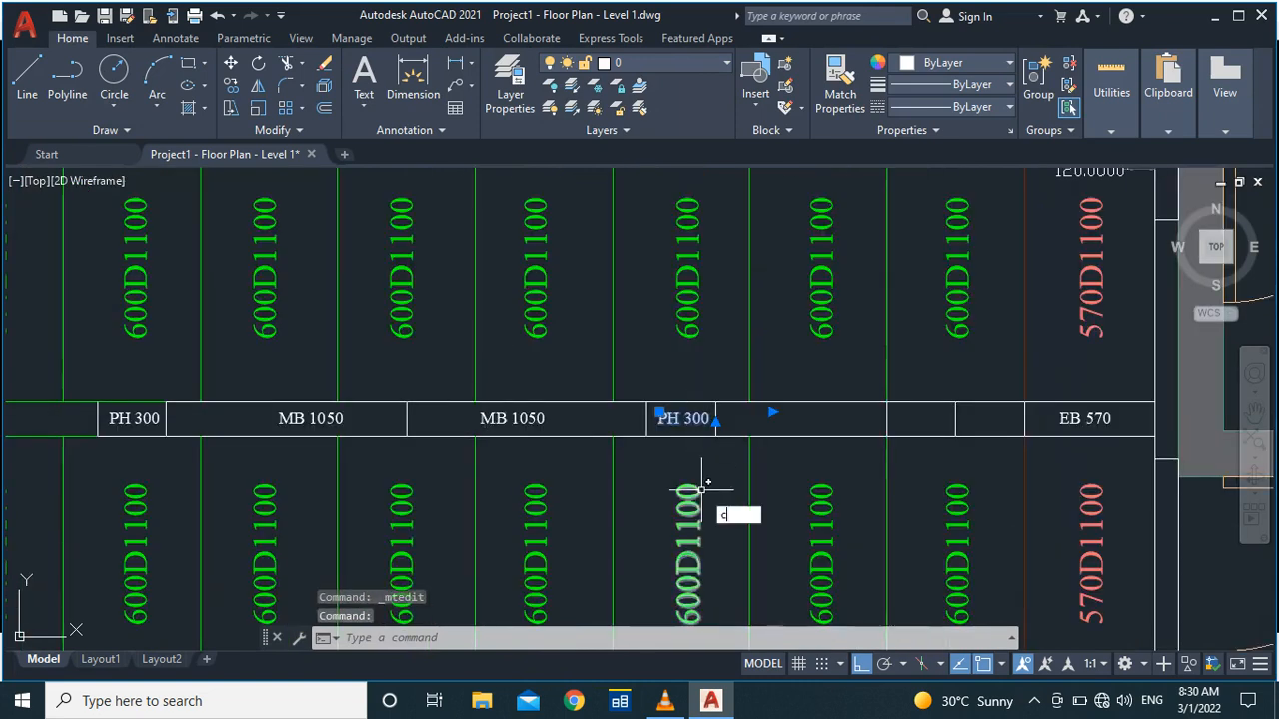
text(co)
key(Return)
click(665, 416)
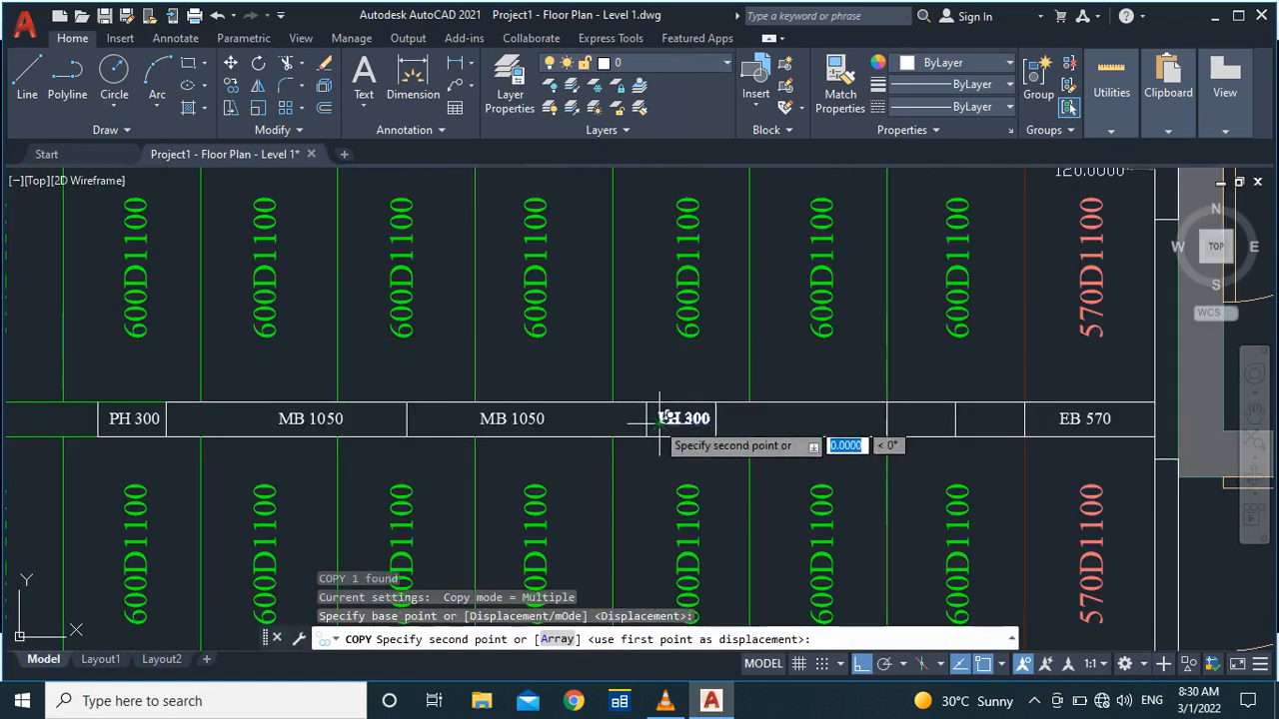
scroll(699, 417, down, 2)
scroll(790, 418, up, 5)
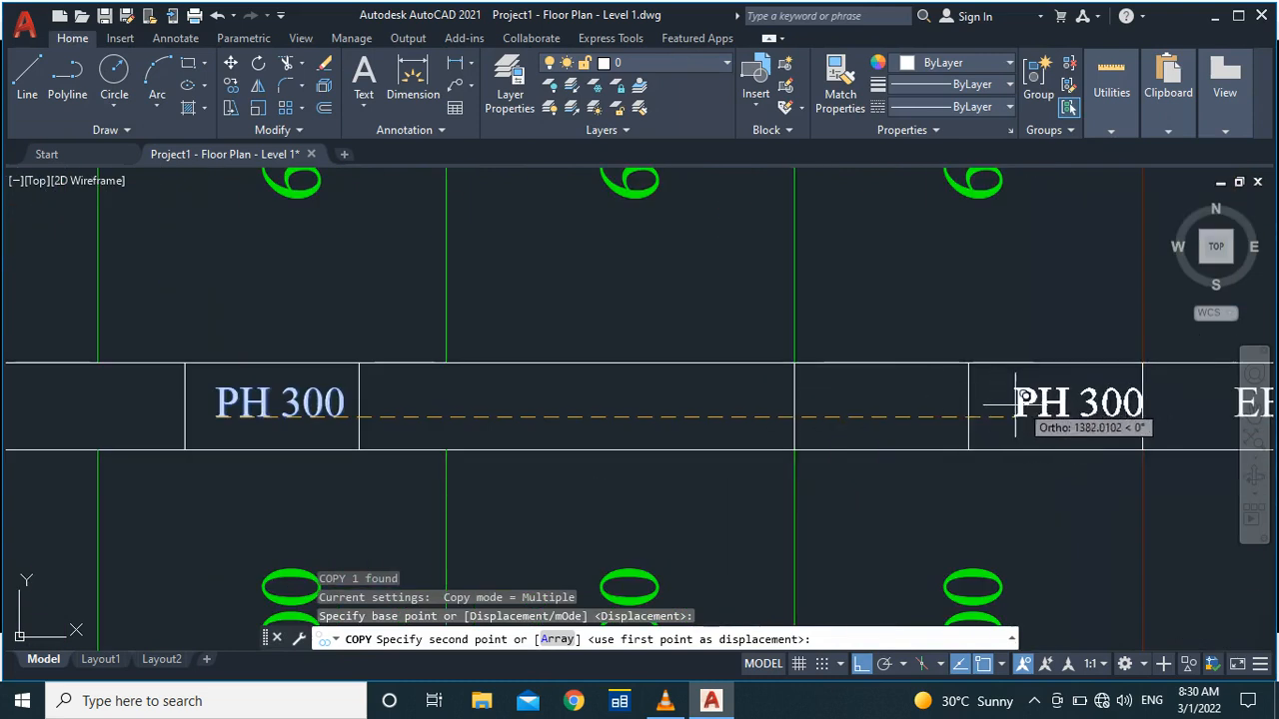
click(986, 416)
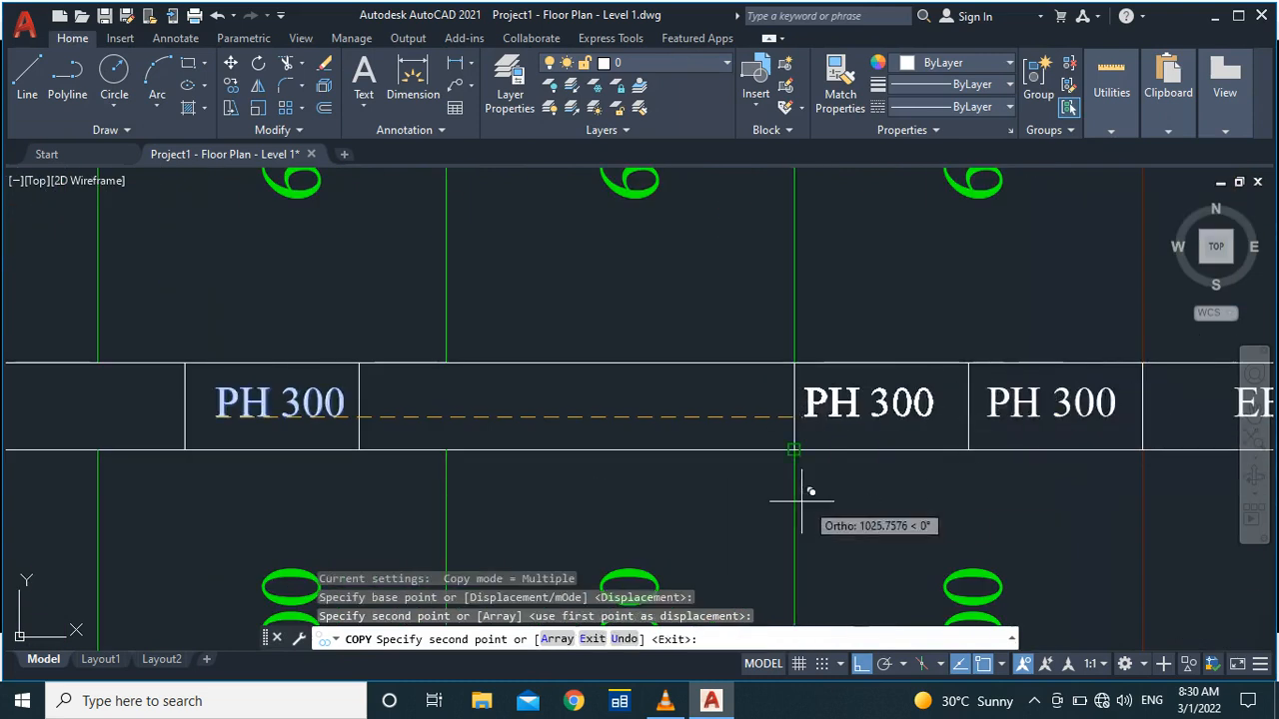
key(Escape)
scroll(671, 407, down, 4)
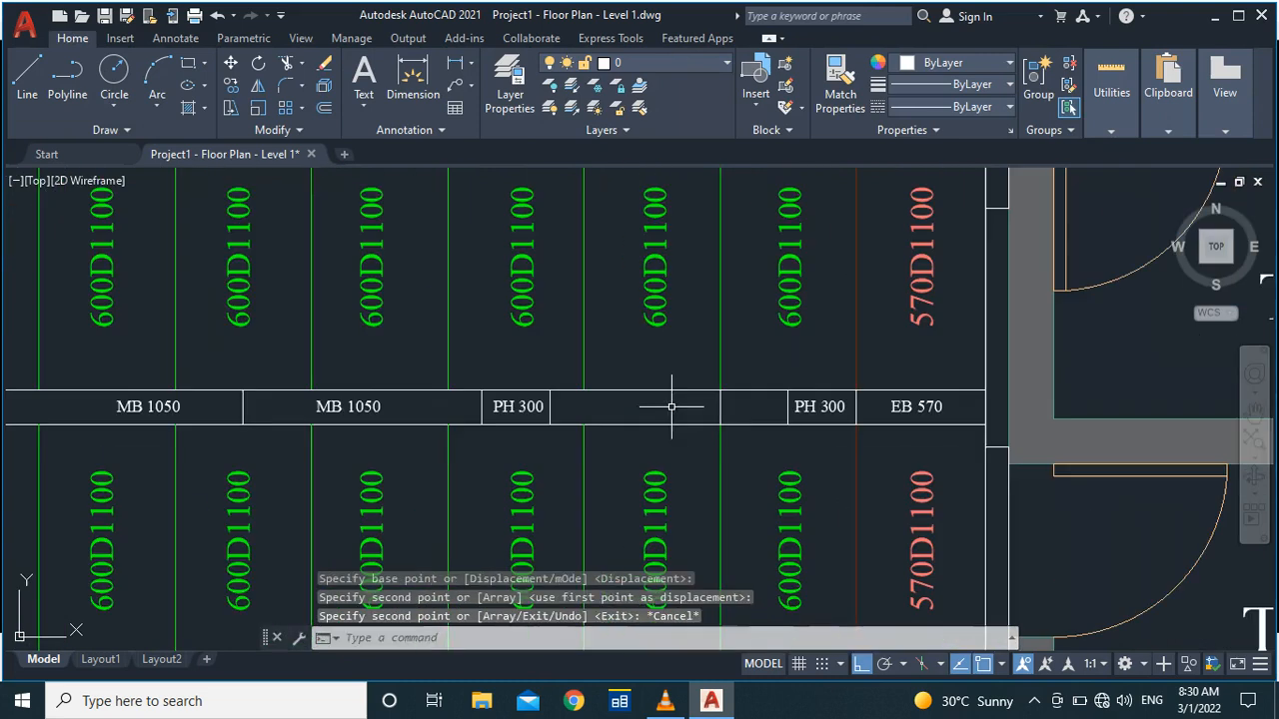
Step: Copy the MB 1050 label into the empty section between the last two PH 300 boxes of the strip
click(350, 407)
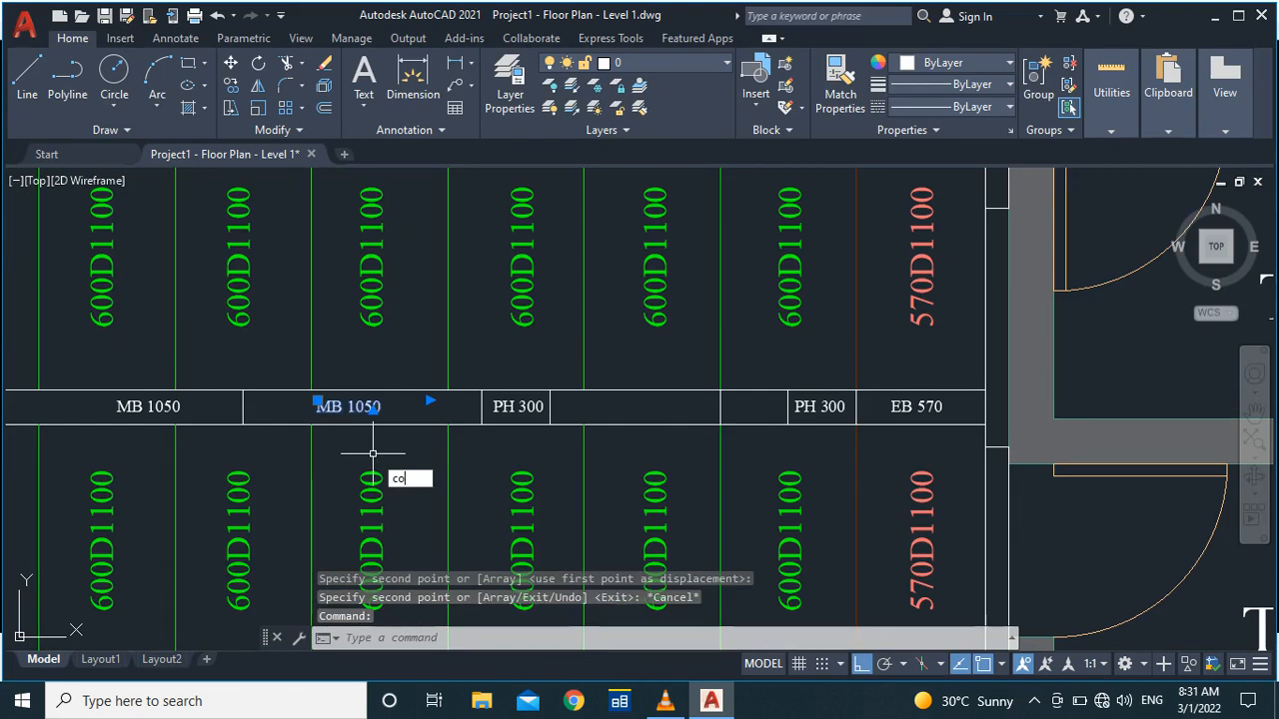
text(co)
key(Return)
click(316, 401)
scroll(645, 390, up, 2)
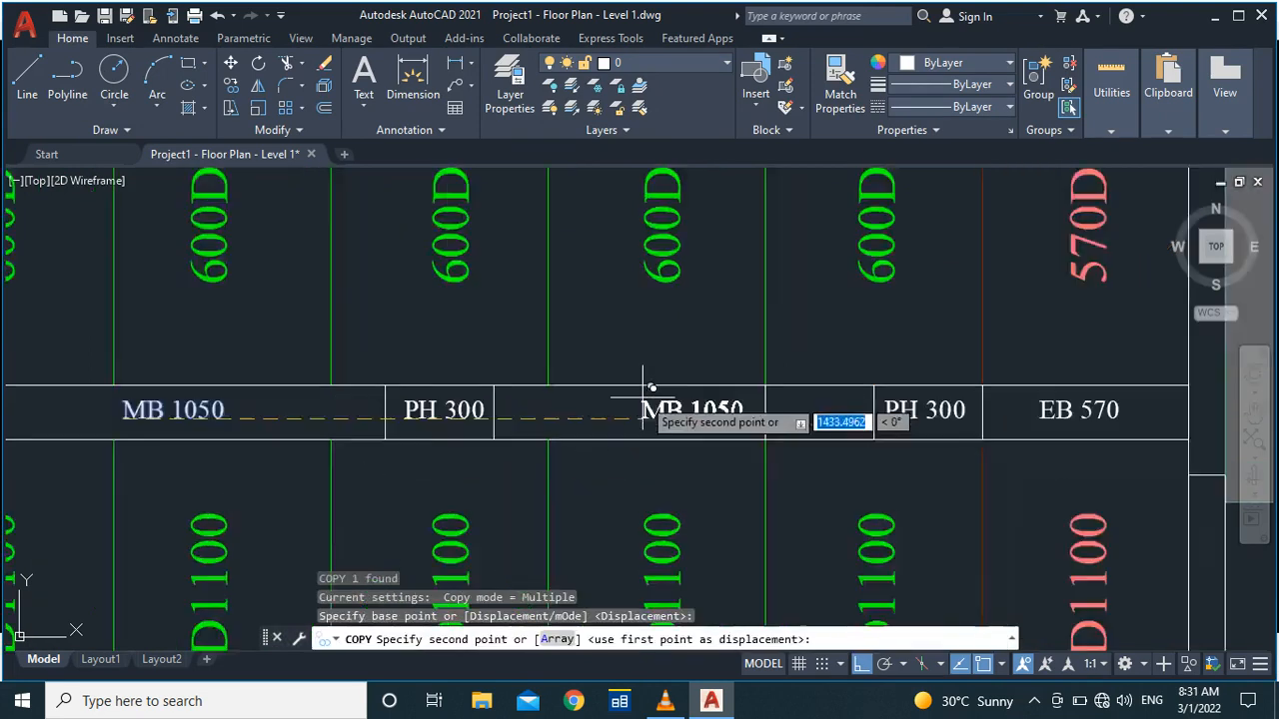
scroll(644, 387, up, 2)
click(611, 400)
key(Escape)
scroll(612, 401, down, 4)
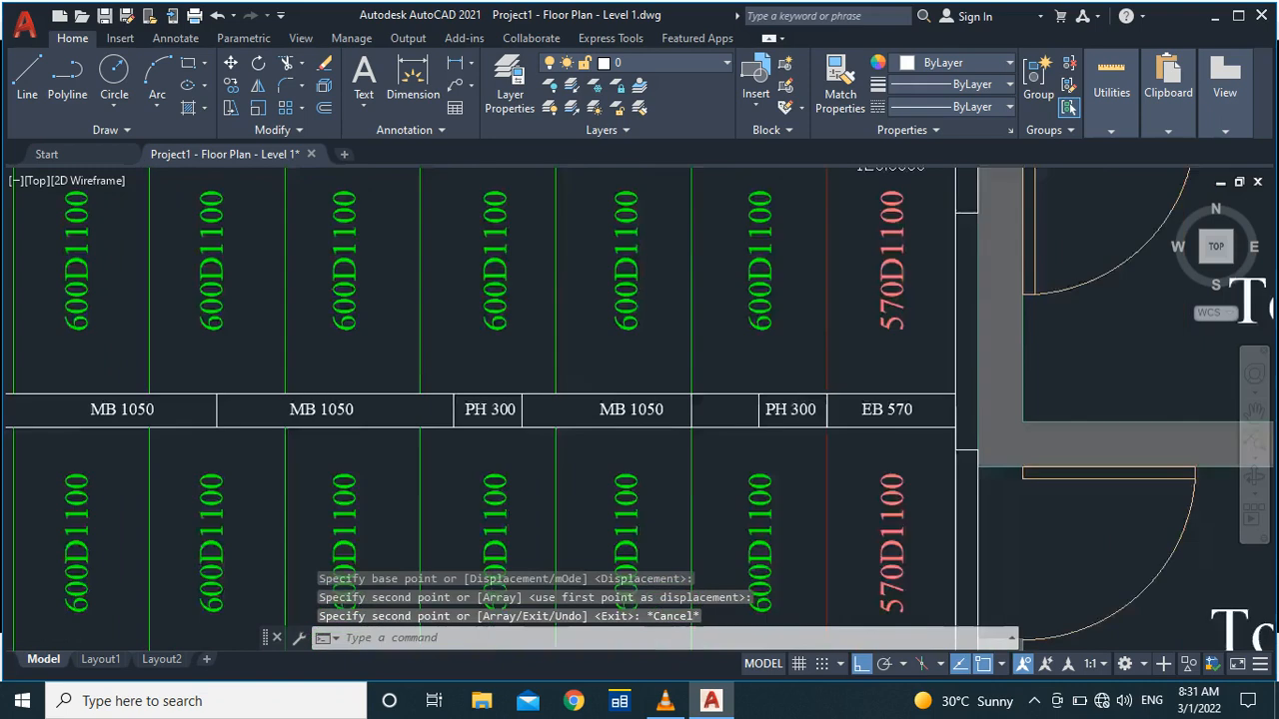
Step: Examine the labelled central strip and the two rows of 600D1100 units against the surrounding room
scroll(772, 409, down, 5)
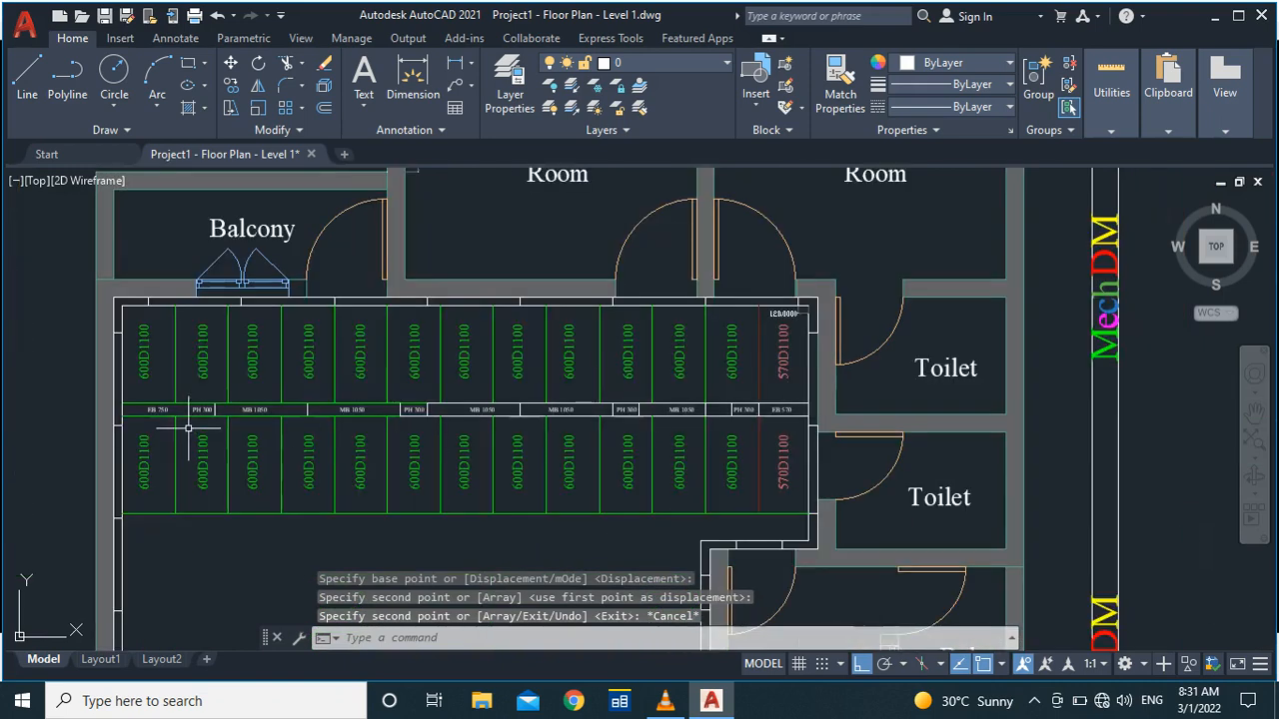
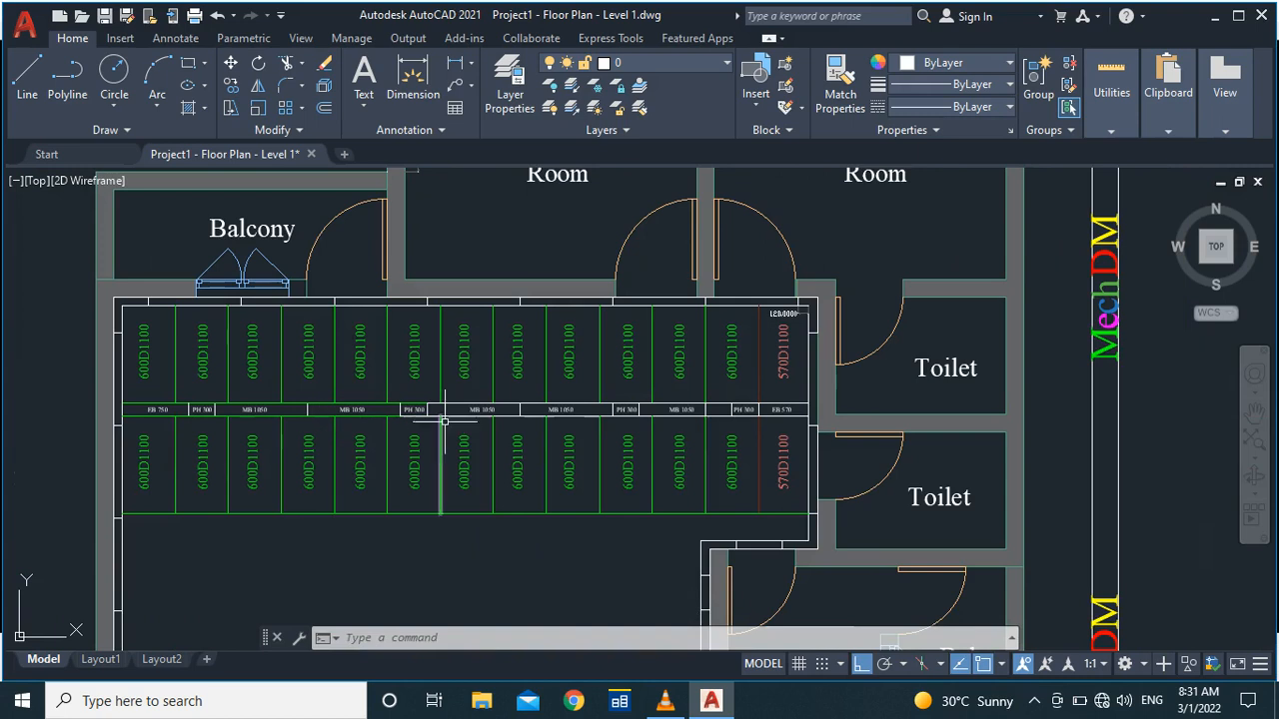
scroll(531, 385, down, 4)
scroll(469, 458, up, 4)
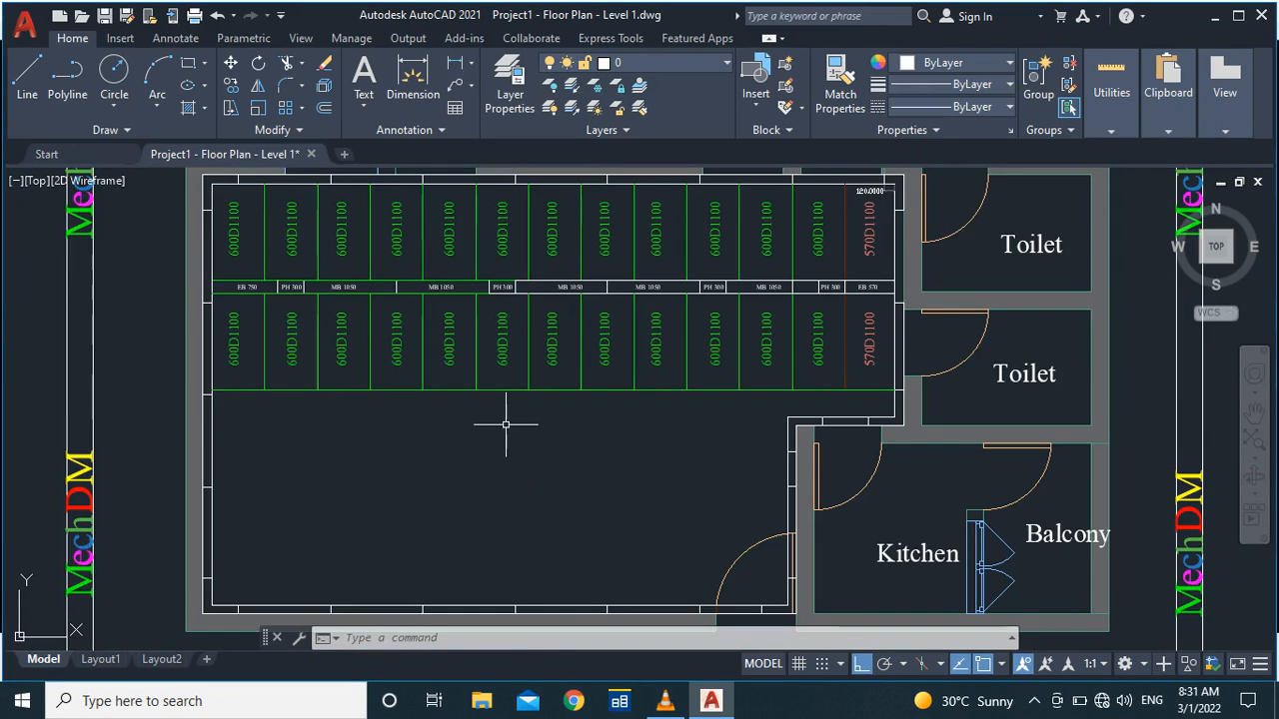
scroll(517, 436, down, 2)
scroll(557, 325, up, 2)
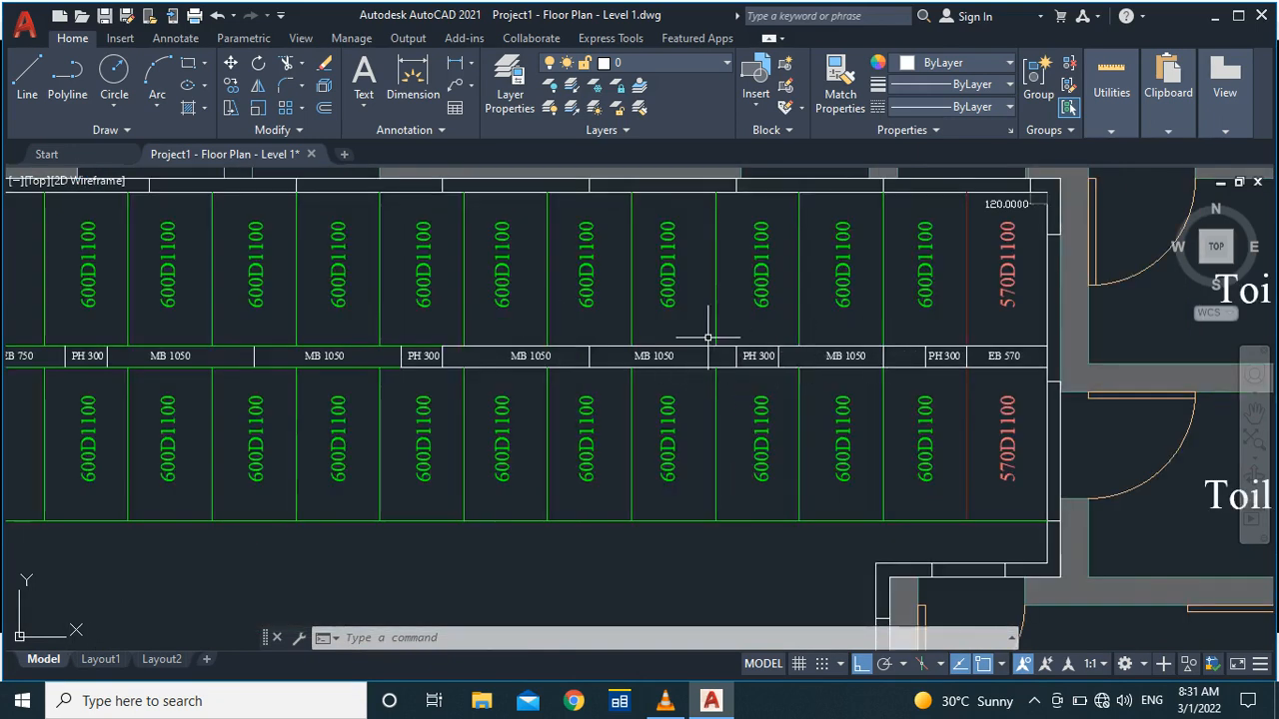
scroll(709, 338, down, 3)
scroll(458, 418, up, 2)
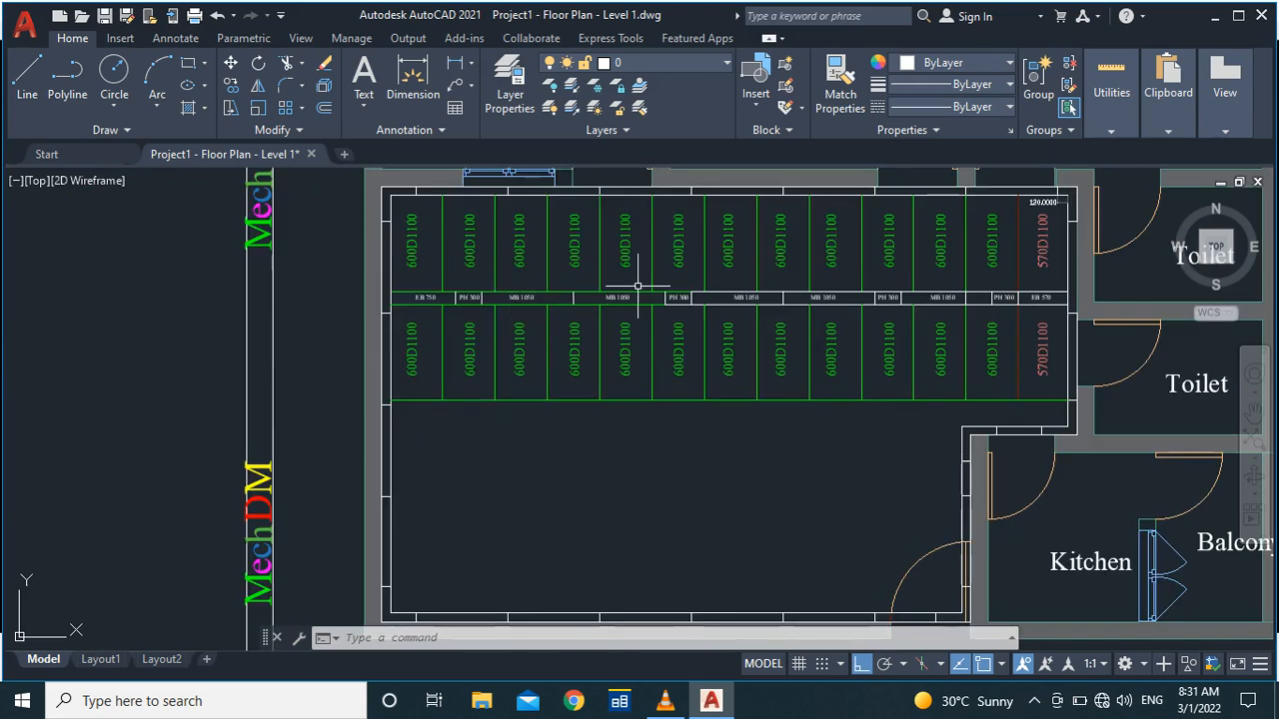
scroll(638, 286, up, 2)
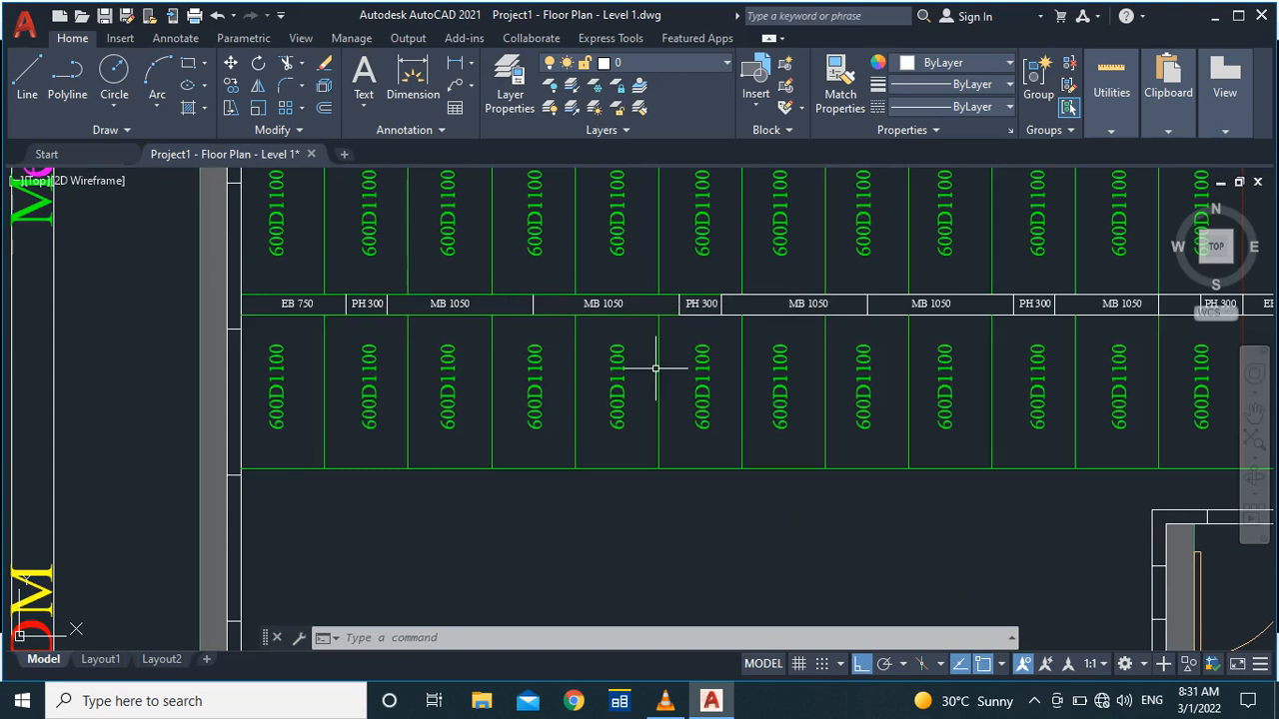
scroll(656, 368, down, 5)
scroll(585, 466, up, 4)
scroll(530, 377, down, 1)
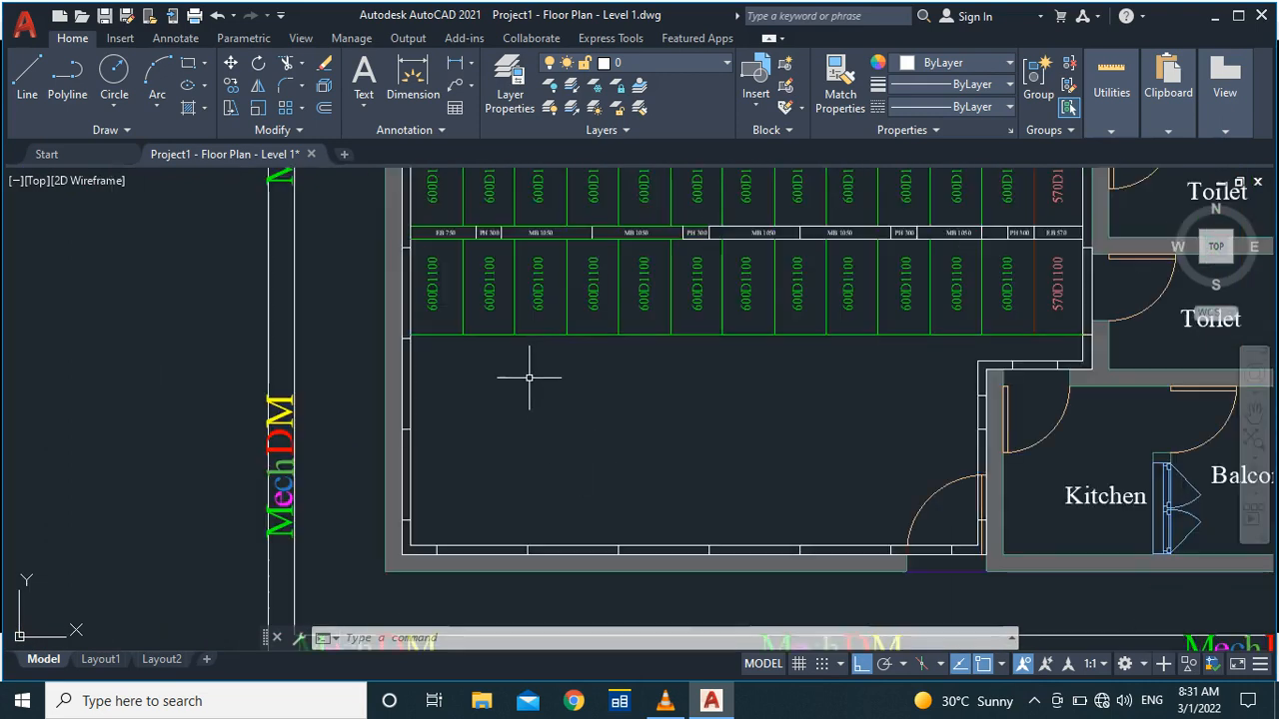
Step: Draw lines along the upper and lower edges of the EB 750 box at the strip's wall end
scroll(525, 395, down, 3)
scroll(460, 330, up, 6)
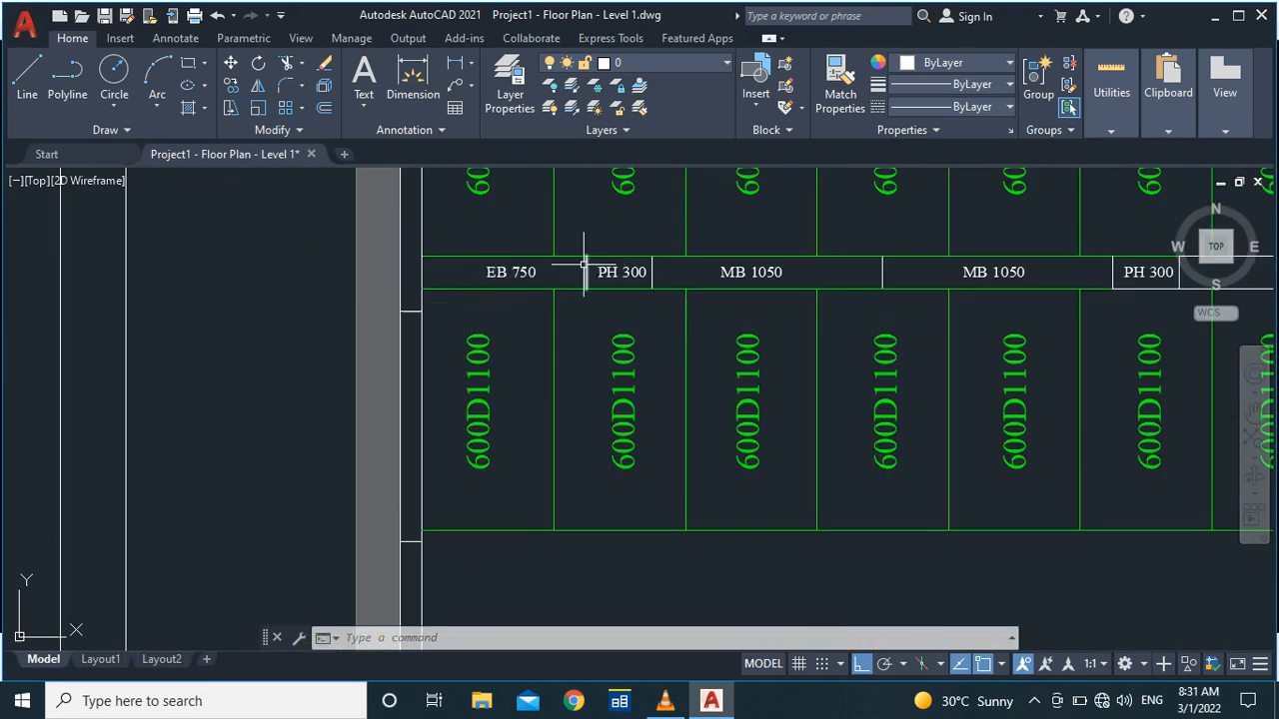
key(l)
key(Return)
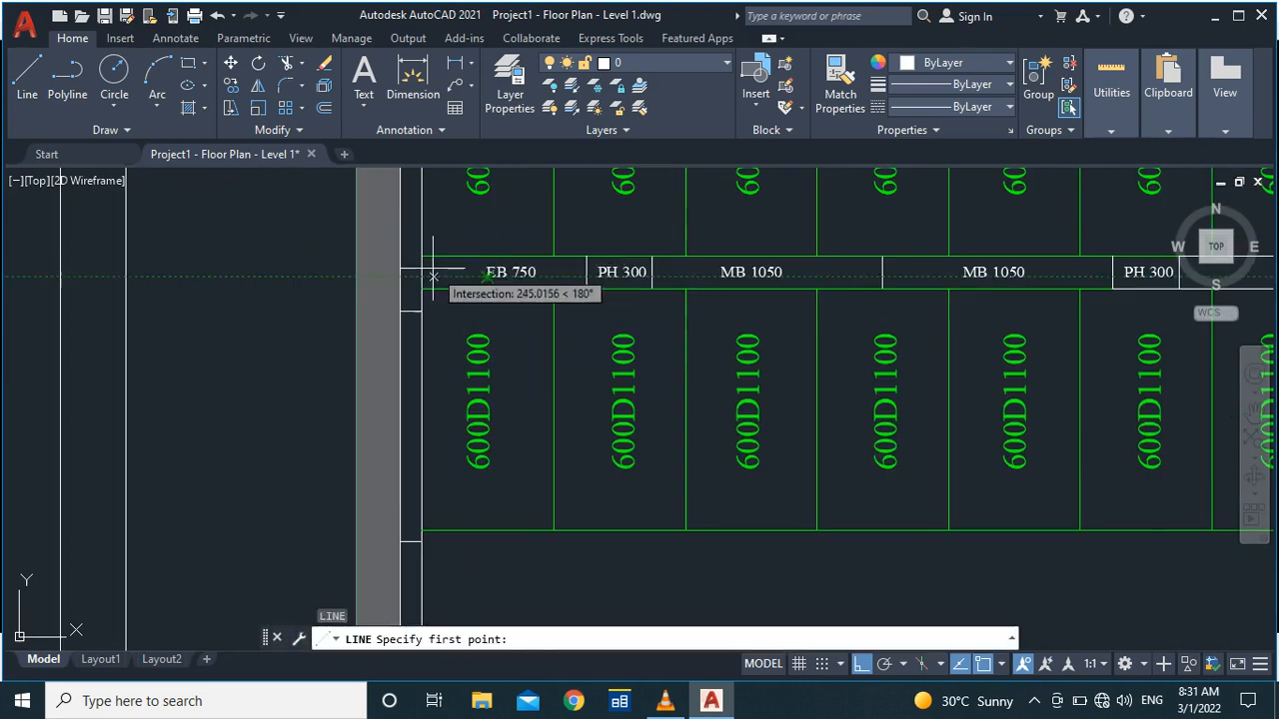
click(422, 257)
click(587, 256)
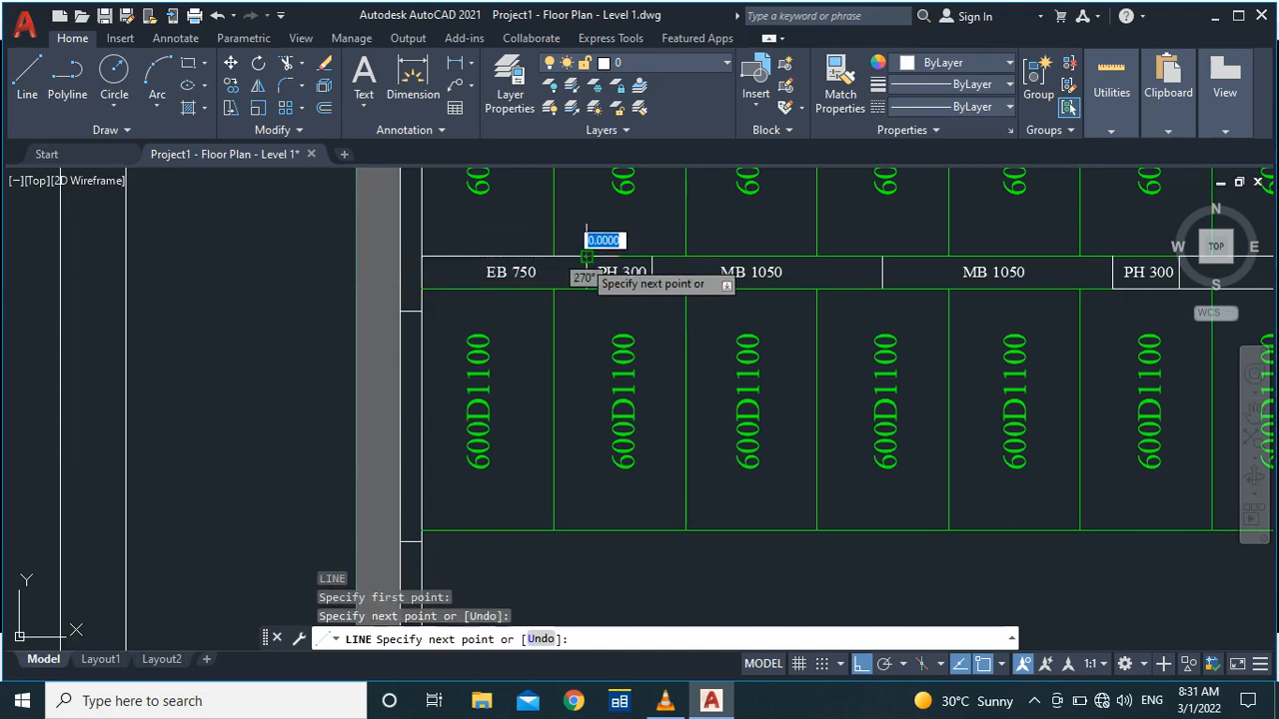
key(Return)
key(Return)
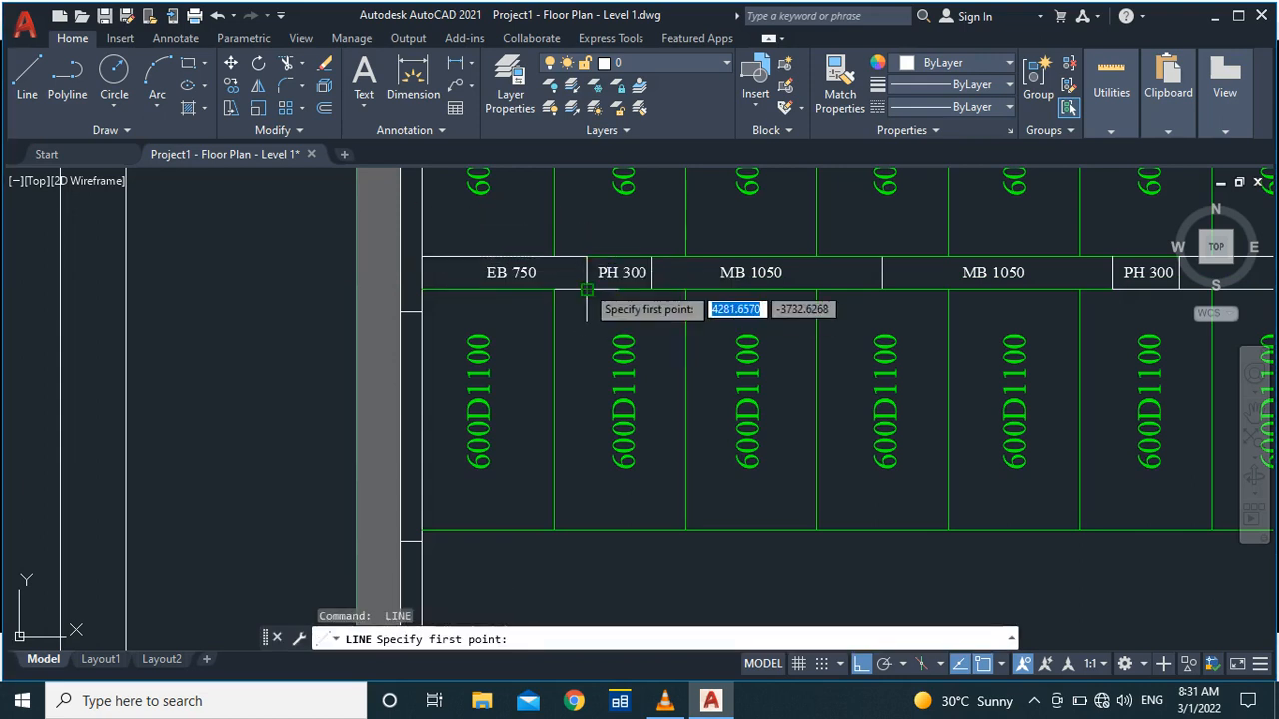
click(587, 288)
click(421, 289)
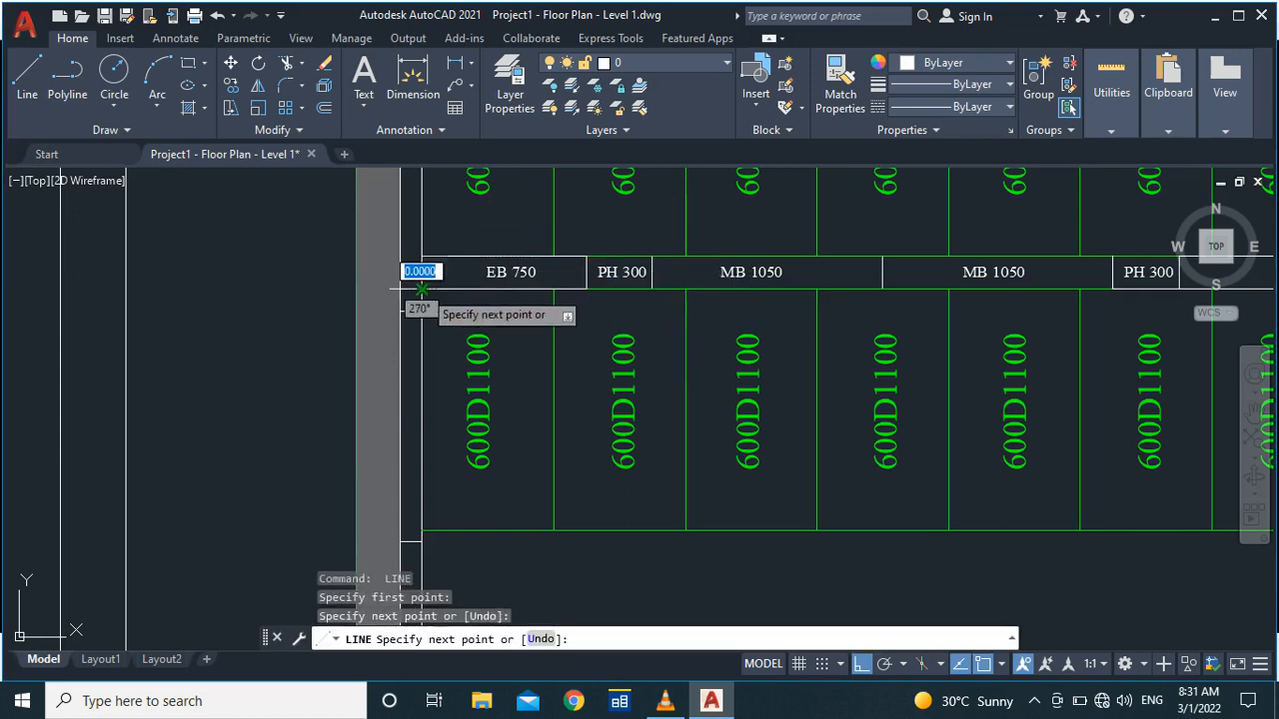
key(Return)
Step: Trace the upper, far and lower edges of the PH 300 box next to EB 750 with lines
key(Return)
click(587, 257)
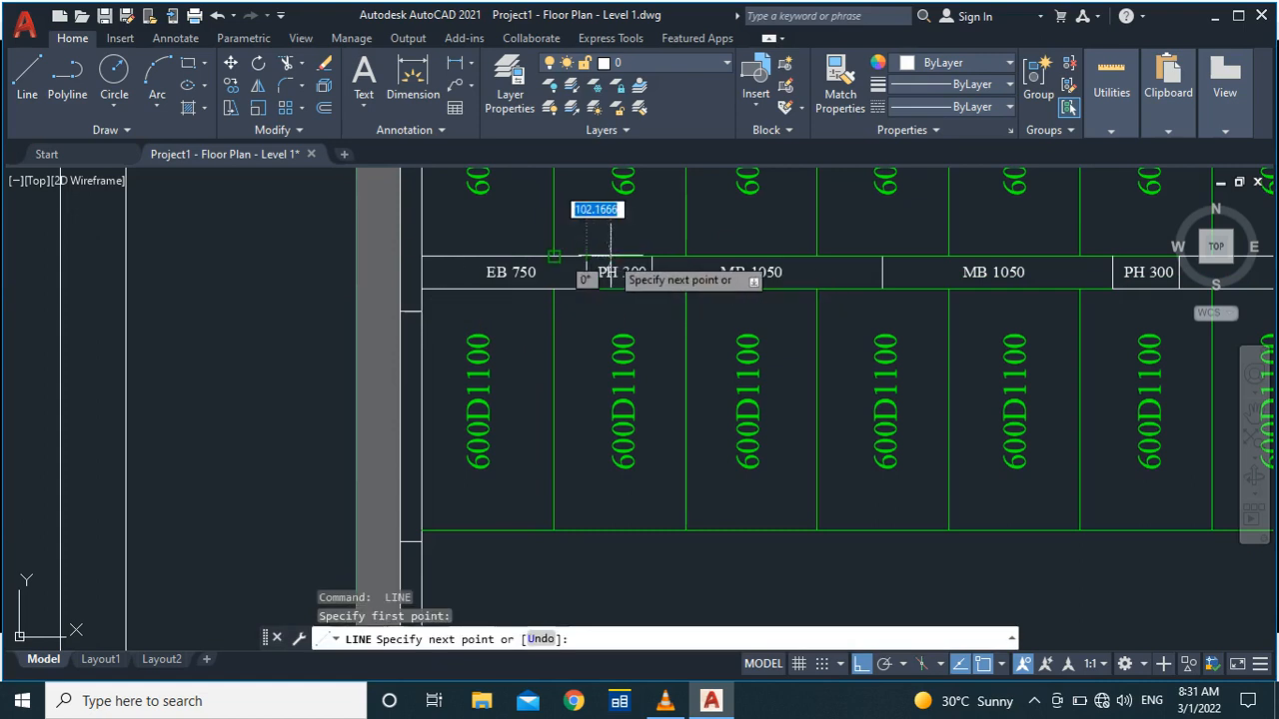
click(652, 257)
click(653, 288)
key(Return)
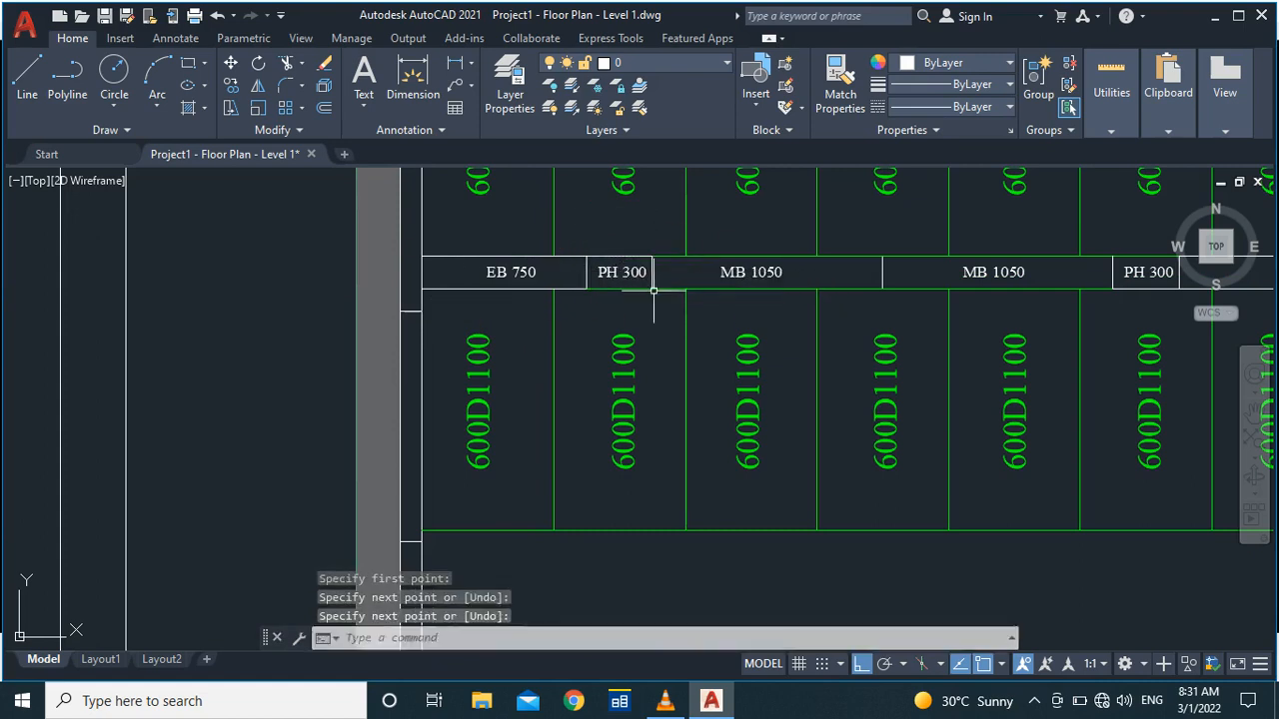
key(Return)
click(652, 289)
click(586, 288)
key(Return)
Step: Trace the lower, far and upper edges of the first MB 1050 box with lines
key(Return)
click(653, 288)
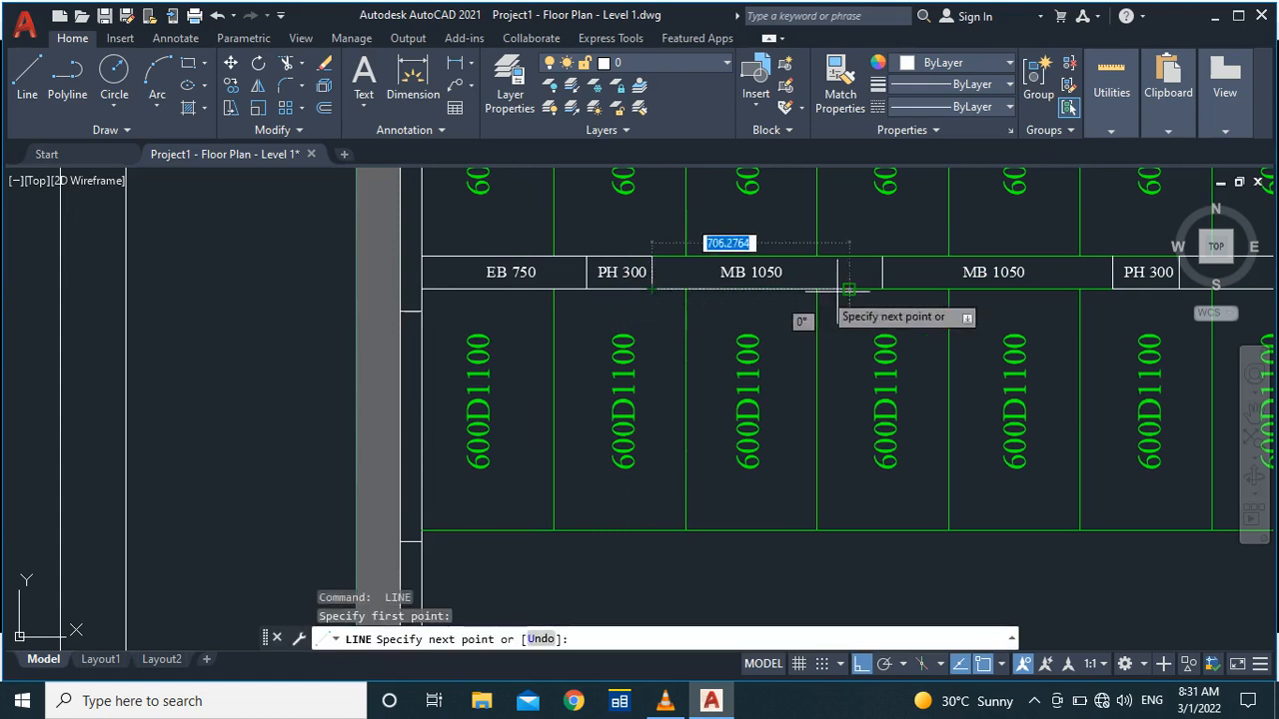
click(882, 289)
click(883, 257)
key(Return)
key(Return)
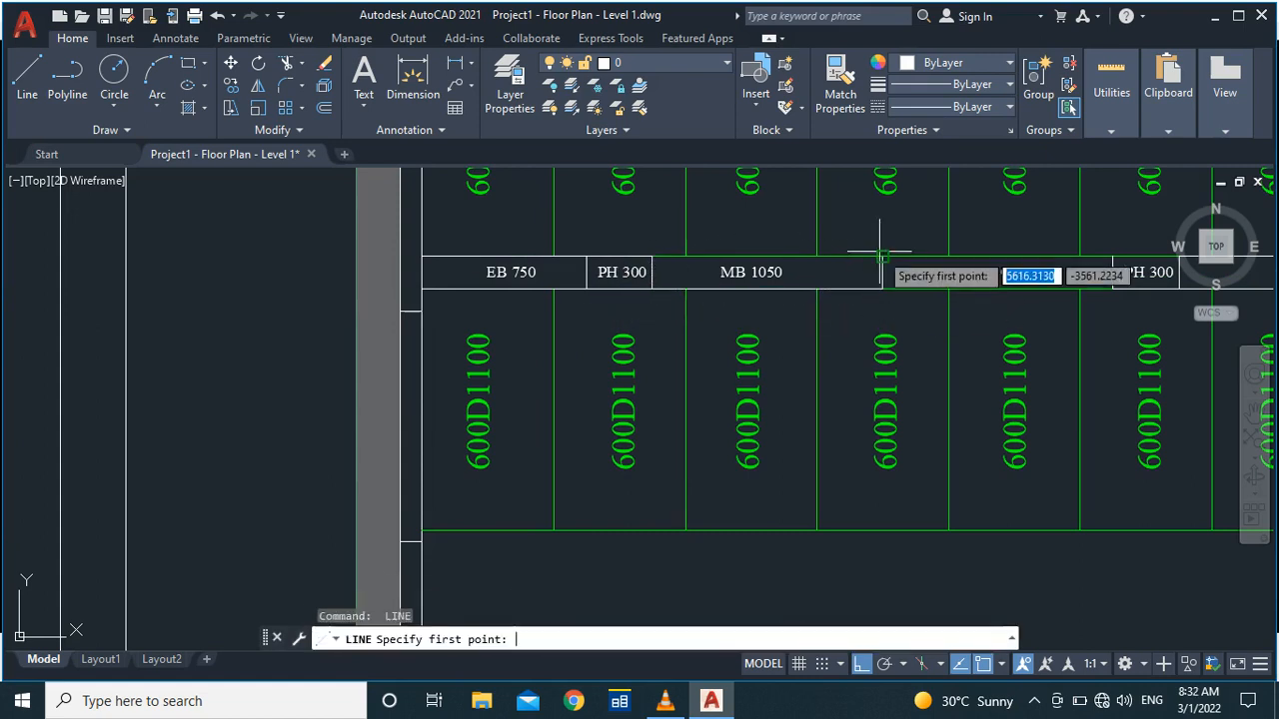
click(882, 257)
click(652, 257)
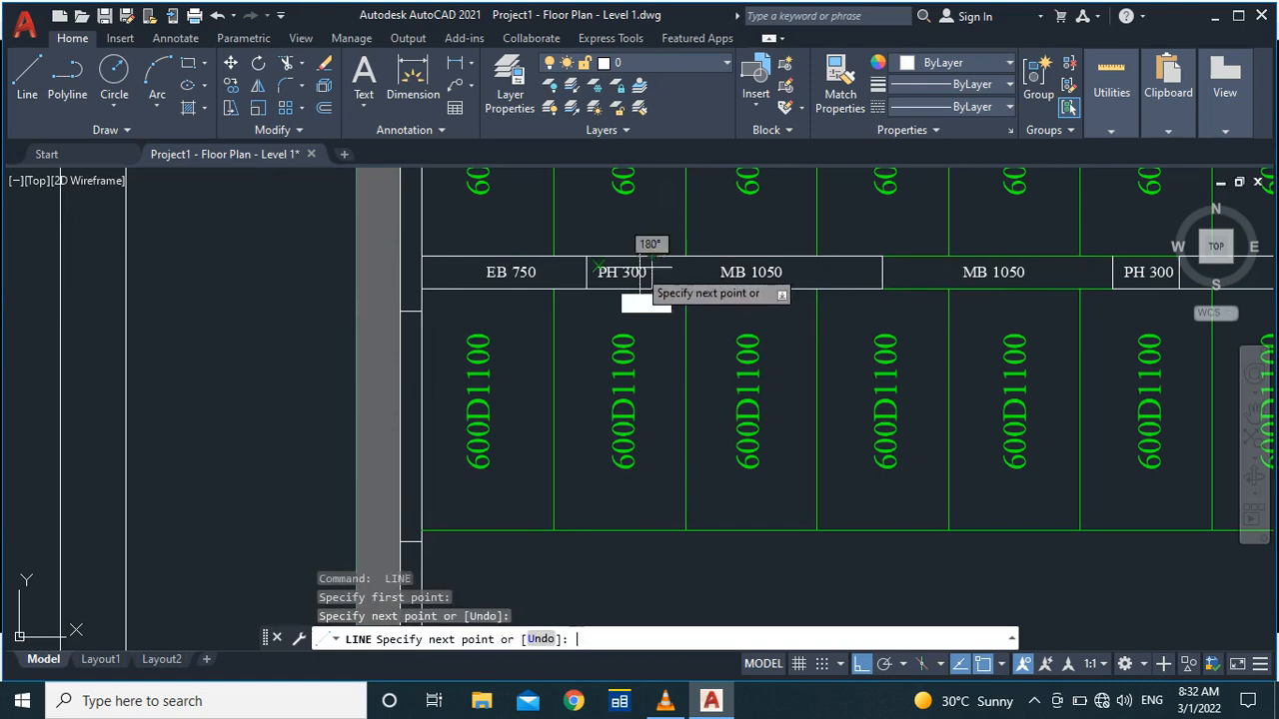
key(Return)
Step: Draw lines along the upper and lower edges of the second MB 1050 box
scroll(736, 296, down, 5)
scroll(730, 268, up, 7)
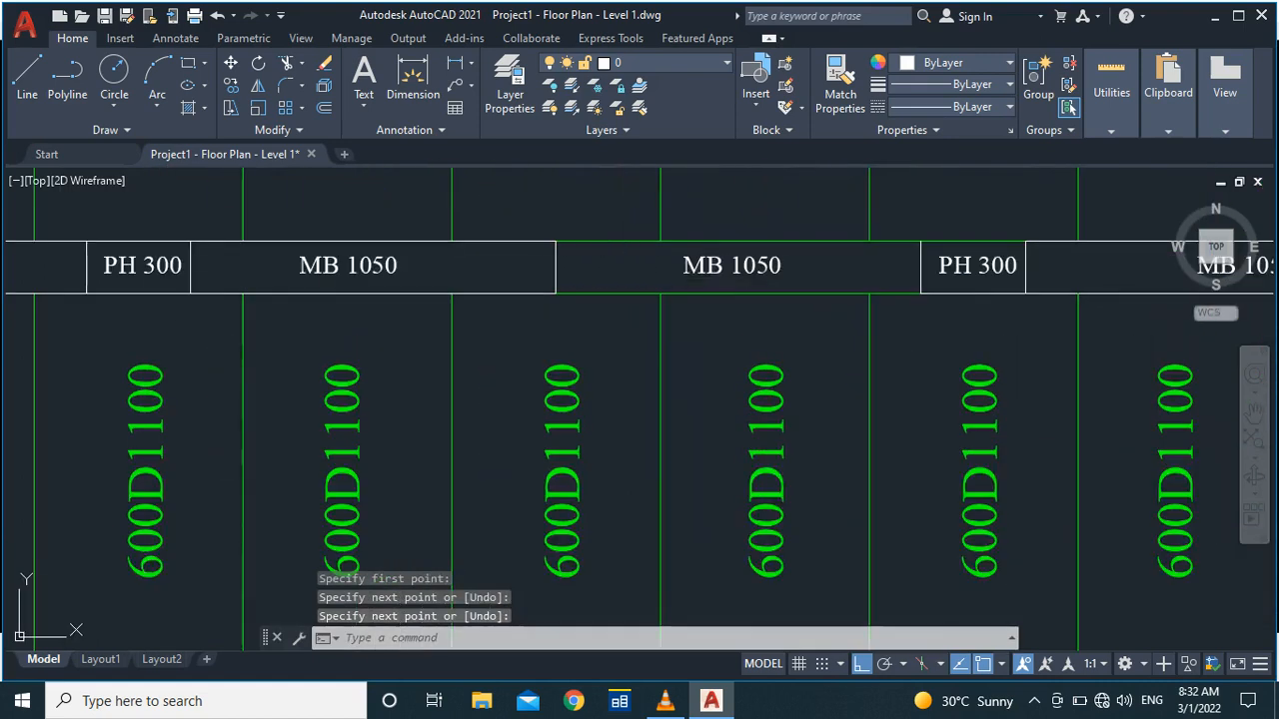
key(Return)
click(555, 241)
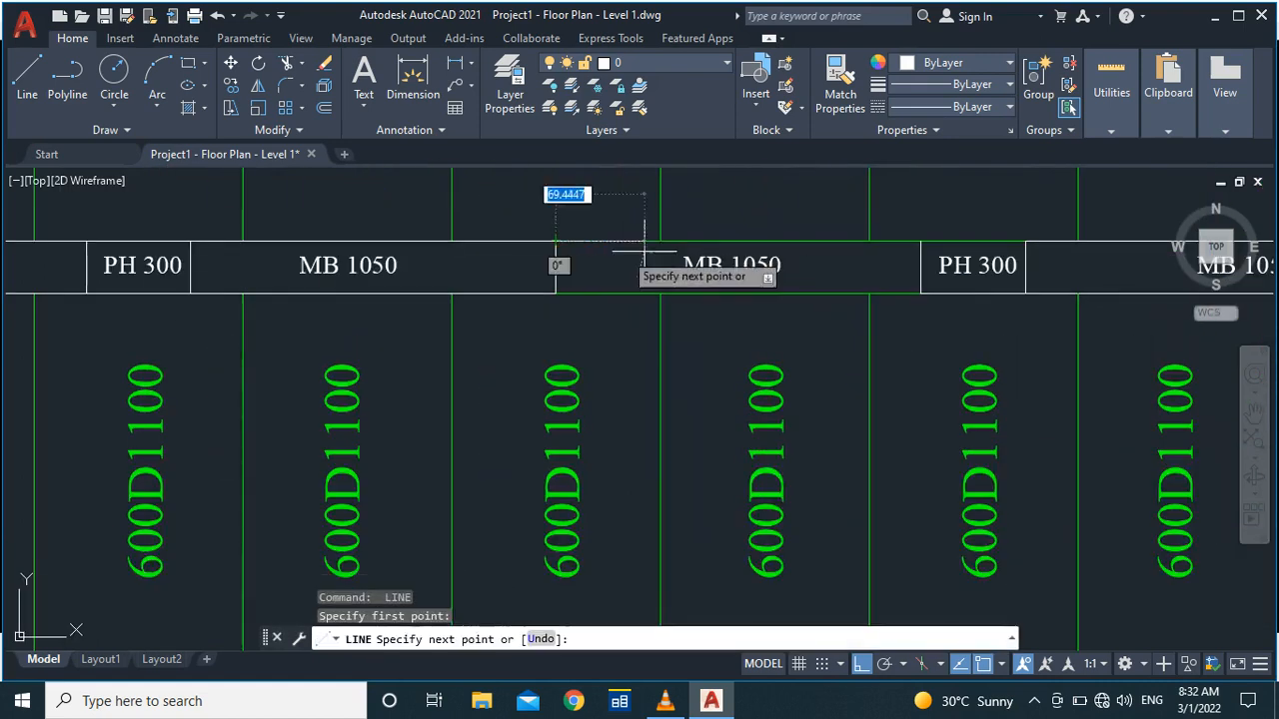
click(919, 241)
key(Return)
key(Return)
click(920, 293)
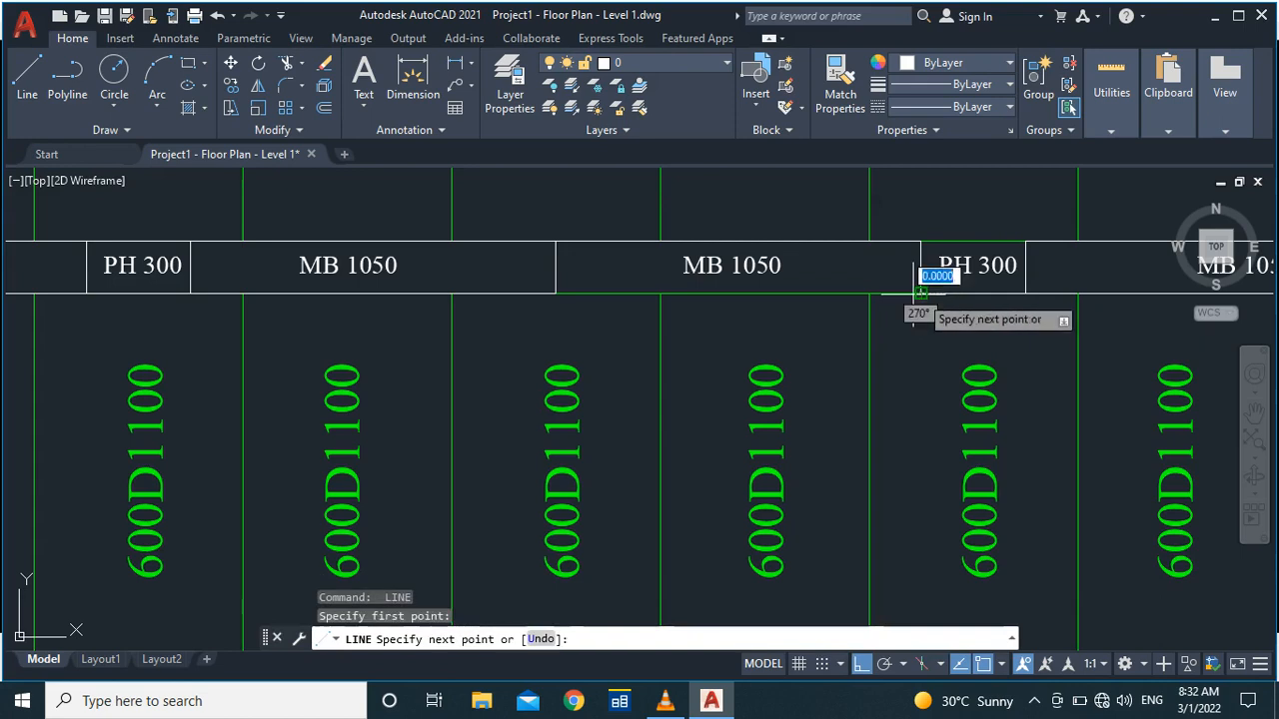
click(555, 292)
scroll(555, 293, down, 5)
key(Return)
Step: Draw a line along the upper edge of the PH 300 box following the second MB 1050 box
scroll(700, 289, up, 5)
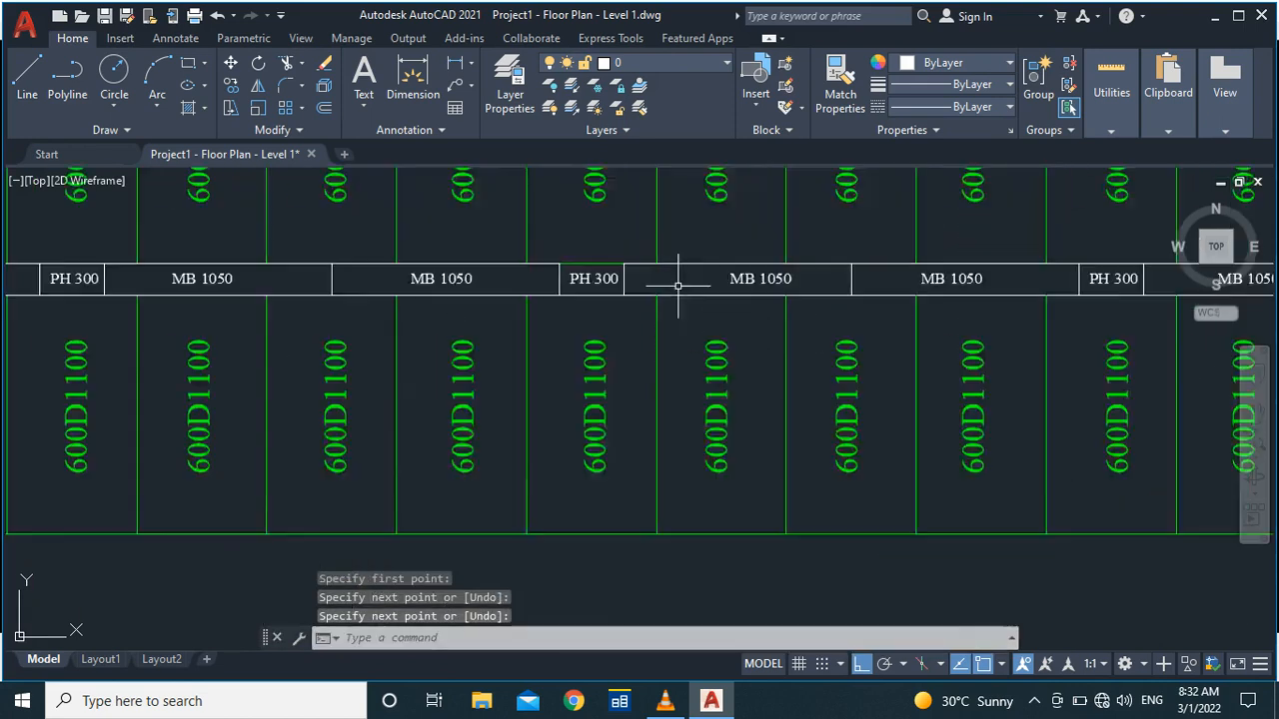
key(Return)
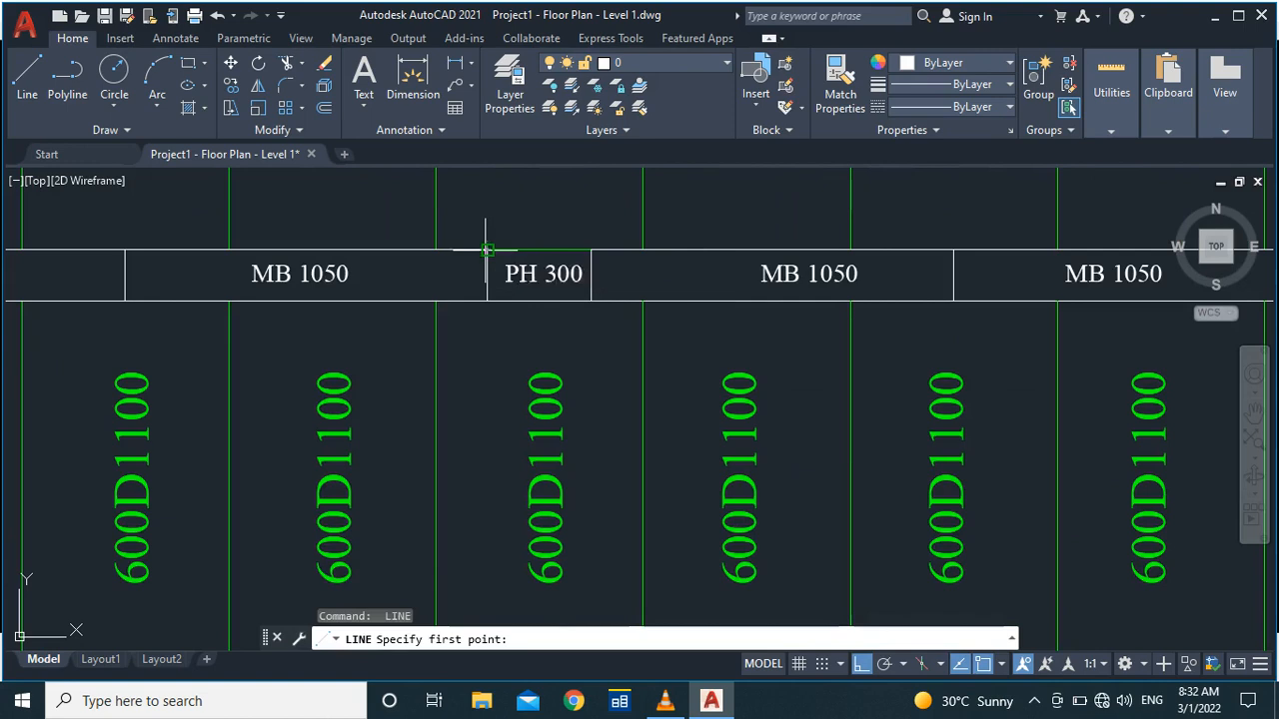
click(487, 250)
click(590, 249)
key(Return)
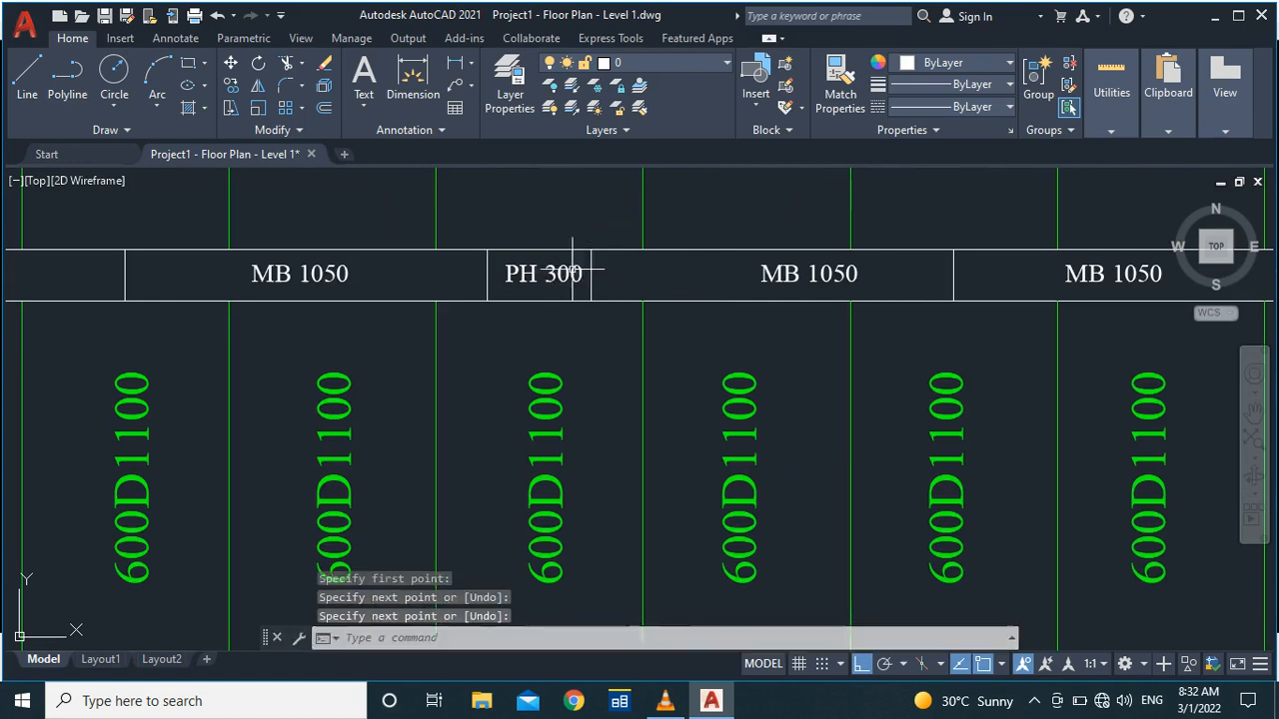
Step: Select the outline lines of the EB 750 box, the adjoining PH 300 box and the first MB 1050 box for copying
scroll(549, 298, down, 2)
scroll(548, 297, down, 2)
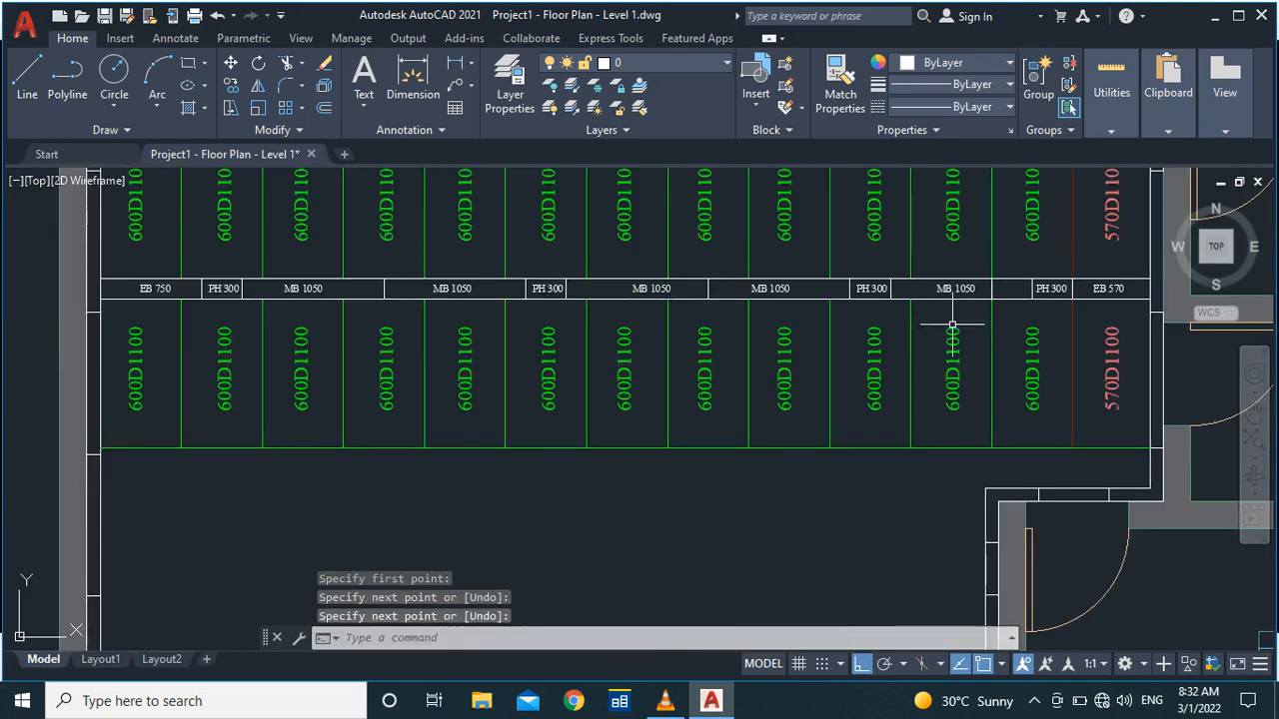
scroll(699, 357, down, 2)
scroll(283, 316, up, 7)
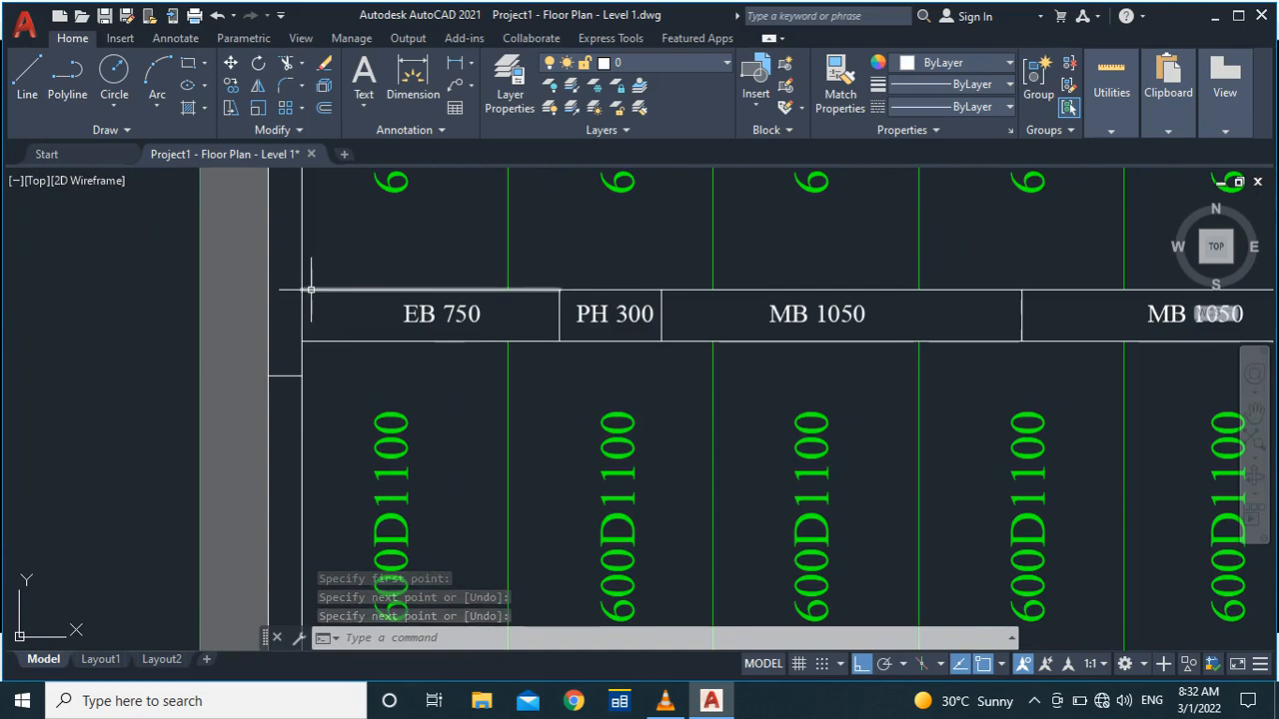
click(308, 290)
click(361, 340)
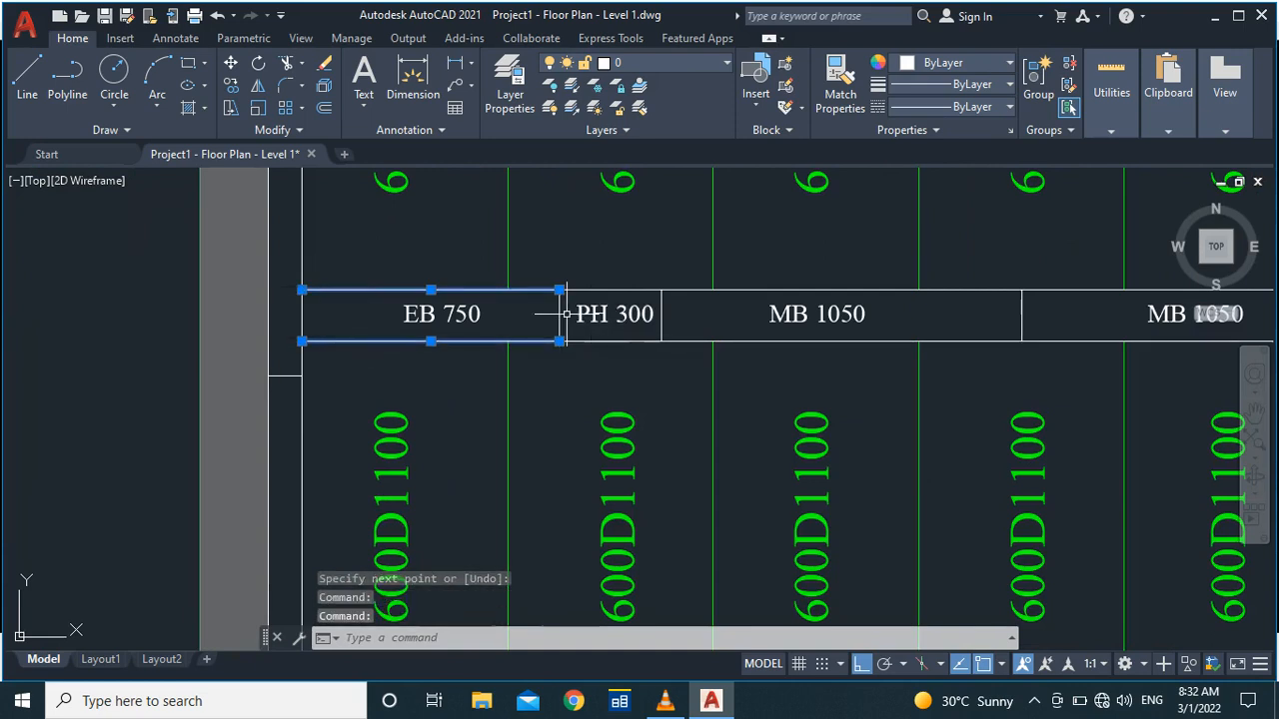
click(560, 314)
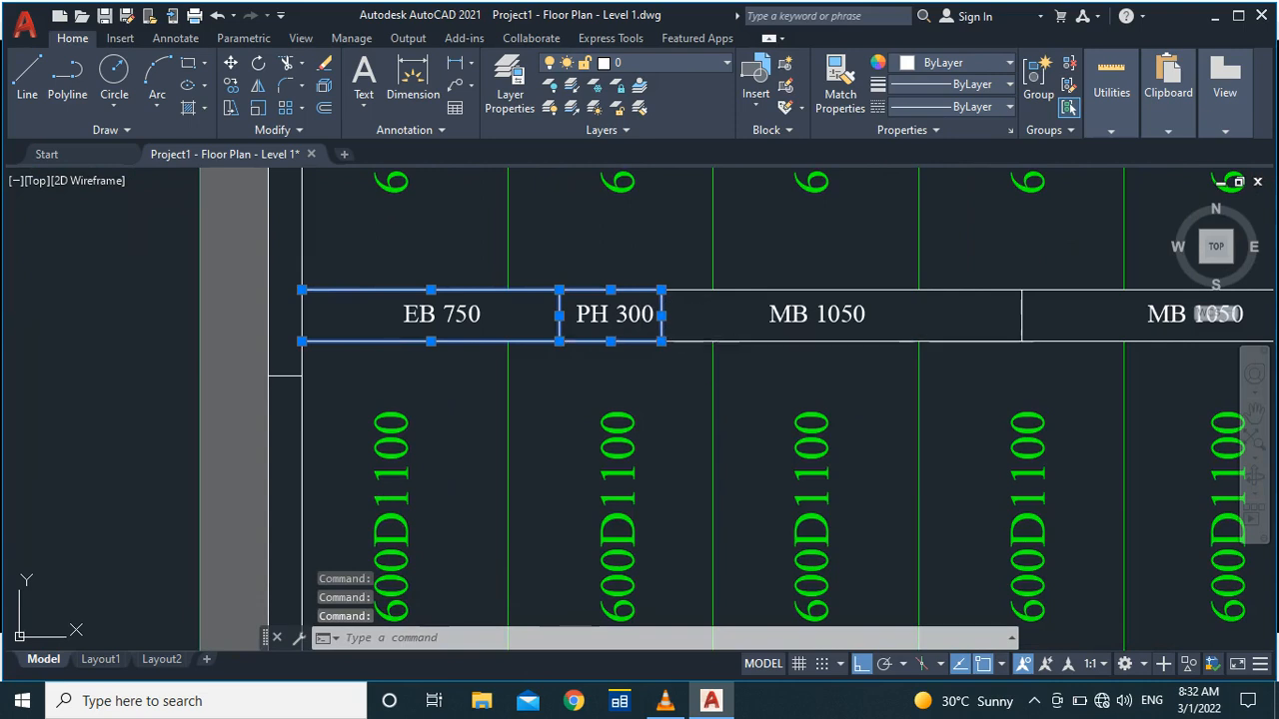
click(699, 336)
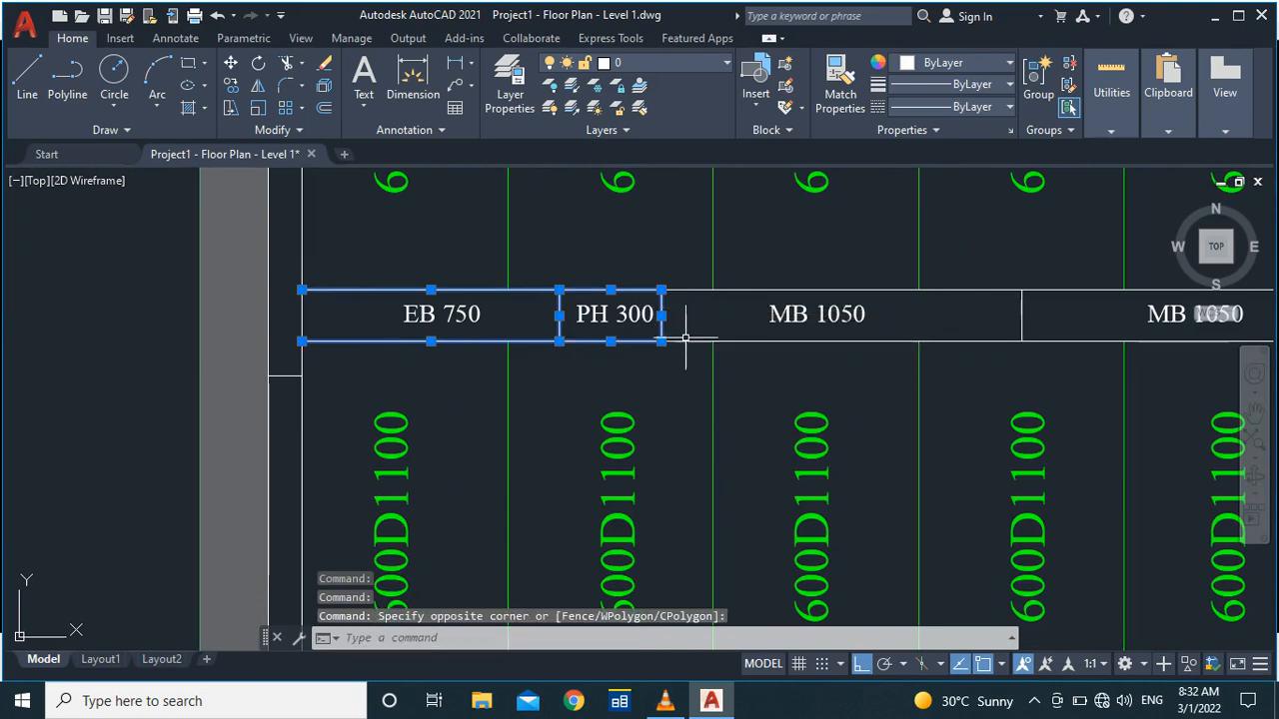
click(685, 339)
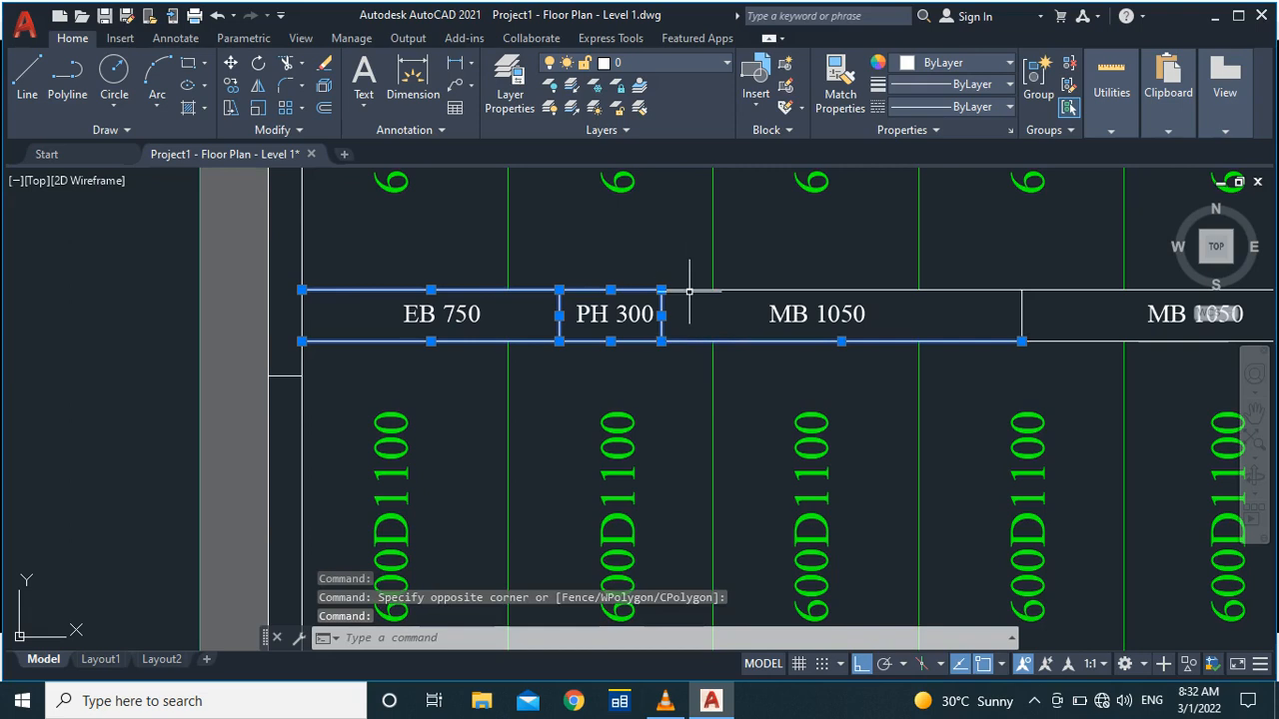
click(690, 291)
Step: Add the divider after the first MB 1050 box and the outlines of the second MB 1050 and second PH 300 boxes to the selection
scroll(662, 289, down, 2)
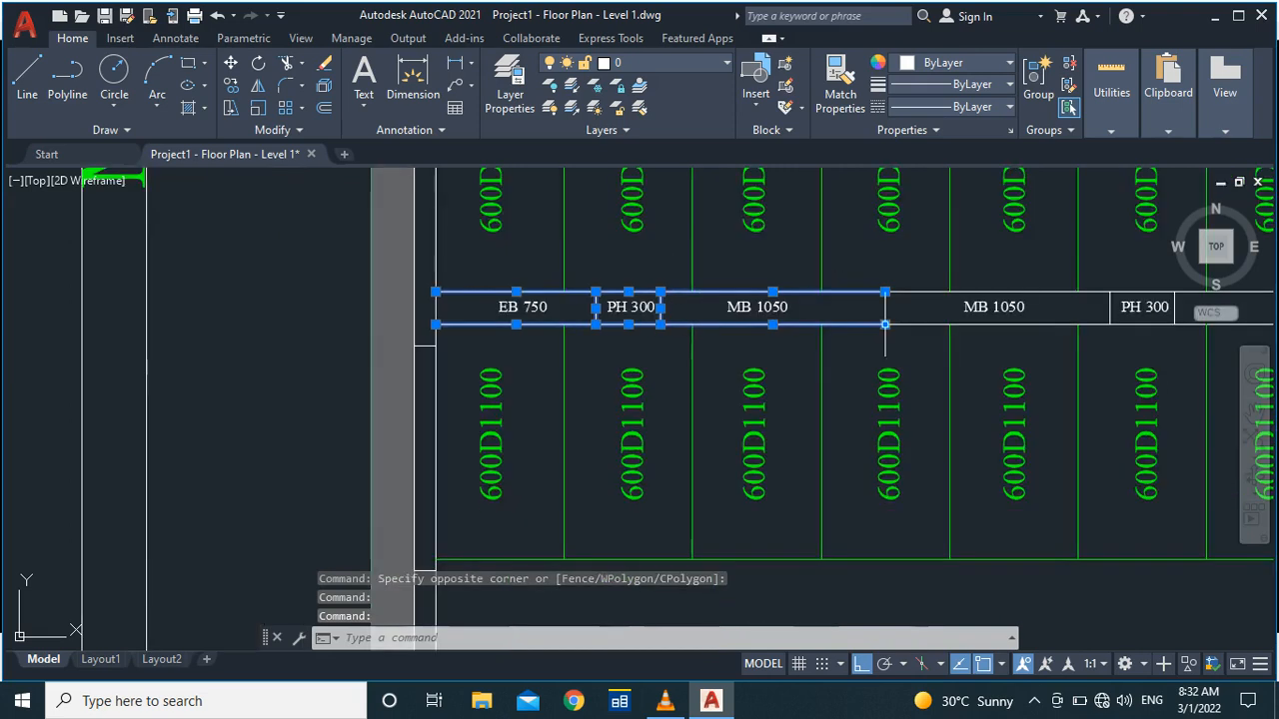
click(886, 311)
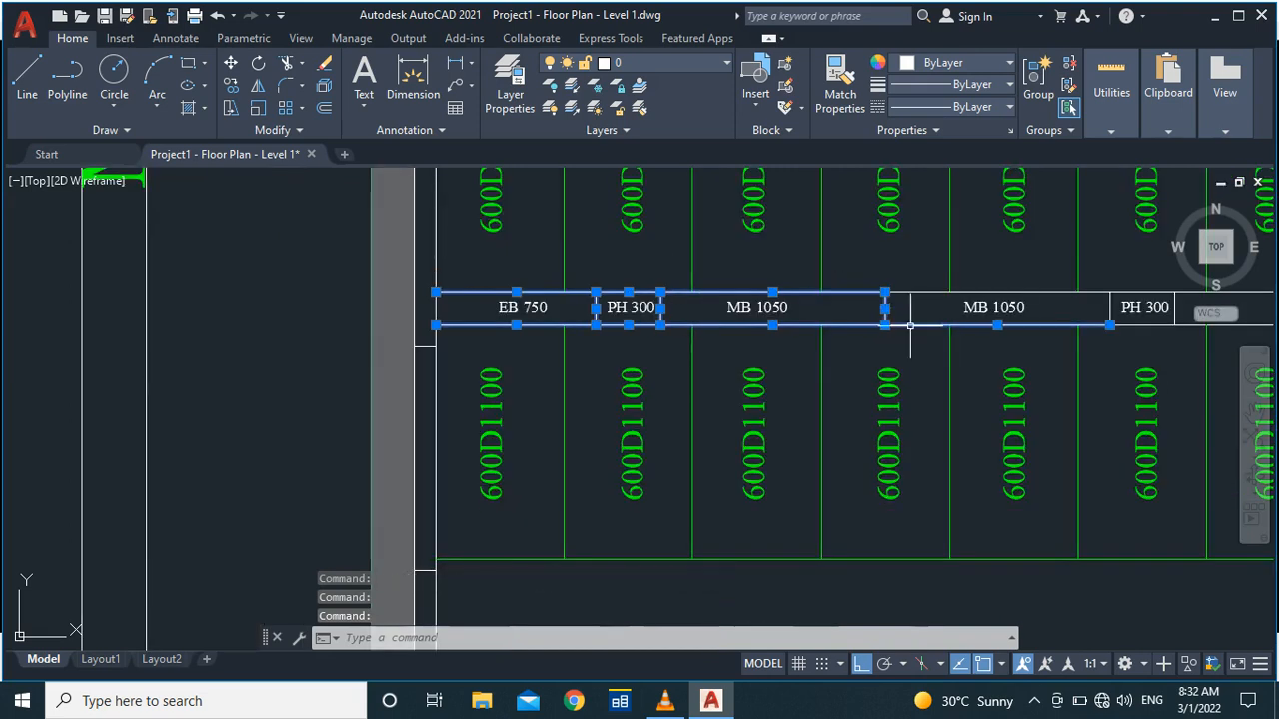
click(913, 291)
scroll(537, 340, down, 2)
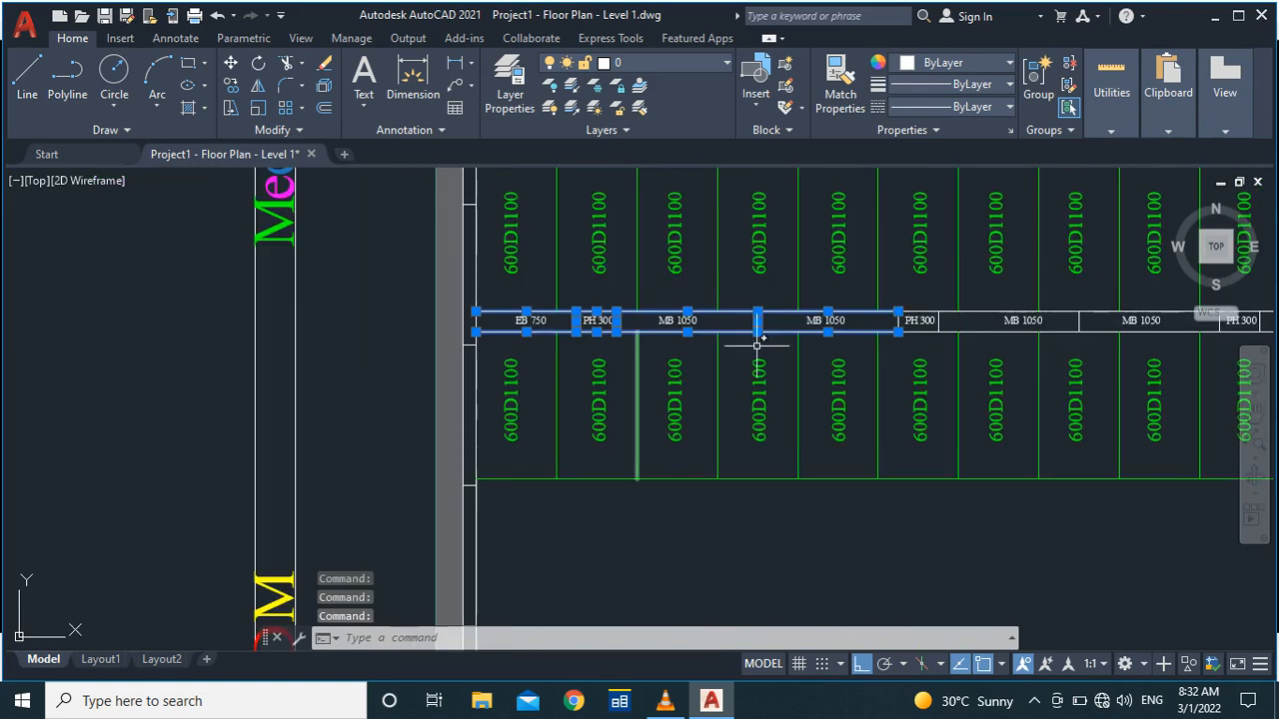
scroll(898, 320, up, 5)
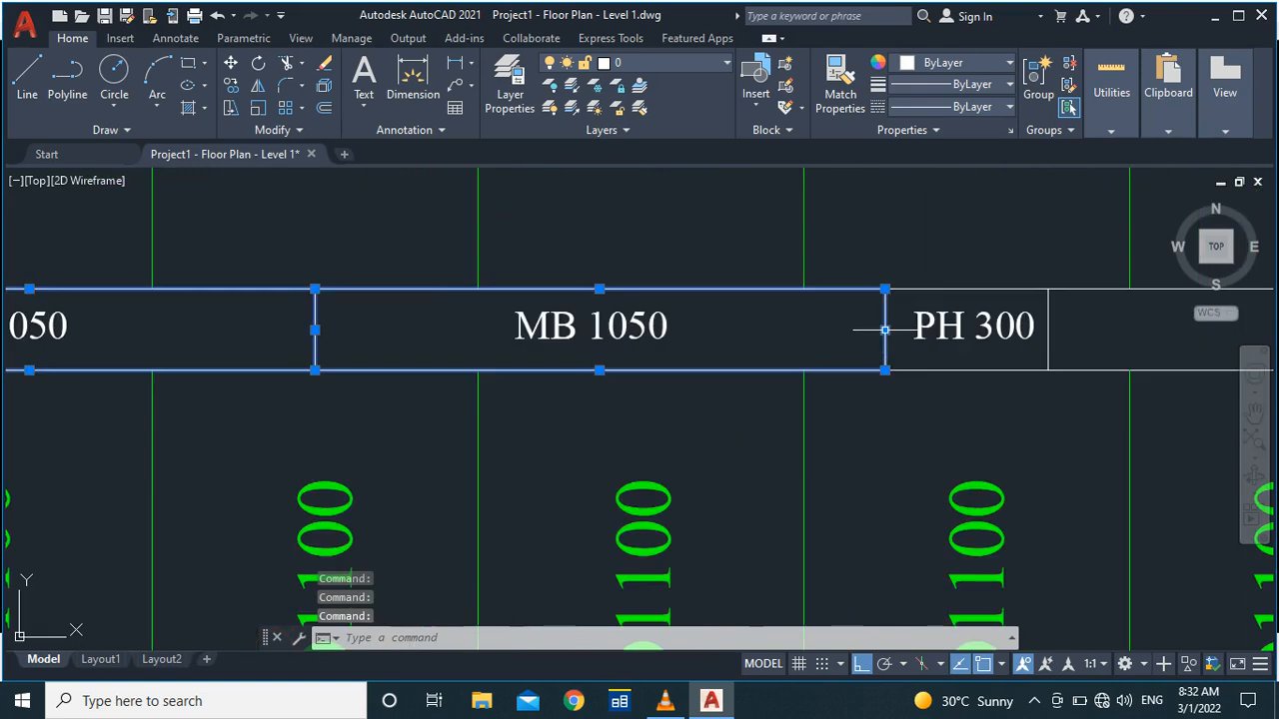
click(924, 370)
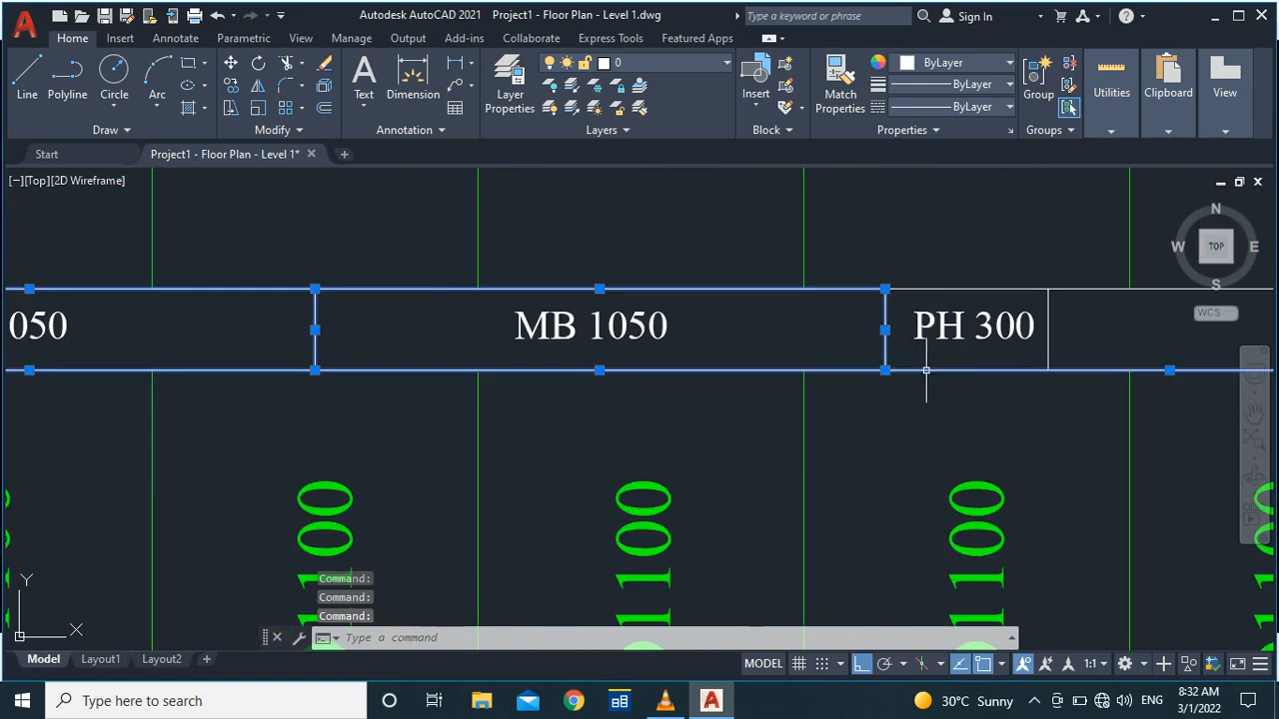
click(951, 289)
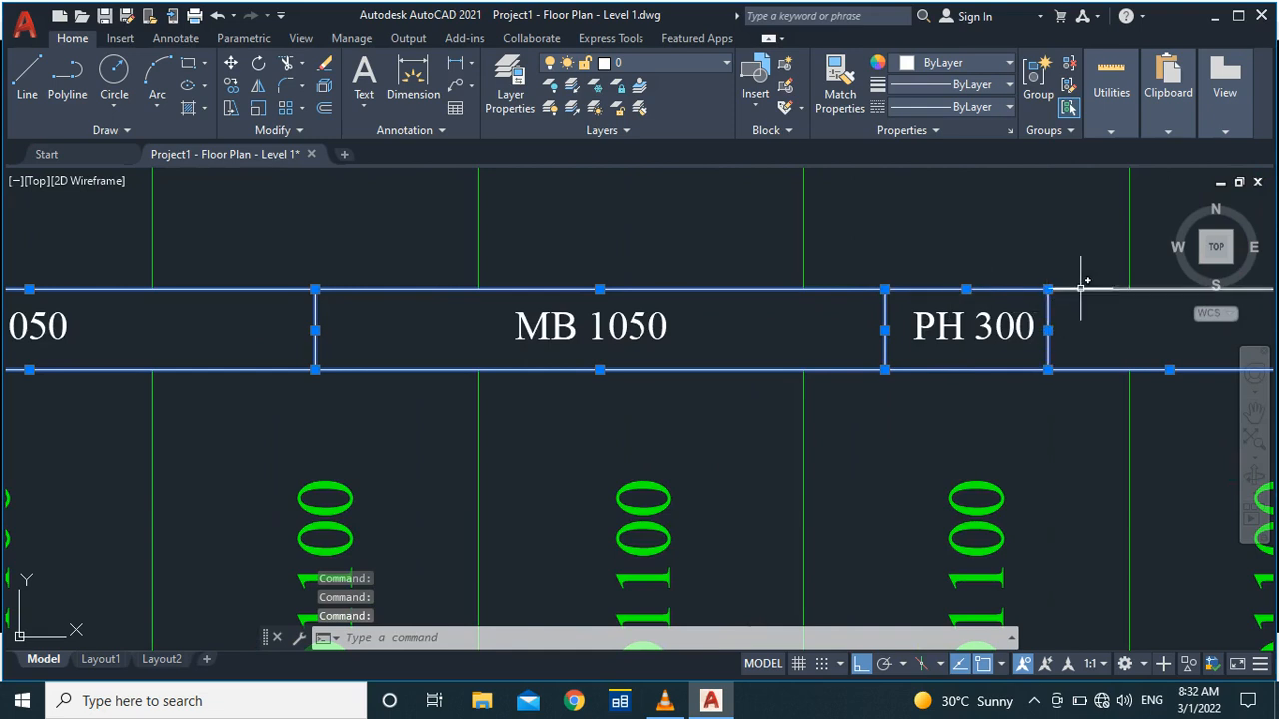
Step: Add the edges and dividers of the third and fourth MB 1050 boxes to the selection
scroll(410, 343, down, 6)
scroll(738, 352, up, 6)
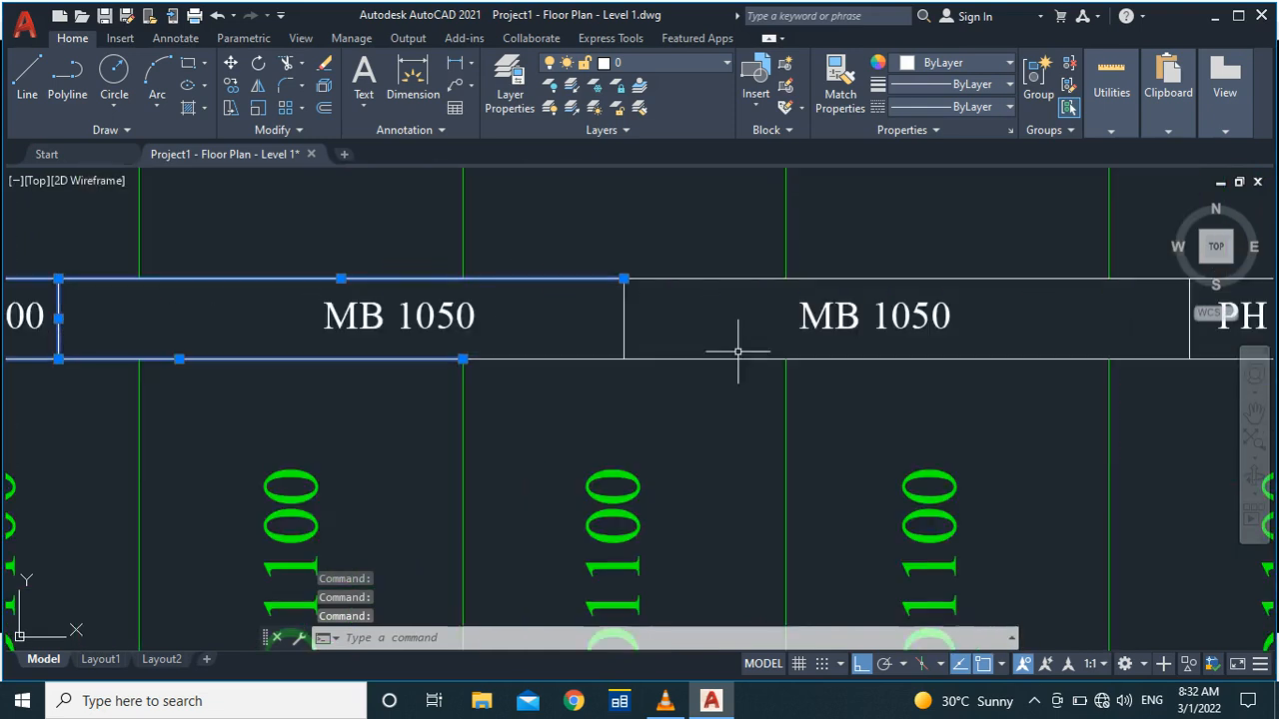
click(575, 358)
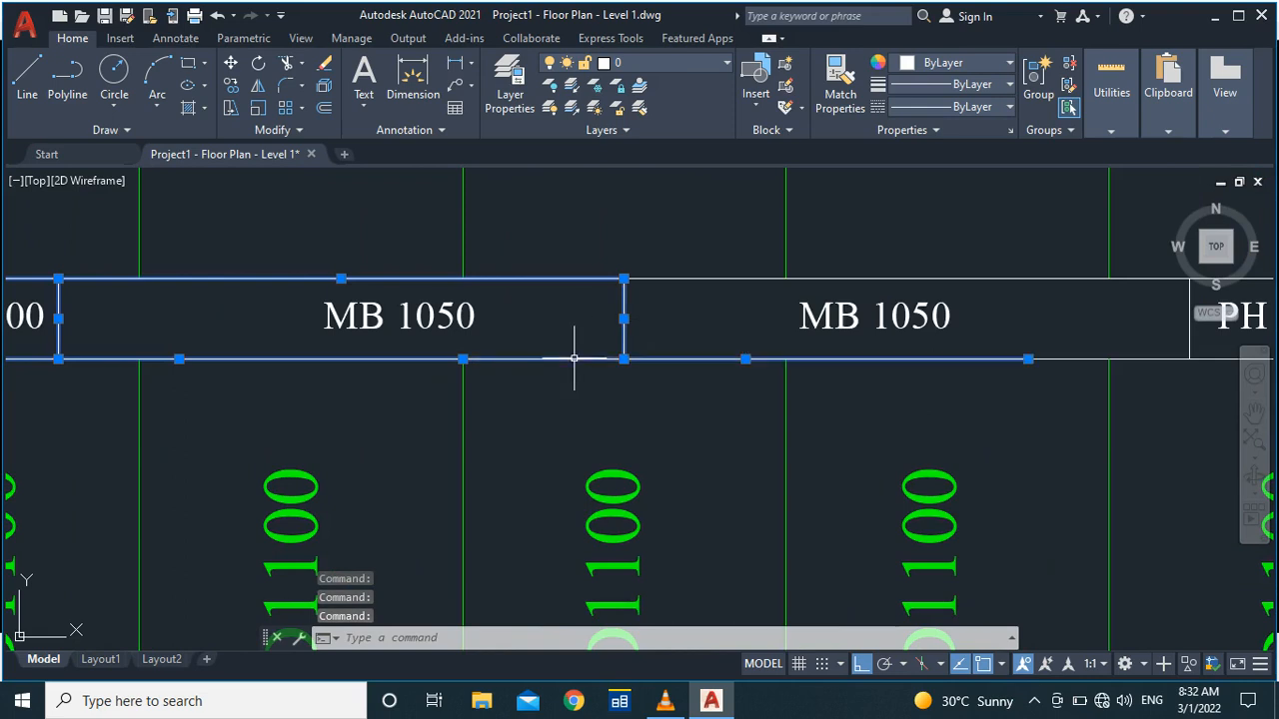
click(752, 278)
scroll(677, 299, down, 2)
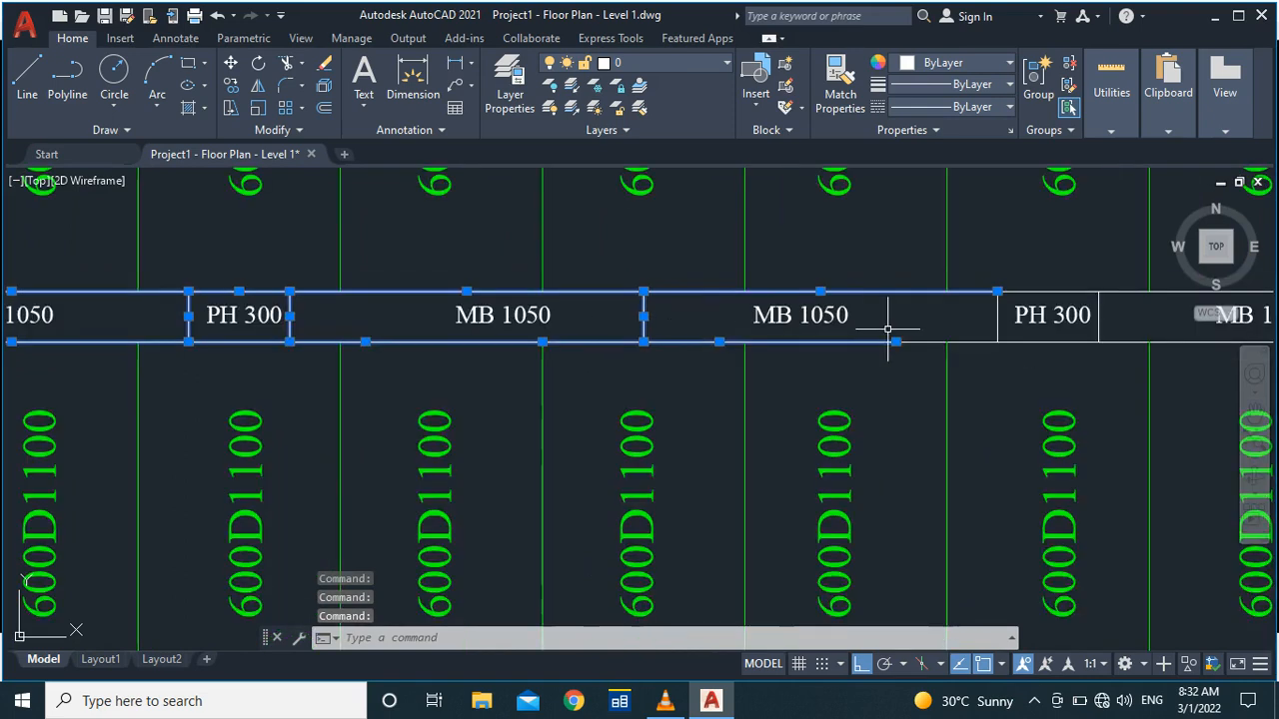
click(916, 341)
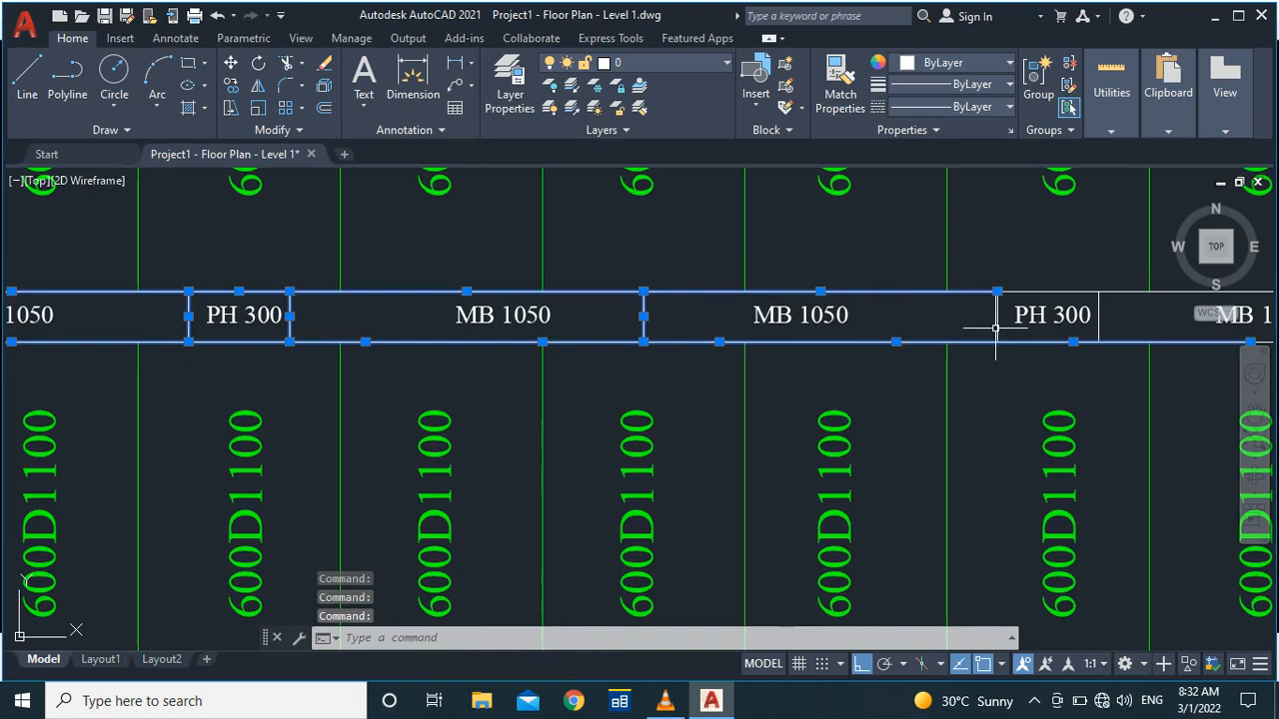
scroll(1050, 314, up, 7)
scroll(677, 363, down, 5)
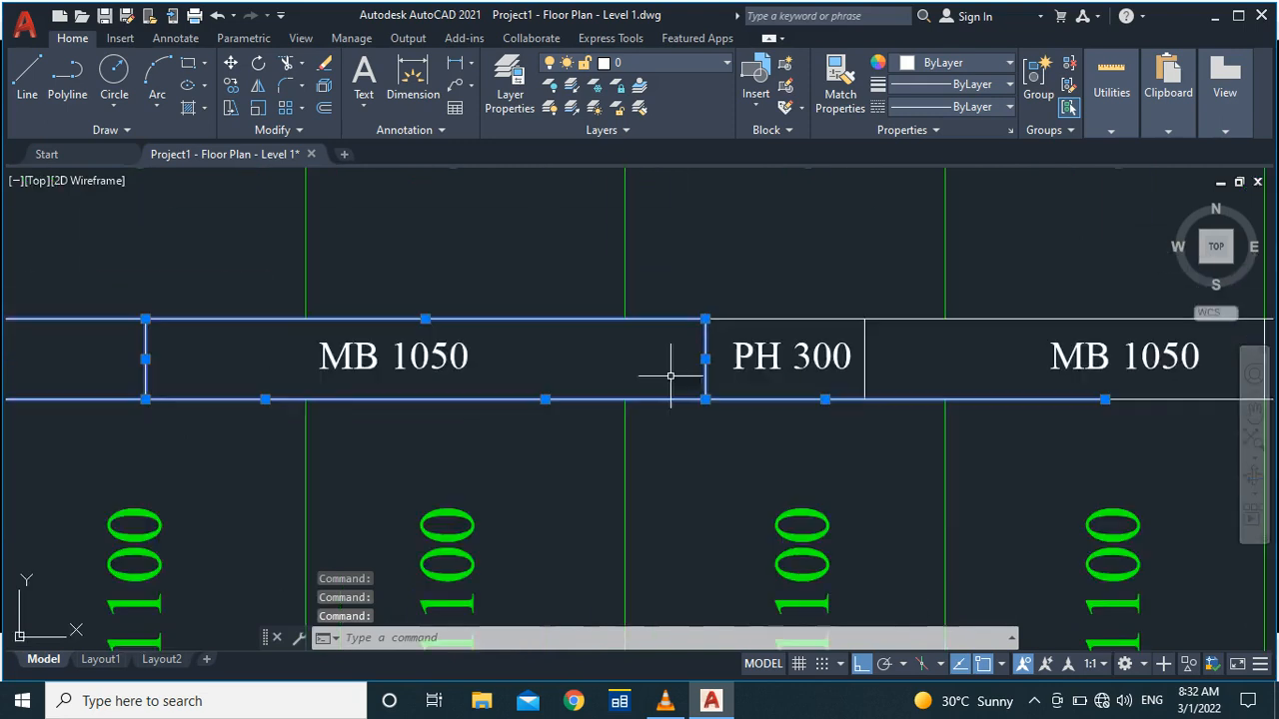
Step: Extend the selection with the outline of the third PH 300 box and the edges of the fifth MB 1050 box
click(832, 316)
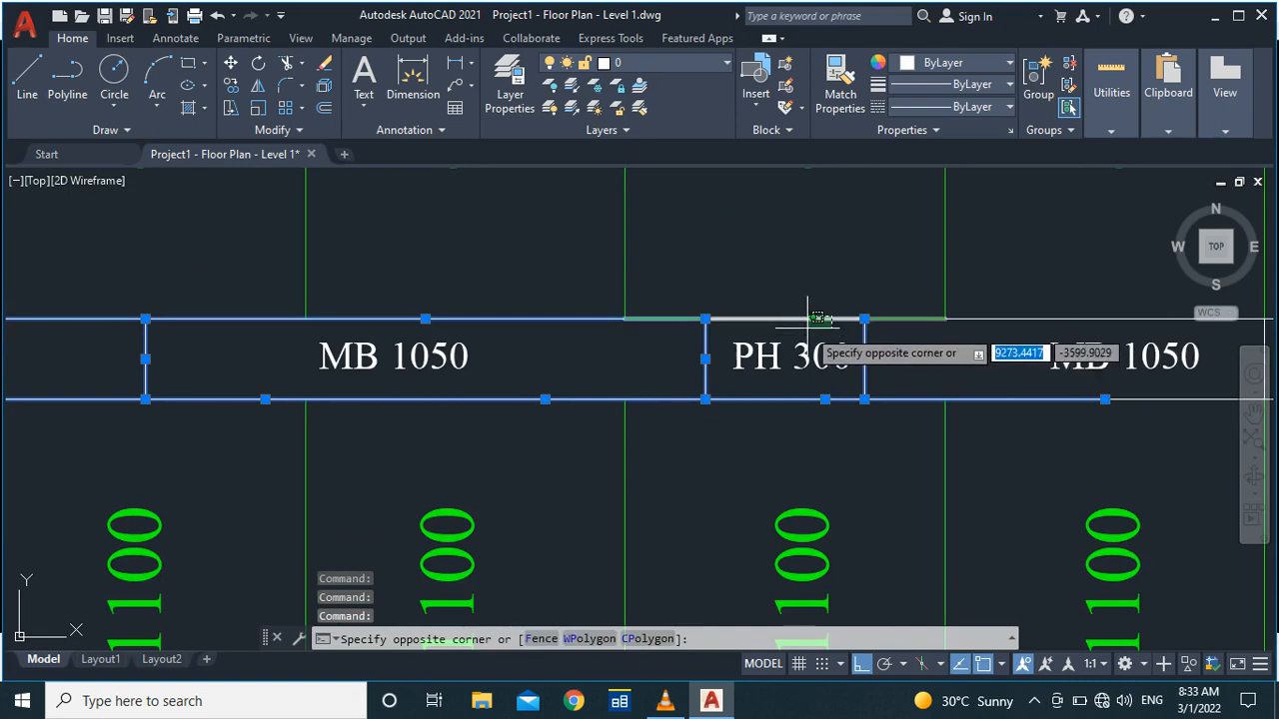
click(815, 309)
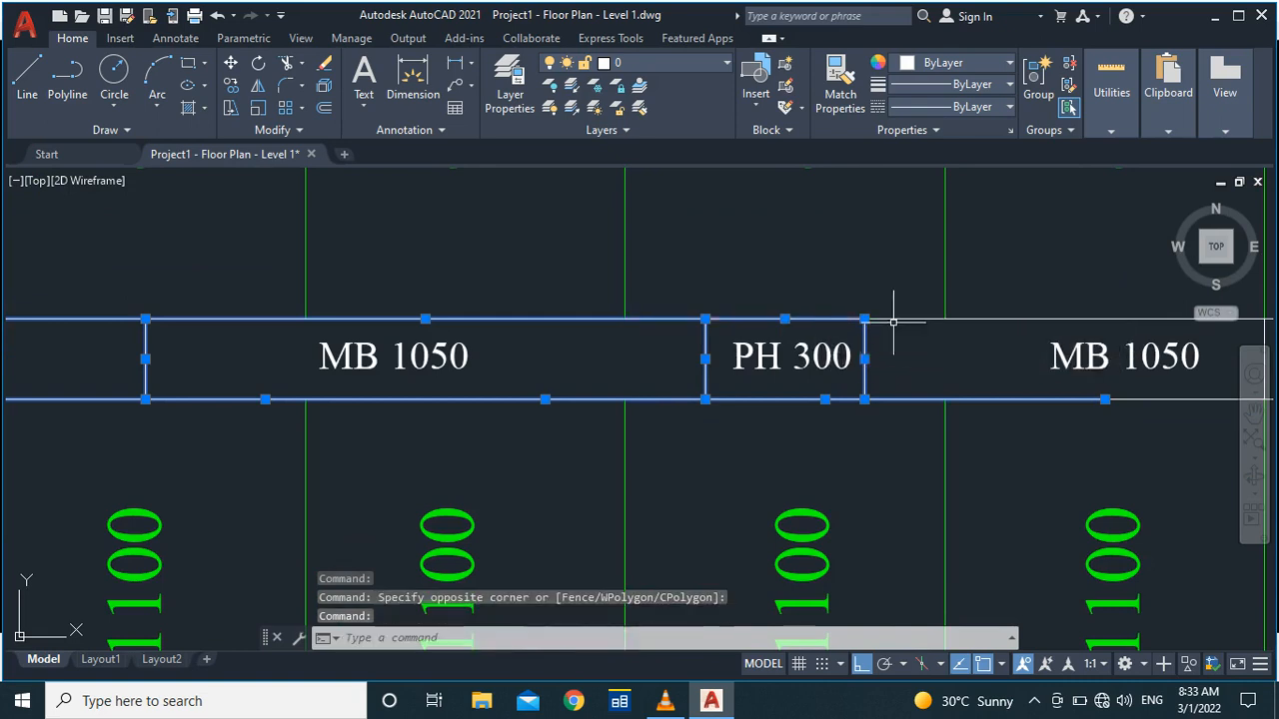
scroll(870, 333, down, 2)
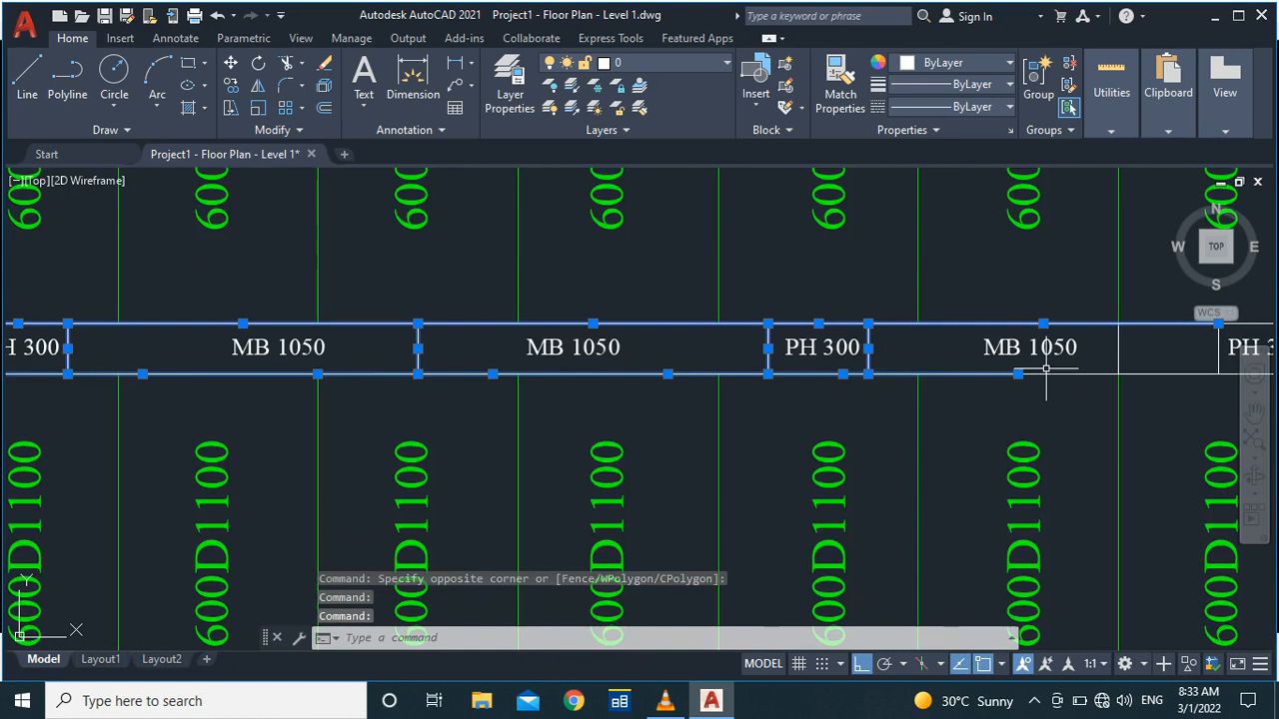
scroll(893, 365, down, 6)
scroll(972, 362, up, 8)
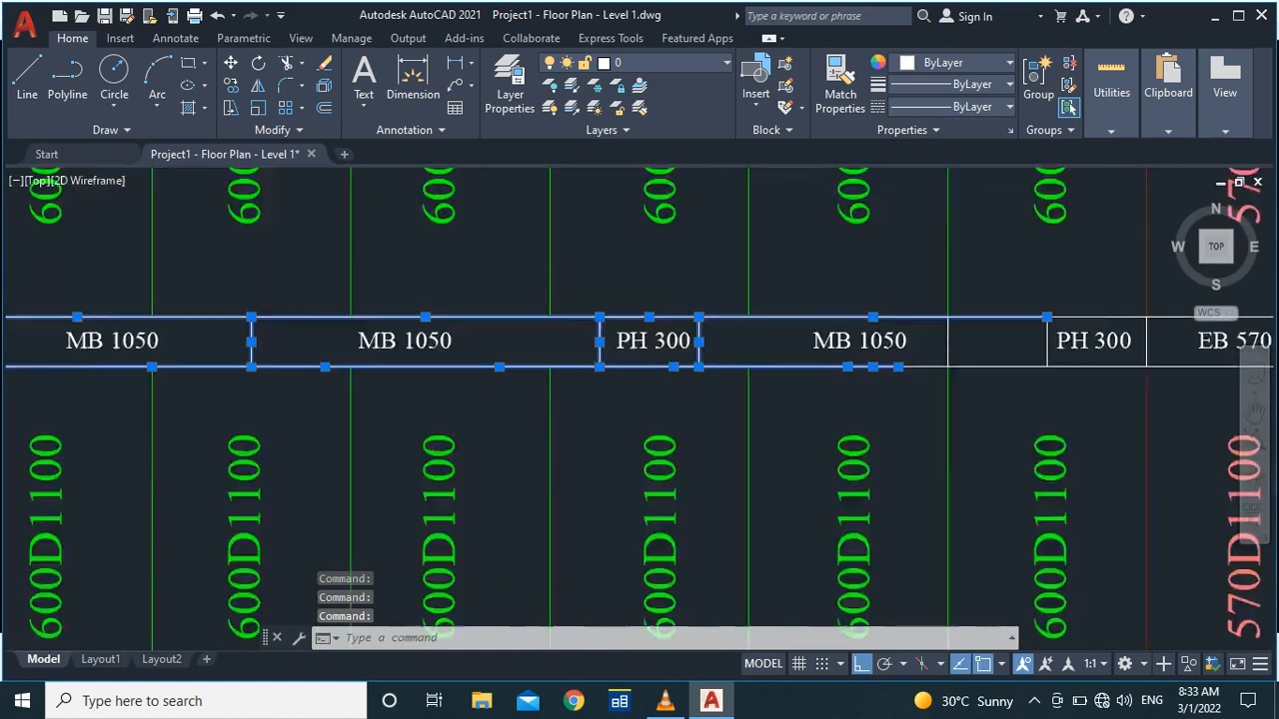
Step: Extend the selection with the outlines of the last PH 300 box and the EB 570 box at the strip's end
scroll(830, 423, down, 3)
scroll(949, 395, up, 4)
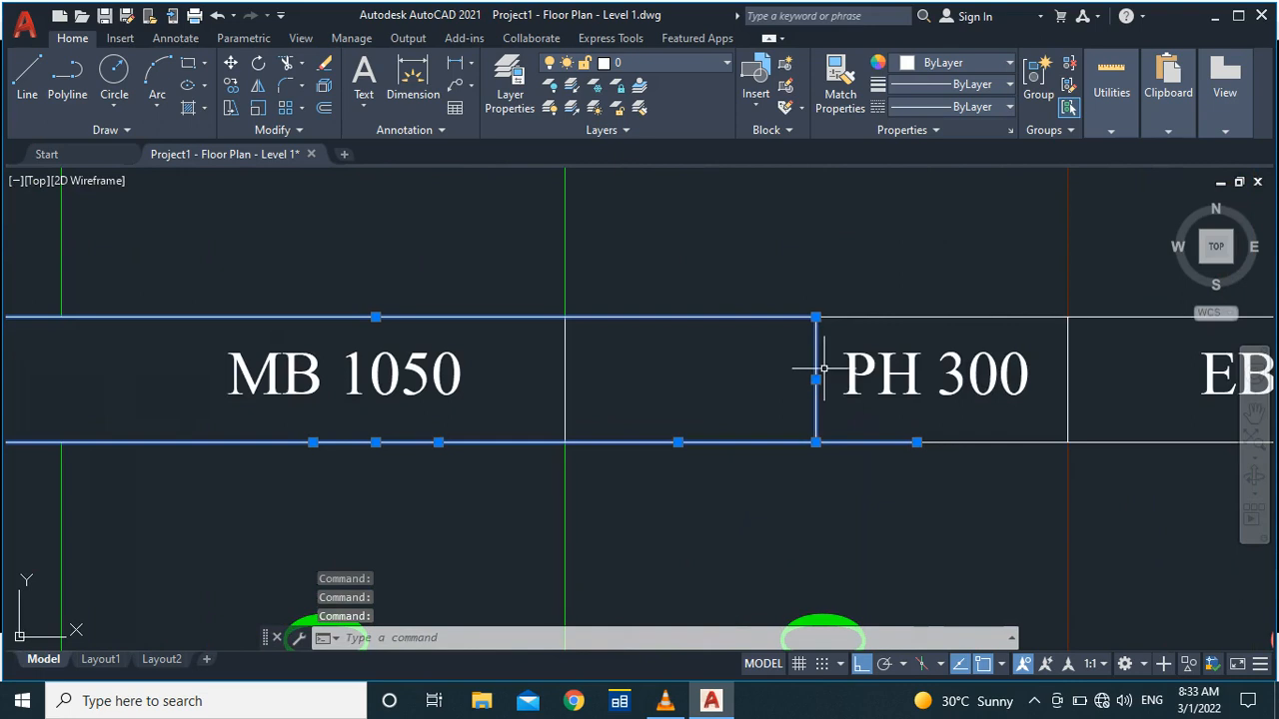
scroll(686, 371, down, 3)
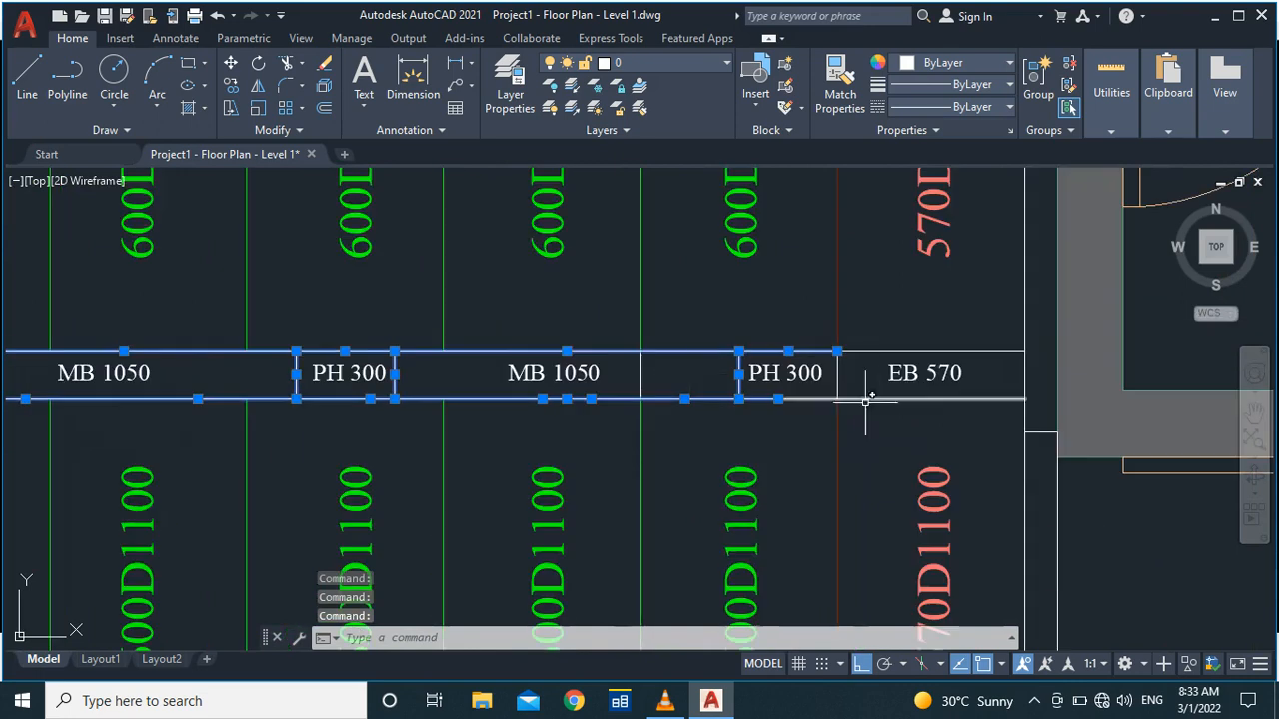
scroll(866, 397, up, 3)
click(805, 393)
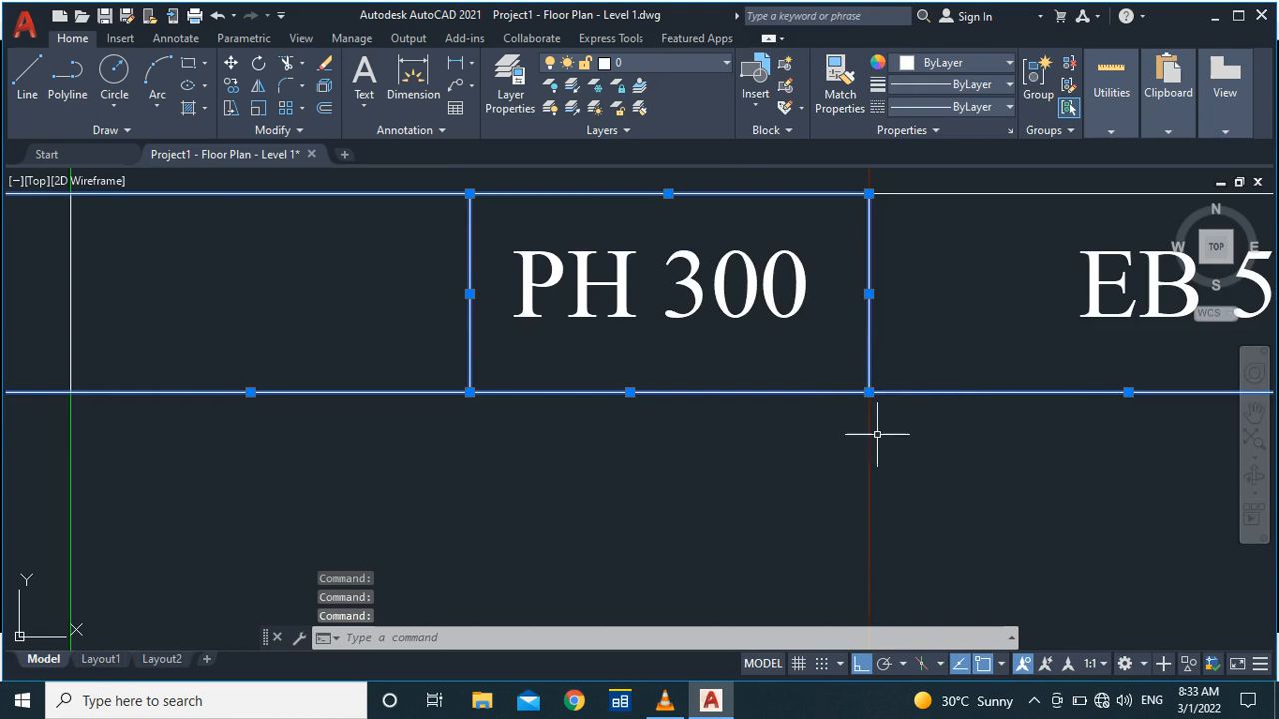
scroll(877, 434, down, 3)
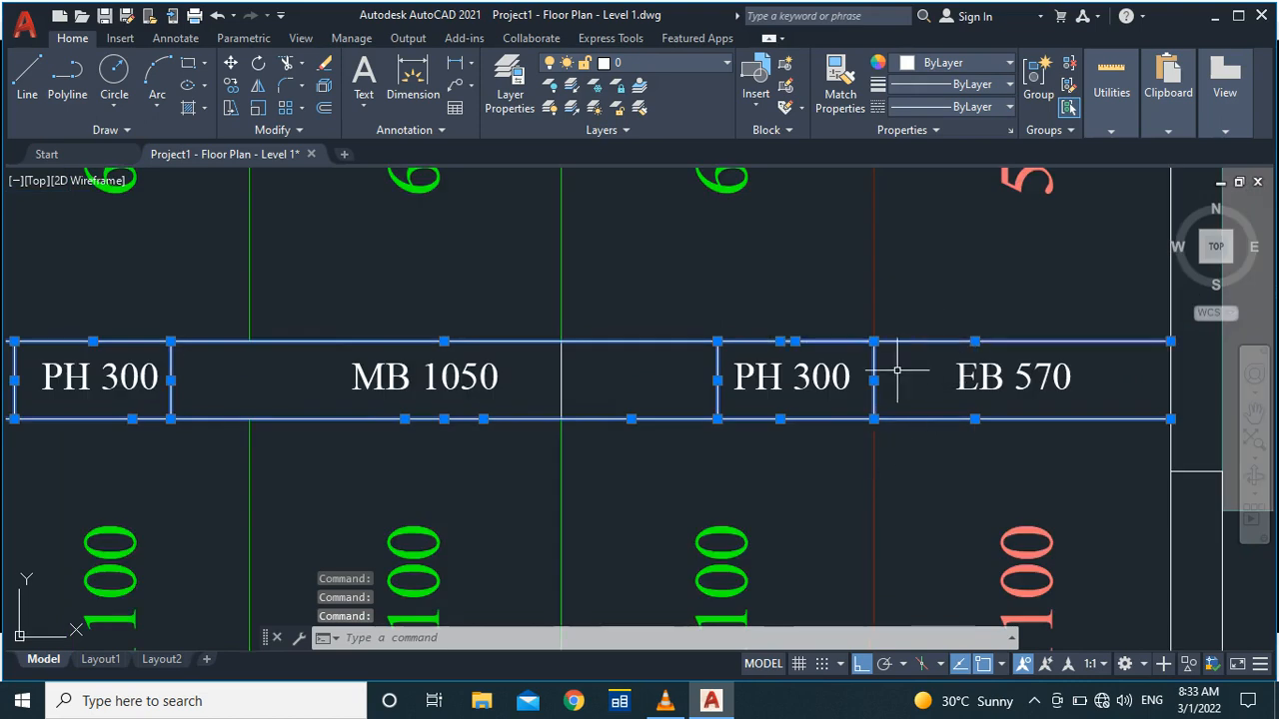
Step: Add the labels from EB 570 back to the third PH 300 and the fourth MB 1050 to the selection
scroll(899, 371, down, 2)
click(1037, 369)
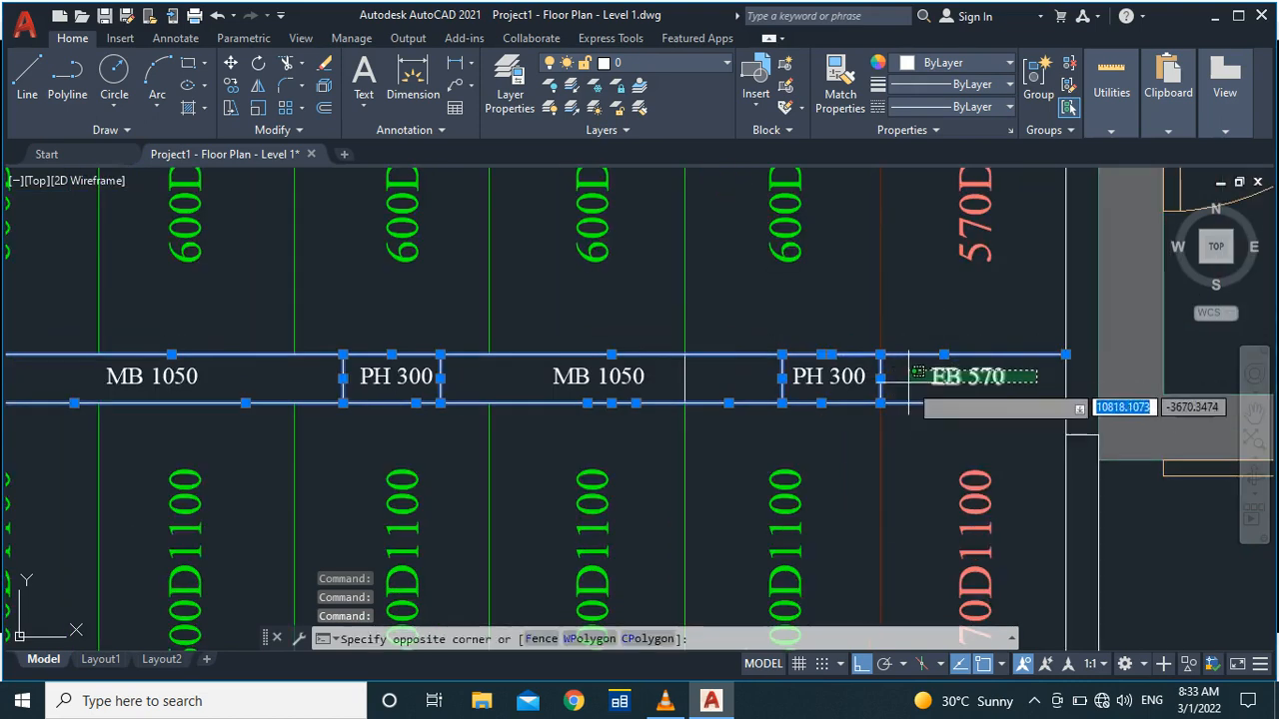
click(876, 385)
click(633, 378)
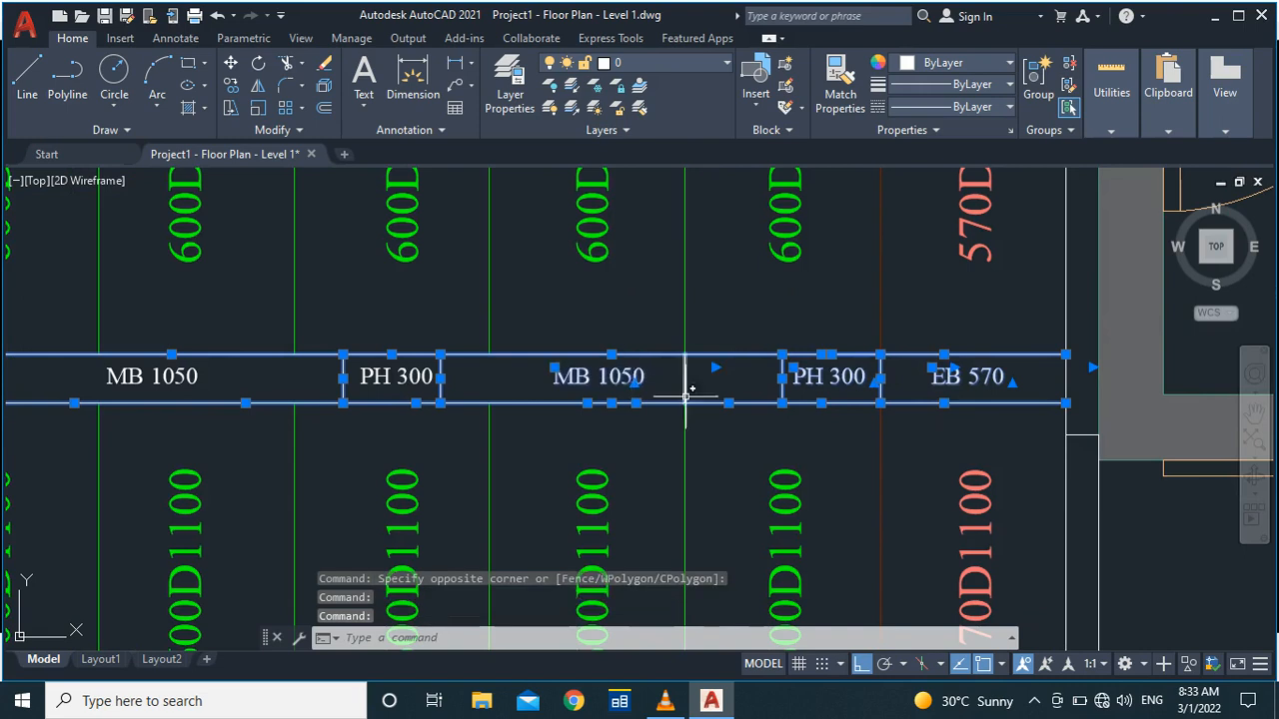
scroll(686, 395, down, 2)
scroll(568, 392, up, 1)
click(567, 385)
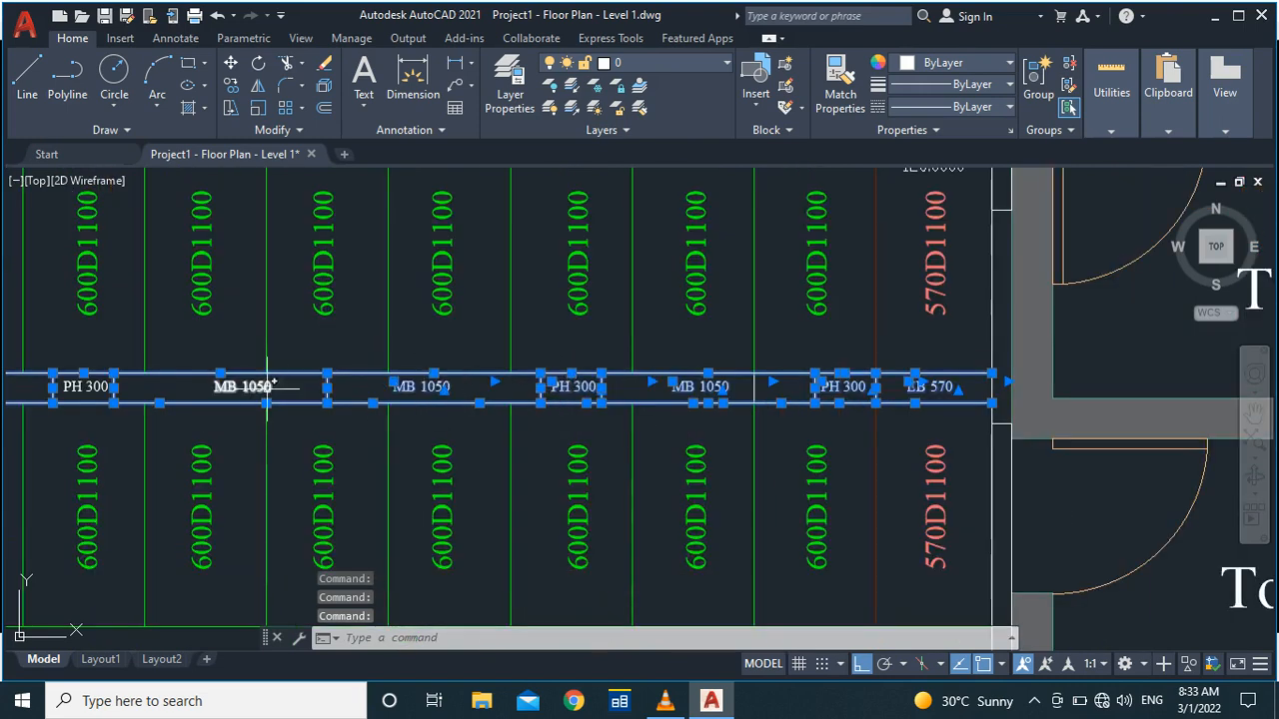
Step: Add the remaining labels, from the third MB 1050 back to EB 750, to the selection
scroll(513, 427, down, 1)
scroll(247, 384, up, 5)
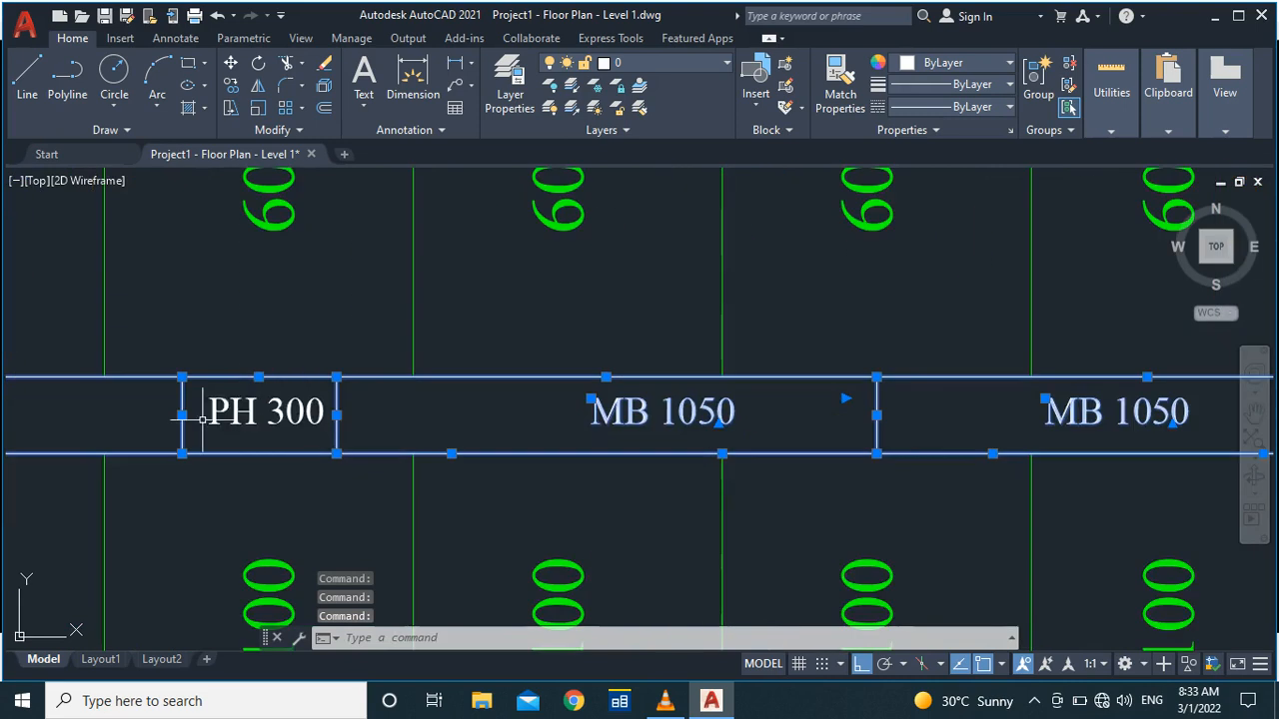
scroll(514, 428, down, 5)
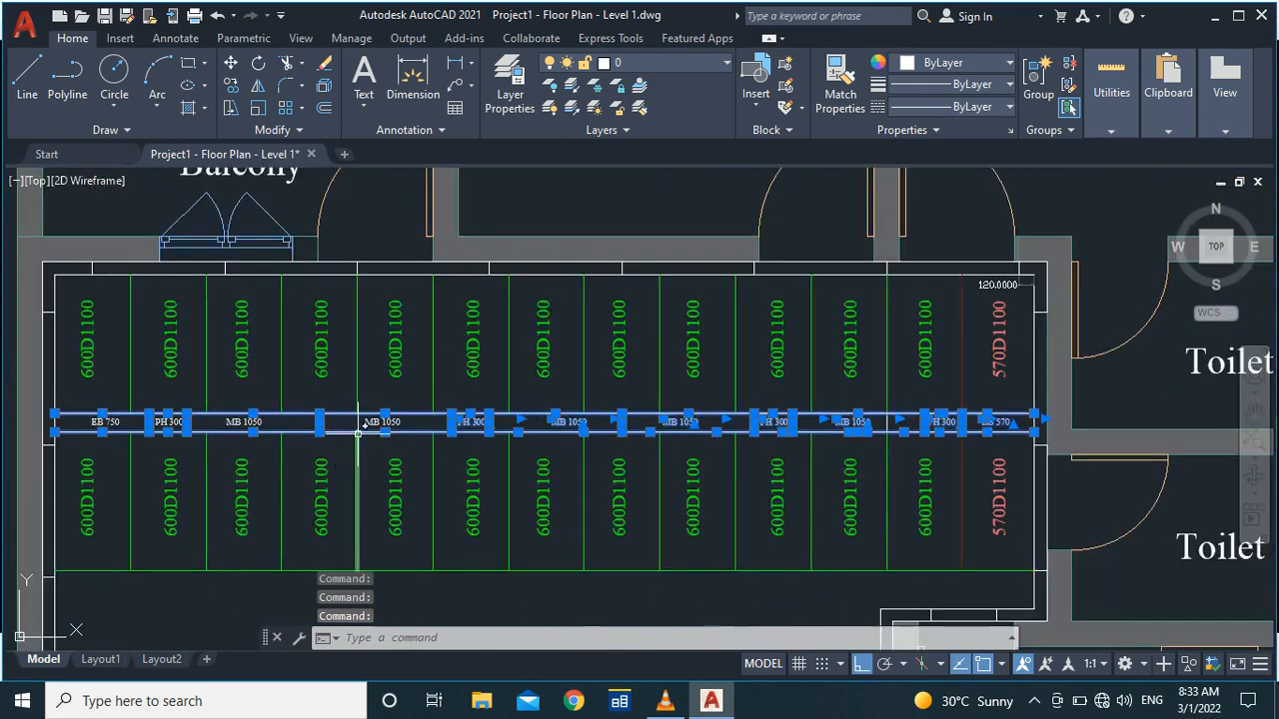
scroll(357, 421, up, 5)
scroll(371, 391, down, 3)
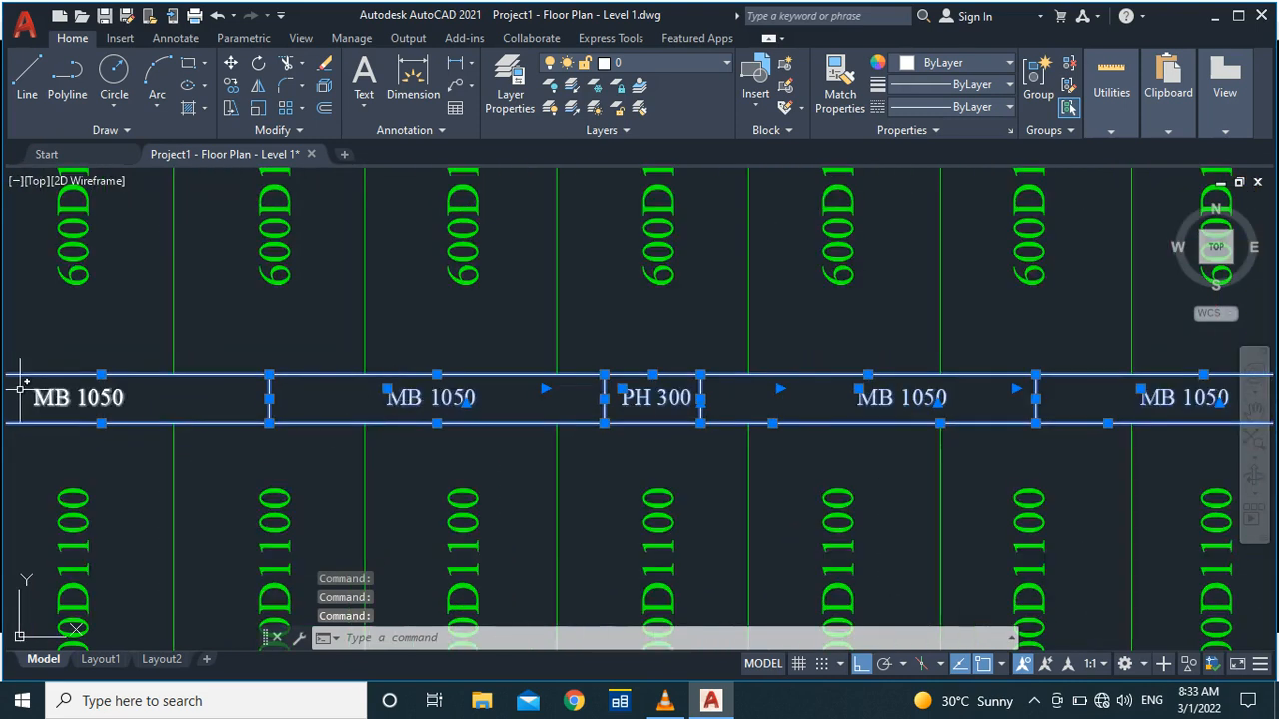
scroll(418, 425, down, 5)
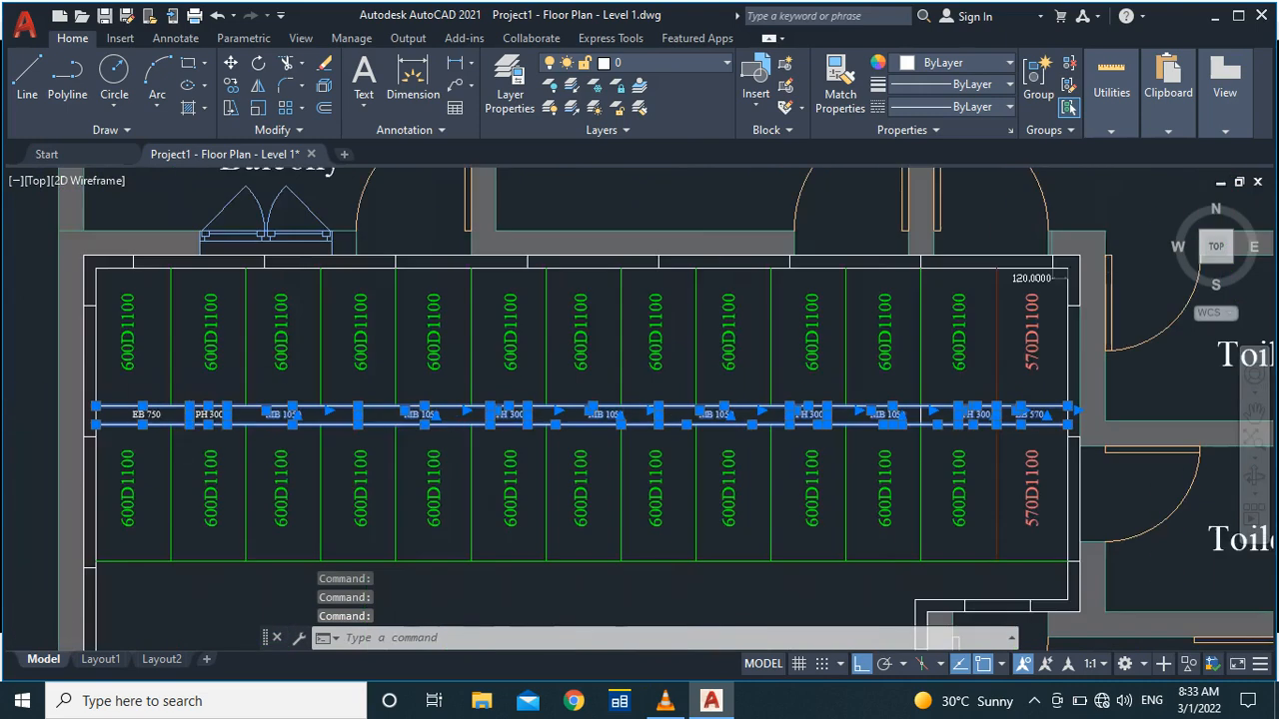
scroll(133, 413, up, 6)
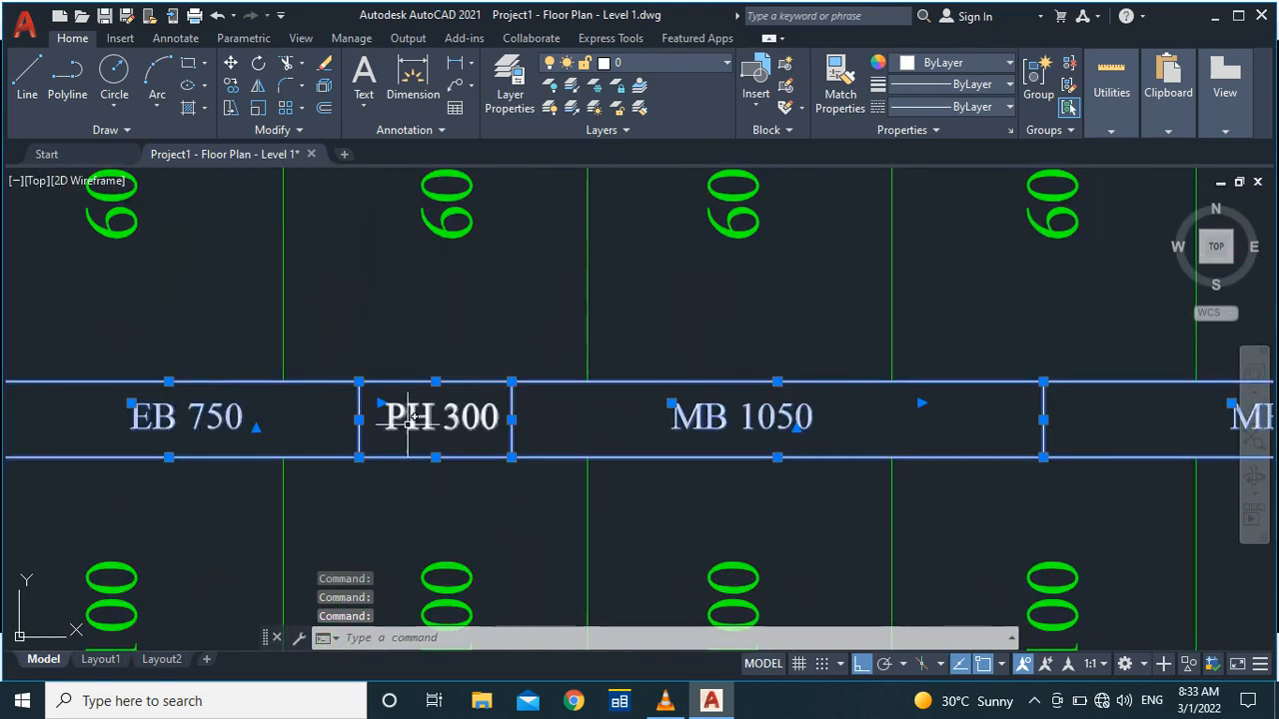
Step: Copy the selected strip of boxes and labels straight down from its upper-left corner to the lower edge of the second 600D1100 row
scroll(419, 414, down, 6)
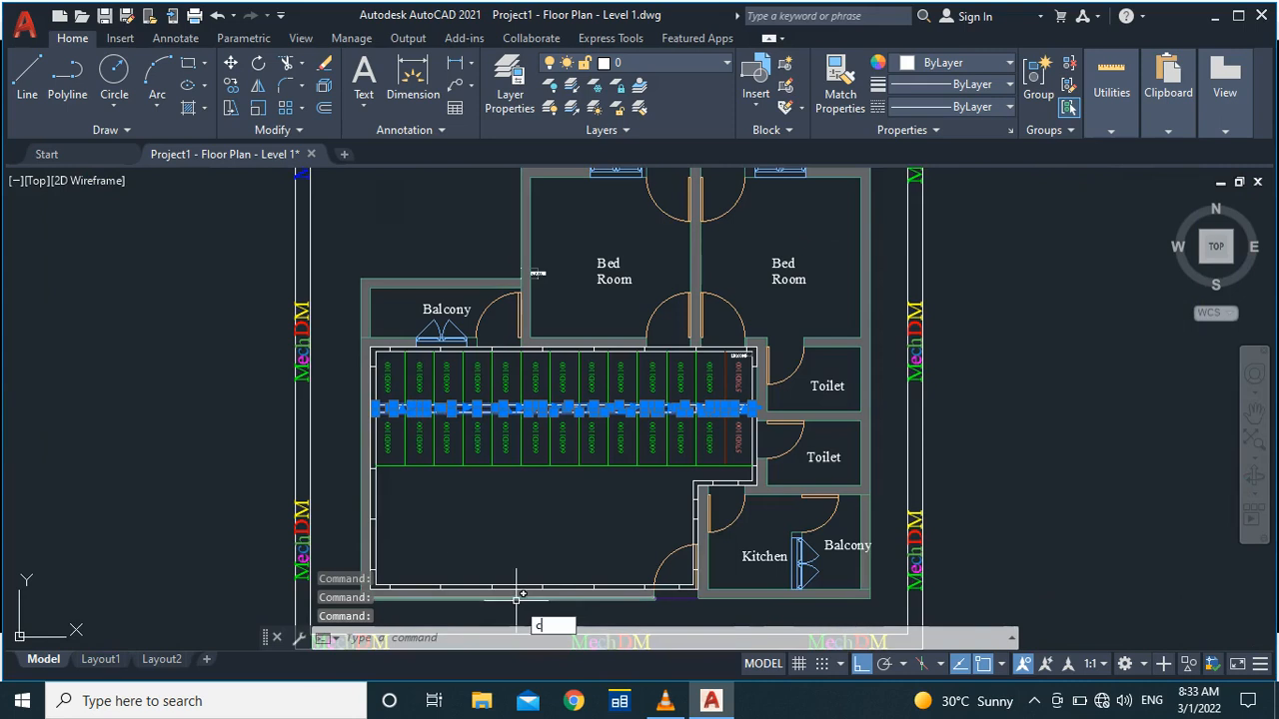
text(o)
key(Return)
scroll(390, 442, up, 2)
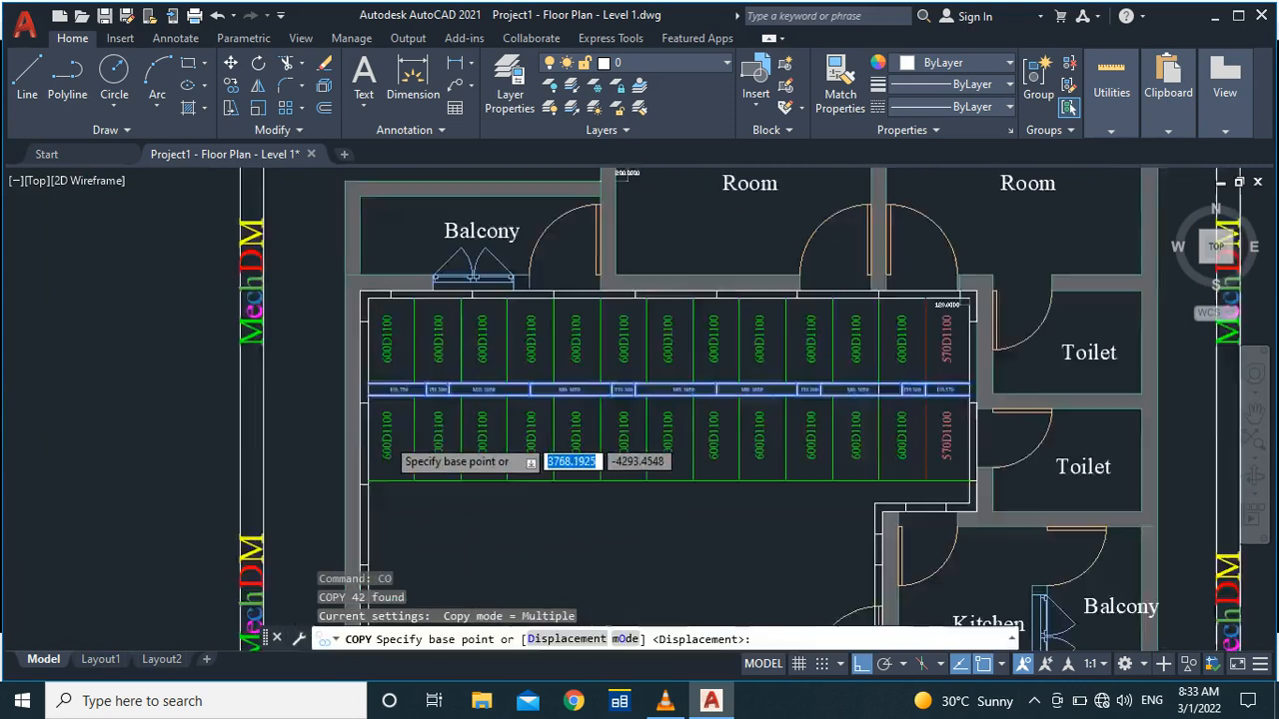
scroll(388, 441, up, 3)
click(340, 305)
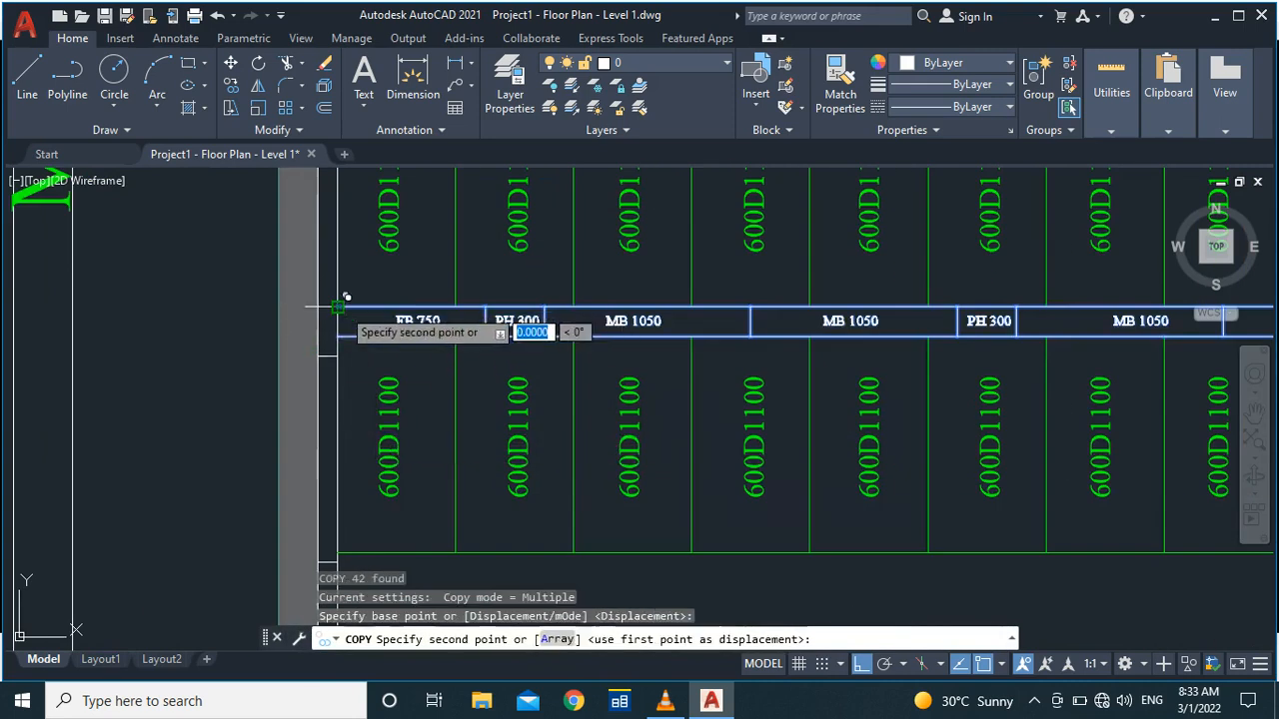
scroll(341, 303, down, 3)
scroll(355, 452, up, 5)
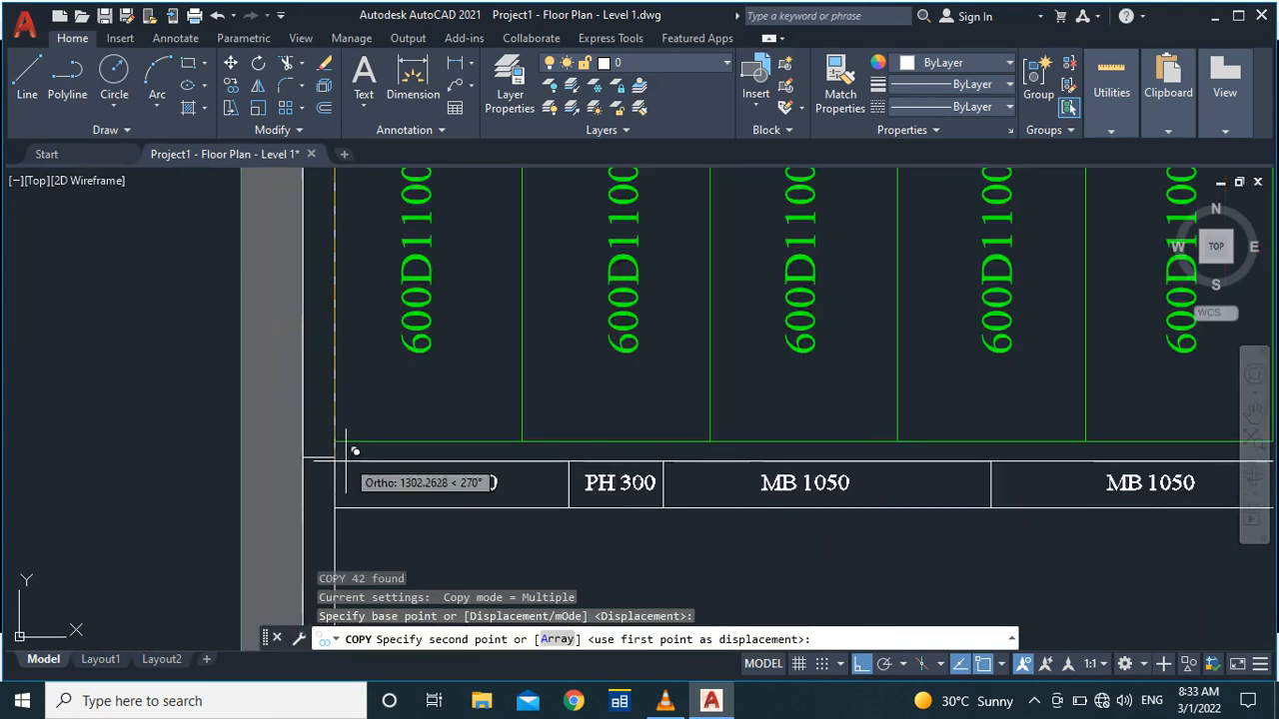
click(364, 432)
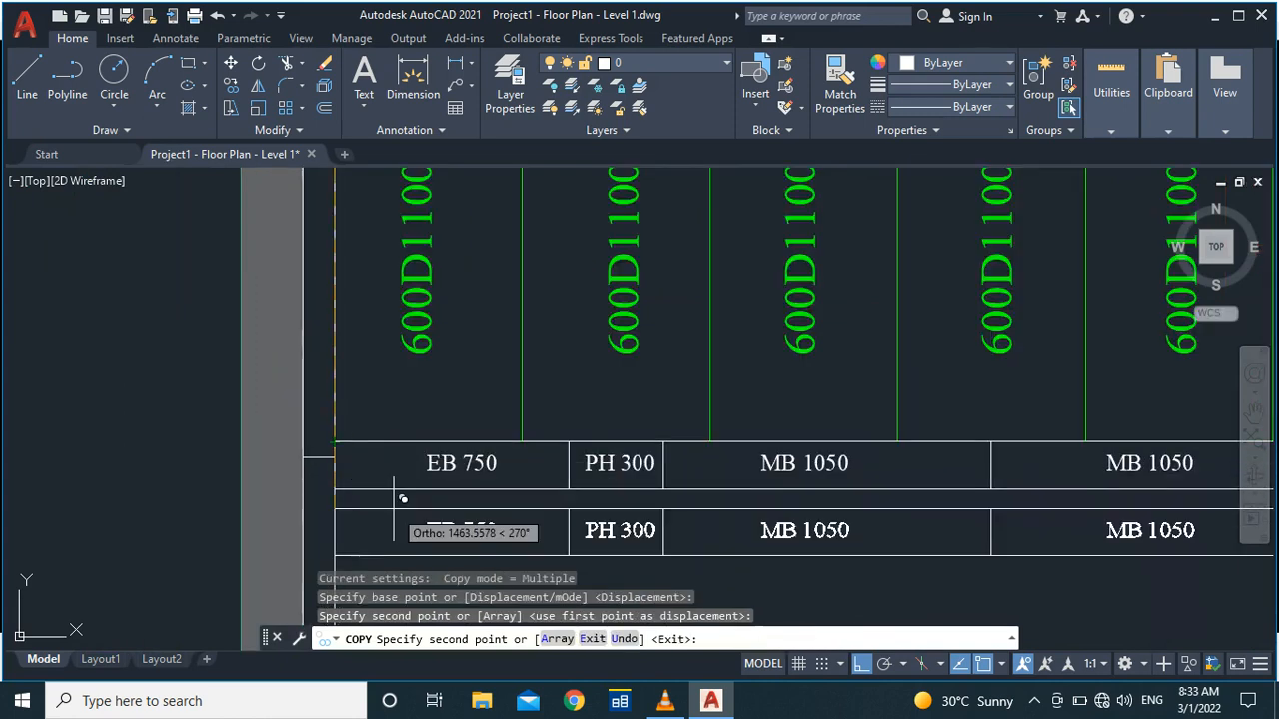
key(Escape)
scroll(416, 429, down, 3)
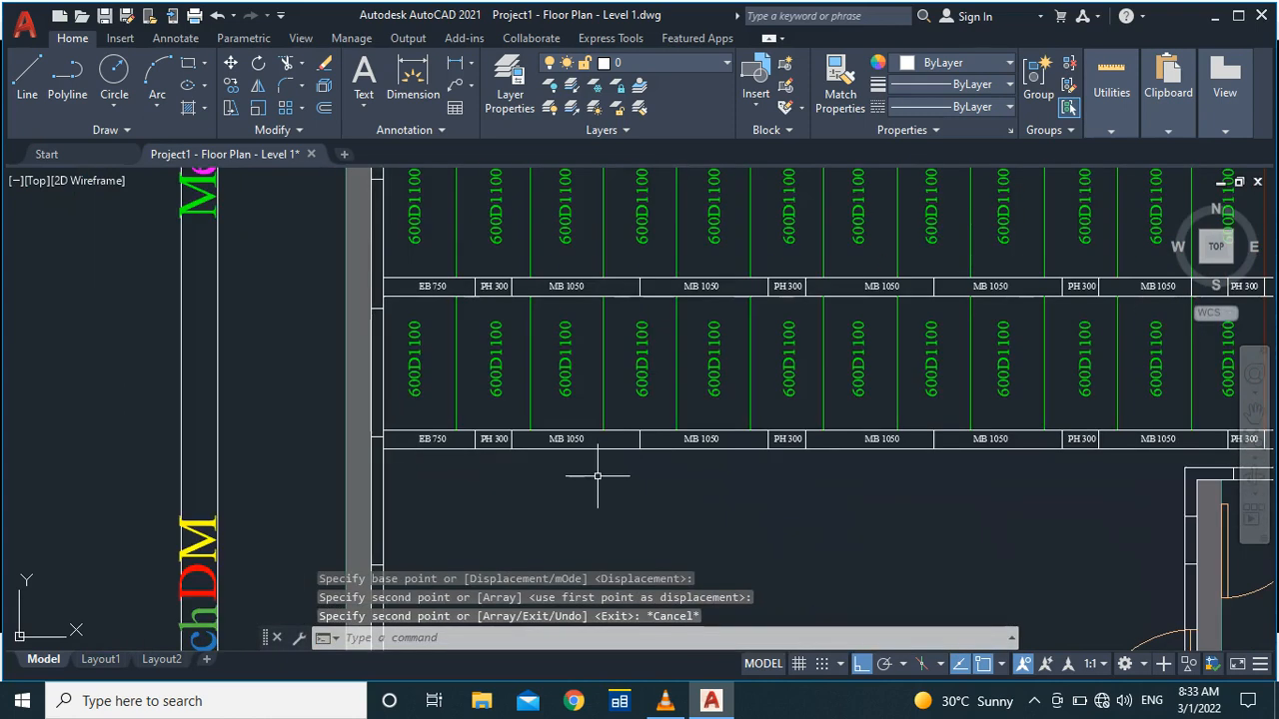
scroll(612, 455, down, 2)
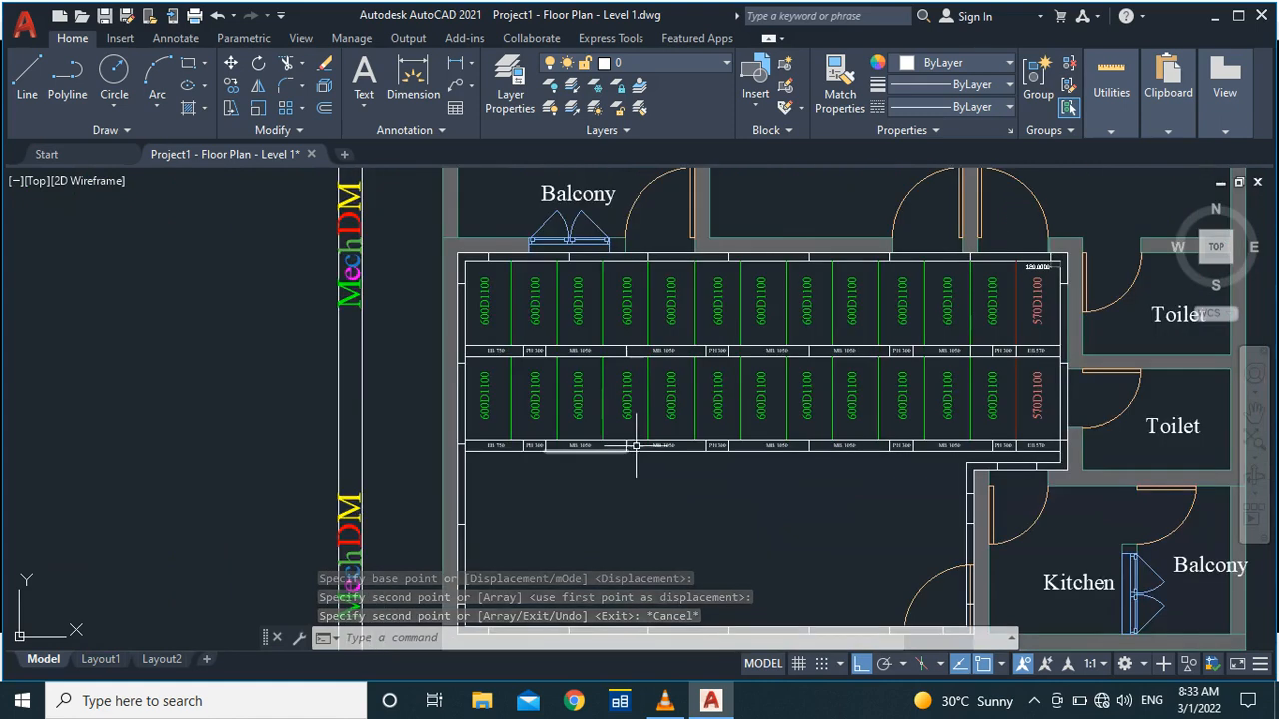
Step: Draw a vertical line from the inner wall corner near the kitchen up past the lower edge of the copied strip
scroll(1065, 446, up, 6)
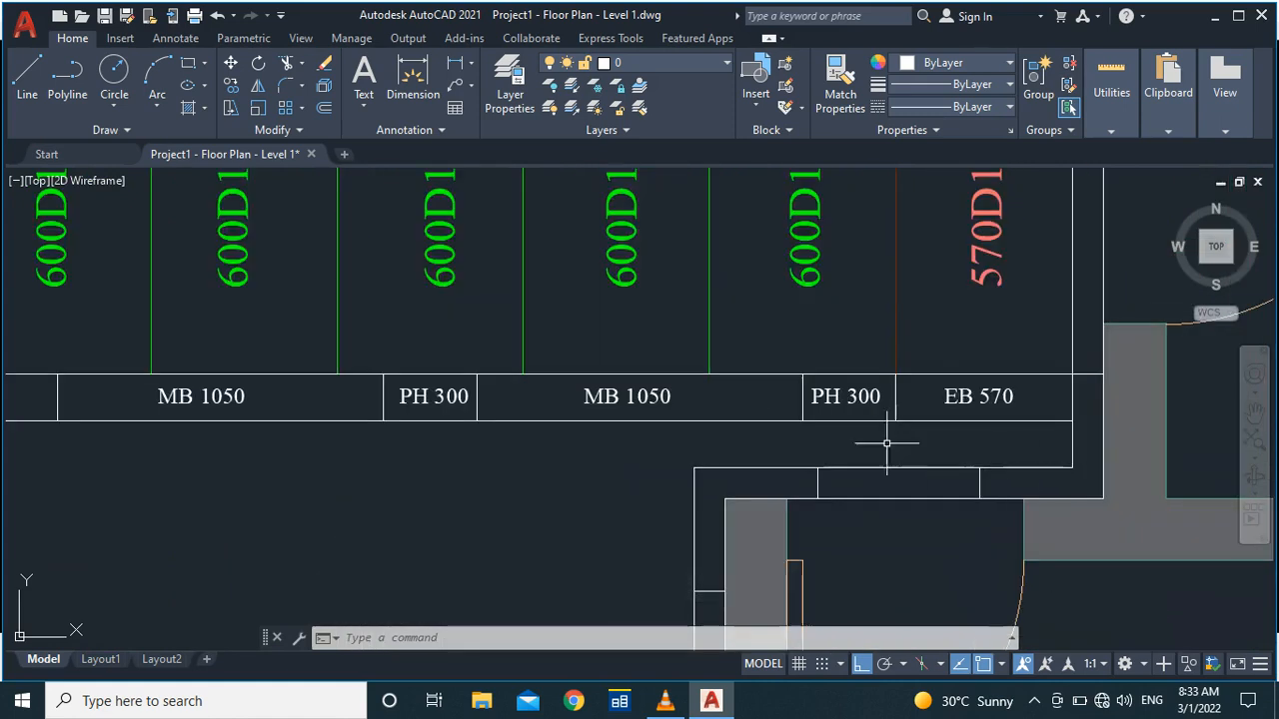
scroll(849, 430, up, 4)
scroll(697, 370, down, 4)
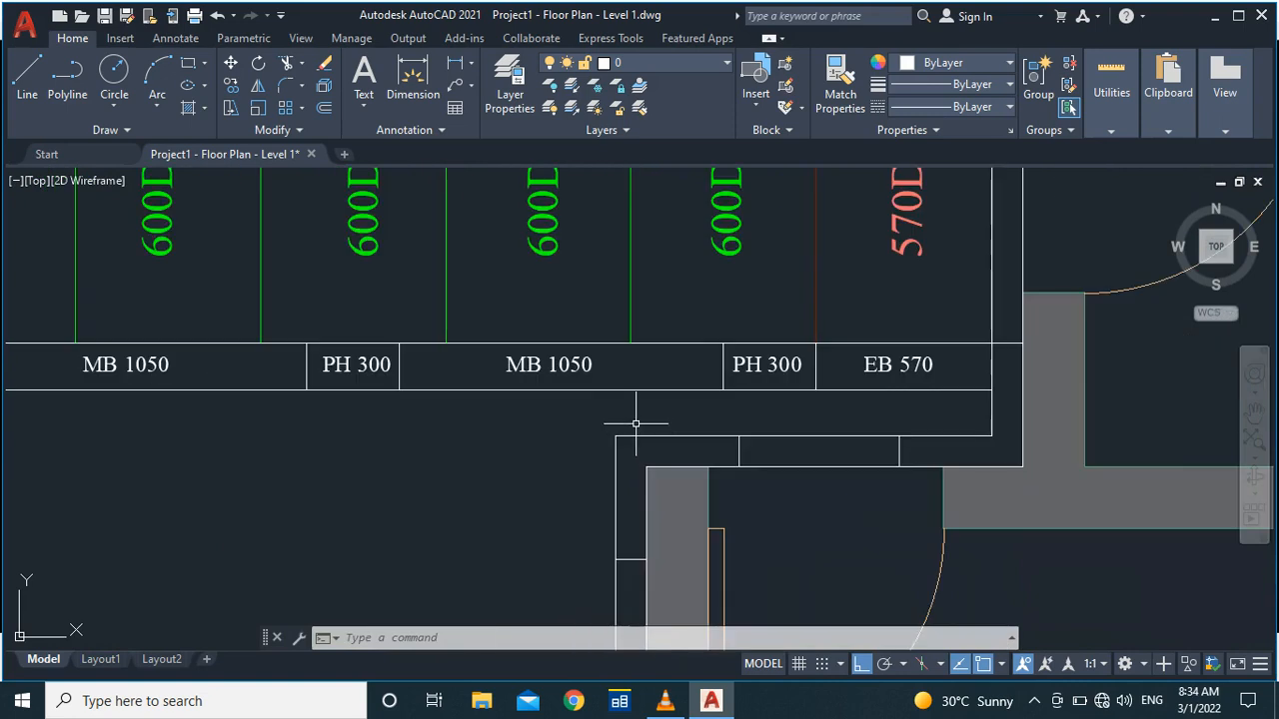
key(Return)
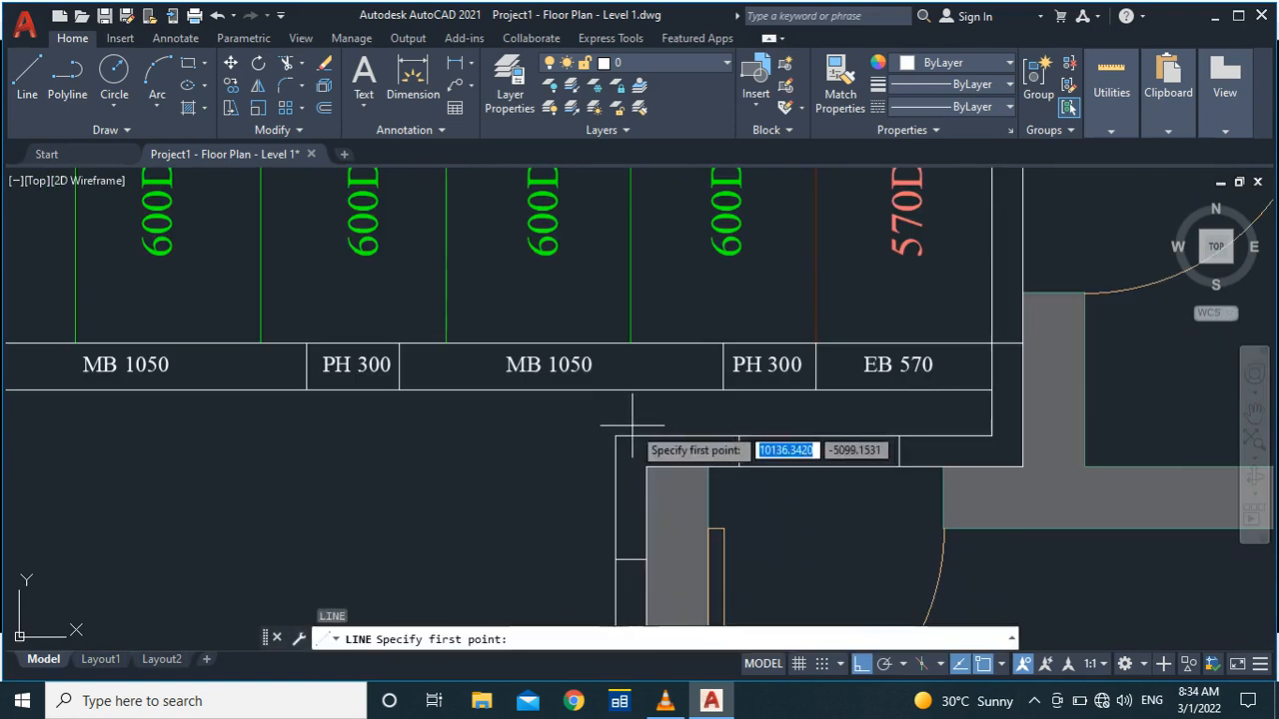
click(615, 437)
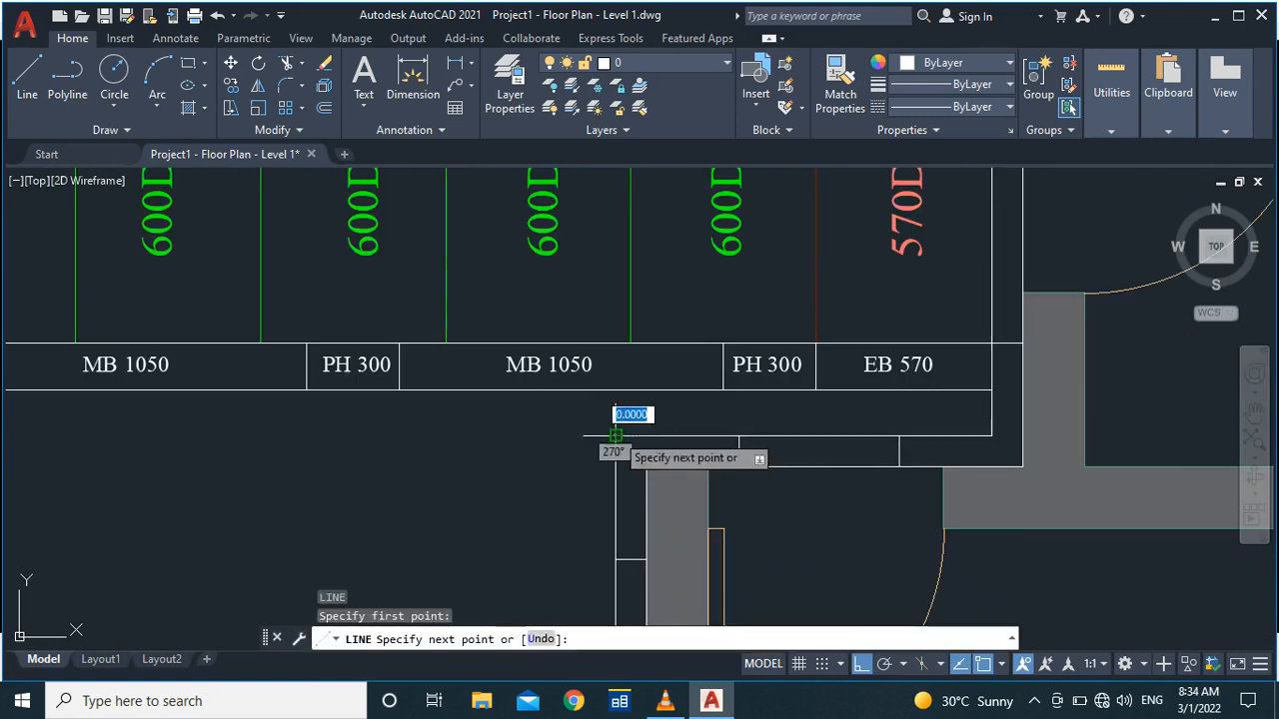
scroll(614, 389, up, 3)
click(616, 380)
key(Return)
Step: Trim the part of the new vertical line that projects into the MB 1050 box
text(t)
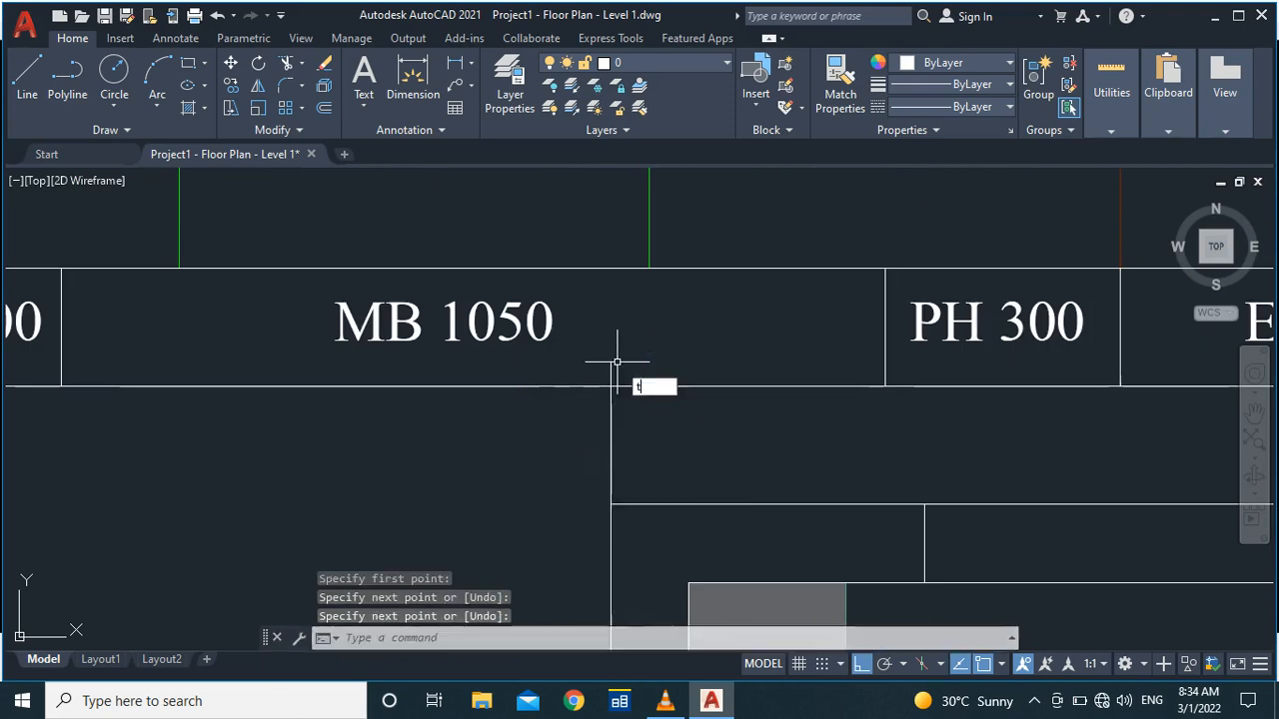
key(Return)
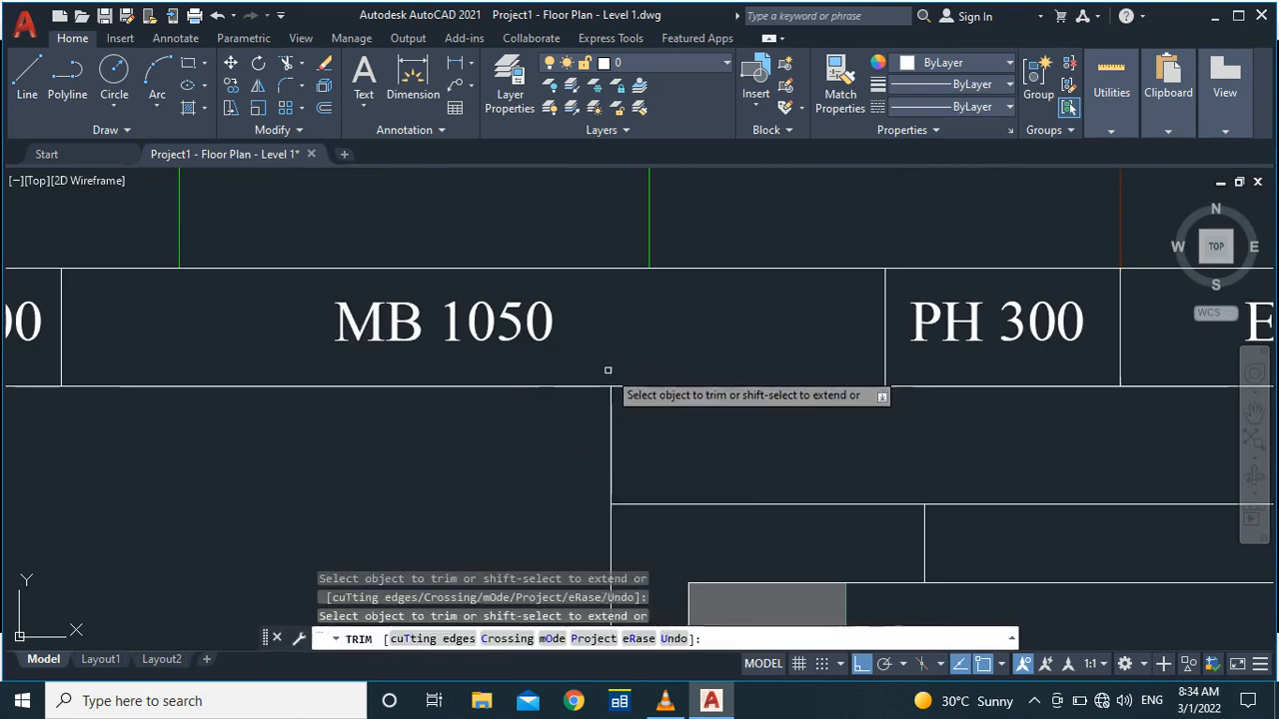
key(Escape)
Step: Measure the distance along the copied strip's lower edge from the new vertical line to the end of the EB 570 box
scroll(609, 372, down, 2)
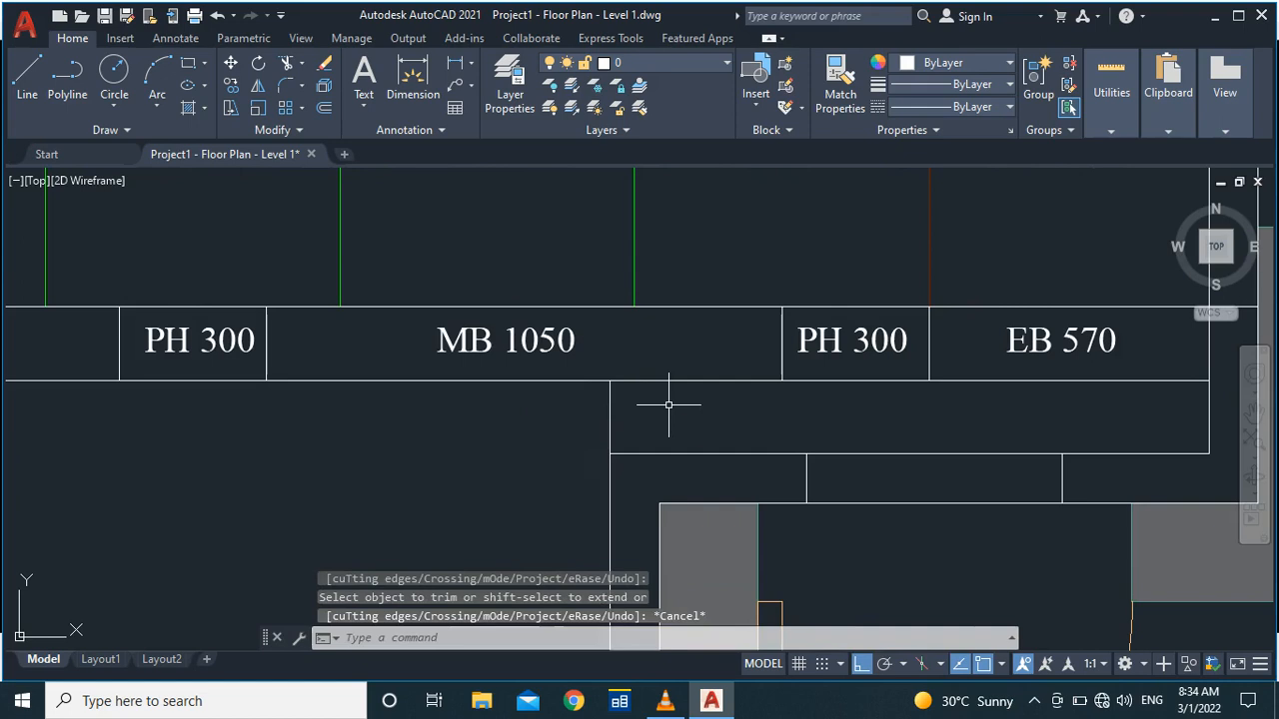
key(Return)
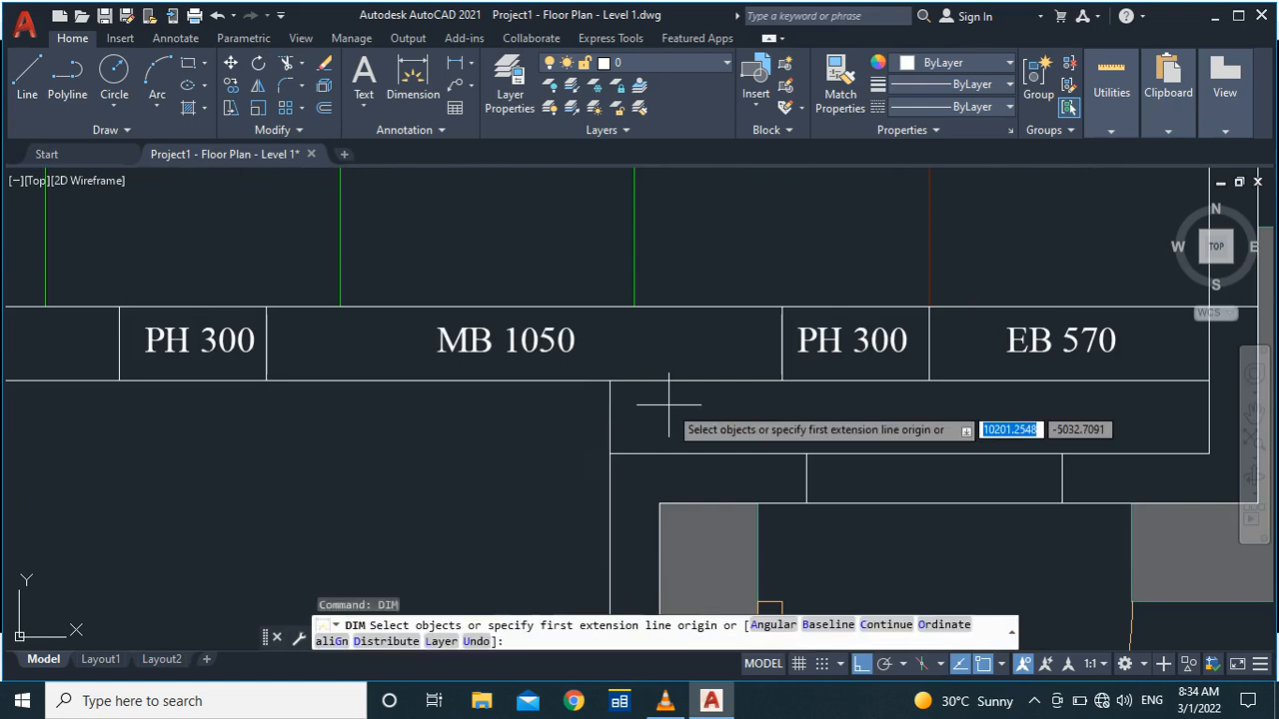
click(611, 381)
scroll(611, 381, down, 1)
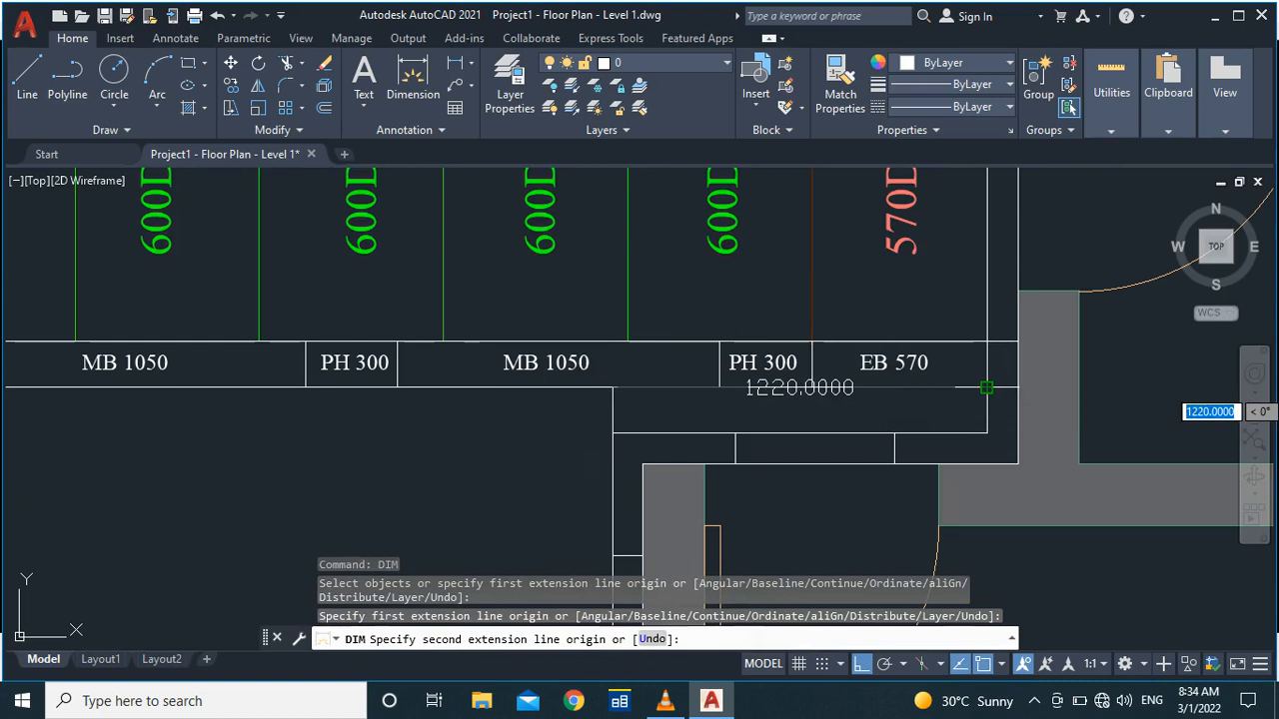
click(987, 387)
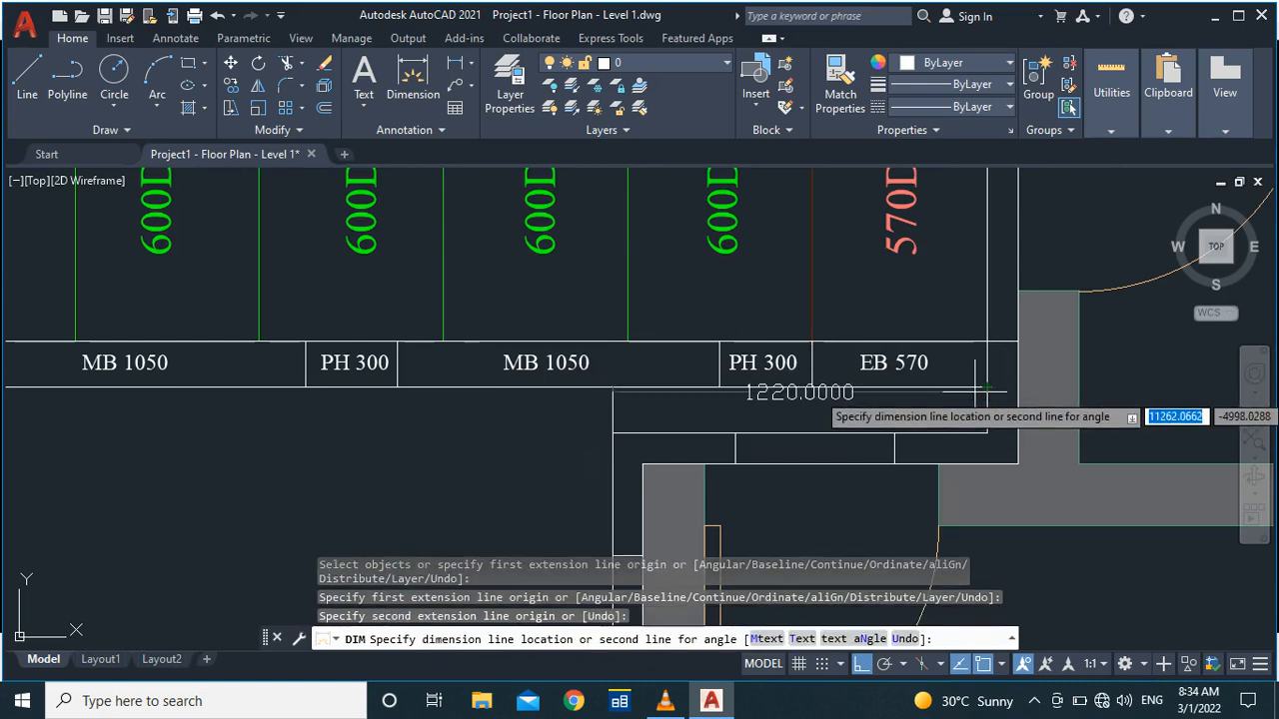
key(Escape)
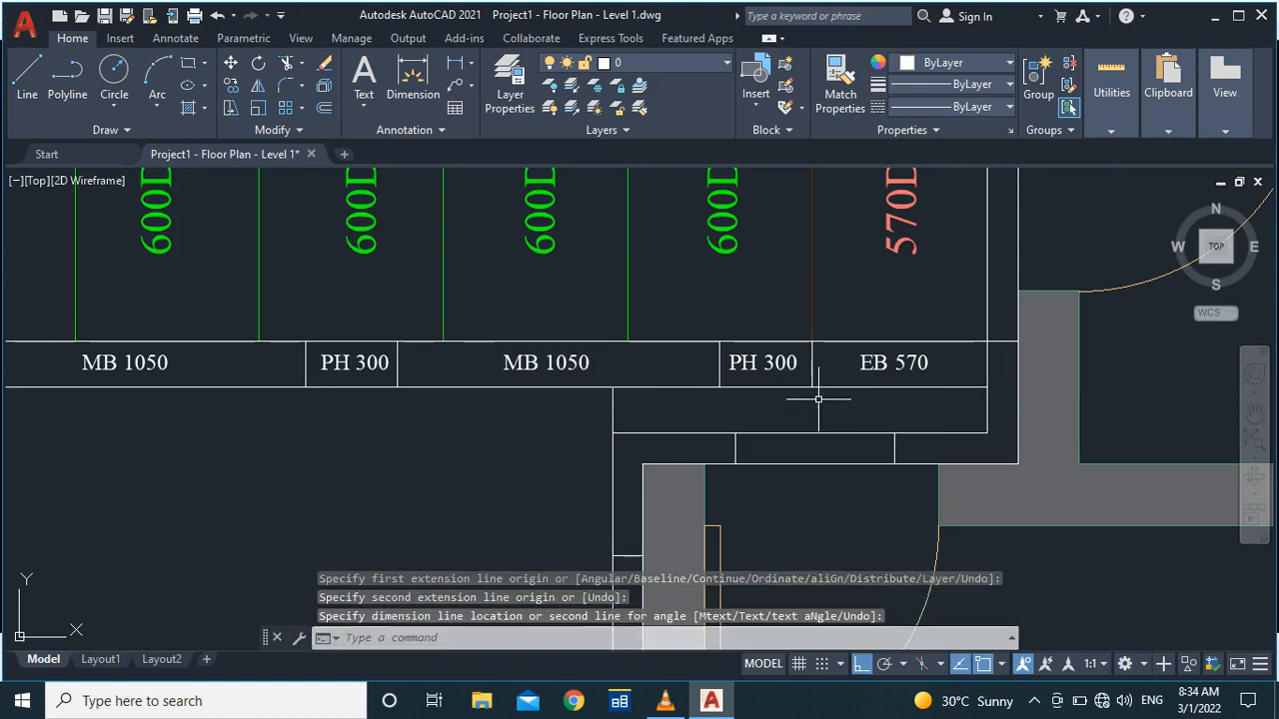
Step: Match the properties of the red divider beside the 570D1100 panel onto the short vertical line below the copied strip
text(ma)
key(Return)
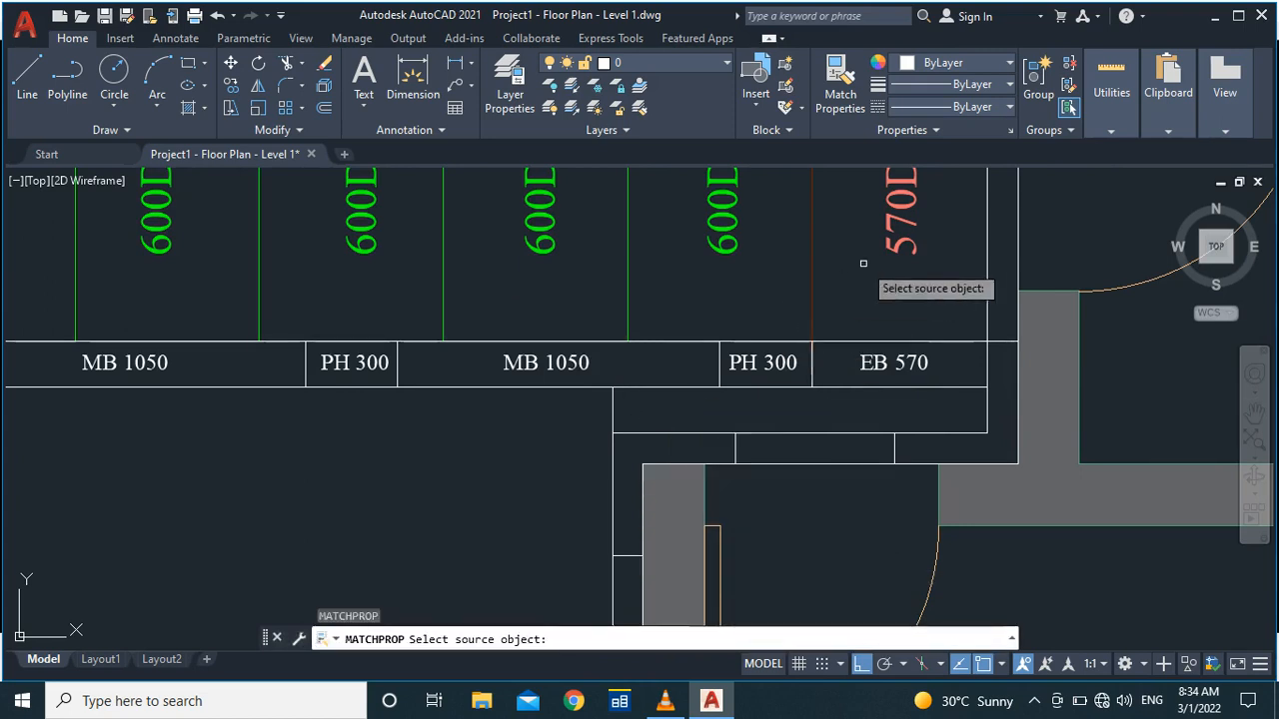
click(815, 282)
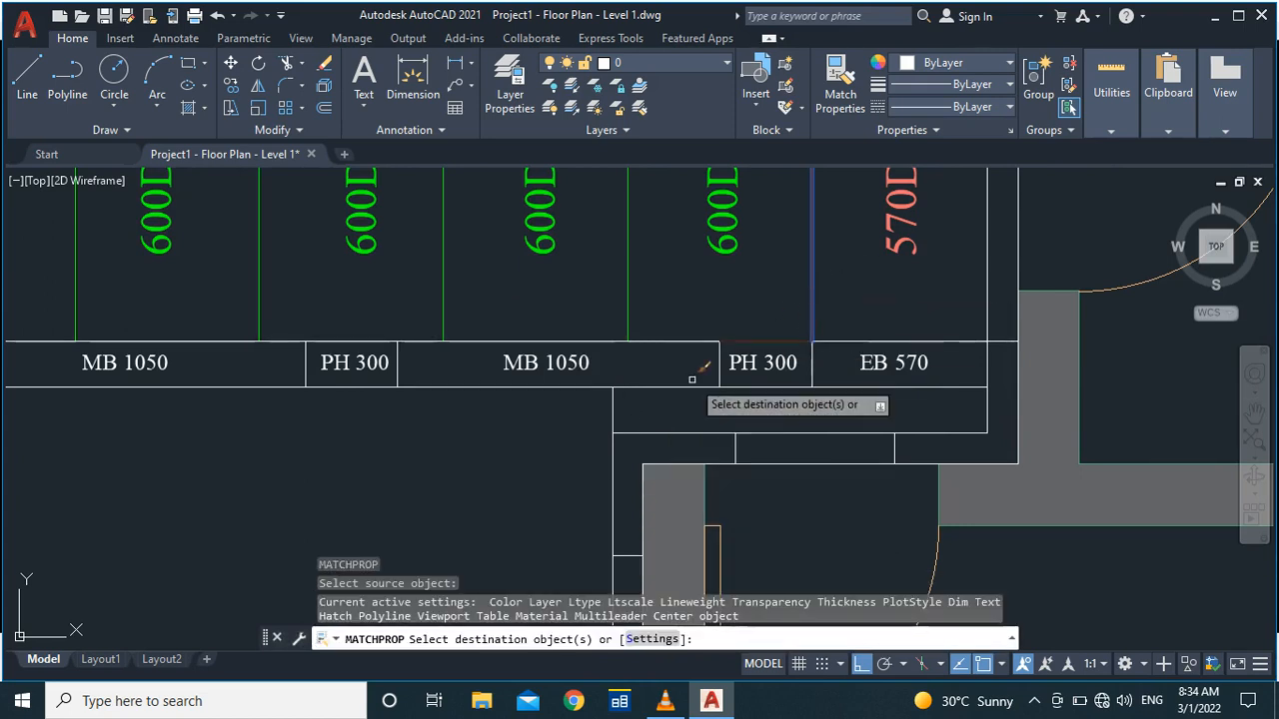
click(613, 412)
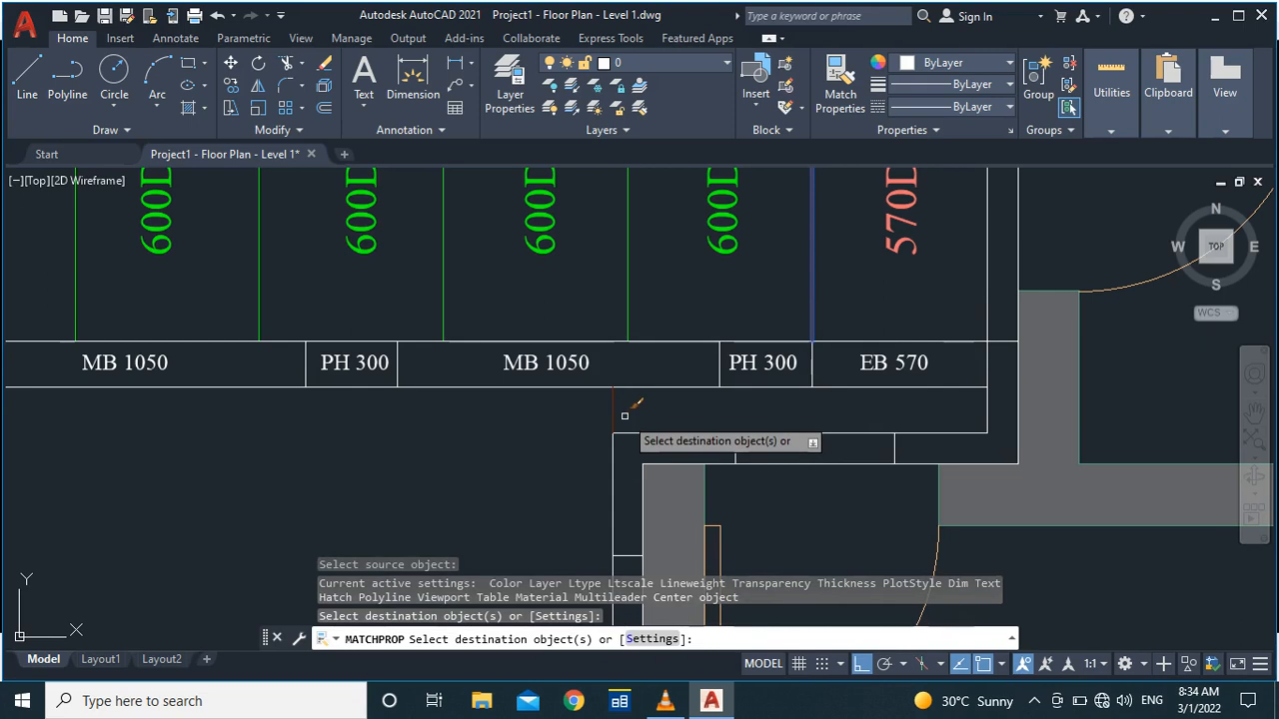
key(Escape)
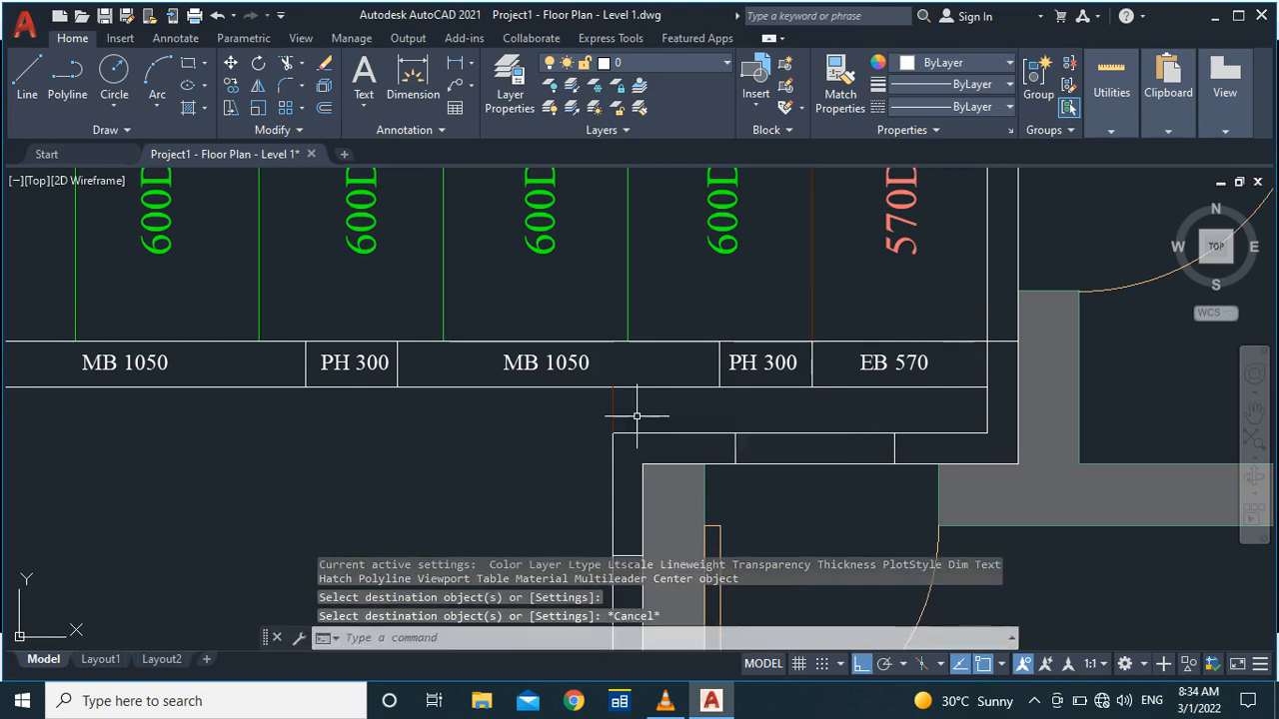
scroll(636, 420, down, 4)
scroll(662, 361, up, 2)
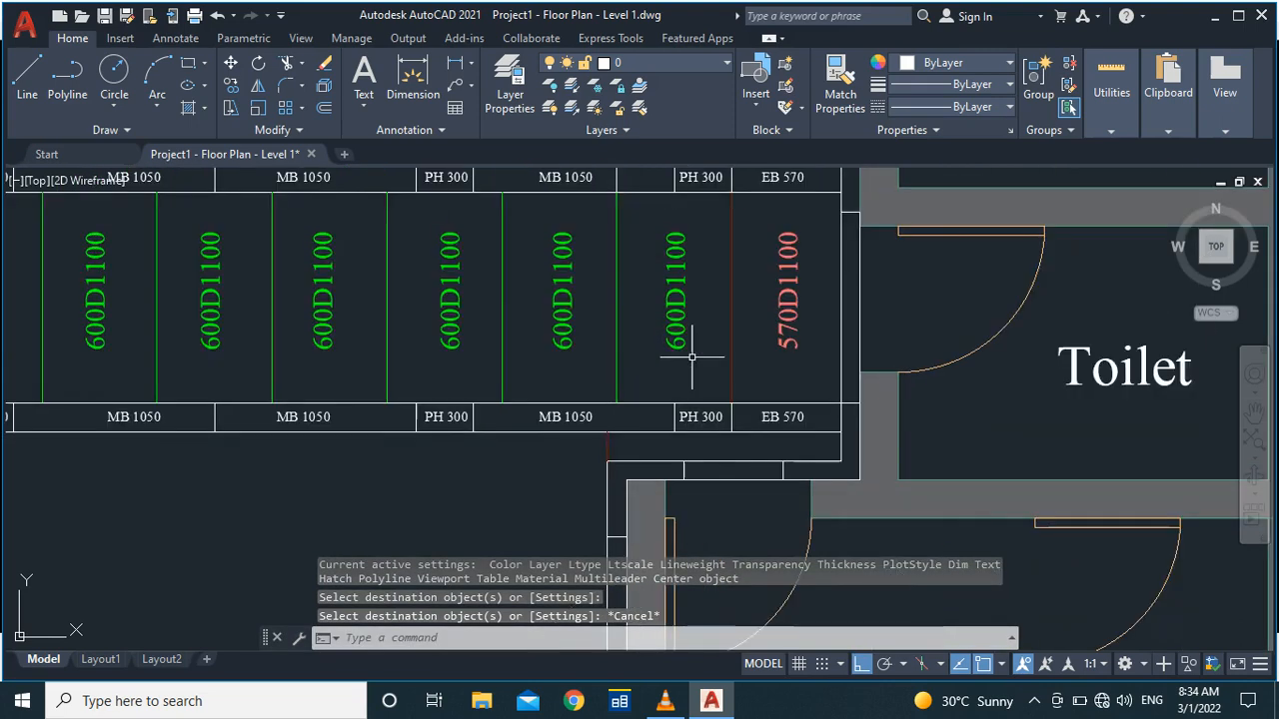
scroll(733, 348, down, 2)
scroll(624, 421, up, 2)
scroll(694, 345, down, 2)
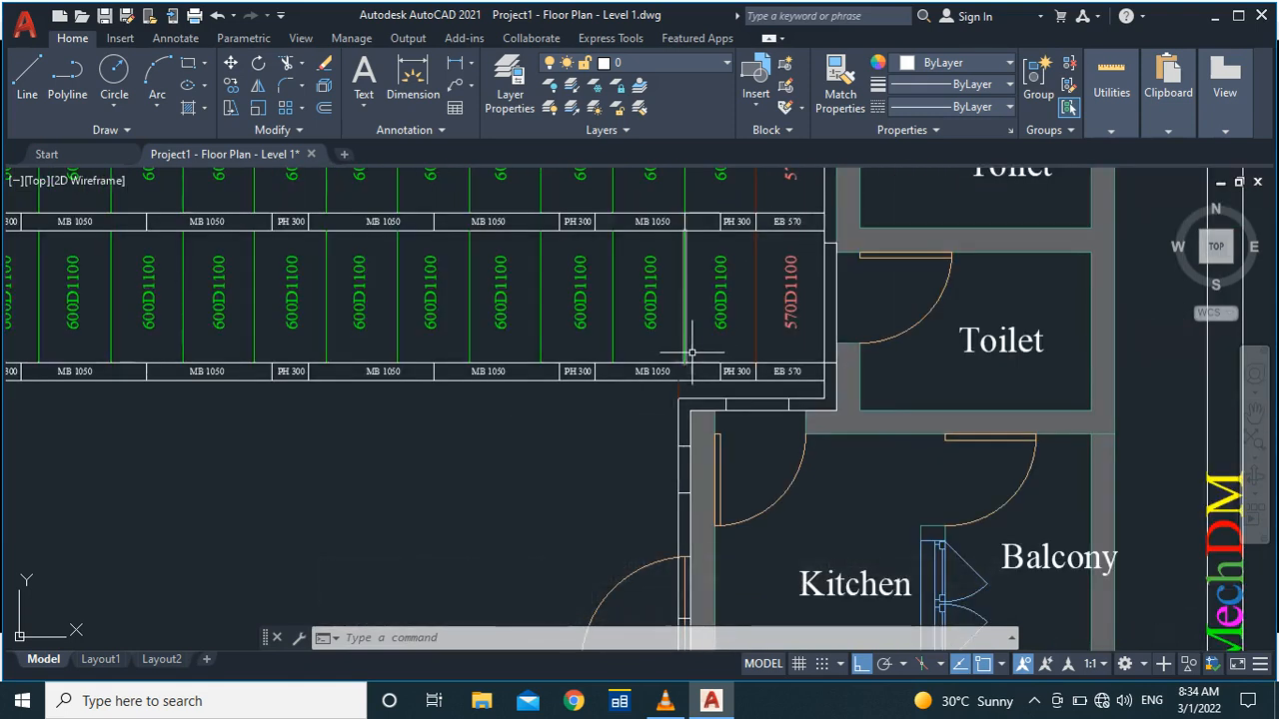
scroll(614, 388, up, 2)
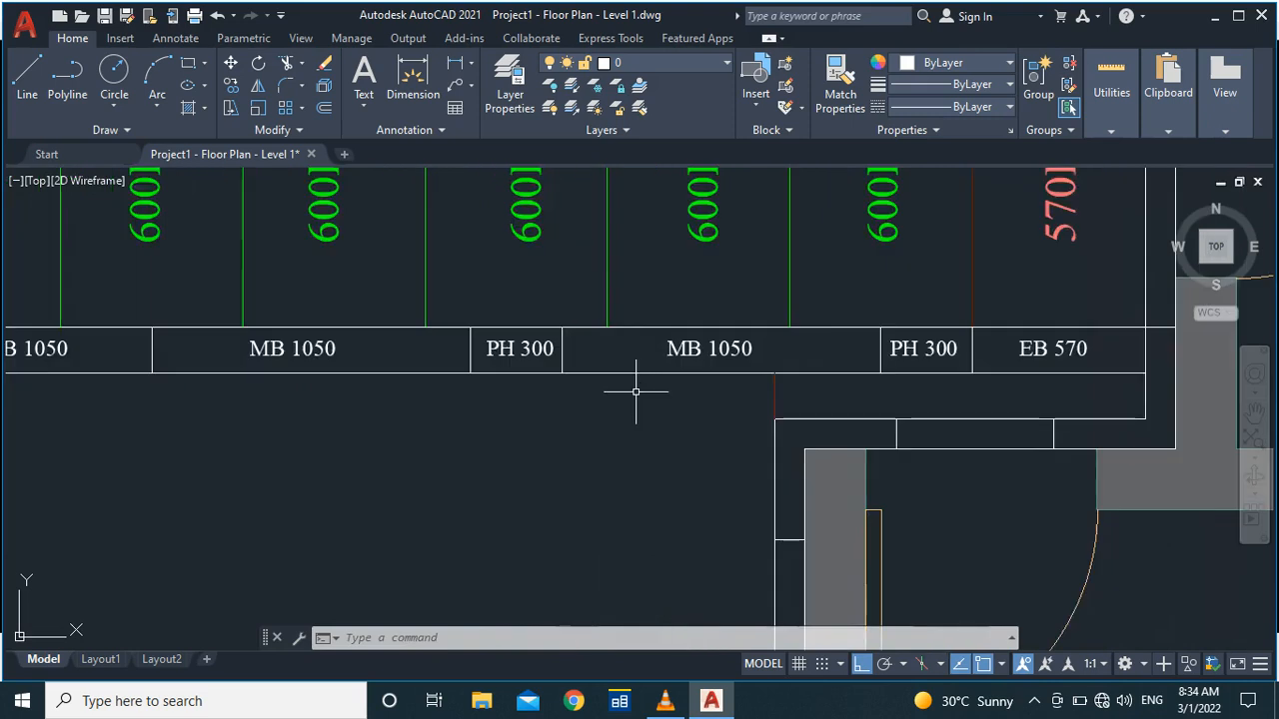
Step: Copy the first ten 600D1100 labels and dividers of the second row 1250 straight down, directly beneath the copied strip
scroll(631, 392, down, 4)
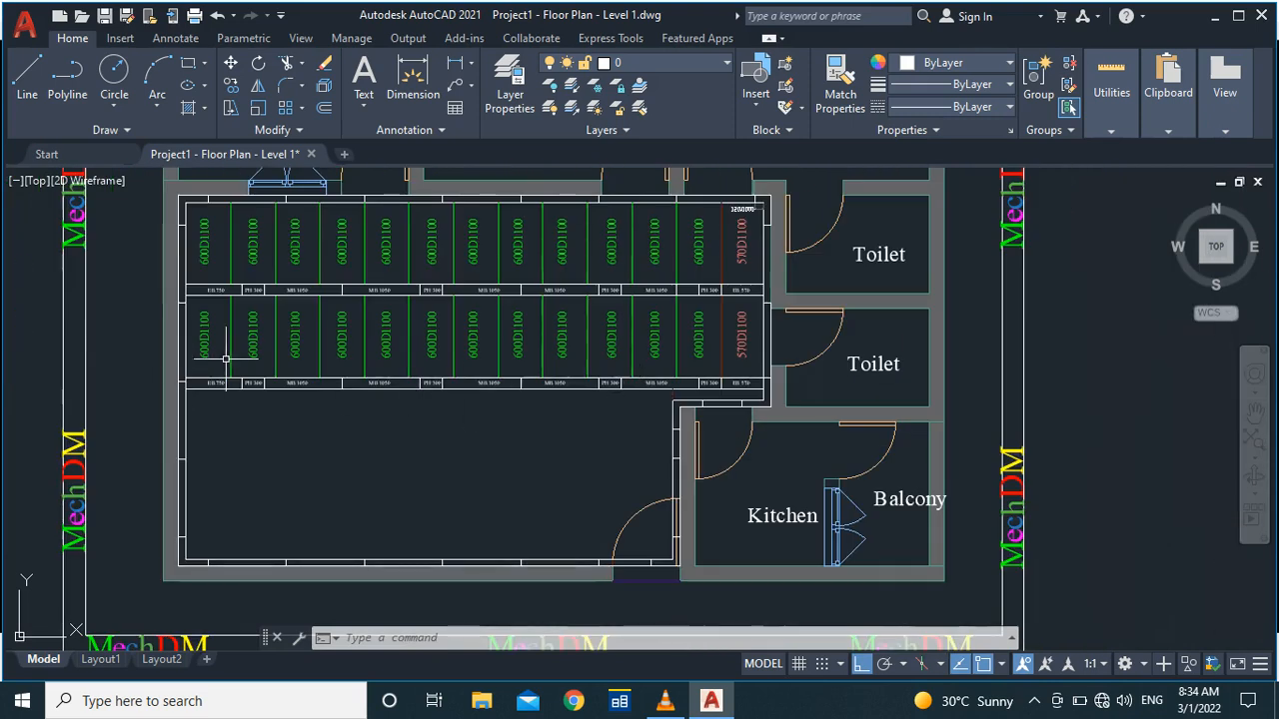
scroll(228, 350, up, 2)
click(181, 333)
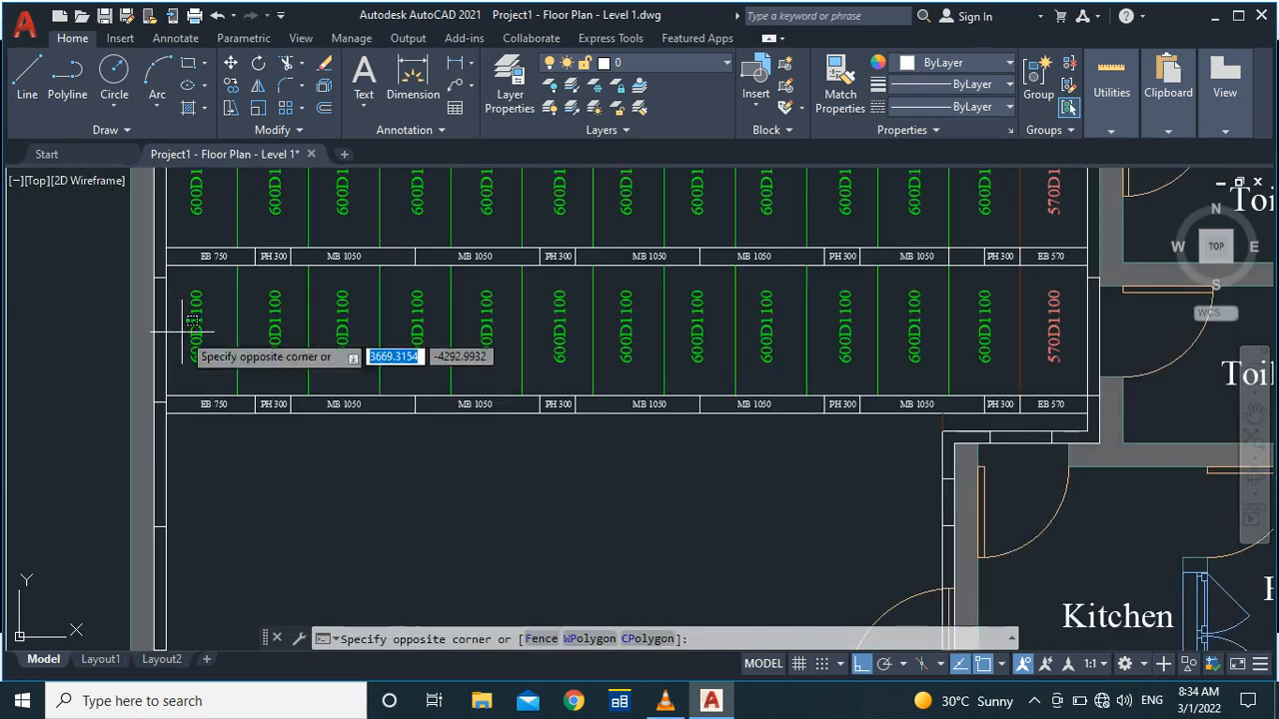
click(891, 354)
click(893, 360)
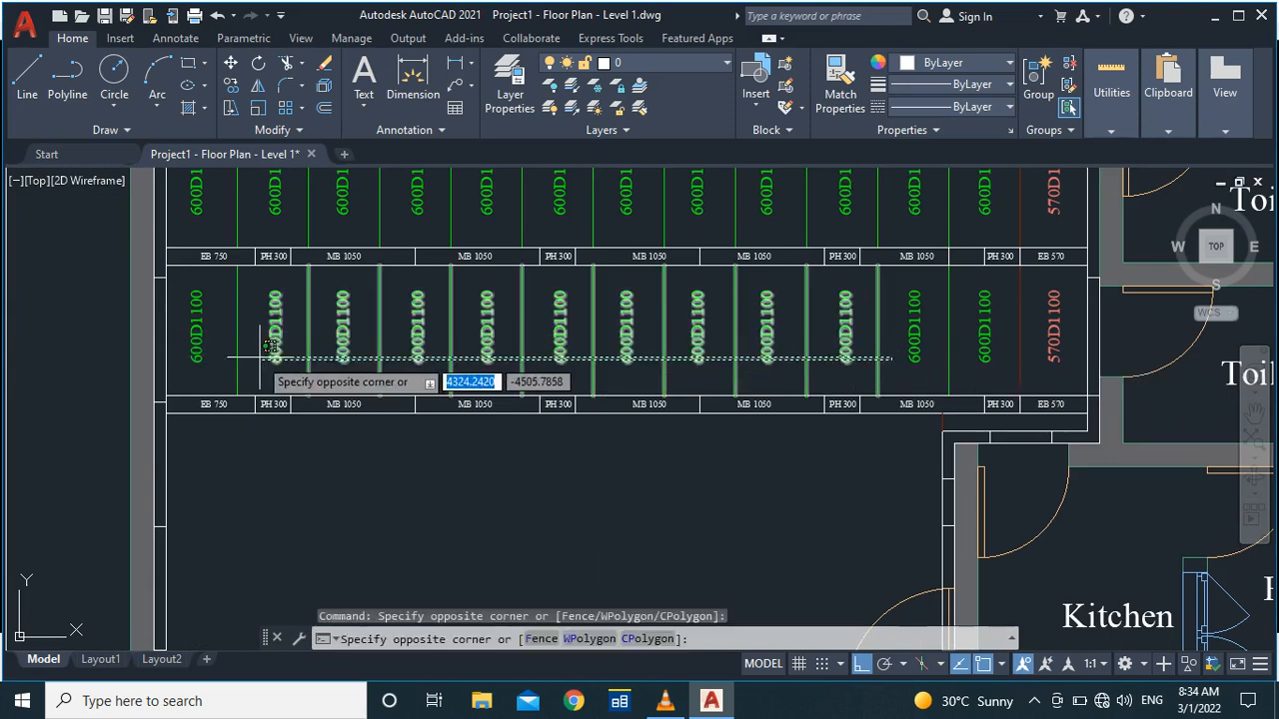
click(183, 385)
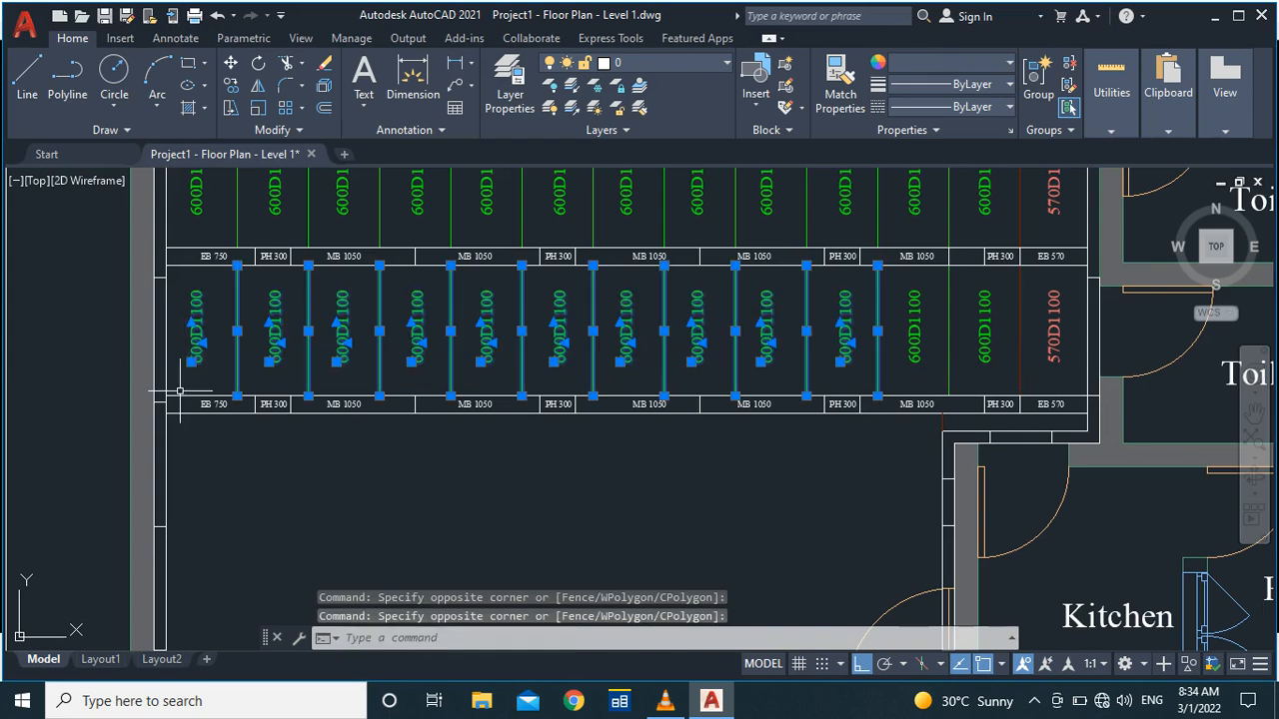
text(co)
key(Return)
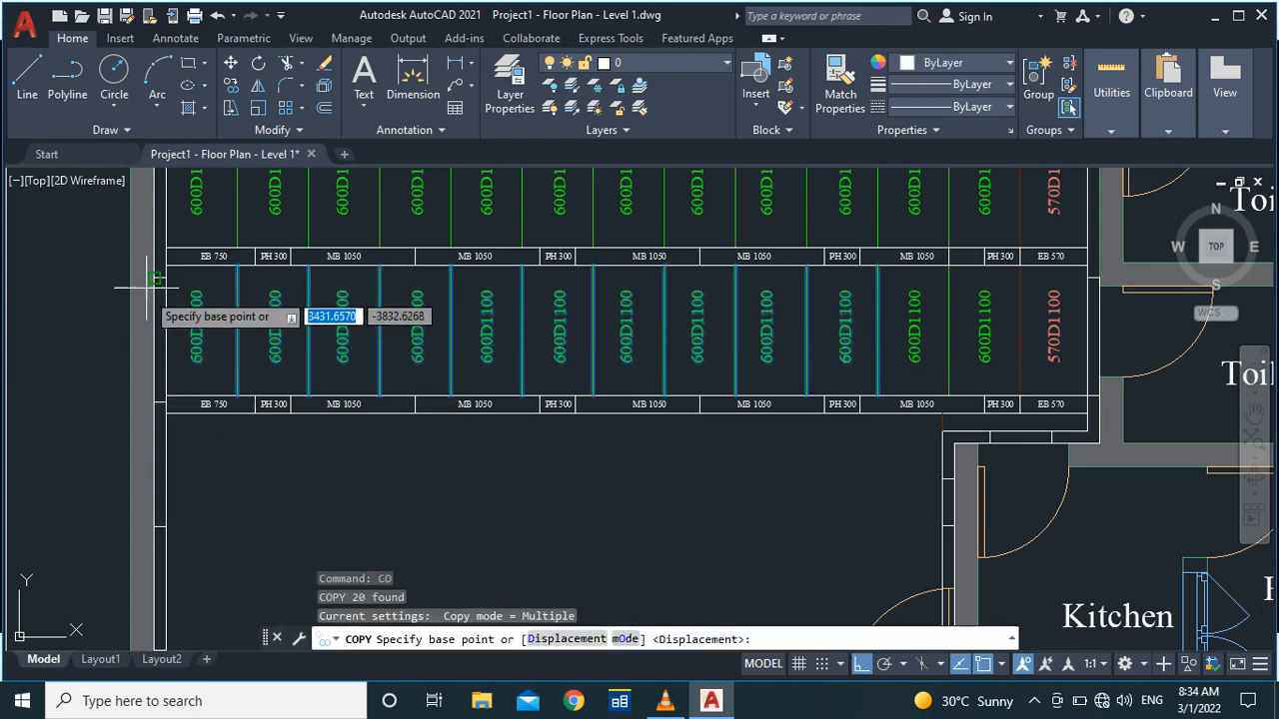
click(167, 267)
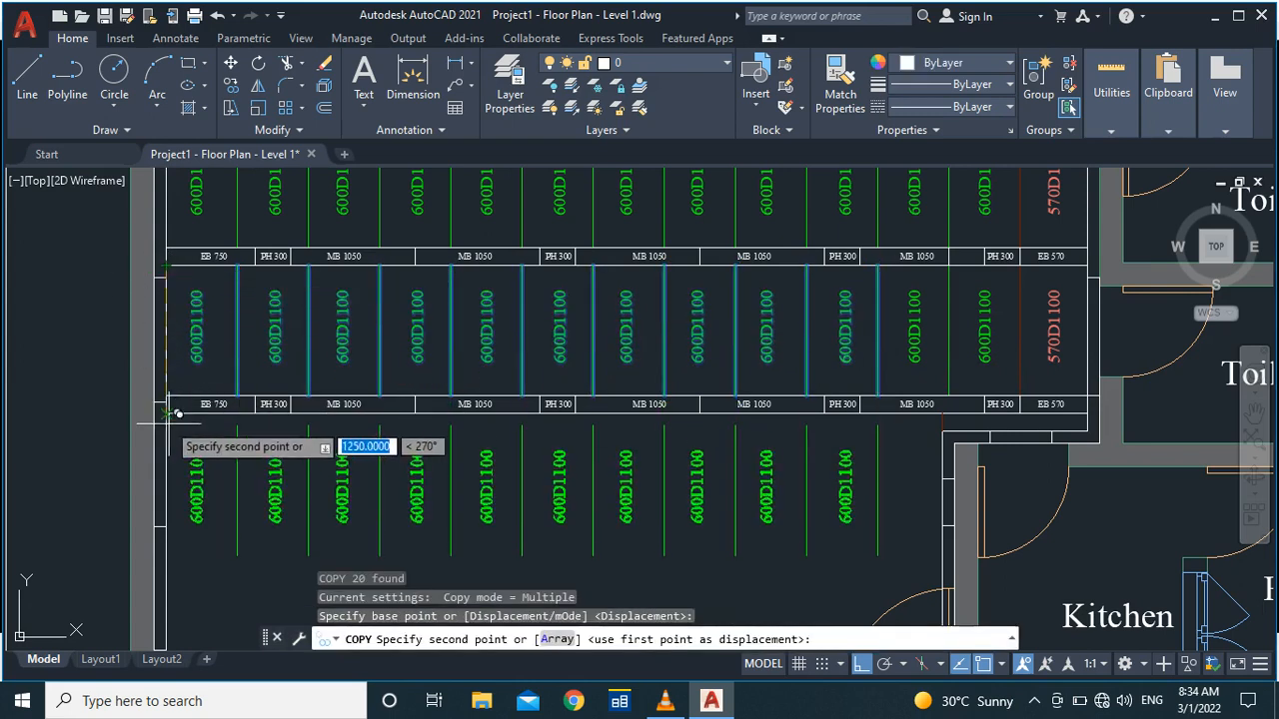
key(Escape)
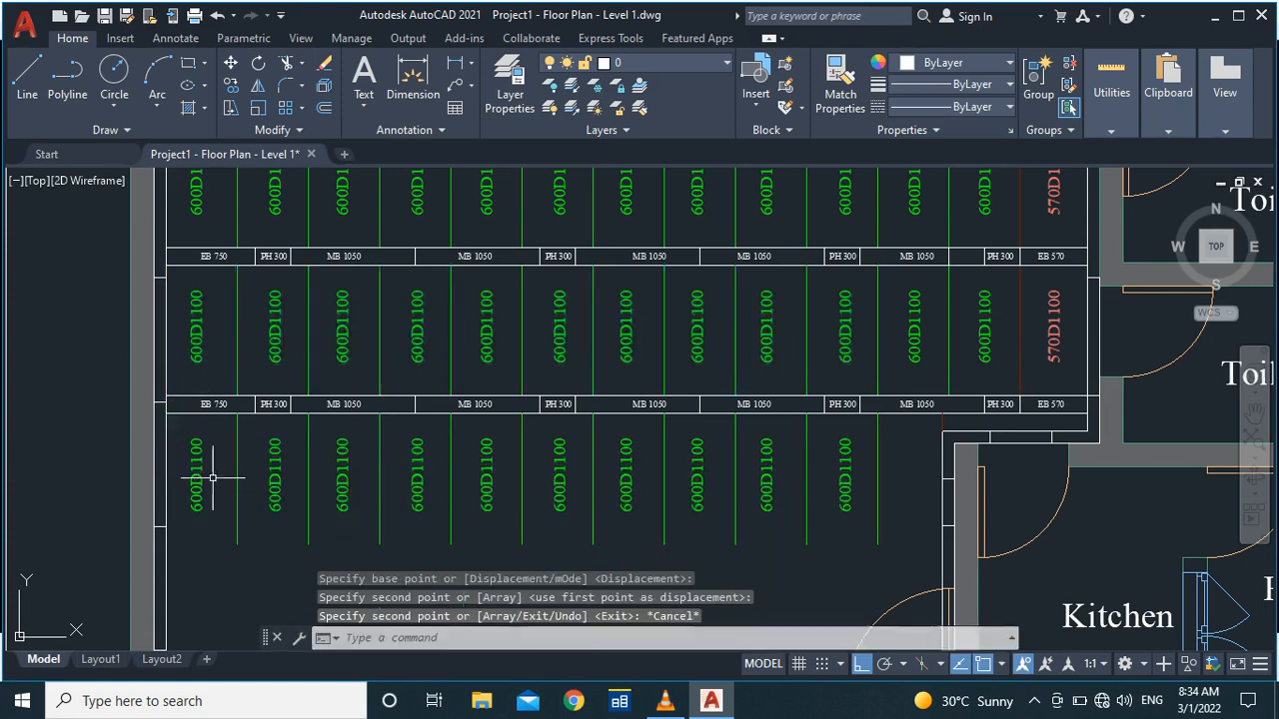
Step: Draw connected line segments along the lower ends of the third row's dividers, starting at the inner face of the kitchen-side wall
scroll(578, 402, down, 2)
scroll(802, 462, up, 4)
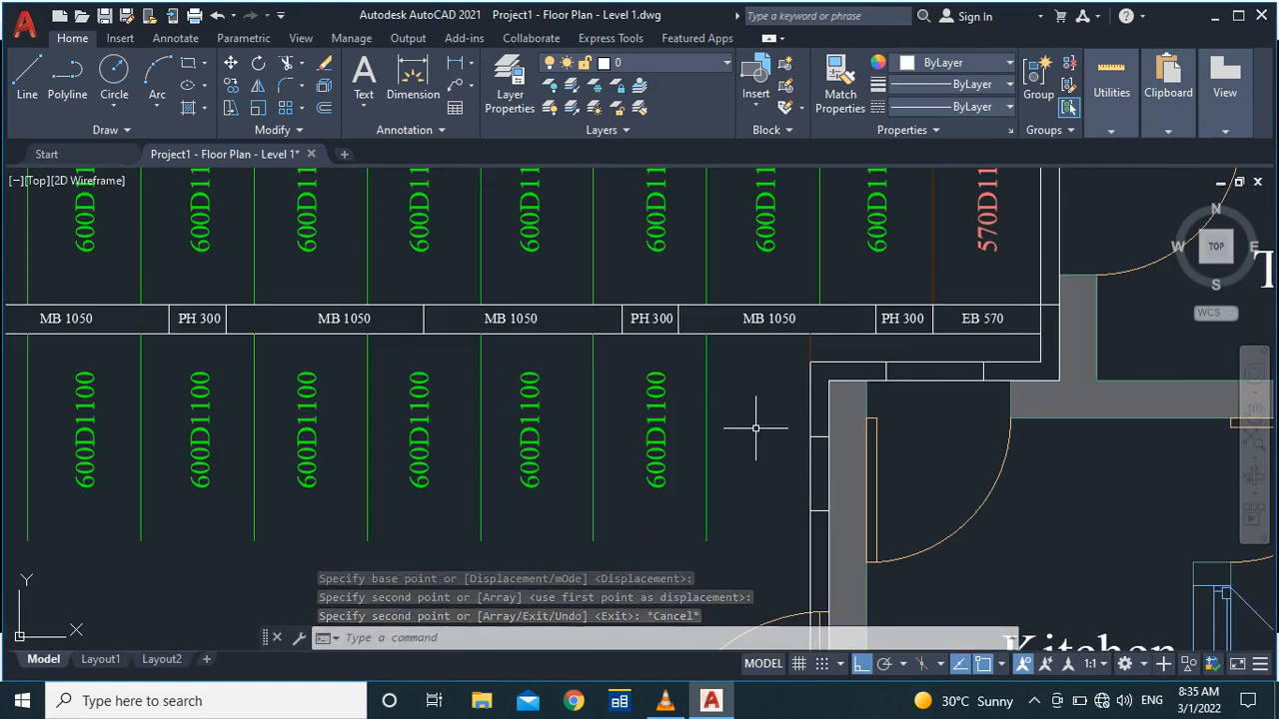
text(l)
key(Return)
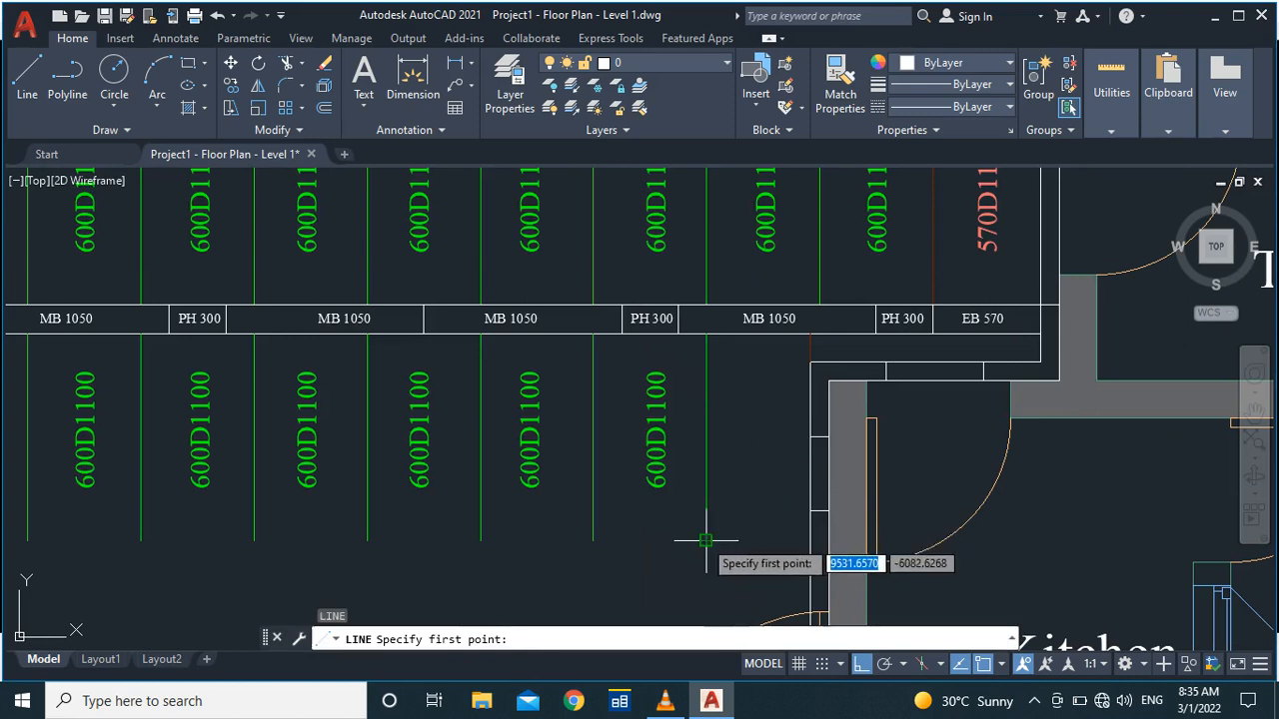
click(810, 541)
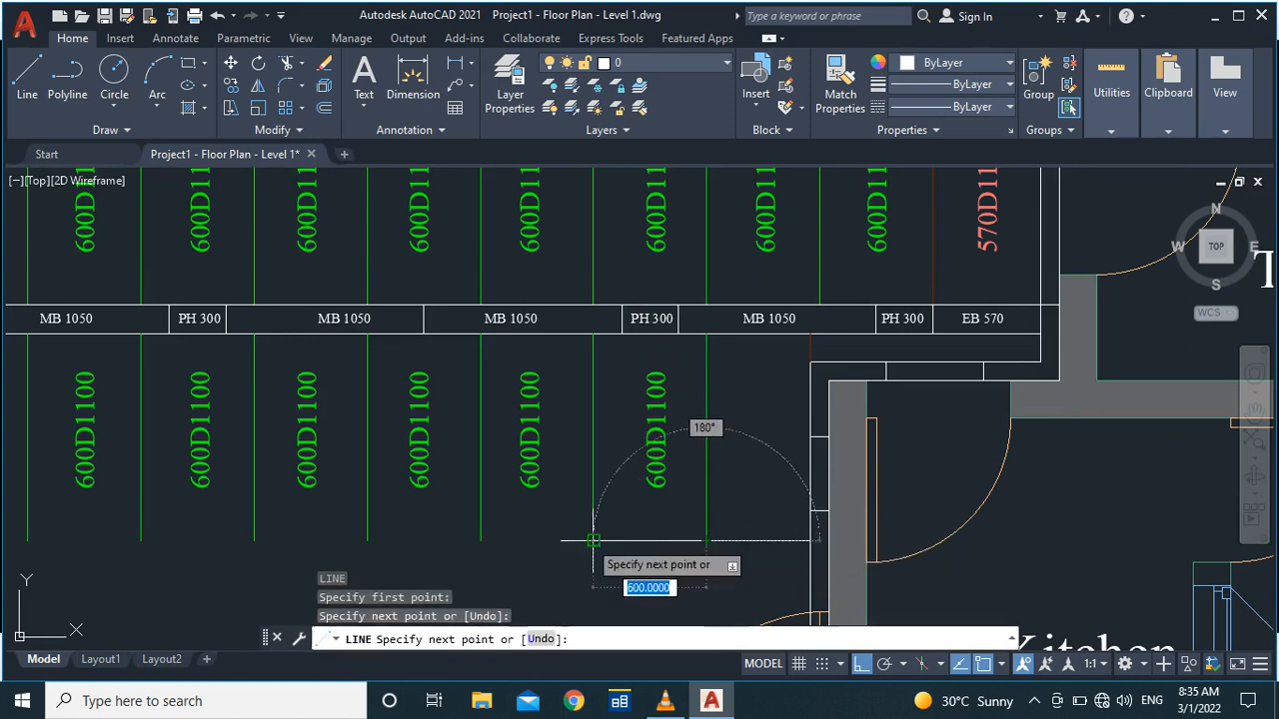
click(594, 540)
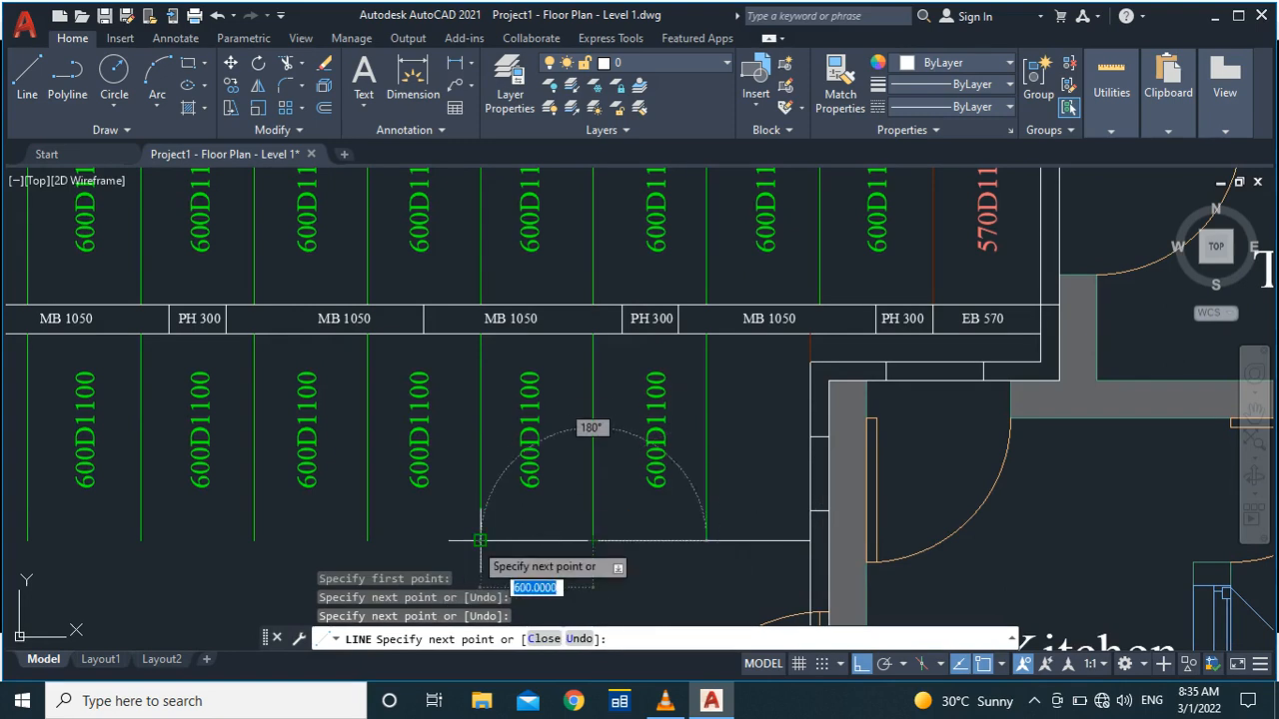
click(481, 541)
scroll(485, 530, down, 5)
scroll(493, 490, up, 7)
scroll(430, 490, up, 2)
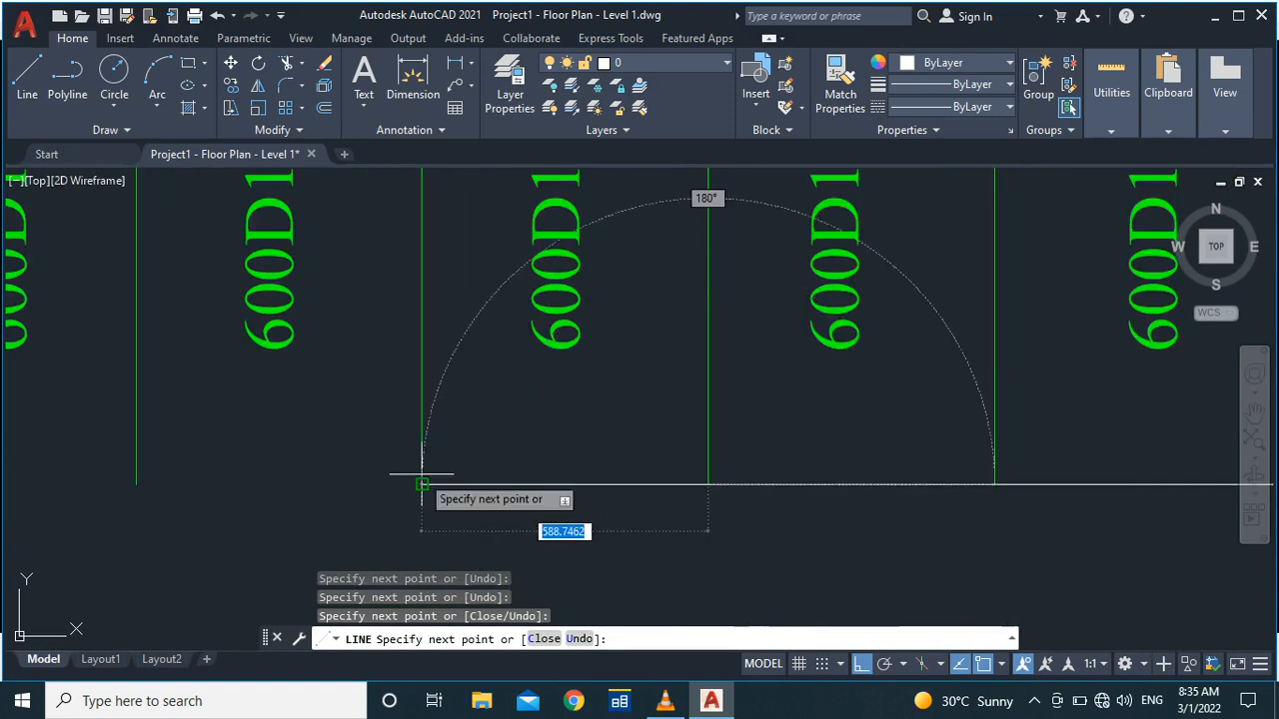
scroll(397, 484, down, 4)
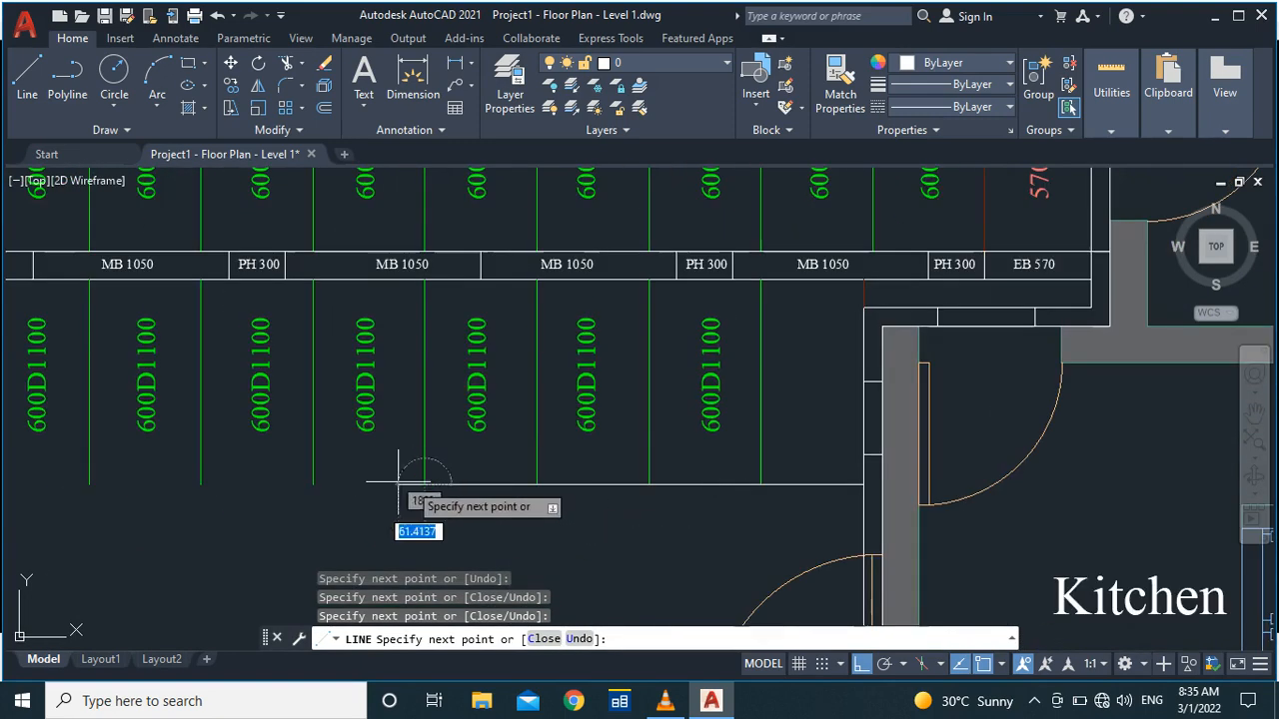
click(313, 486)
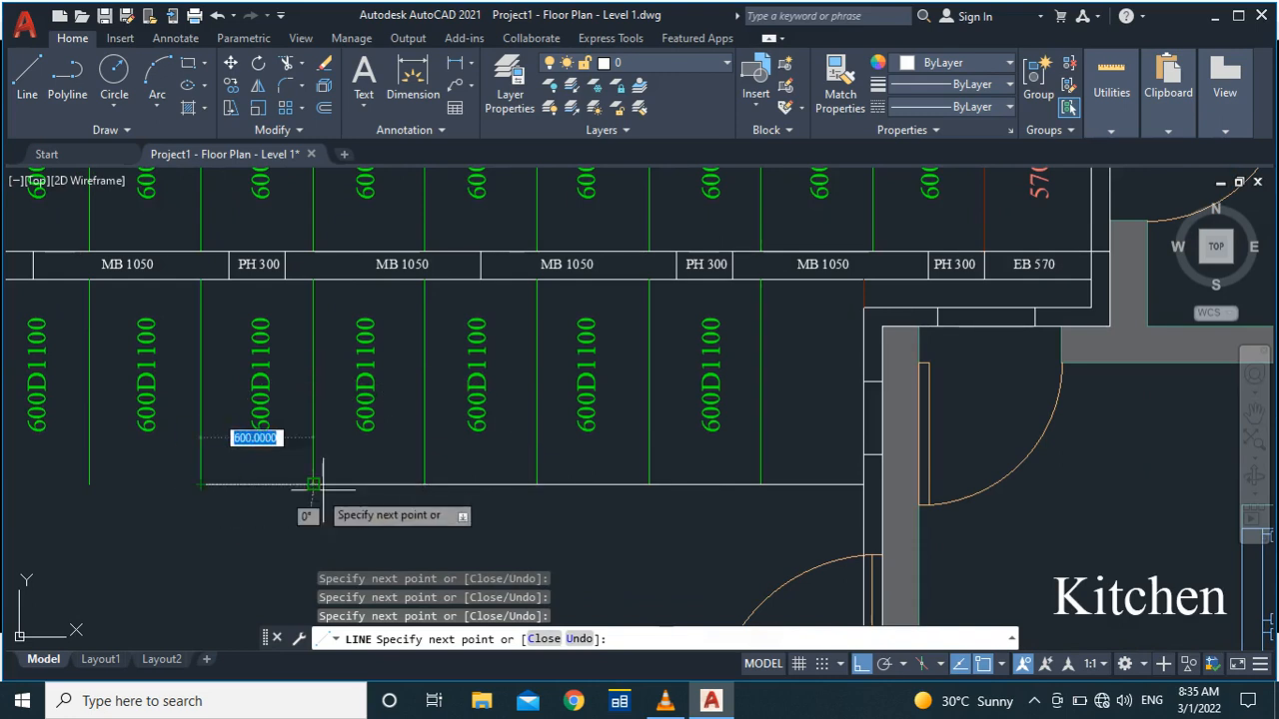
Step: Extend the third row's bottom line past the inner edge of the opposite wall strip and trim the overshoot
scroll(294, 480, down, 4)
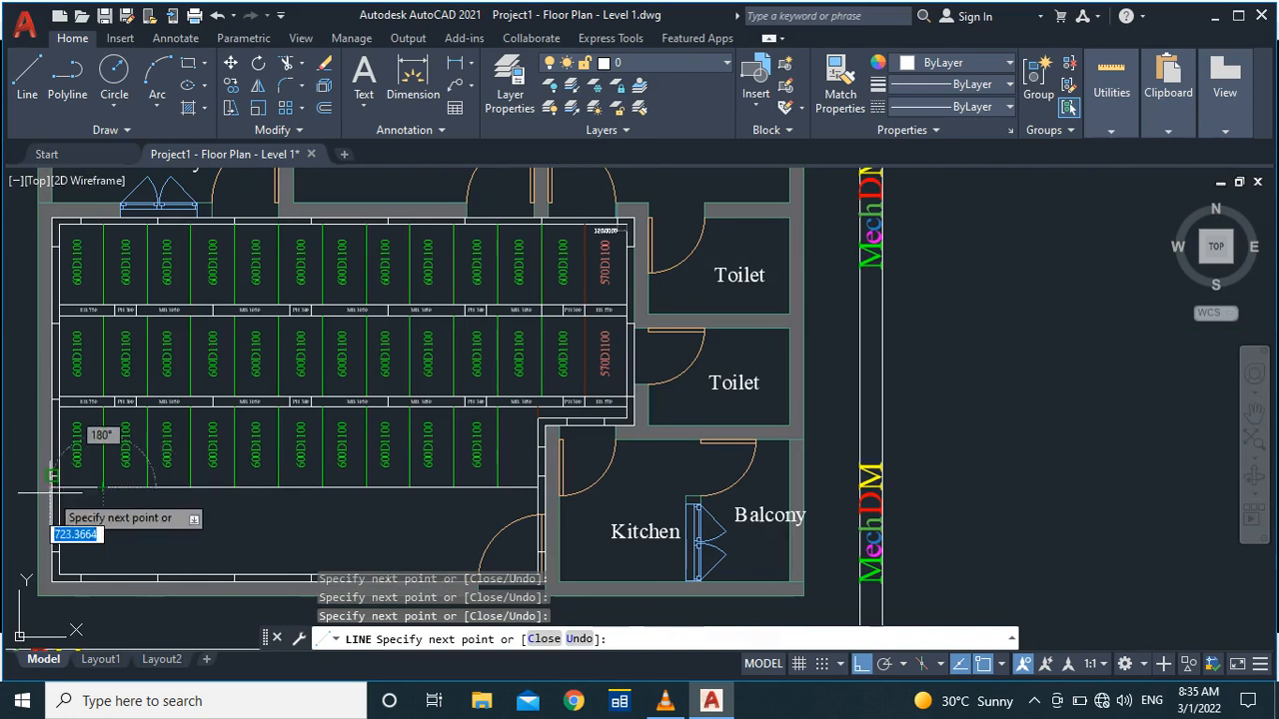
scroll(50, 490, up, 6)
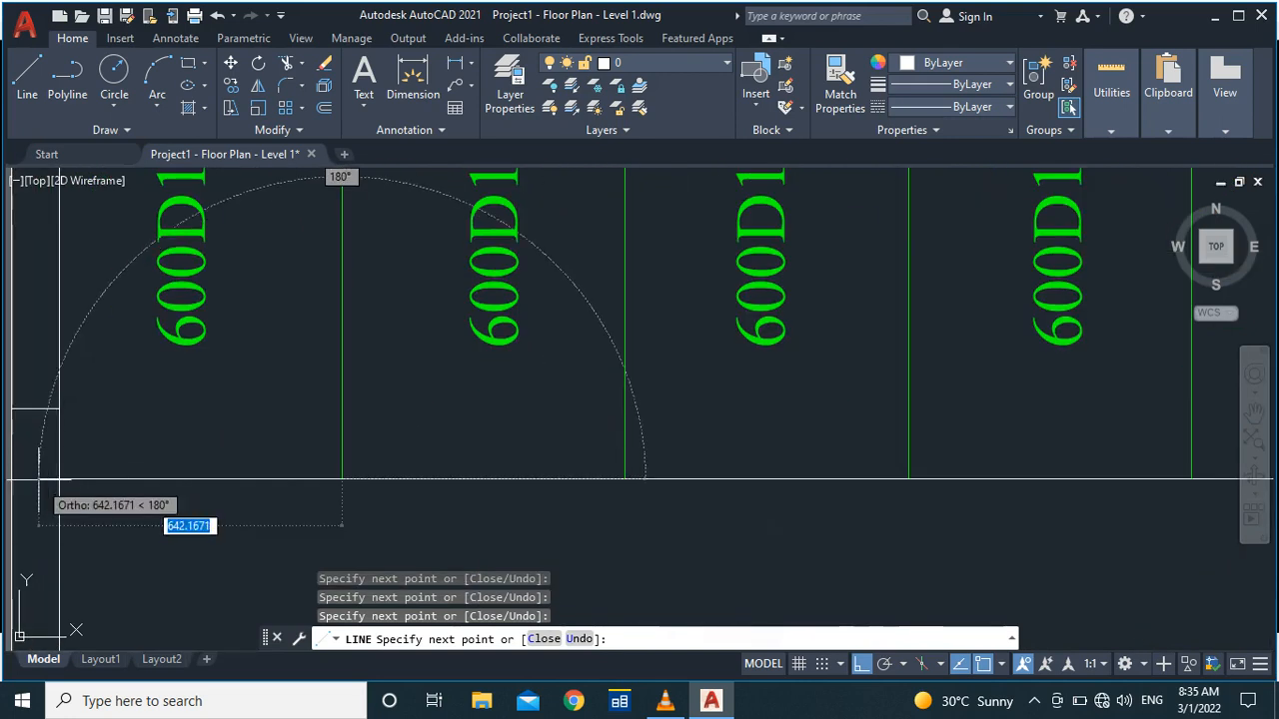
click(40, 481)
key(Return)
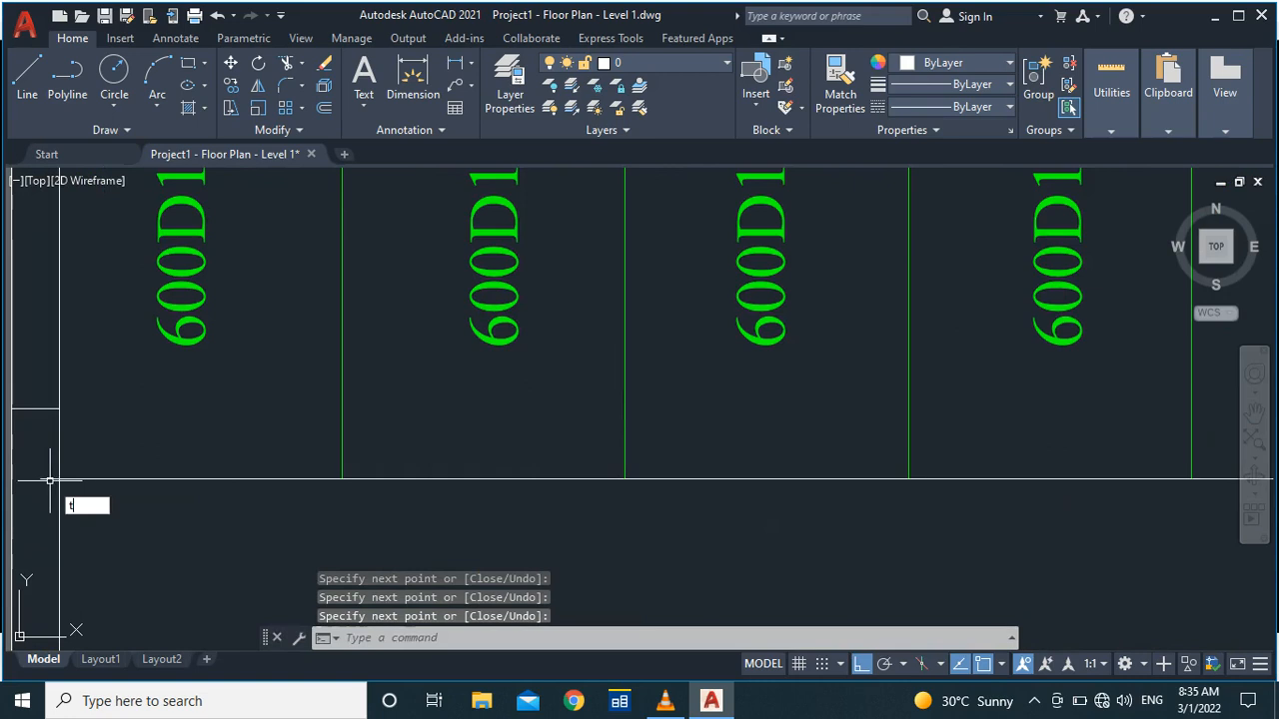
key(Return)
key(Escape)
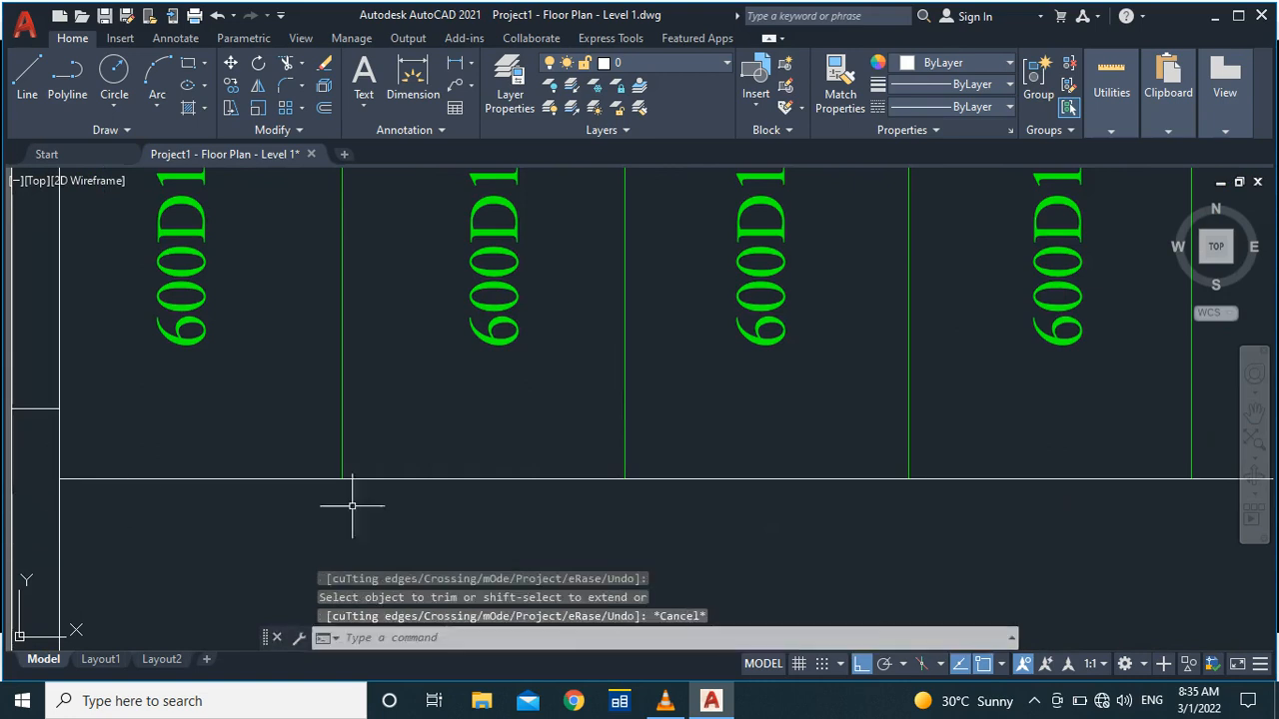
Step: Copy the third row's last 600D1100 label about 540 units horizontally into the empty end bay beside the kitchen-side wall
scroll(409, 513, down, 8)
scroll(573, 499, up, 5)
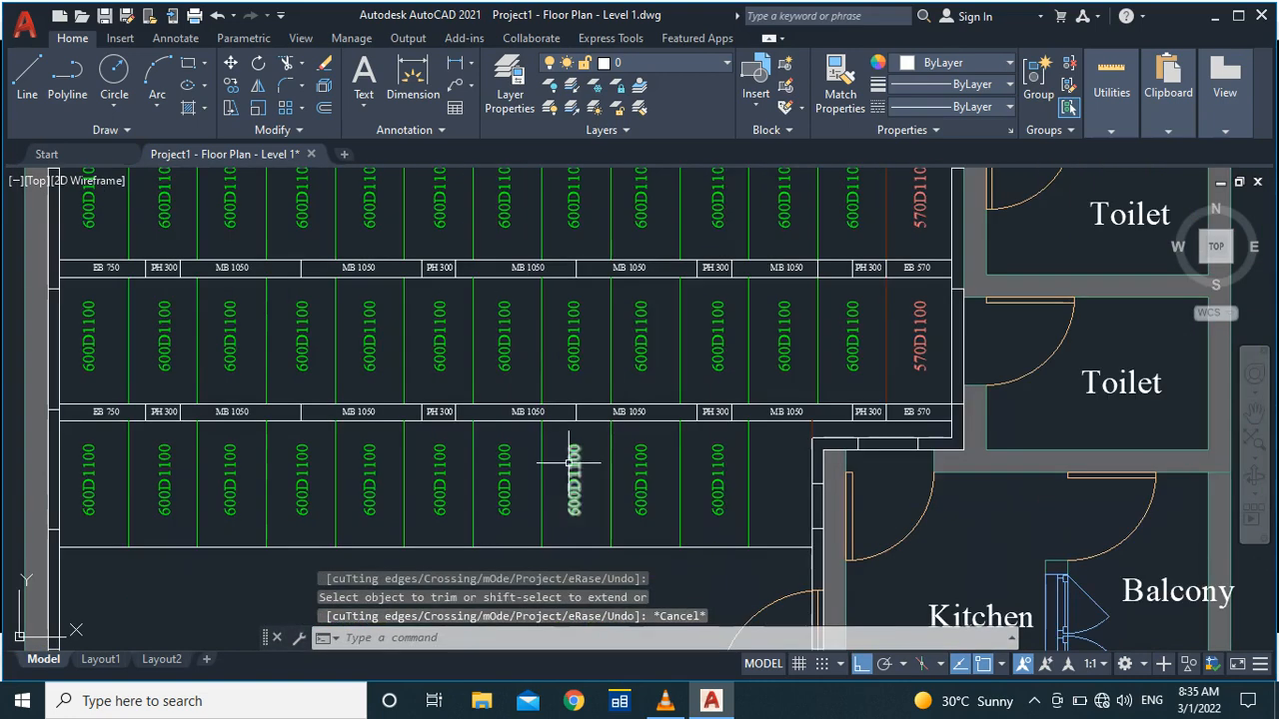
click(718, 500)
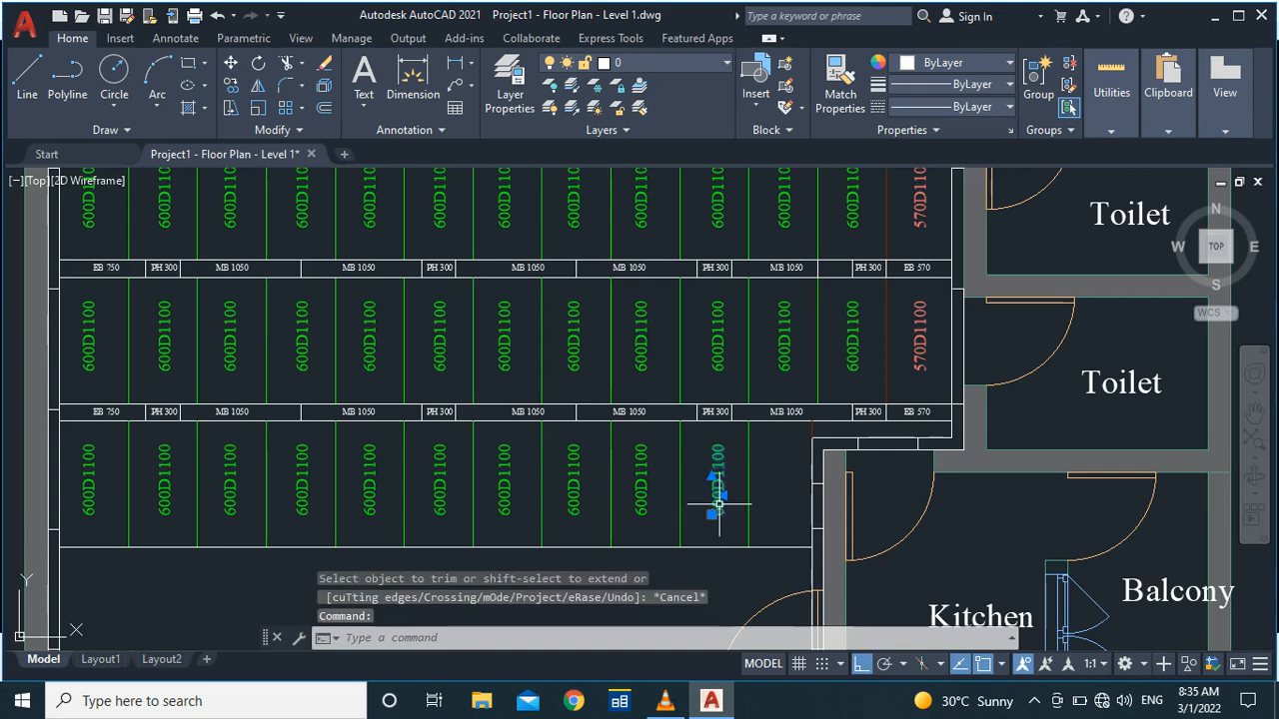
text(co)
key(Return)
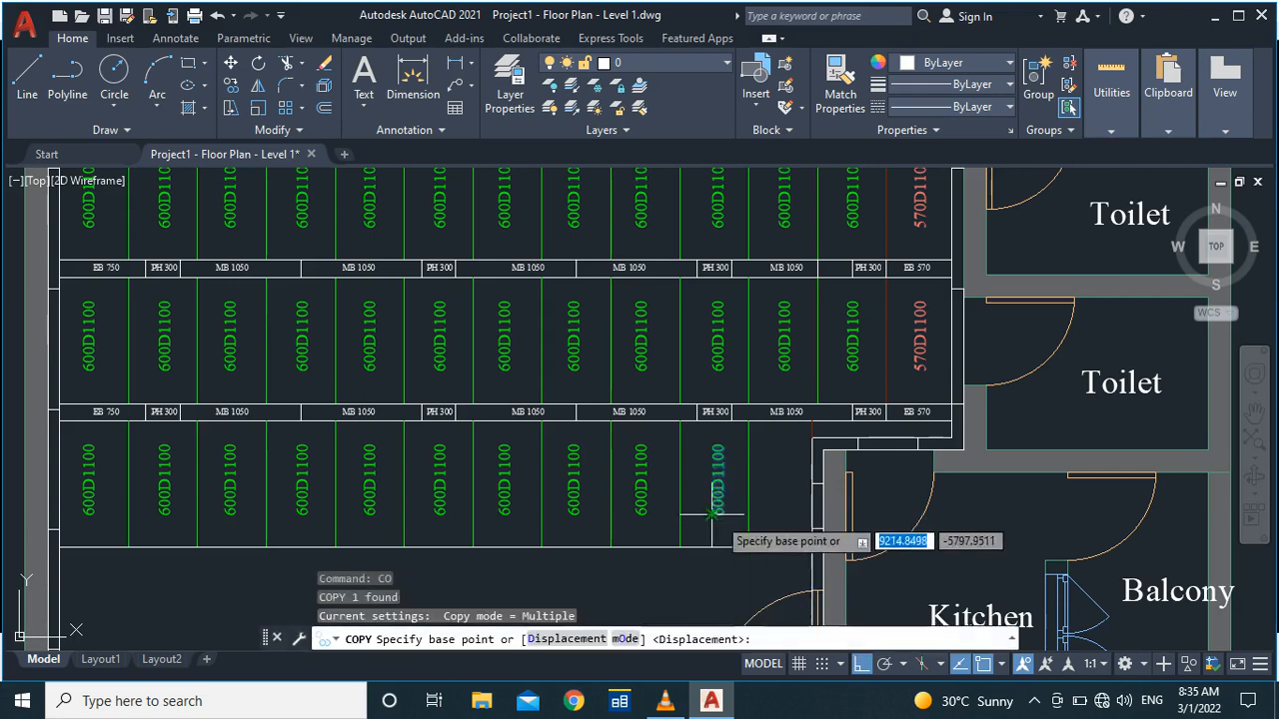
click(721, 510)
scroll(774, 511, up, 4)
click(785, 509)
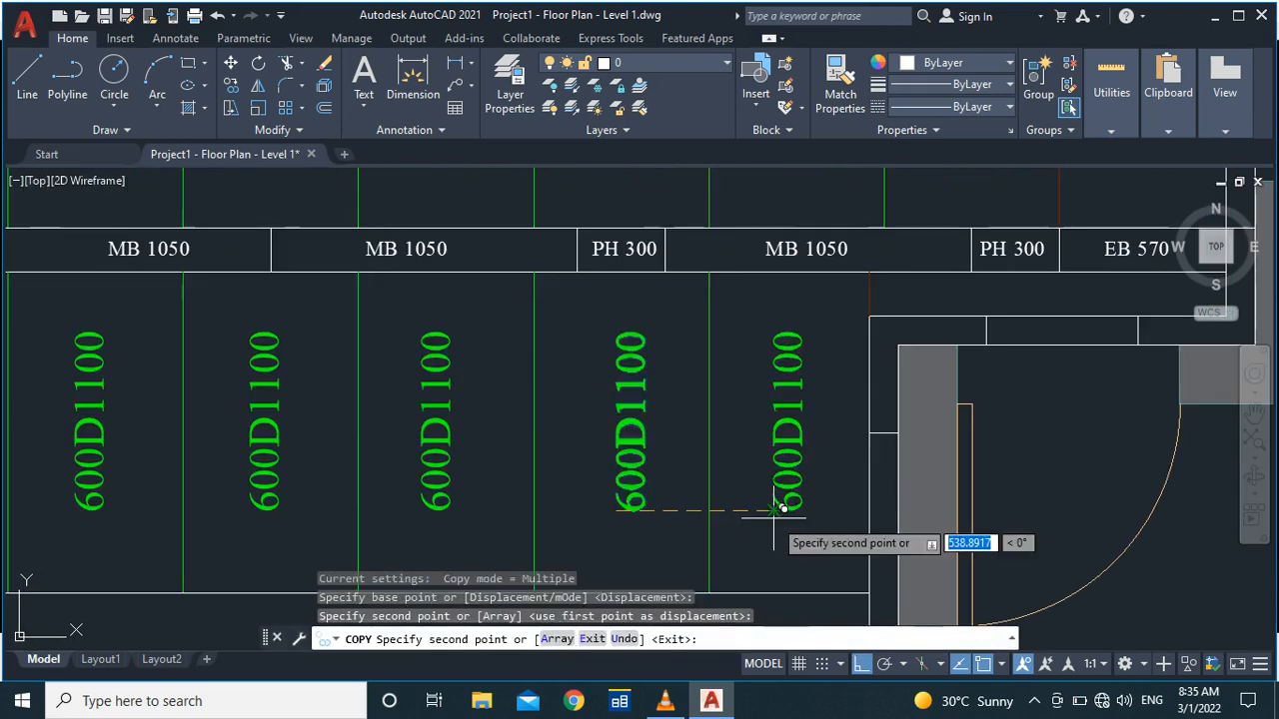
key(Escape)
Step: Measure the width of the third row's end bay along its bottom line without placing a dimension
scroll(750, 526, down, 4)
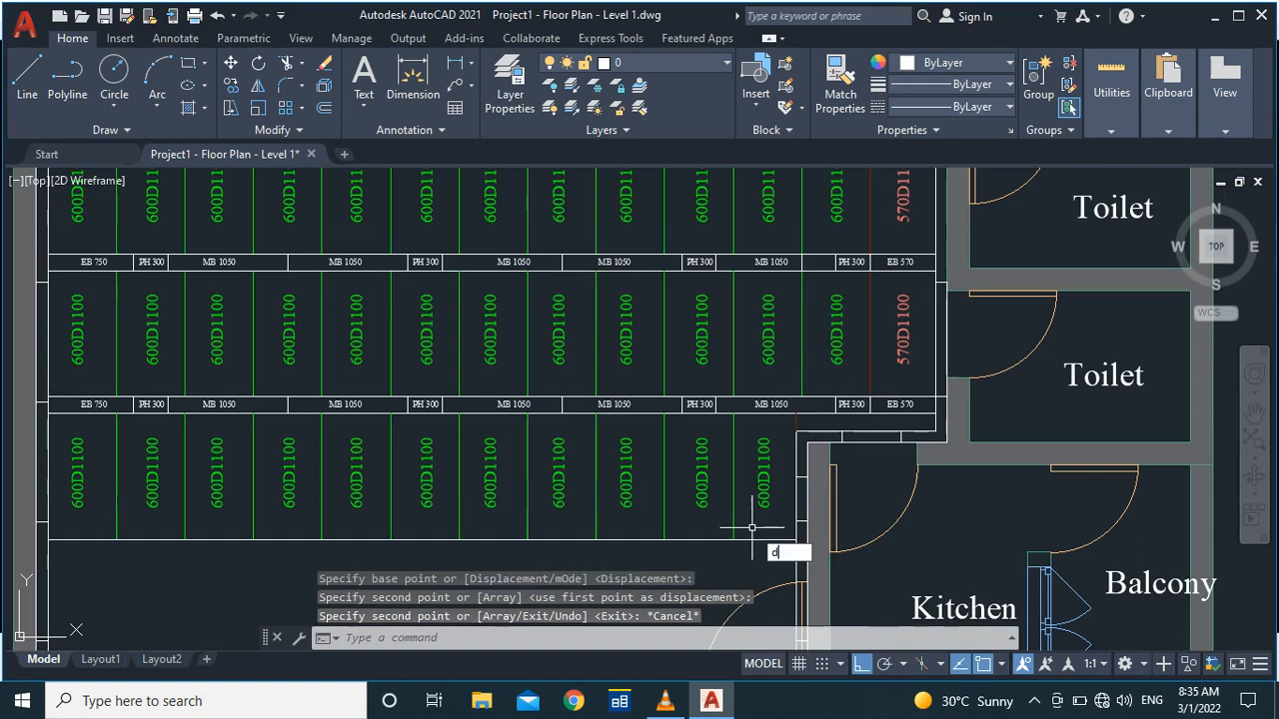
key(Return)
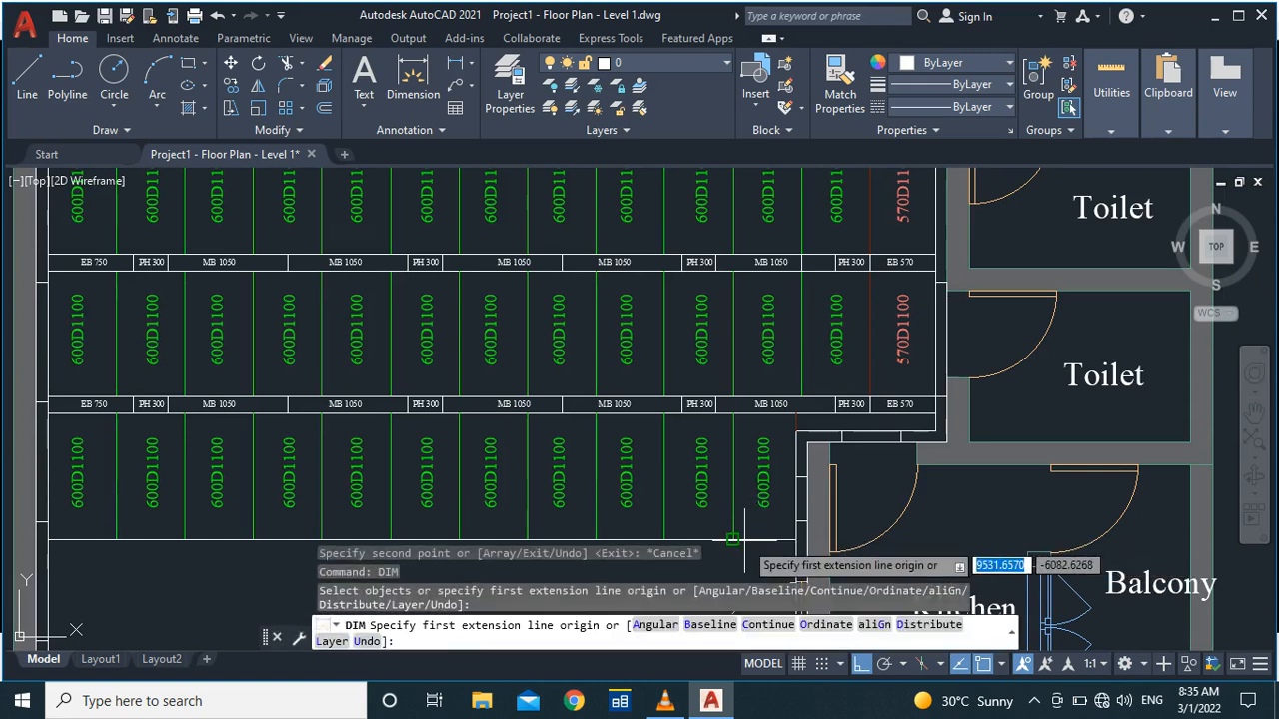
click(743, 537)
scroll(743, 523, up, 3)
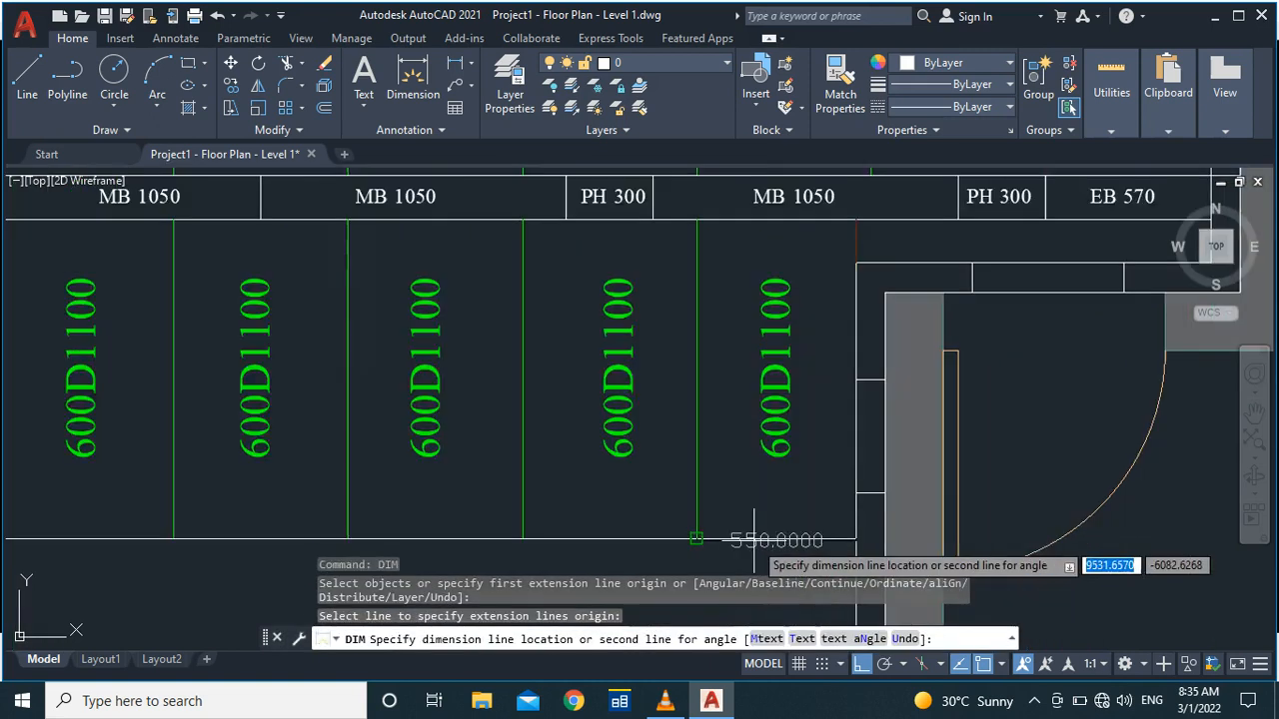
key(Escape)
Step: Change the copied label in the third row's end bay to 550D1100
scroll(758, 490, down, 2)
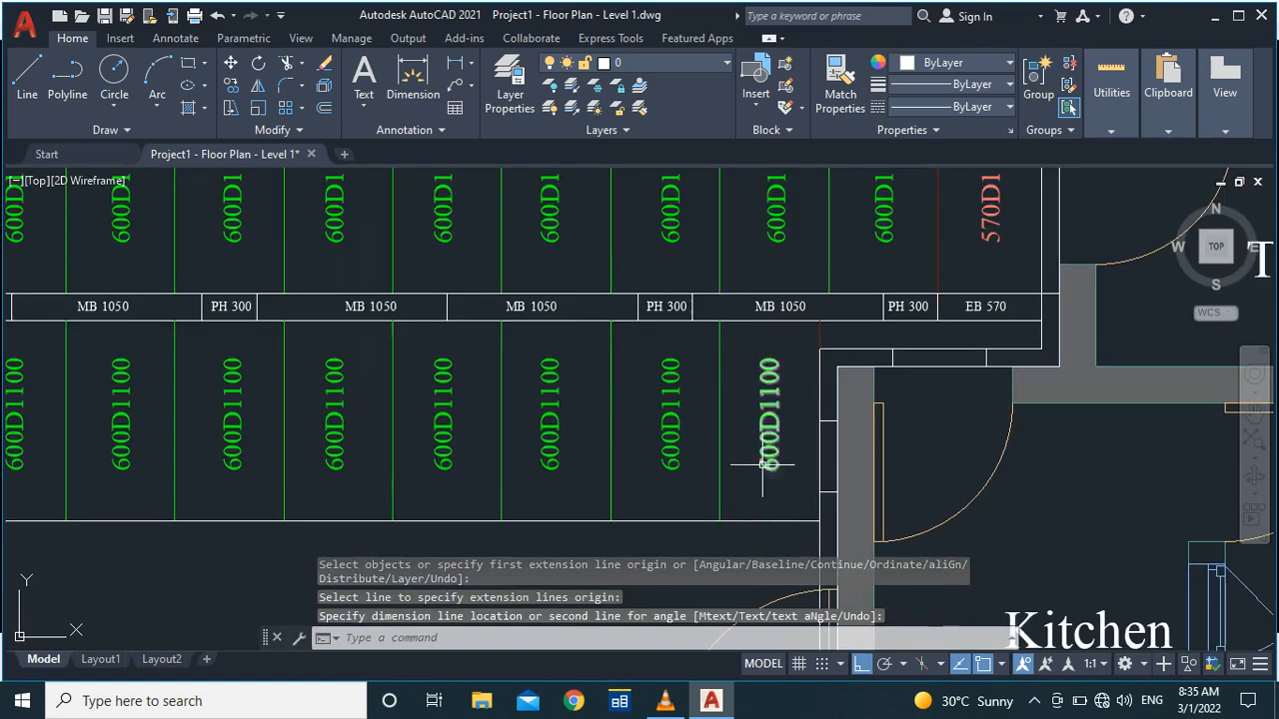
double_click(773, 455)
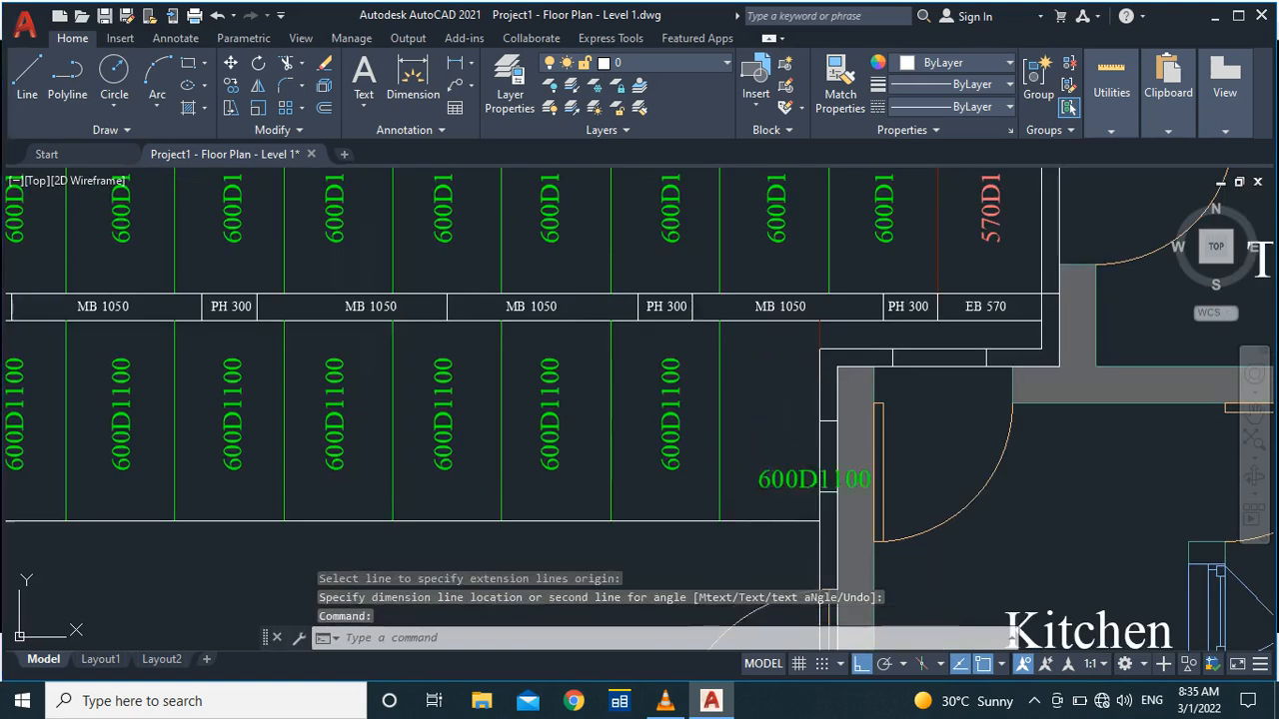
key(BackSpace)
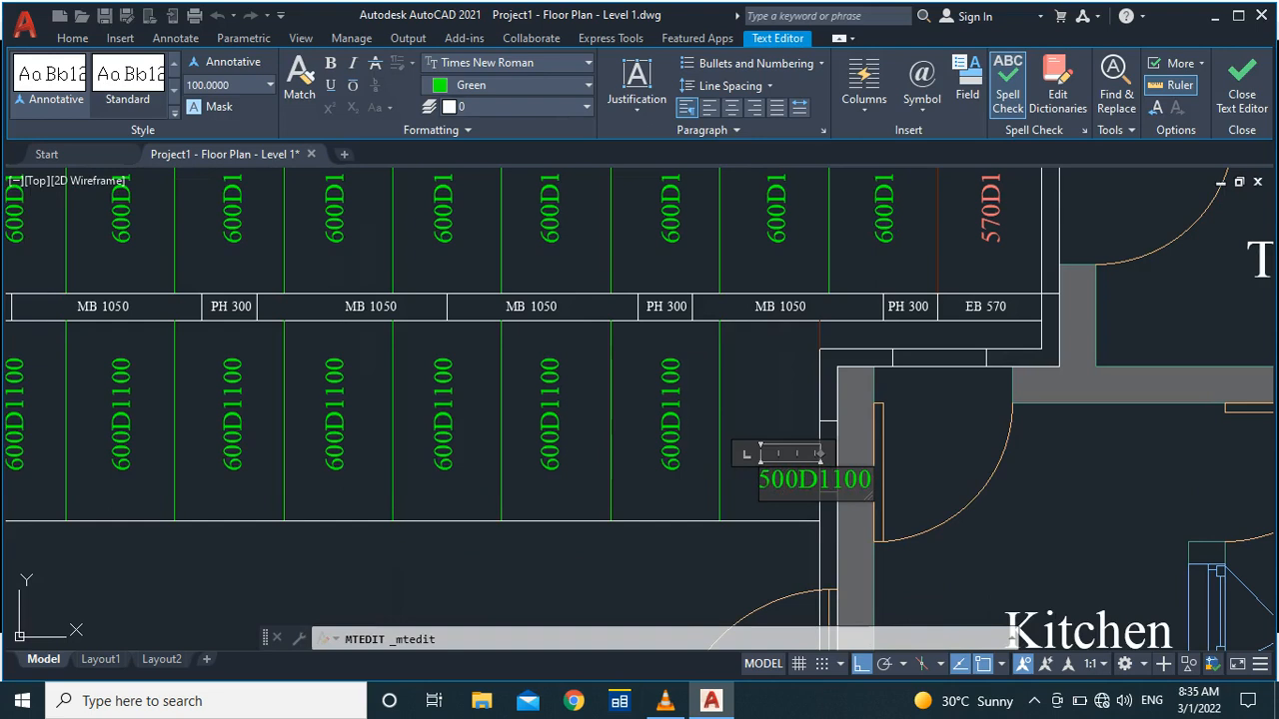
click(760, 403)
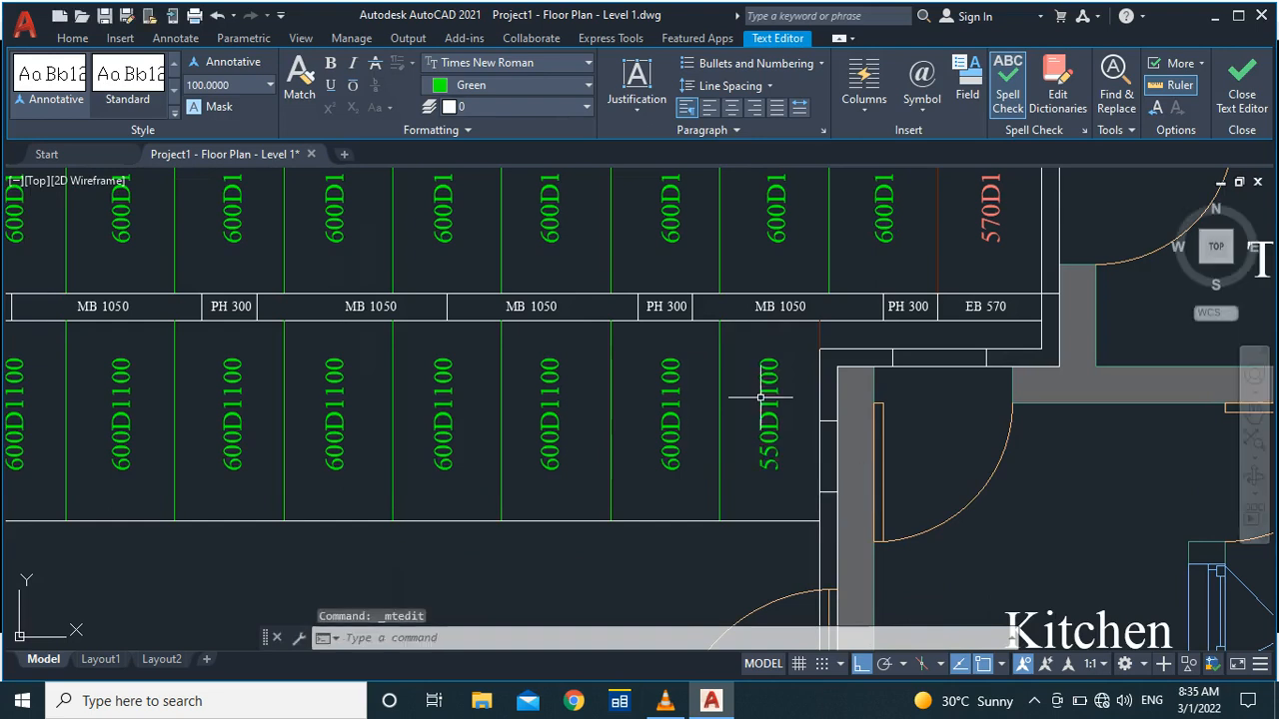
Step: Recolor the 550D1100 label's text light red, 242,113,114
double_click(763, 406)
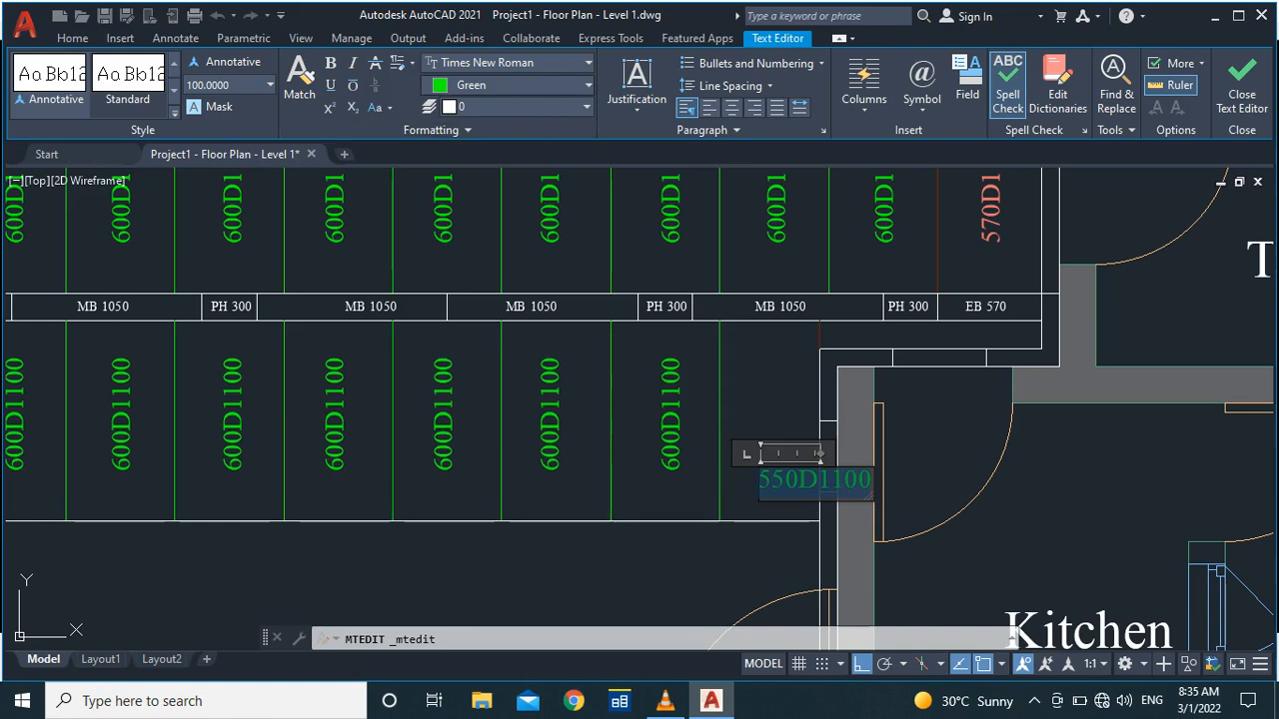
click(510, 85)
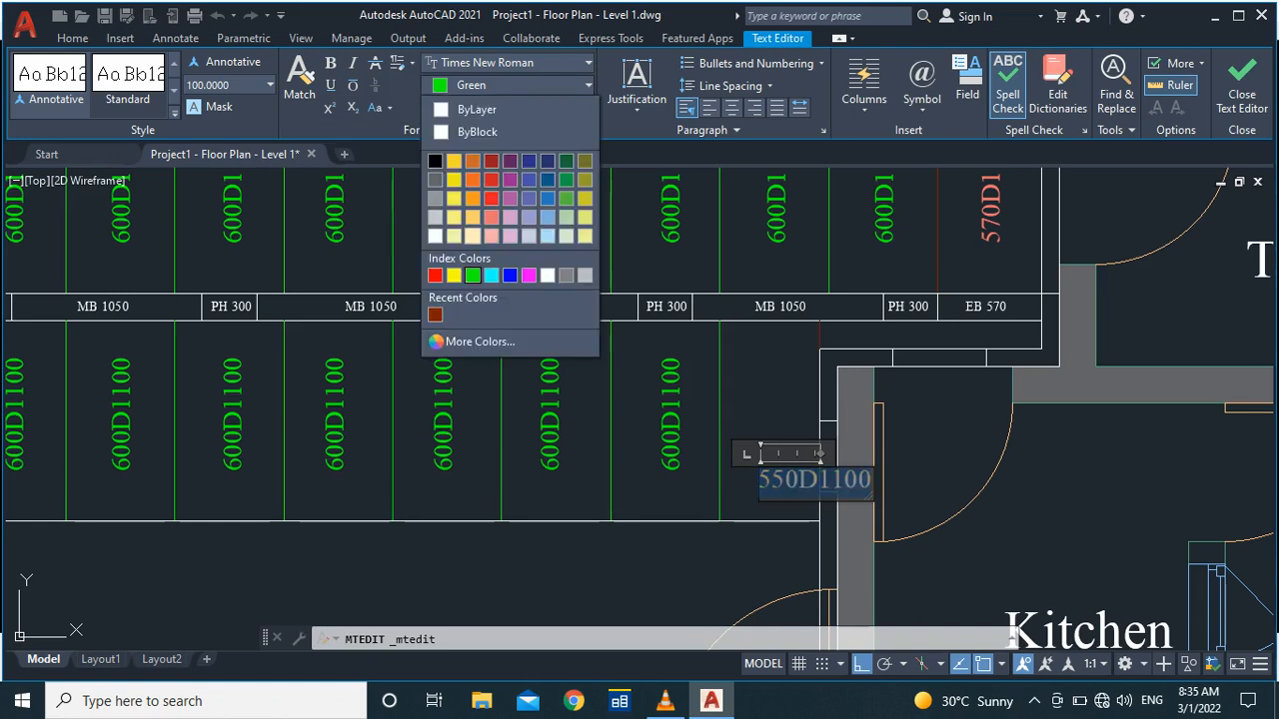
click(491, 217)
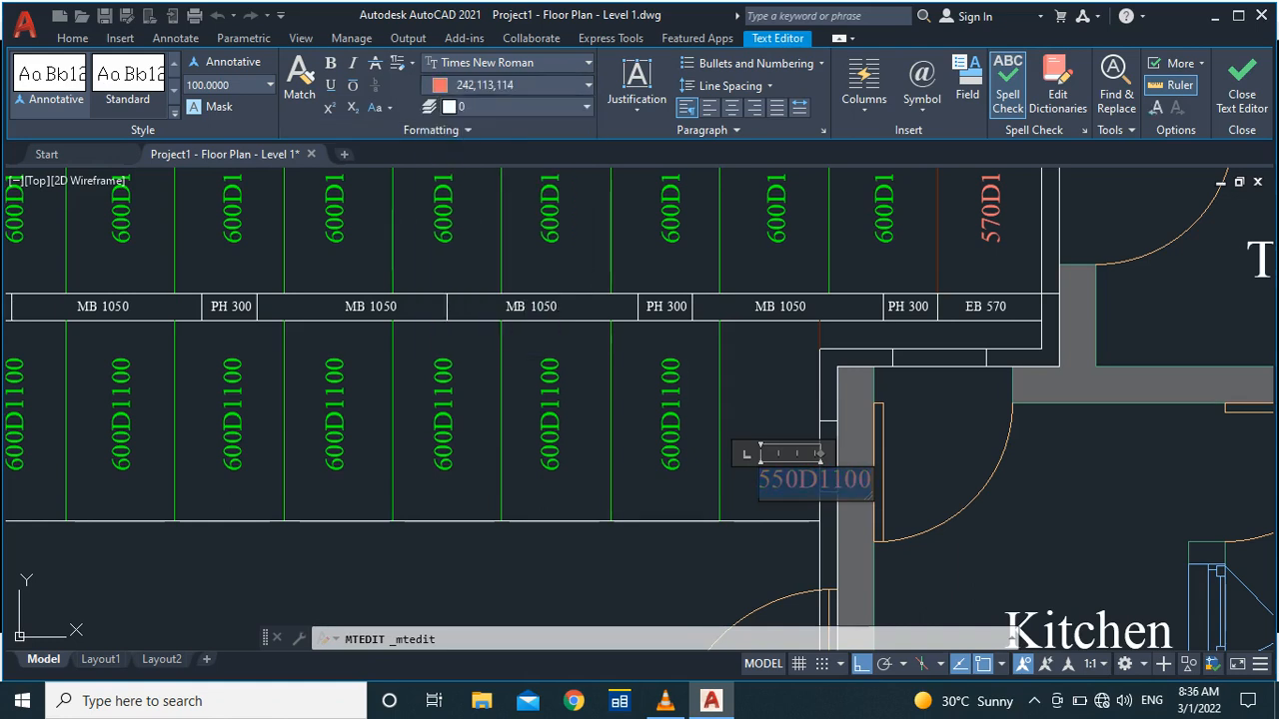
click(758, 358)
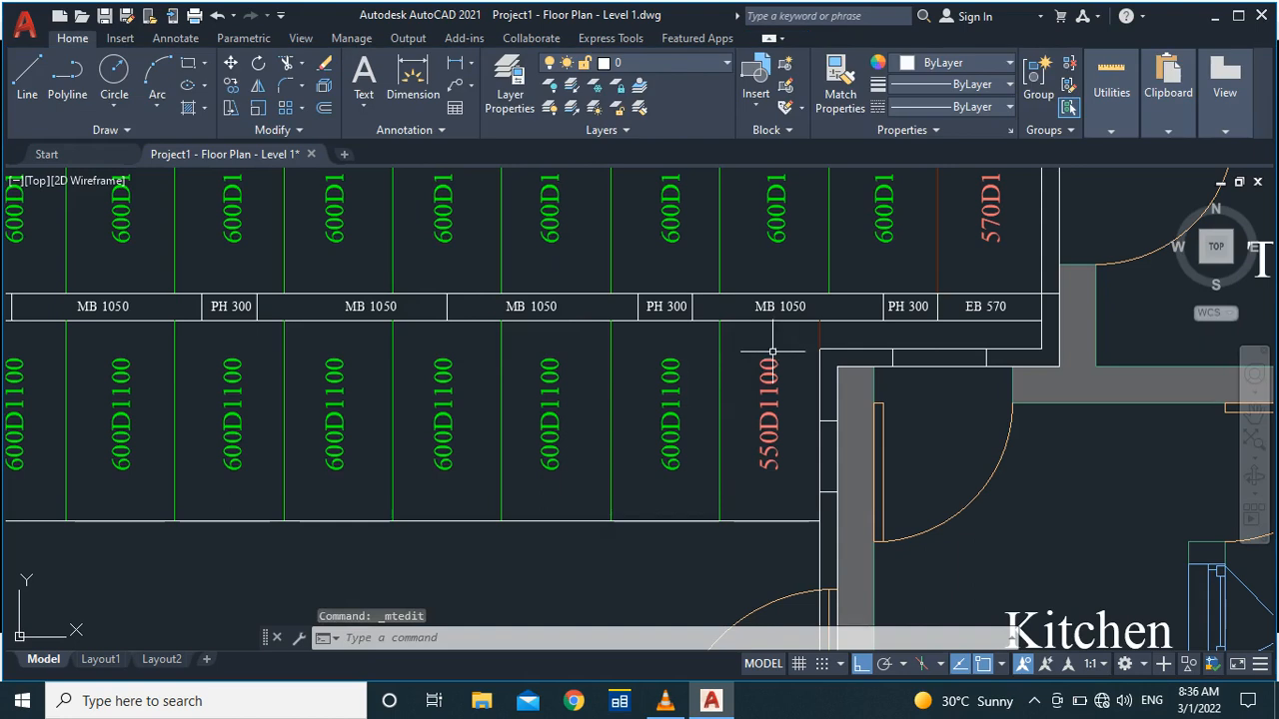
Step: Match the properties of the short red line above the wall corner onto the divider between the last 600D1100 and 550D1100 panels
scroll(772, 352, down, 4)
scroll(752, 385, up, 6)
text(a)
key(Return)
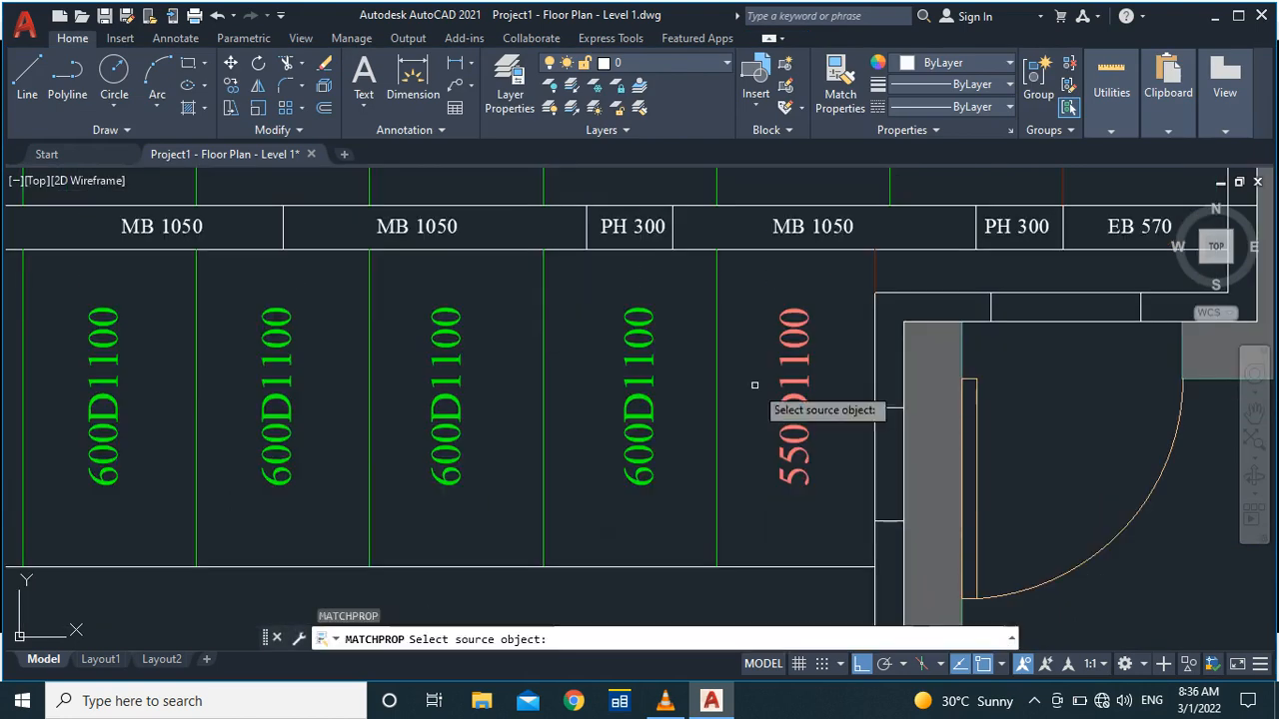
click(873, 270)
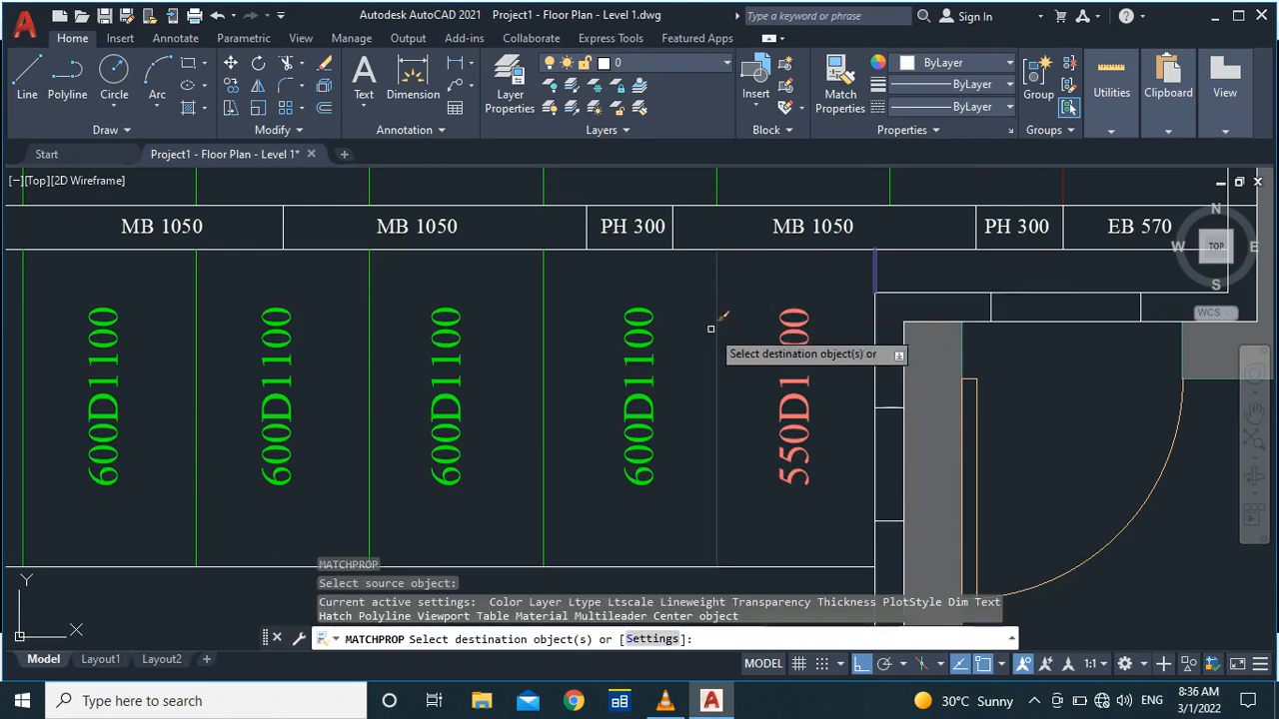
key(Escape)
Step: Examine the three finished panel rows and the empty space remaining below the third row
scroll(719, 325, down, 4)
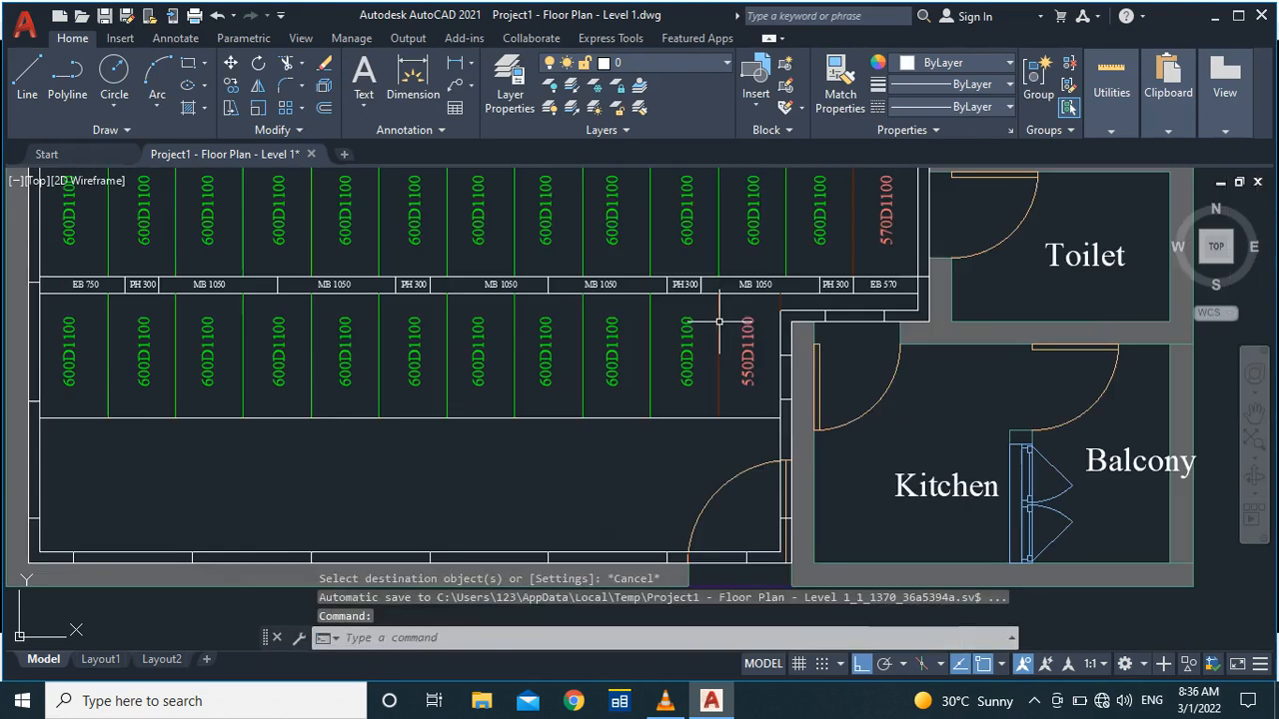
scroll(761, 357, down, 4)
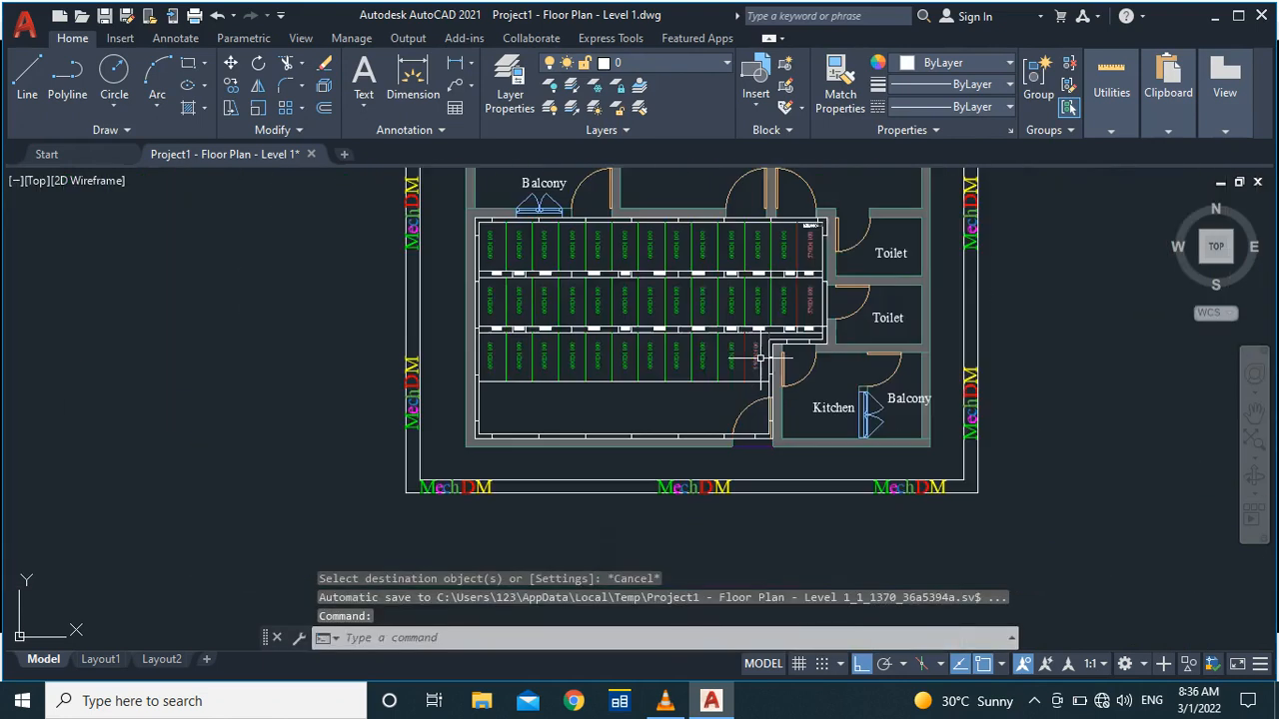
scroll(727, 387, up, 2)
scroll(720, 405, down, 2)
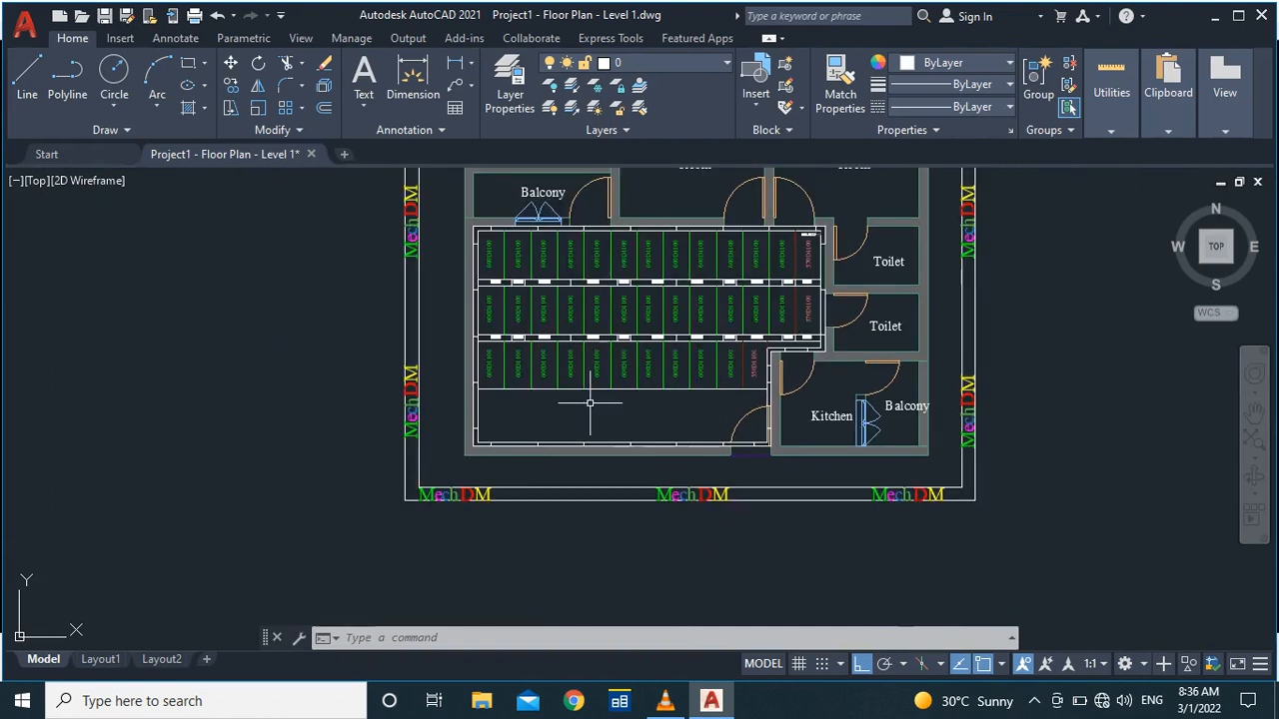
scroll(539, 350, up, 4)
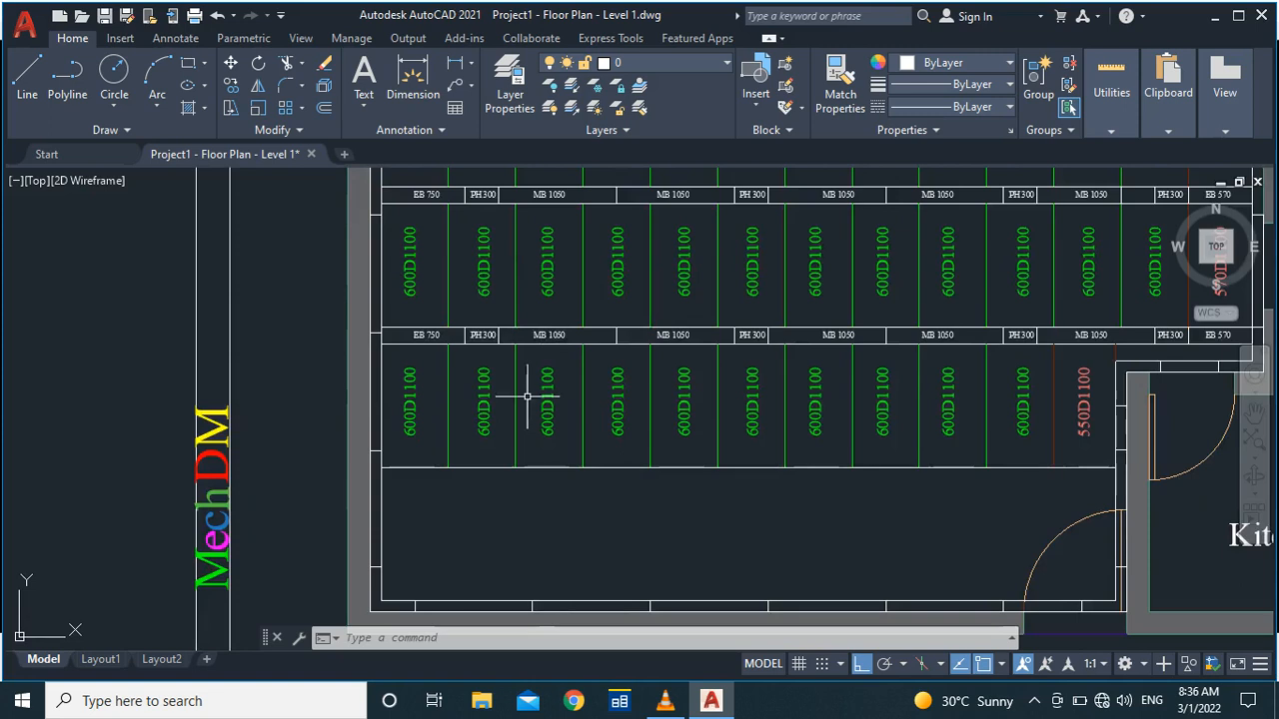
scroll(536, 397, down, 2)
scroll(620, 463, down, 2)
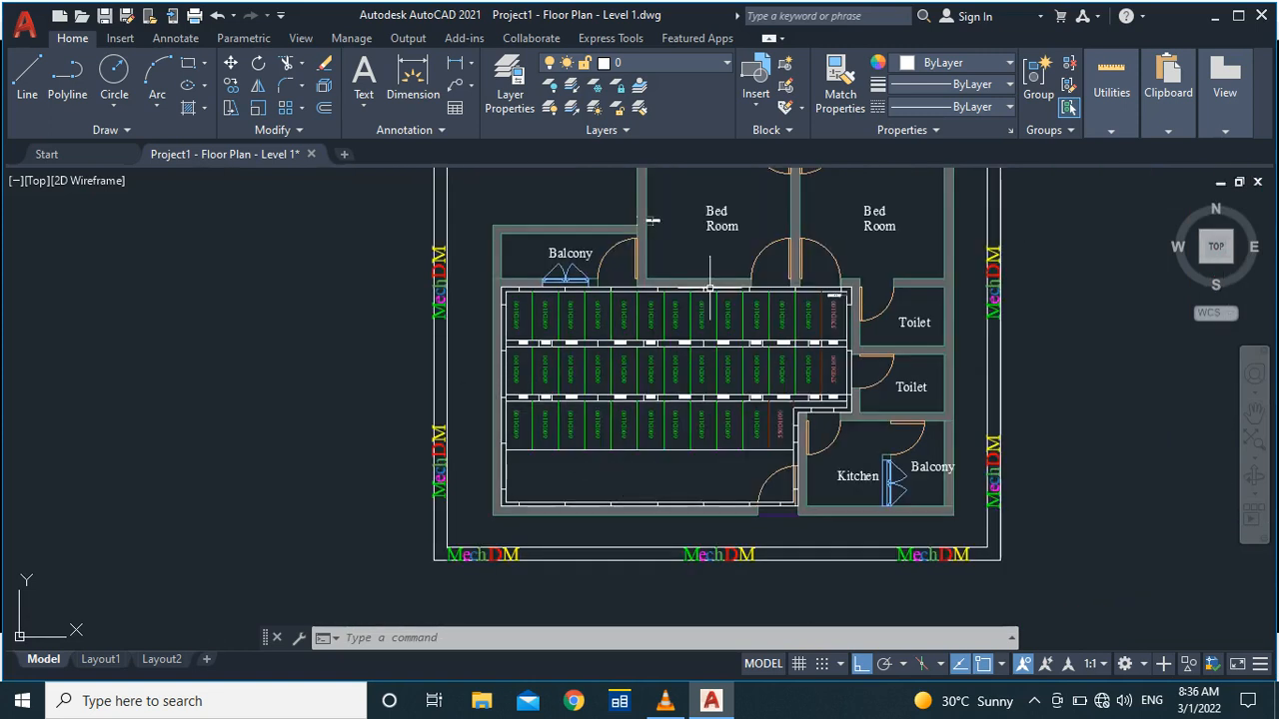
scroll(633, 297, up, 4)
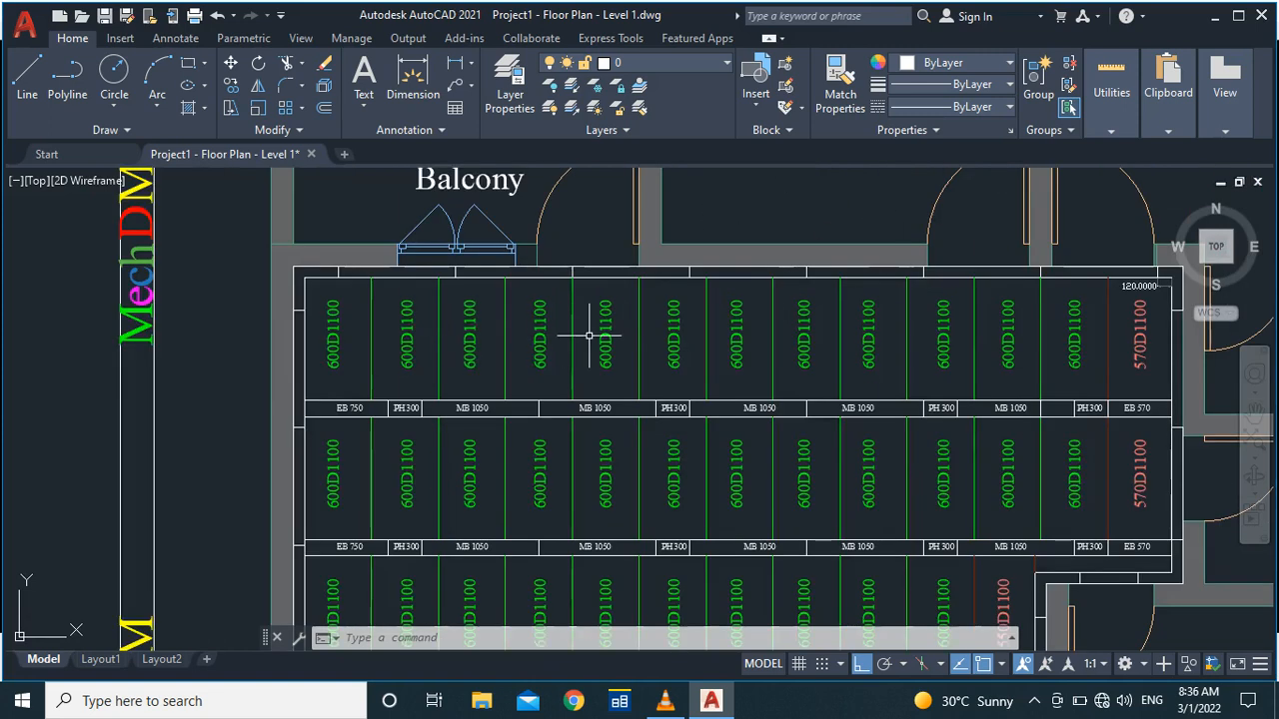
scroll(590, 338, down, 4)
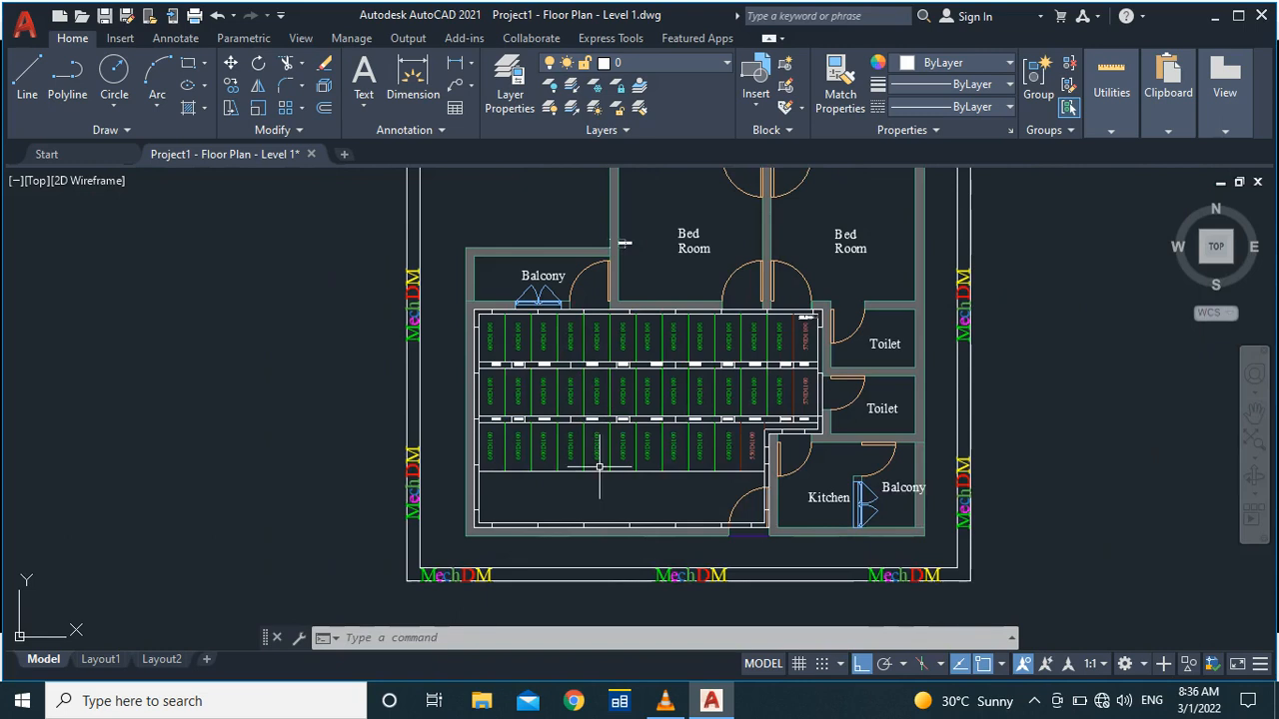
Step: Measure the length of the short red line between the second strip and the inner wall corner
scroll(698, 496, up, 3)
scroll(506, 410, down, 3)
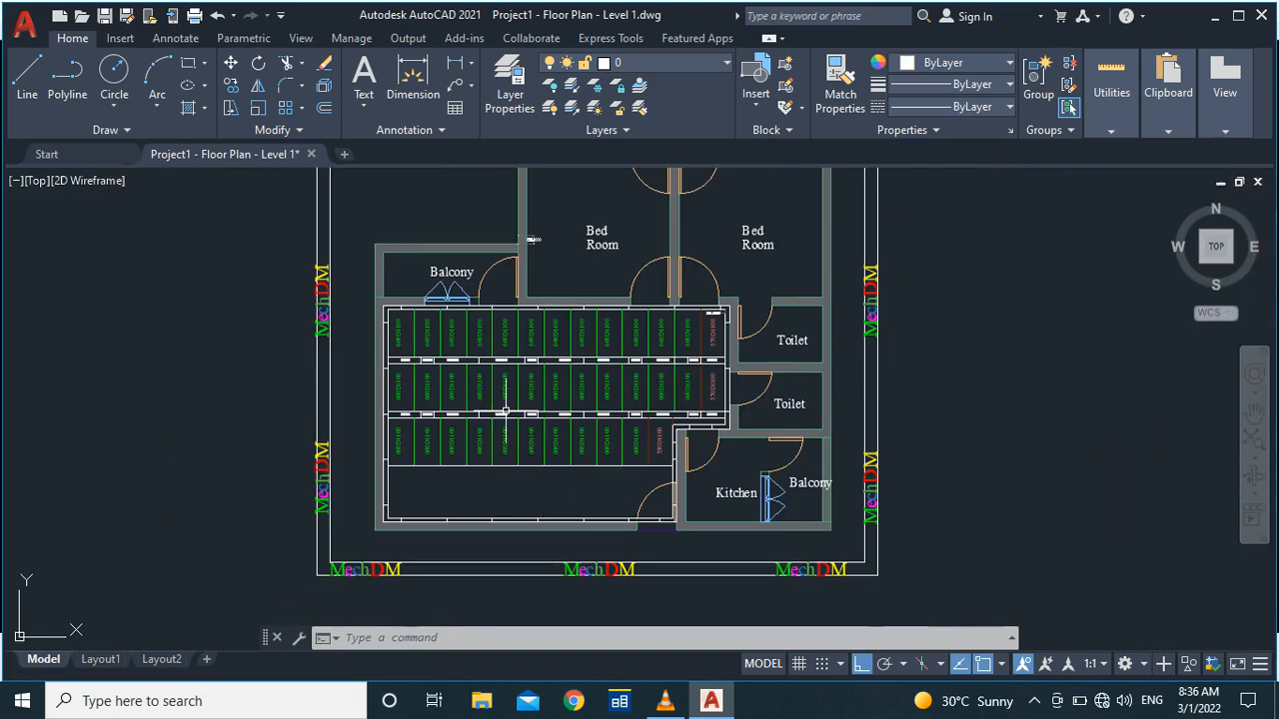
scroll(585, 398, up, 4)
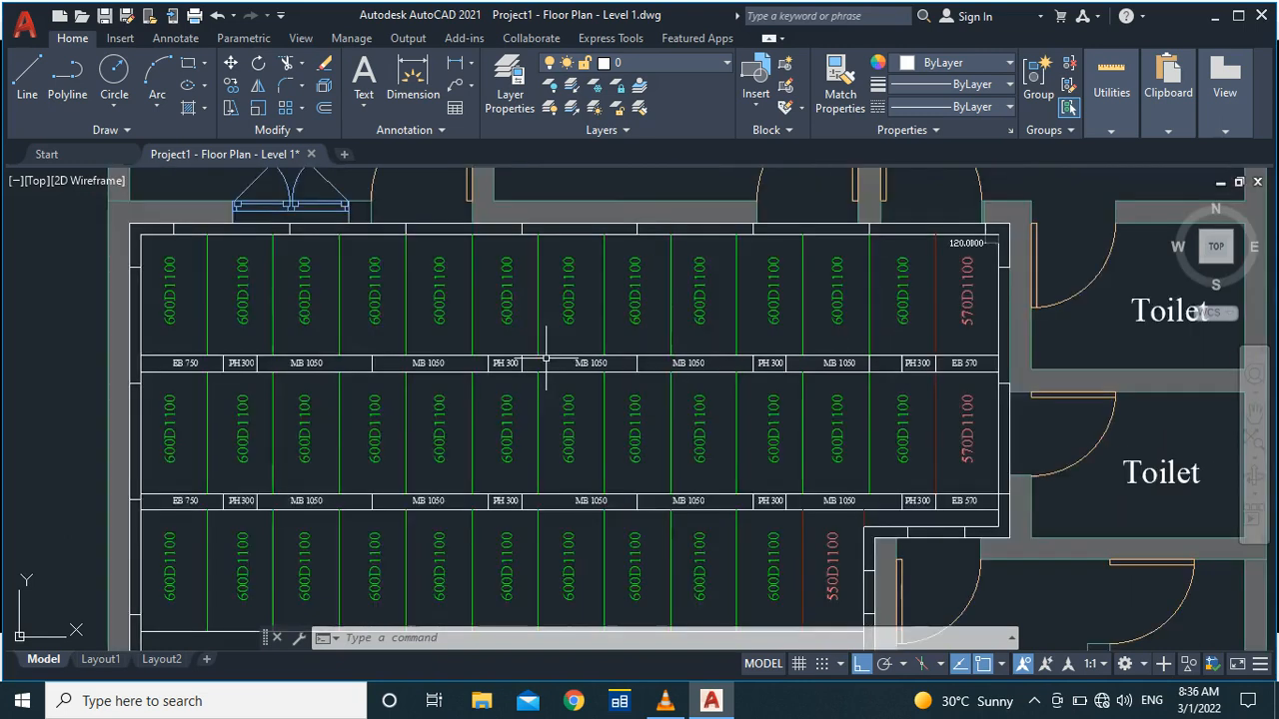
scroll(337, 329, down, 2)
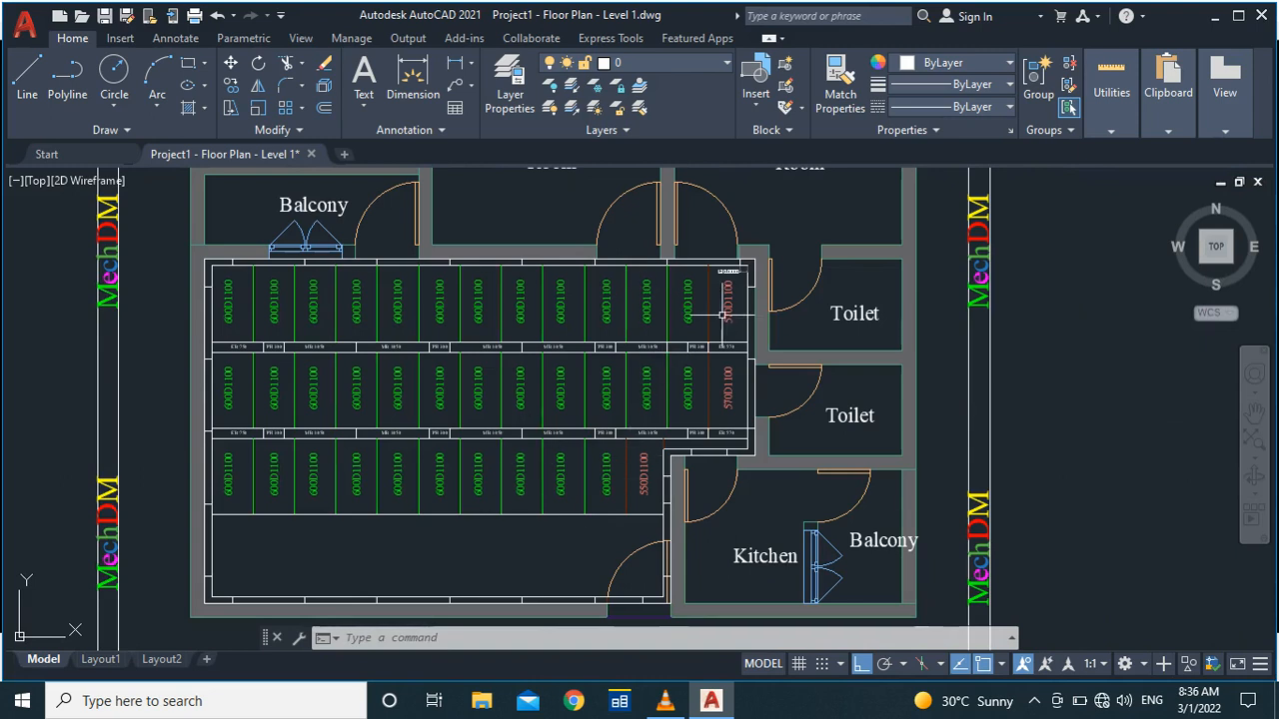
scroll(712, 441, up, 6)
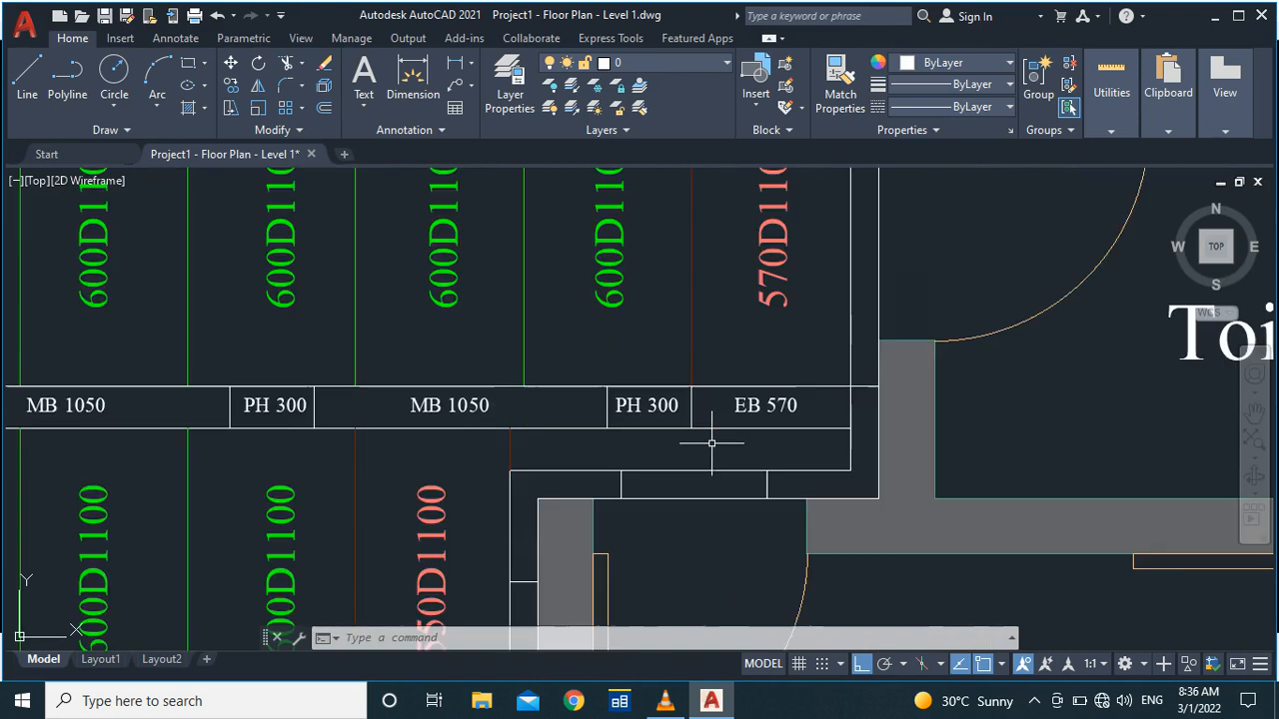
scroll(686, 451, down, 2)
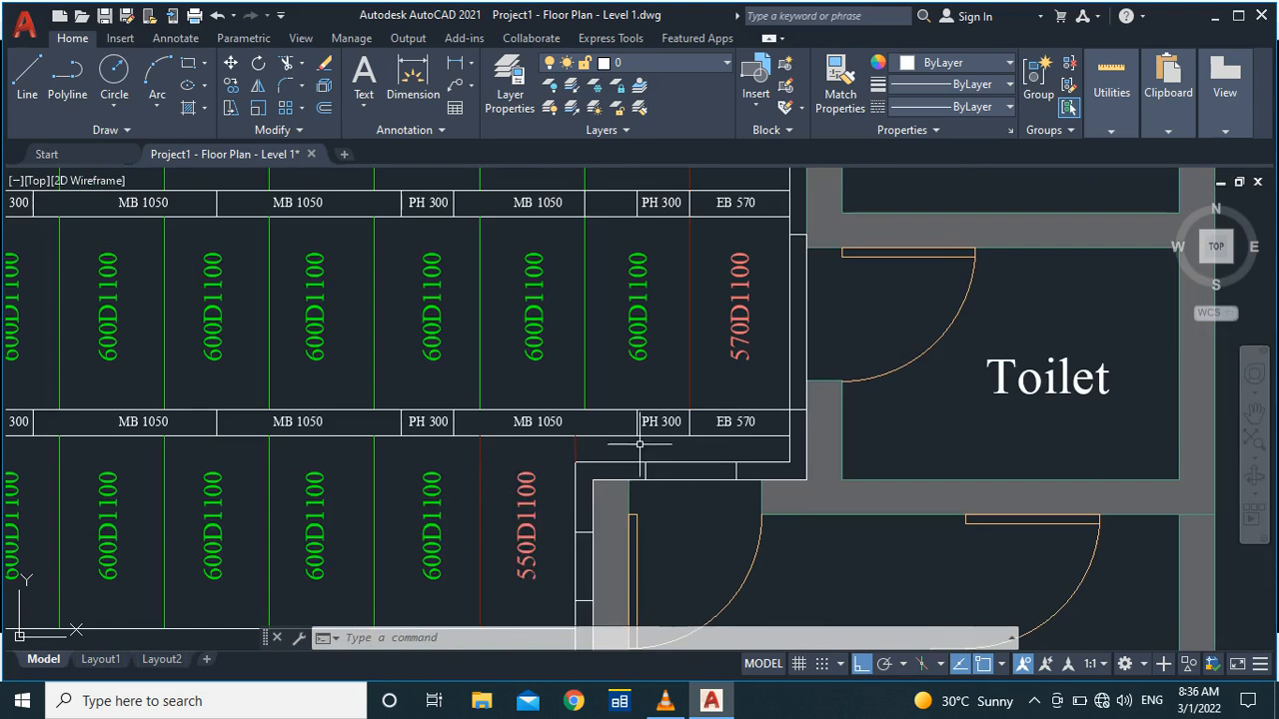
scroll(565, 454, up, 1)
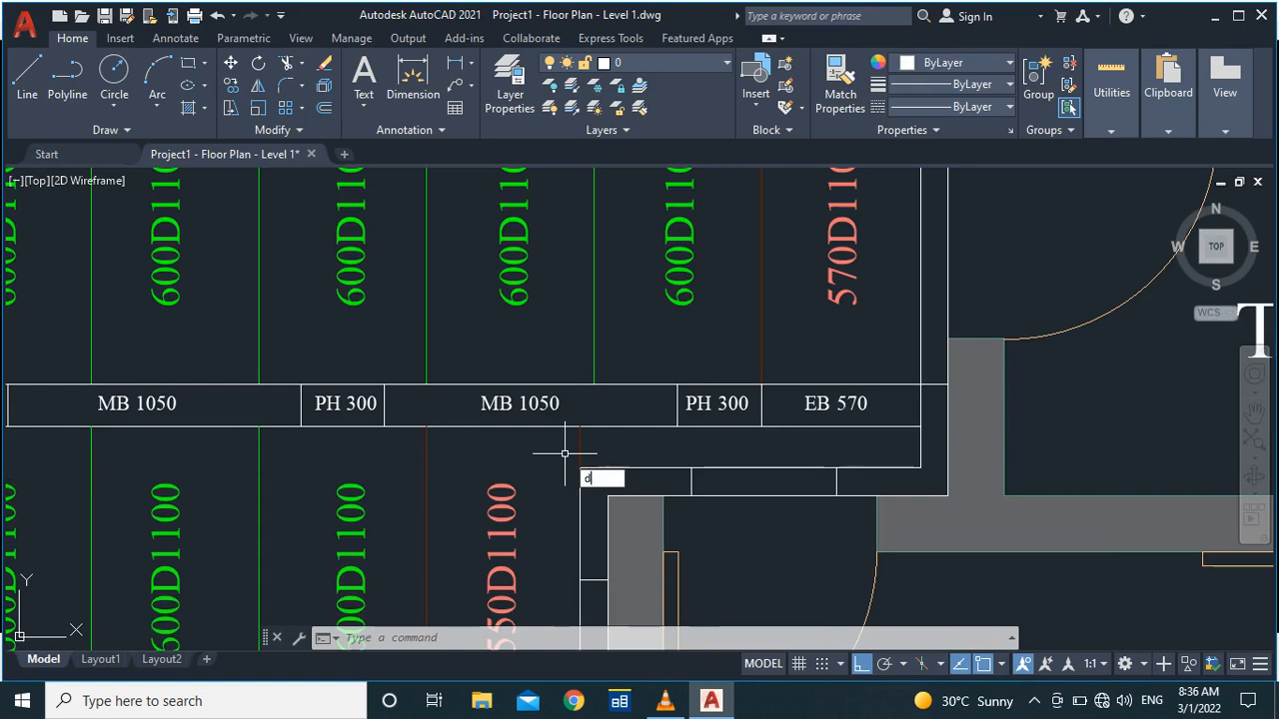
key(Return)
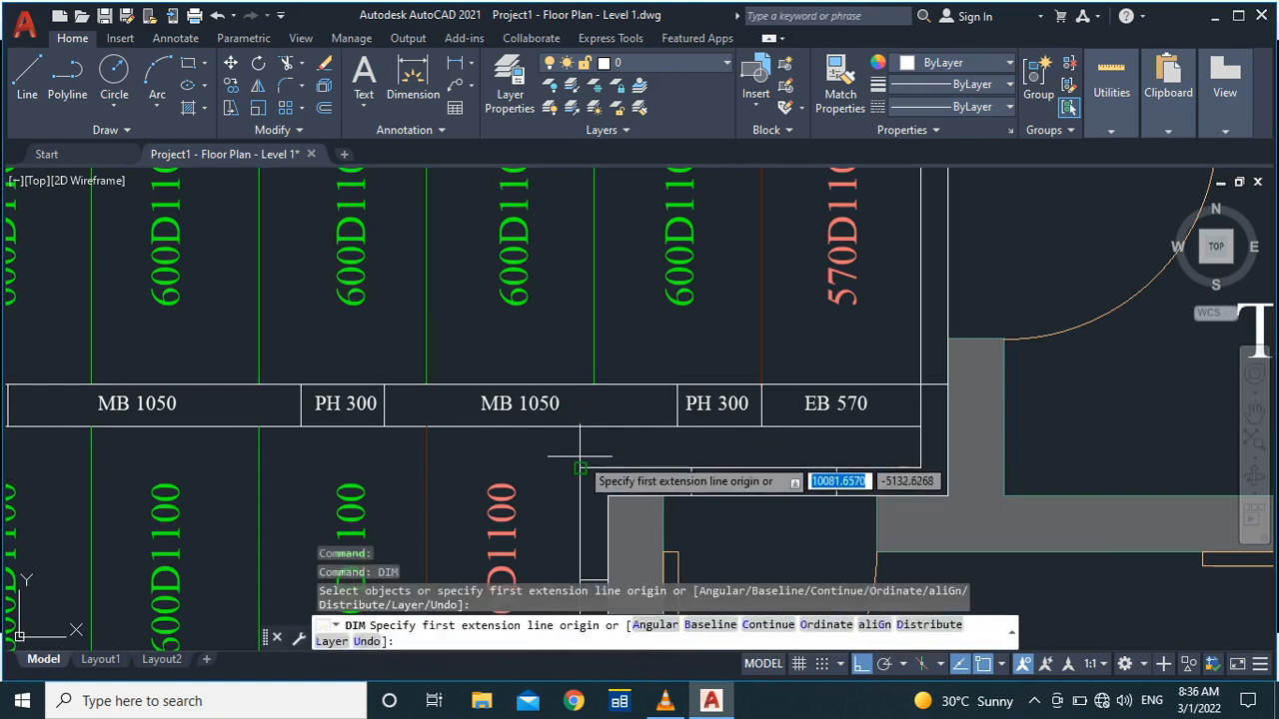
click(577, 446)
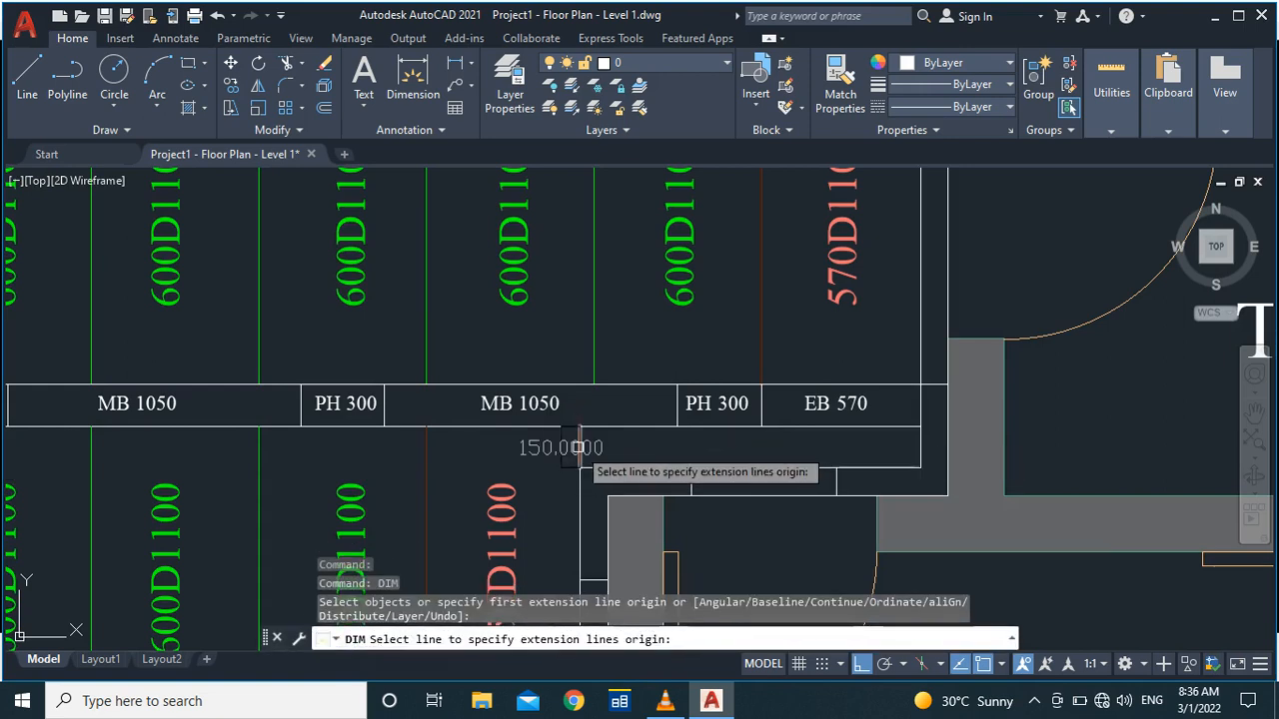
key(Escape)
scroll(733, 345, down, 4)
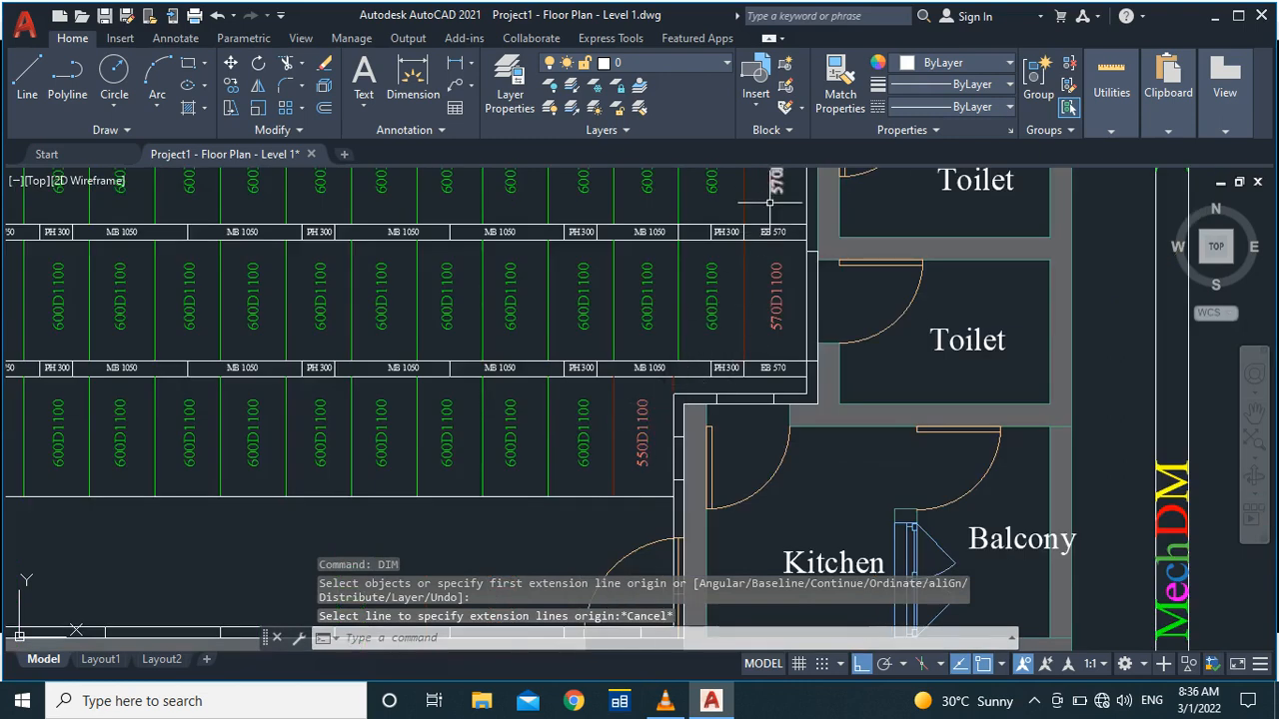
scroll(769, 203, down, 2)
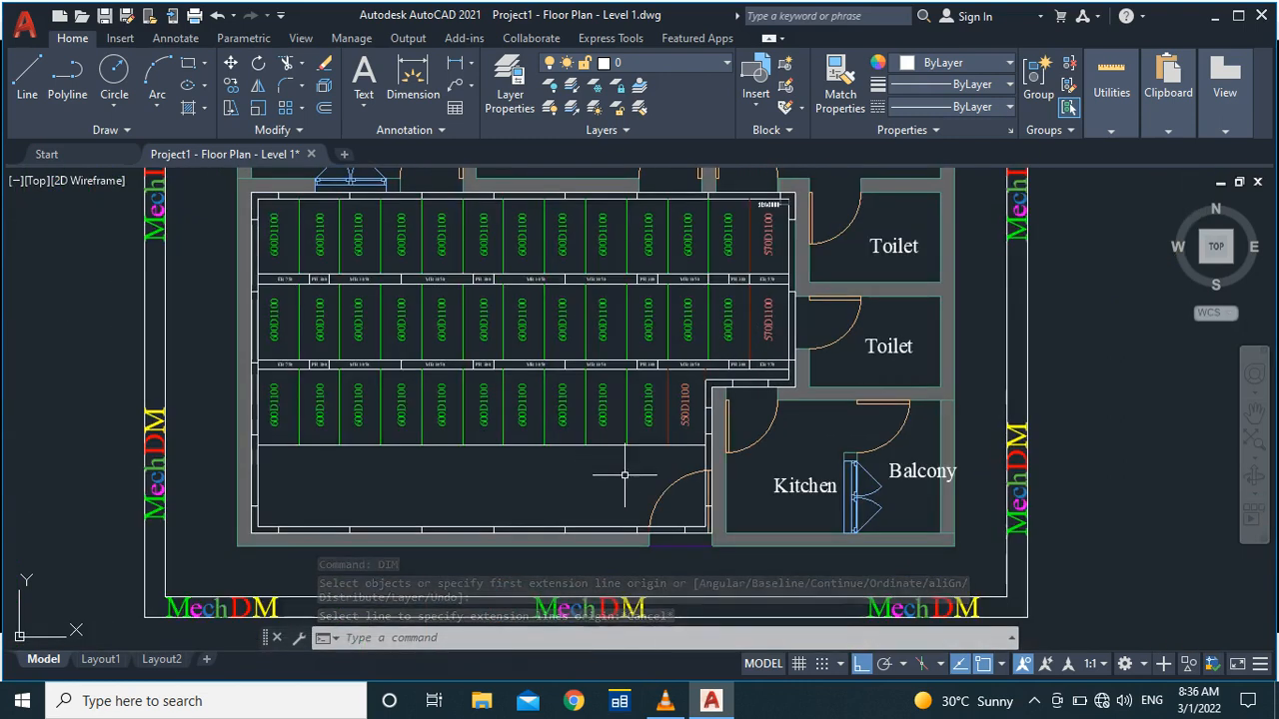
scroll(654, 487, up, 4)
key(Escape)
scroll(656, 485, down, 4)
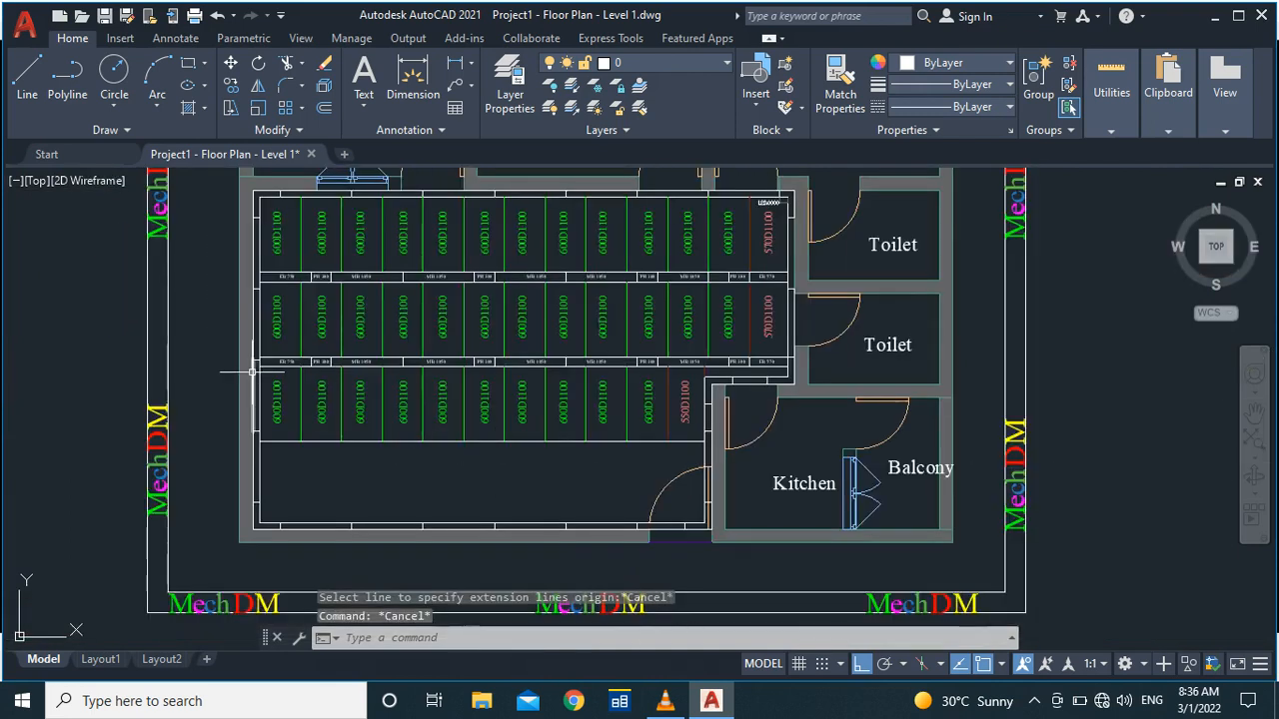
scroll(263, 363, up, 8)
scroll(387, 326, down, 7)
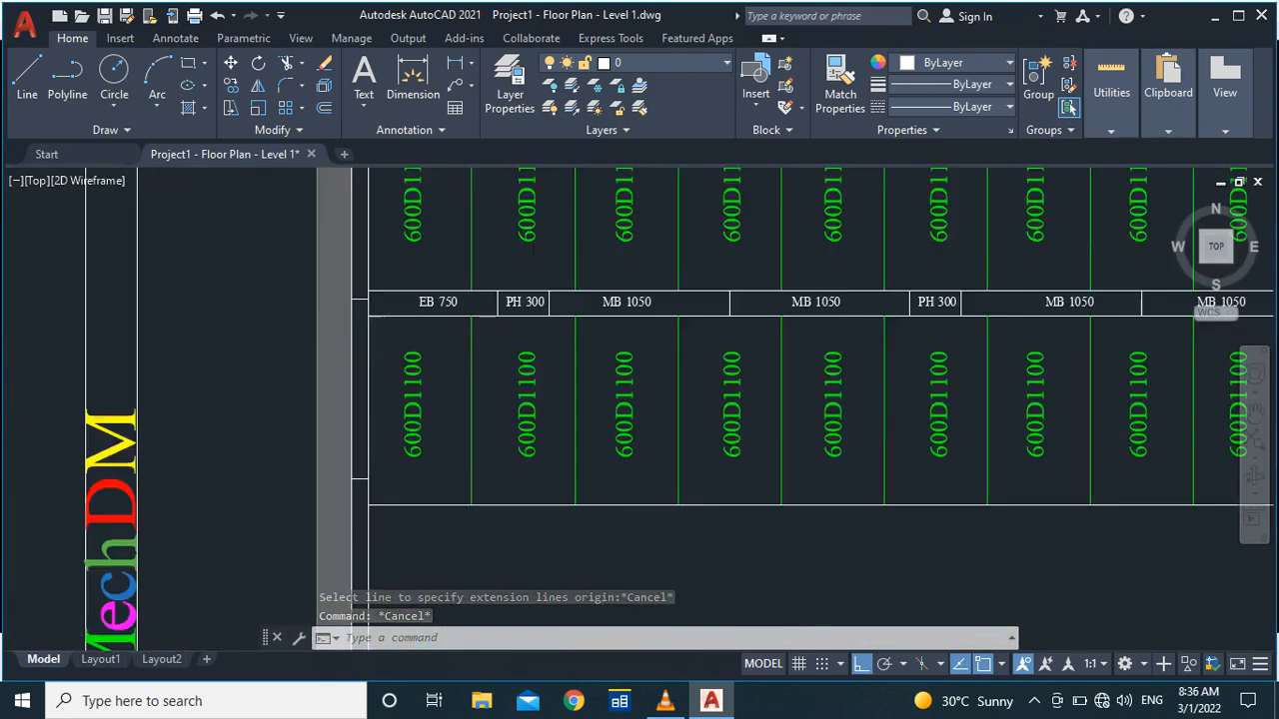
Step: Copy the second strip's EB, PH and MB labels, dividers and lower edge lines to directly beneath the third panel row
scroll(827, 335, up, 5)
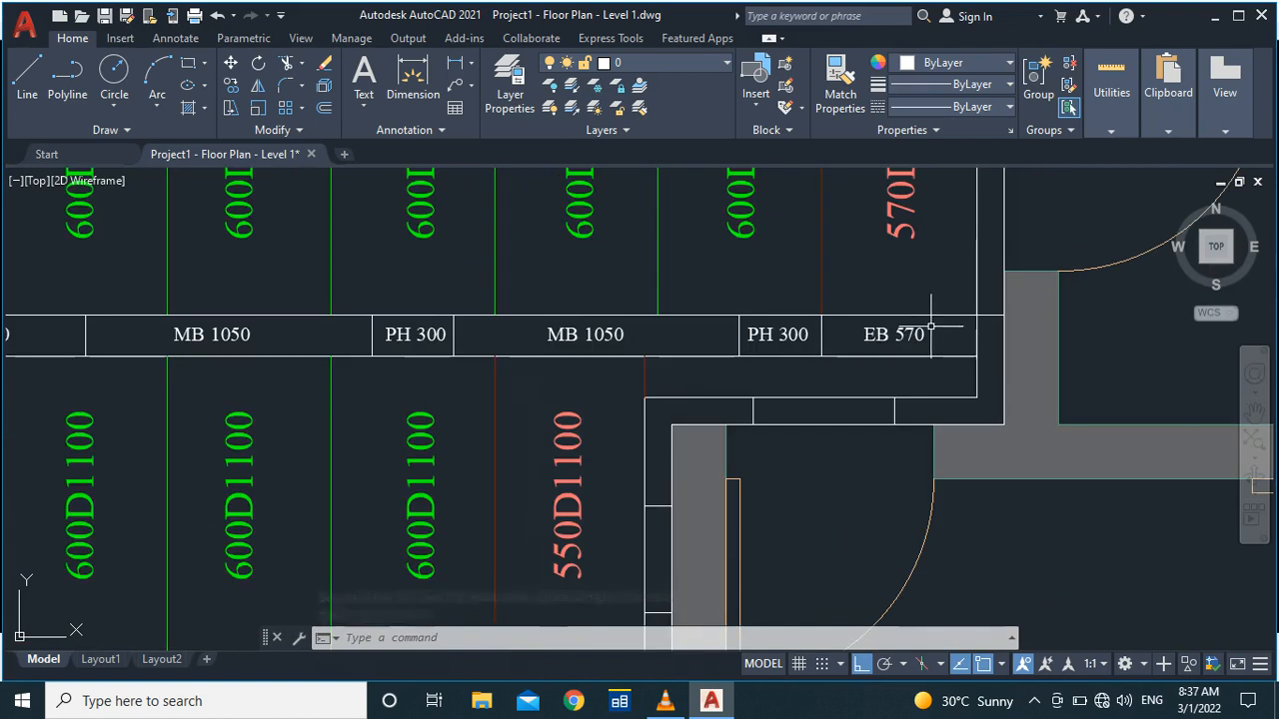
click(936, 327)
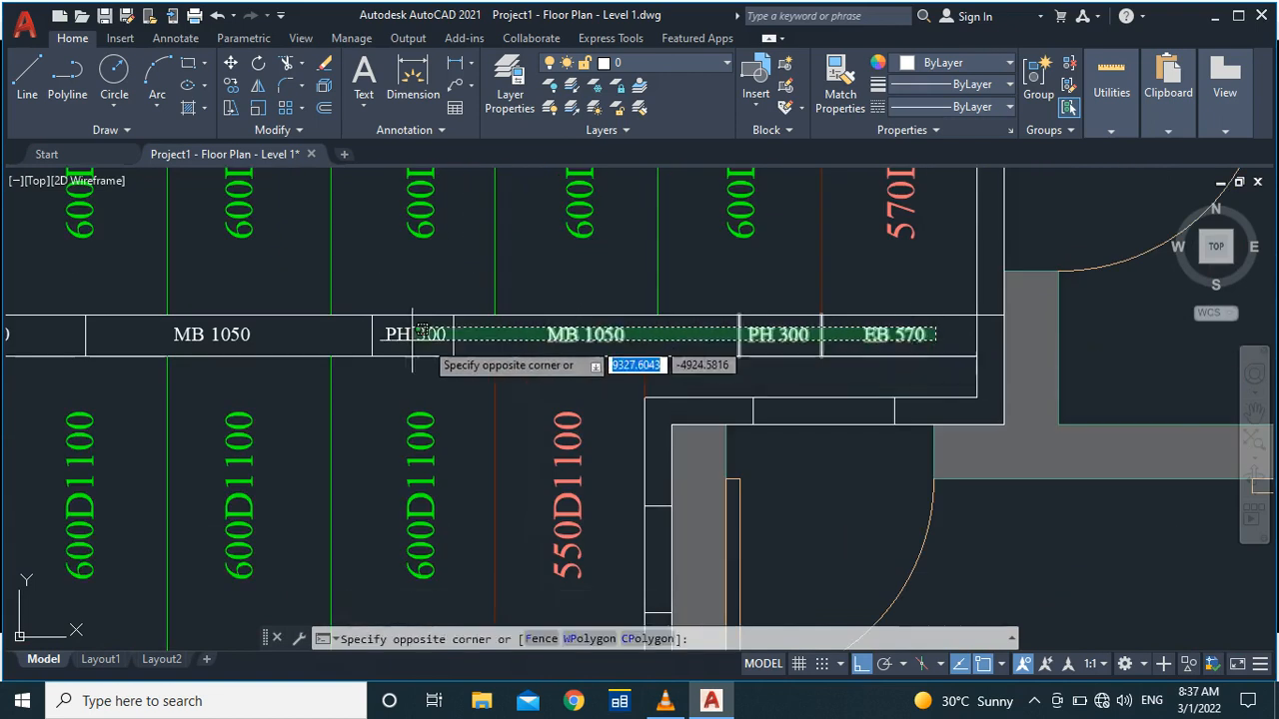
click(78, 335)
scroll(371, 398, down, 2)
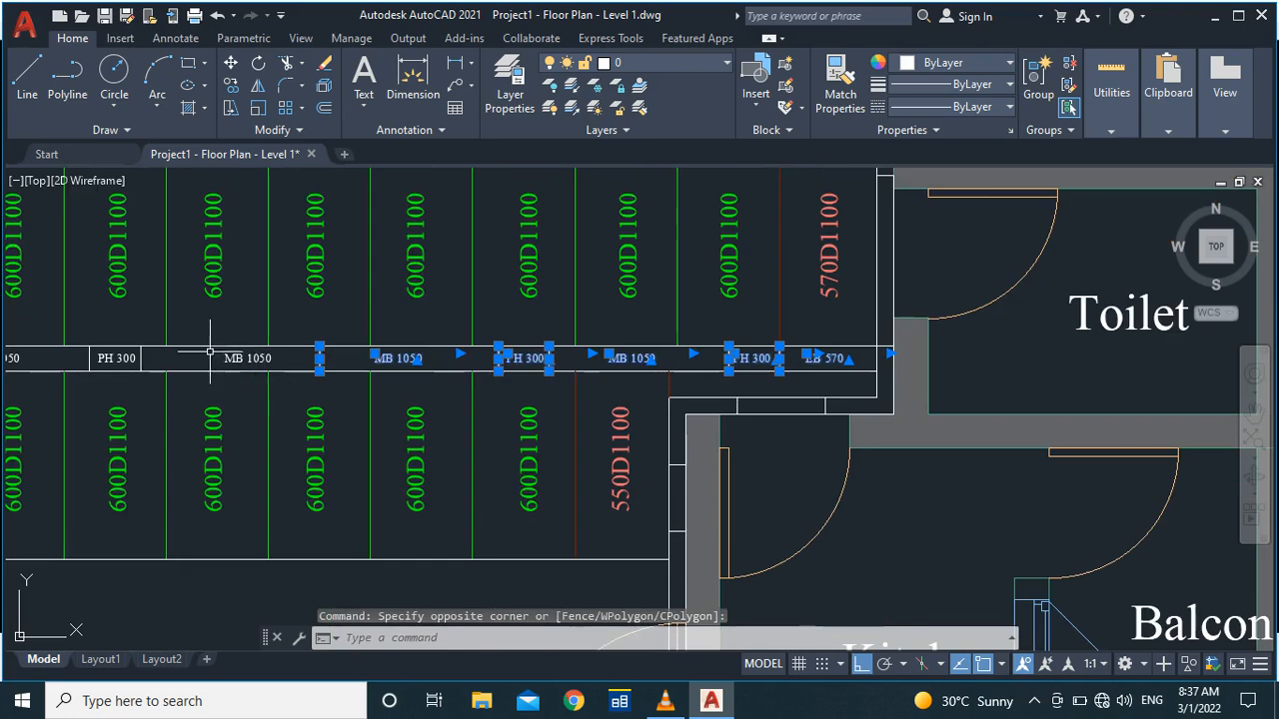
scroll(180, 354, down, 4)
scroll(285, 395, up, 6)
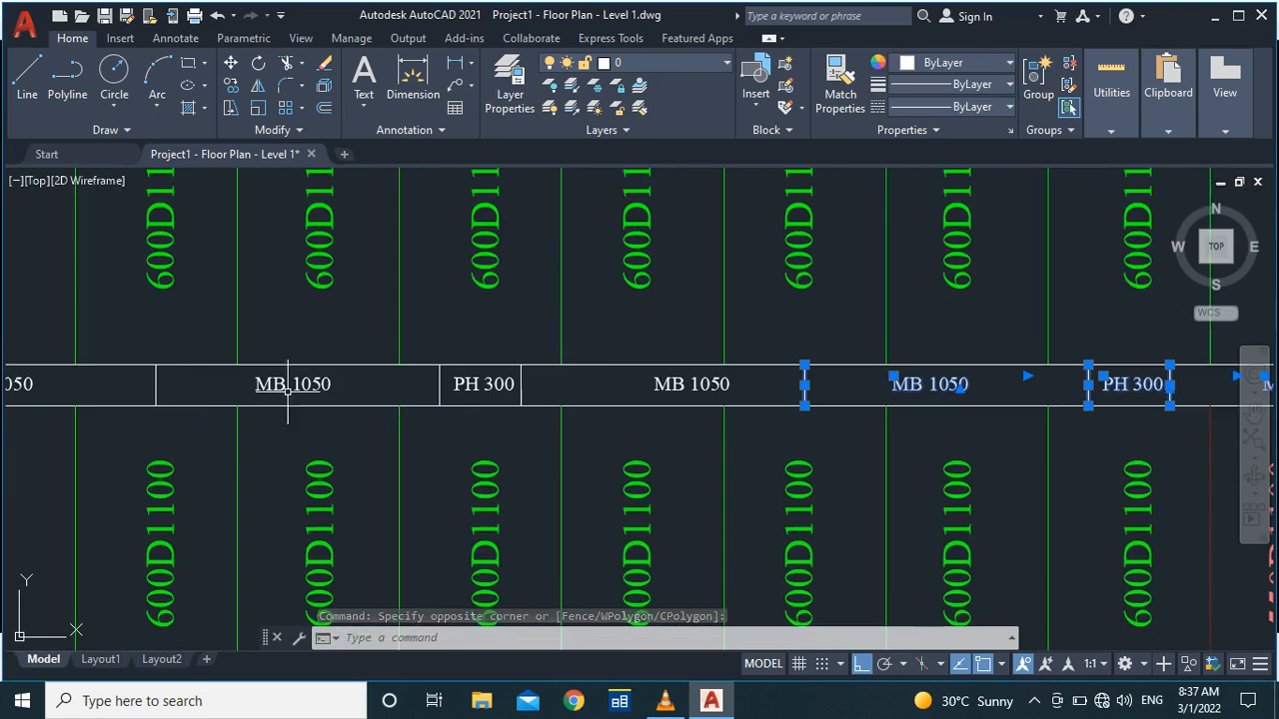
click(743, 382)
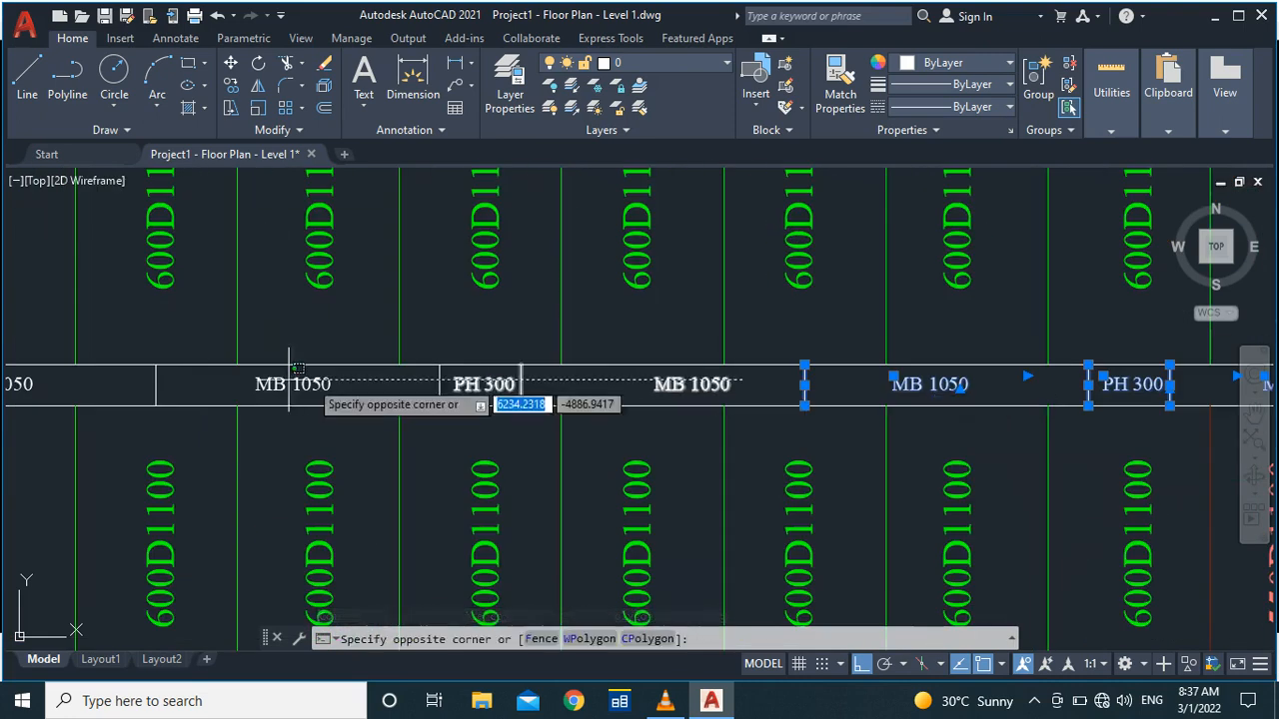
click(6, 400)
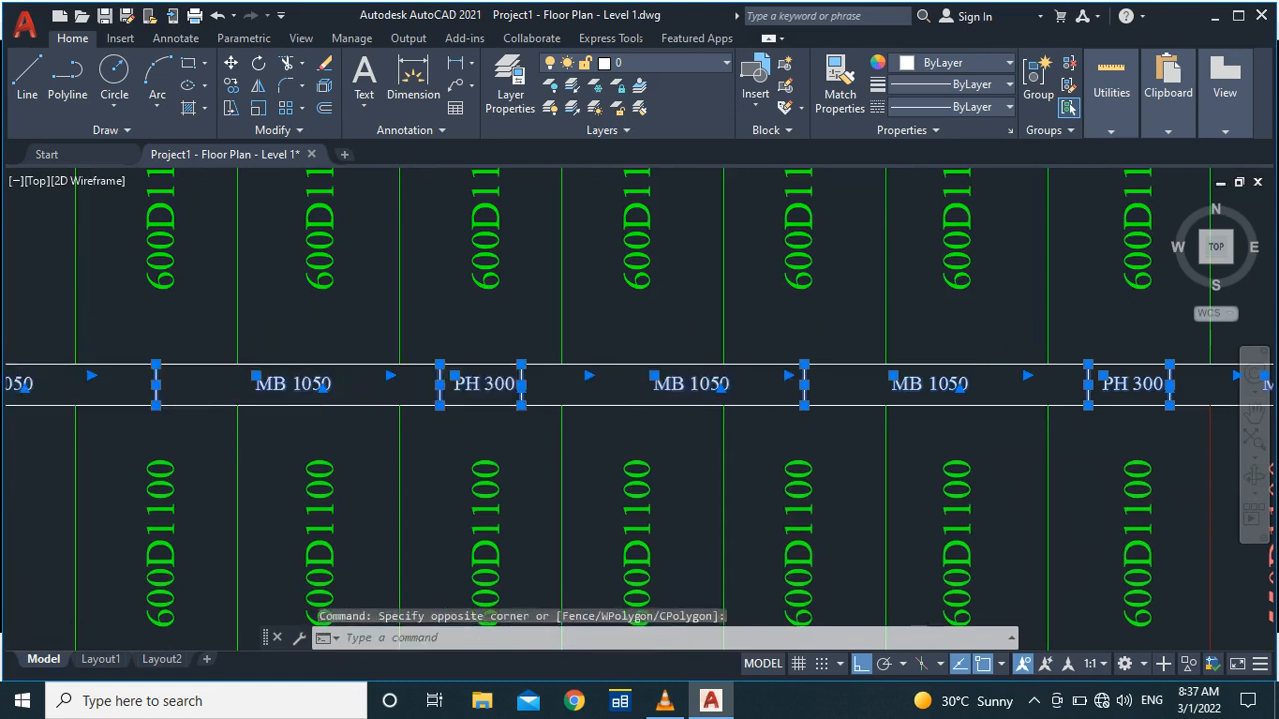
scroll(411, 458, down, 3)
click(219, 414)
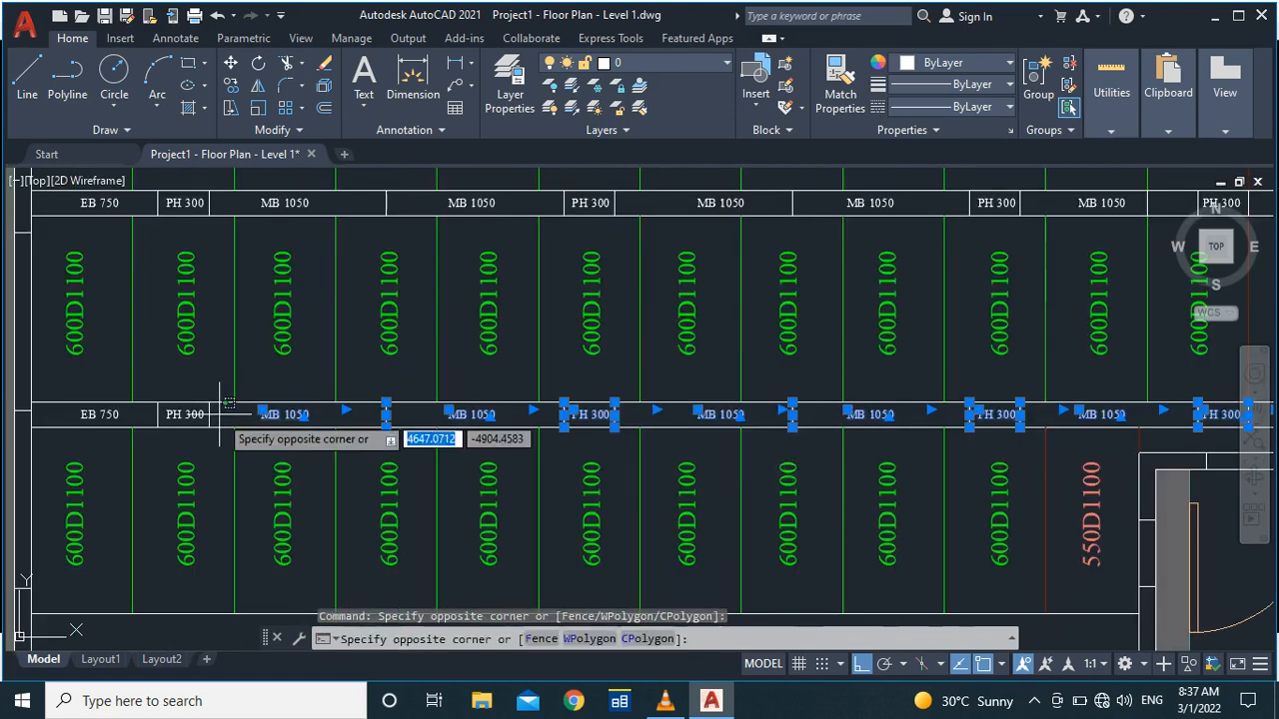
click(60, 412)
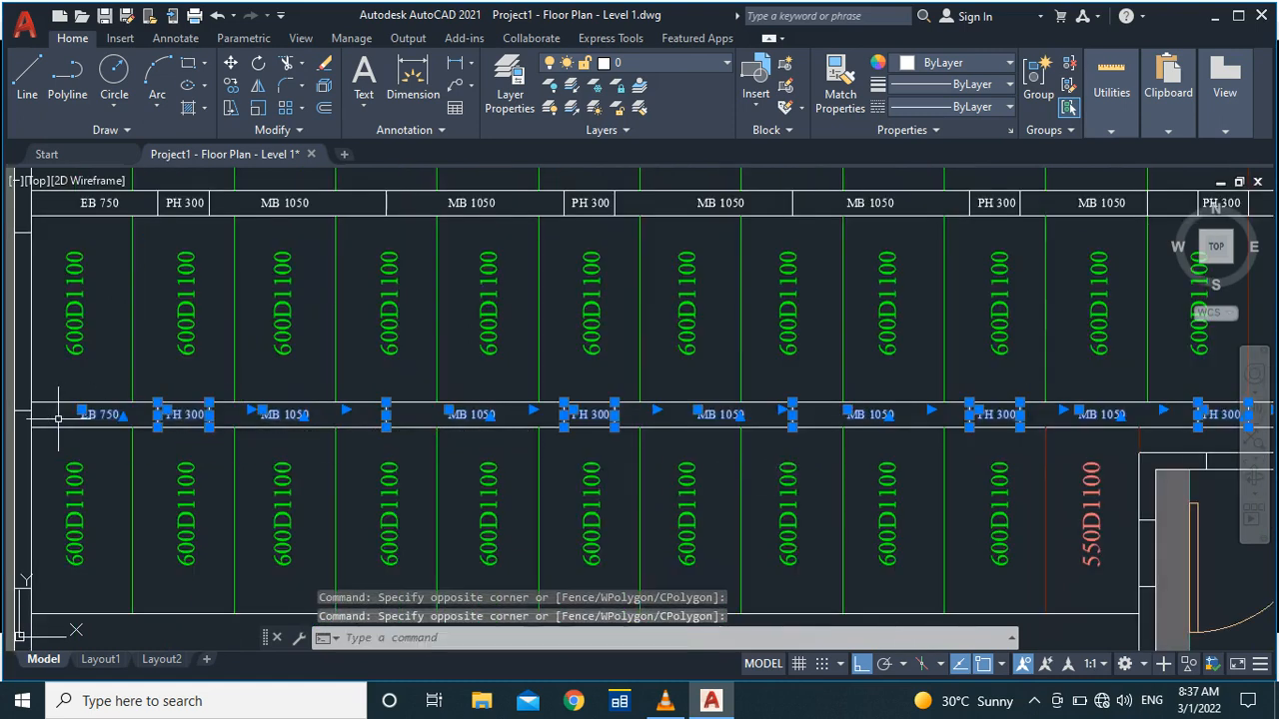
scroll(63, 422, up, 2)
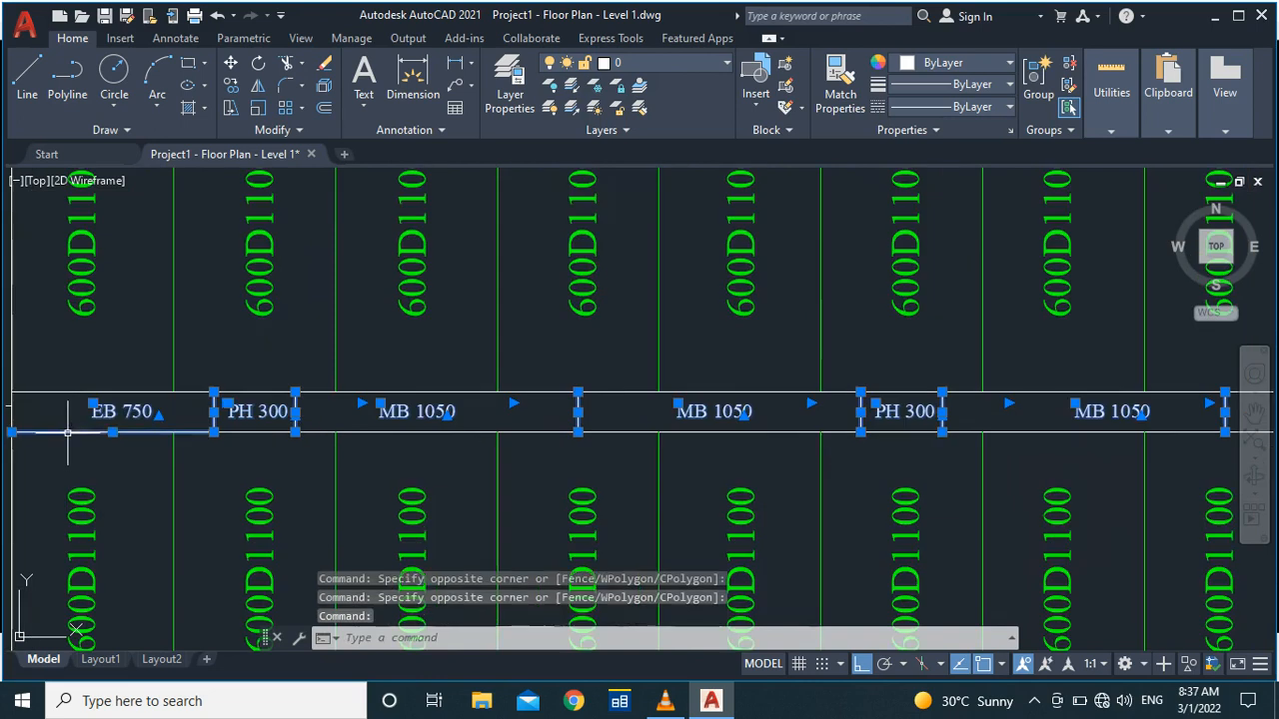
click(362, 431)
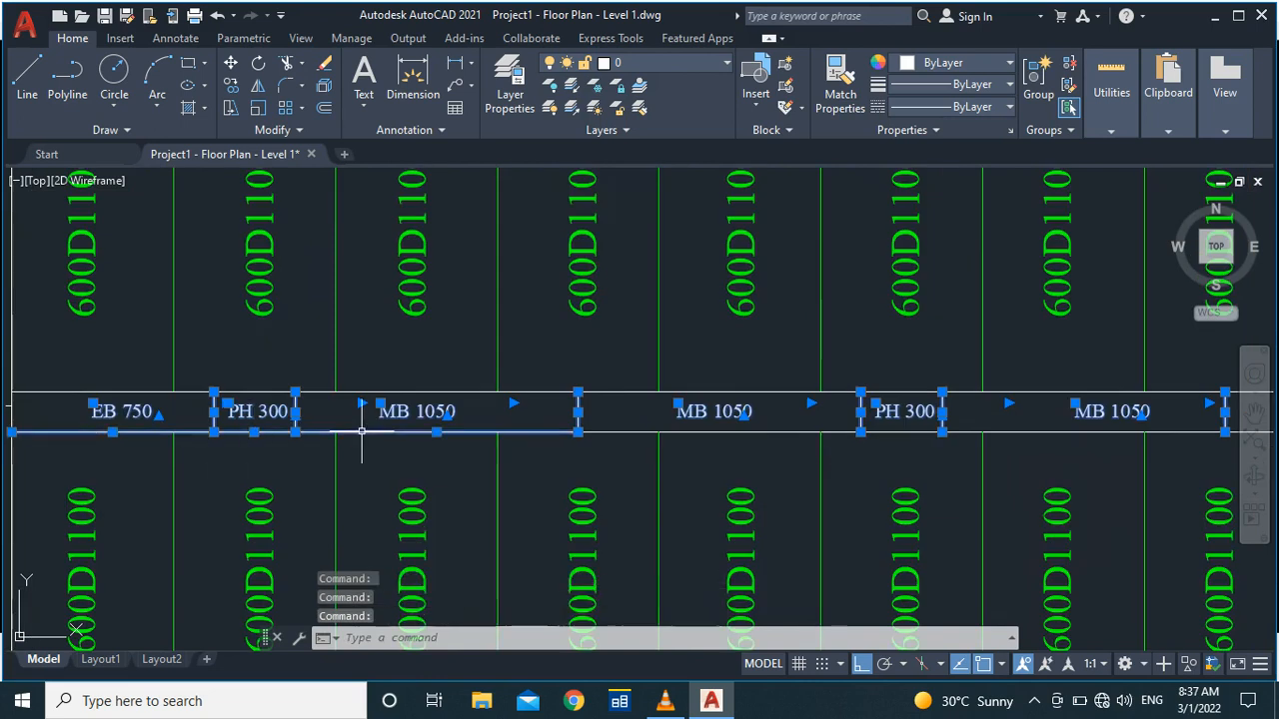
click(625, 433)
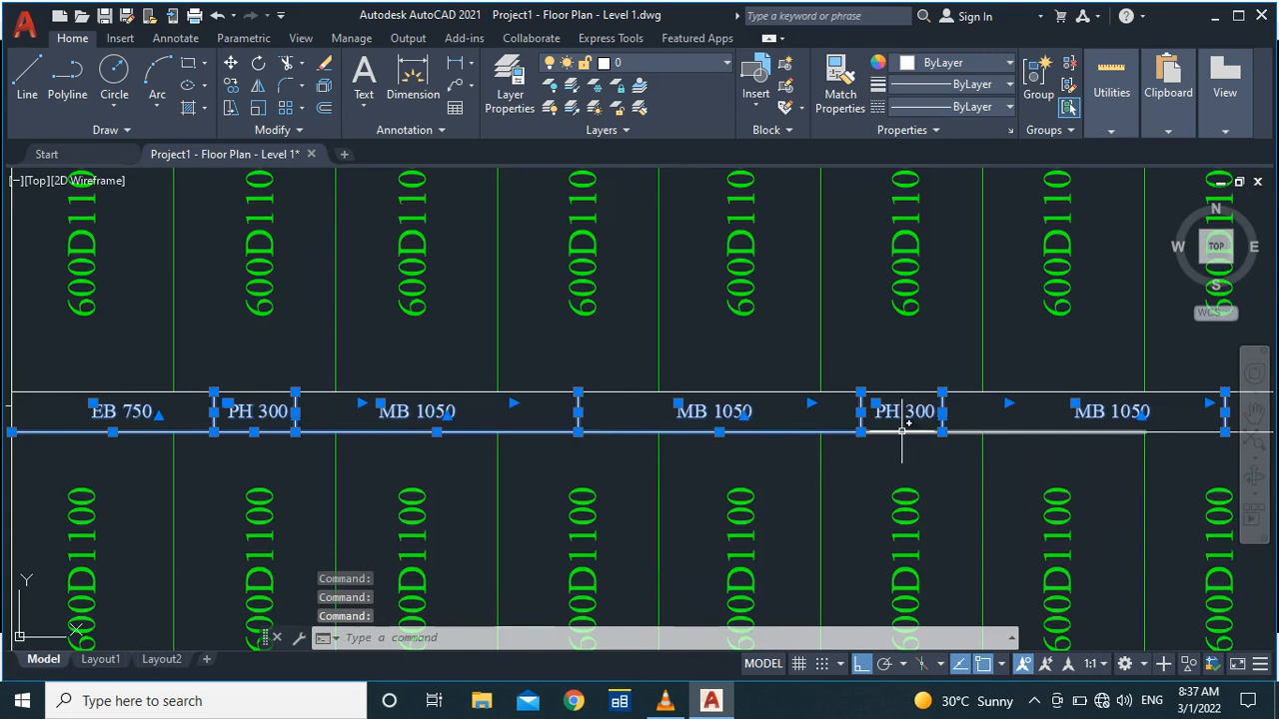
scroll(793, 434, down, 2)
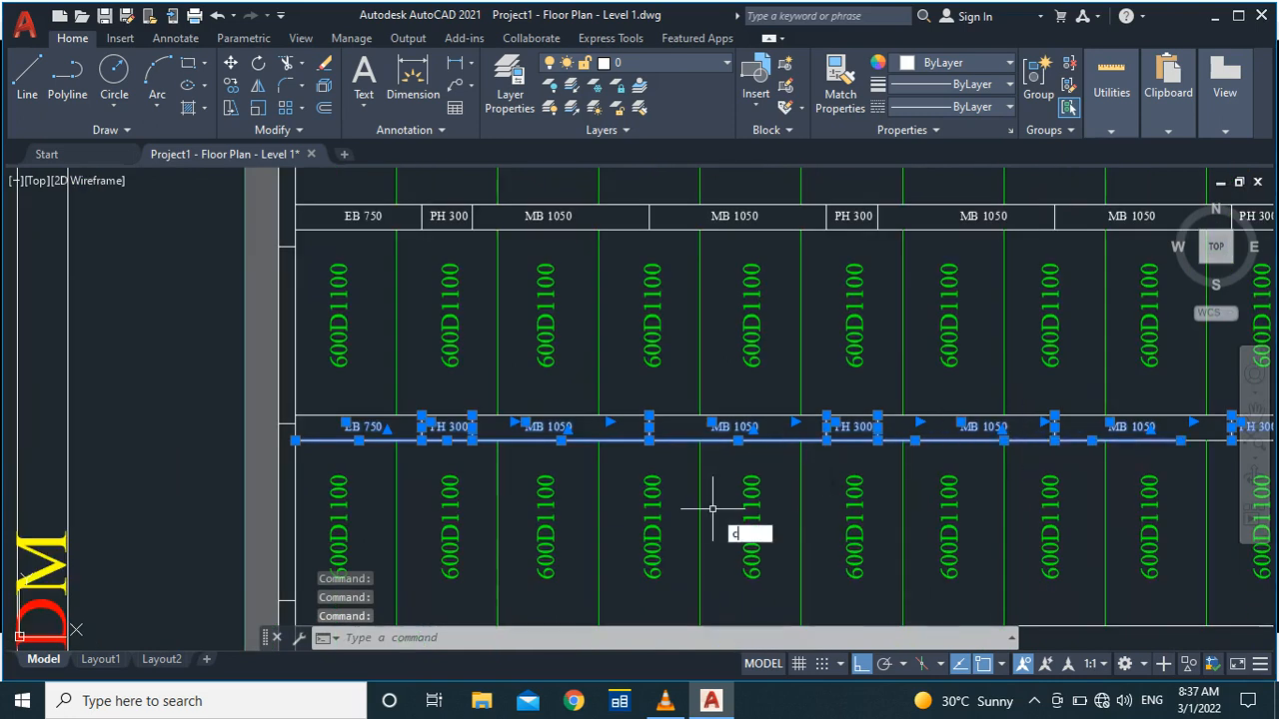
key(Return)
click(298, 437)
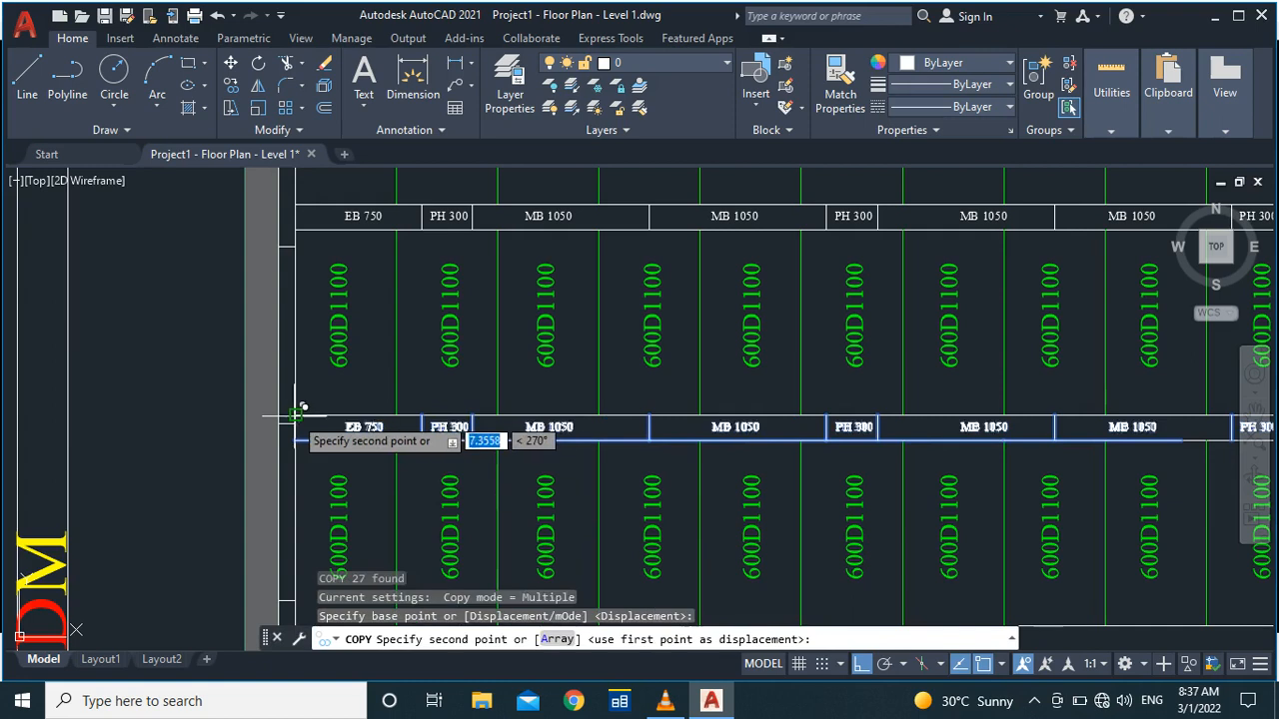
scroll(304, 420, down, 3)
scroll(310, 512, up, 4)
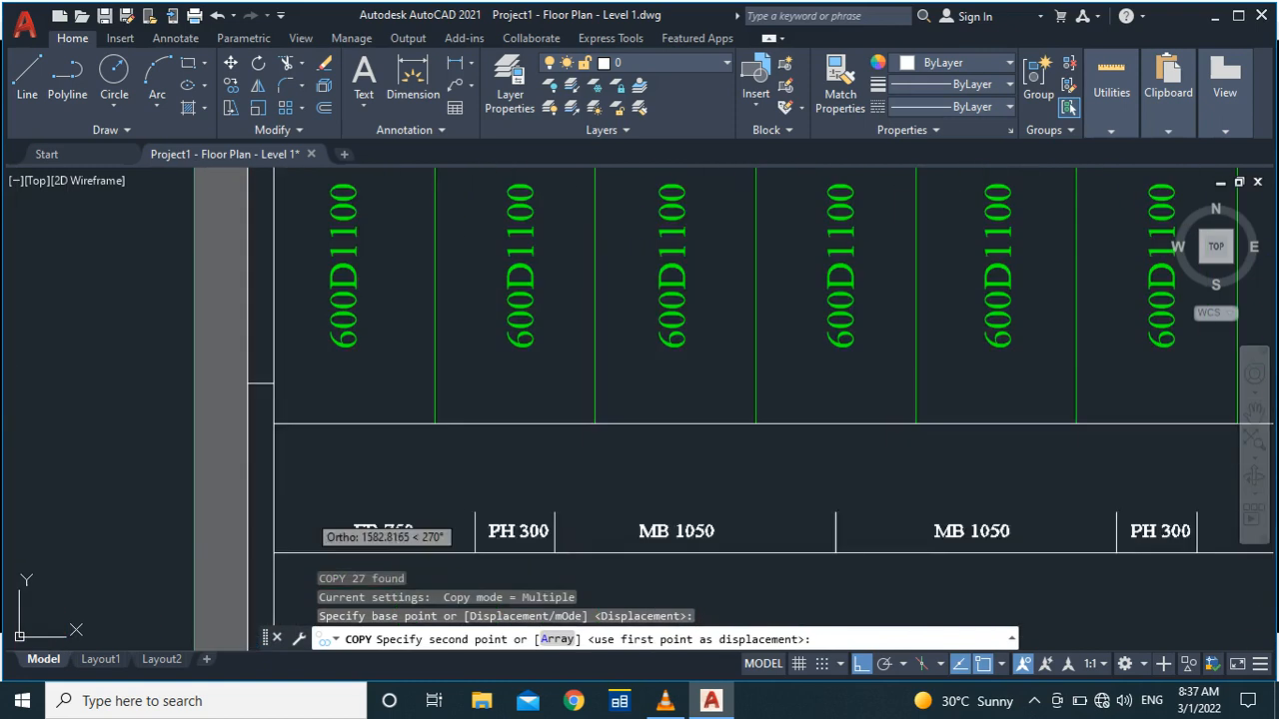
click(278, 418)
key(Escape)
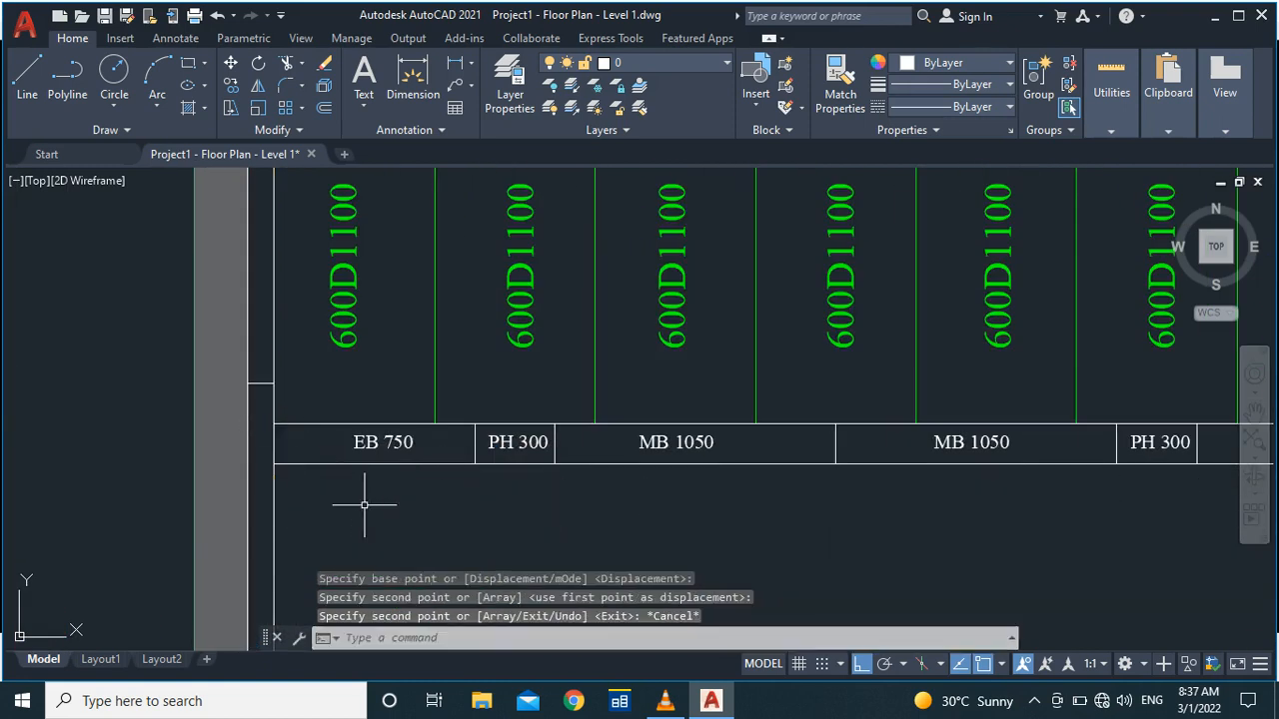
Step: Extend the lower edge line of the copied strip to the room's inner line beside the kitchen wall
scroll(357, 481, down, 4)
scroll(949, 517, up, 4)
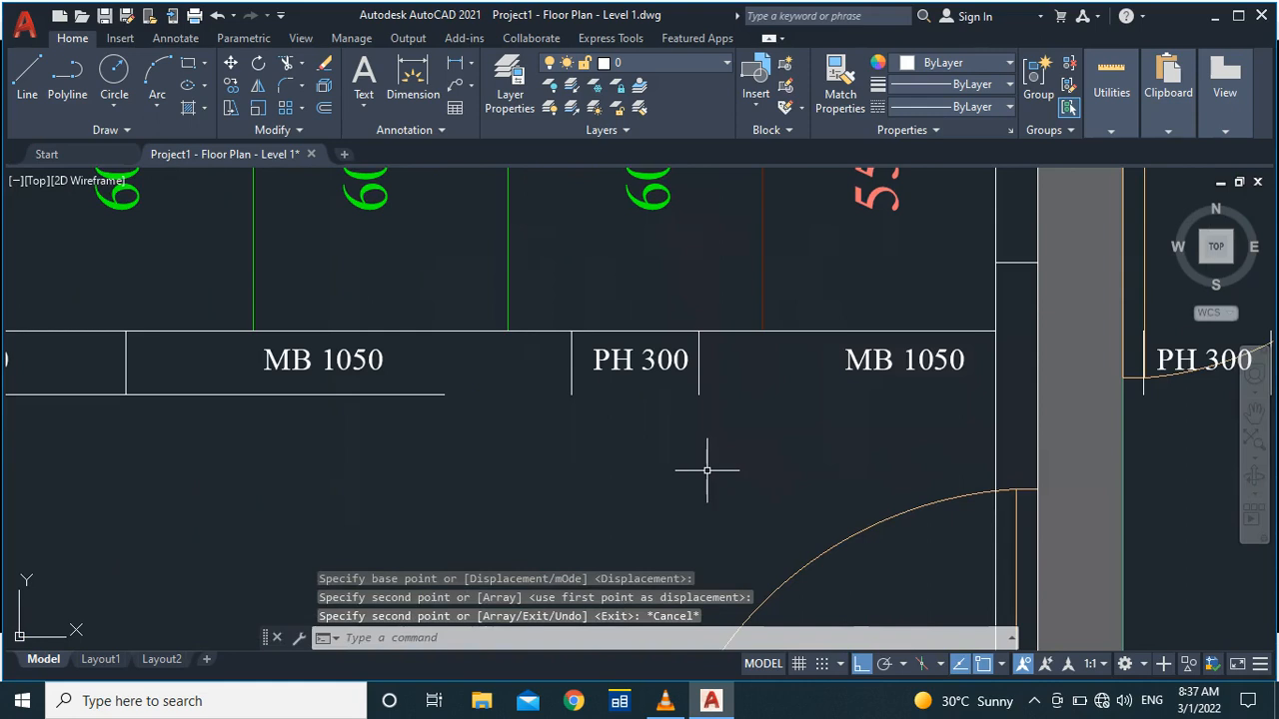
text(ex)
key(Return)
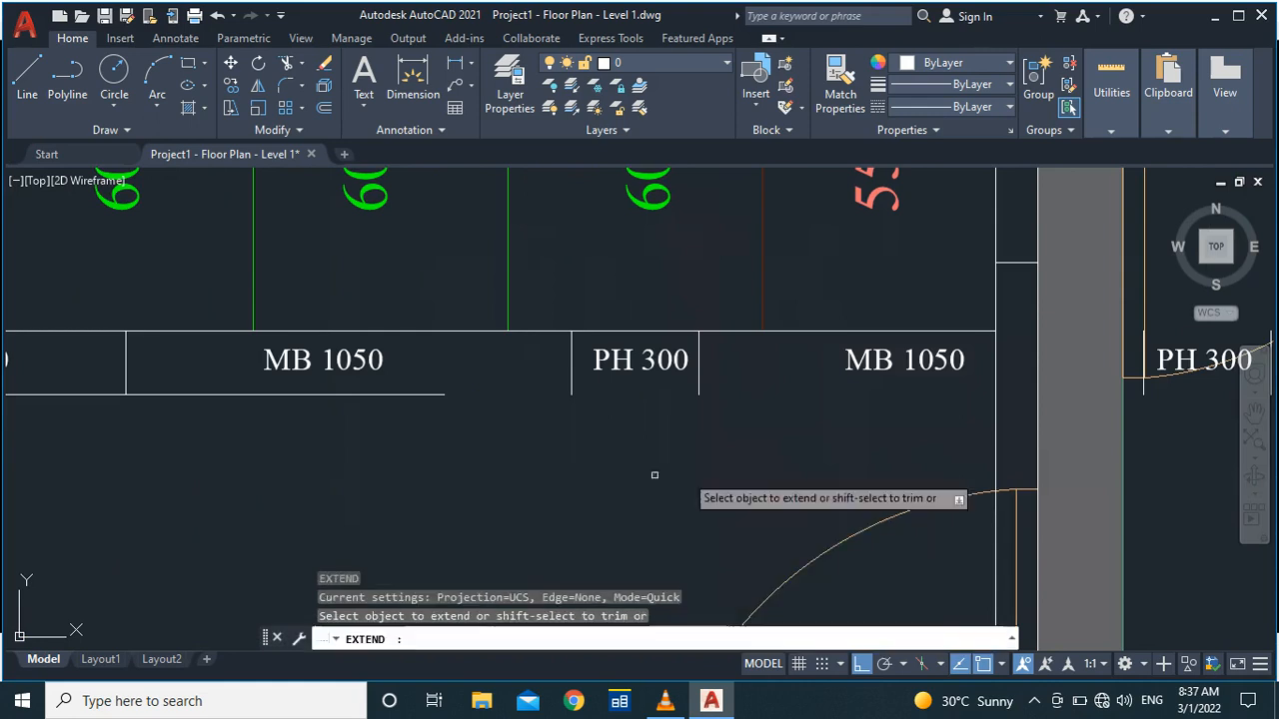
click(429, 396)
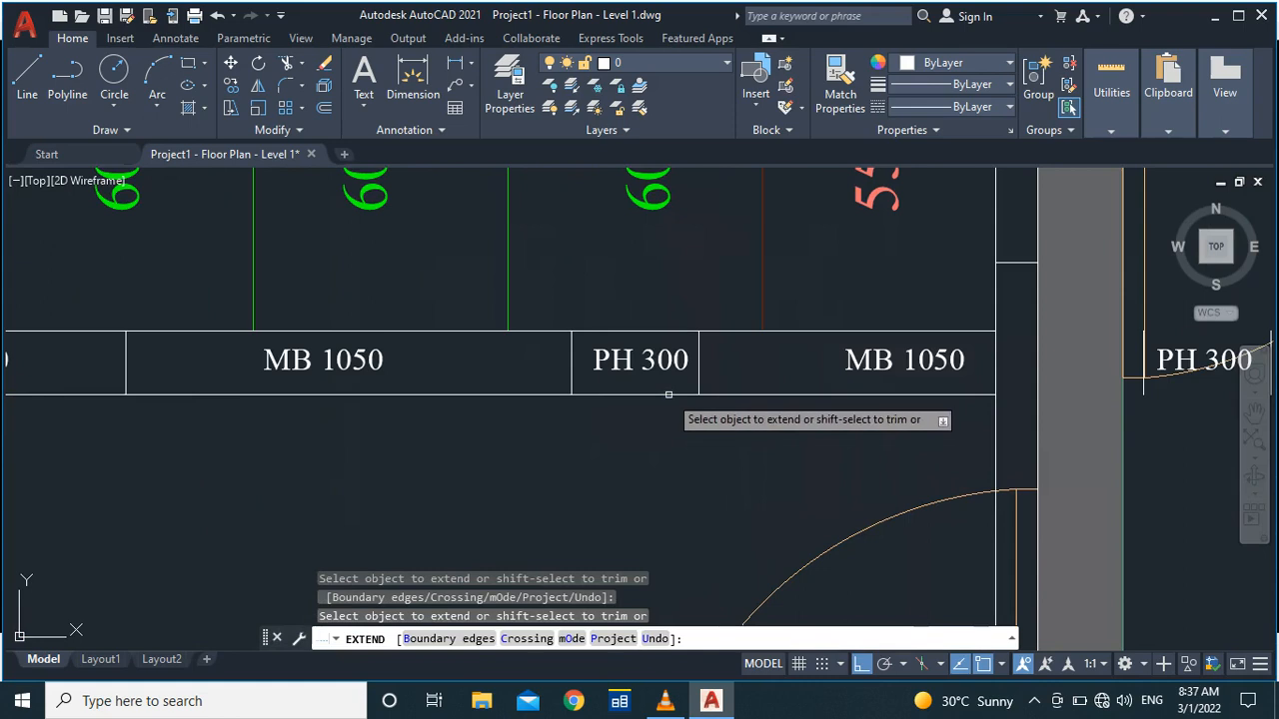
key(Escape)
Step: Measure the last MB 1050 cell of the third strip, from the PH 300 divider to the room's inner line
scroll(685, 435, down, 2)
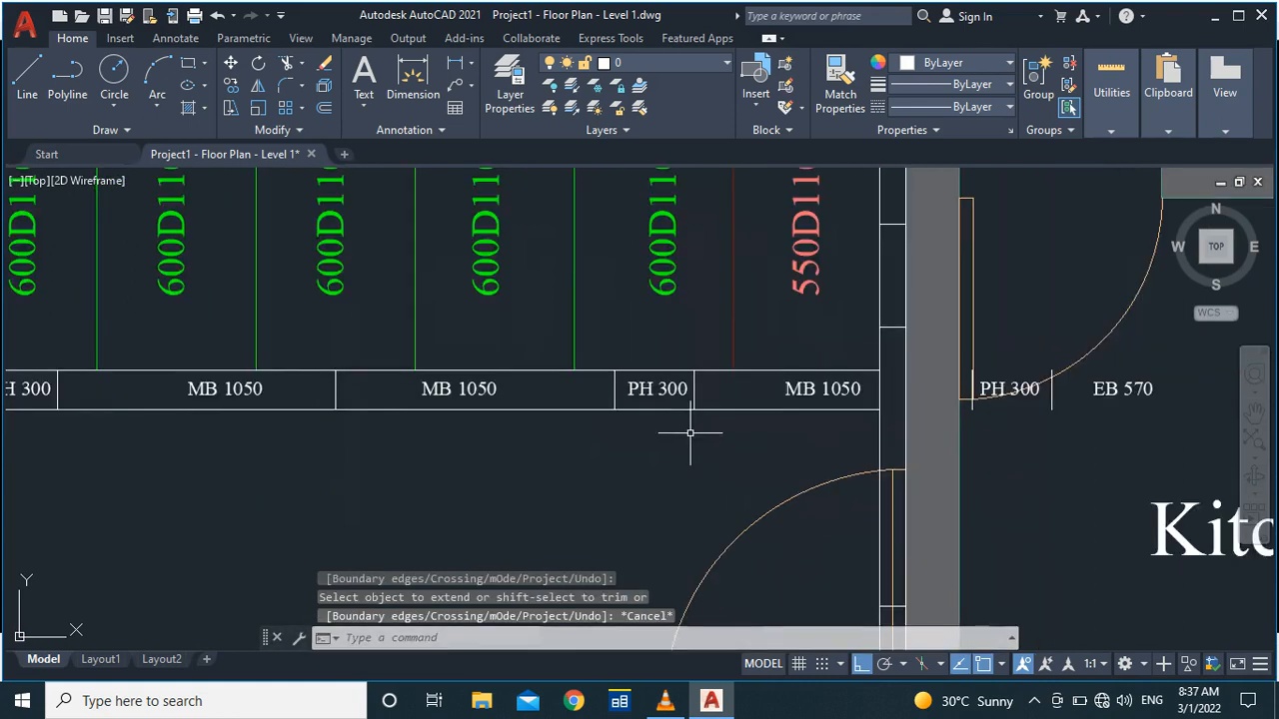
scroll(755, 427, down, 3)
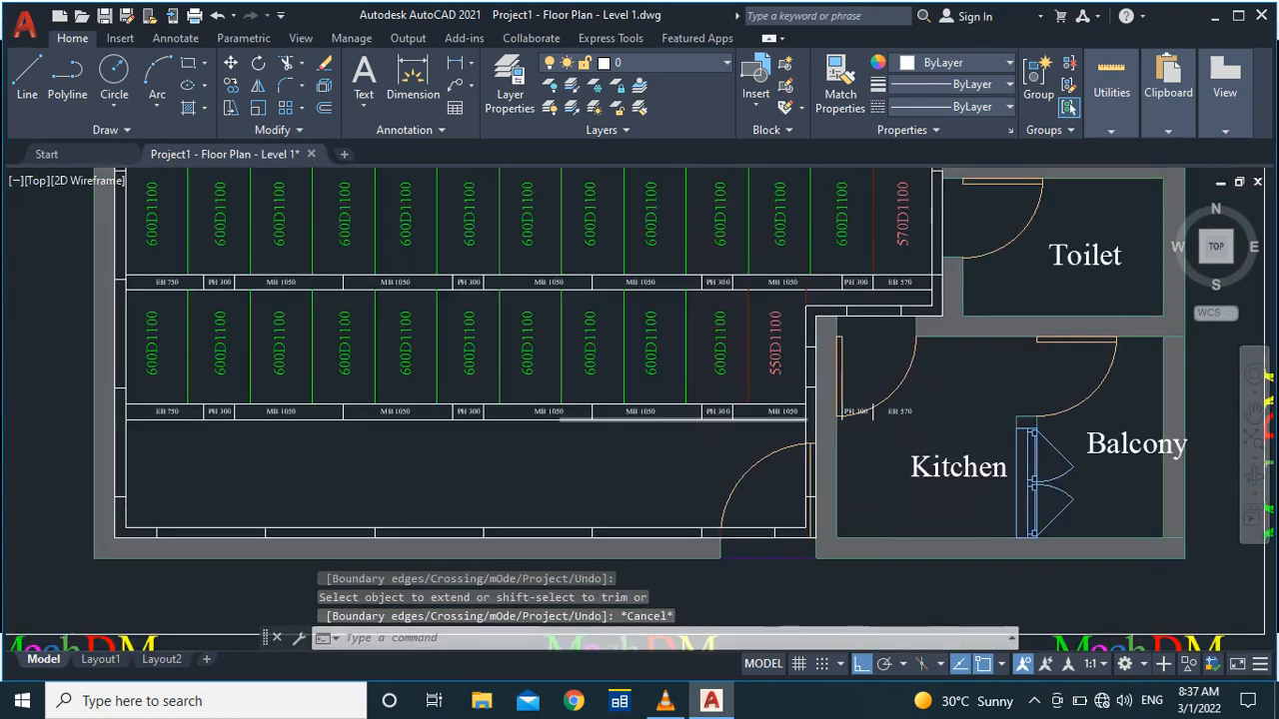
scroll(759, 428, up, 5)
click(792, 403)
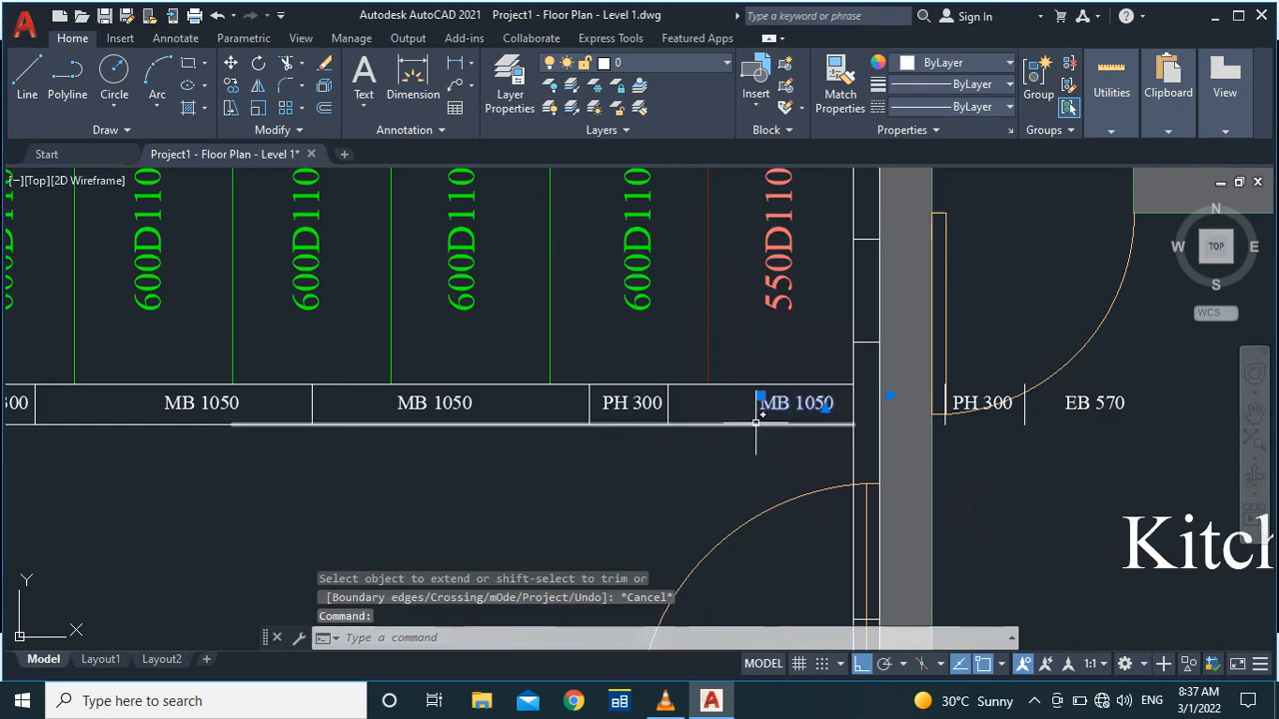
key(Escape)
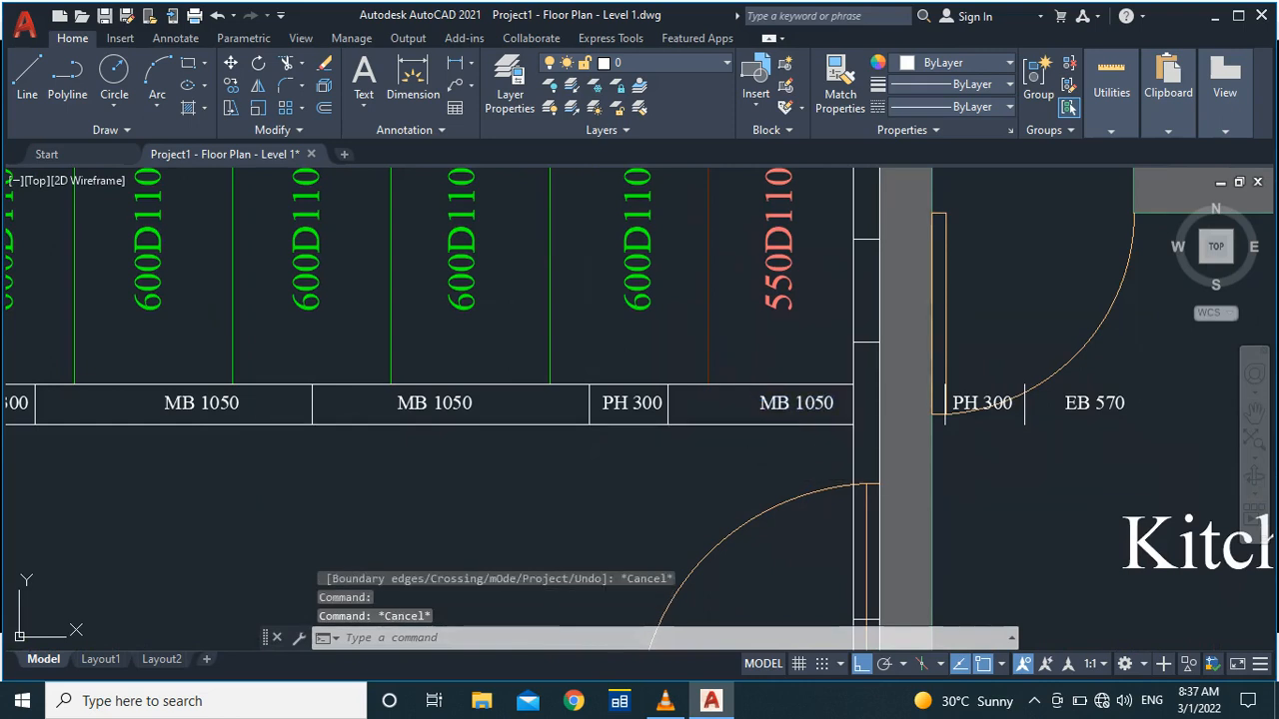
text(dim)
key(Return)
click(667, 384)
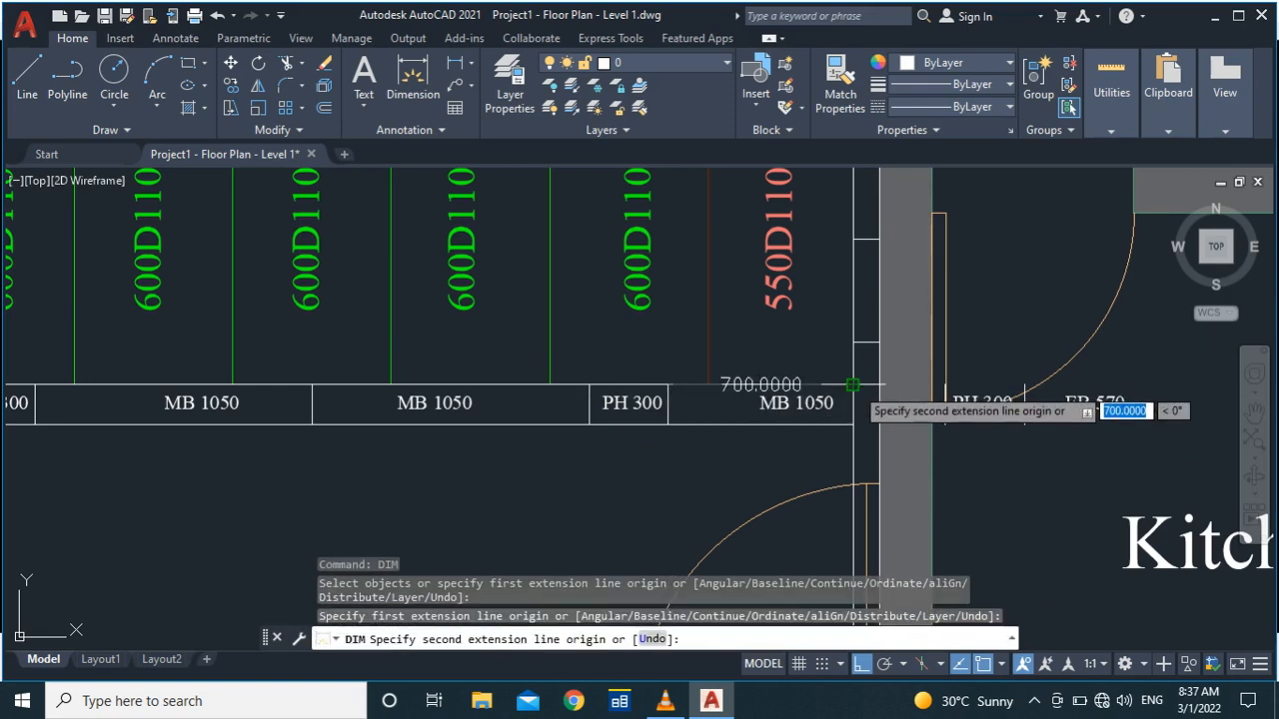
key(Escape)
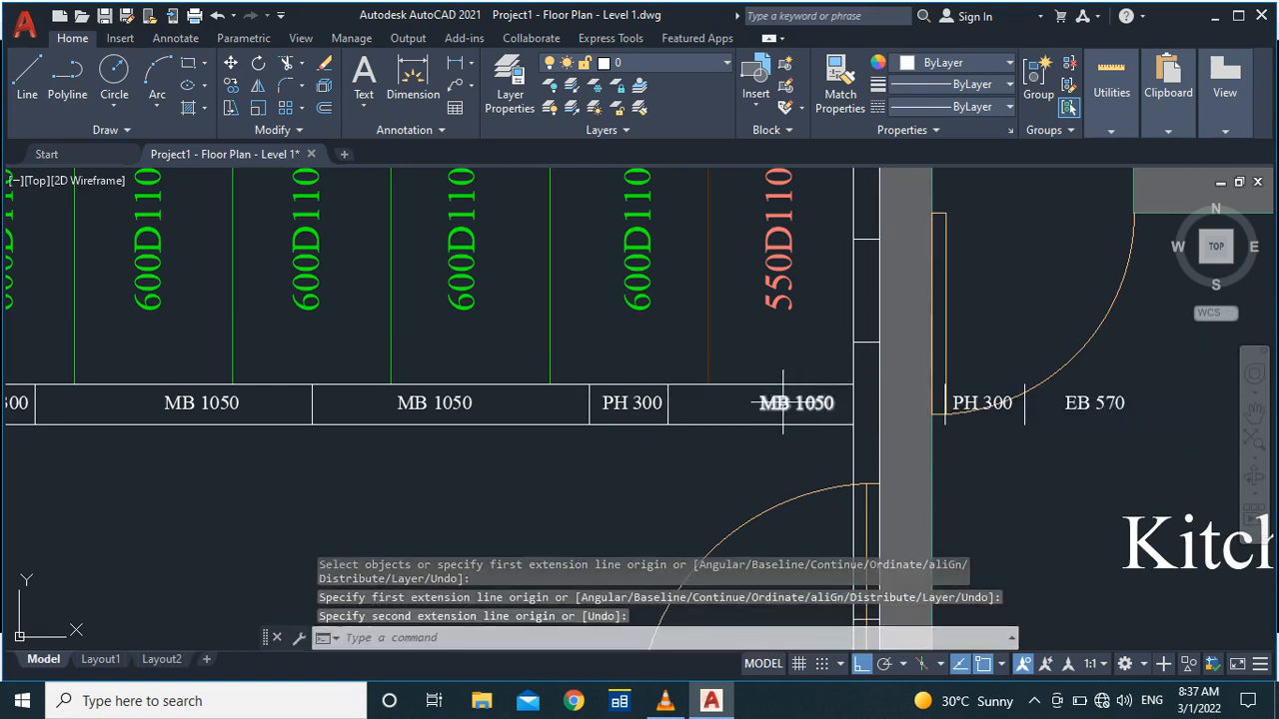
Step: Change the label of the third strip's last cell beside the kitchen wall to EB 700
double_click(782, 403)
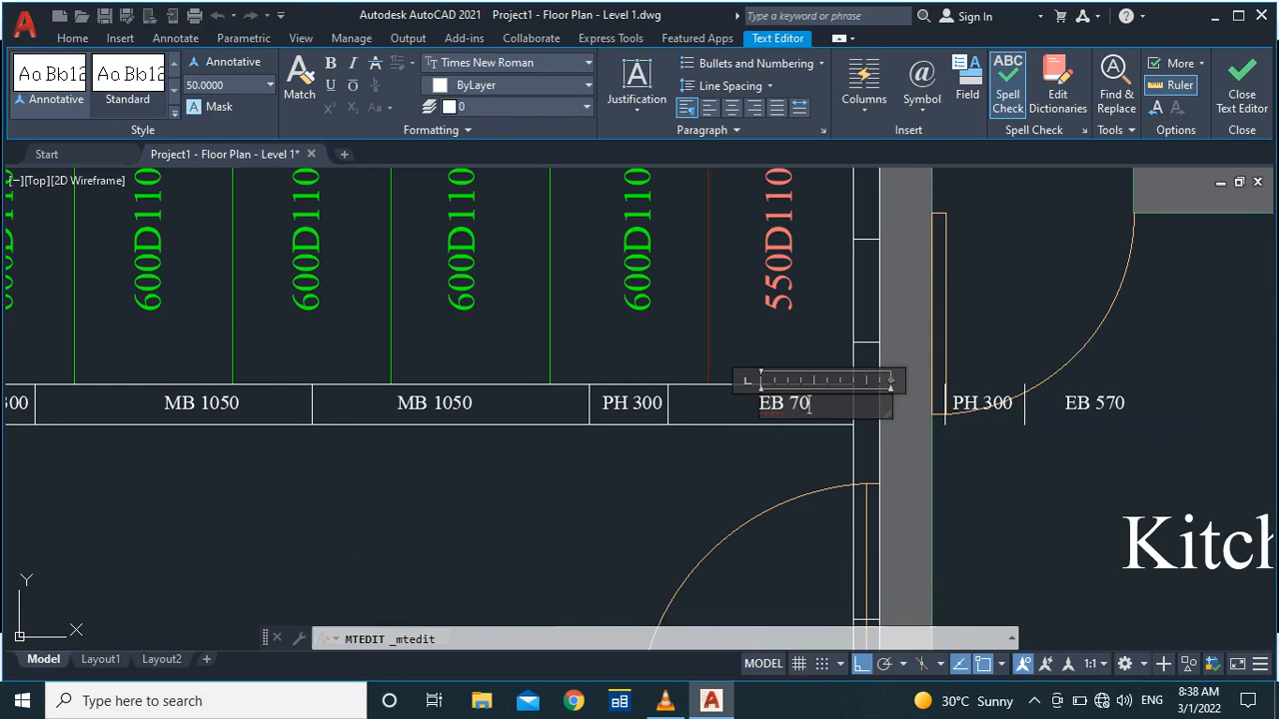
click(689, 461)
scroll(731, 407, down, 5)
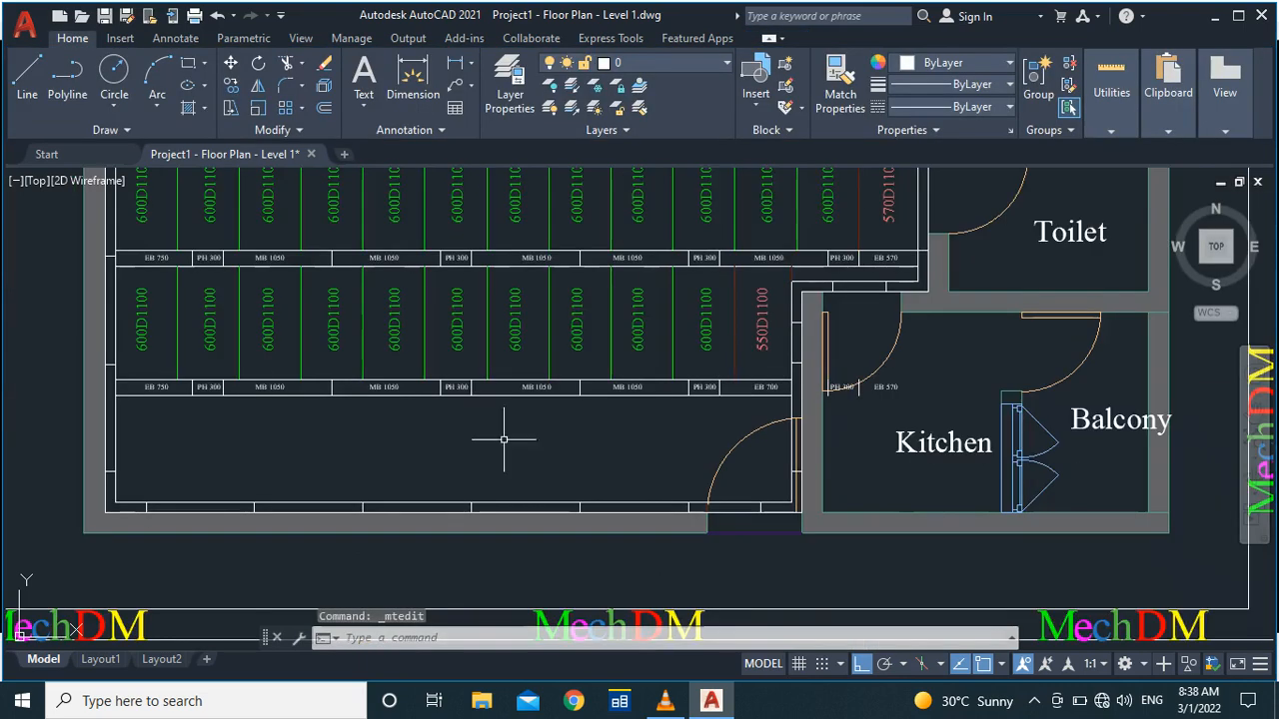
Step: Draw a vertical line from the third row's first divider down across the EB 750 cell and trim its overhang below the strip
scroll(190, 385, up, 5)
scroll(434, 339, down, 6)
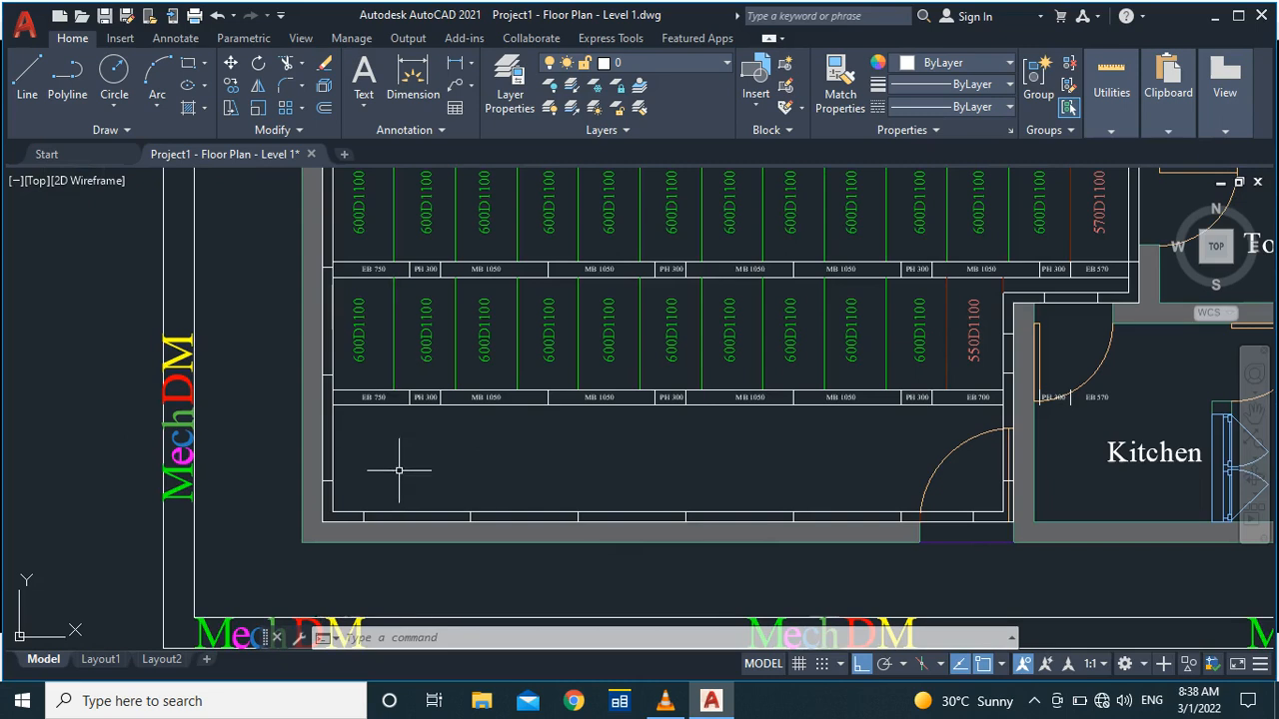
key(Return)
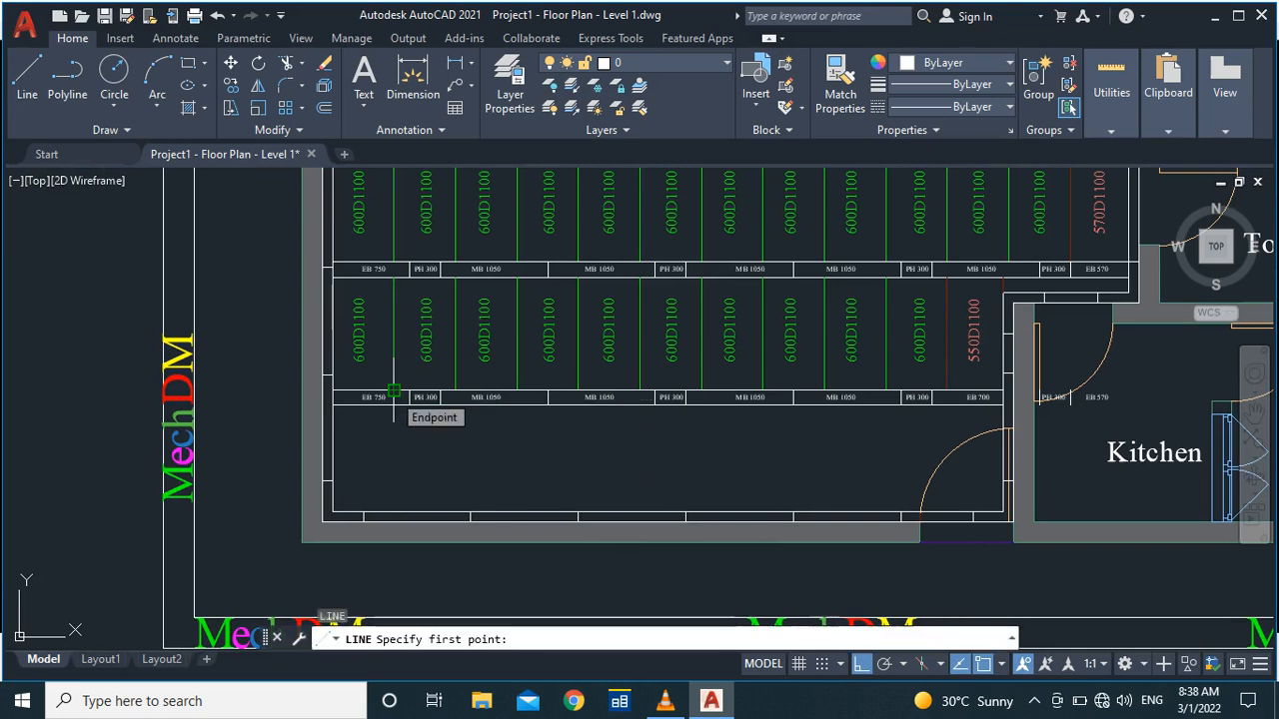
click(394, 392)
scroll(388, 396, up, 4)
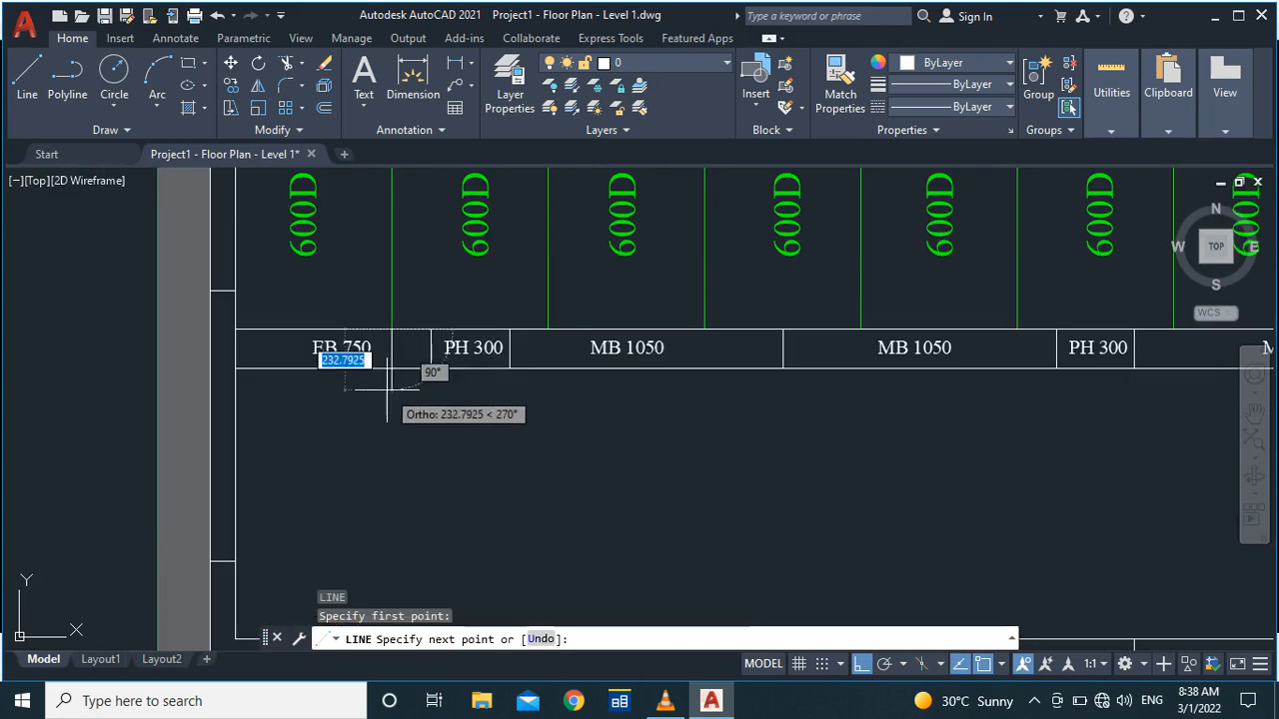
click(392, 387)
key(Return)
text(tr)
key(Return)
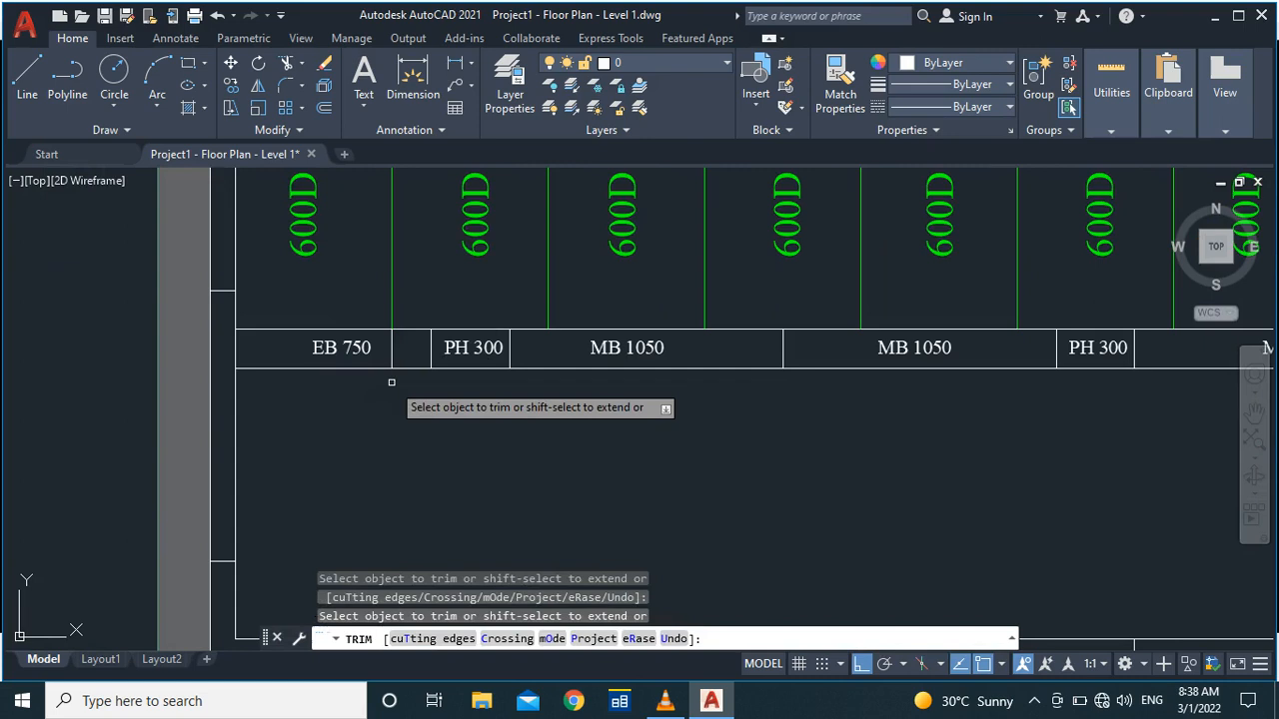
Step: Draw a vertical line from the third strip's lower edge below the first divider, continuing it downward by 1100
key(Escape)
key(Return)
click(391, 383)
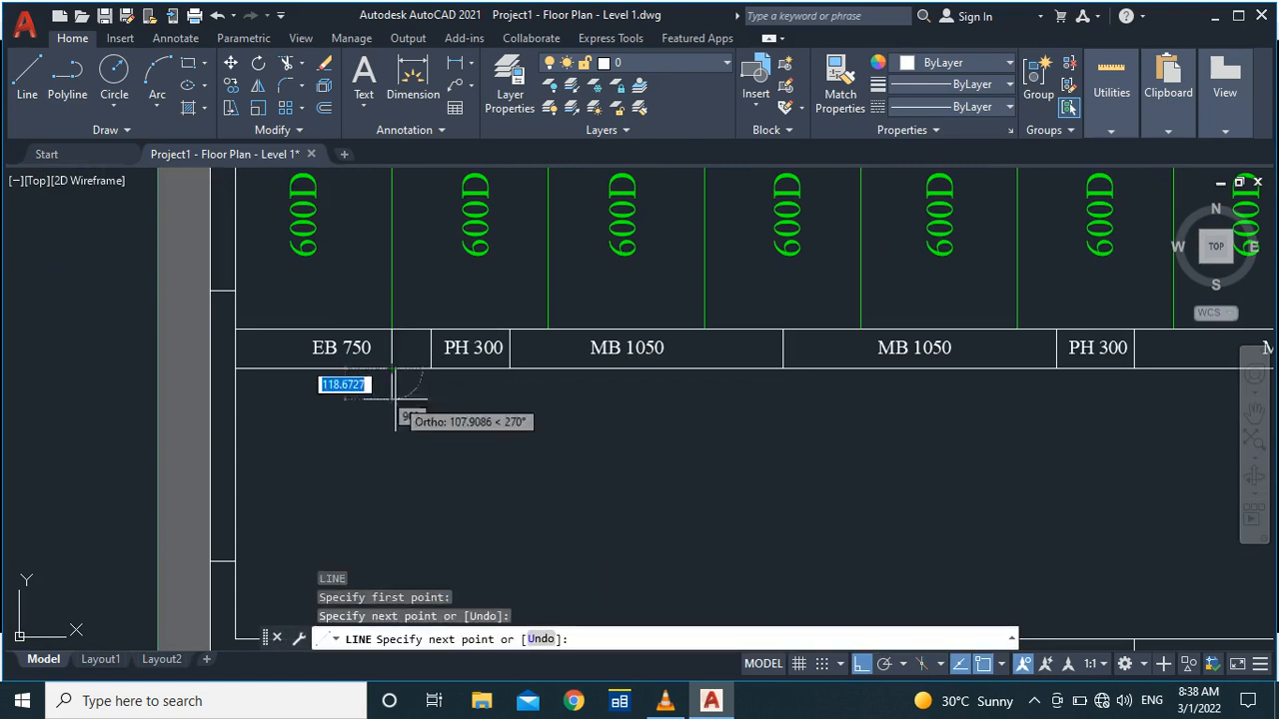
scroll(395, 400, down, 2)
text(110)
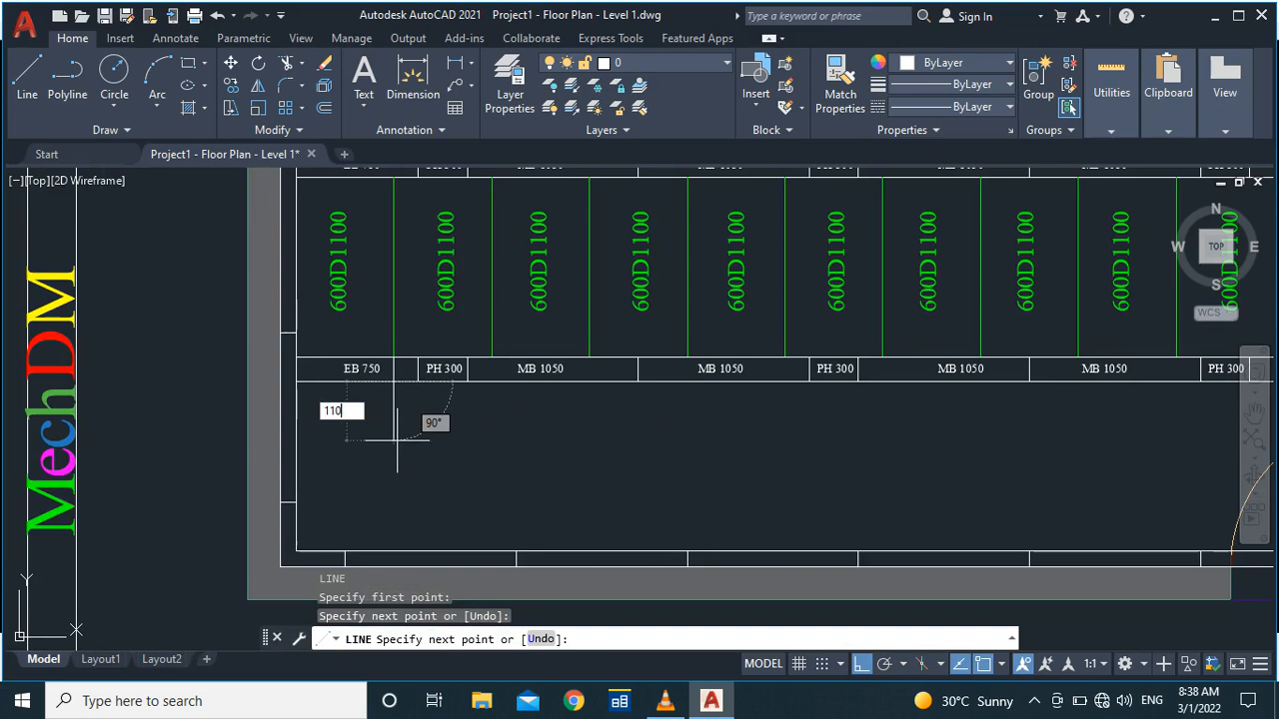
text(0)
key(Return)
Step: Erase the 1100 line and the short stub above it below the third strip
scroll(419, 445, down, 3)
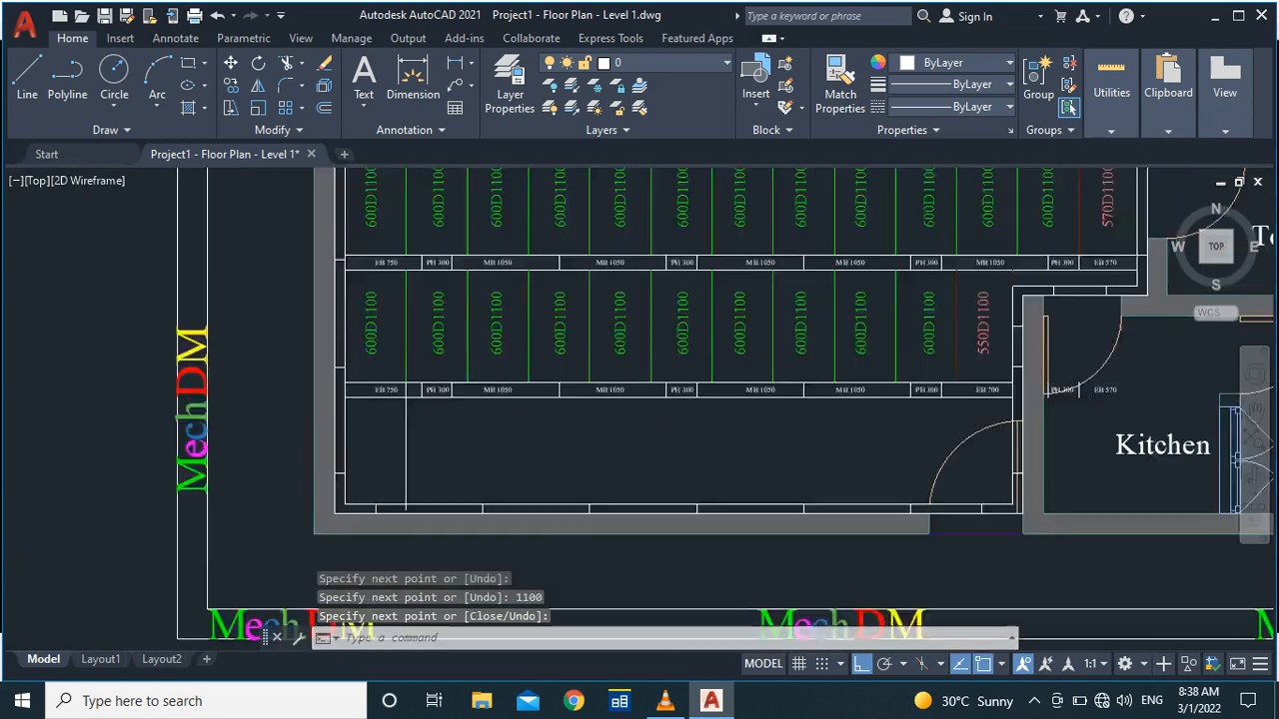
scroll(412, 507, up, 5)
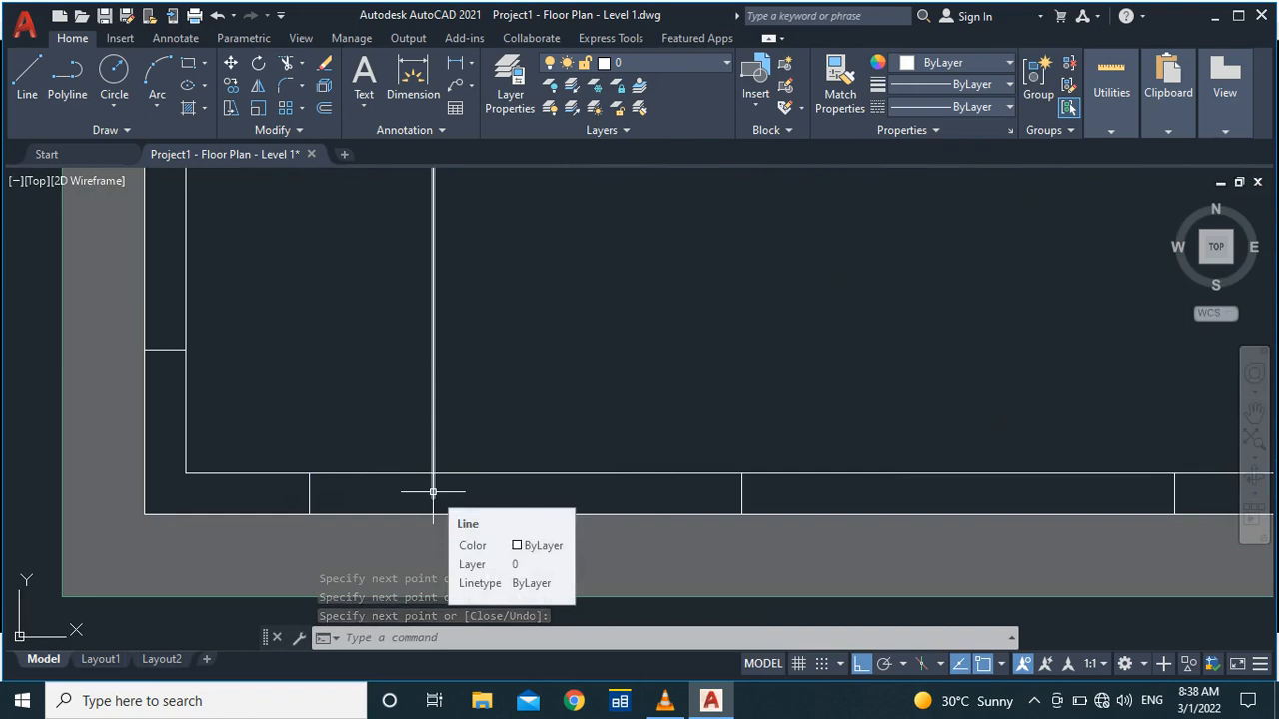
click(432, 491)
key(Delete)
scroll(483, 442, down, 4)
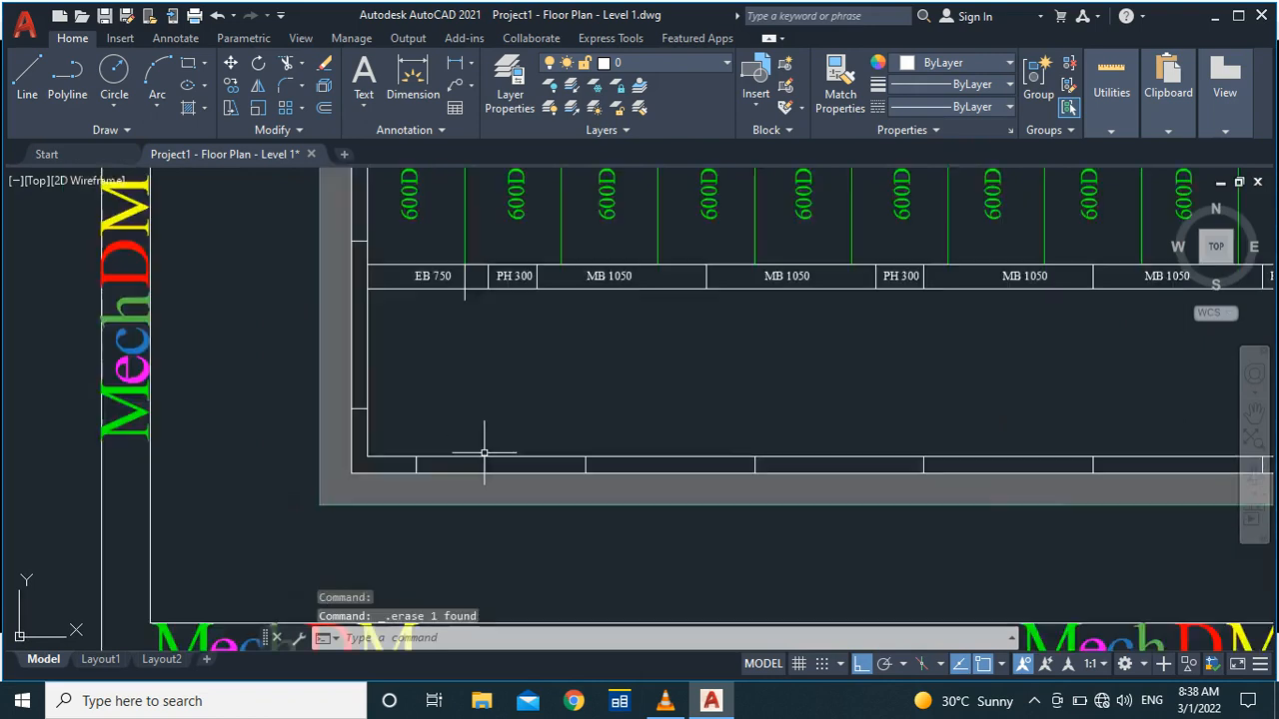
scroll(489, 350, up, 3)
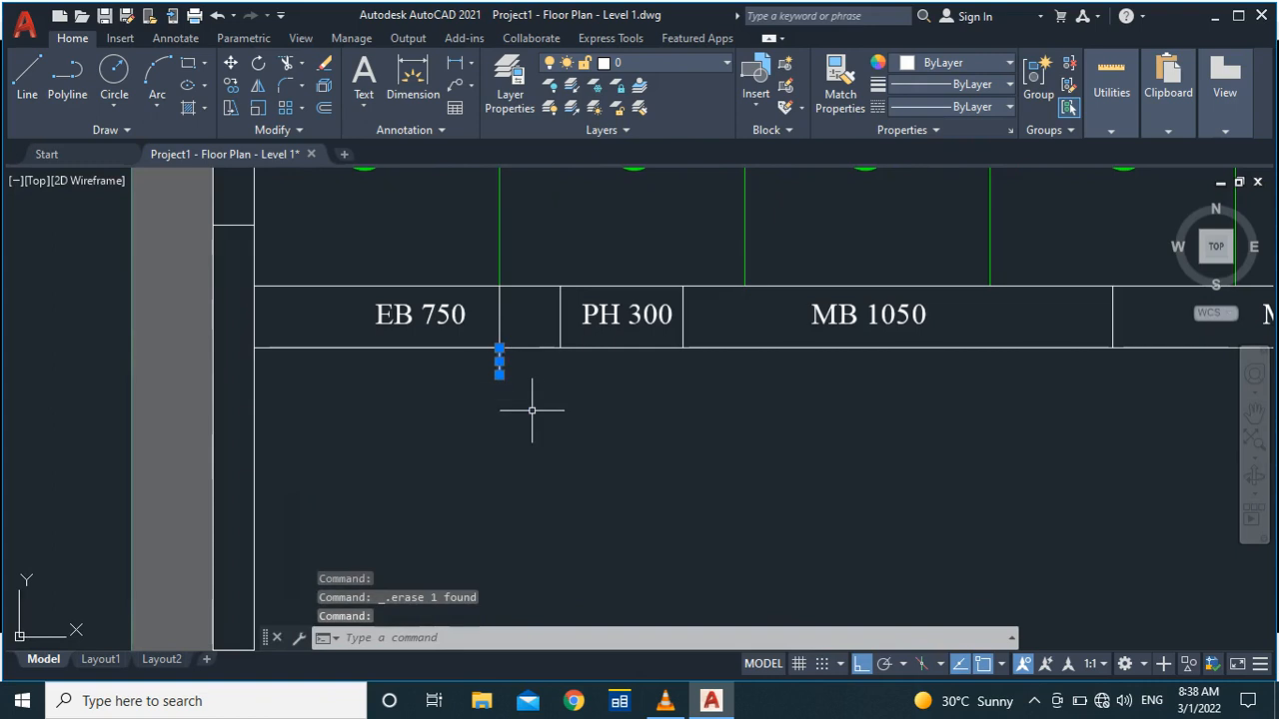
Step: Draw a single vertical line 1100 long downward from the third strip's lower edge, in line with the third row's first divider
text(l)
key(Return)
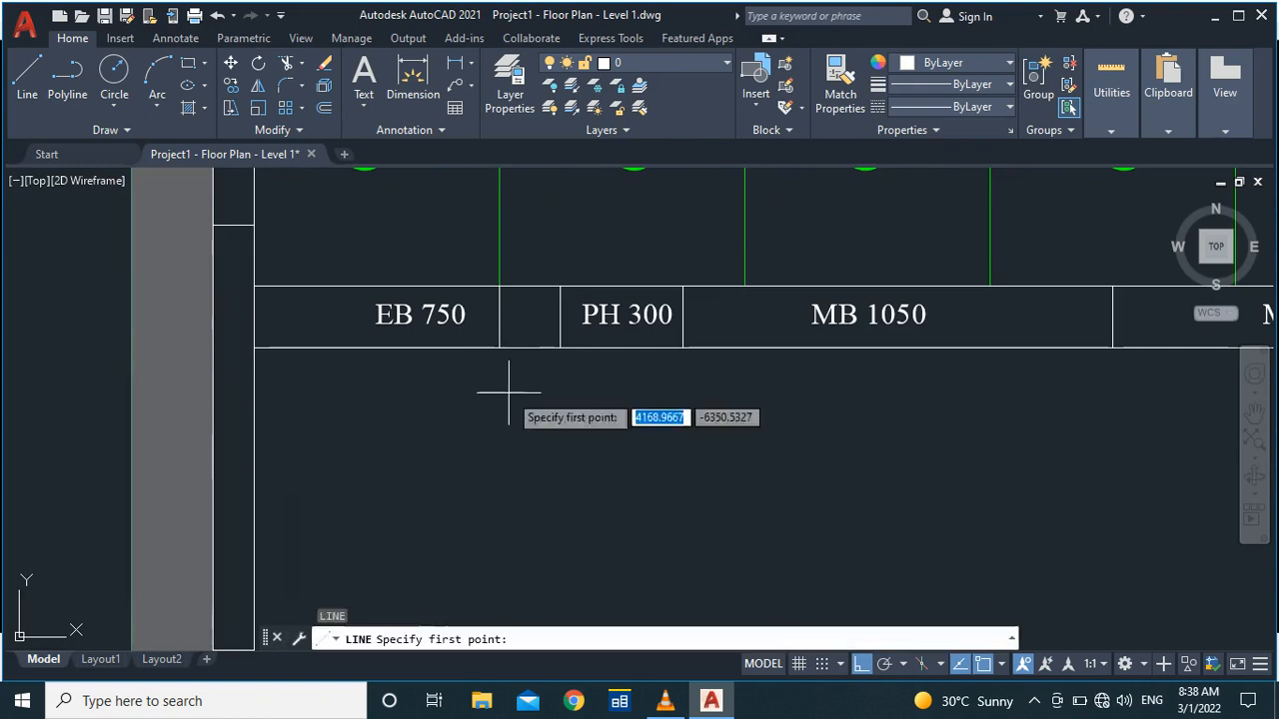
click(499, 350)
scroll(475, 423, down, 5)
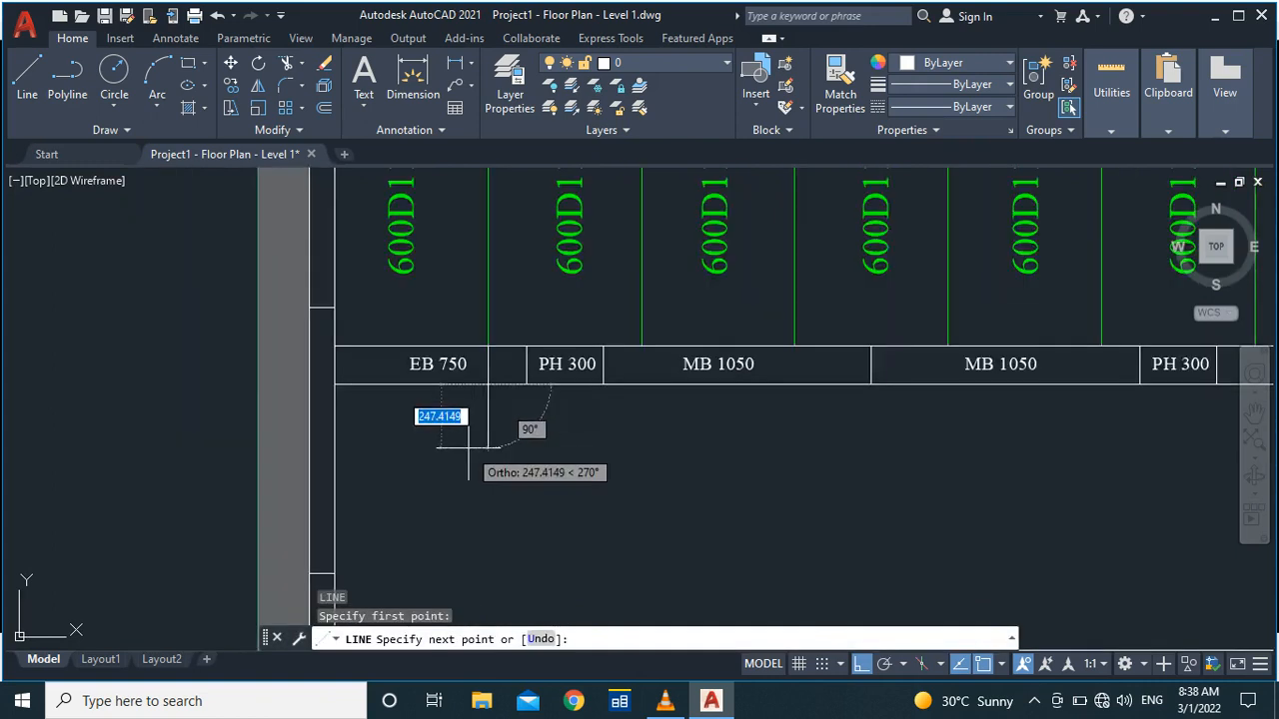
scroll(477, 484, up, 4)
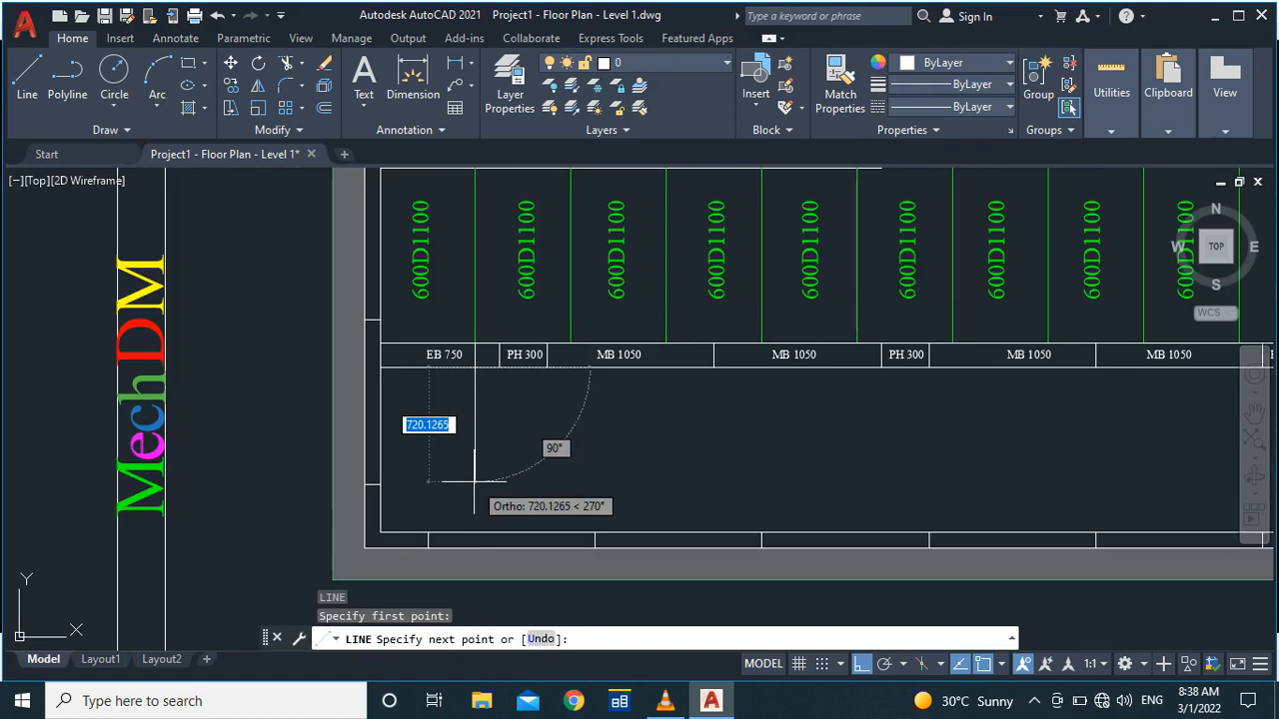
text(1100)
key(Return)
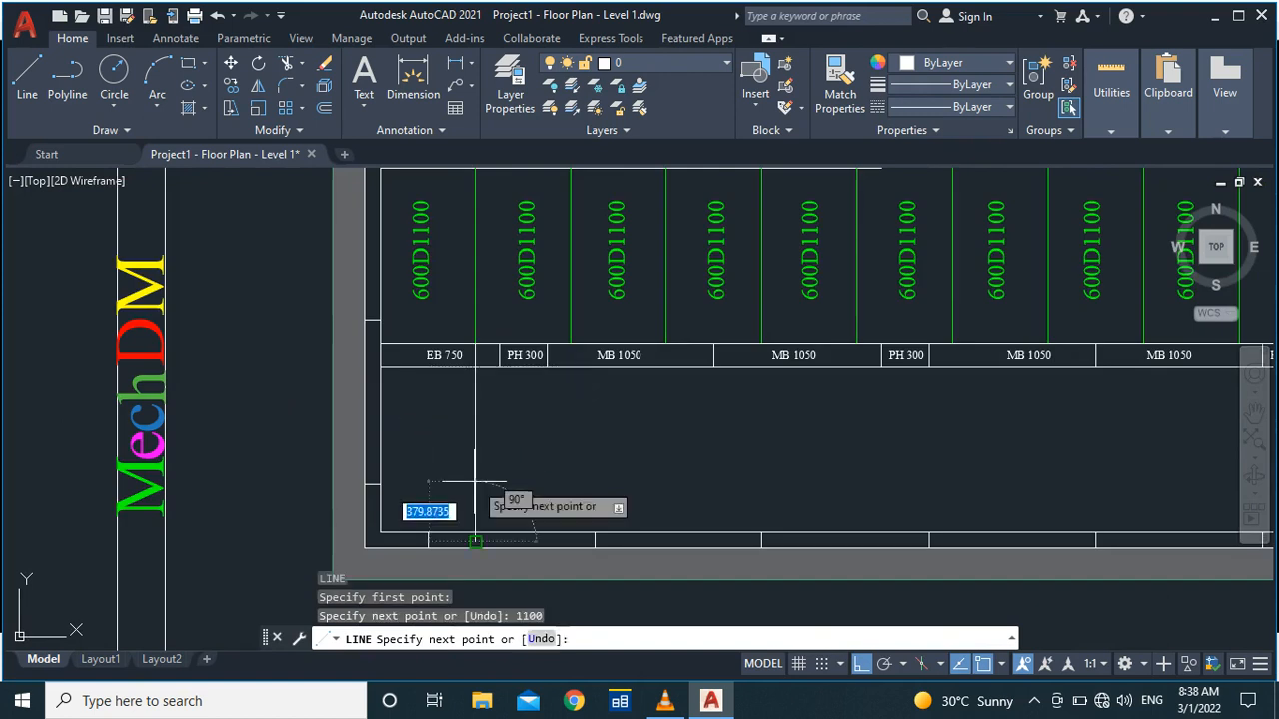
key(Return)
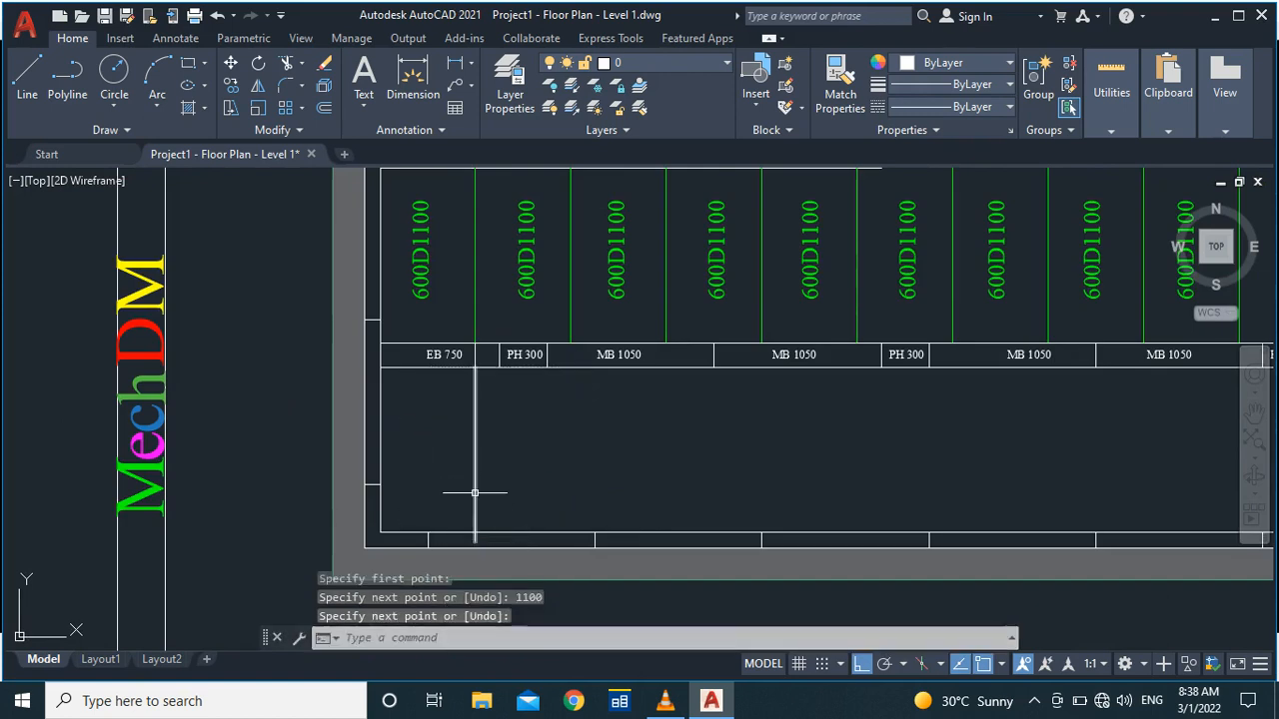
Step: Erase the 1100 line below the third strip and the short line crossing its EB 750 cell
click(475, 489)
key(Delete)
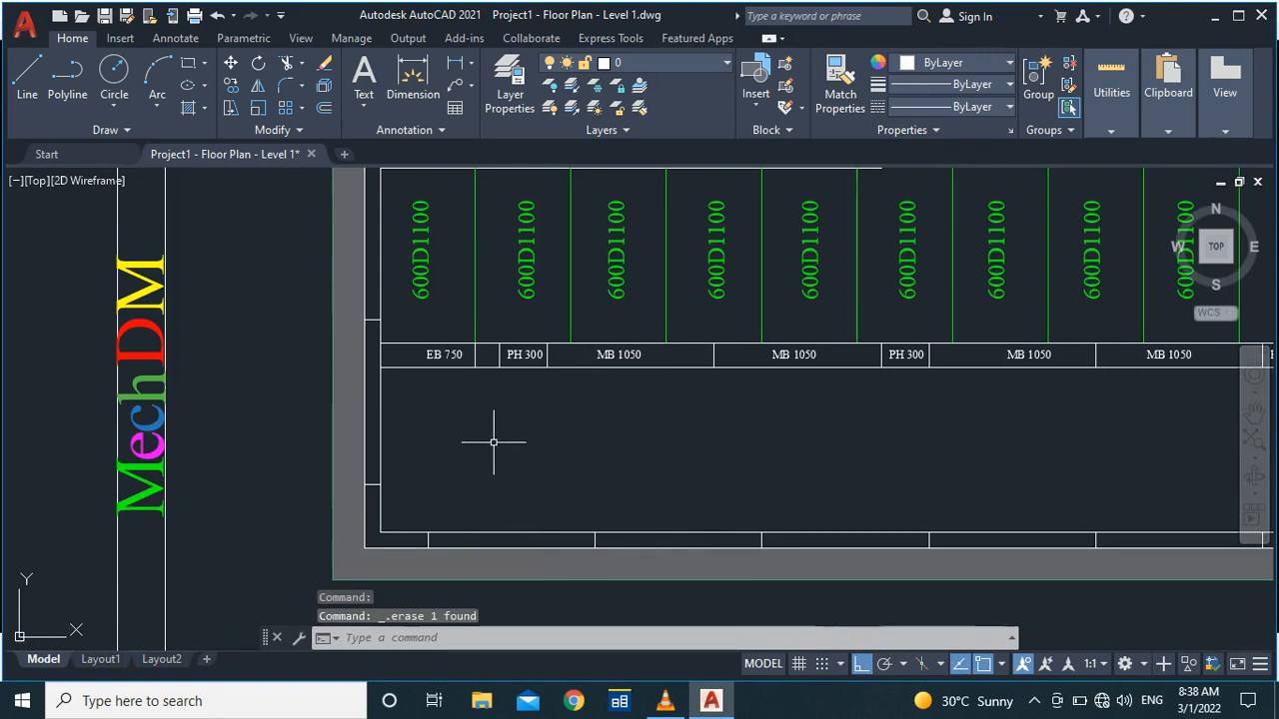
scroll(478, 440, down, 2)
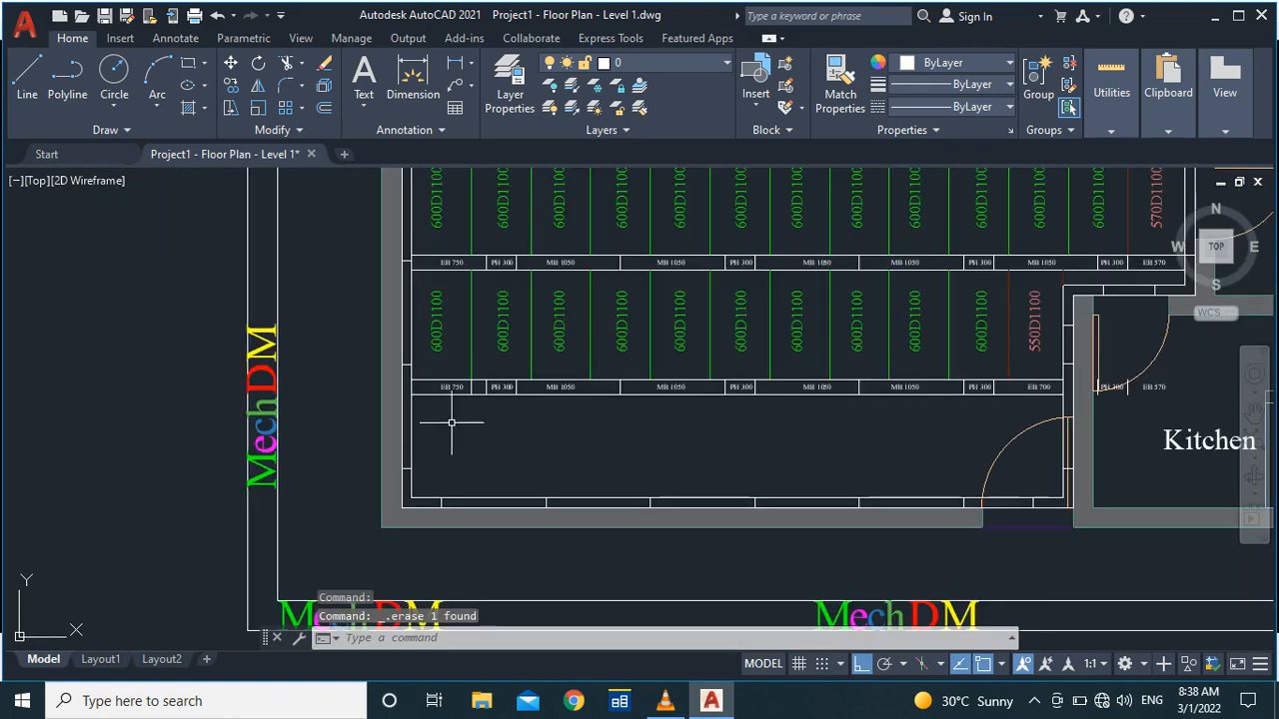
scroll(452, 422, up, 2)
click(483, 372)
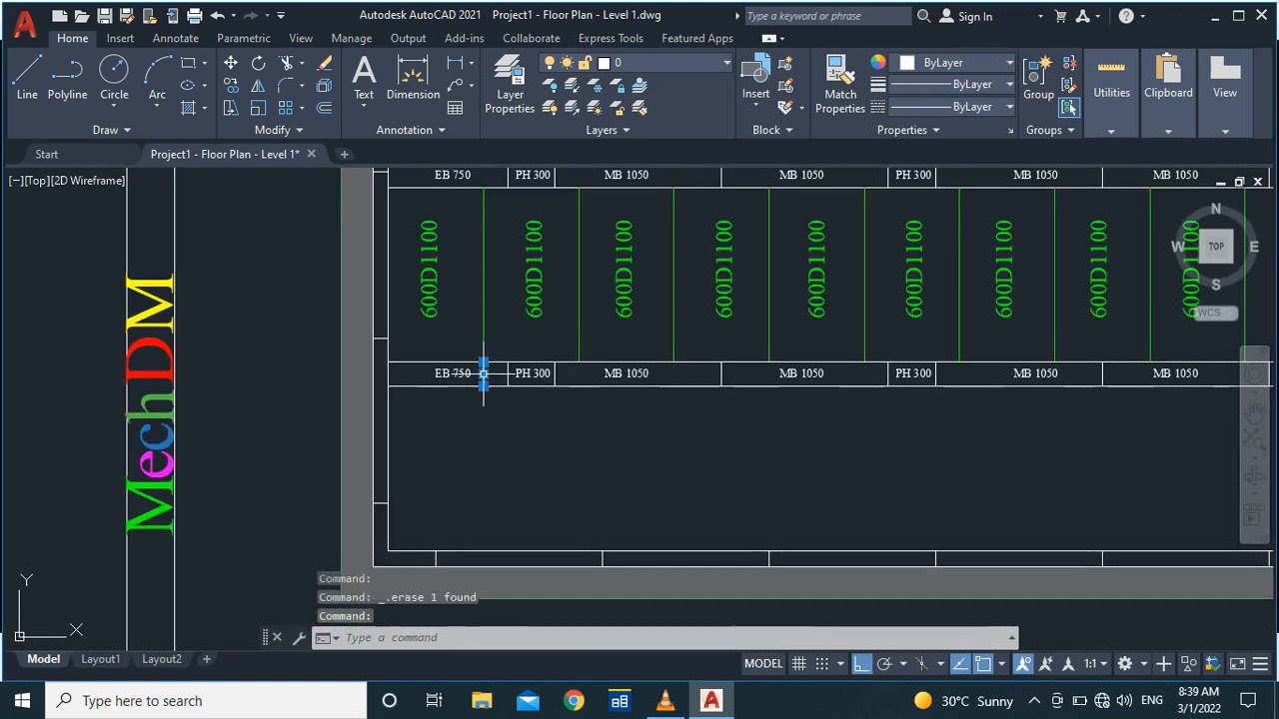
key(Delete)
Step: Copy all panel labels and dividers of the third row to directly beneath the third strip, aligned with the room's inner line
scroll(476, 476, down, 2)
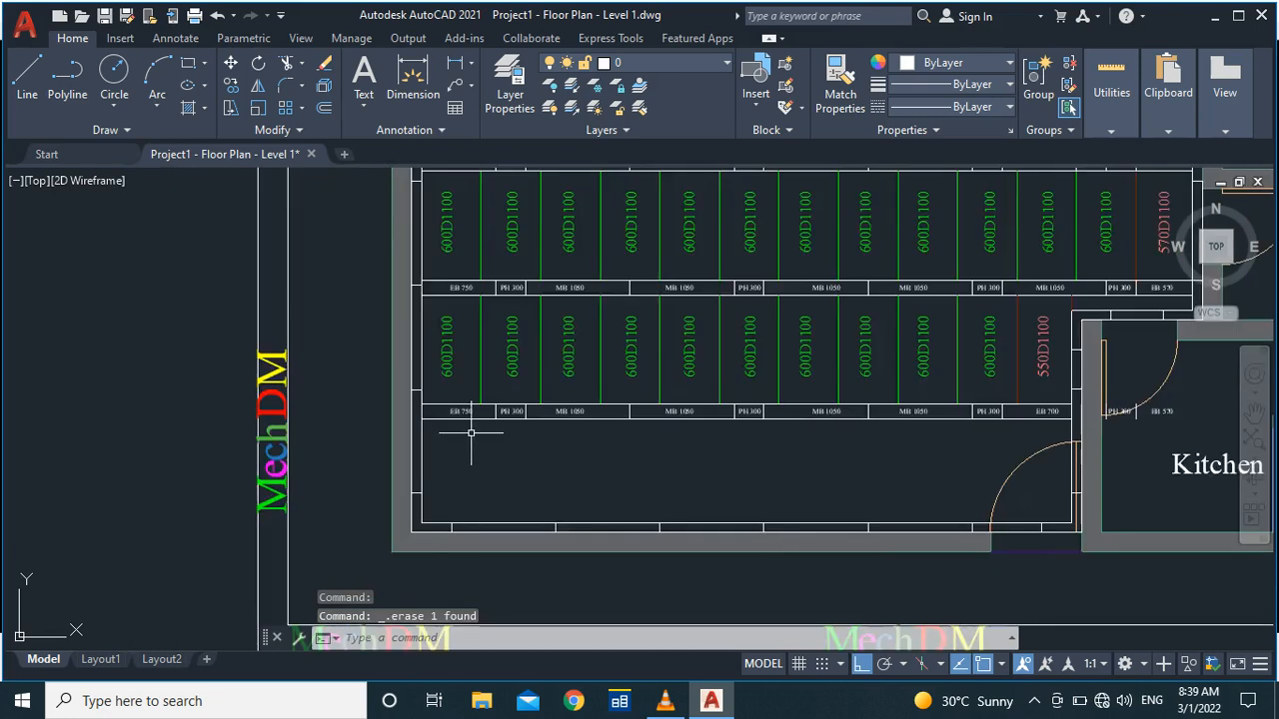
scroll(470, 431, down, 2)
scroll(784, 443, up, 2)
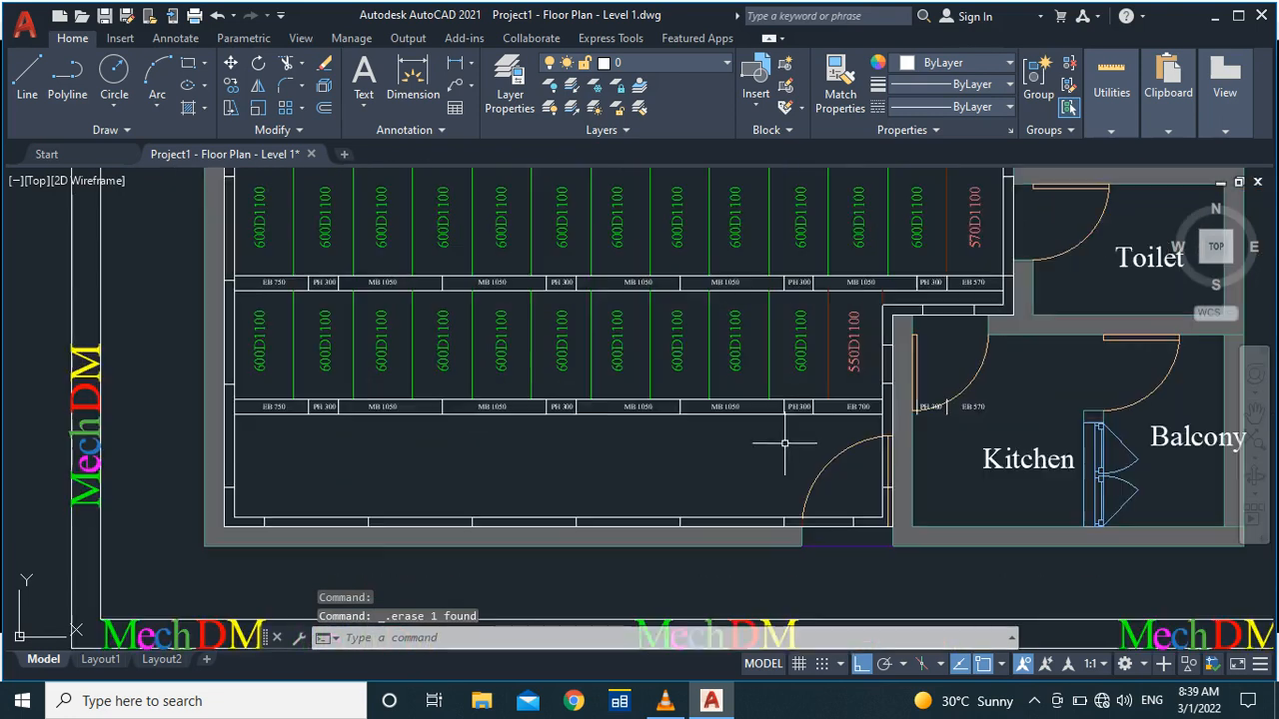
click(864, 352)
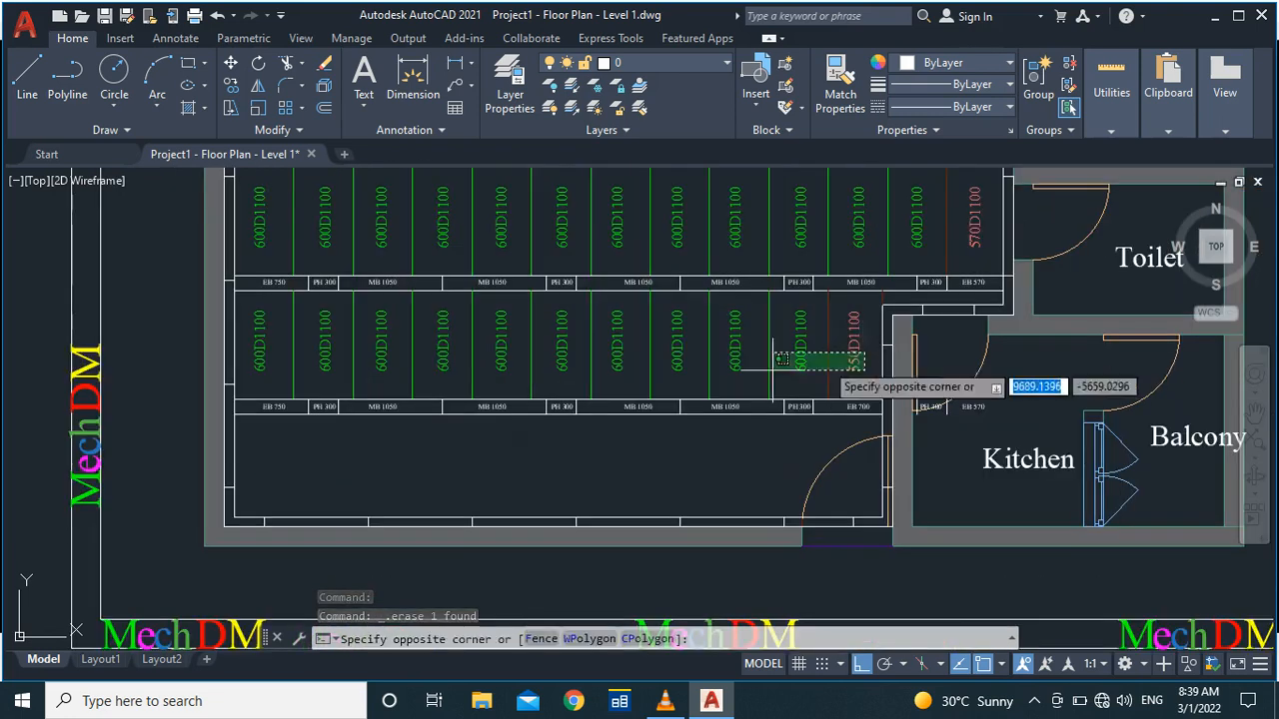
click(247, 356)
text(co)
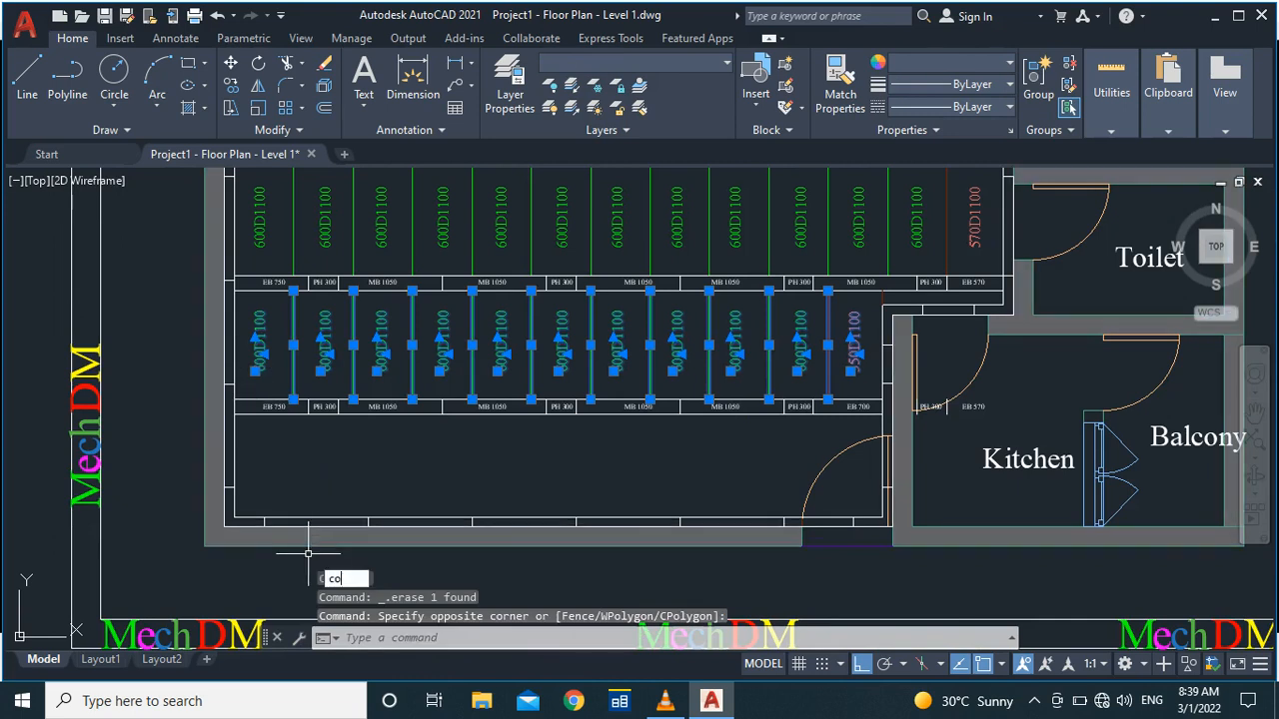
key(Return)
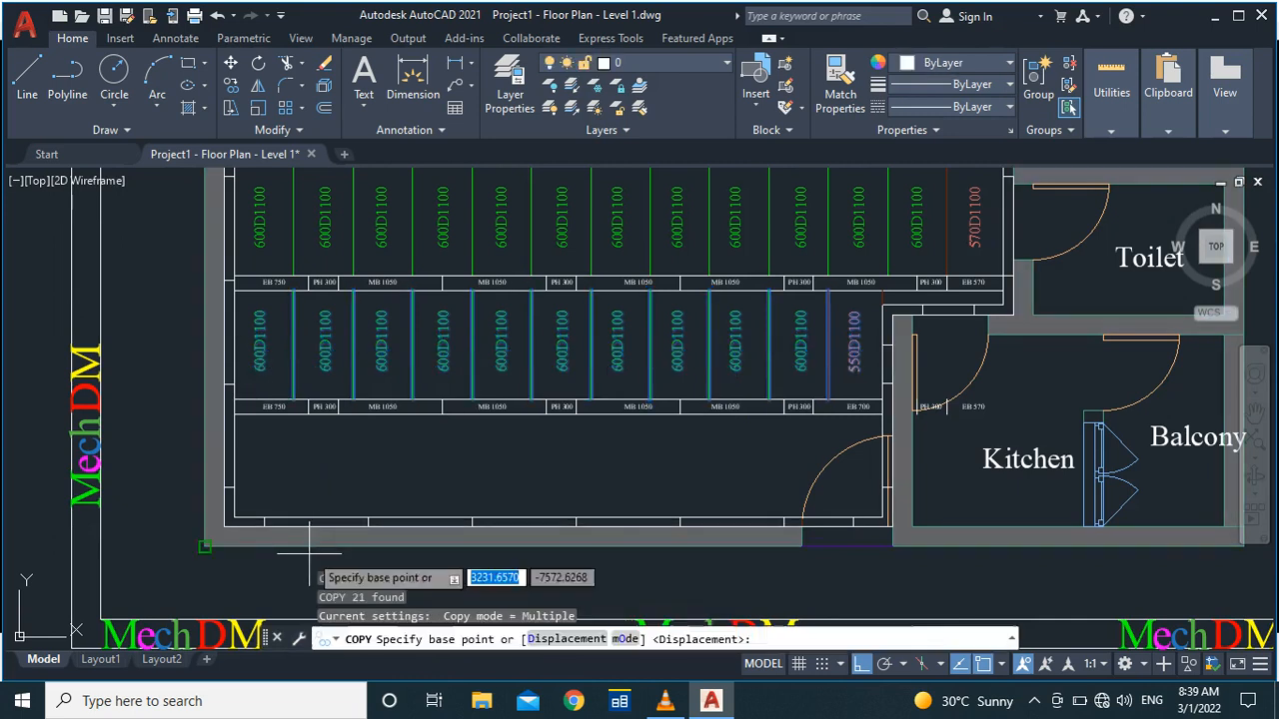
click(235, 288)
scroll(235, 289, up, 4)
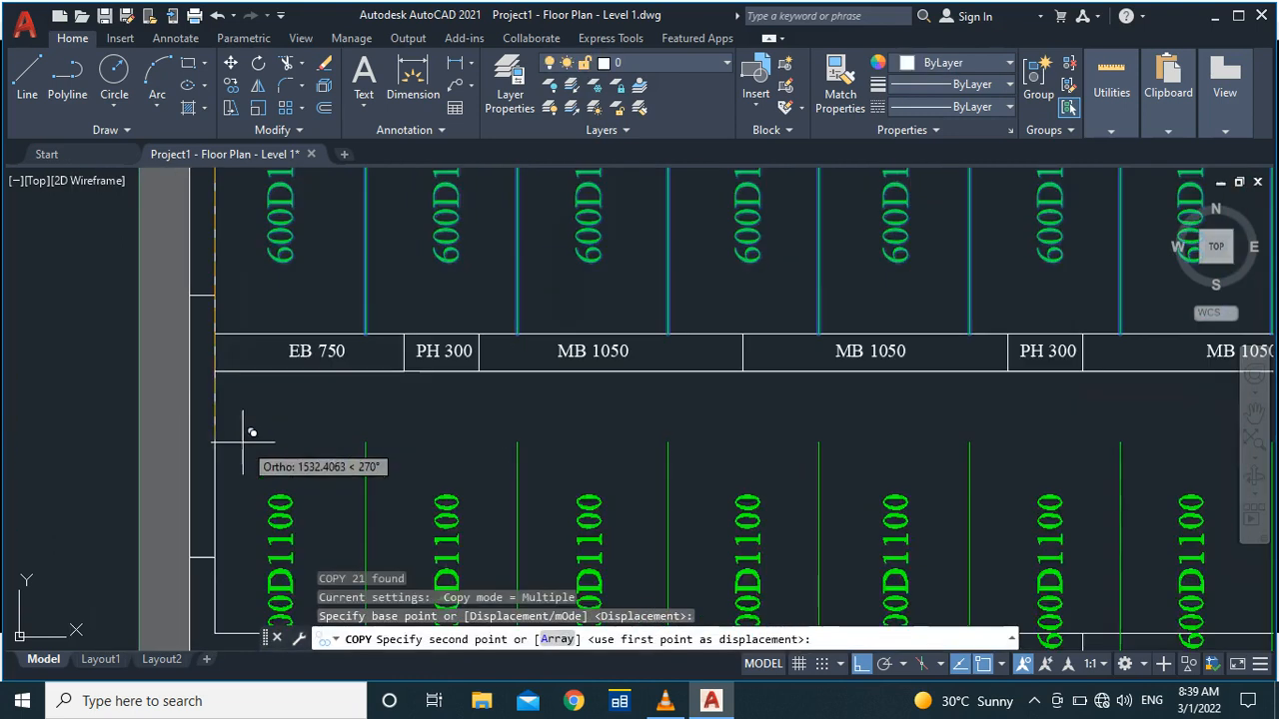
click(215, 371)
key(Escape)
scroll(262, 352, down, 5)
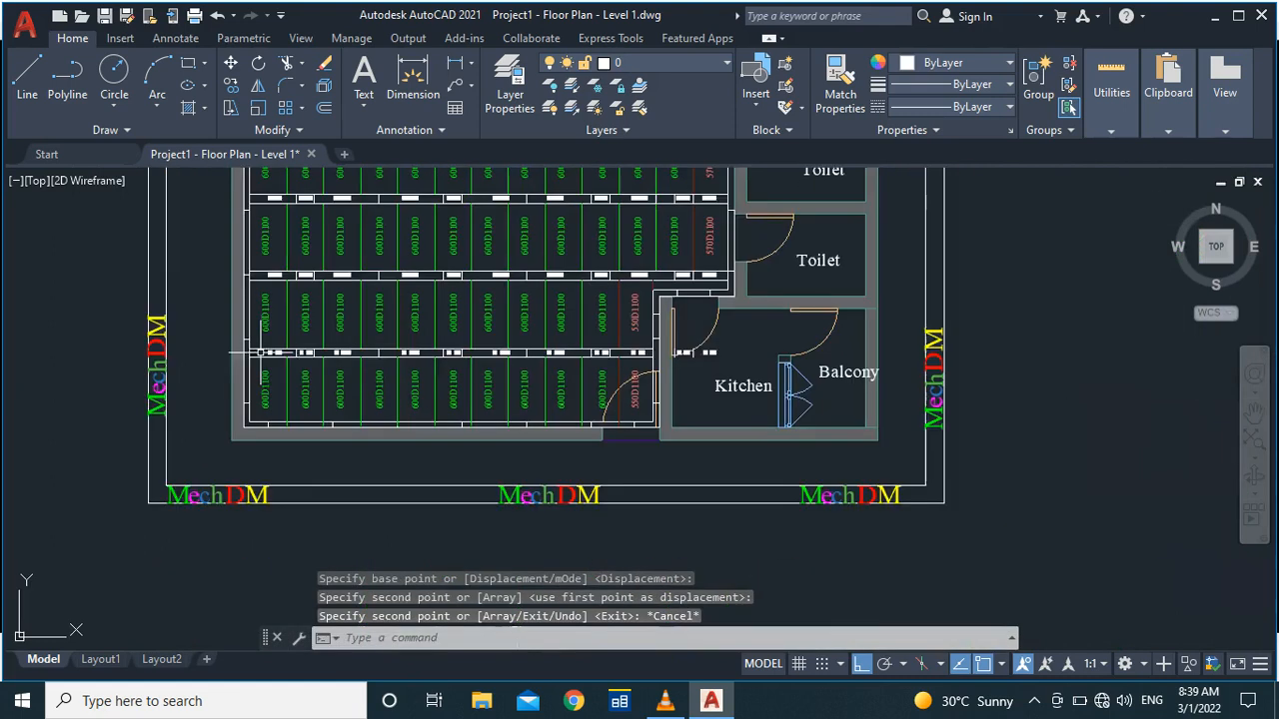
Step: Trim the divider ends that overhang the inner line along the lower edge of the fourth panel row
scroll(303, 412, up, 6)
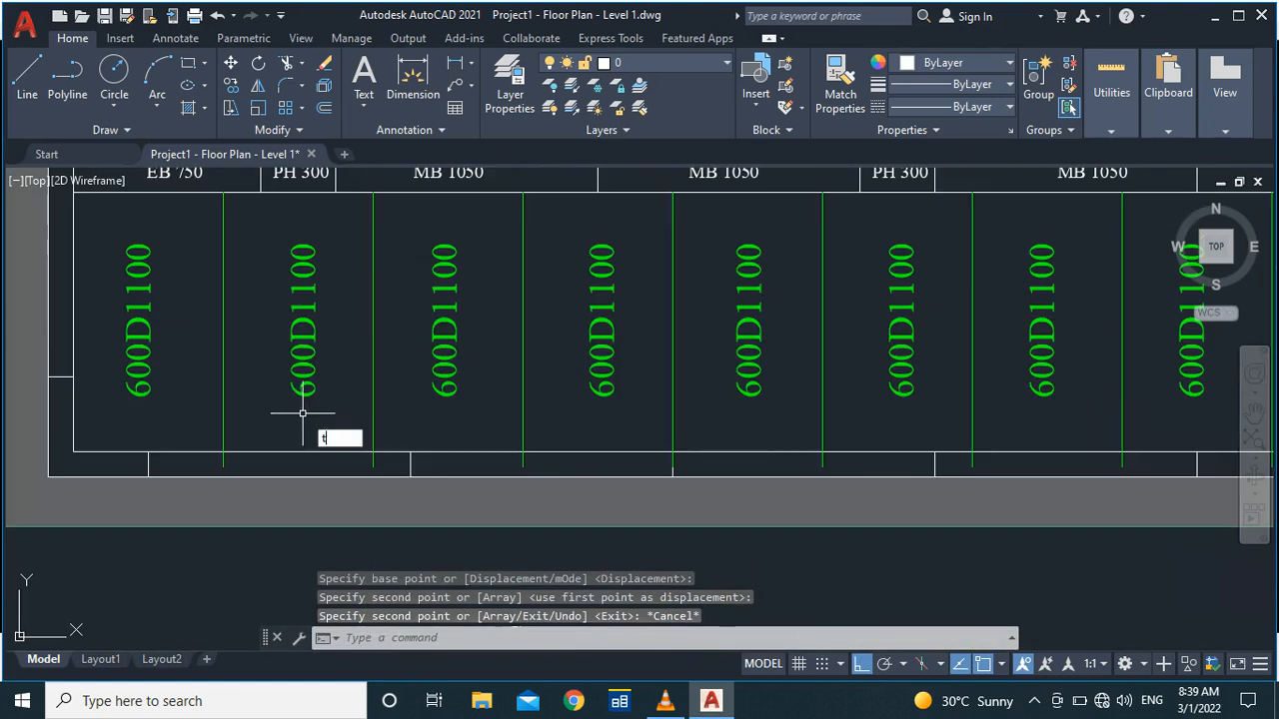
text(tr)
key(Return)
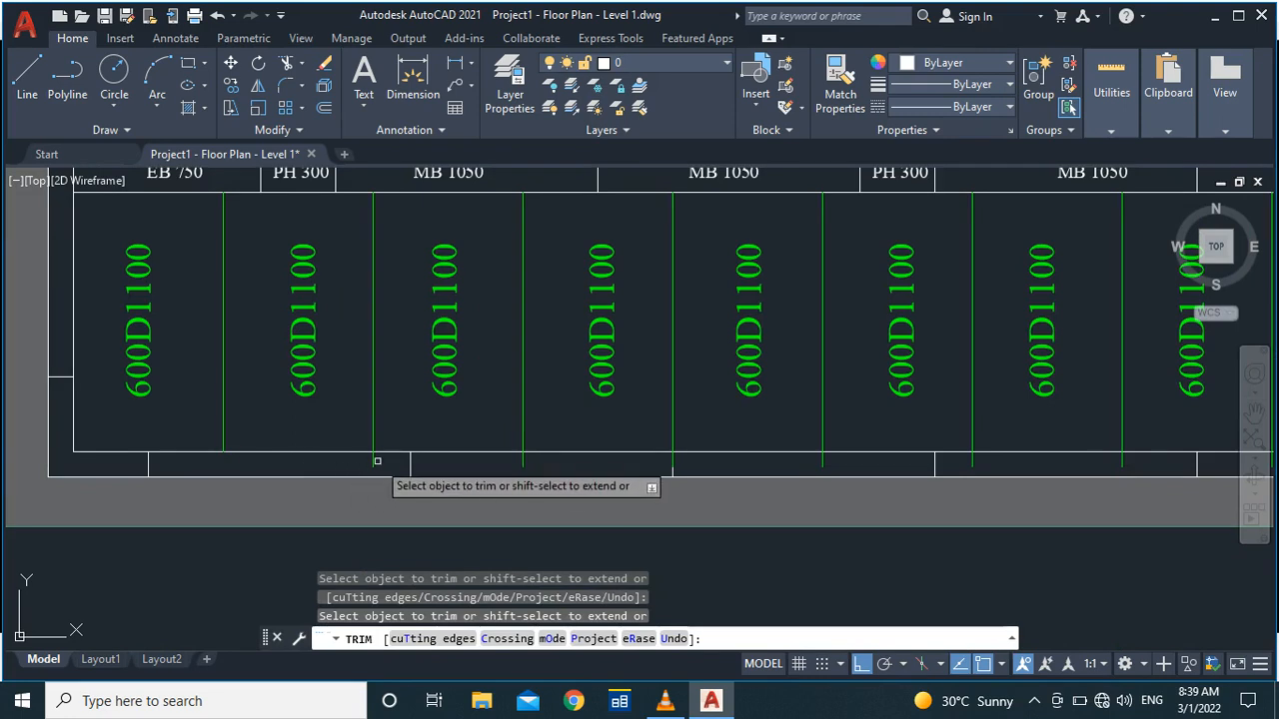
click(523, 461)
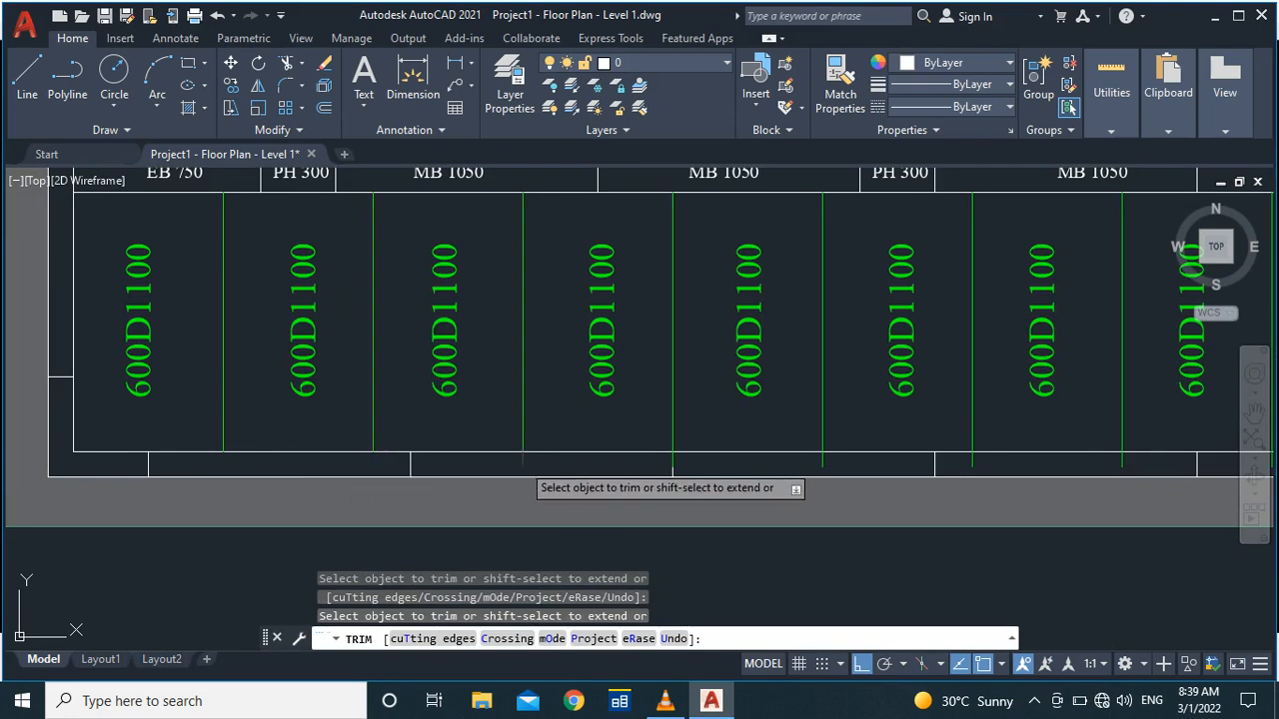
click(673, 460)
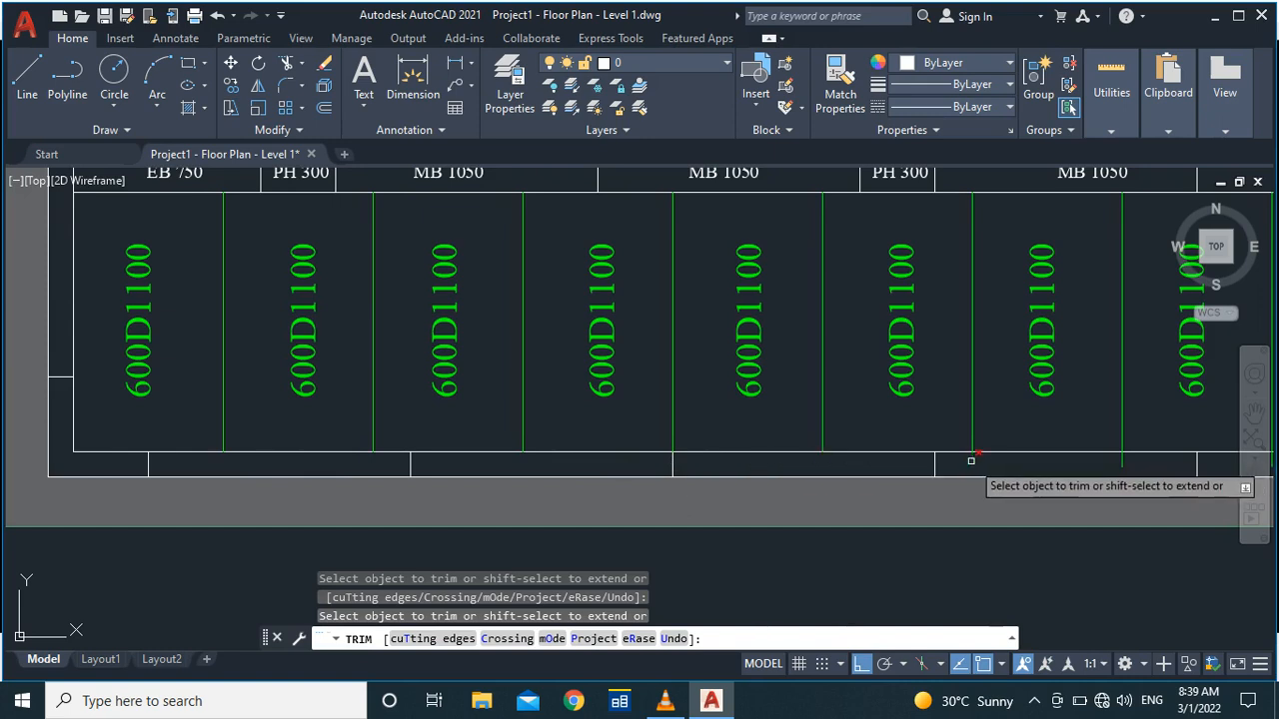
scroll(835, 425, down, 1)
scroll(919, 439, up, 3)
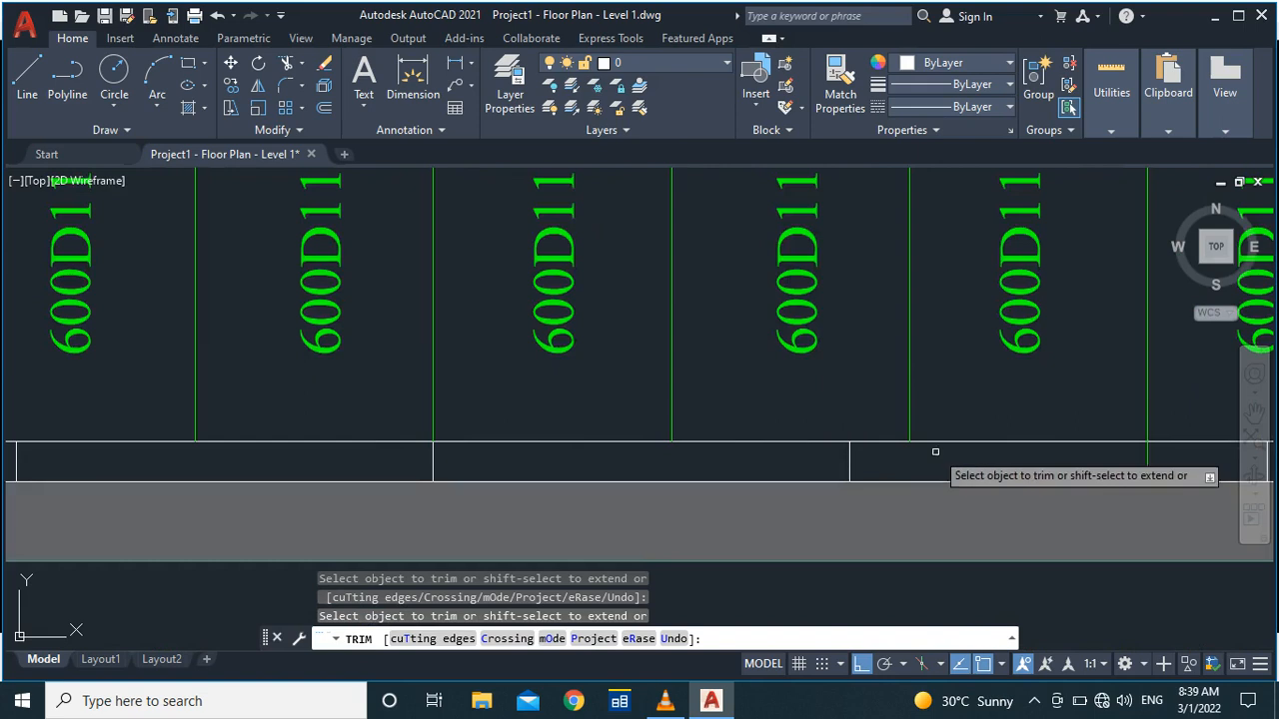
scroll(843, 449, down, 1)
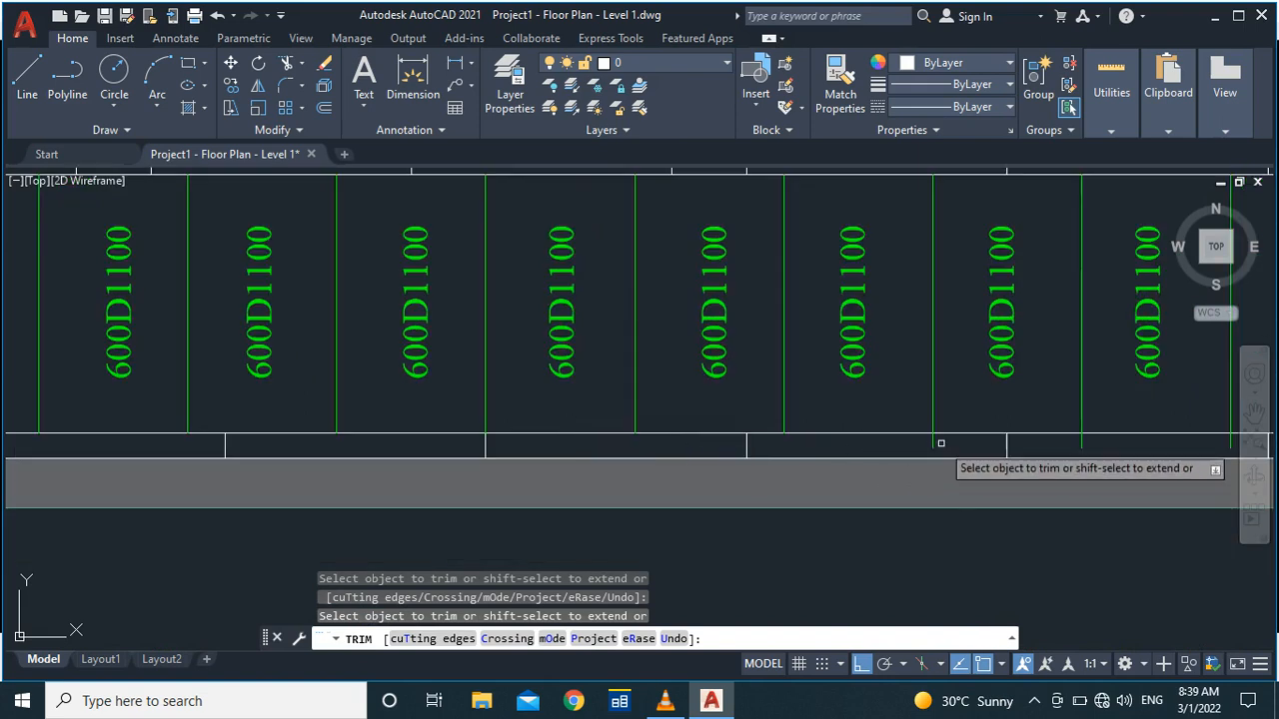
scroll(836, 441, down, 2)
scroll(859, 455, up, 3)
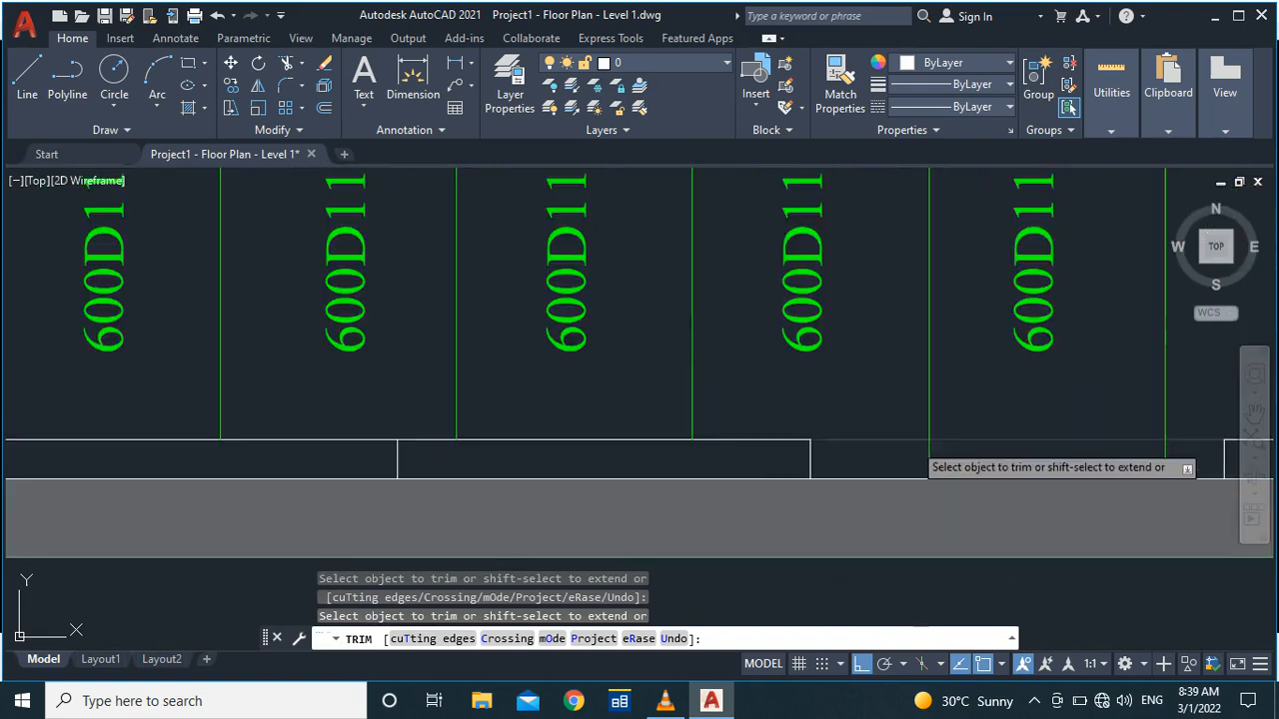
scroll(760, 443, down, 1)
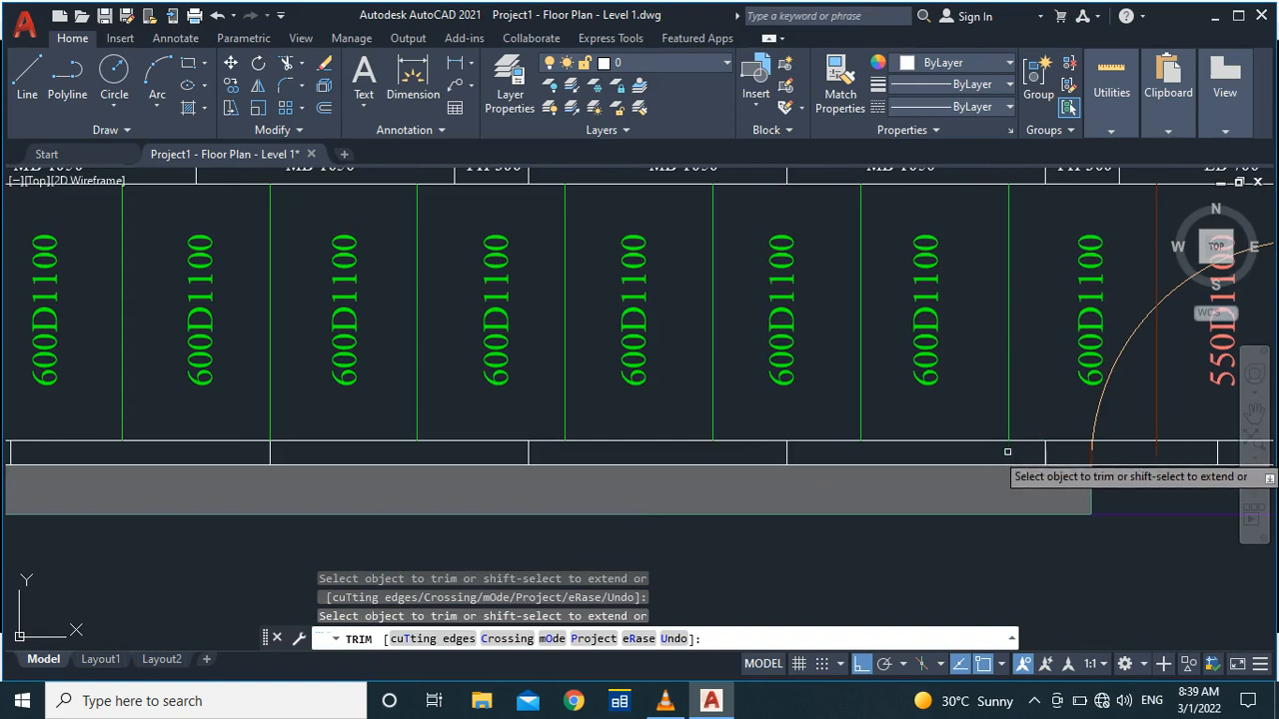
scroll(999, 451, down, 2)
scroll(994, 455, up, 3)
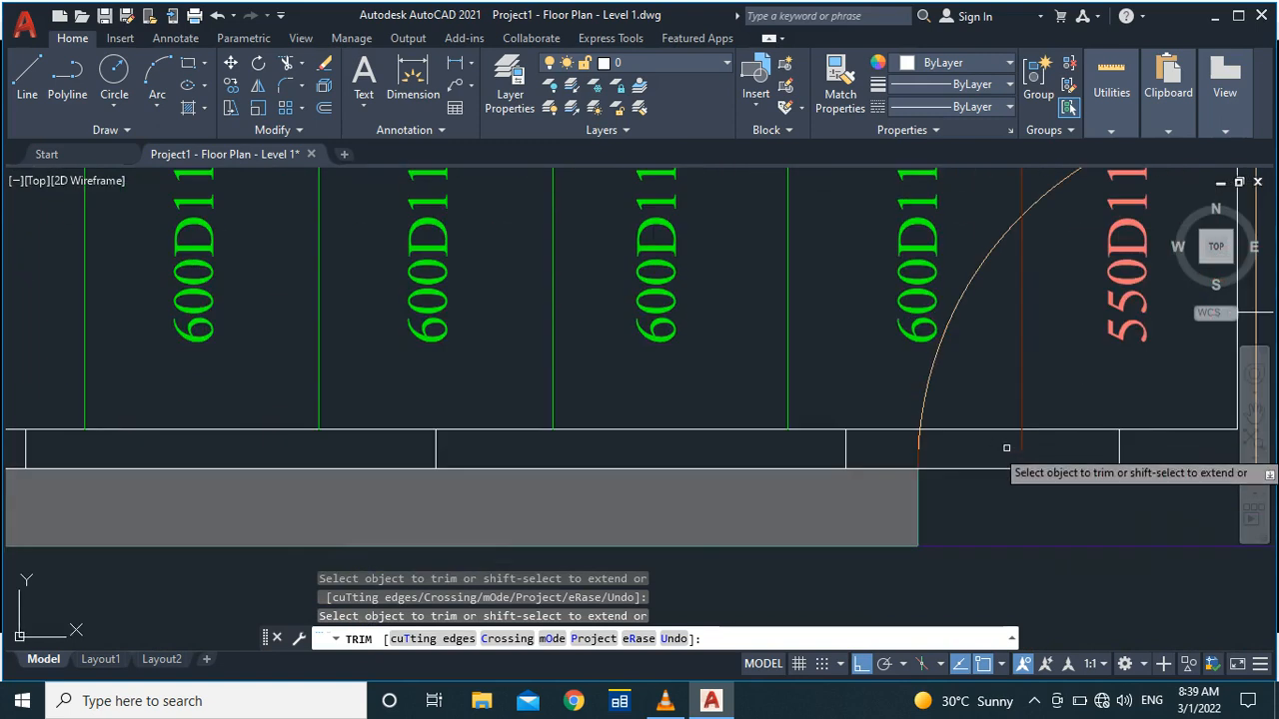
key(Escape)
scroll(1022, 443, down, 2)
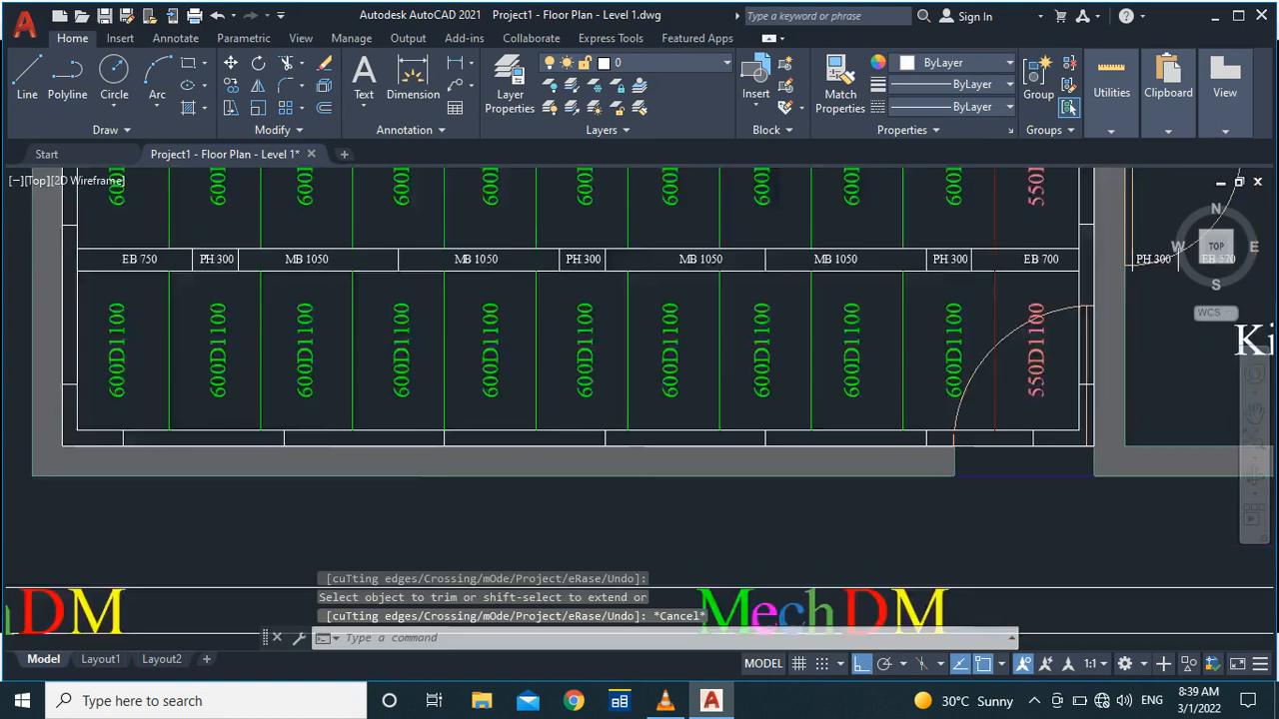
Step: Measure the length of the first divider in the fourth row
scroll(475, 397, up, 3)
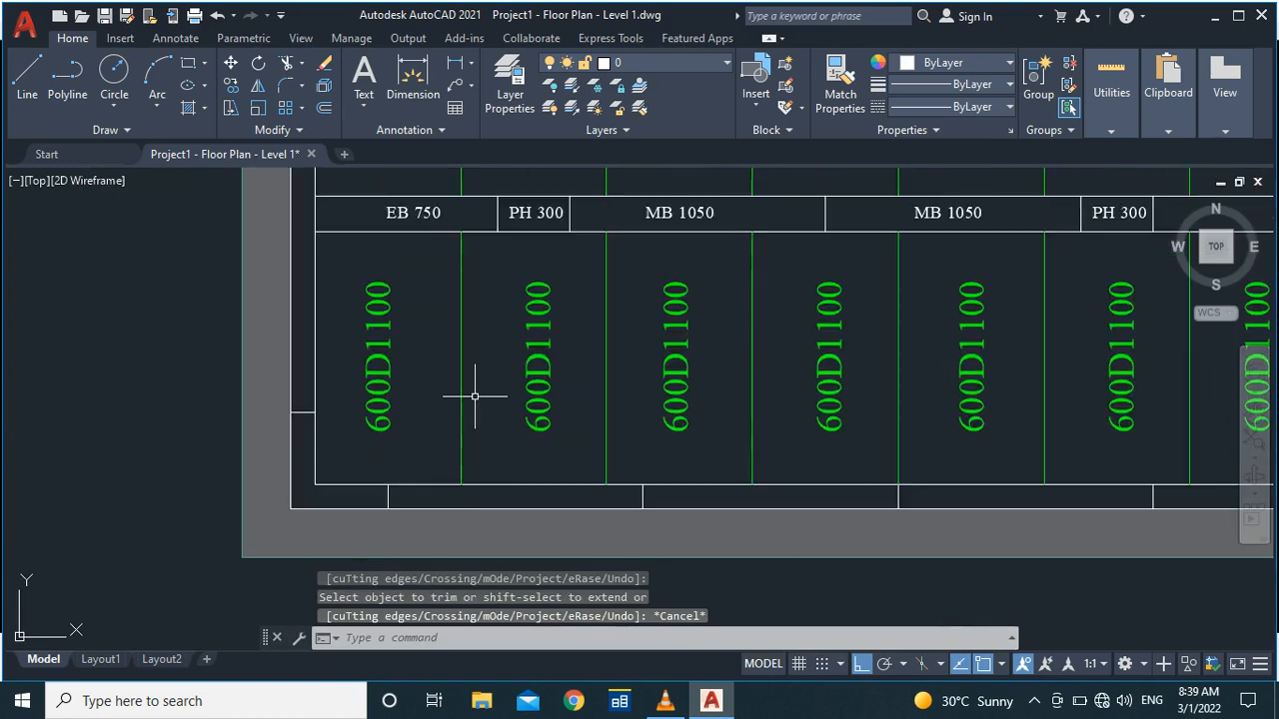
text(dim)
key(Return)
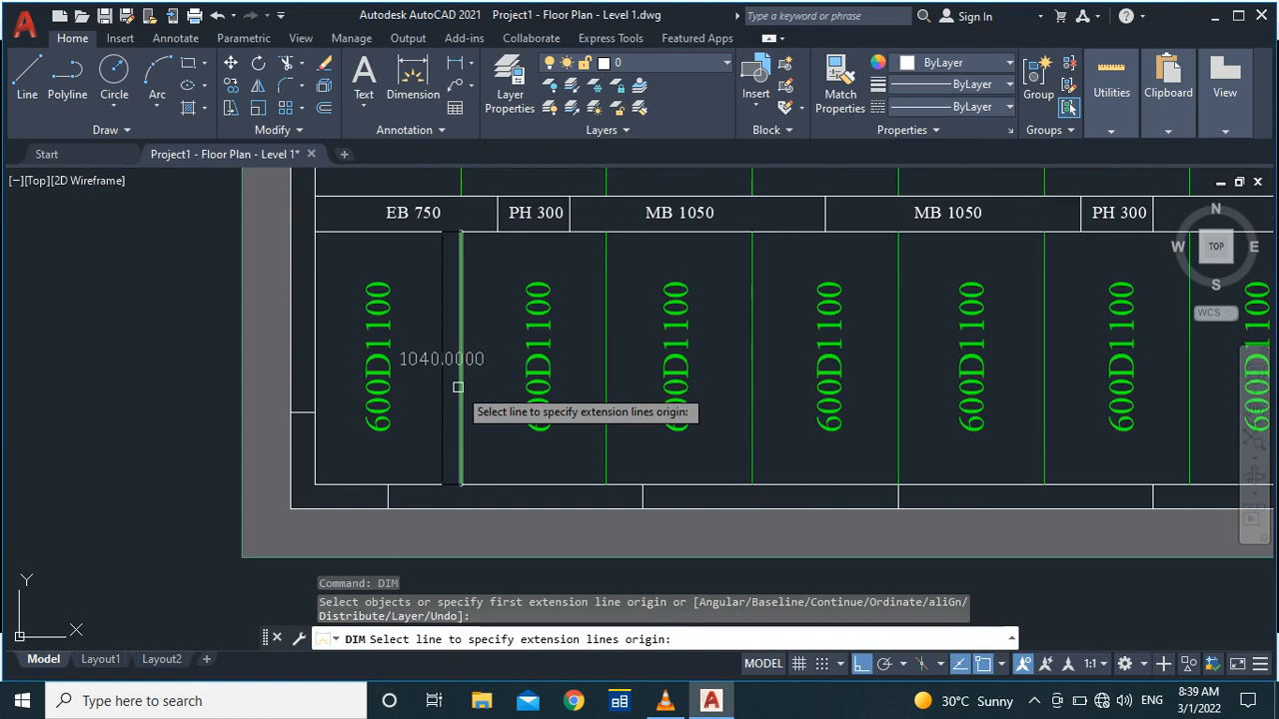
key(Escape)
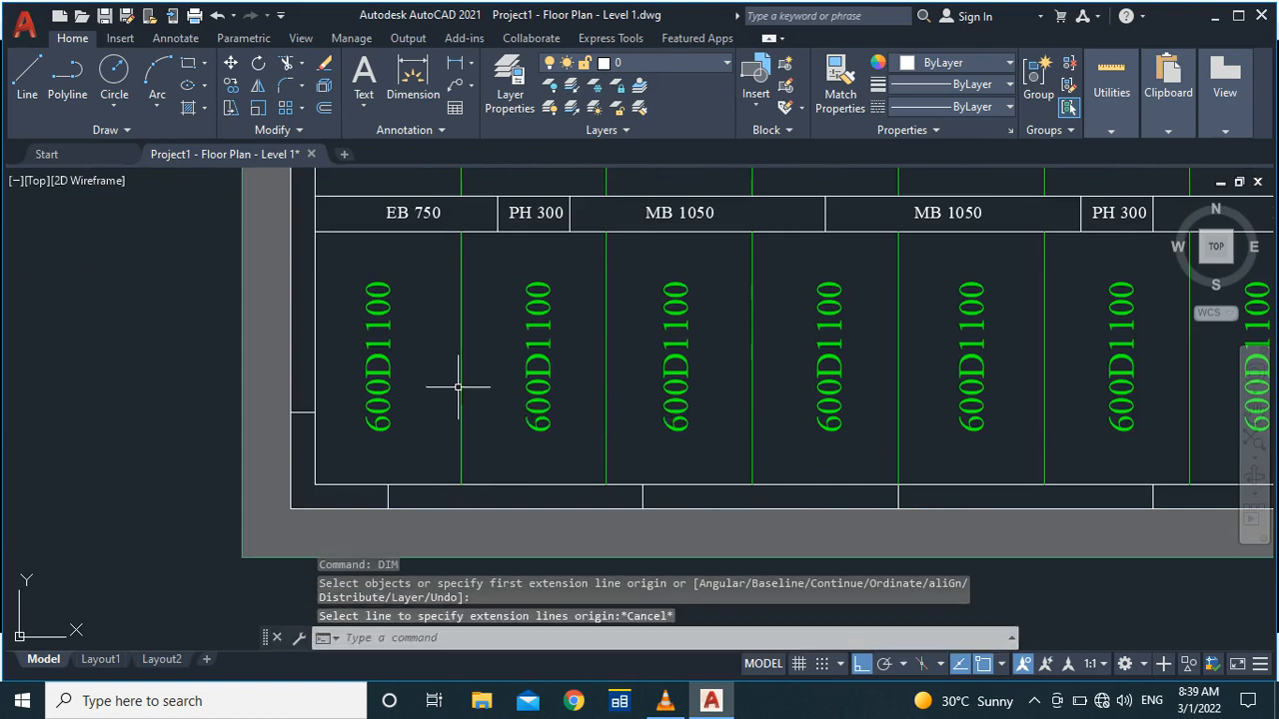
Step: Change the first panel label of the fourth row to 600D1040
click(375, 395)
double_click(378, 394)
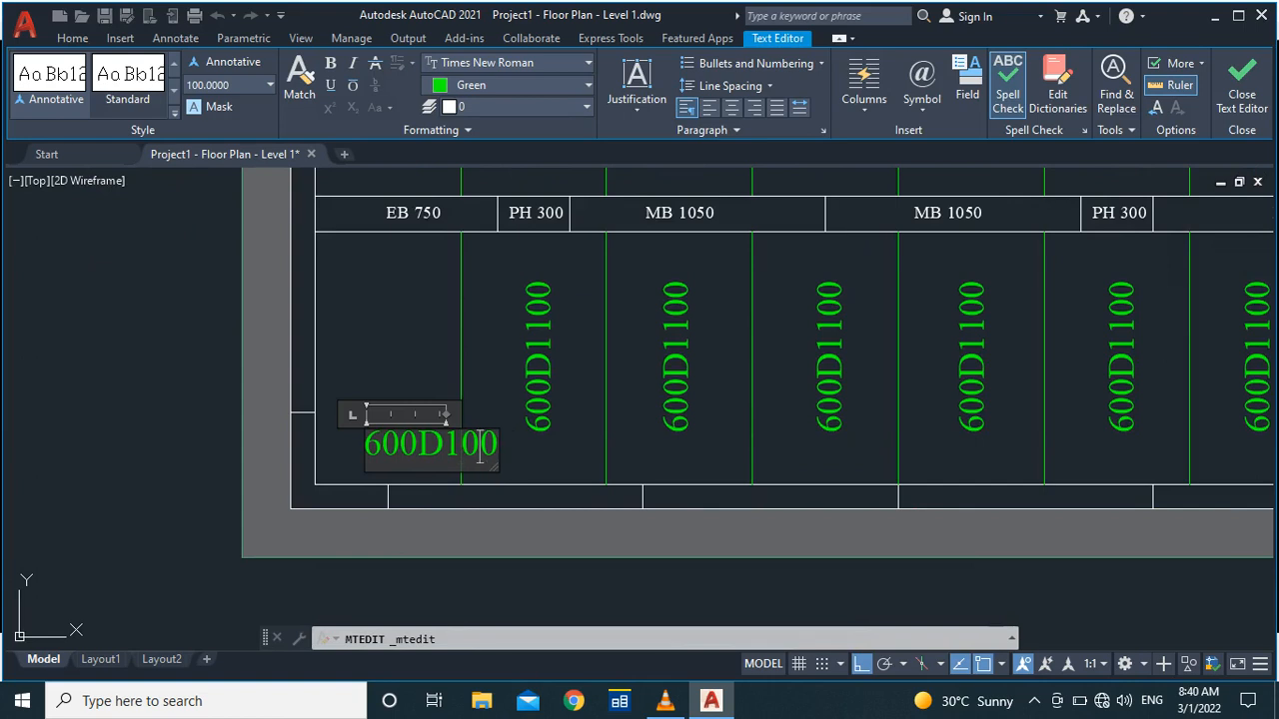
click(500, 366)
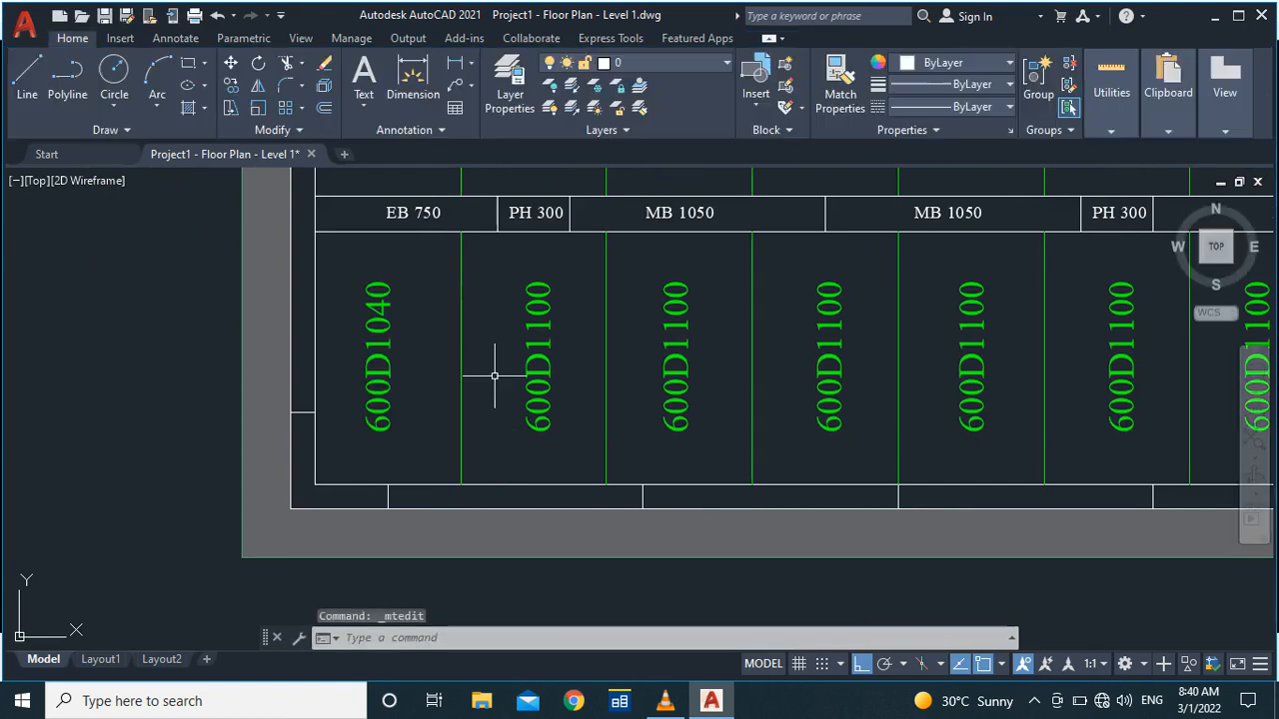
Step: Erase the nine green 600D1100 labels in the fourth row's second to tenth cells
click(536, 373)
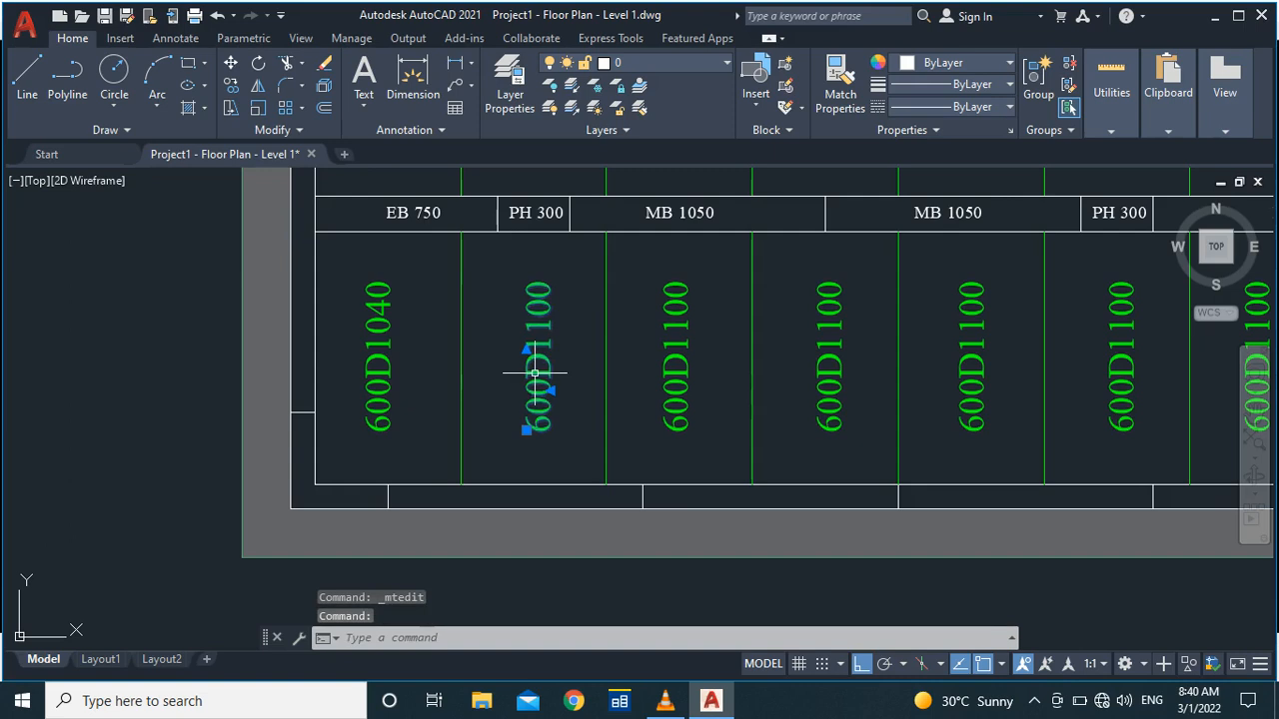
key(Delete)
click(674, 370)
click(659, 380)
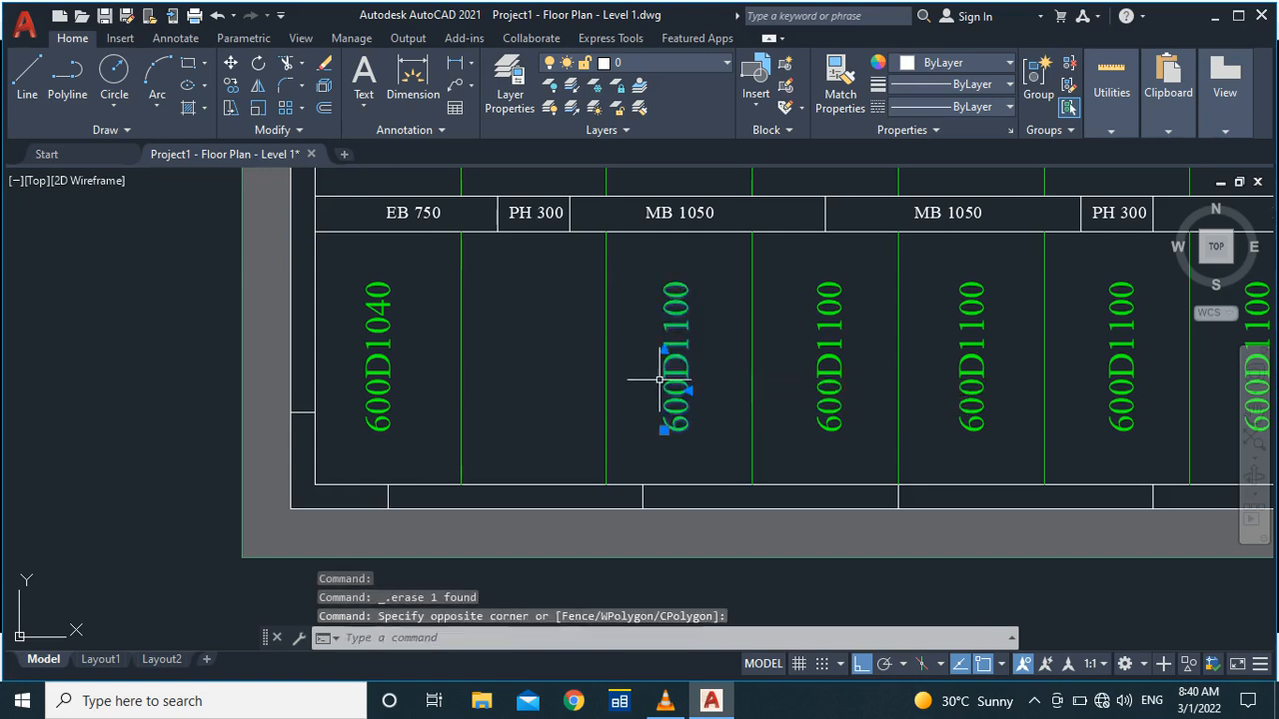
click(850, 358)
click(811, 378)
click(995, 361)
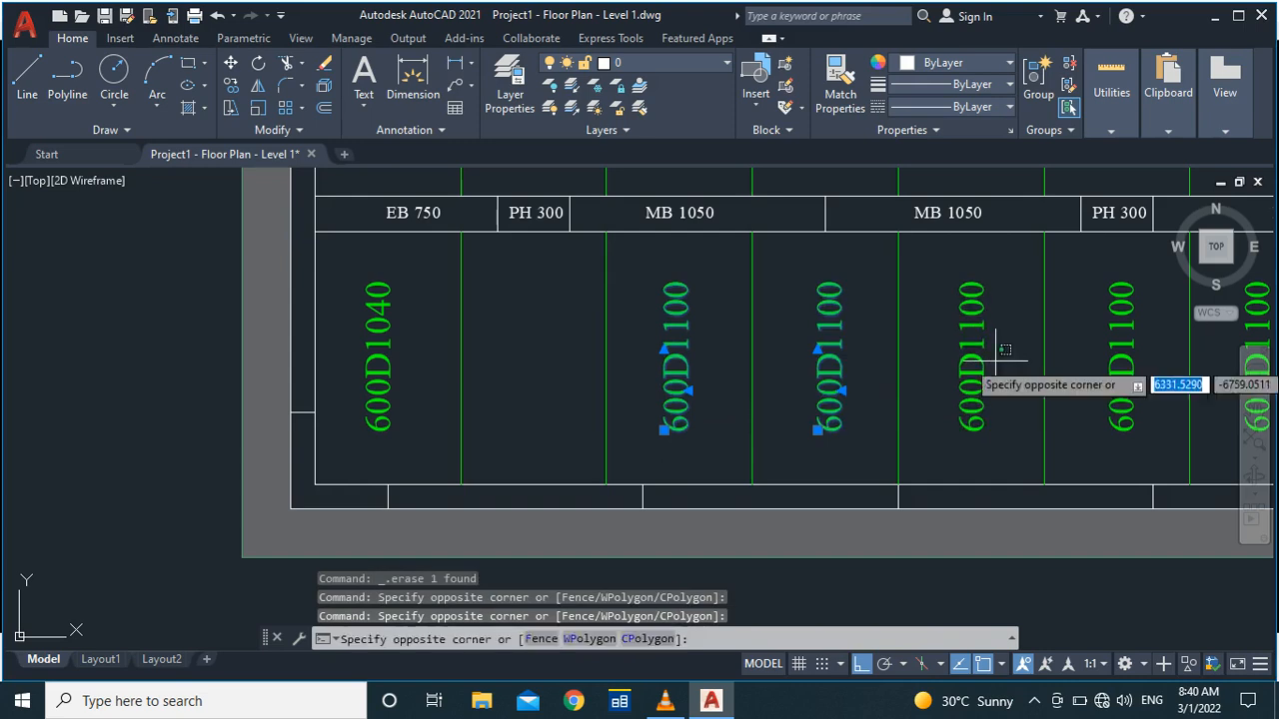
click(964, 378)
scroll(943, 372, down, 4)
click(940, 375)
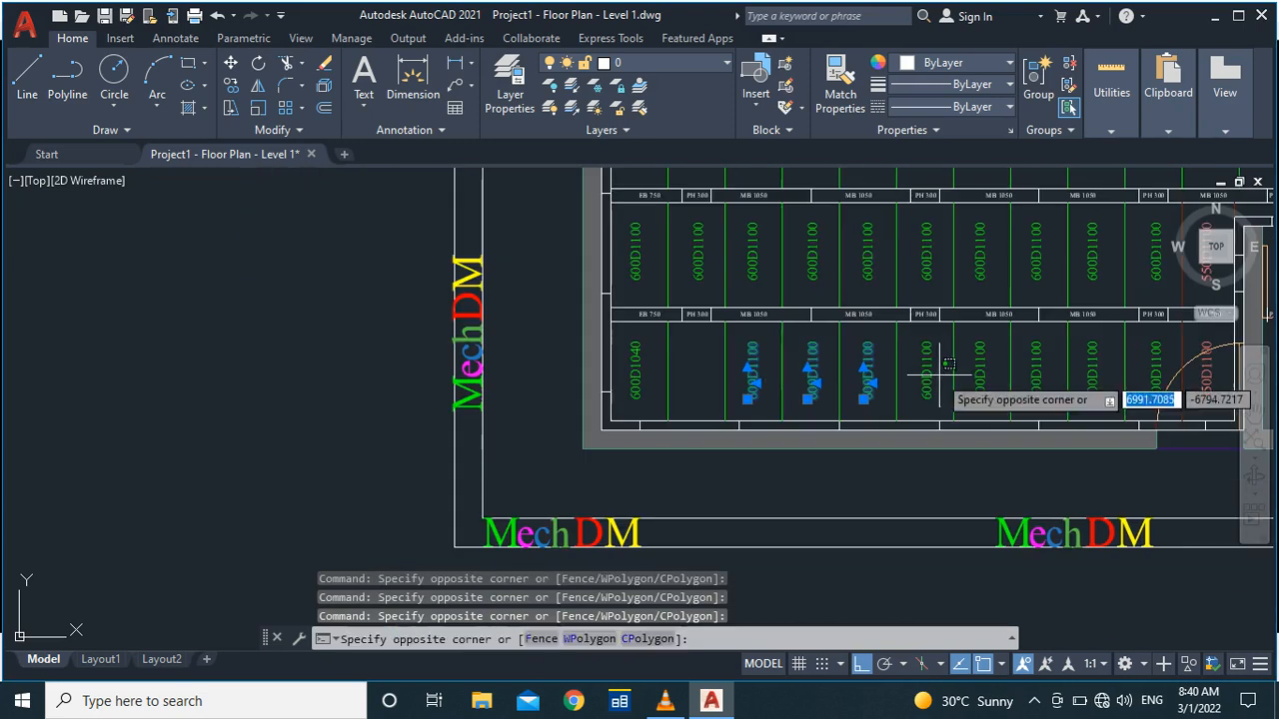
click(919, 392)
click(982, 379)
click(972, 388)
click(1042, 376)
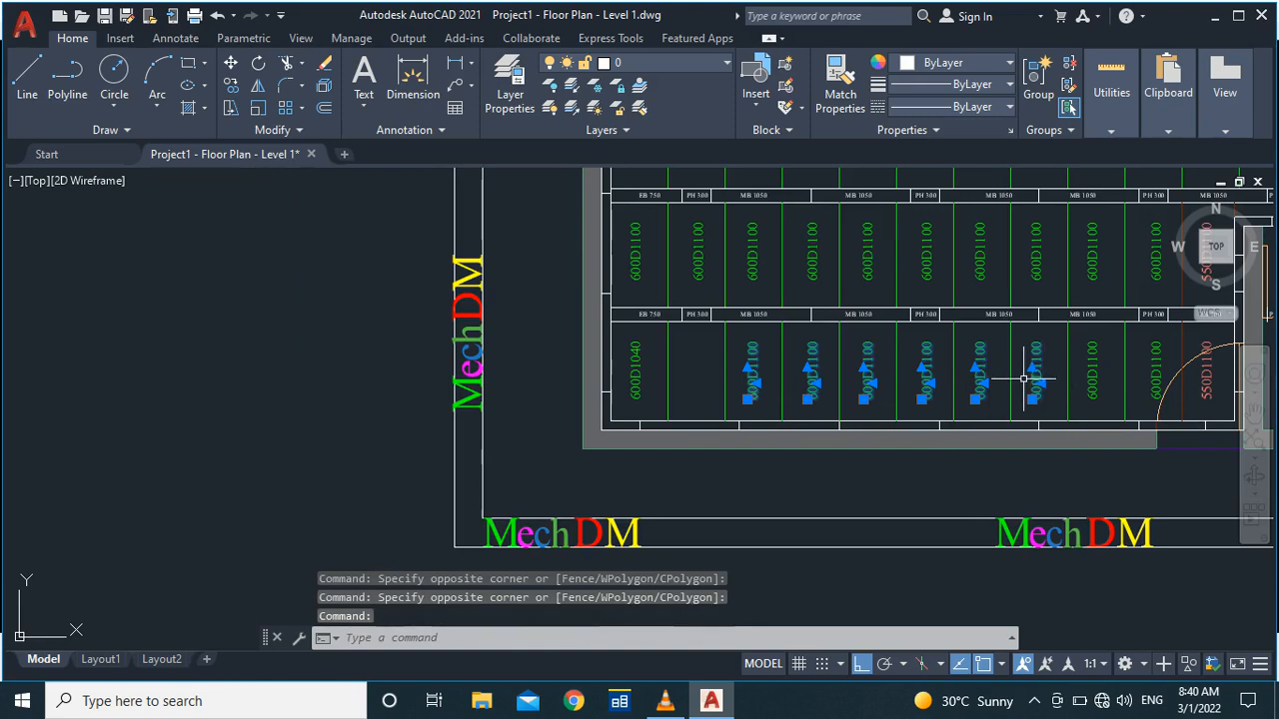
click(1084, 366)
scroll(807, 370, down, 2)
scroll(1016, 370, up, 3)
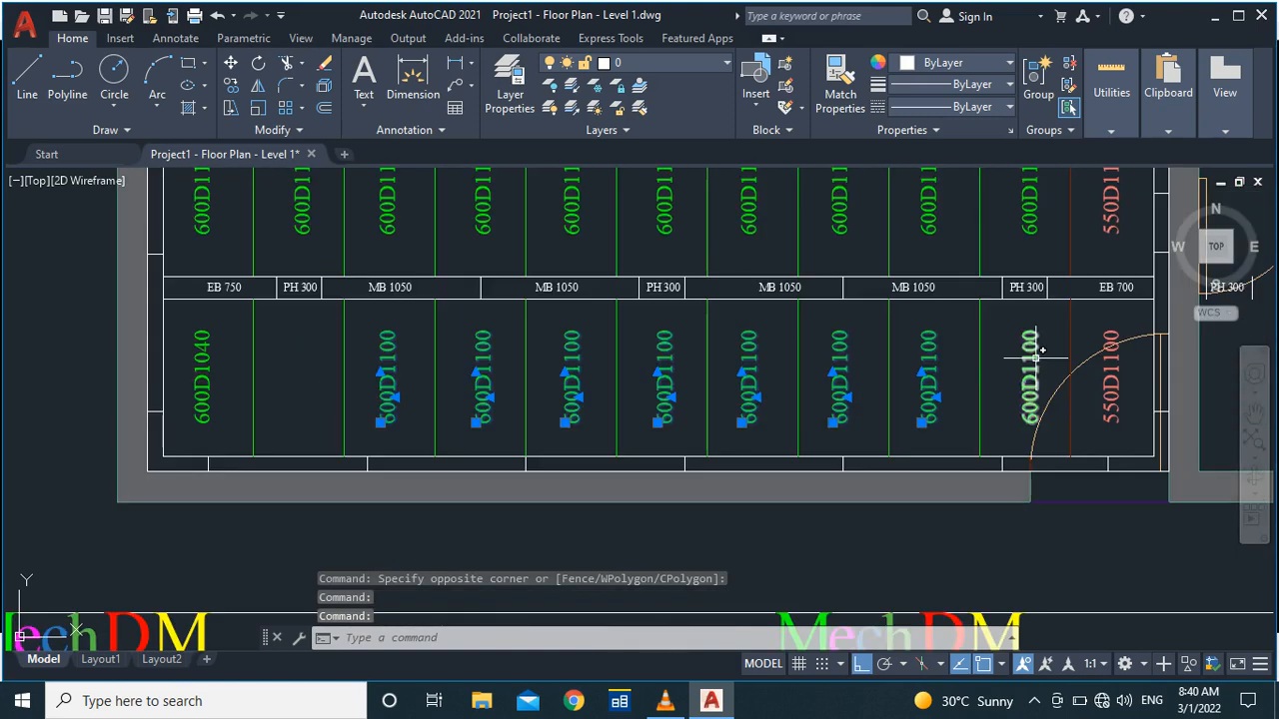
click(1034, 357)
key(Delete)
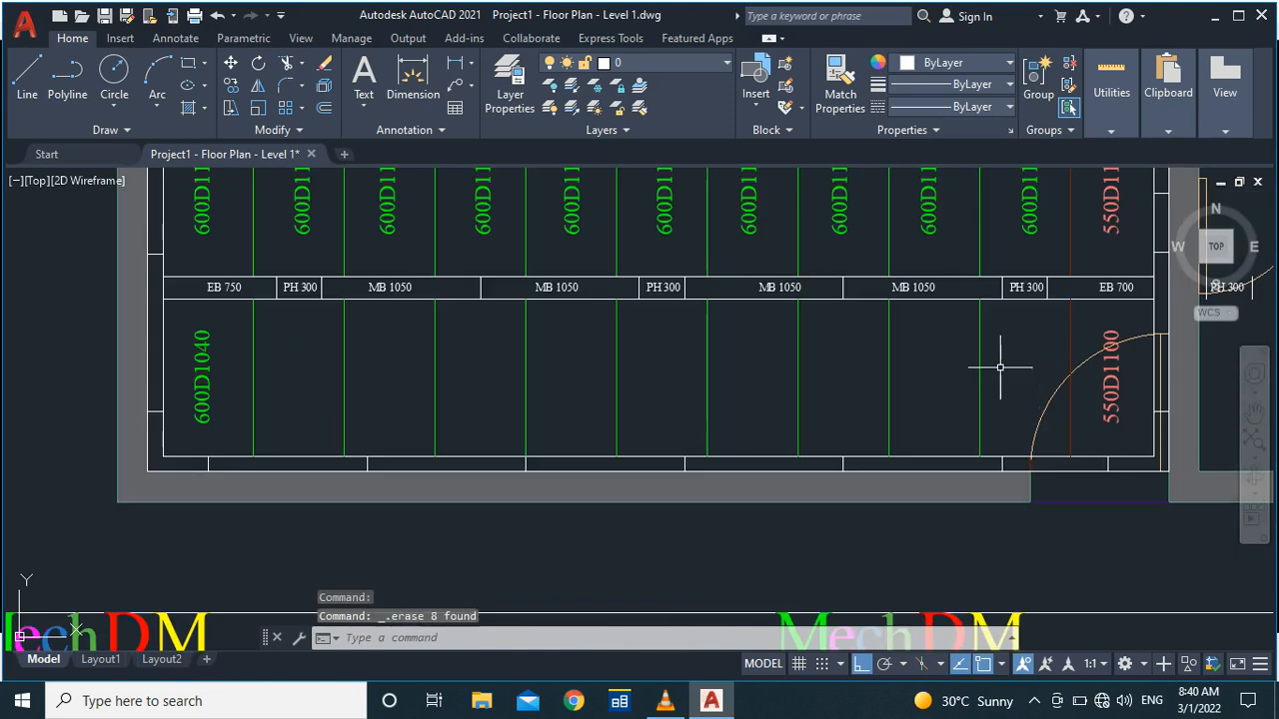
Step: Copy the 600D1040 label into the fourth row's second to tenth cells, using the cell corners on the strip's lower edge as reference points
click(201, 407)
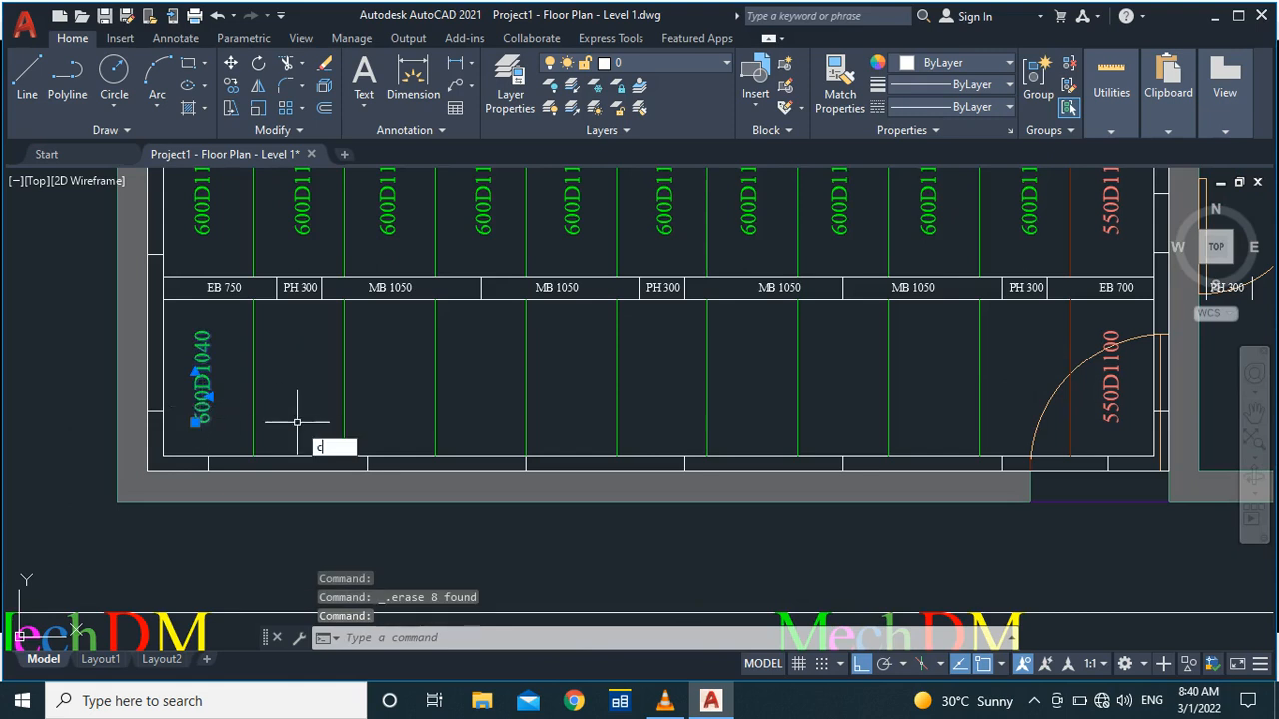
text(co)
key(Return)
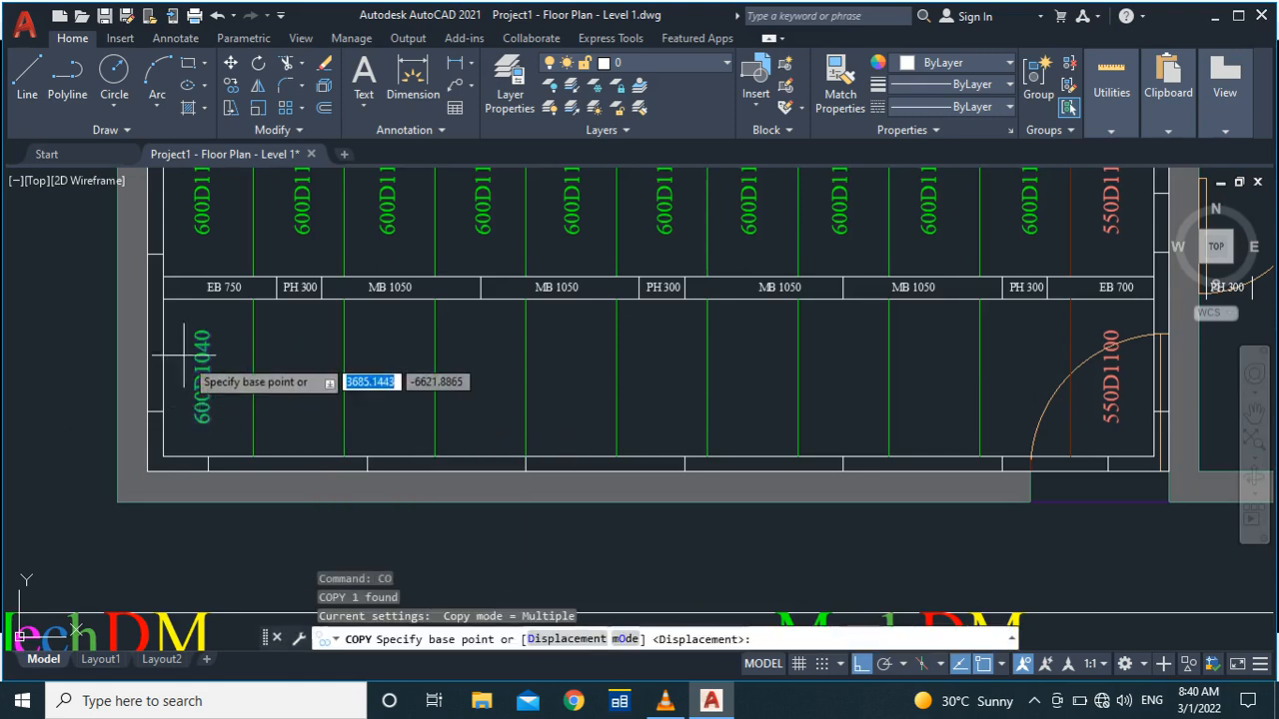
click(164, 299)
click(253, 300)
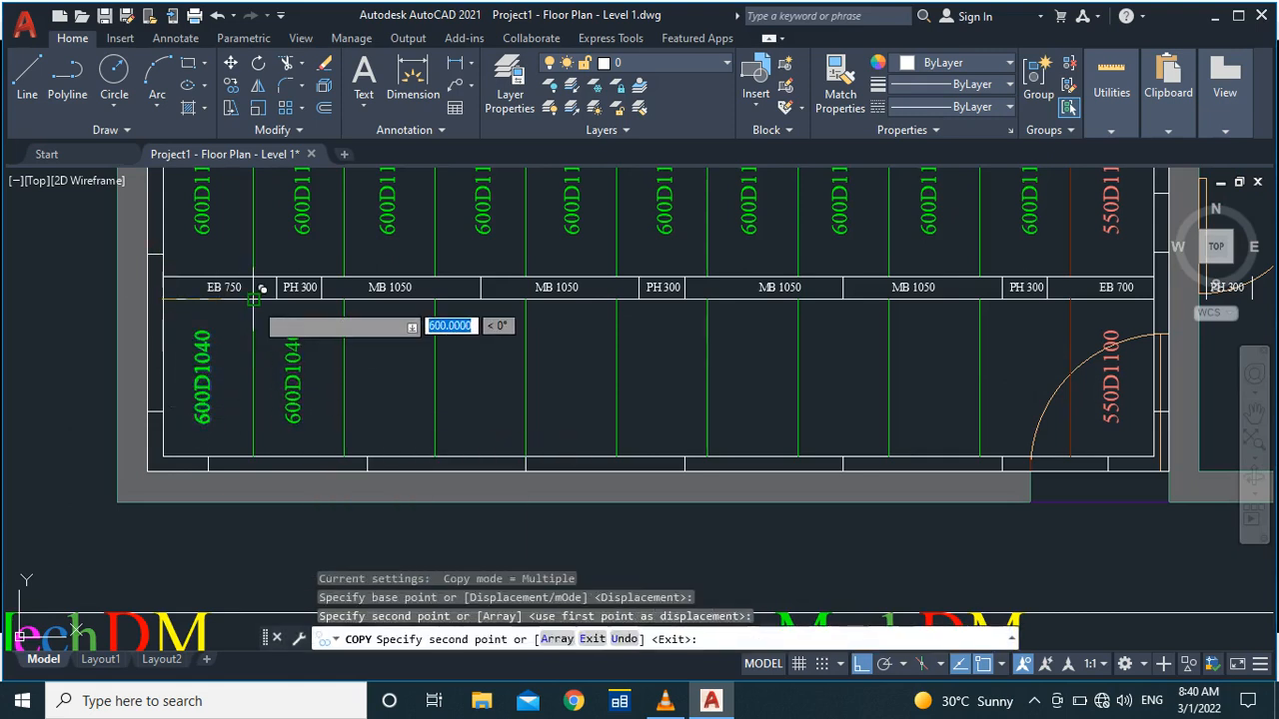
click(344, 299)
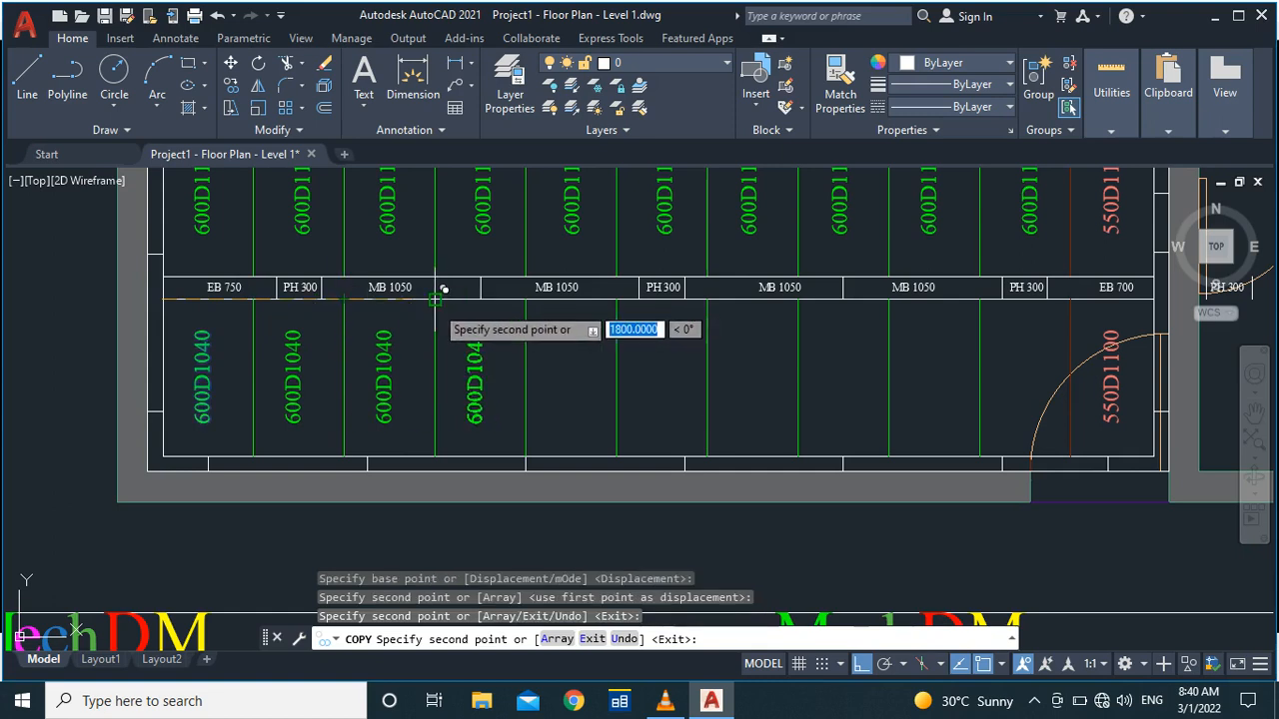
click(435, 299)
click(527, 299)
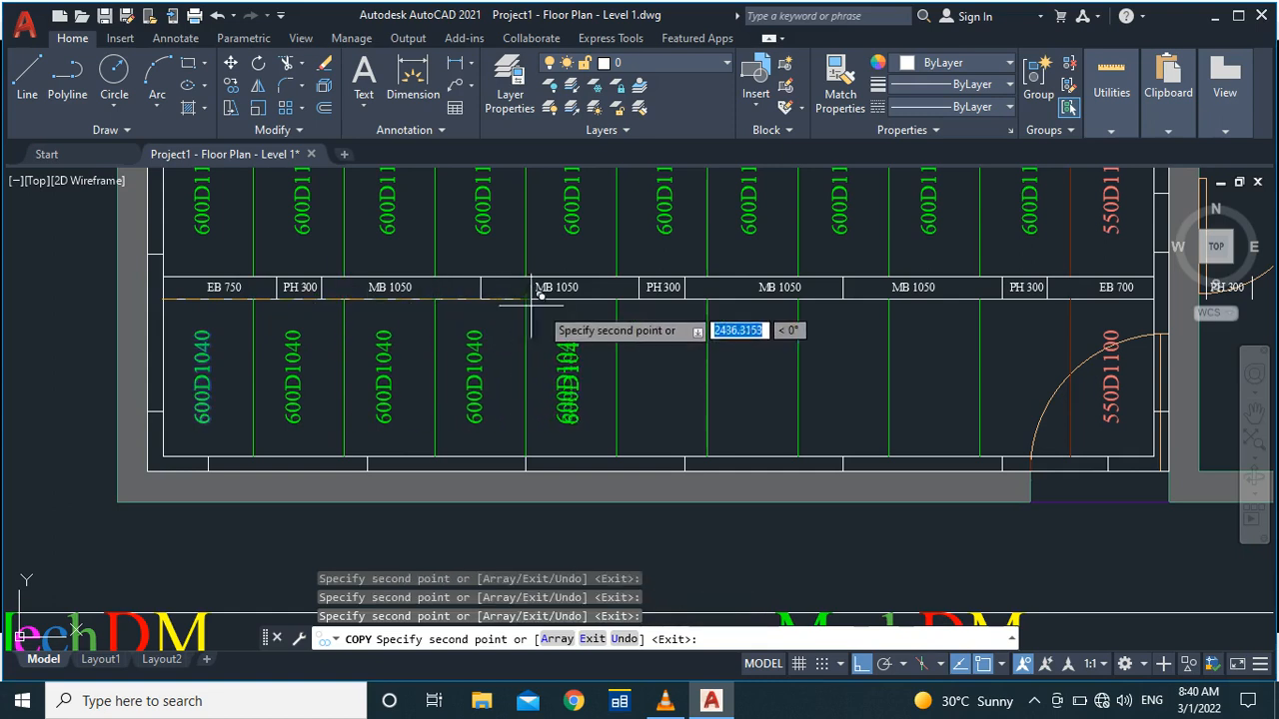
click(617, 299)
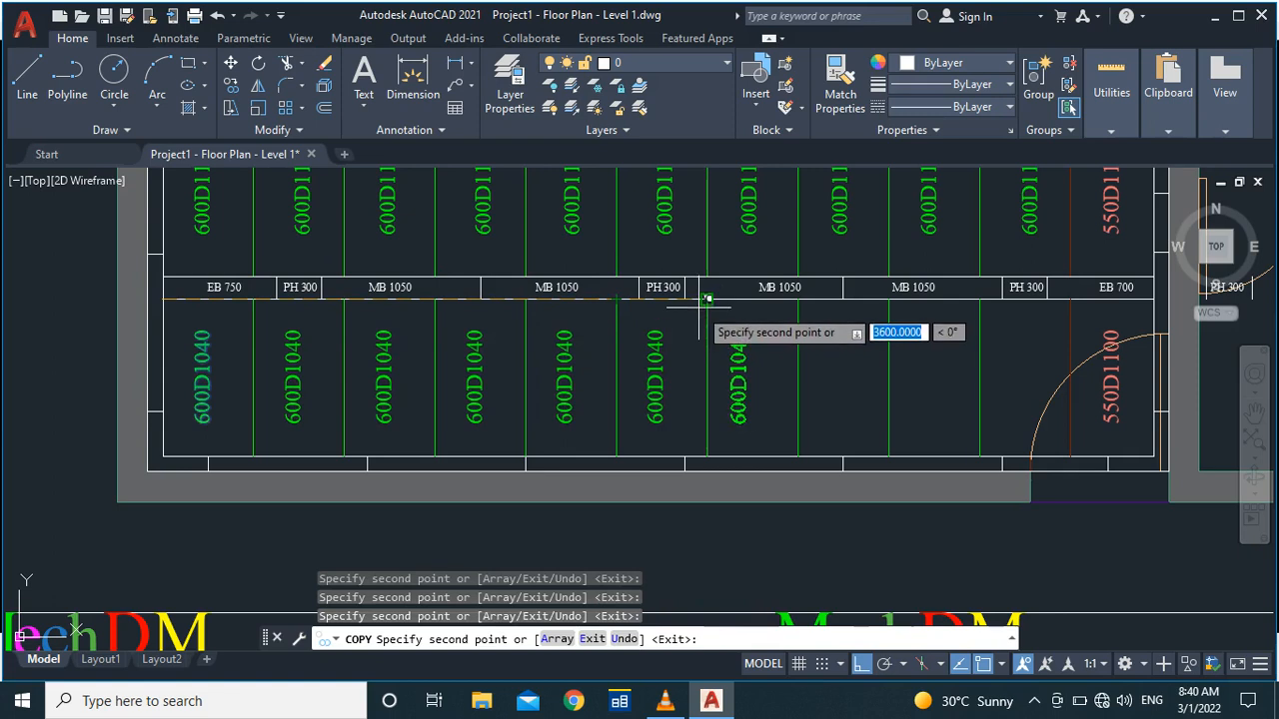
click(708, 299)
click(798, 299)
click(890, 299)
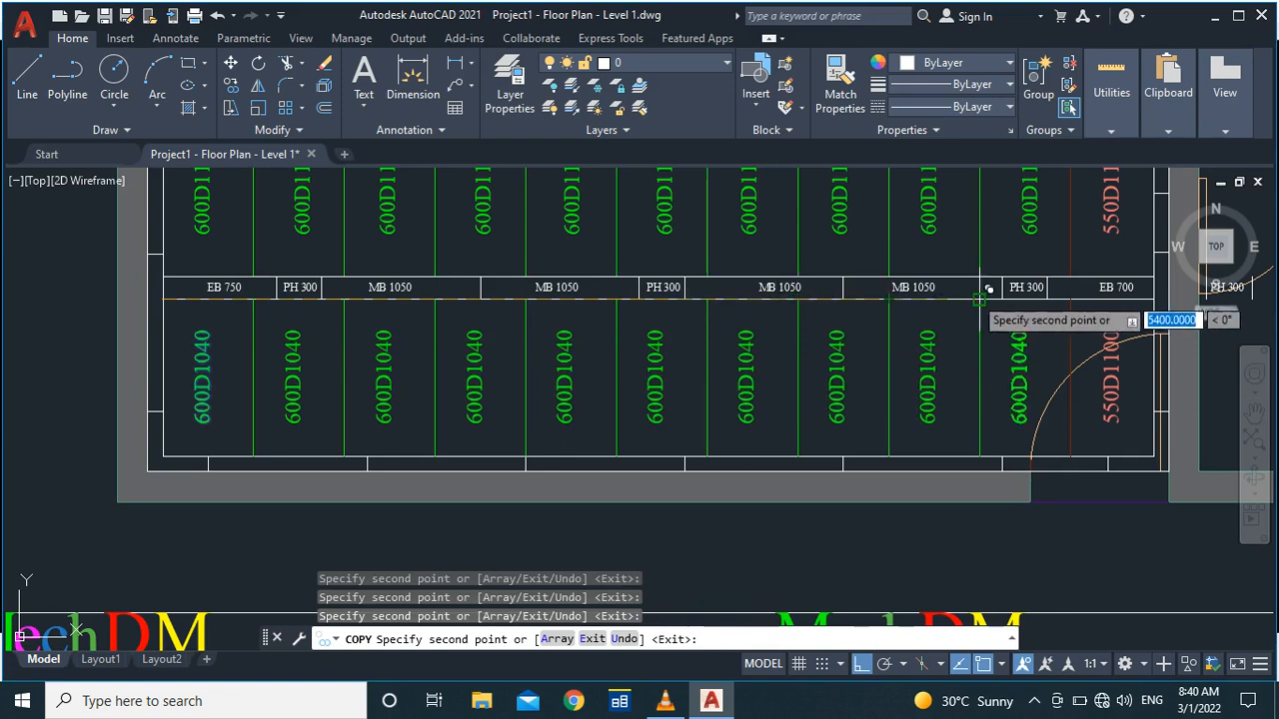
click(980, 298)
key(Escape)
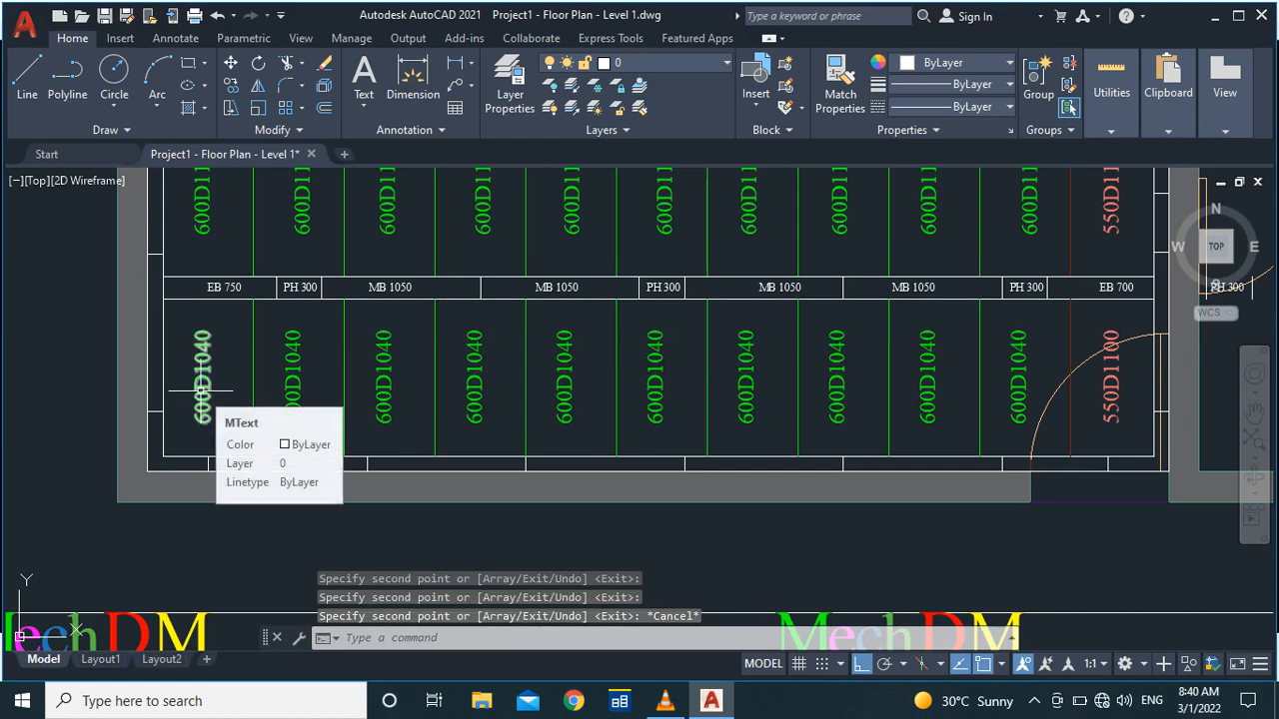
Step: Recolour the text of the fourth row's first 600D1040 label to 242,113,114
click(200, 391)
double_click(201, 391)
key(ctrl+a)
click(510, 85)
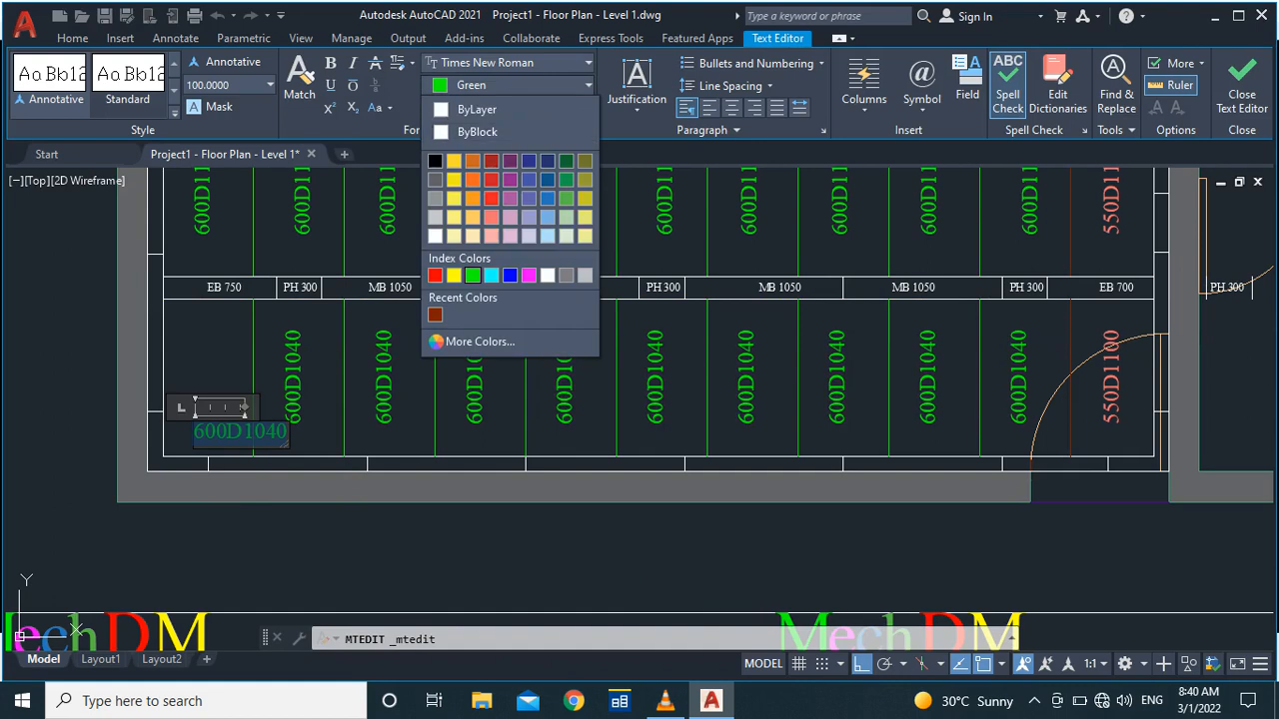
click(491, 217)
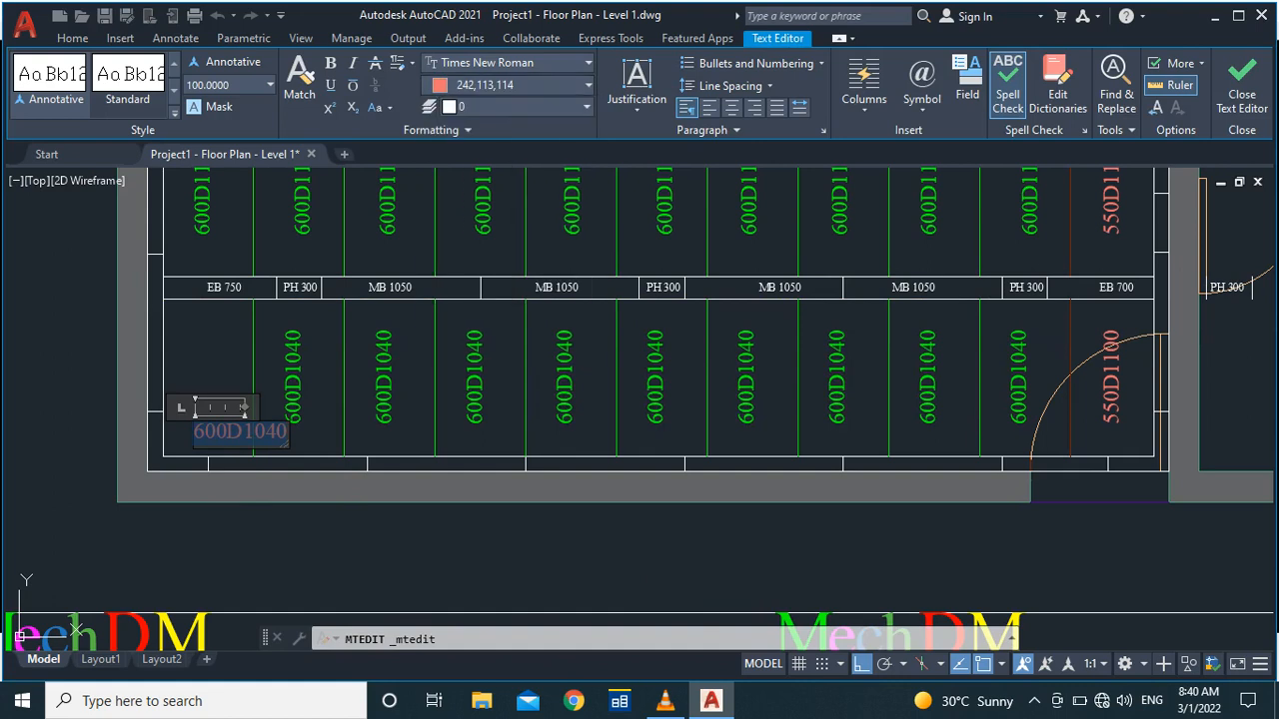
click(301, 271)
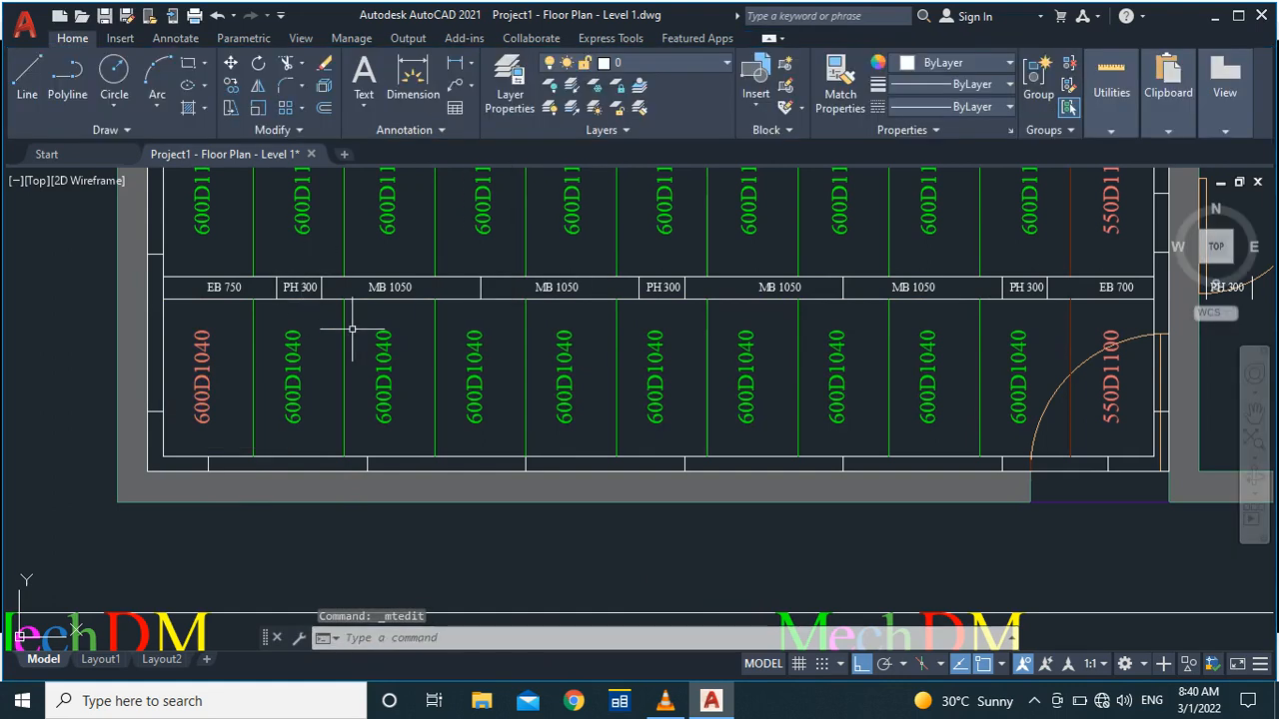
Step: Erase the nine green 600D1040 labels in the fourth row's second to tenth cells
click(293, 400)
click(385, 400)
click(479, 396)
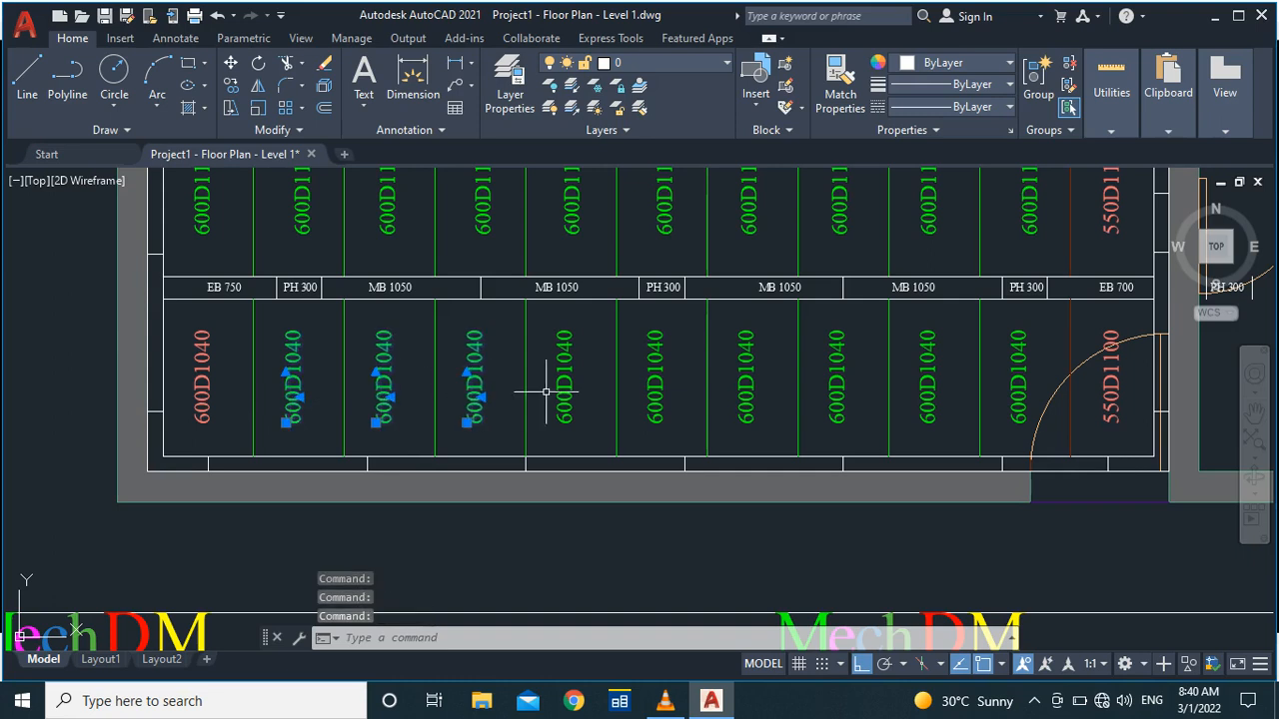
click(563, 388)
click(657, 387)
click(749, 390)
click(836, 385)
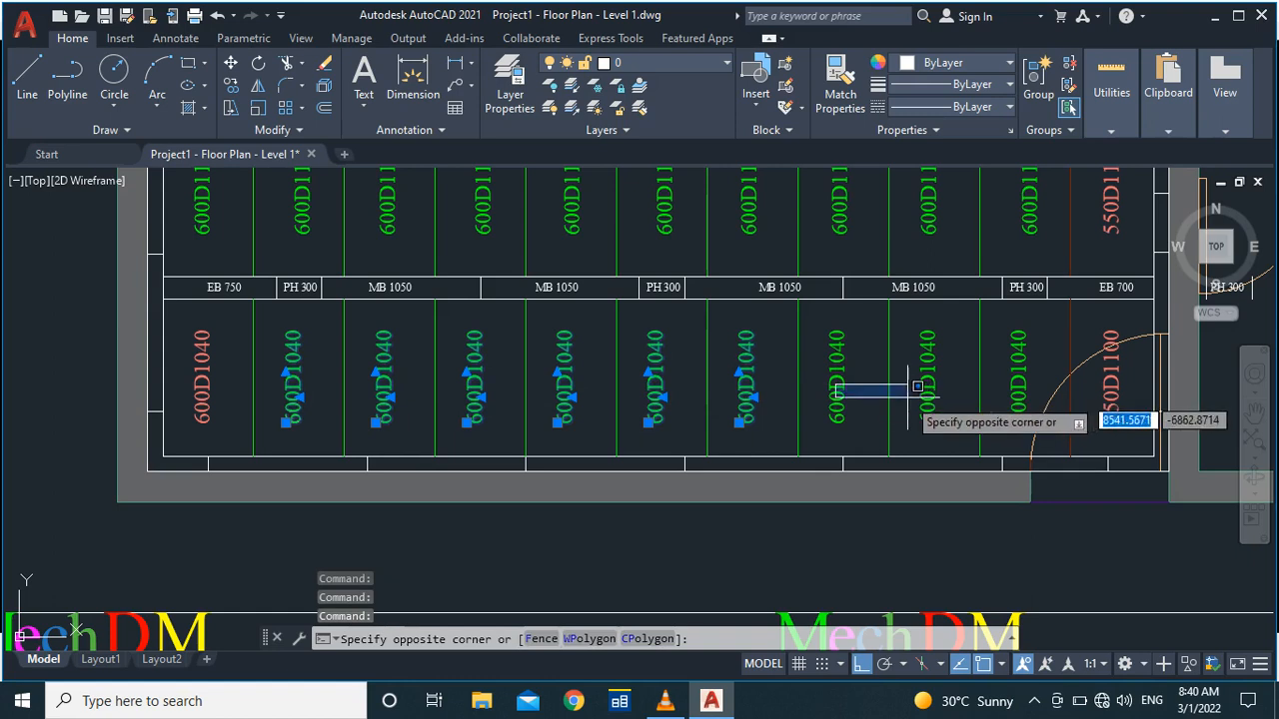
click(833, 400)
click(928, 397)
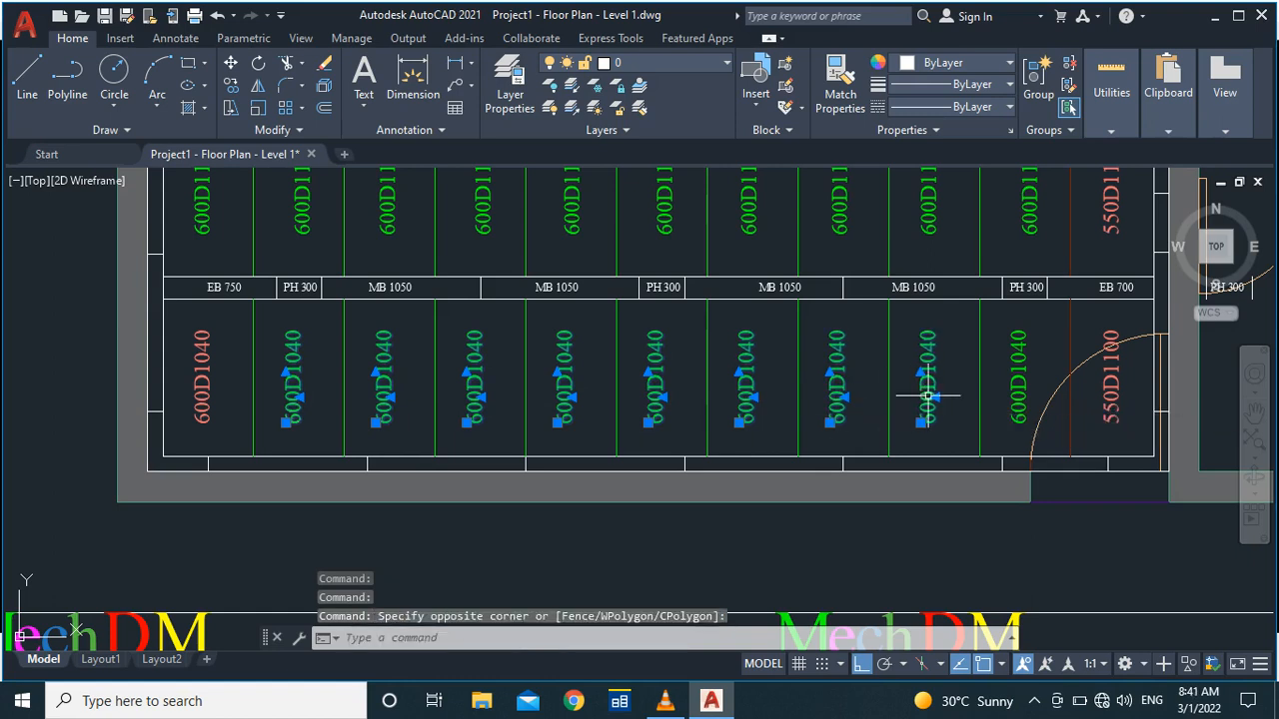
click(1015, 385)
key(Delete)
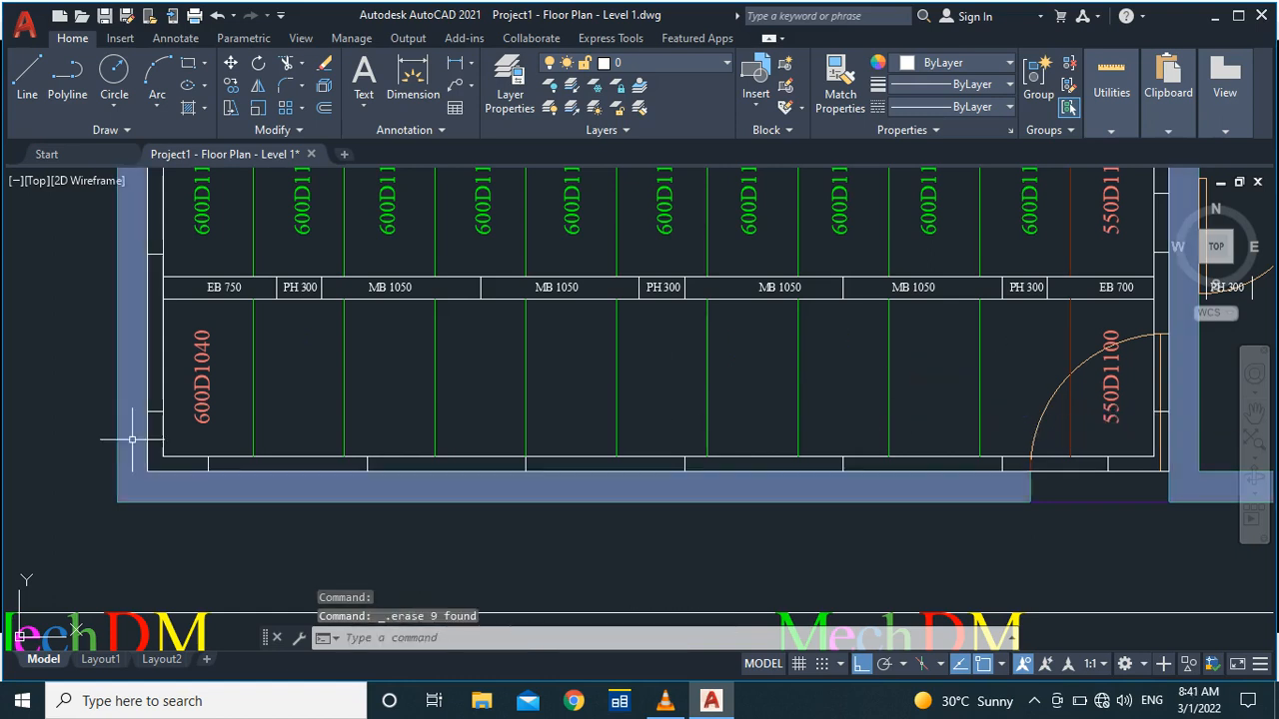
Step: Copy the fourth row's first salmon-coloured 600D1040 label into the second to tenth cells, aligning by the cell corners on the strip's lower edge
click(201, 379)
text(co)
key(Return)
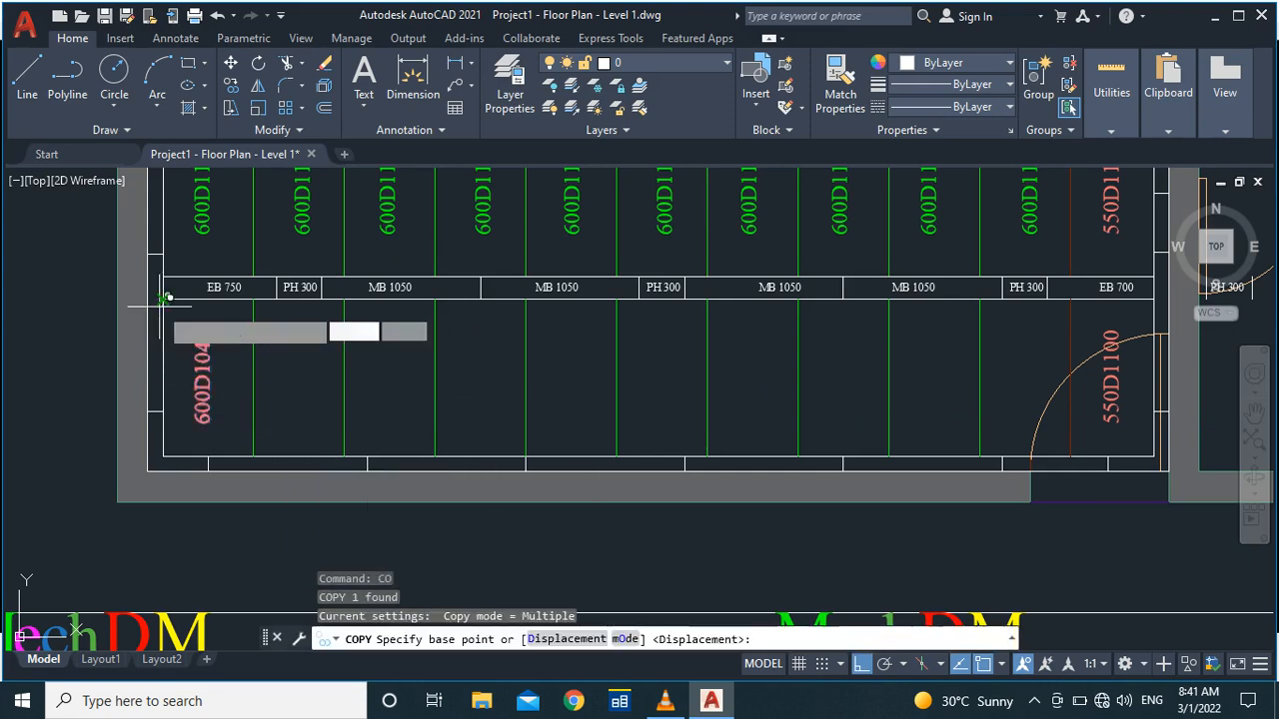
click(165, 298)
click(254, 298)
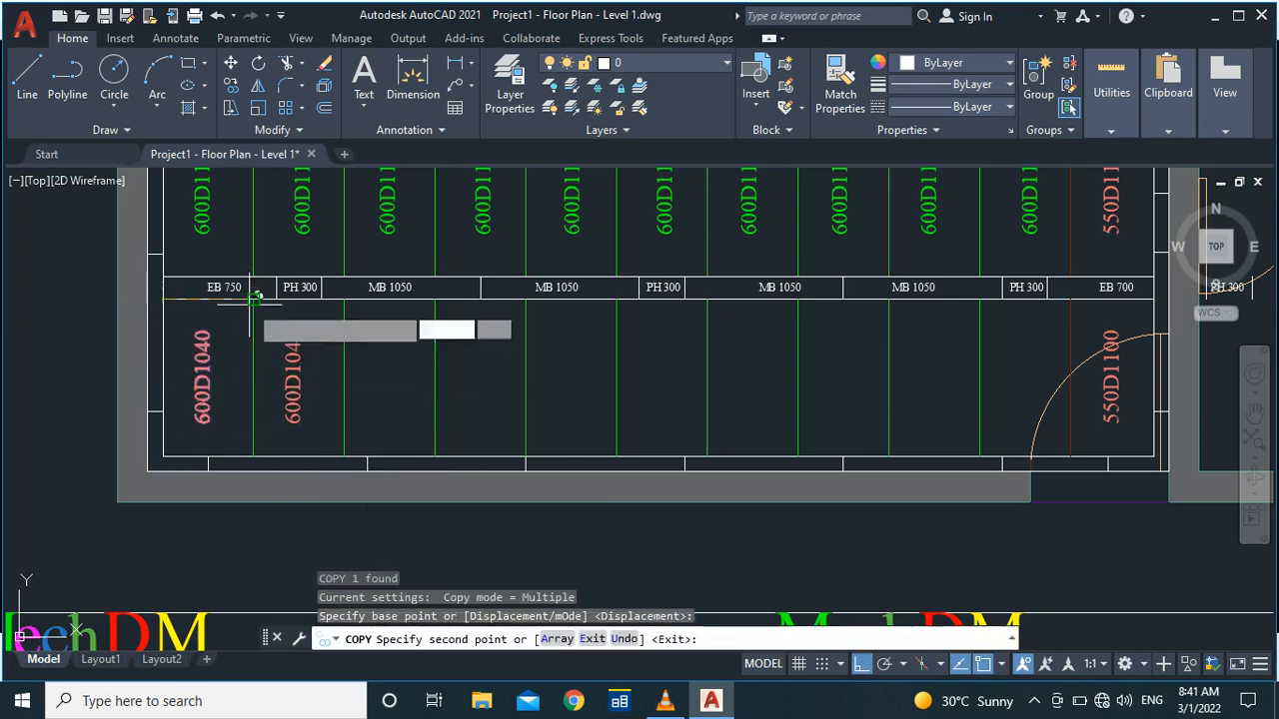
click(344, 298)
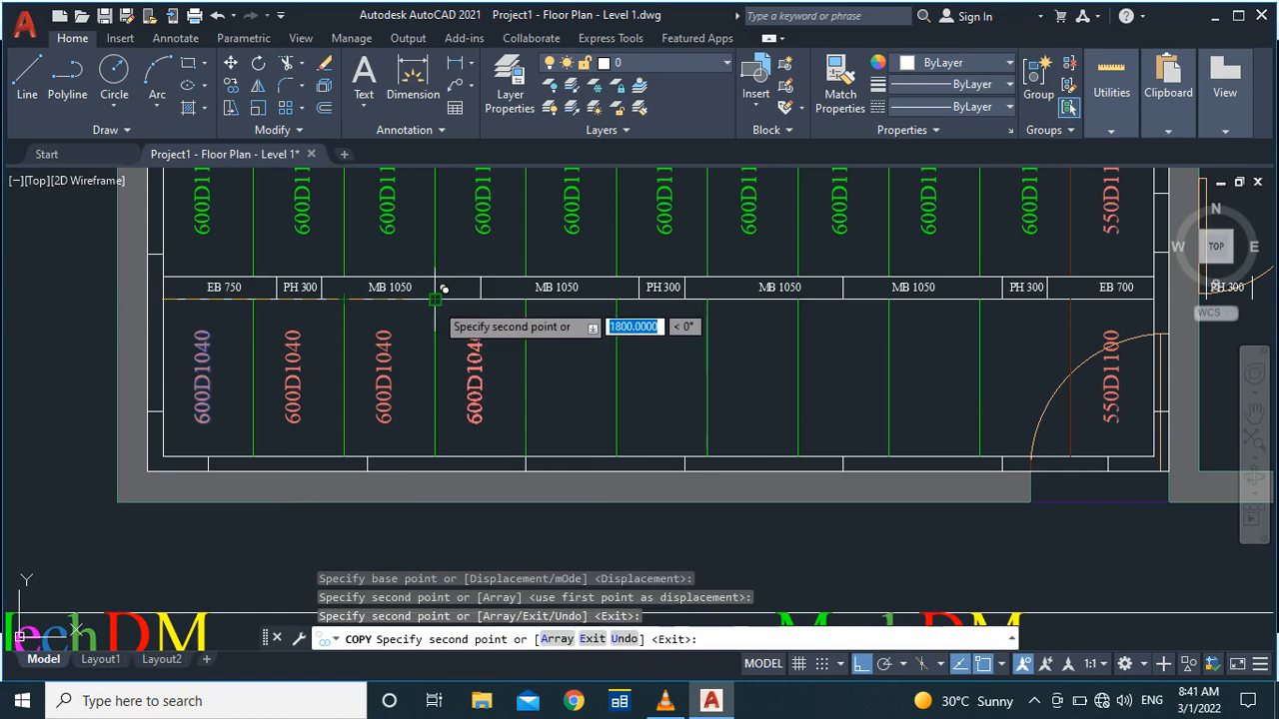
click(435, 297)
click(526, 298)
click(616, 297)
click(707, 298)
click(797, 298)
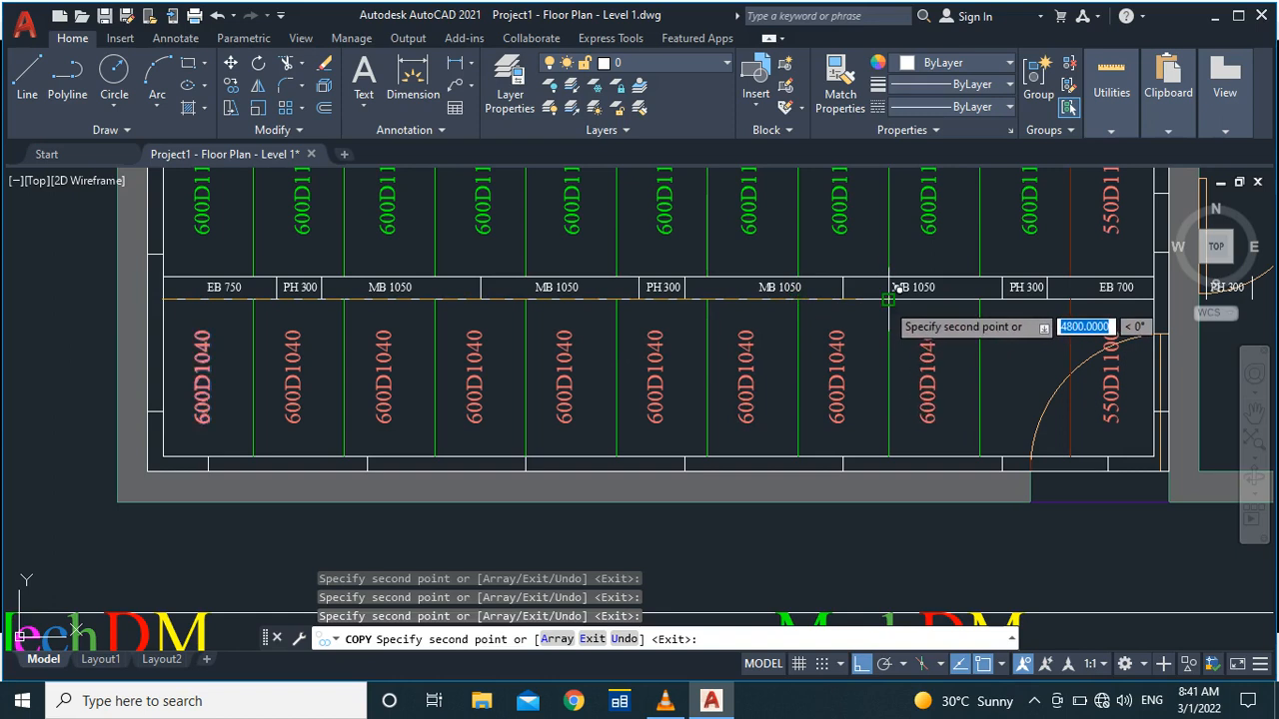
click(889, 298)
click(980, 298)
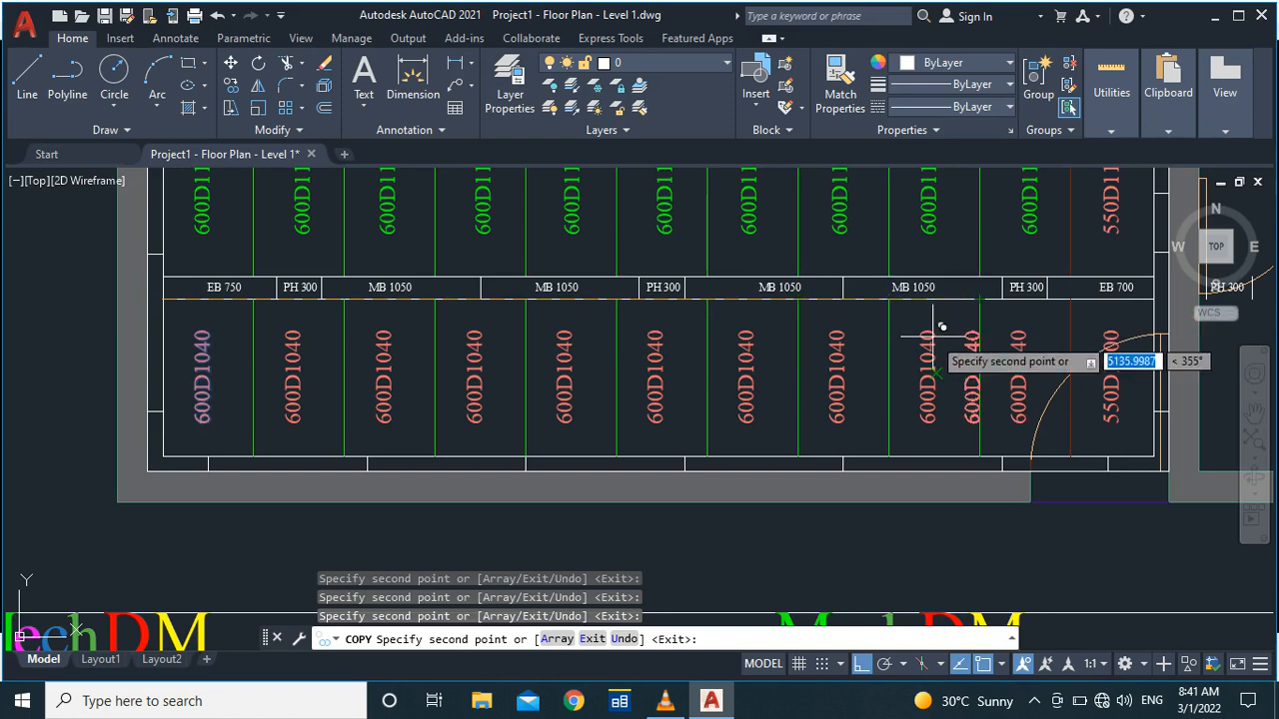
key(Escape)
Step: Match the fourth row's nine green divider lines to the properties of its dark red divider beside the last panel
text(ma)
key(Return)
click(1071, 334)
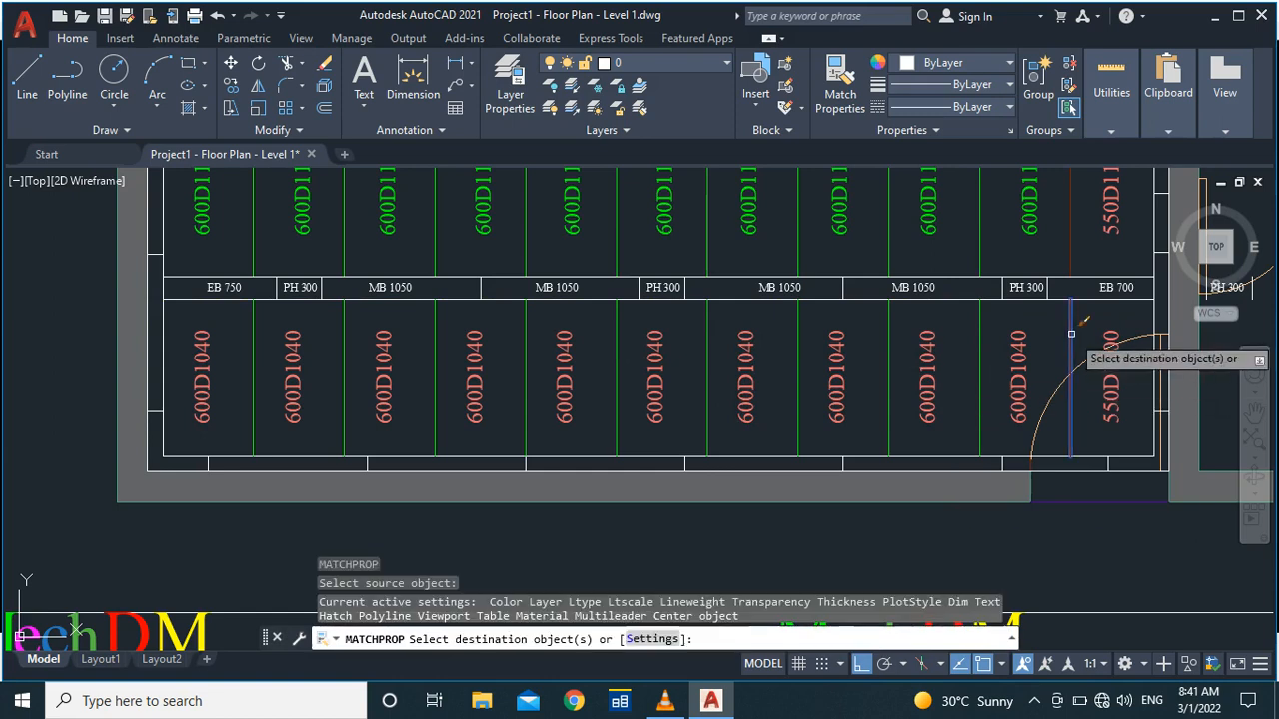
click(980, 322)
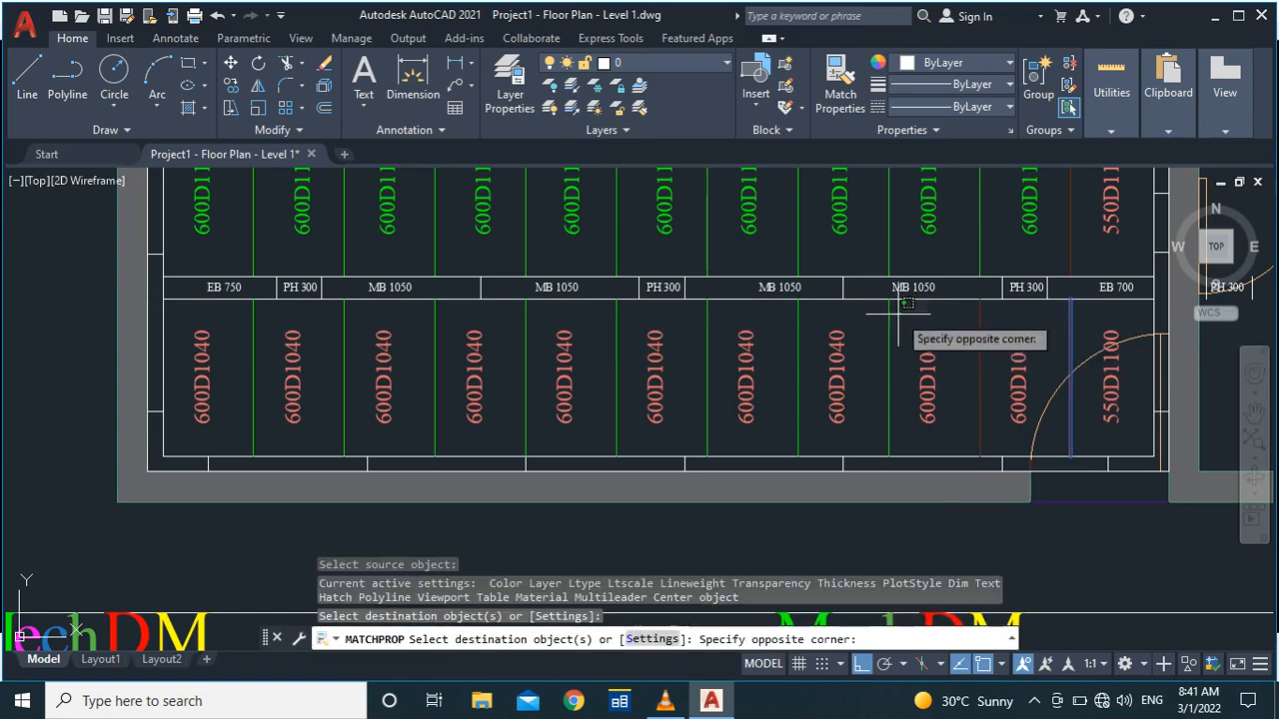
click(227, 314)
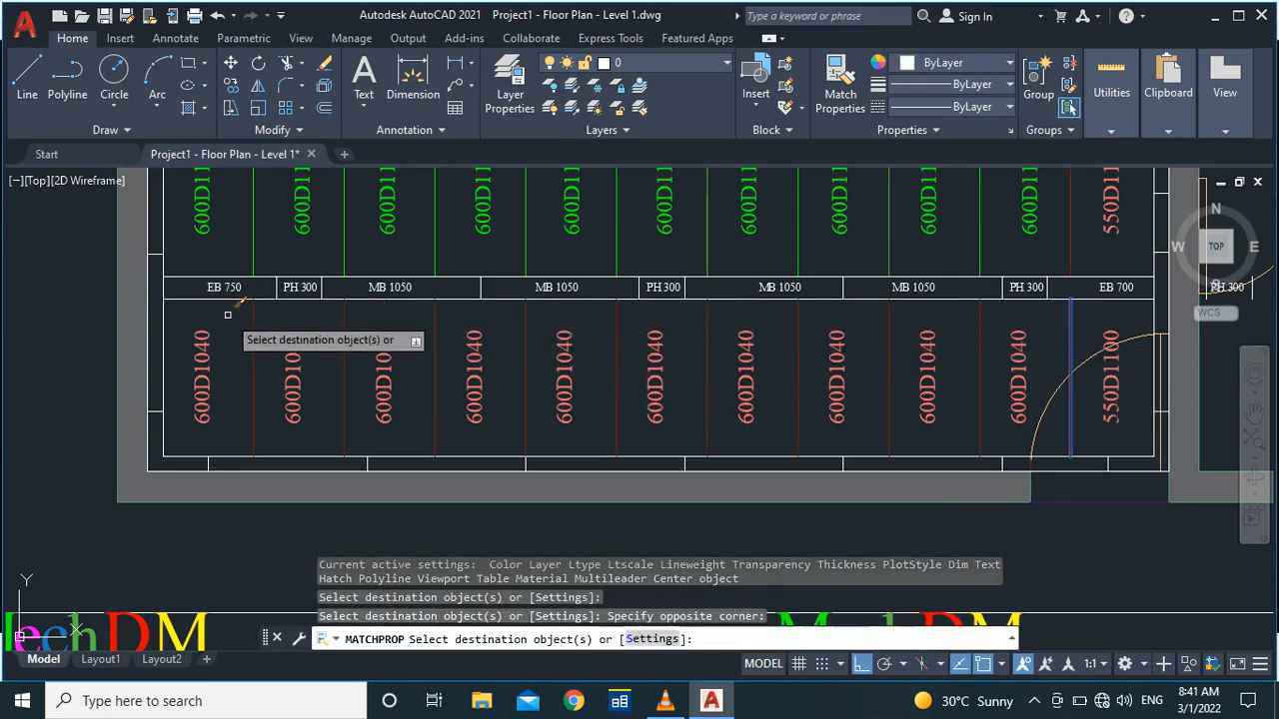
key(Escape)
Step: Change the fourth row's last panel label, by the door swing, to 550D1040
scroll(228, 315, down, 3)
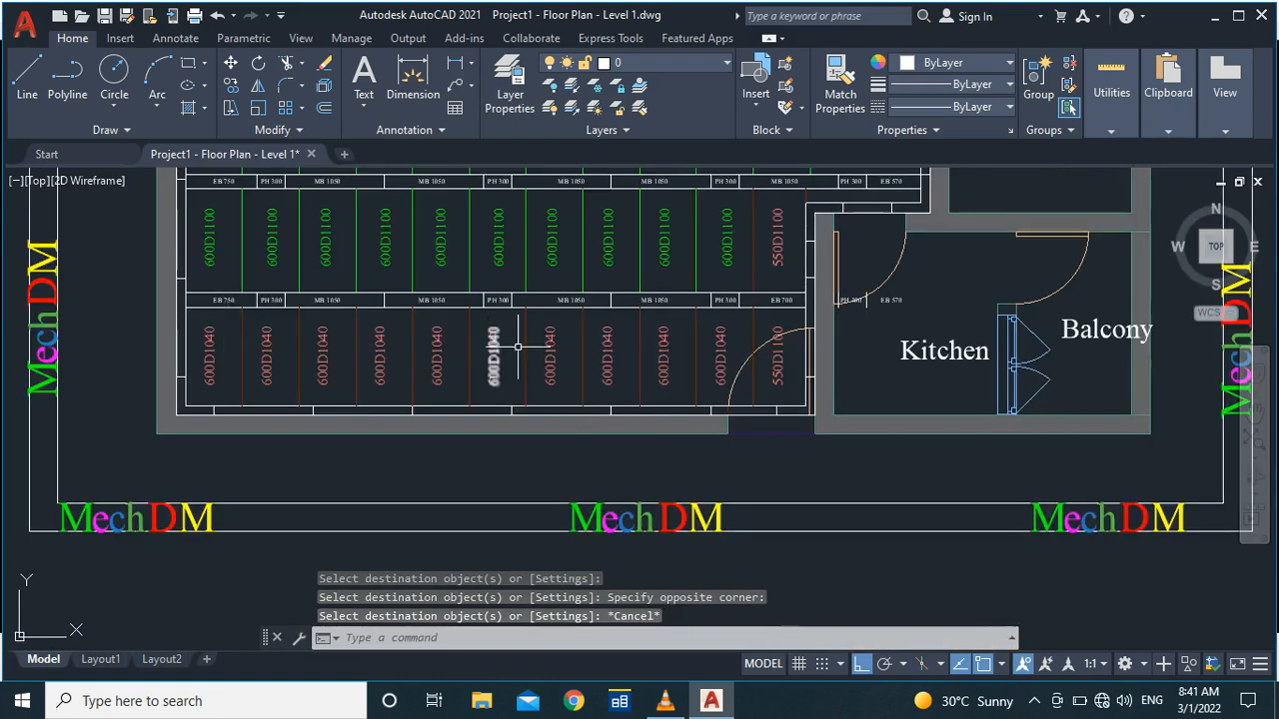
scroll(769, 355, up, 3)
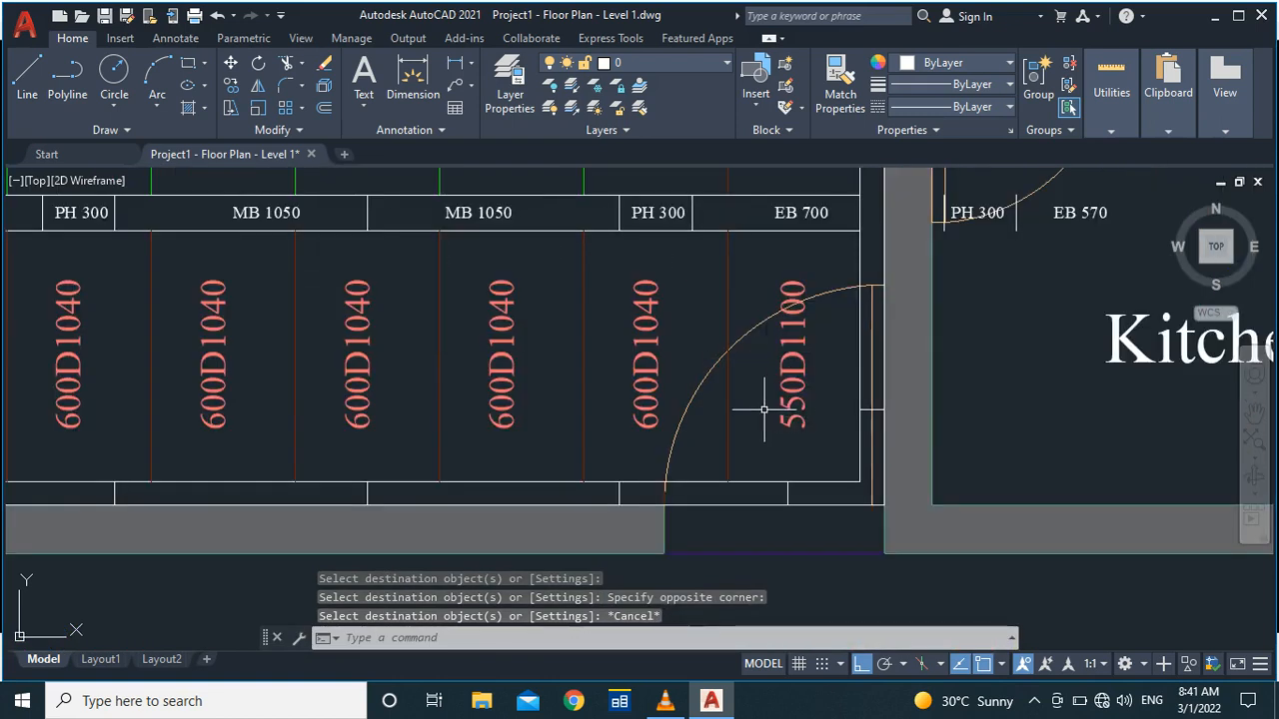
scroll(783, 412, down, 2)
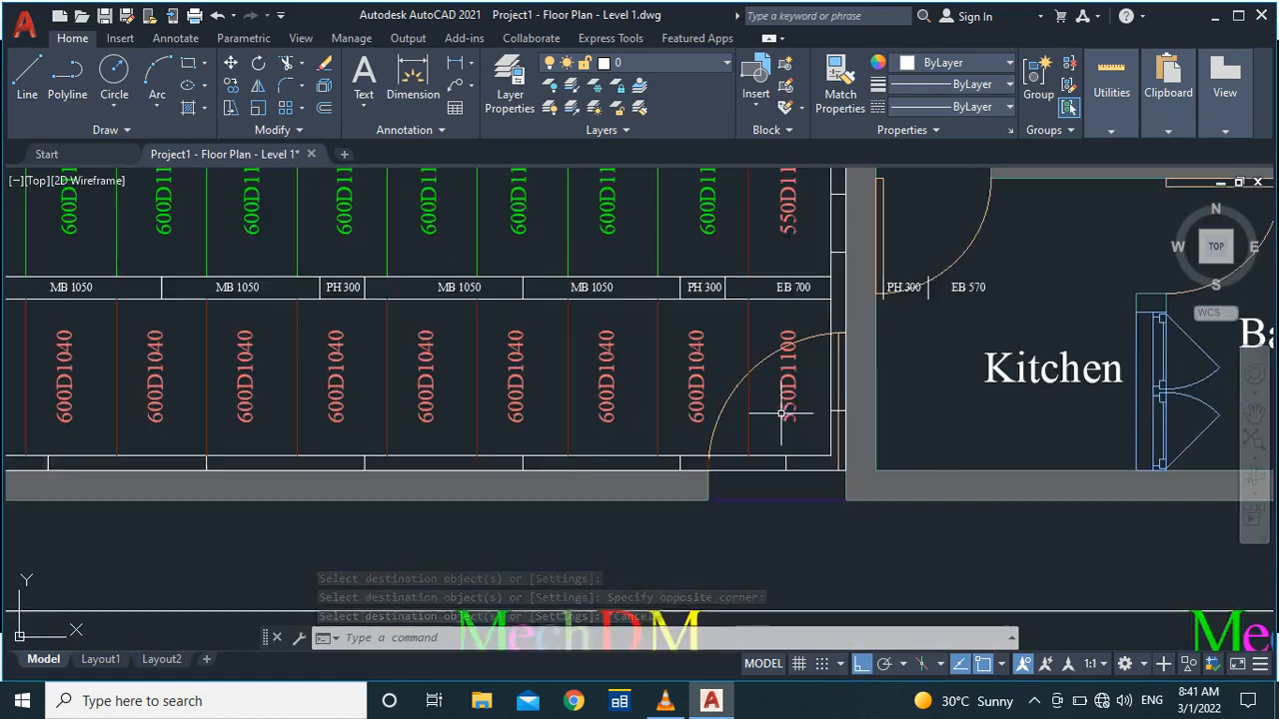
scroll(690, 364, up, 2)
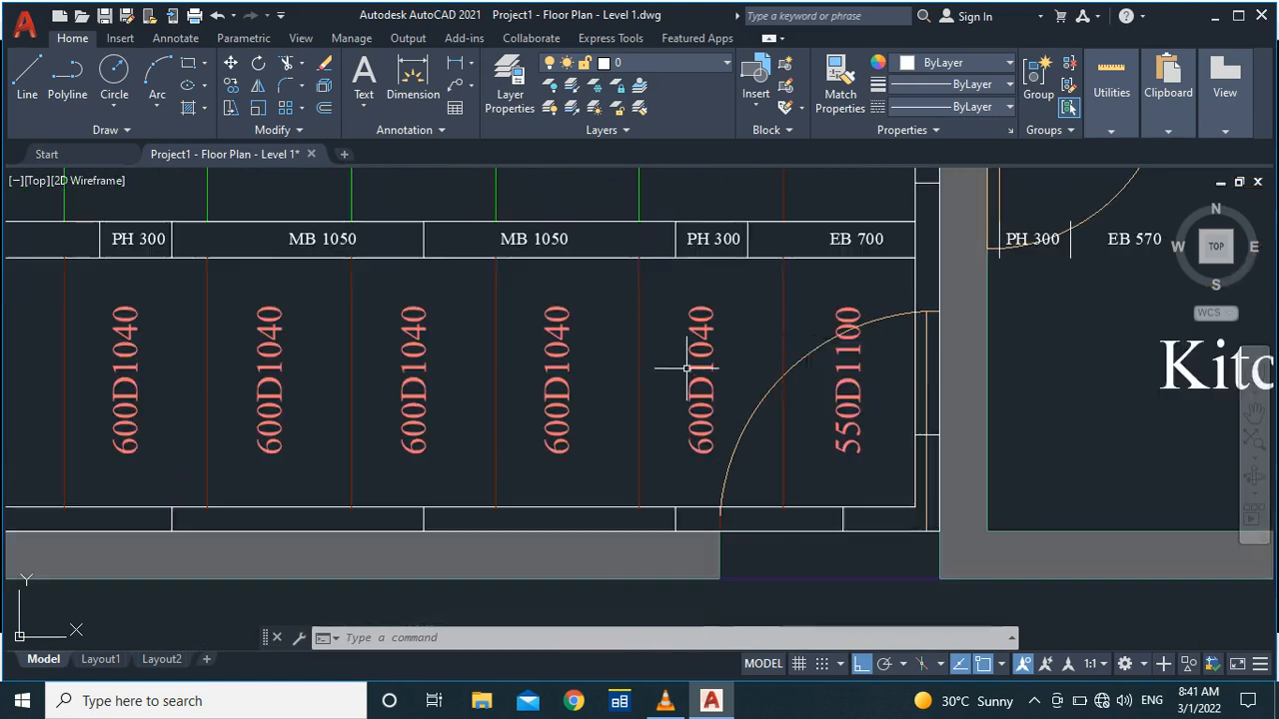
double_click(849, 350)
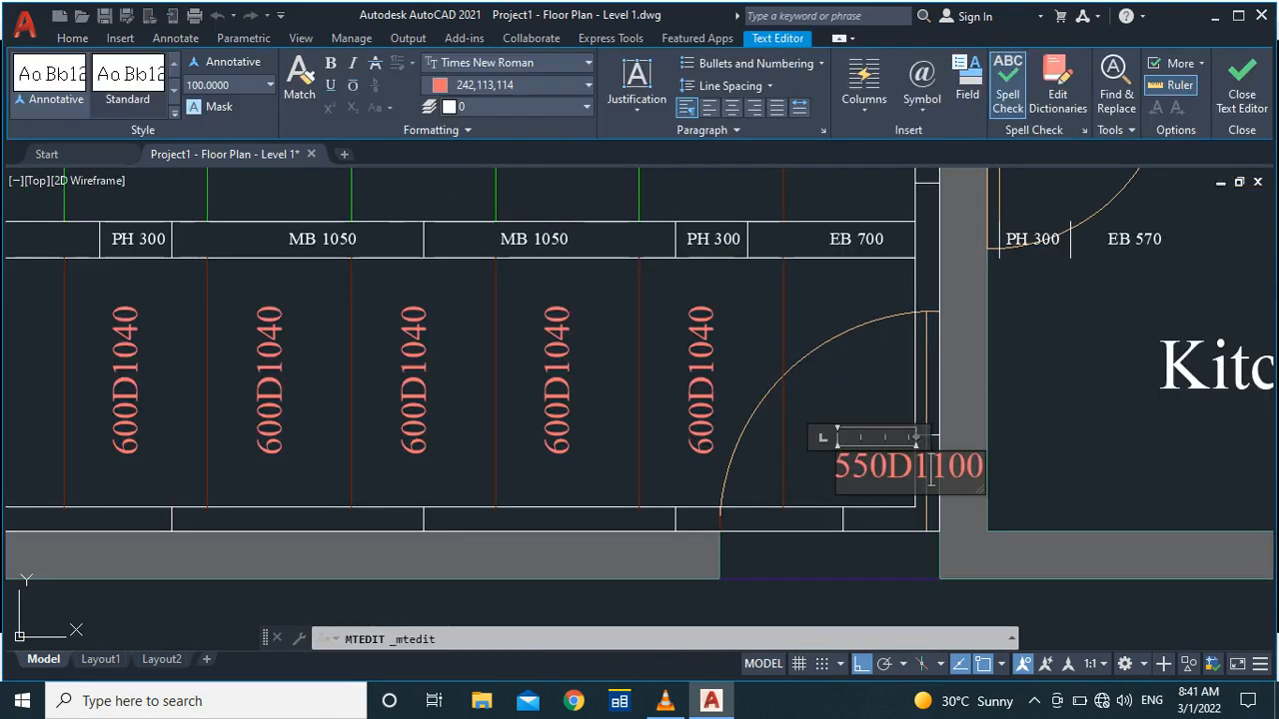
key(BackSpace)
text(04)
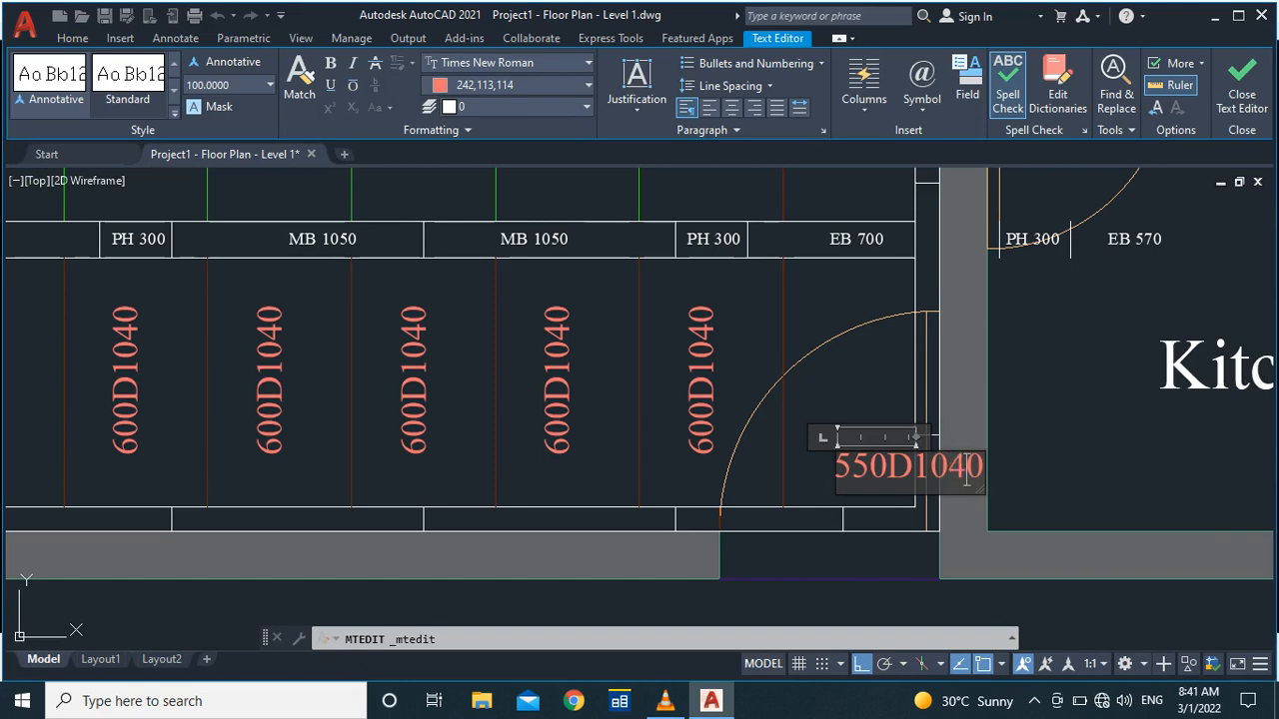
click(808, 303)
Step: Review all four panel rows across the room, comparing the full-size panels with the cut end panels and the fourth row
scroll(809, 305, down, 4)
scroll(615, 396, down, 4)
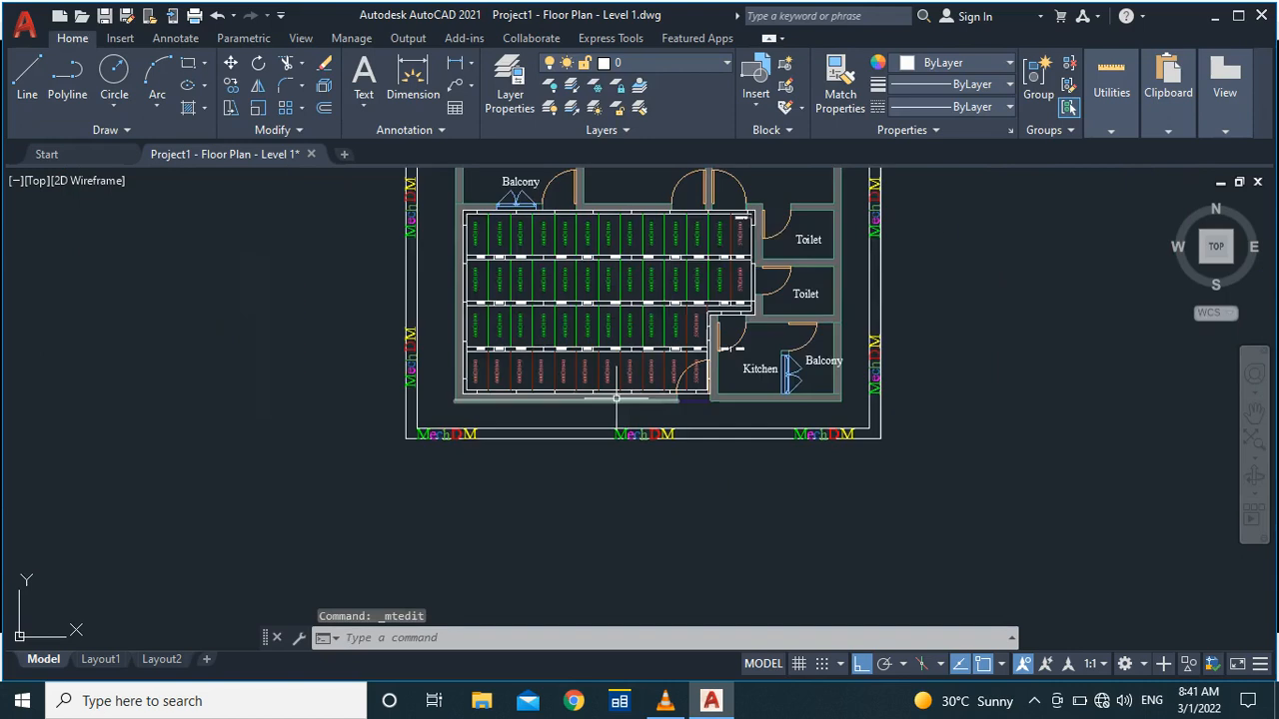
scroll(558, 340, up, 2)
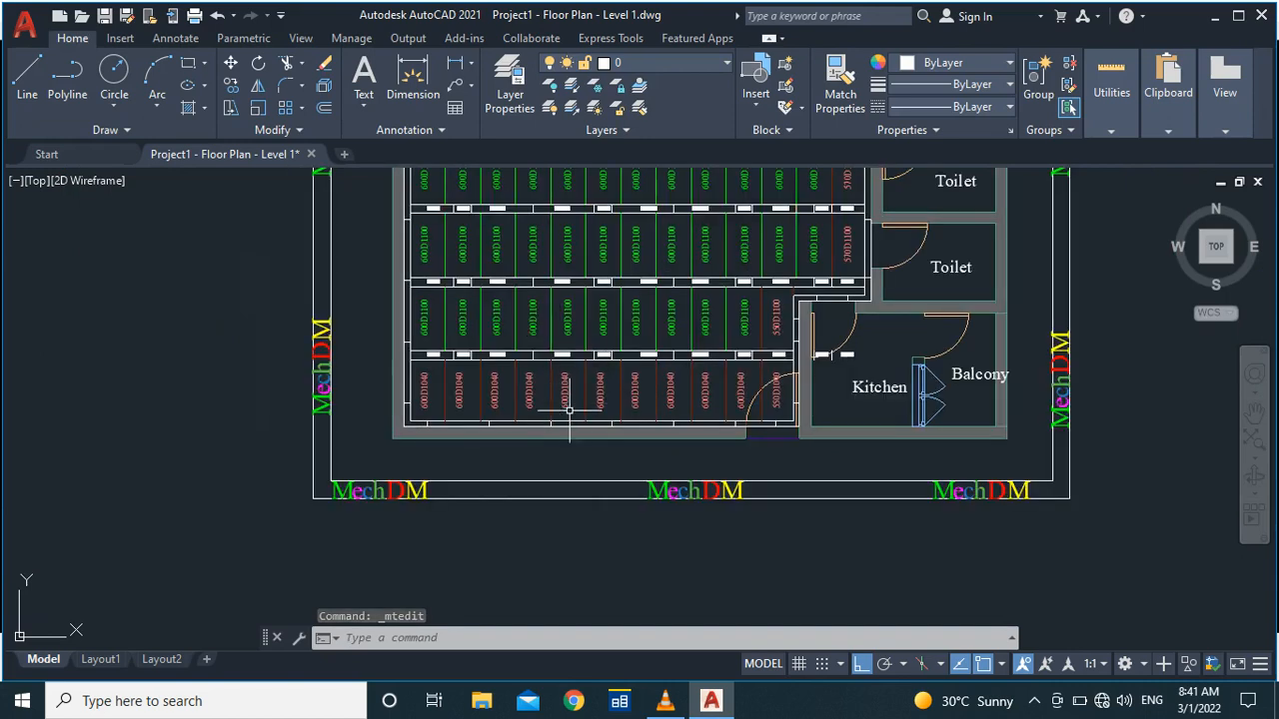
scroll(556, 424, down, 2)
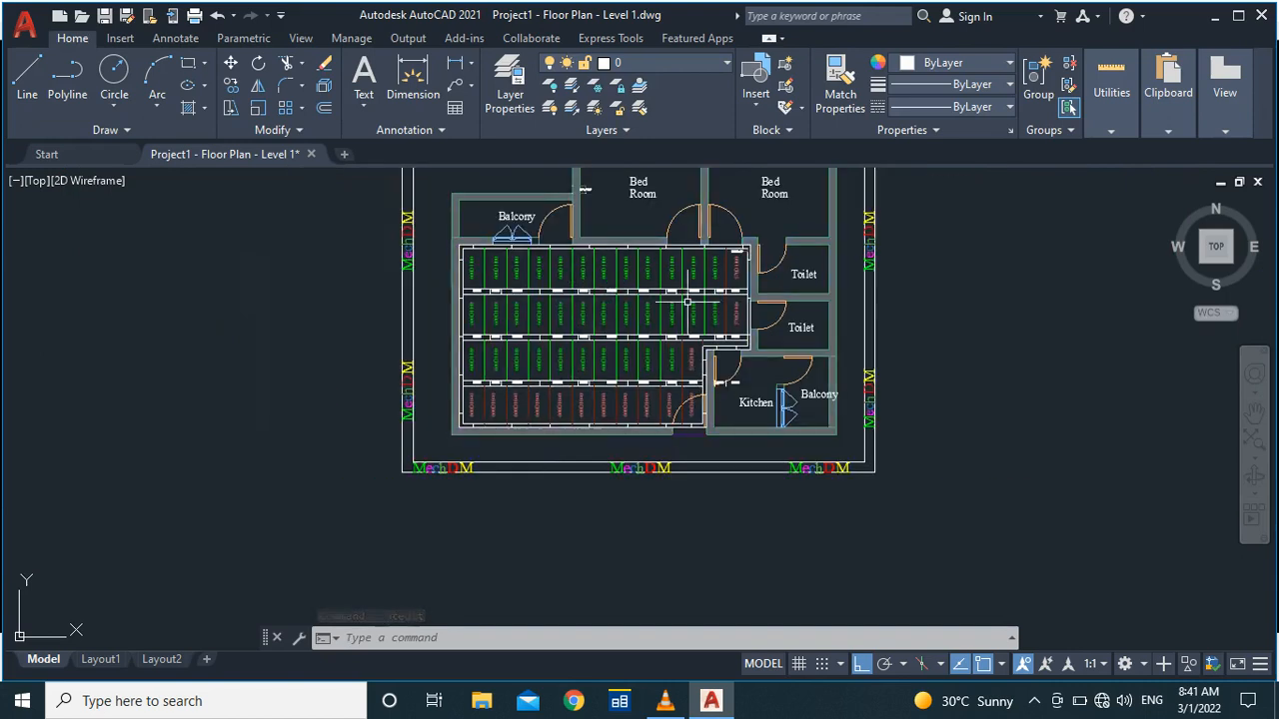
scroll(721, 289, up, 2)
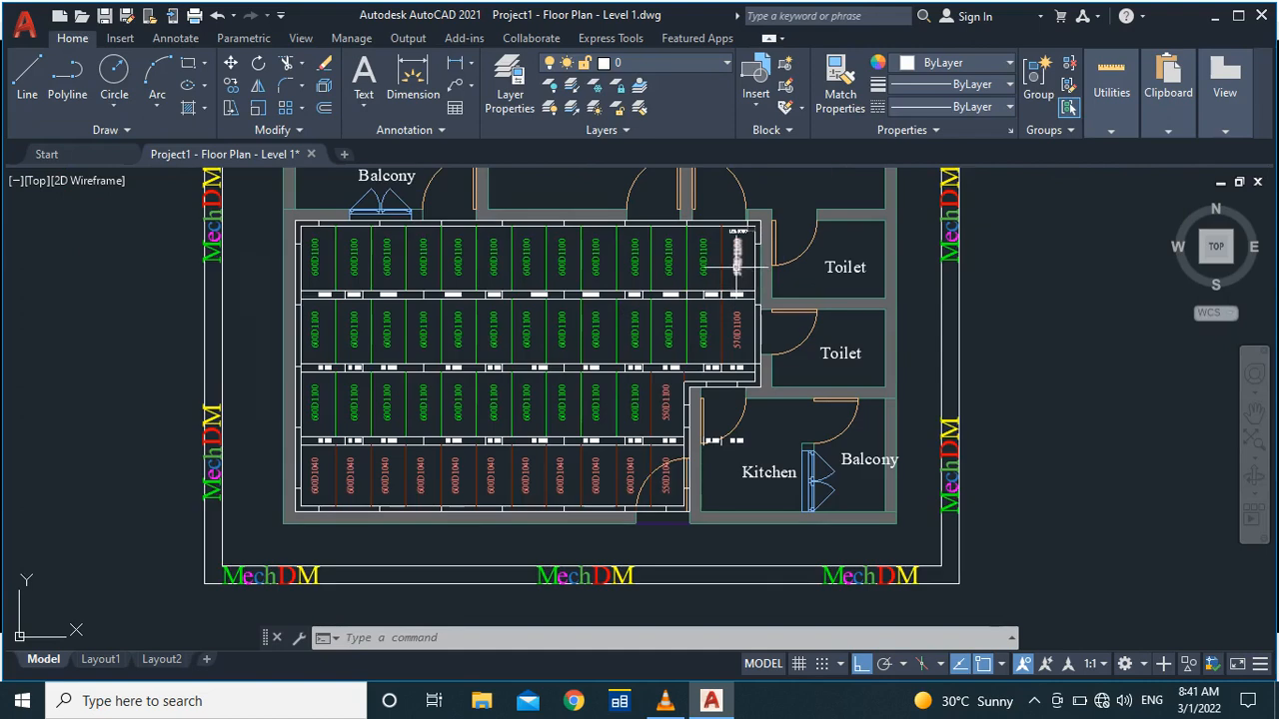
scroll(725, 282, up, 2)
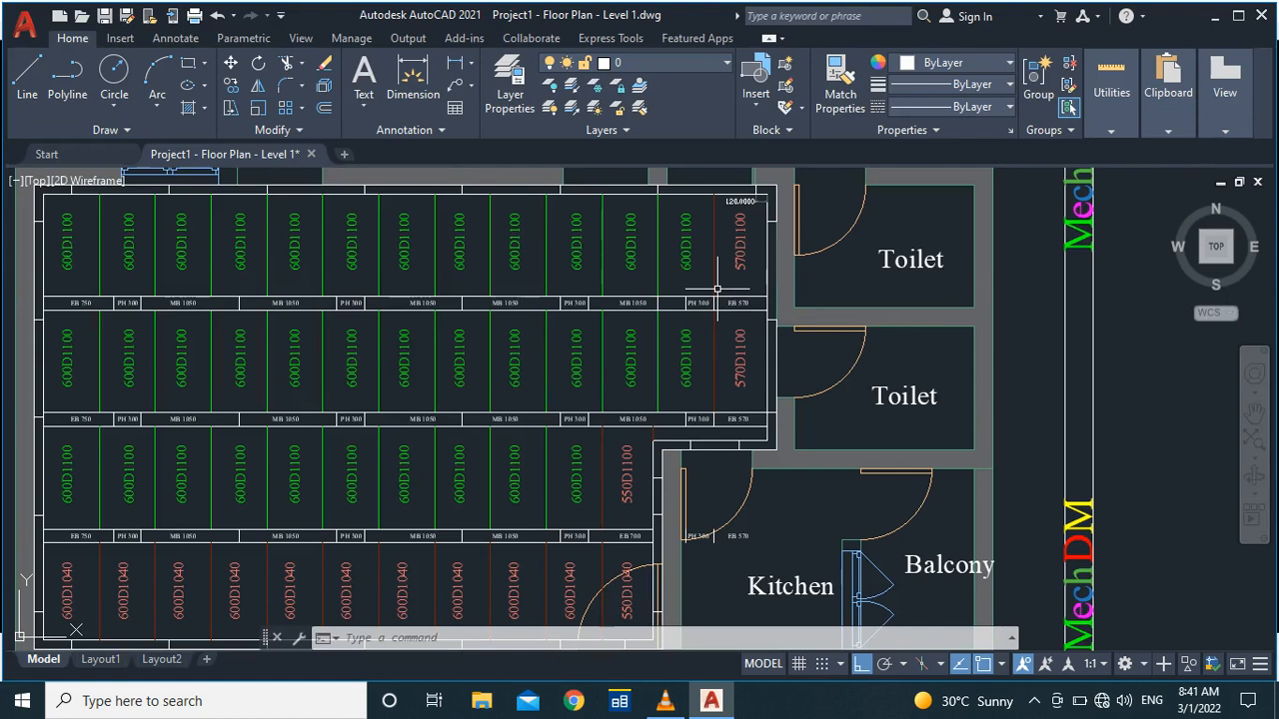
scroll(673, 286, down, 2)
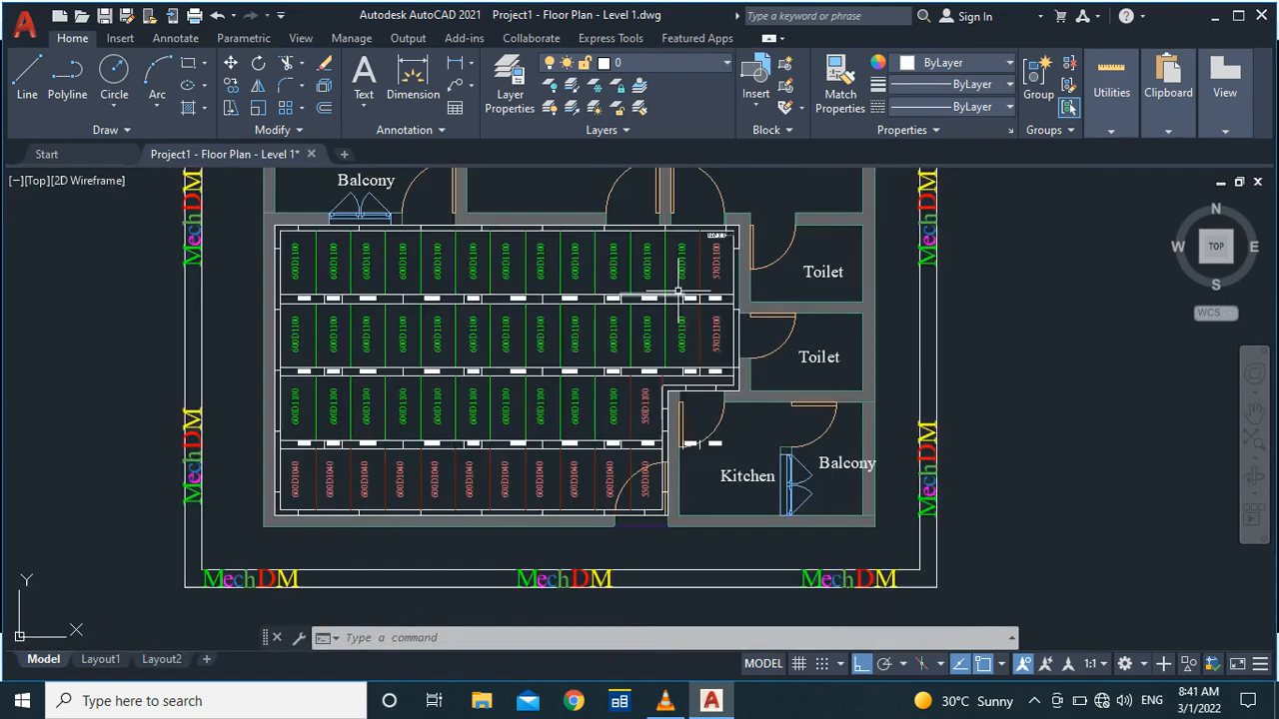
scroll(500, 478, up, 2)
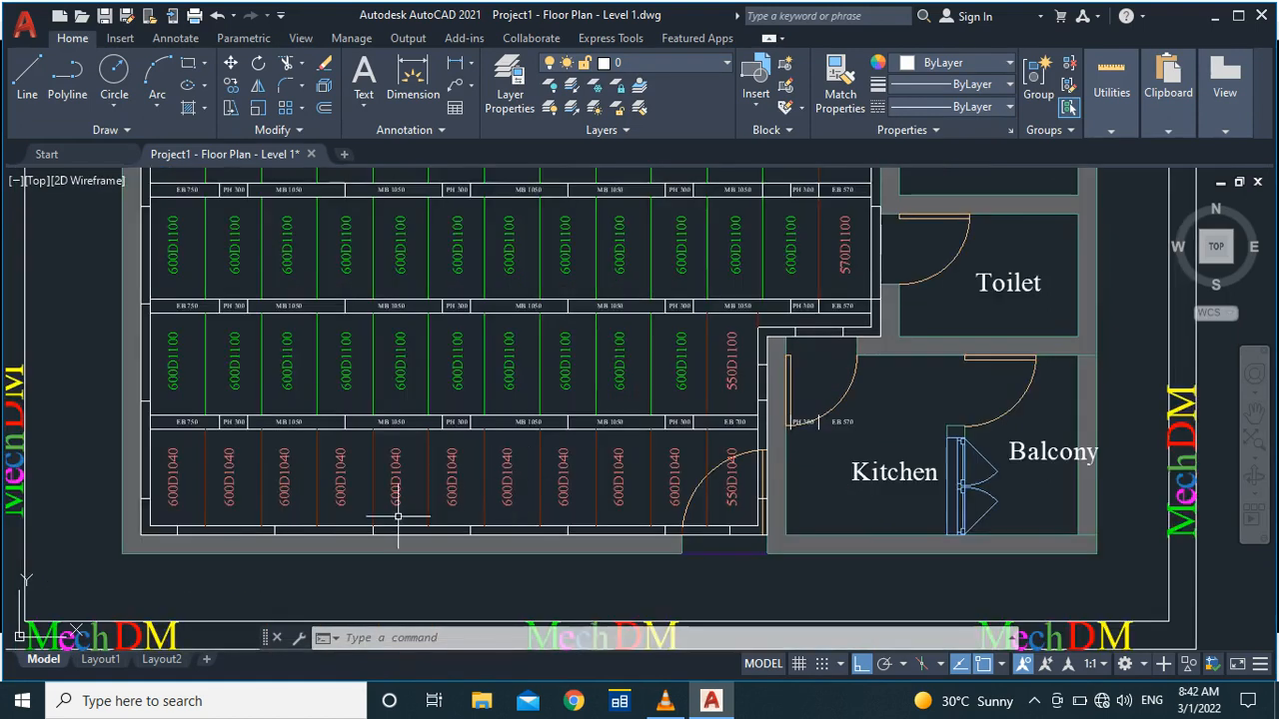
Step: Inspect the edge strip and its joints along the fourth row's lower wall, dismiss the battery notice, and look over the whole panel layout
scroll(322, 516, up, 4)
scroll(390, 525, down, 2)
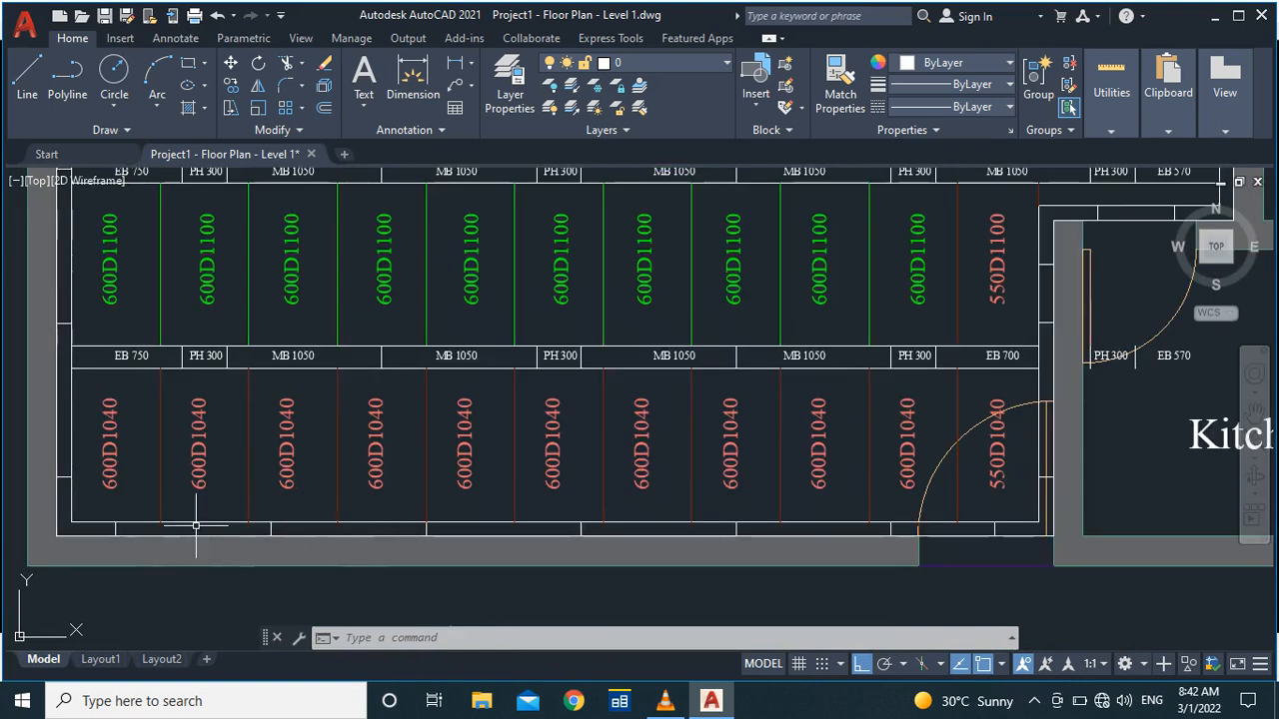
scroll(188, 526, up, 3)
scroll(277, 465, down, 3)
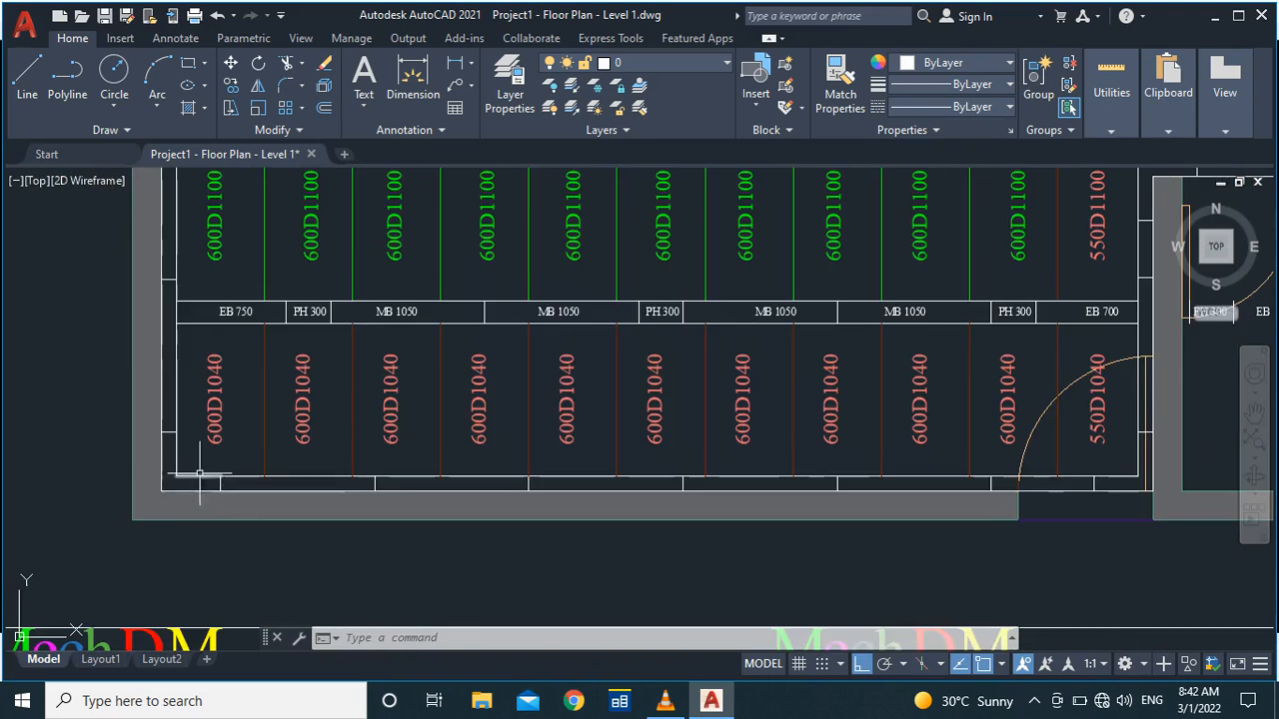
scroll(175, 469, up, 3)
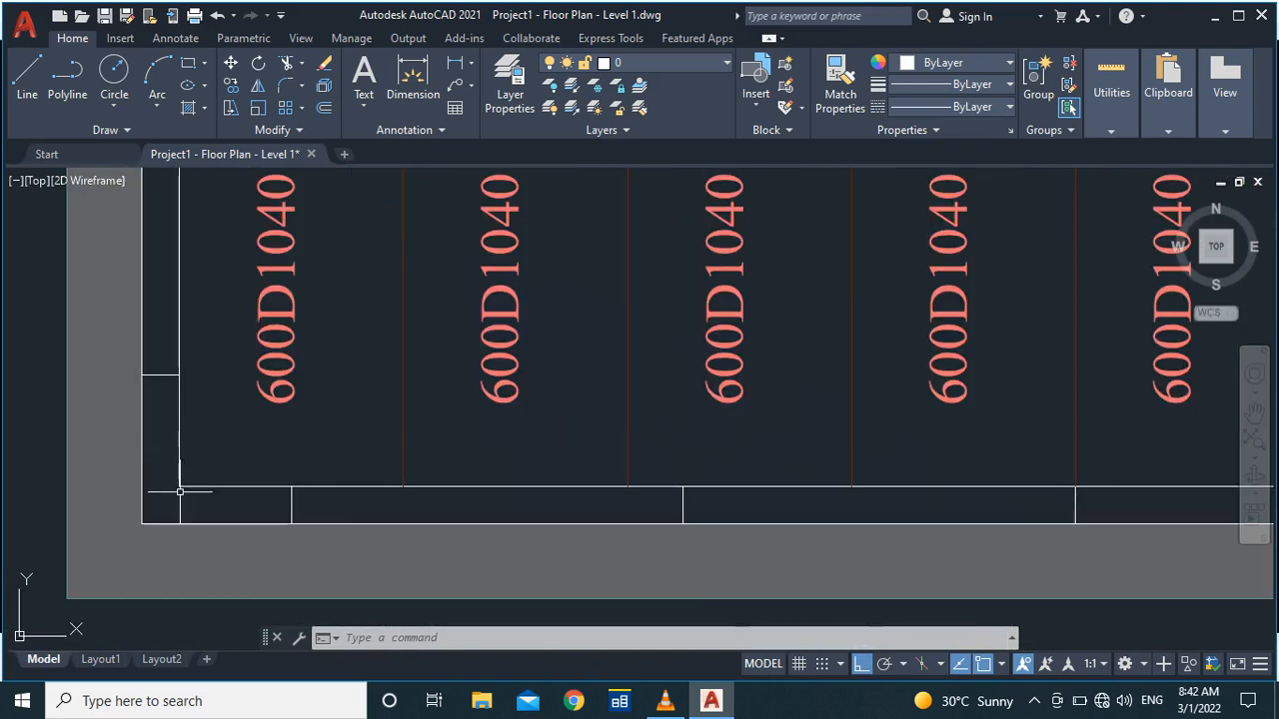
scroll(361, 487, down, 3)
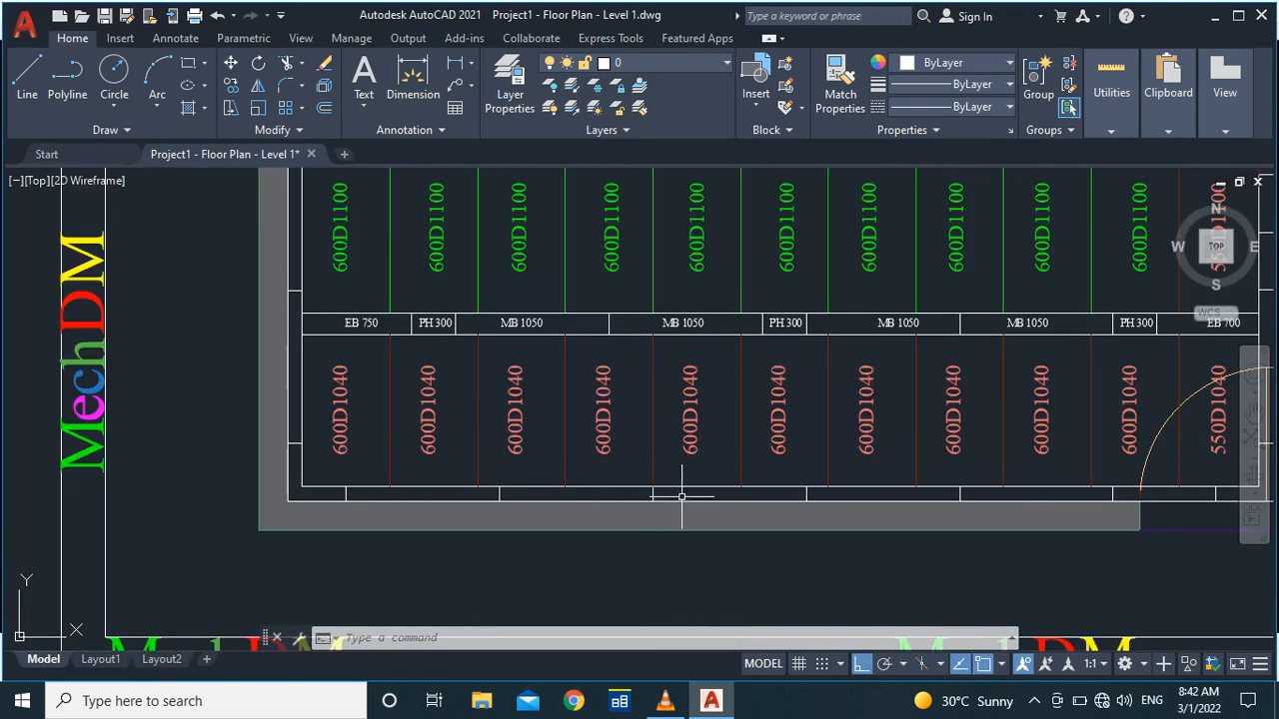
scroll(829, 490, up, 3)
scroll(650, 490, down, 3)
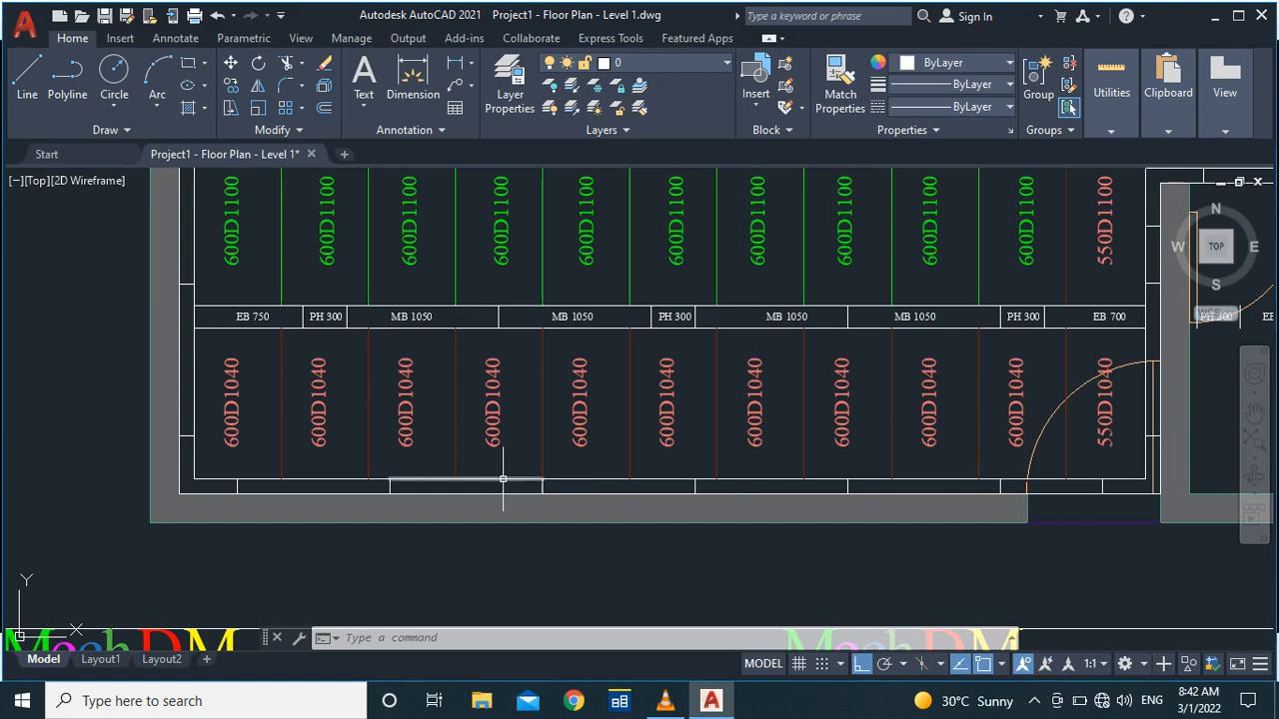
scroll(506, 480, up, 4)
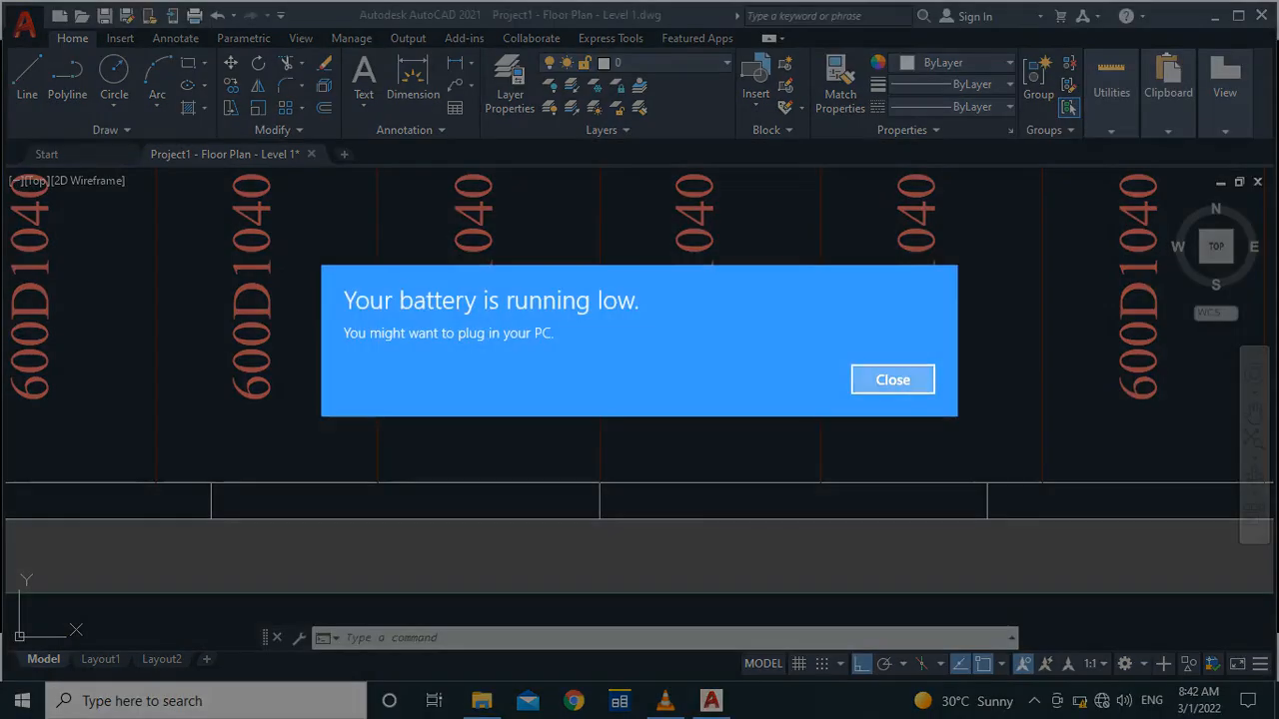
click(892, 379)
scroll(696, 399, down, 2)
scroll(697, 399, down, 2)
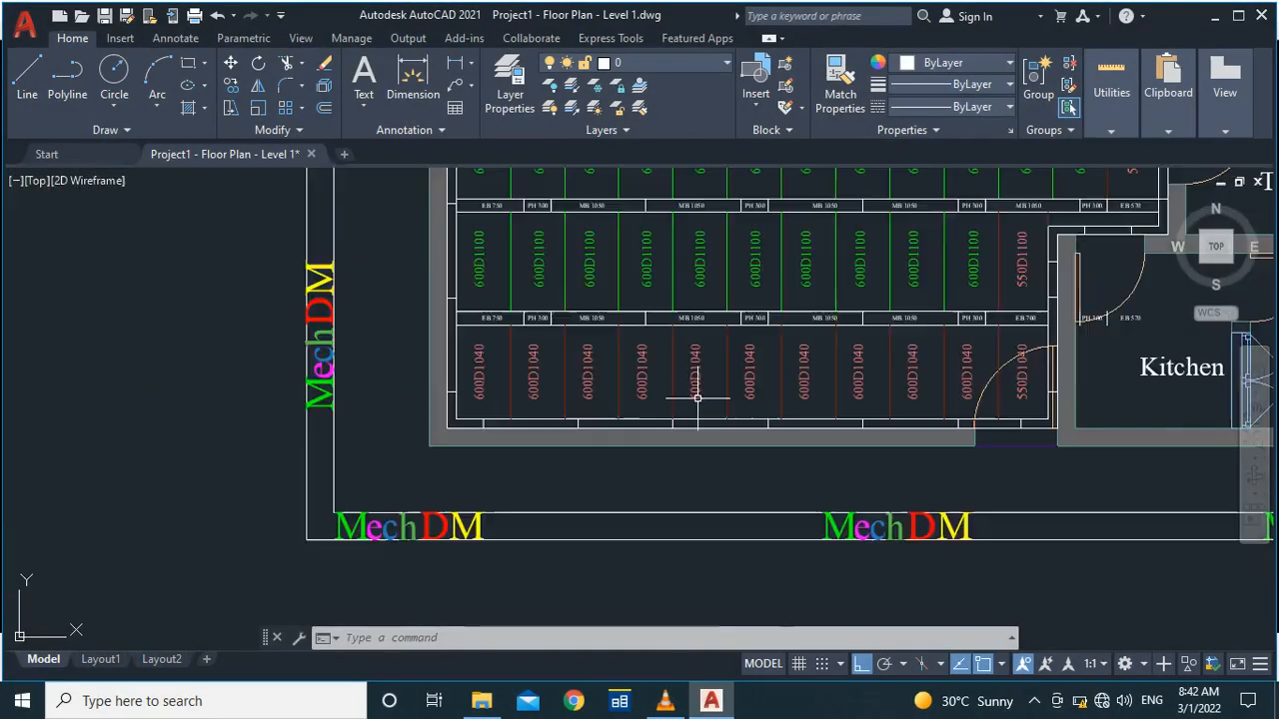
scroll(696, 399, down, 3)
scroll(749, 251, up, 5)
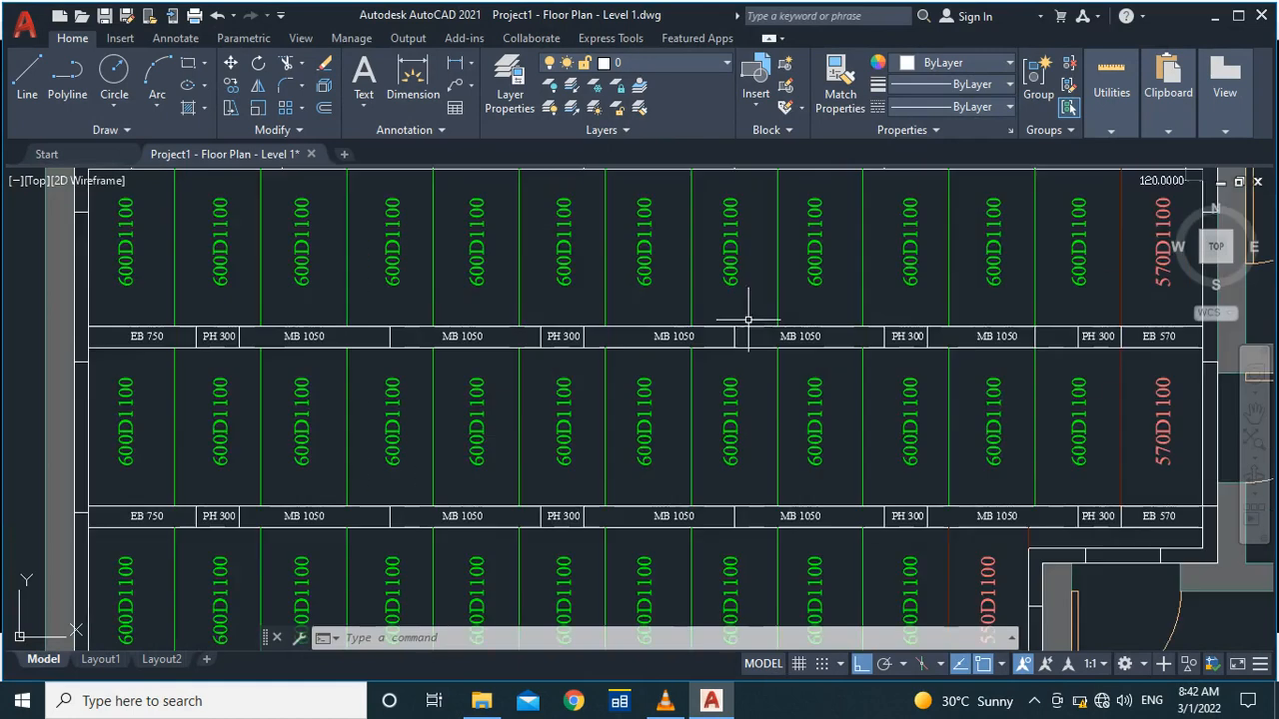
scroll(703, 420, down, 3)
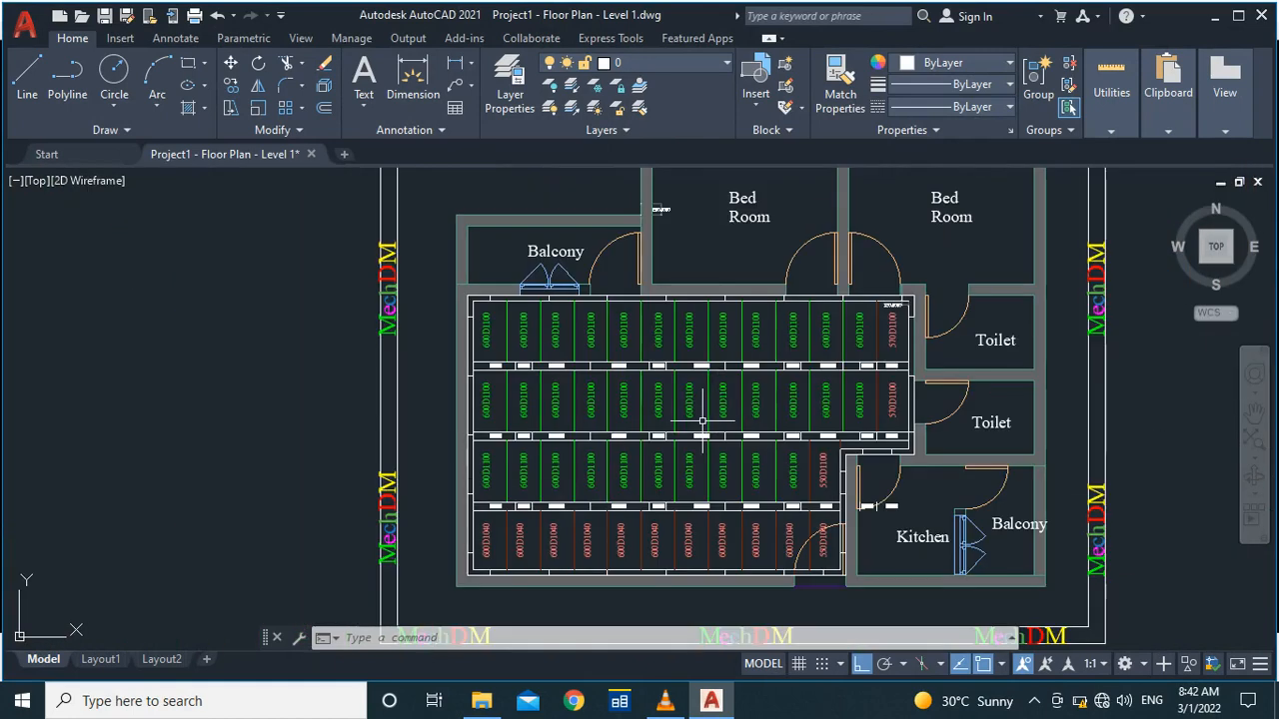